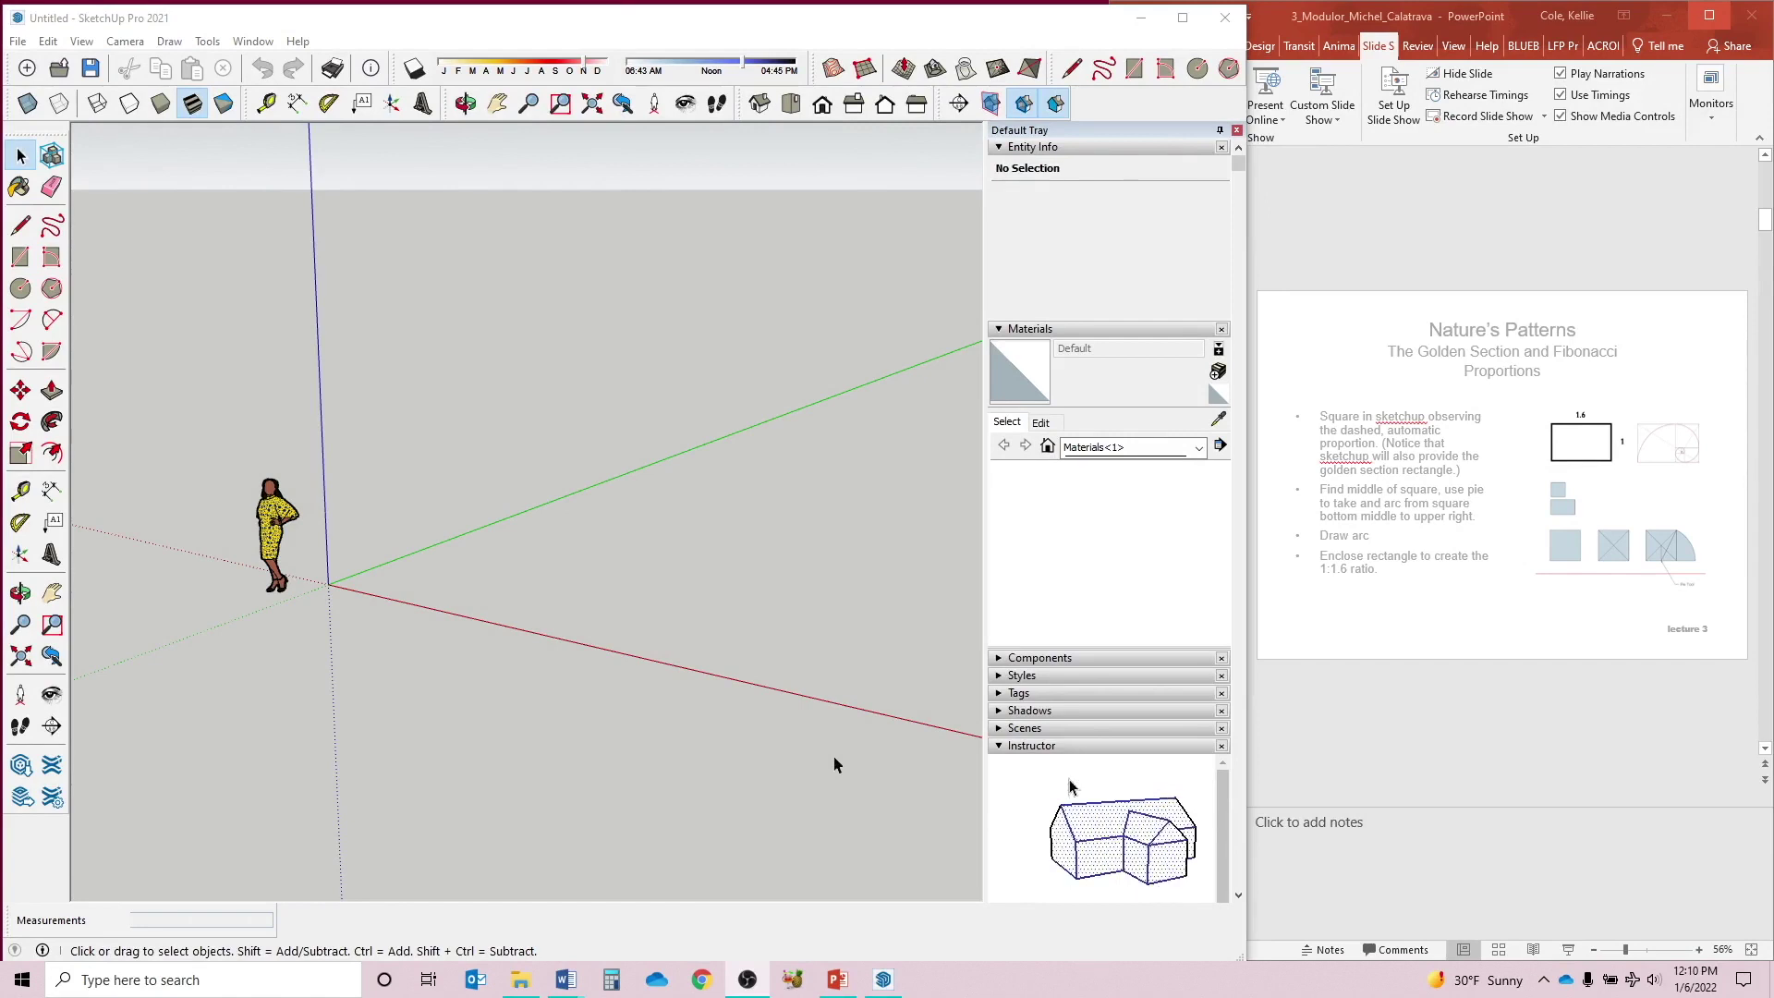
- Float the Views and Large Tool Set toolbars over the drawing area and dock both back in place
left_click_drag(747, 102, 596, 321)
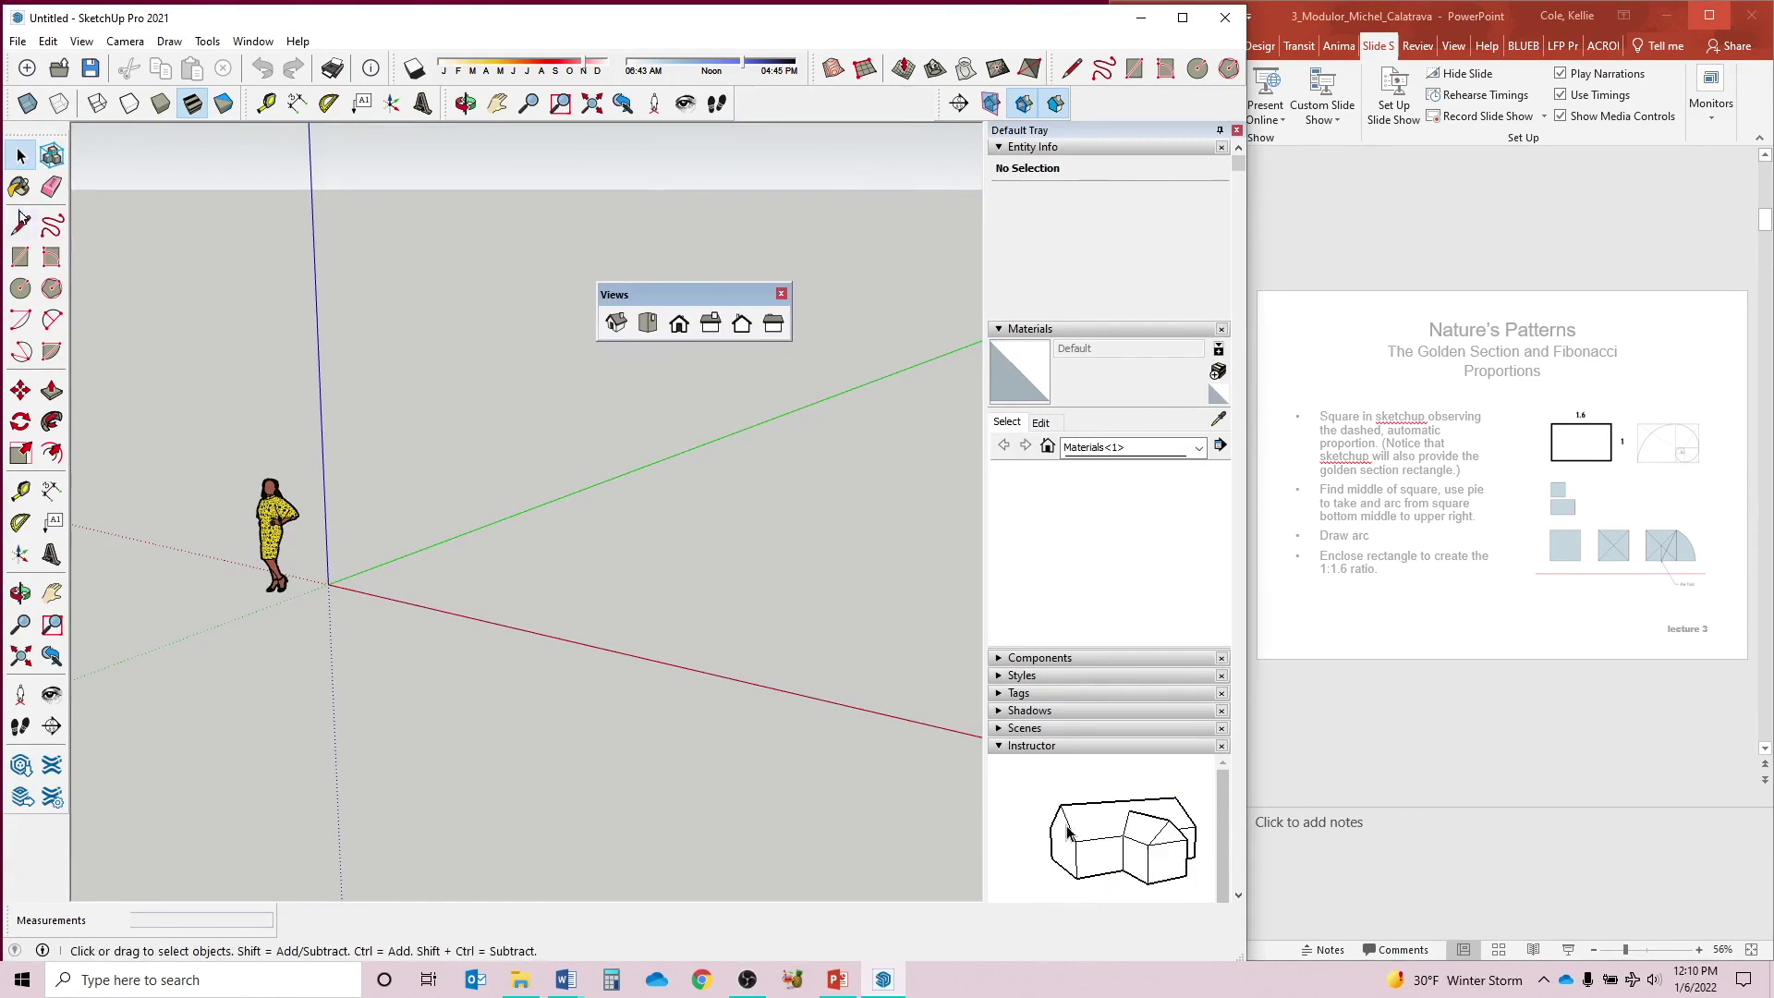
left_click_drag(35, 137, 441, 251)
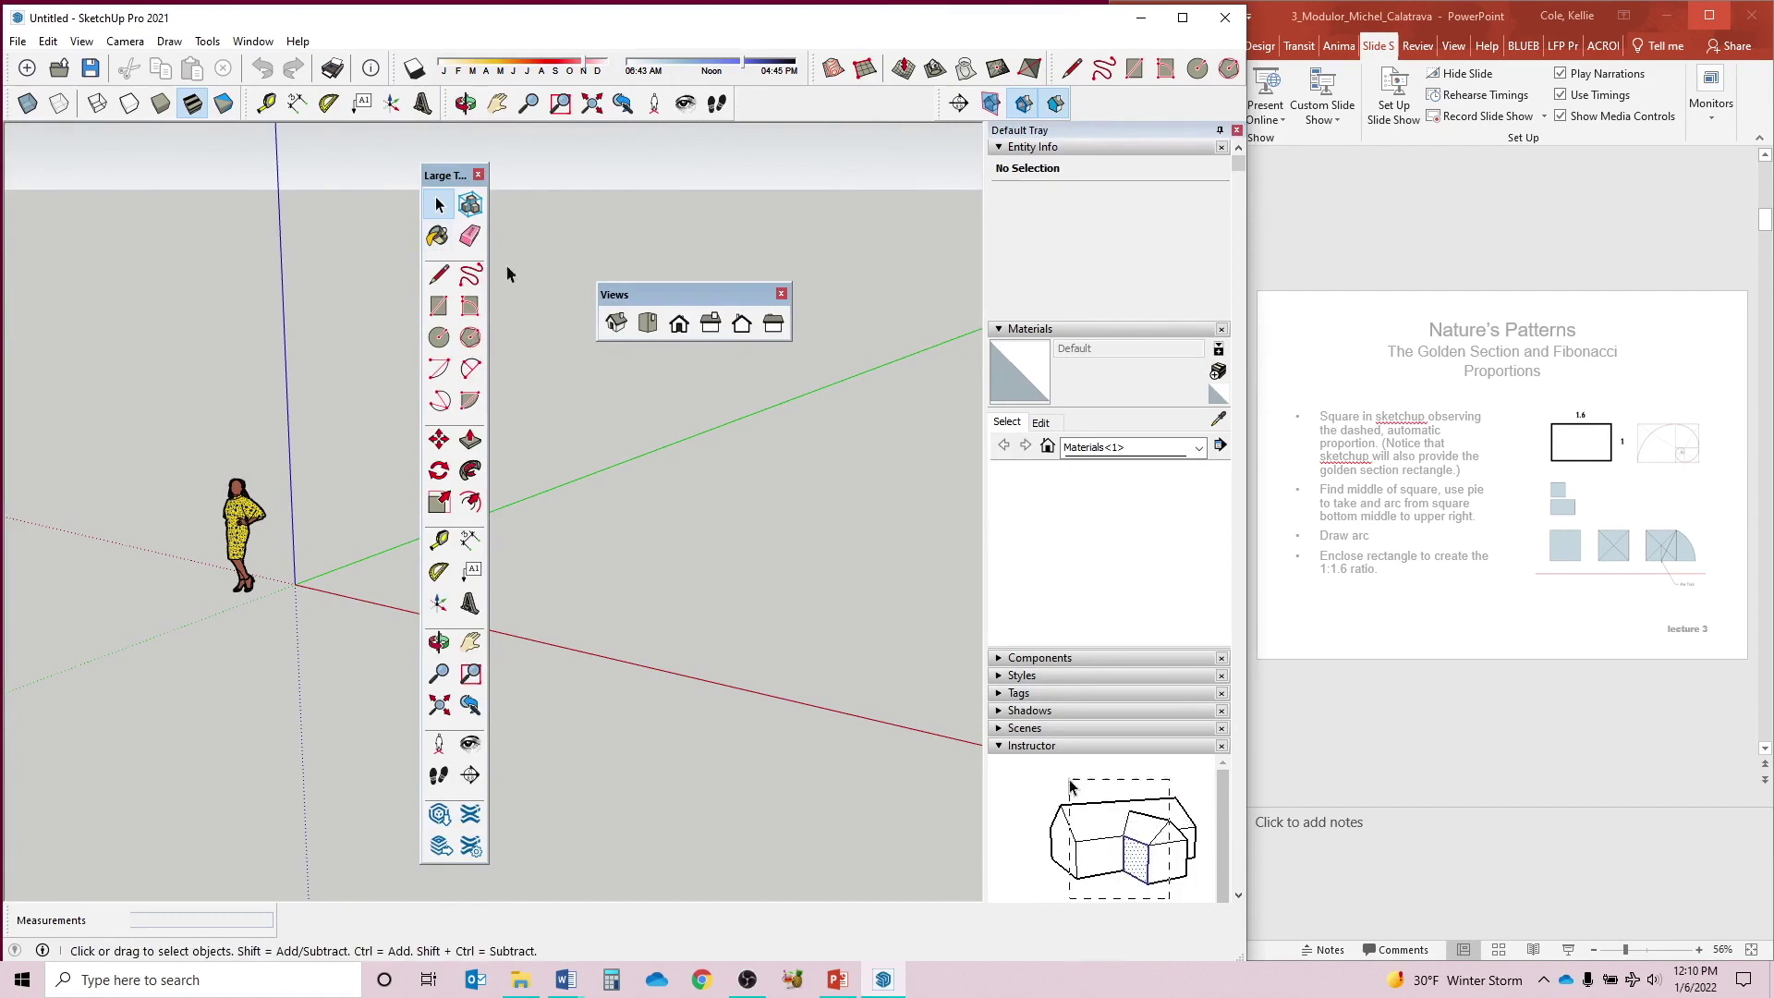
left_click_drag(443, 175, 41, 159)
left_click_drag(647, 293, 737, 104)
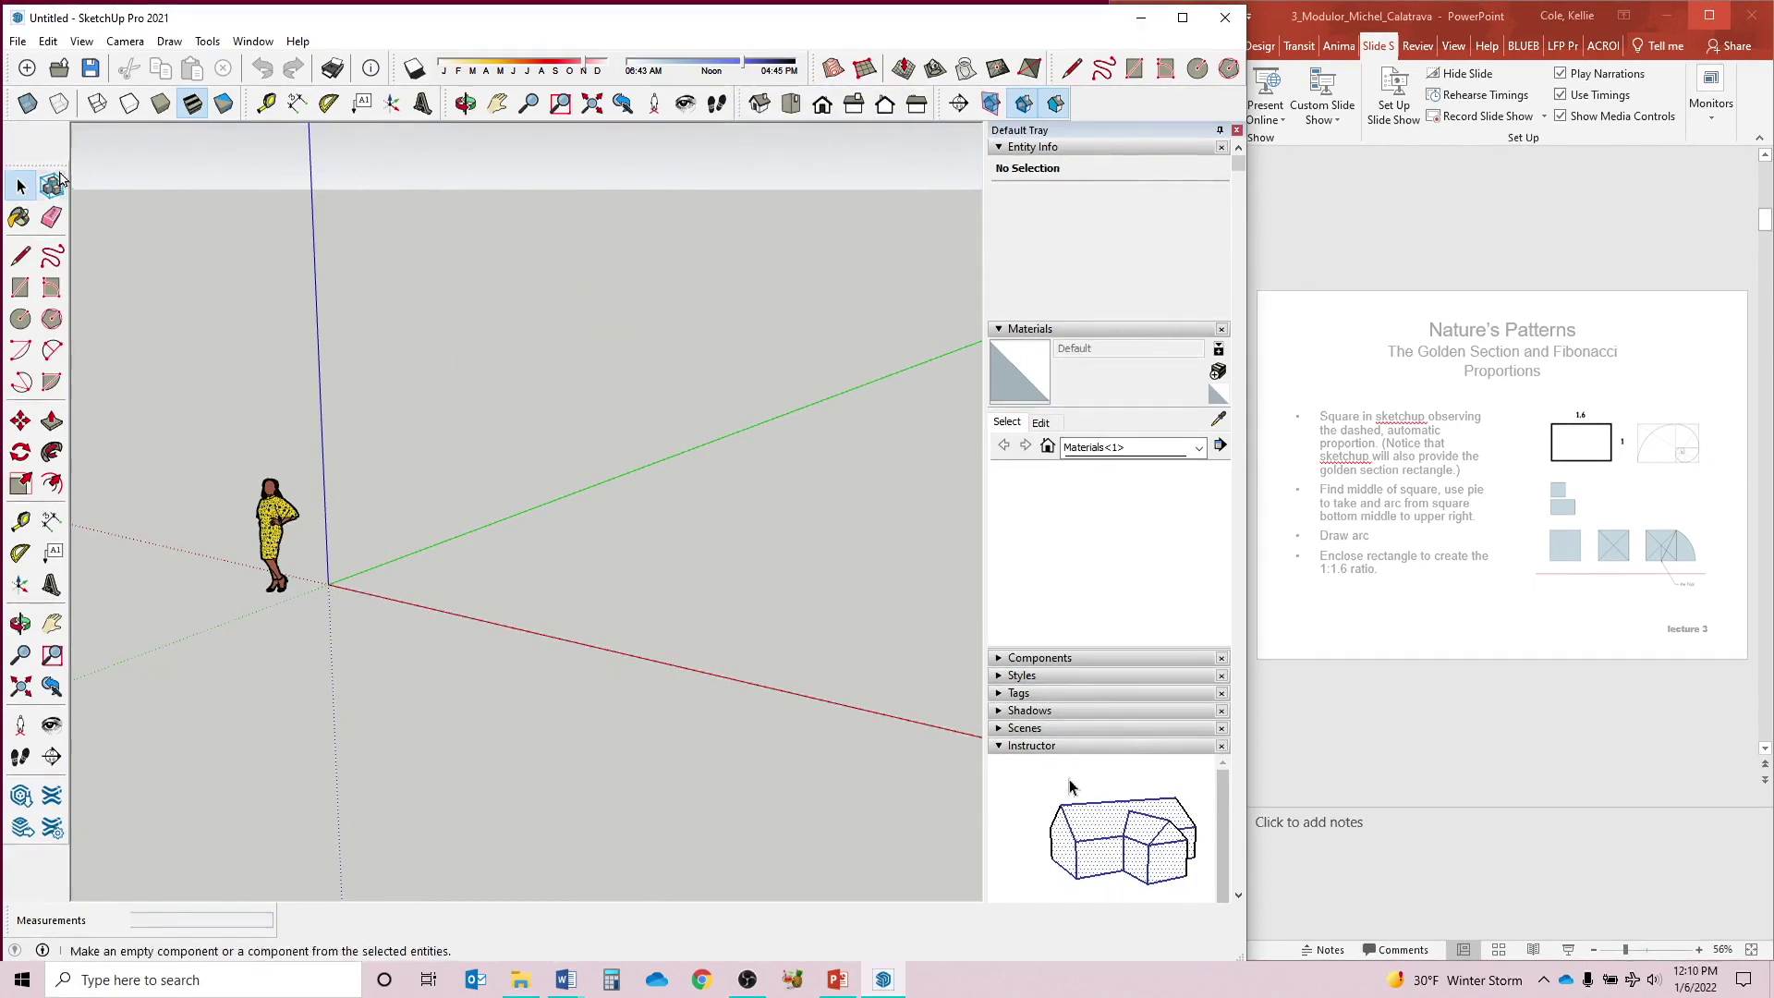
left_click_drag(47, 164, 48, 122)
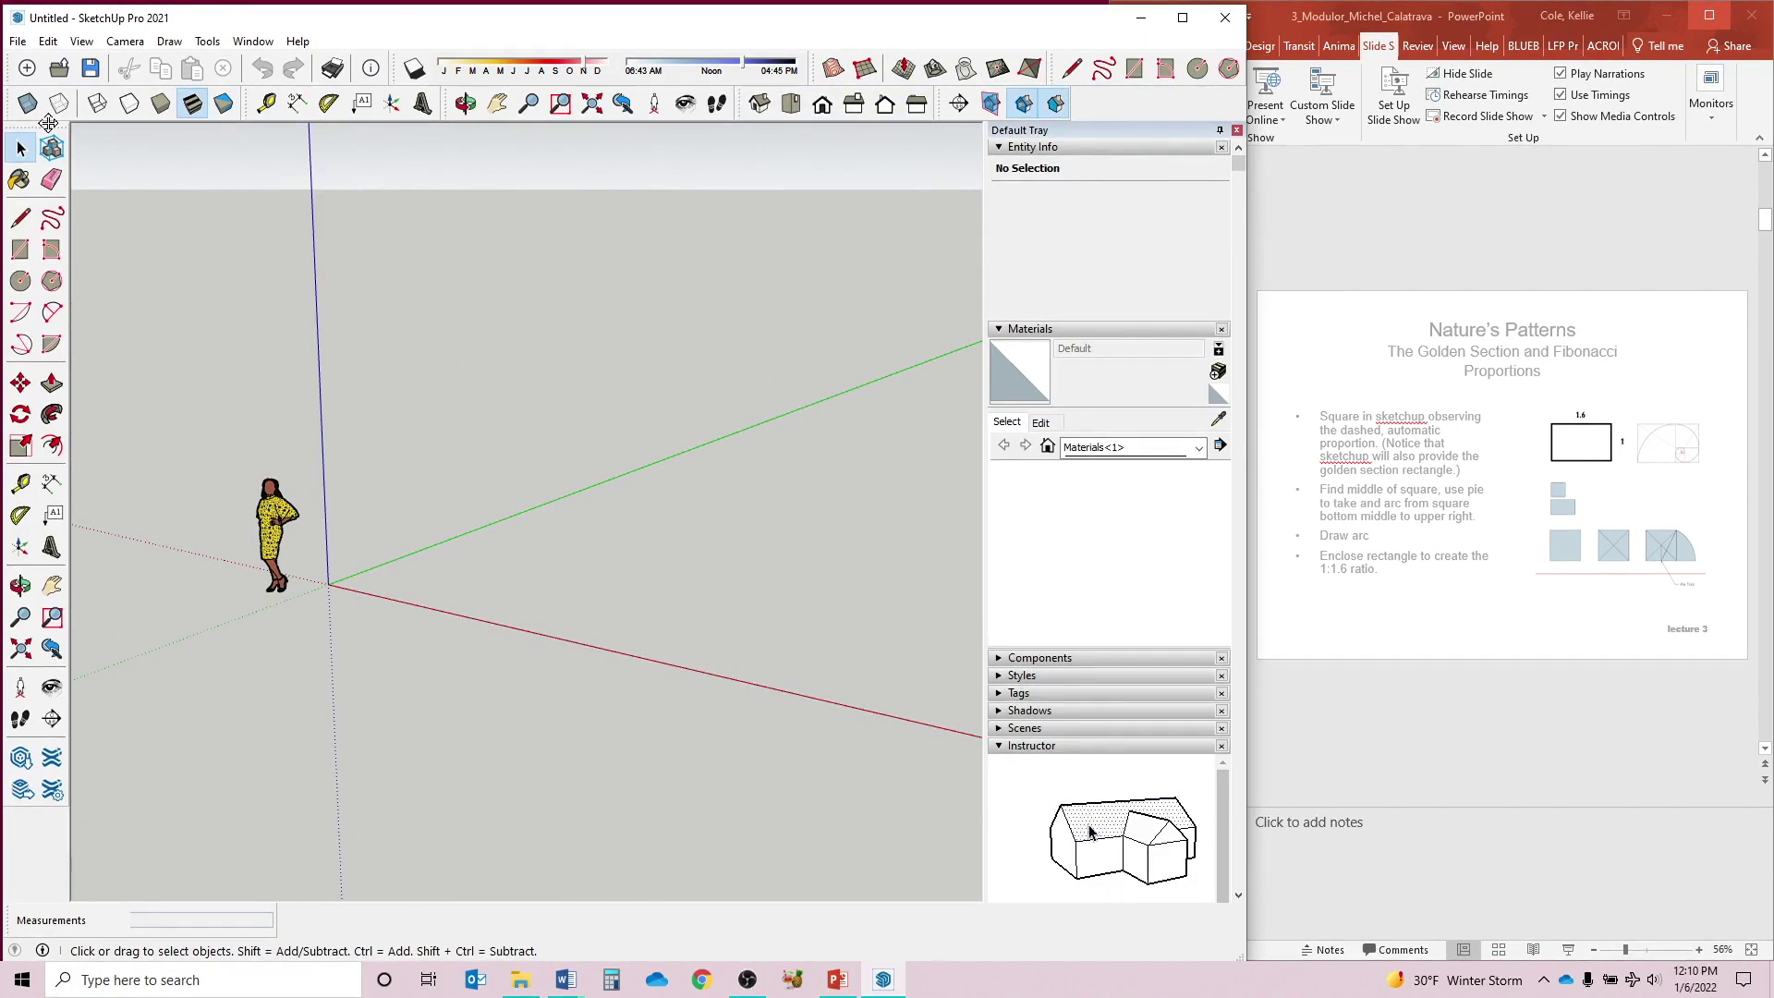
- Look through the list of available toolbars and close it without changing the selection
right_click(1117, 110)
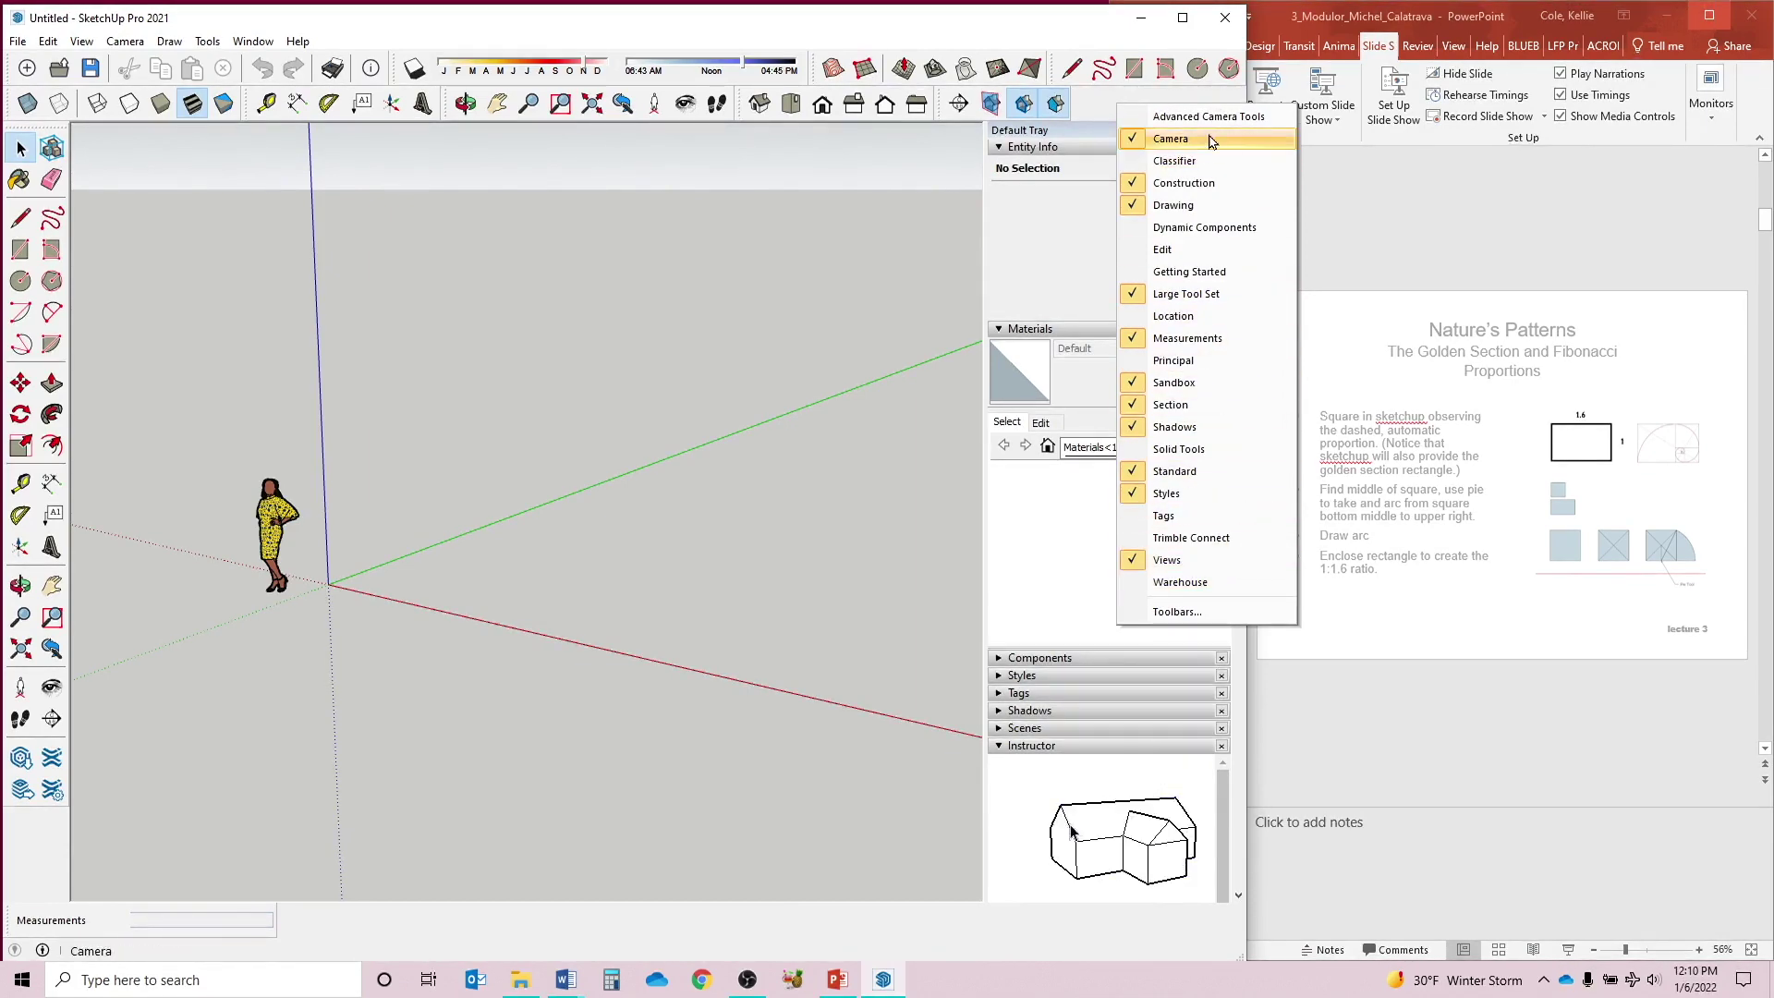
left_click(715, 363)
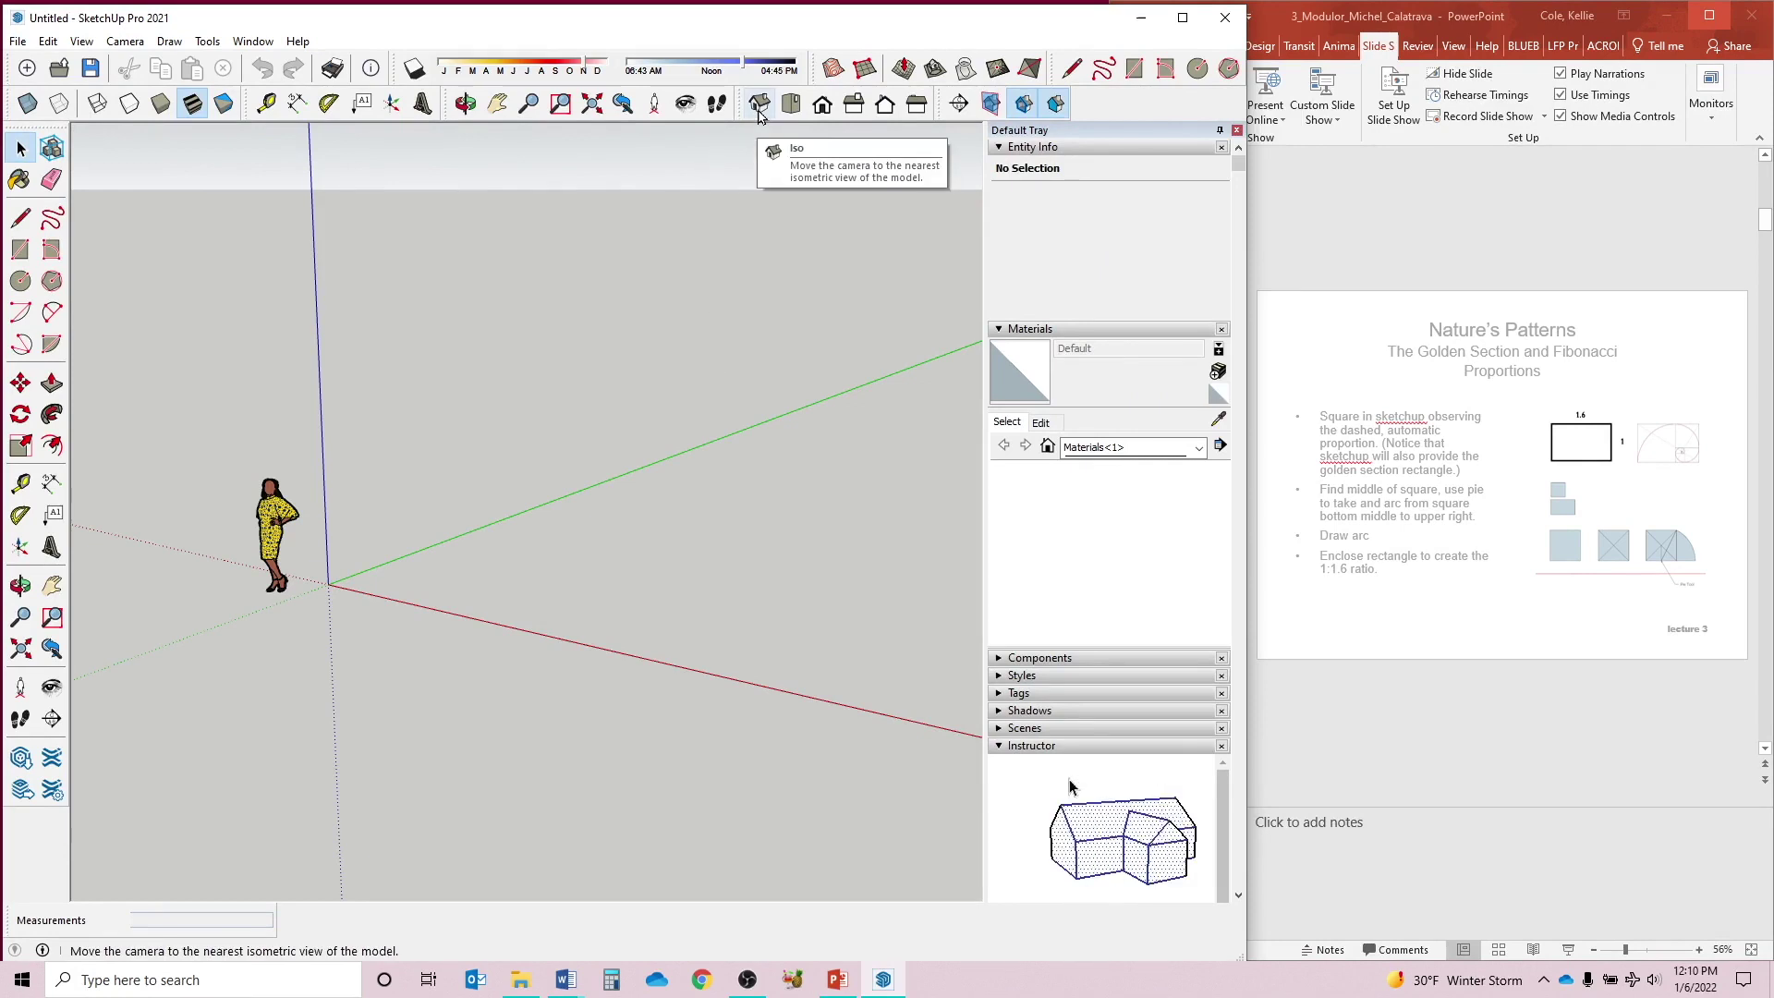
- Switch to the top view and draw a square about 4' 9 7/8" per side between the positive red and green axes
left_click(790, 103)
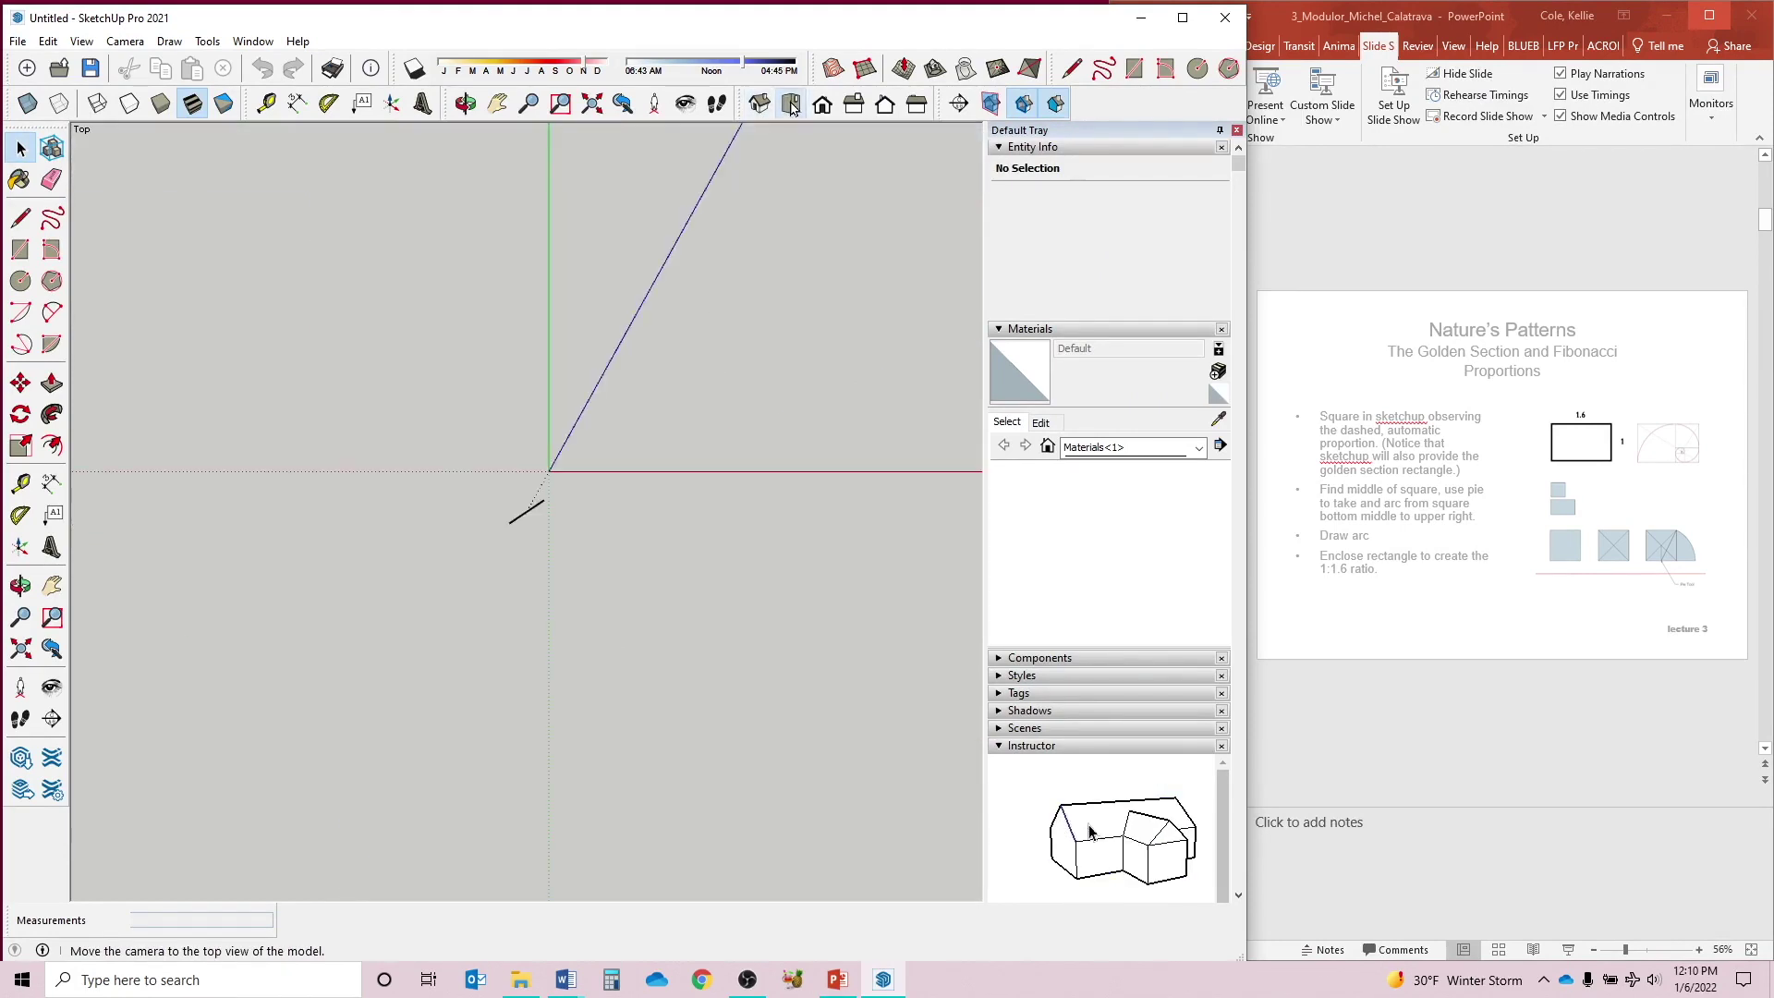
scroll(427, 722, "down", 1)
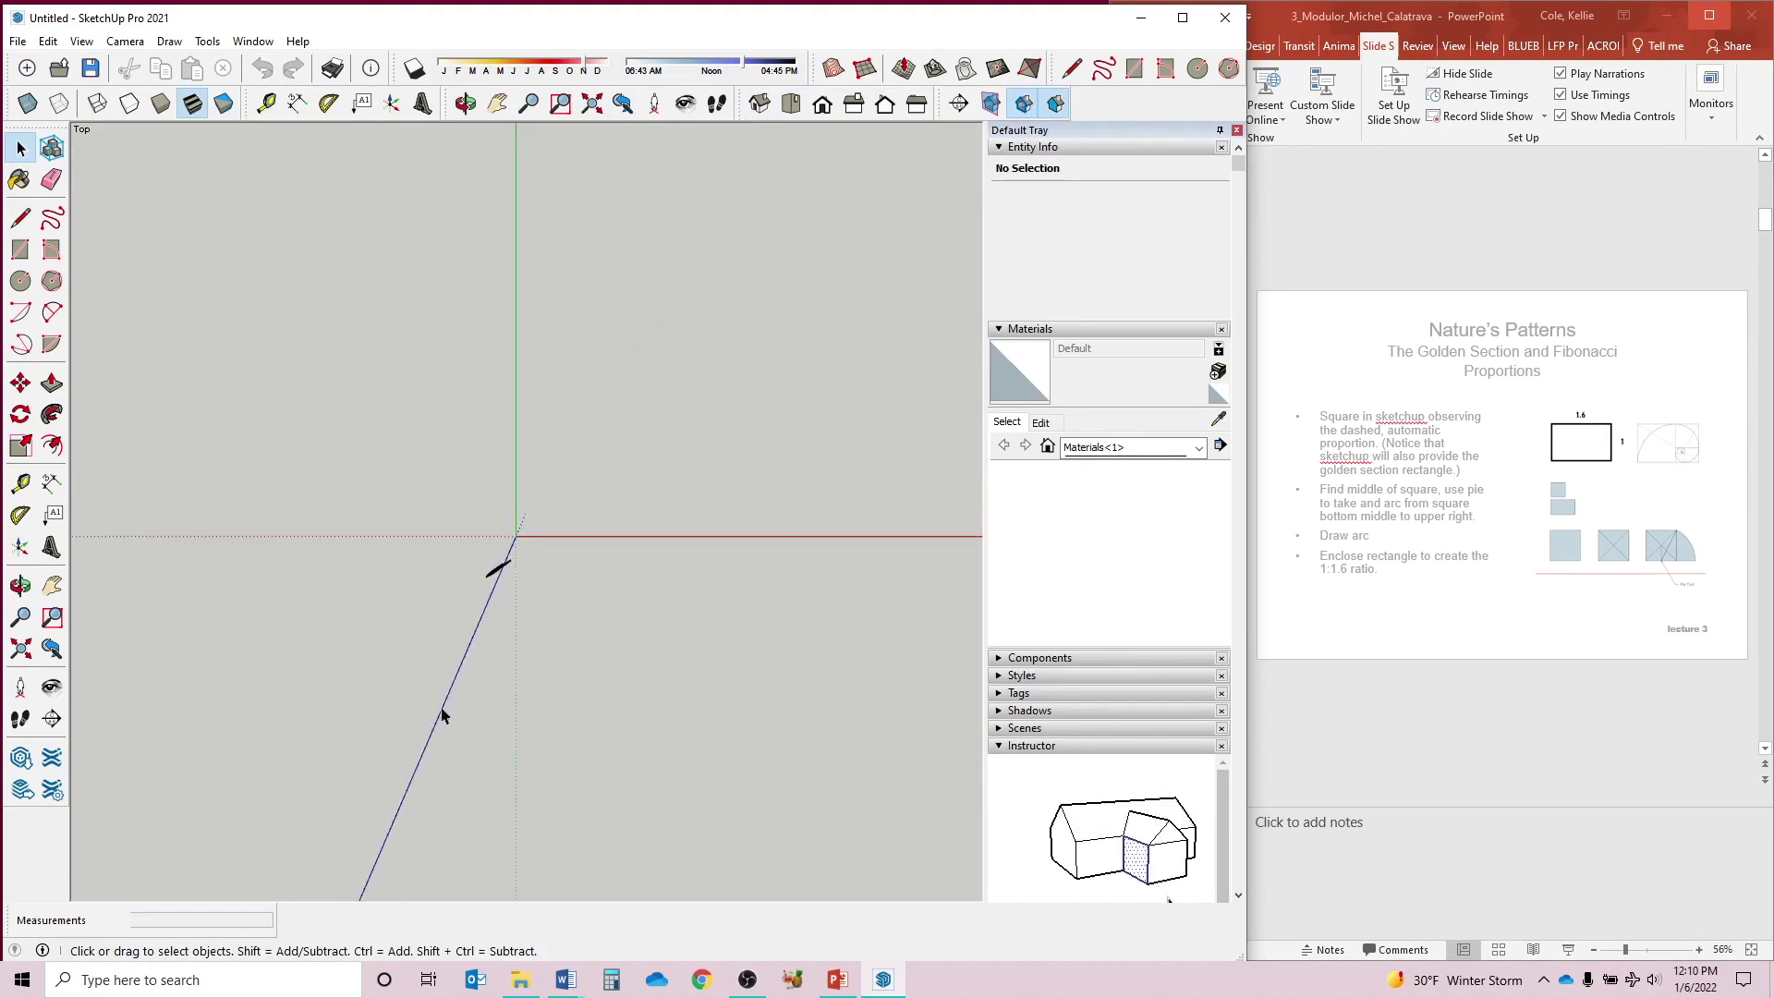
scroll(623, 430, "up", 1)
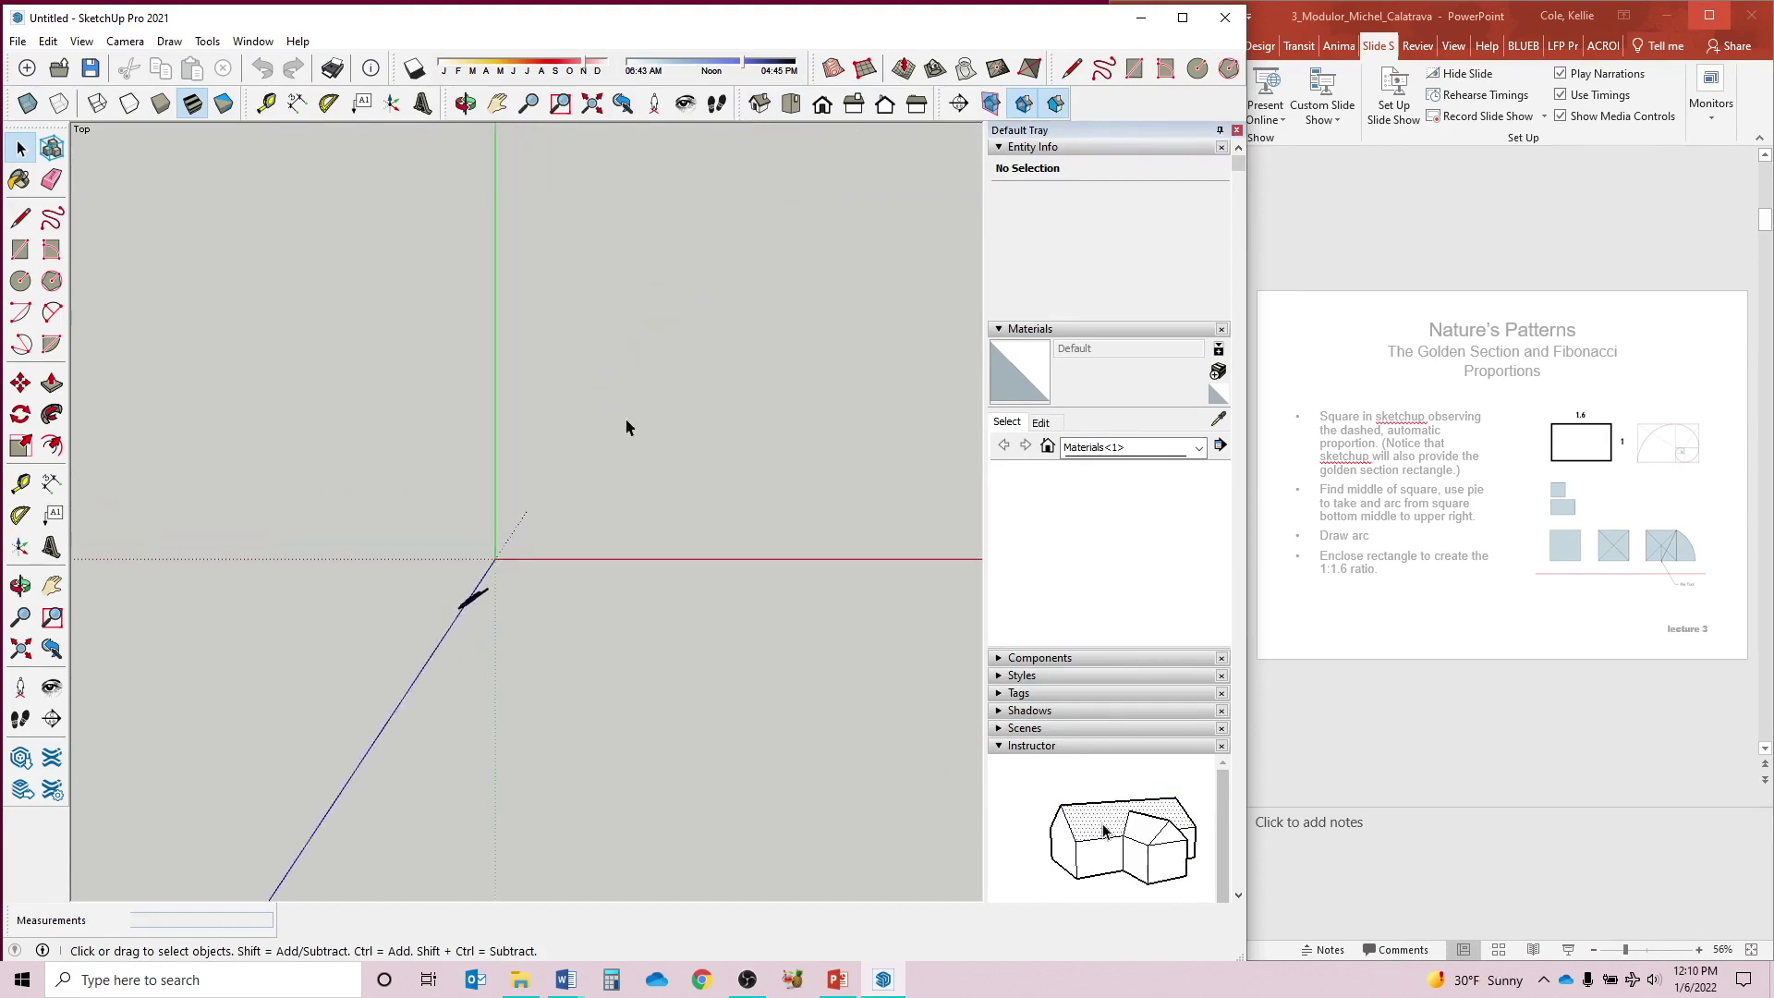
key("r")
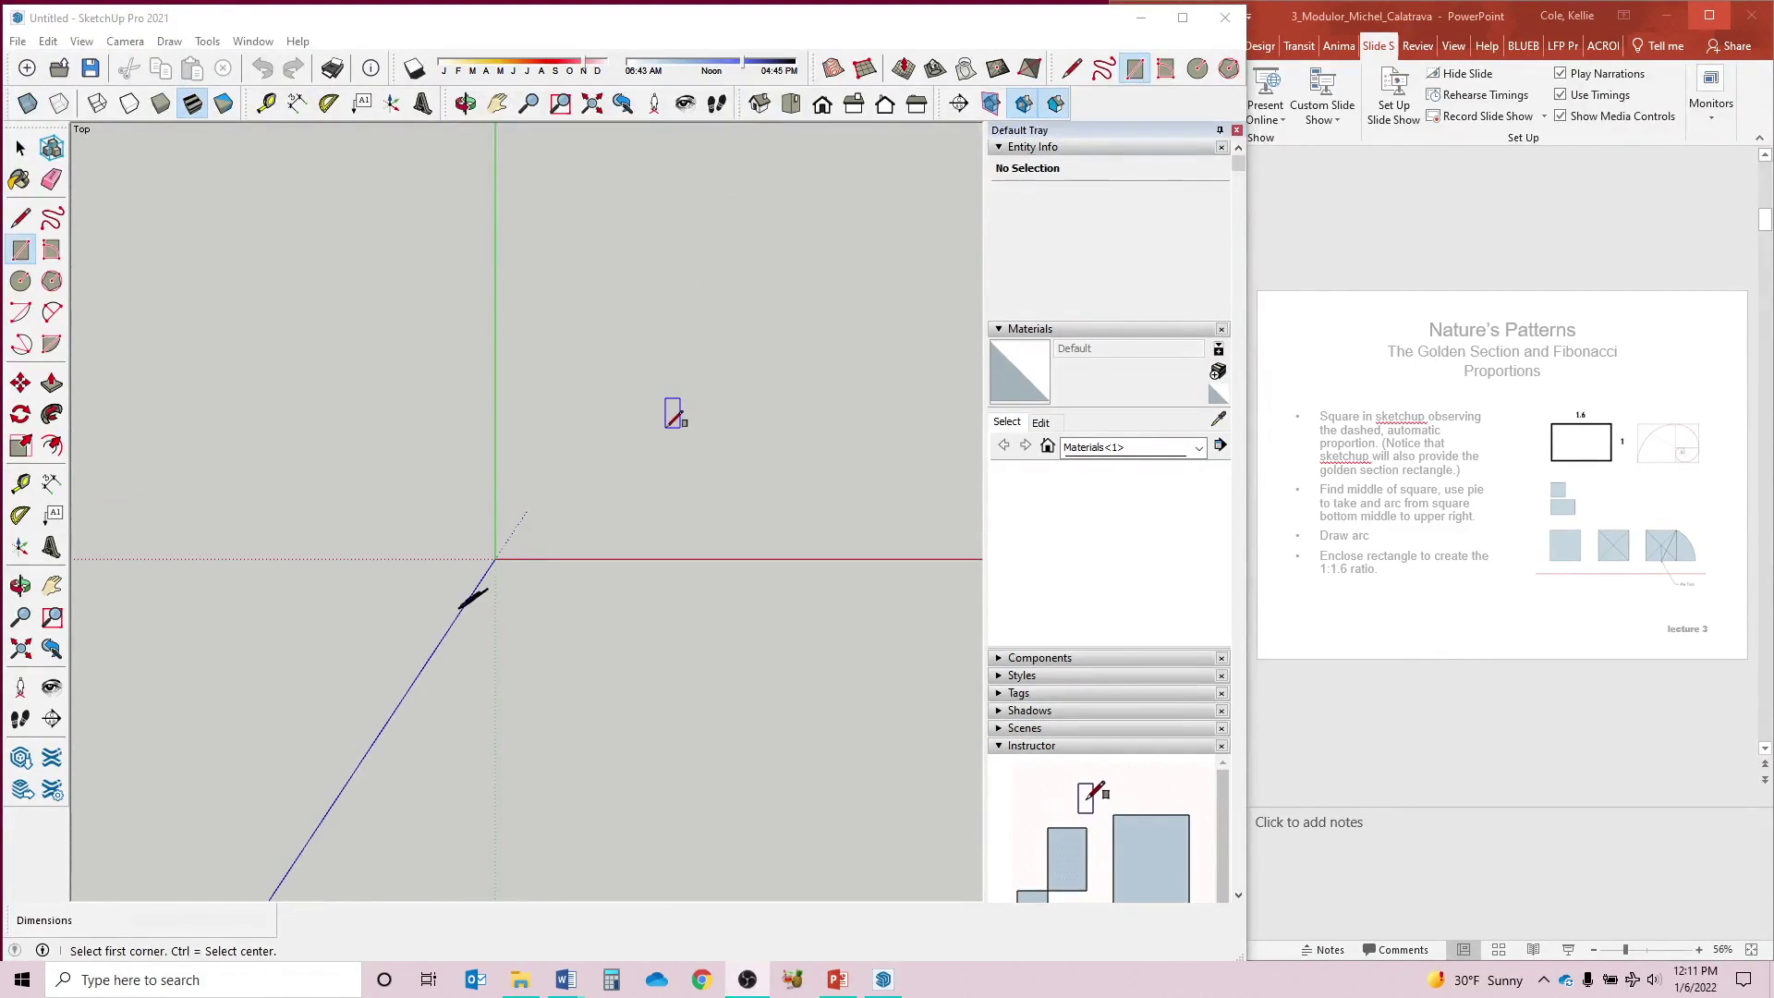
left_click(24, 253)
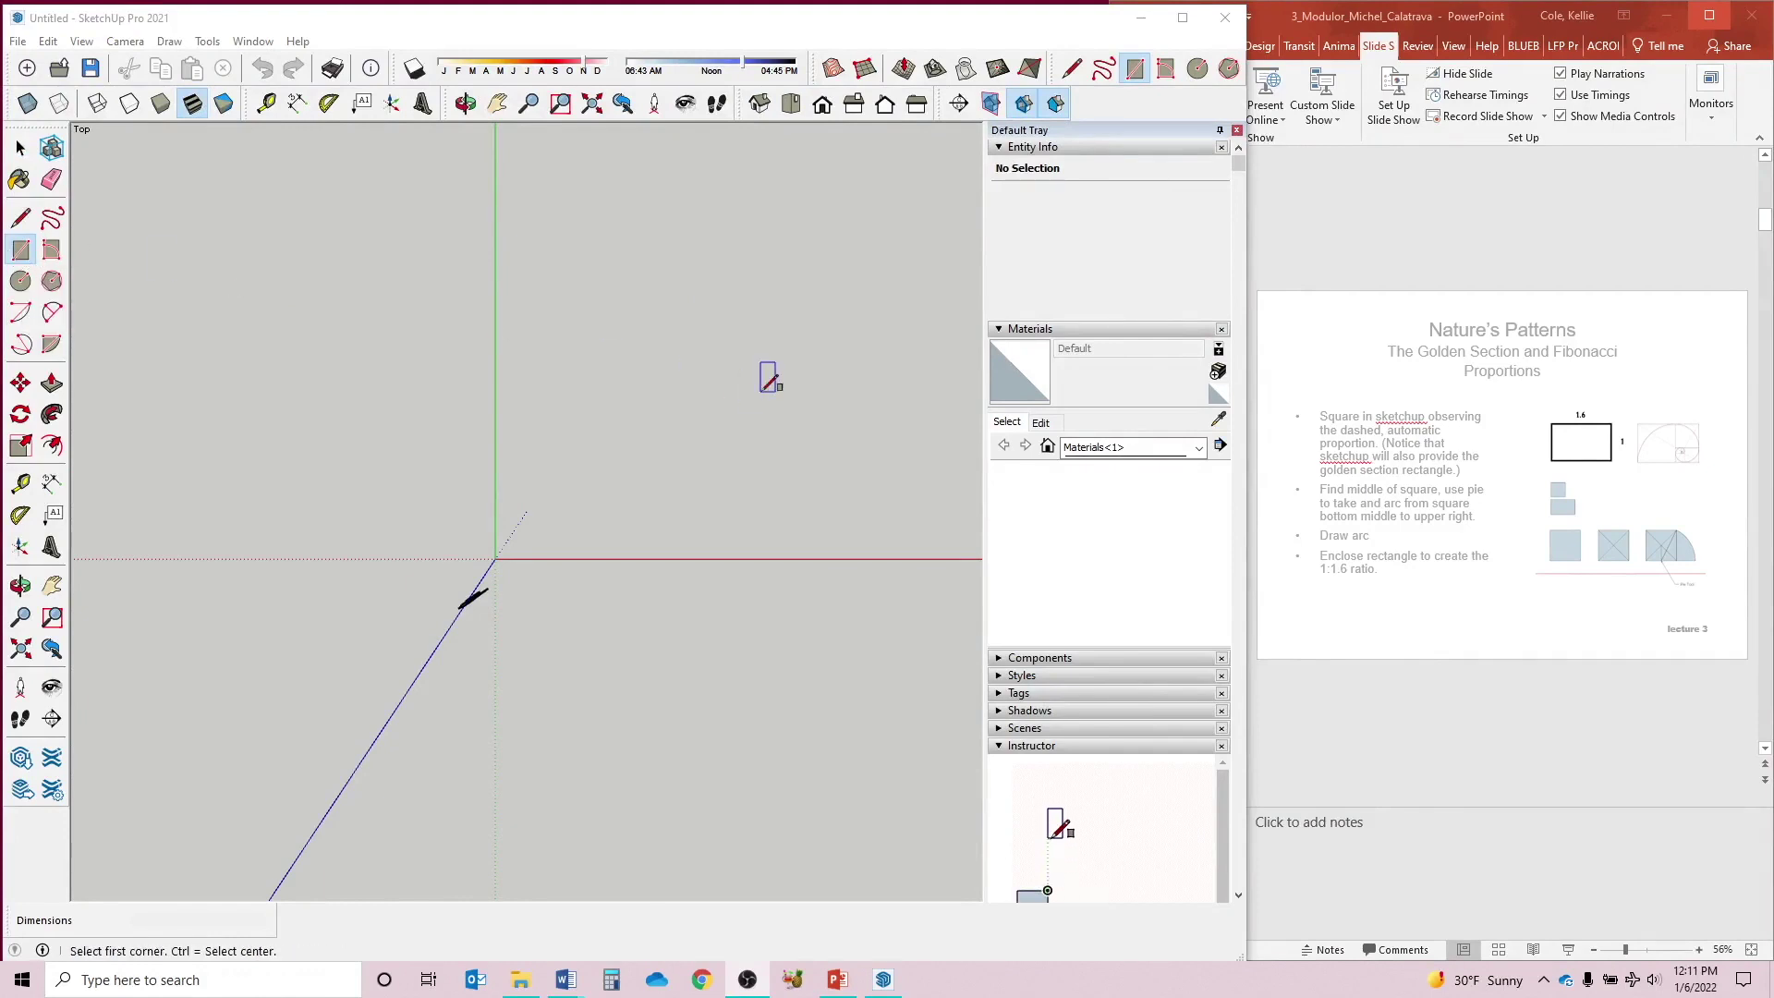
left_click(581, 358)
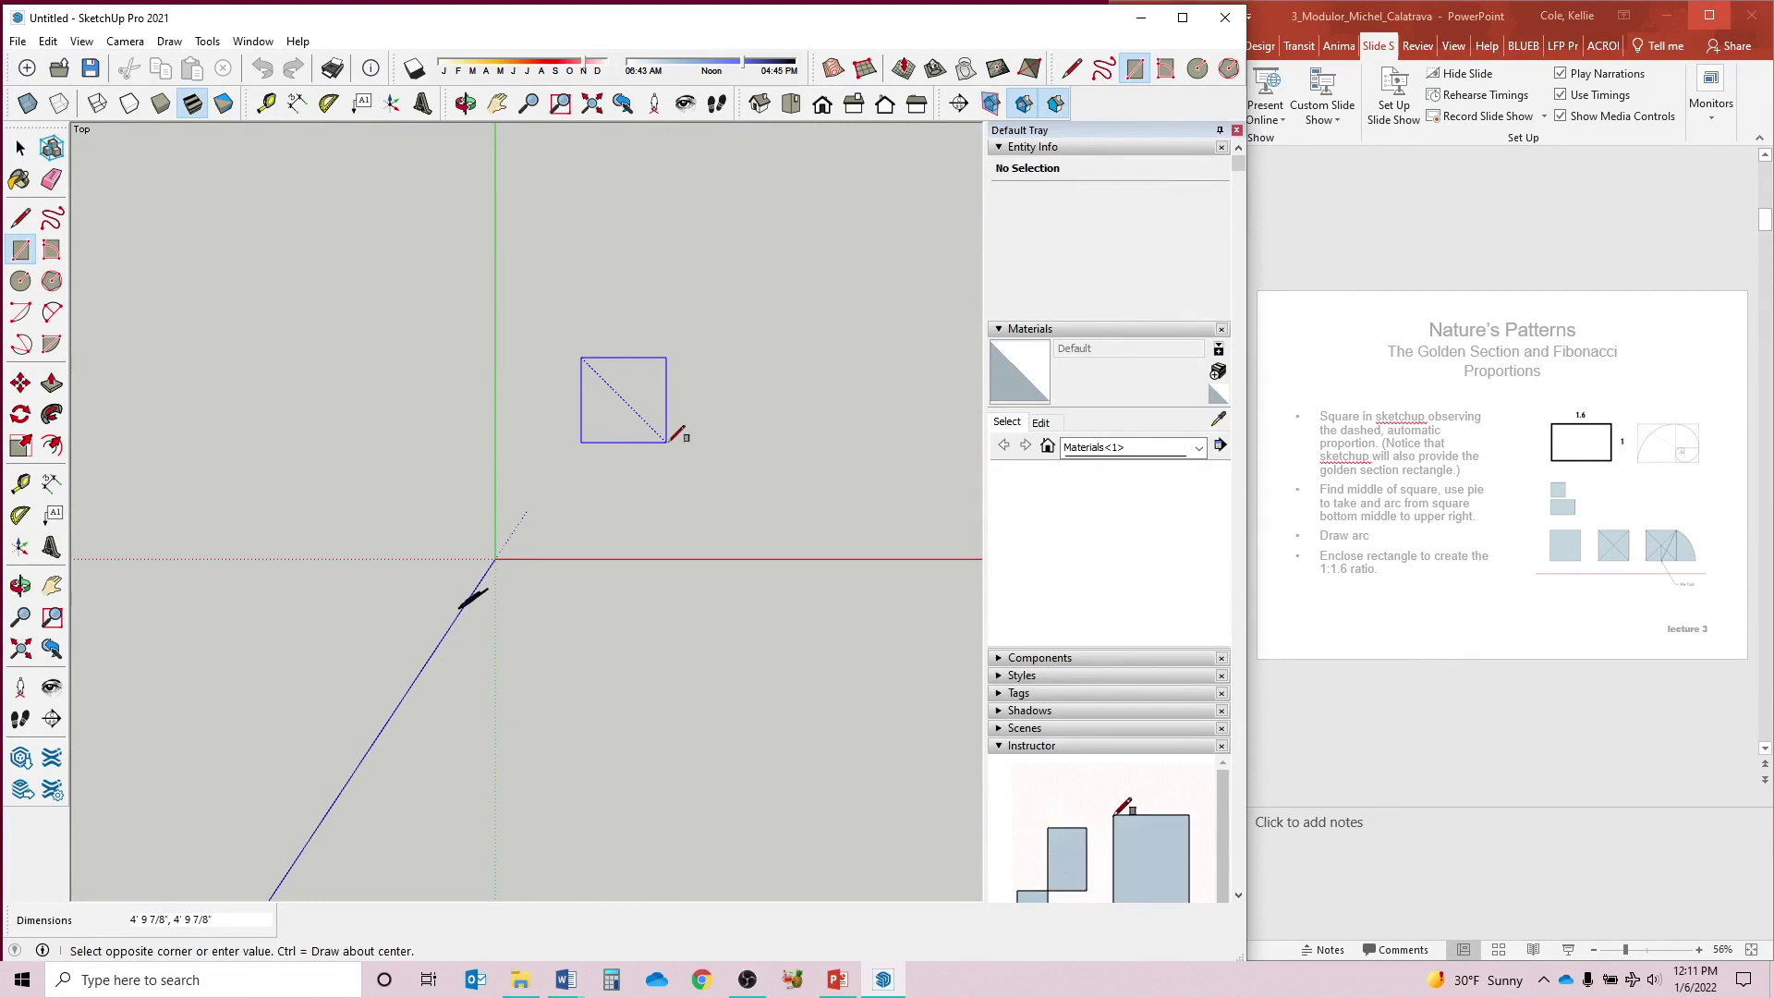
left_click(670, 440)
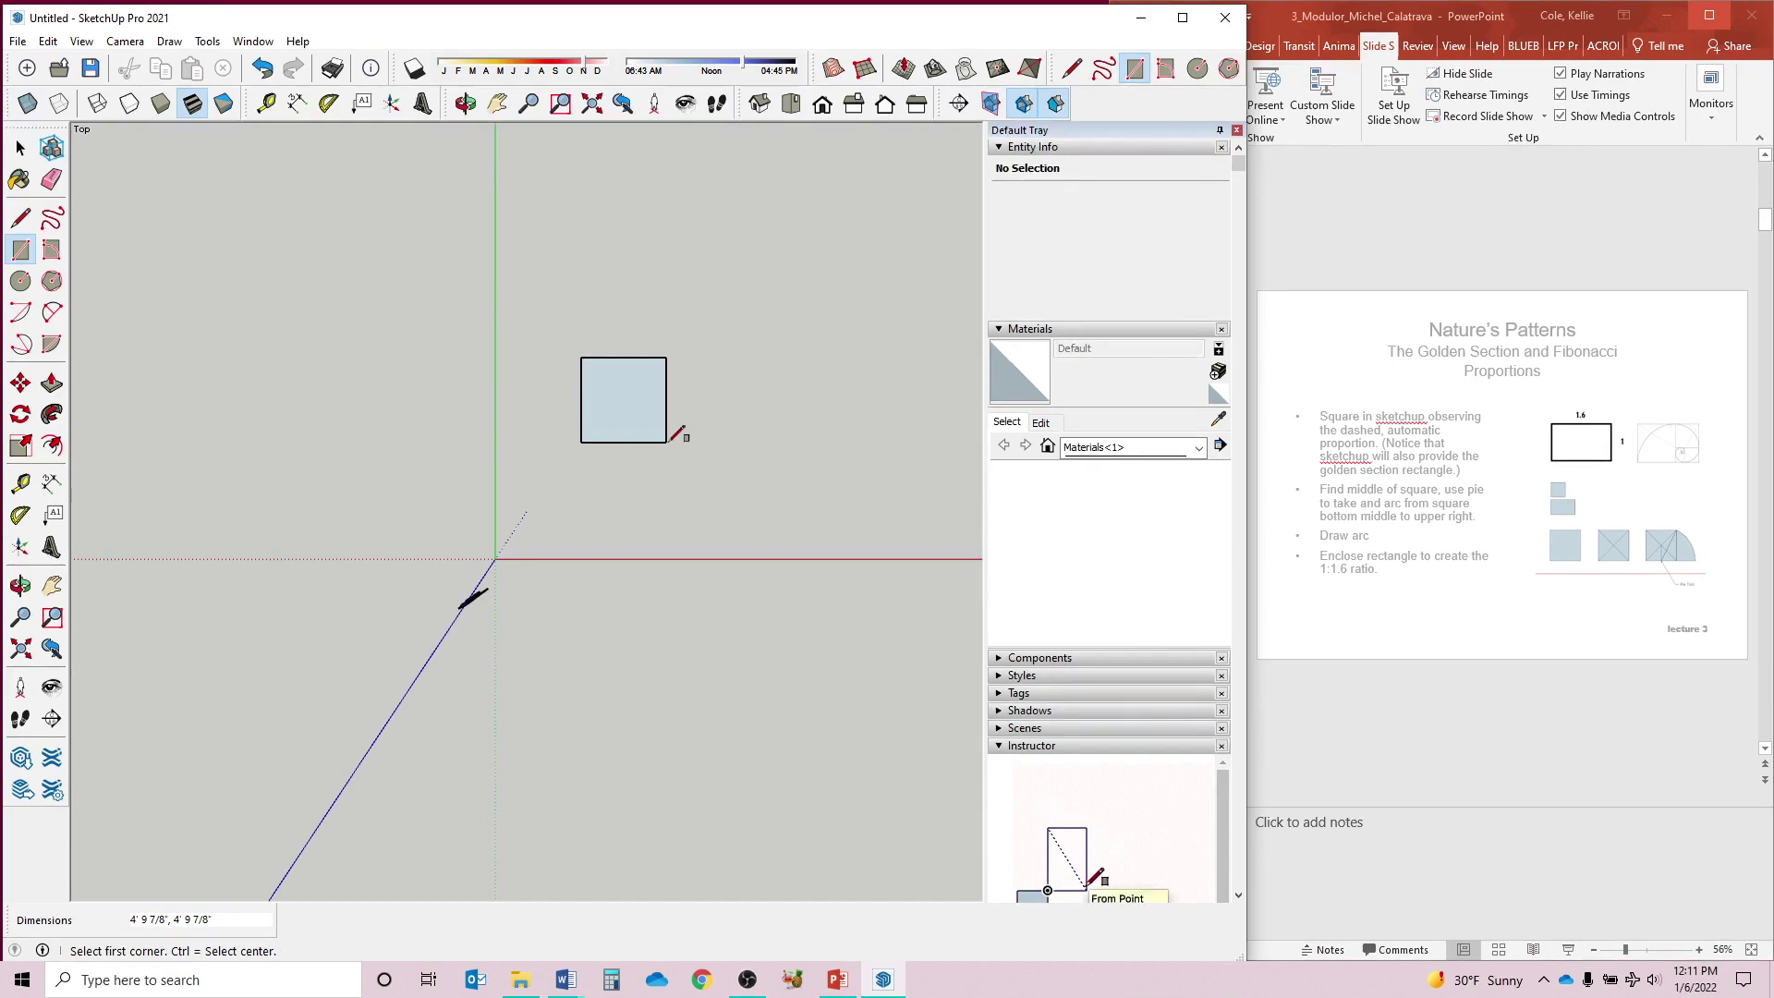
- Draw both diagonals of the square from corner to corner
left_click(52, 344)
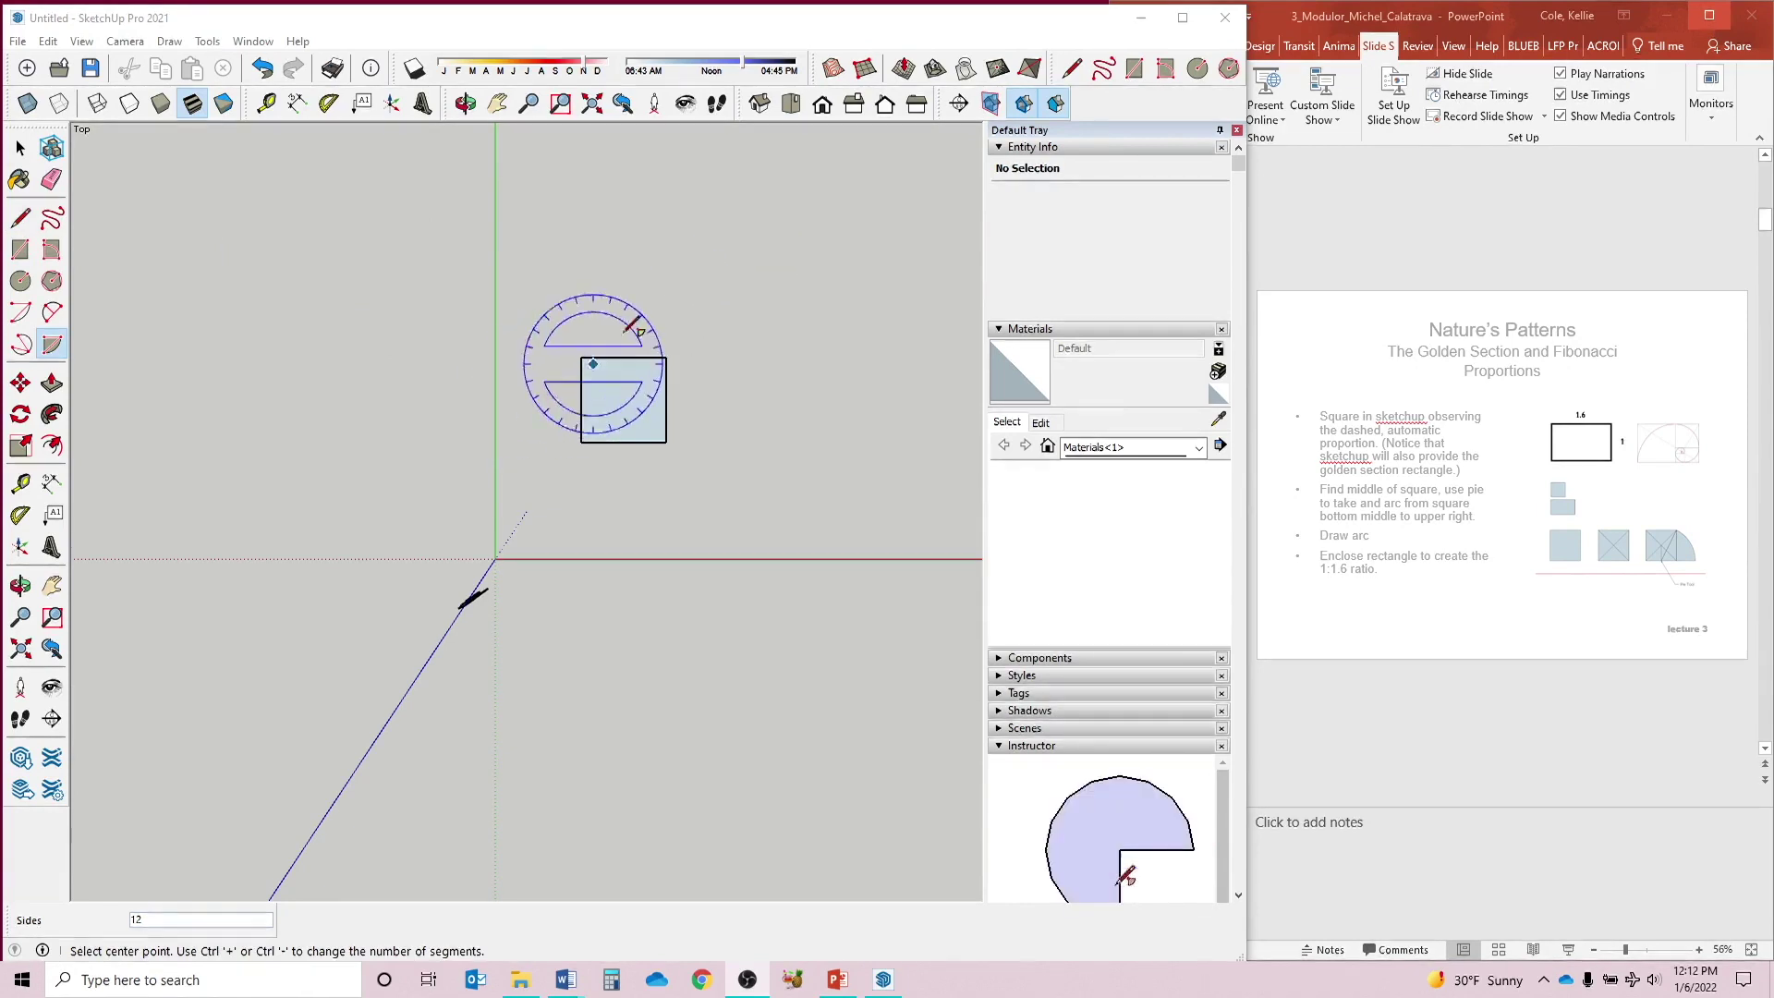
key("l")
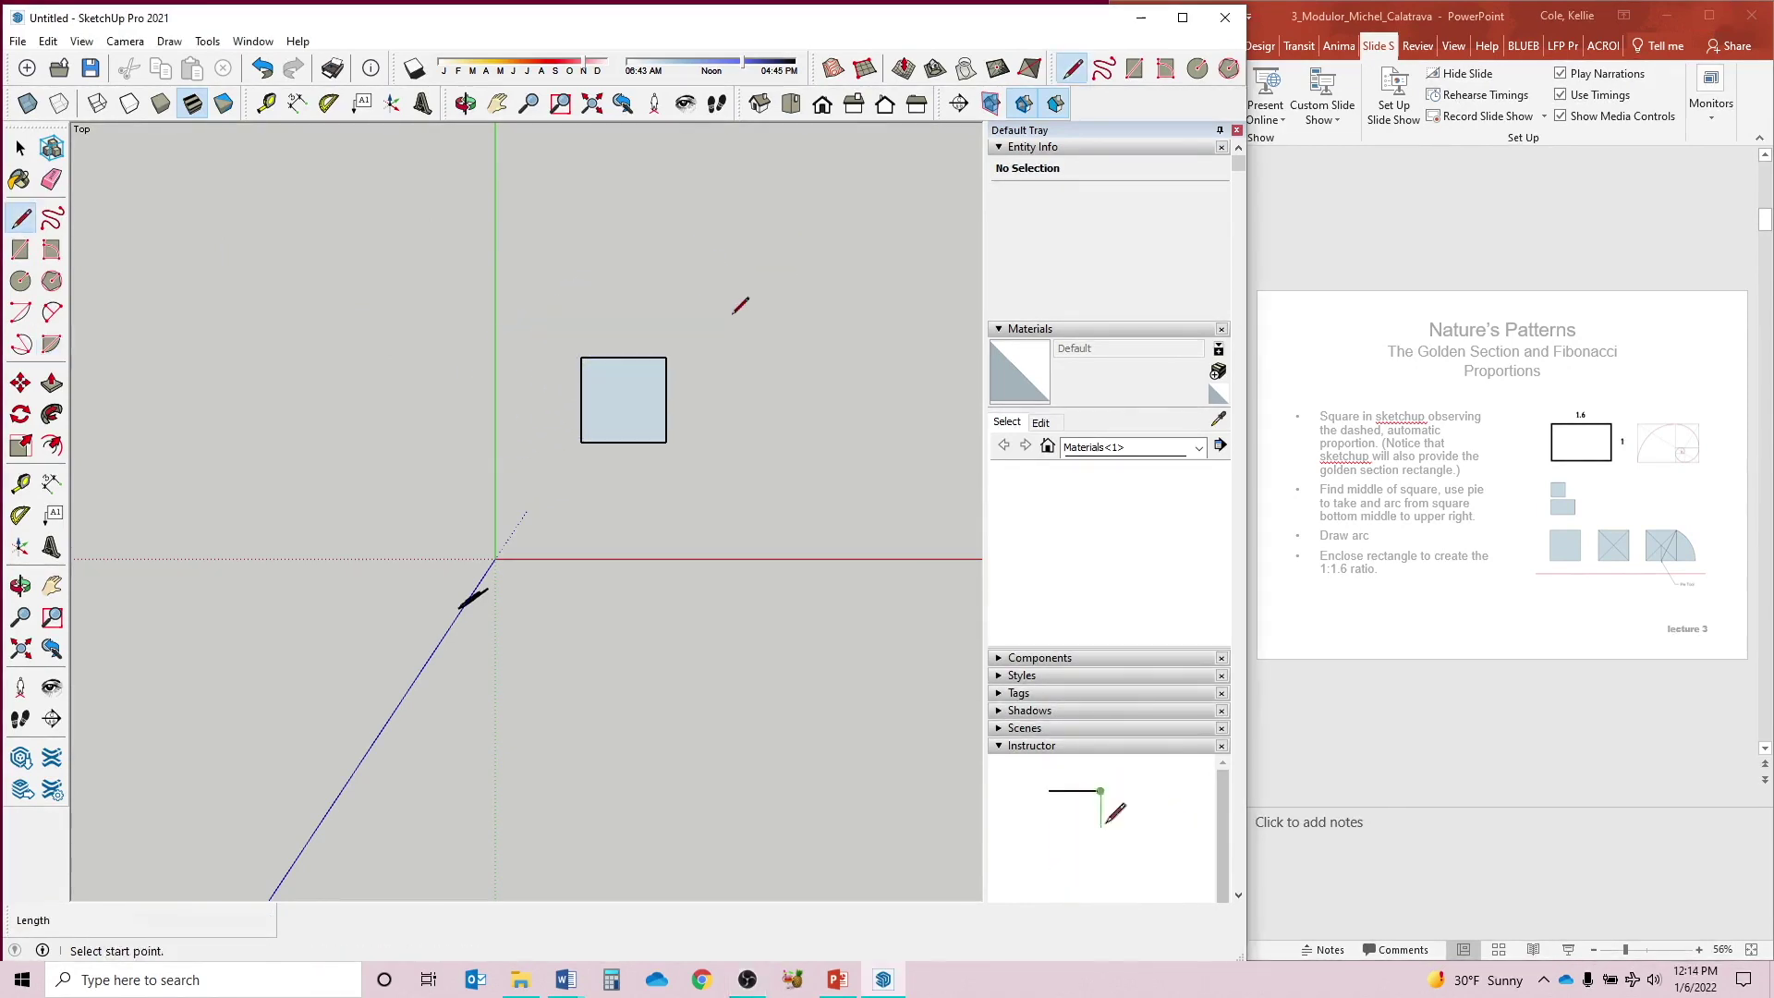
left_click(581, 358)
left_click(666, 442)
left_click(666, 357)
left_click(582, 441)
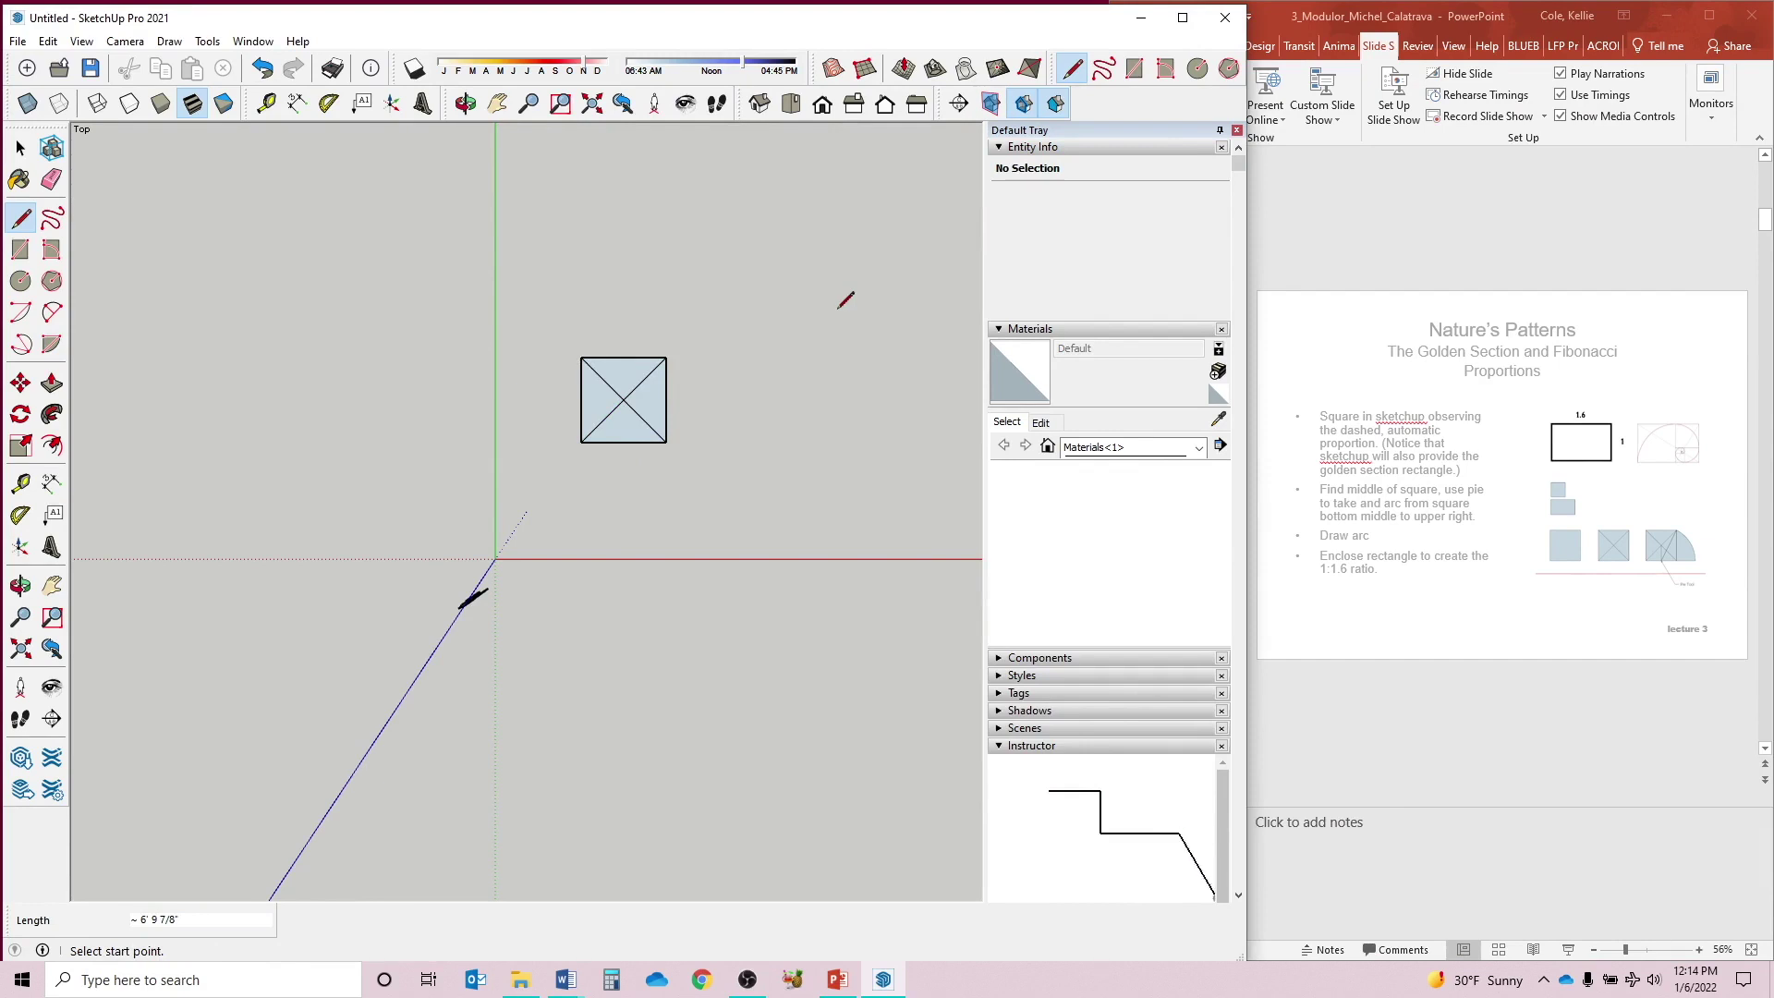
- Draw a Pie centred on the square's bottom-edge midpoint, from the upper right corner about 63.4° down to the extended bottom edge
key("p")
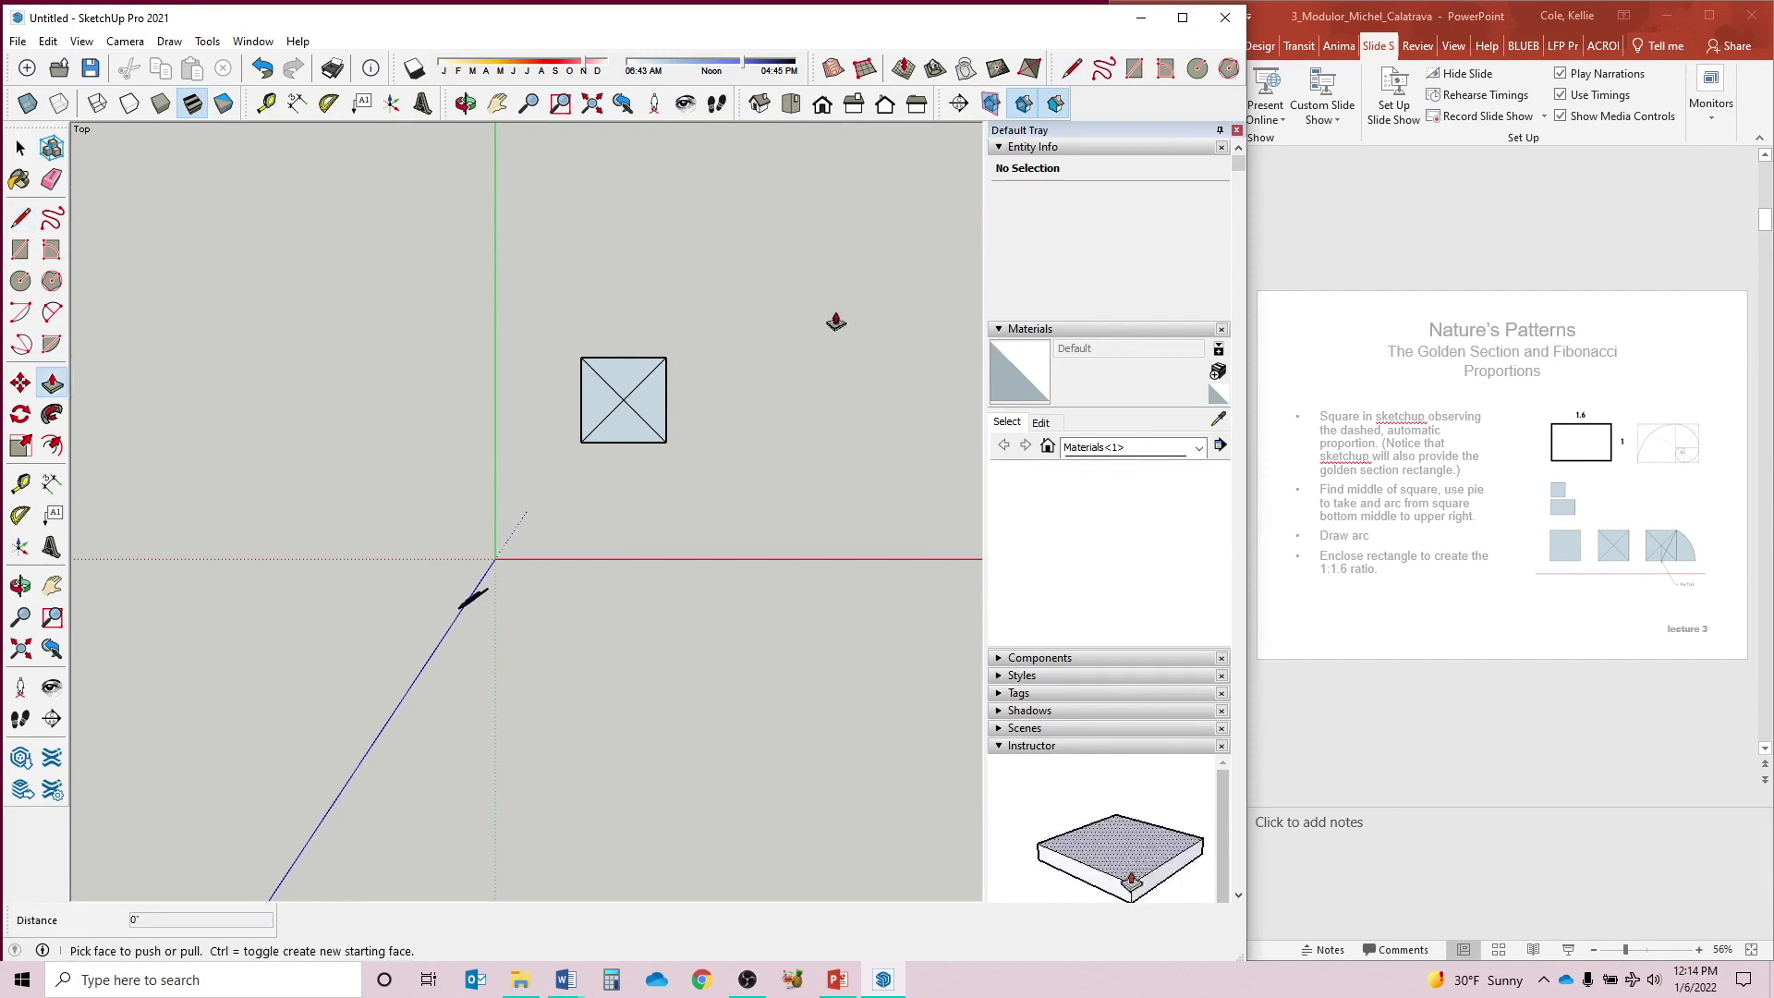
left_click(55, 355)
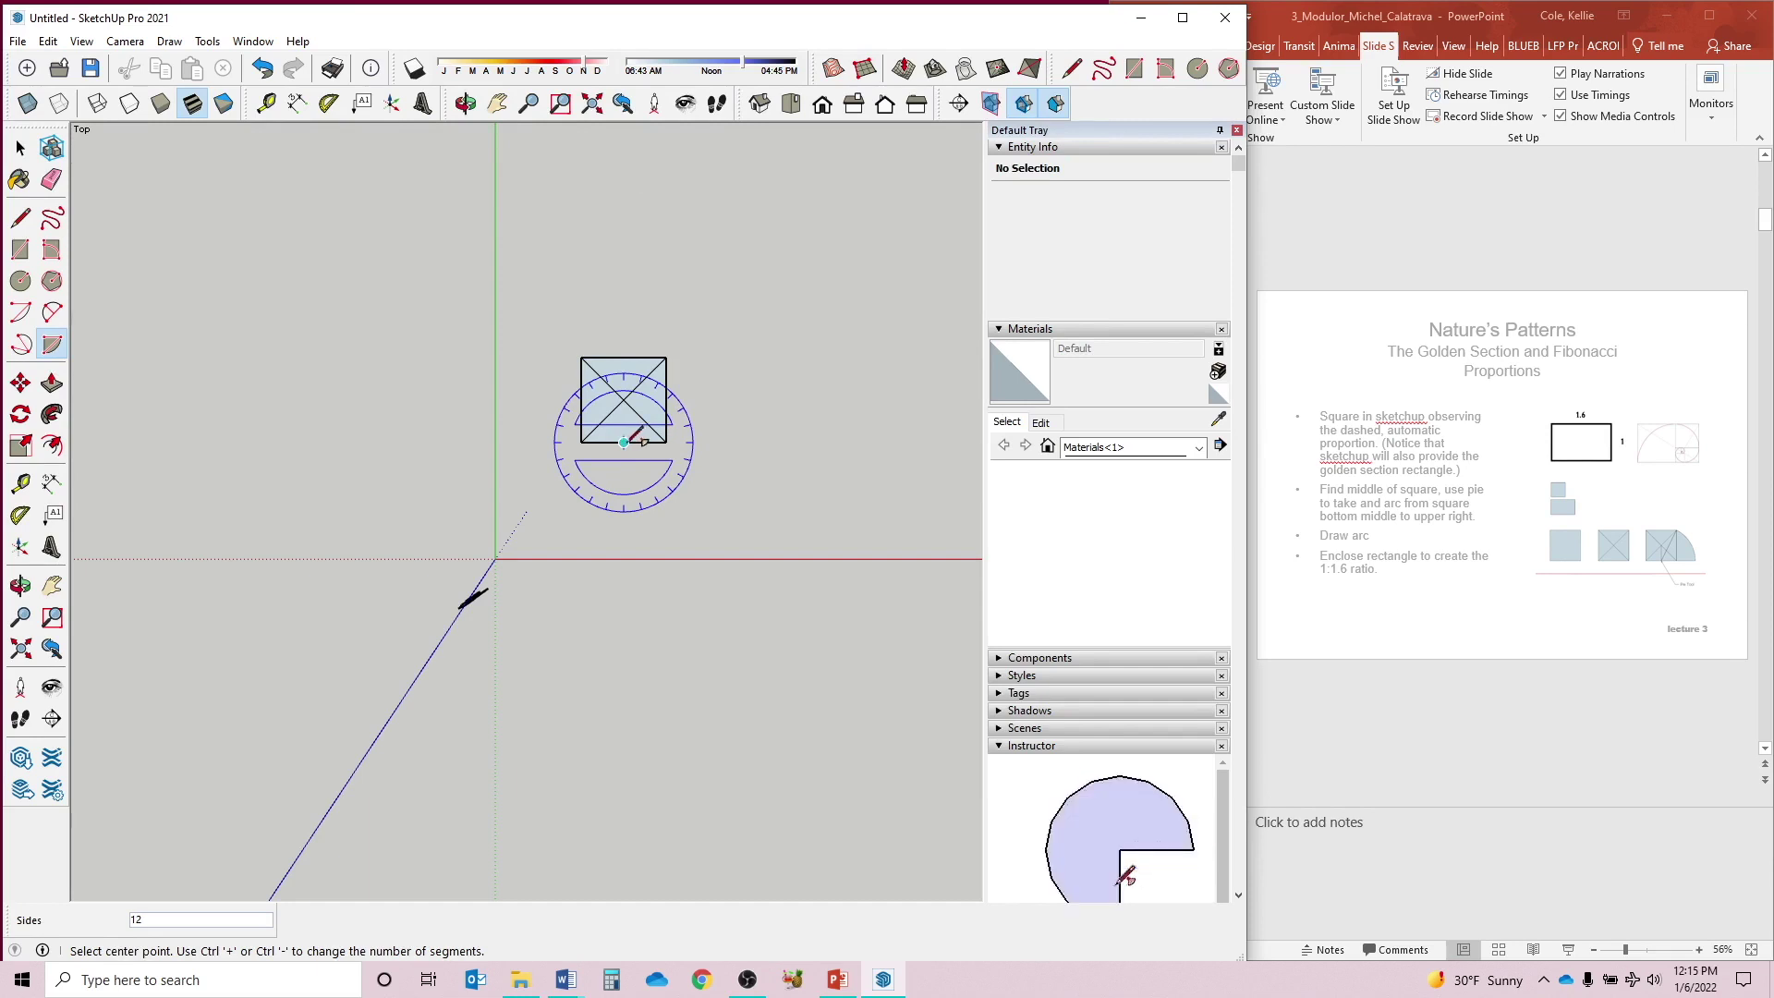
left_click(625, 442)
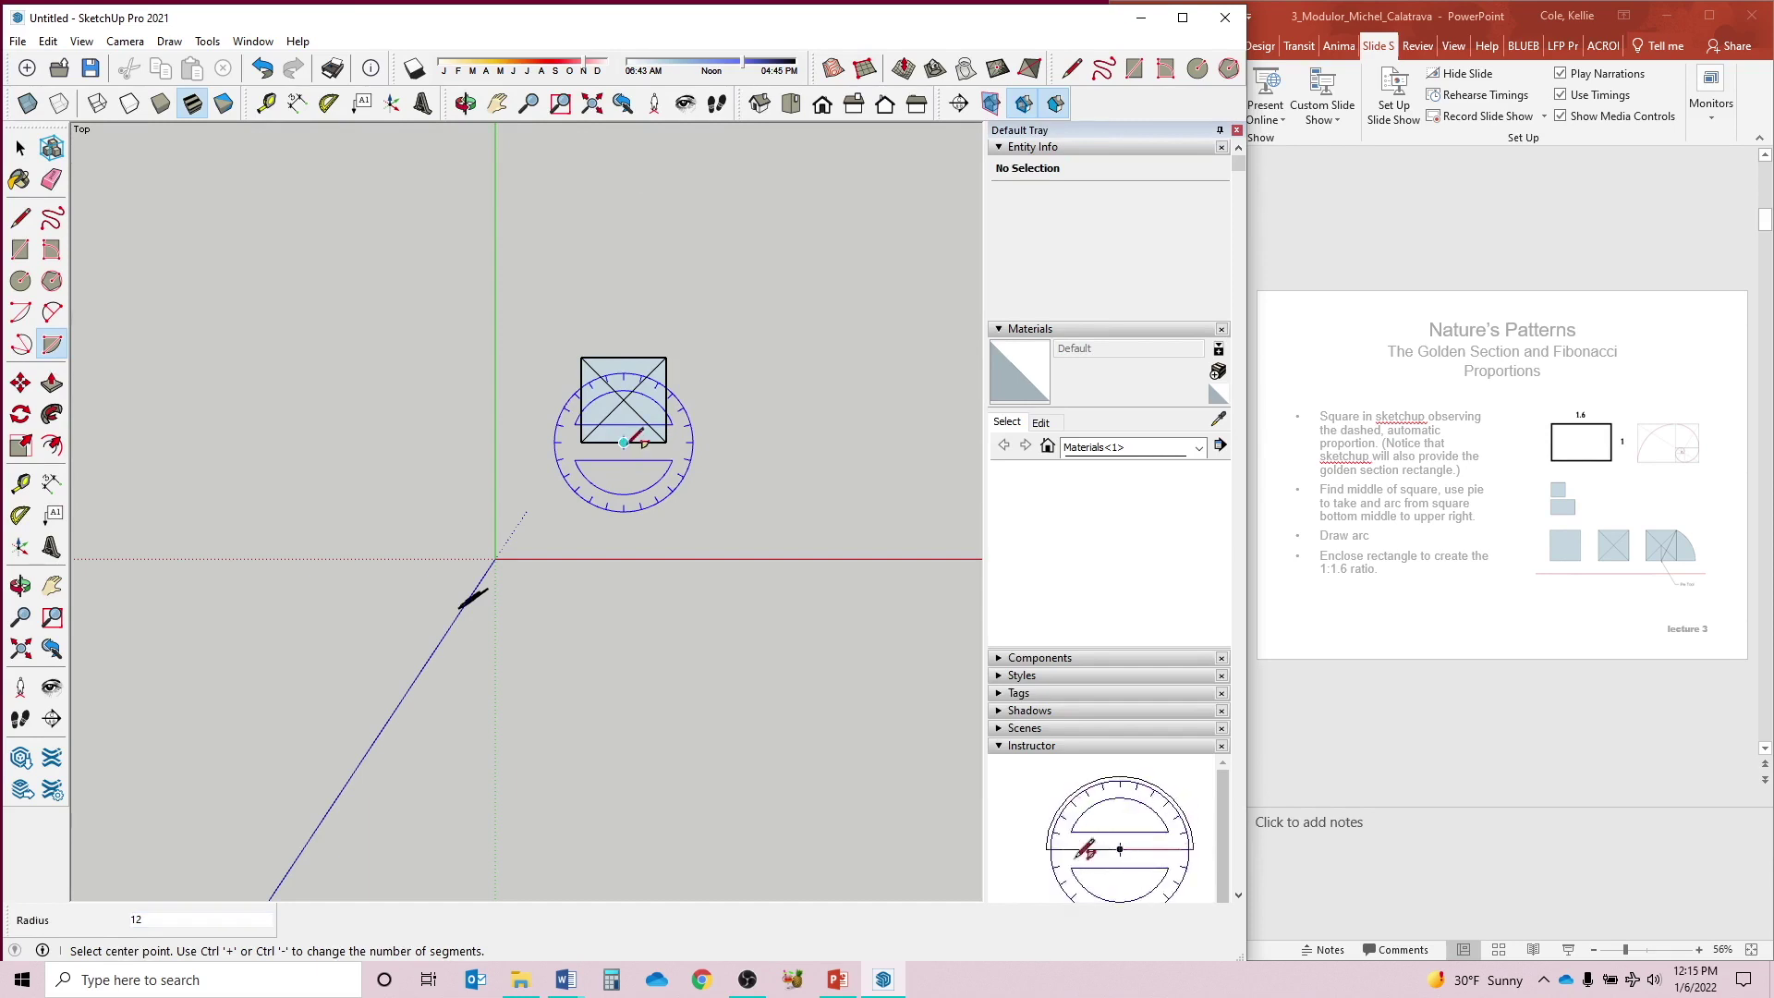
left_click(624, 441)
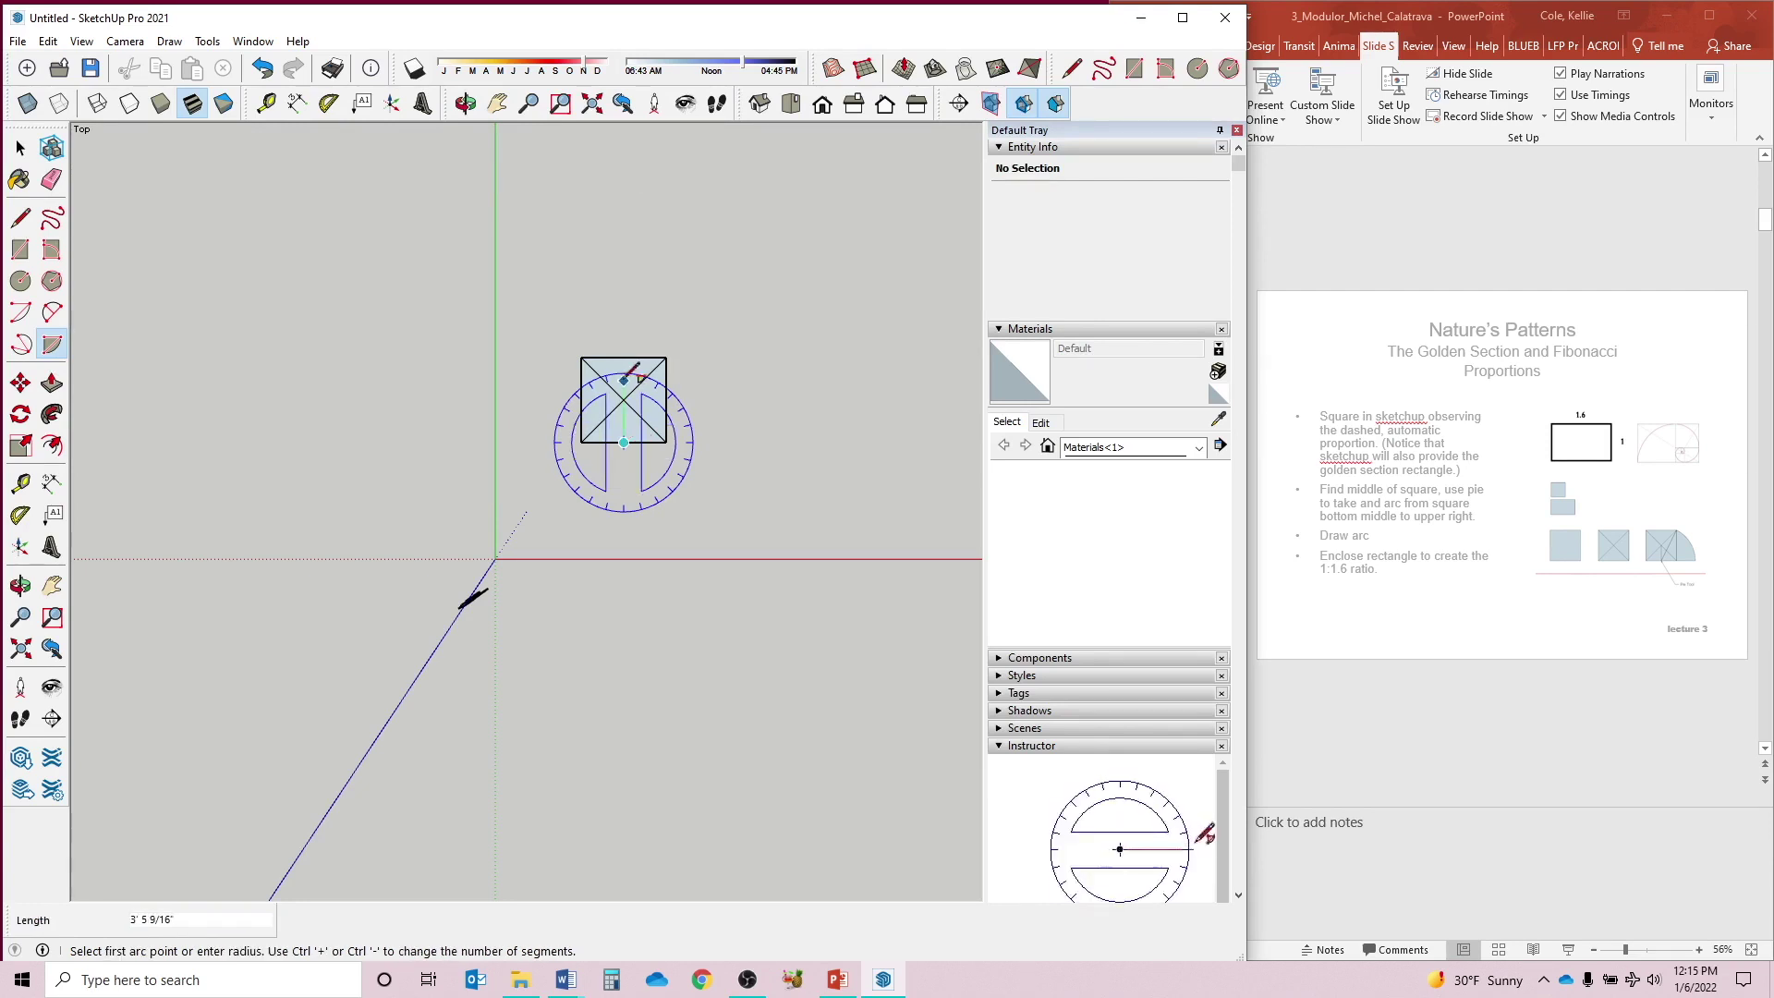
left_click(668, 357)
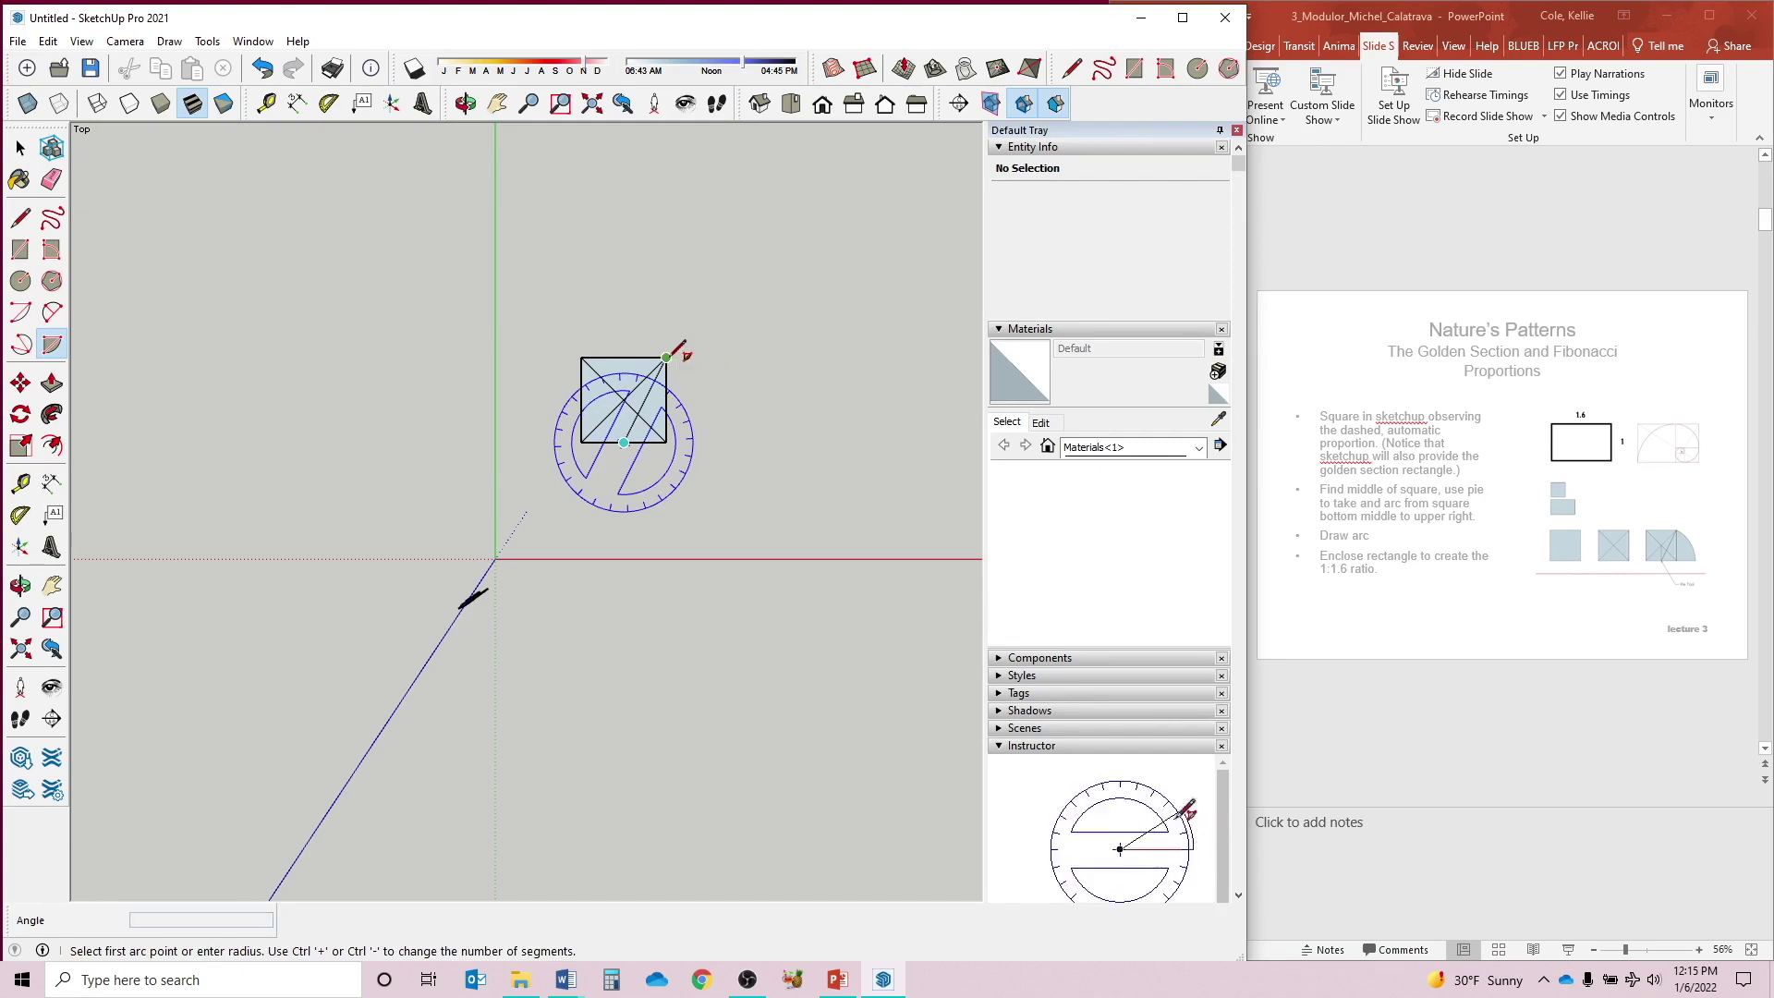
left_click(667, 356)
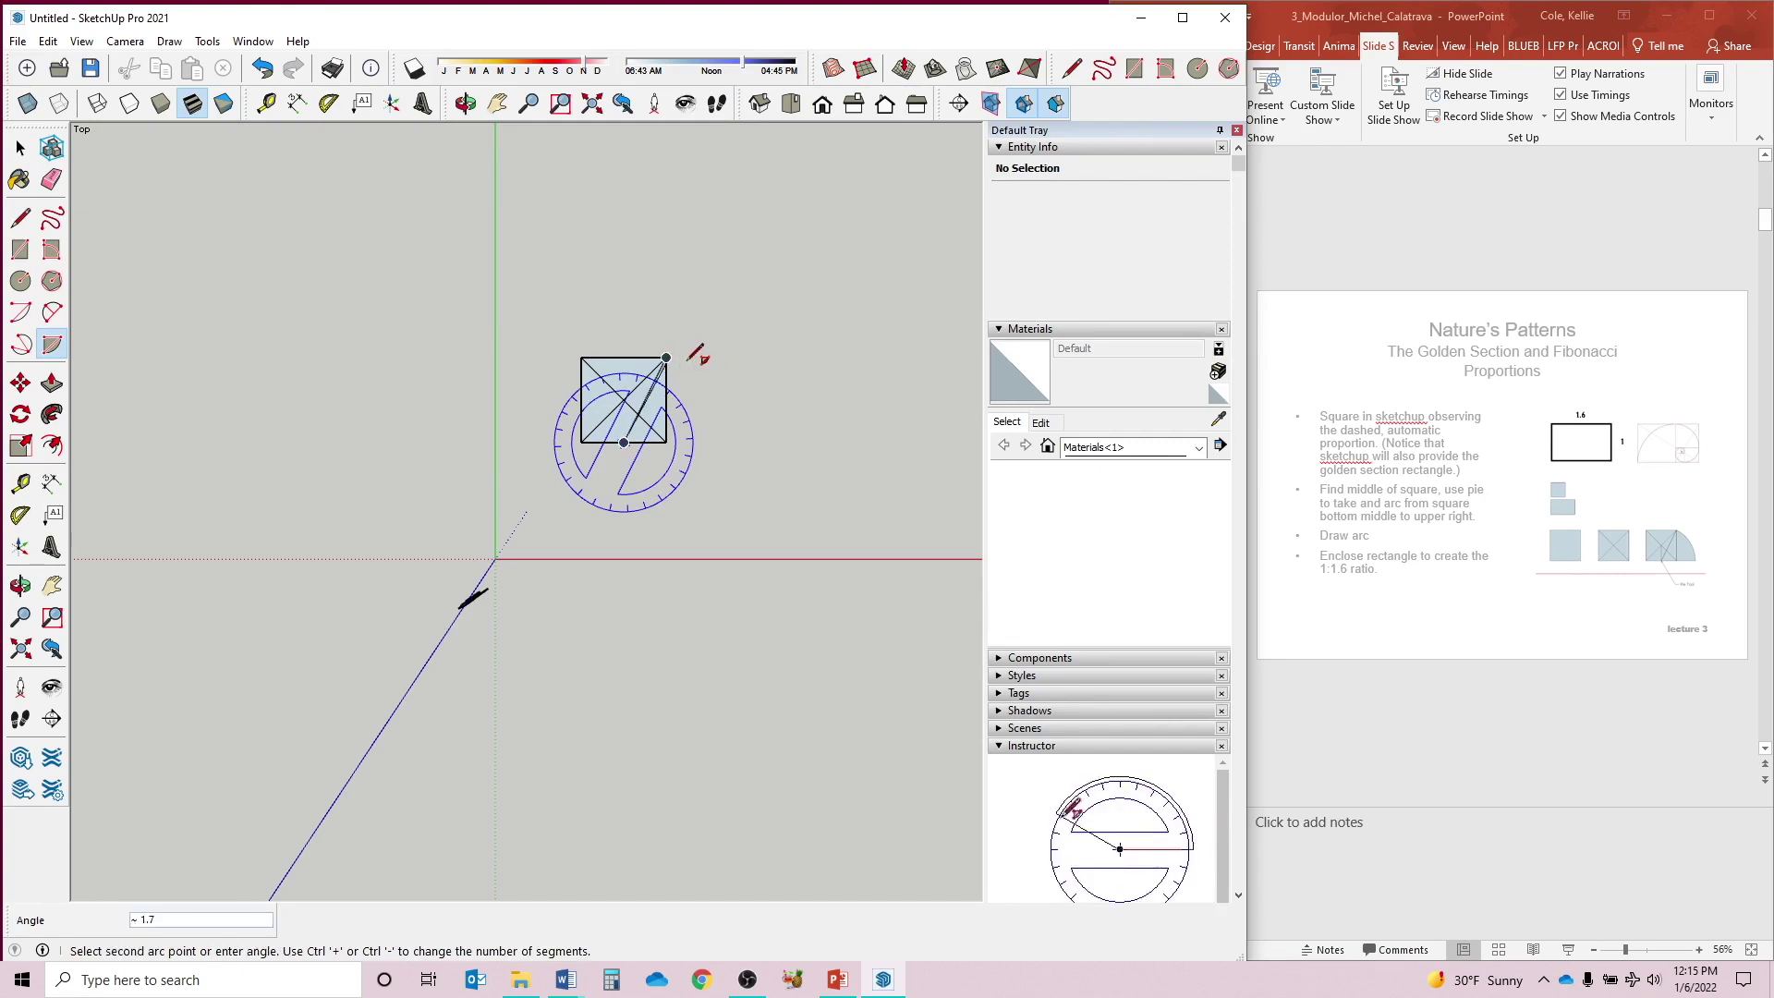
left_click(746, 445)
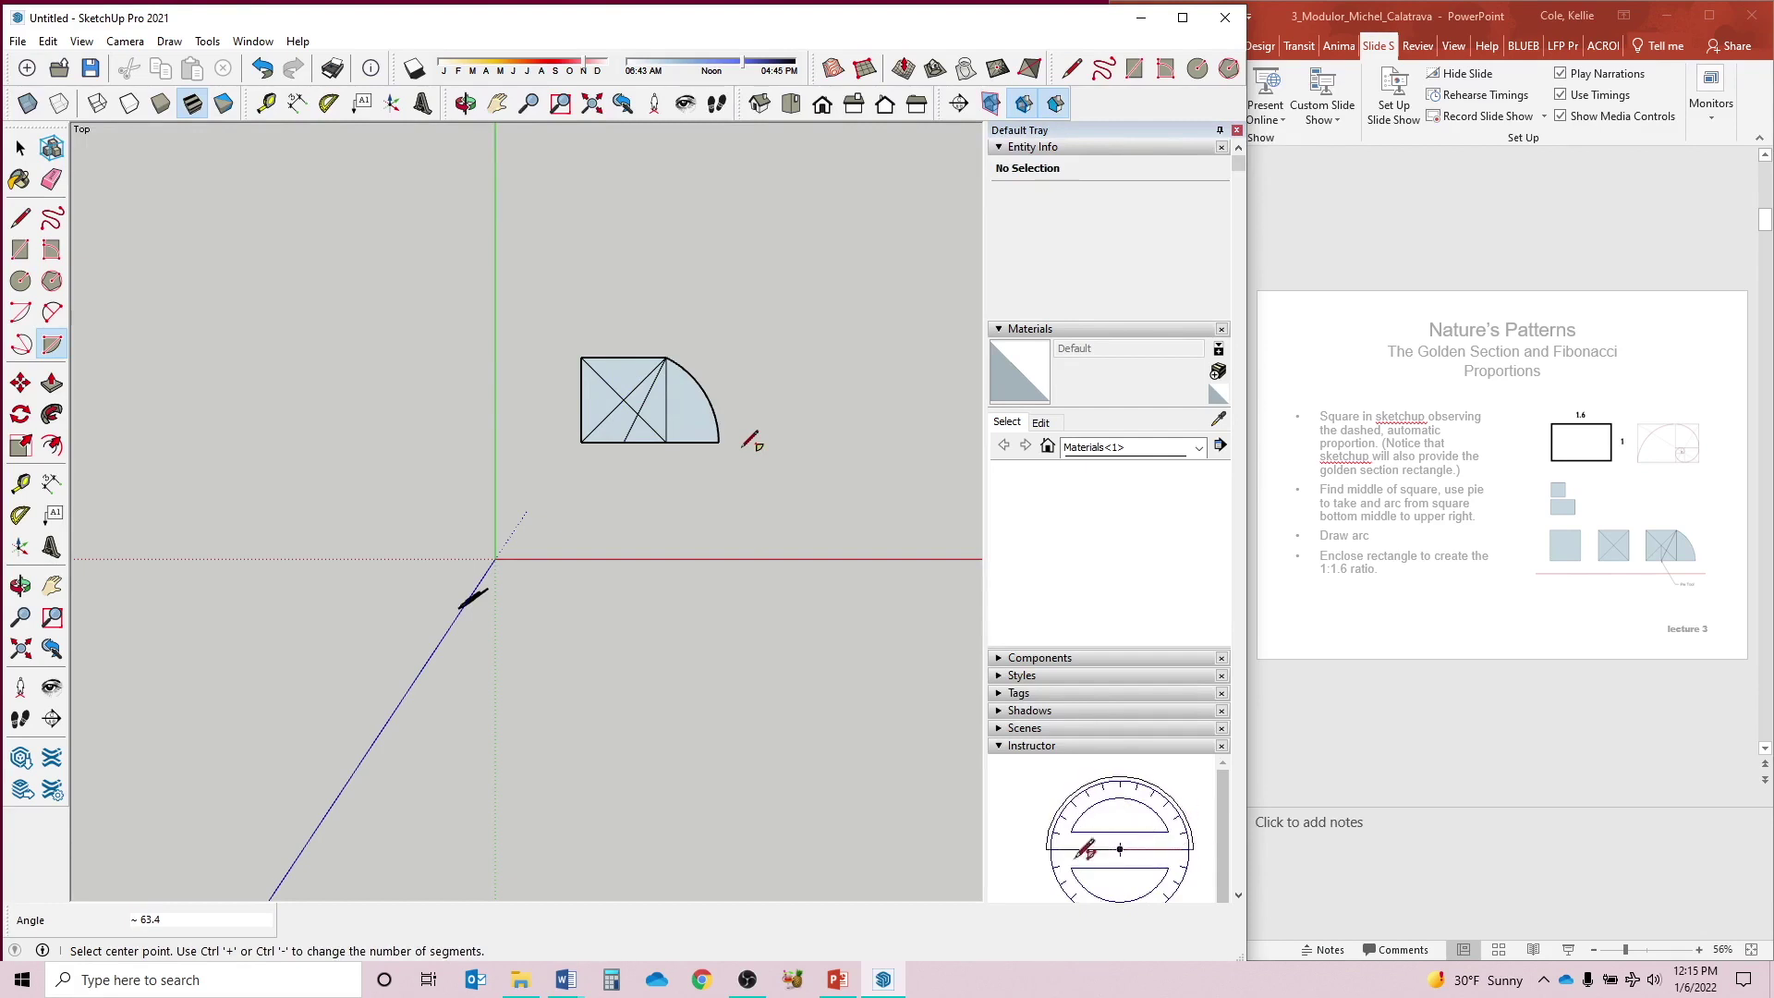
key("space")
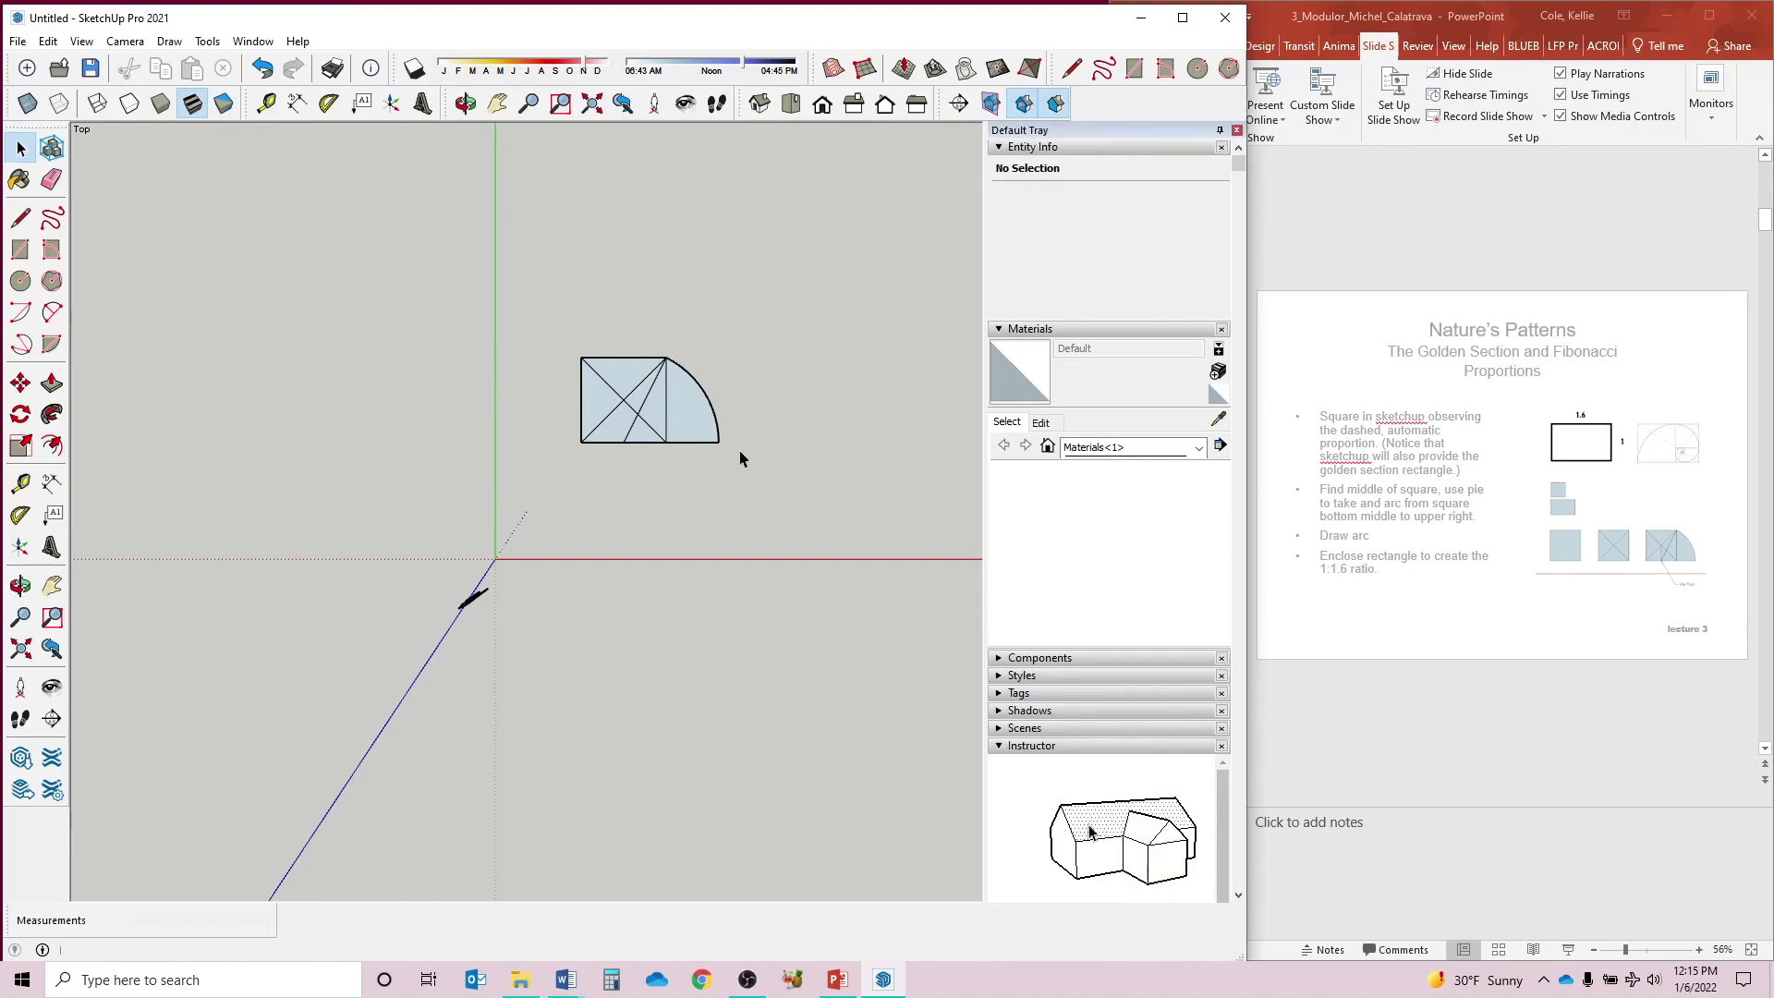
- Enclose the arc with lines from its lower end and the square's upper right corner to complete the golden section rectangle
key("l")
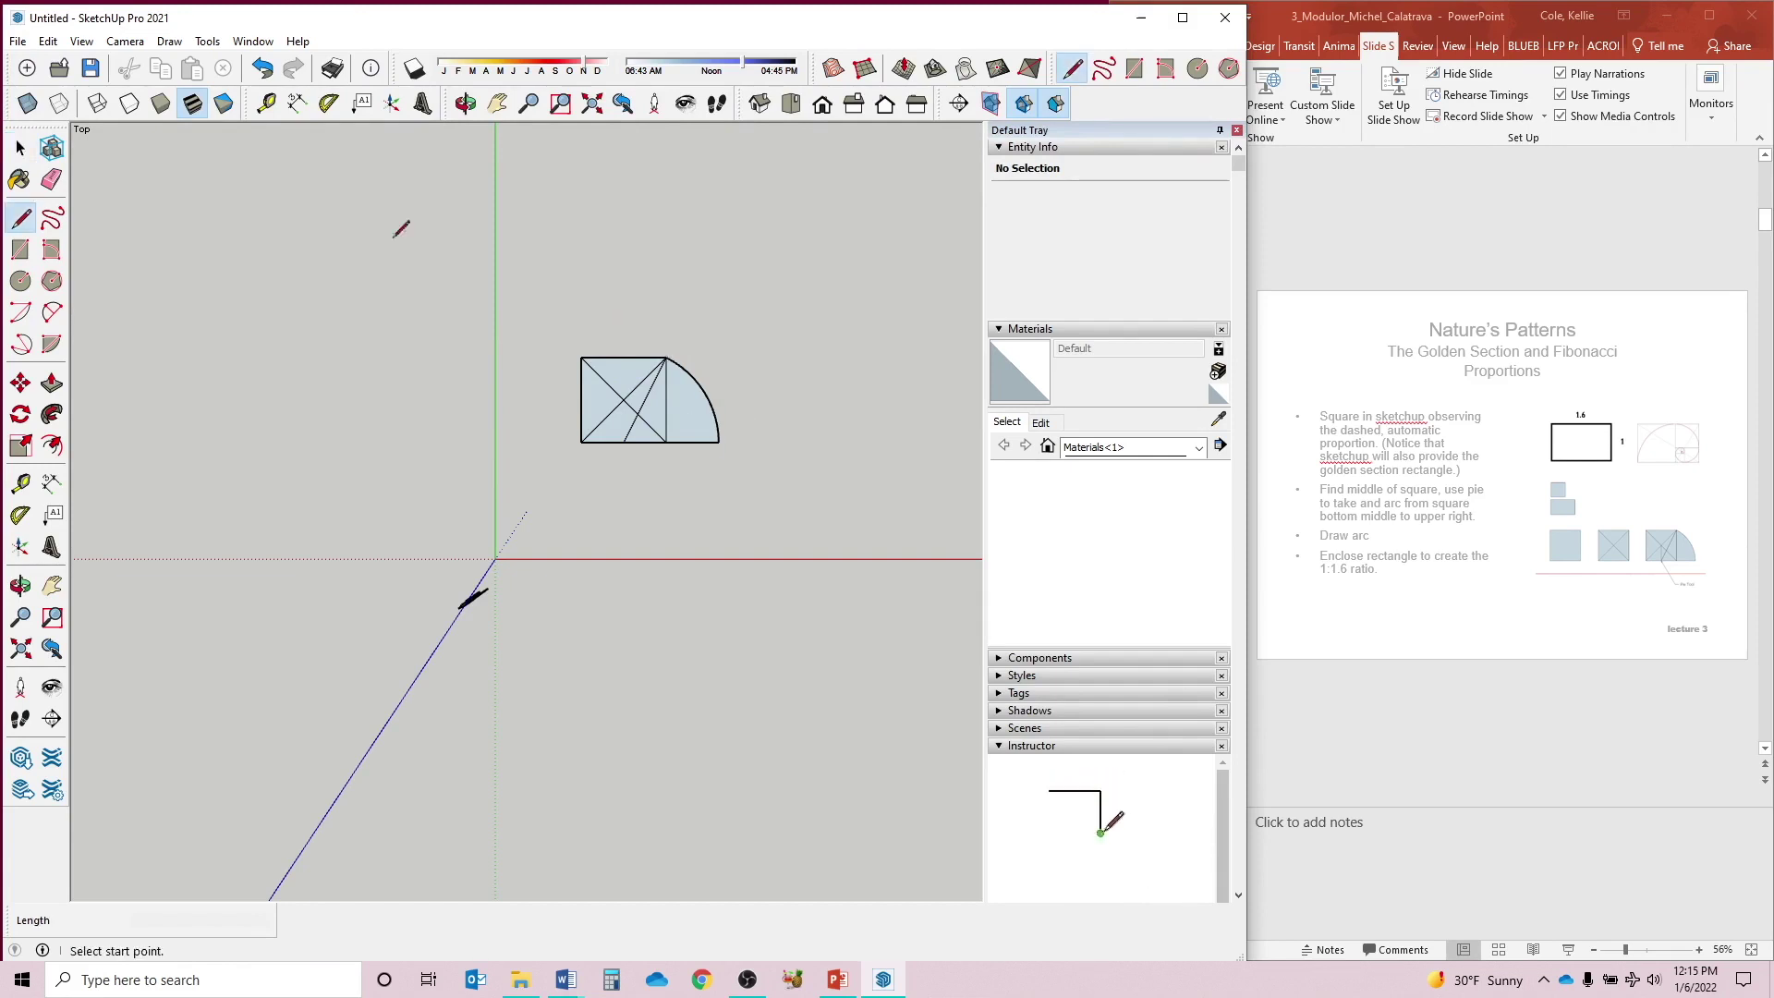
left_click(719, 442)
key("Escape")
left_click(666, 358)
left_click(718, 357)
key("space")
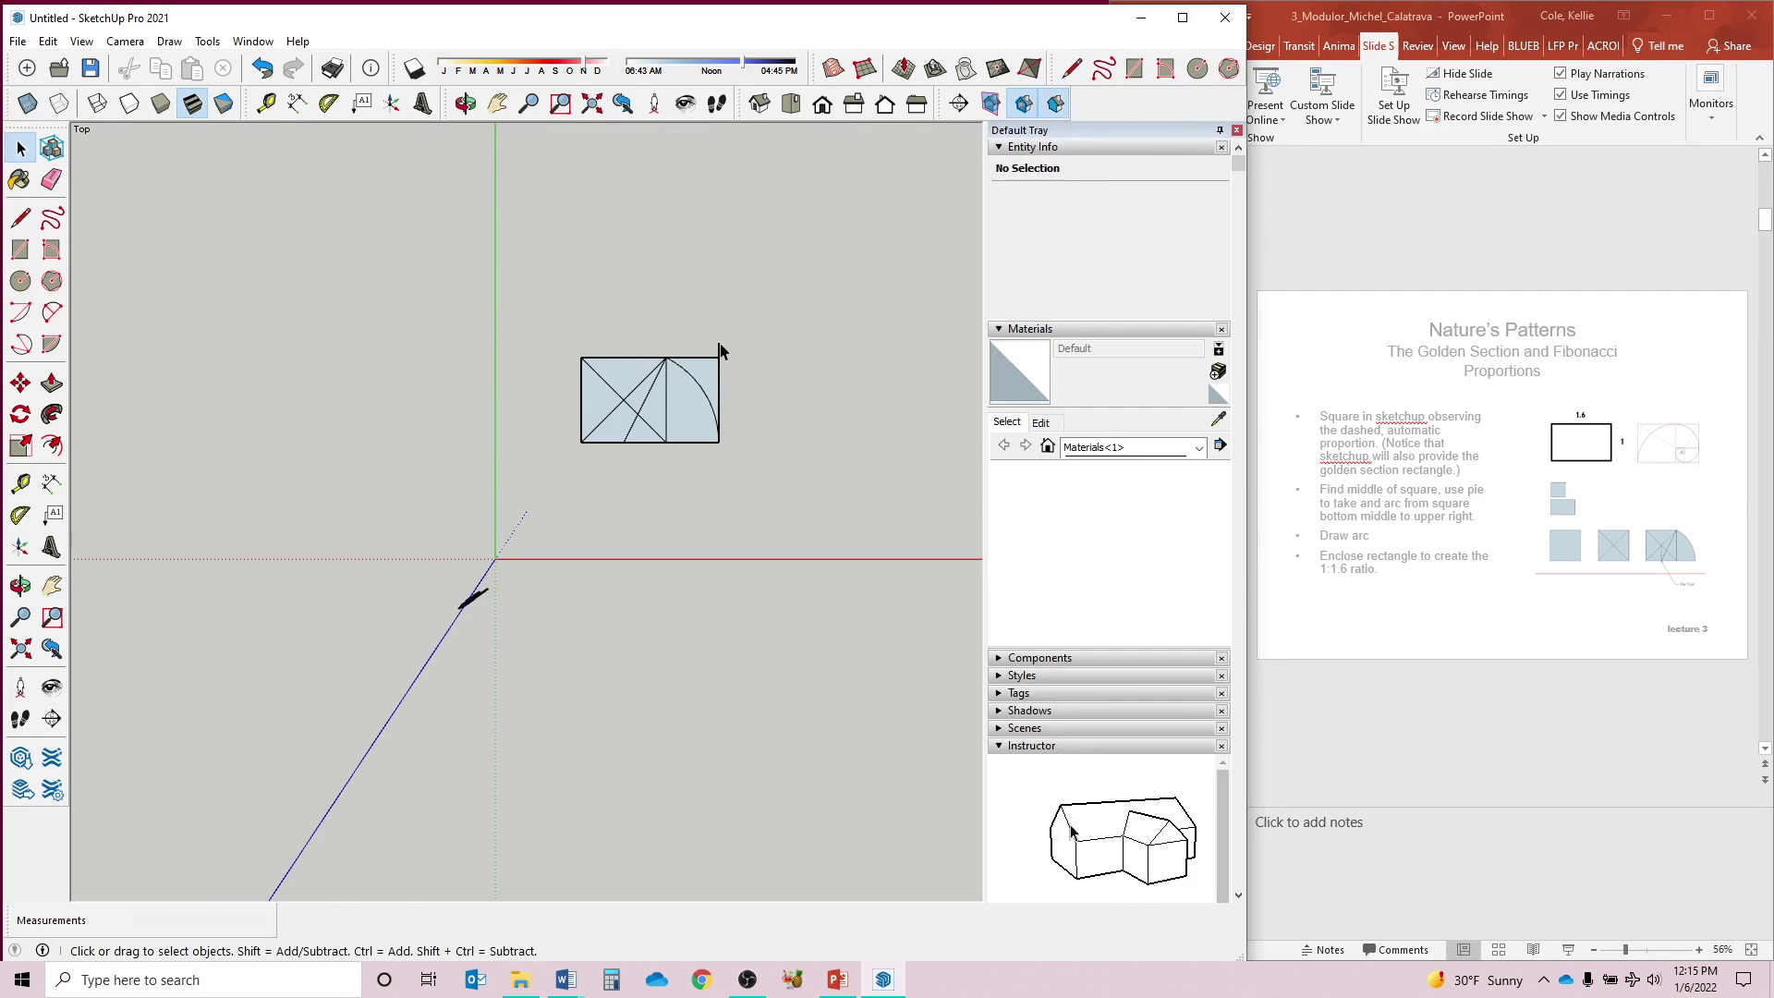
left_click(721, 354)
left_click(943, 277)
- Draw a vertical line upward from the upper left corner of the golden section rectangle
key("r")
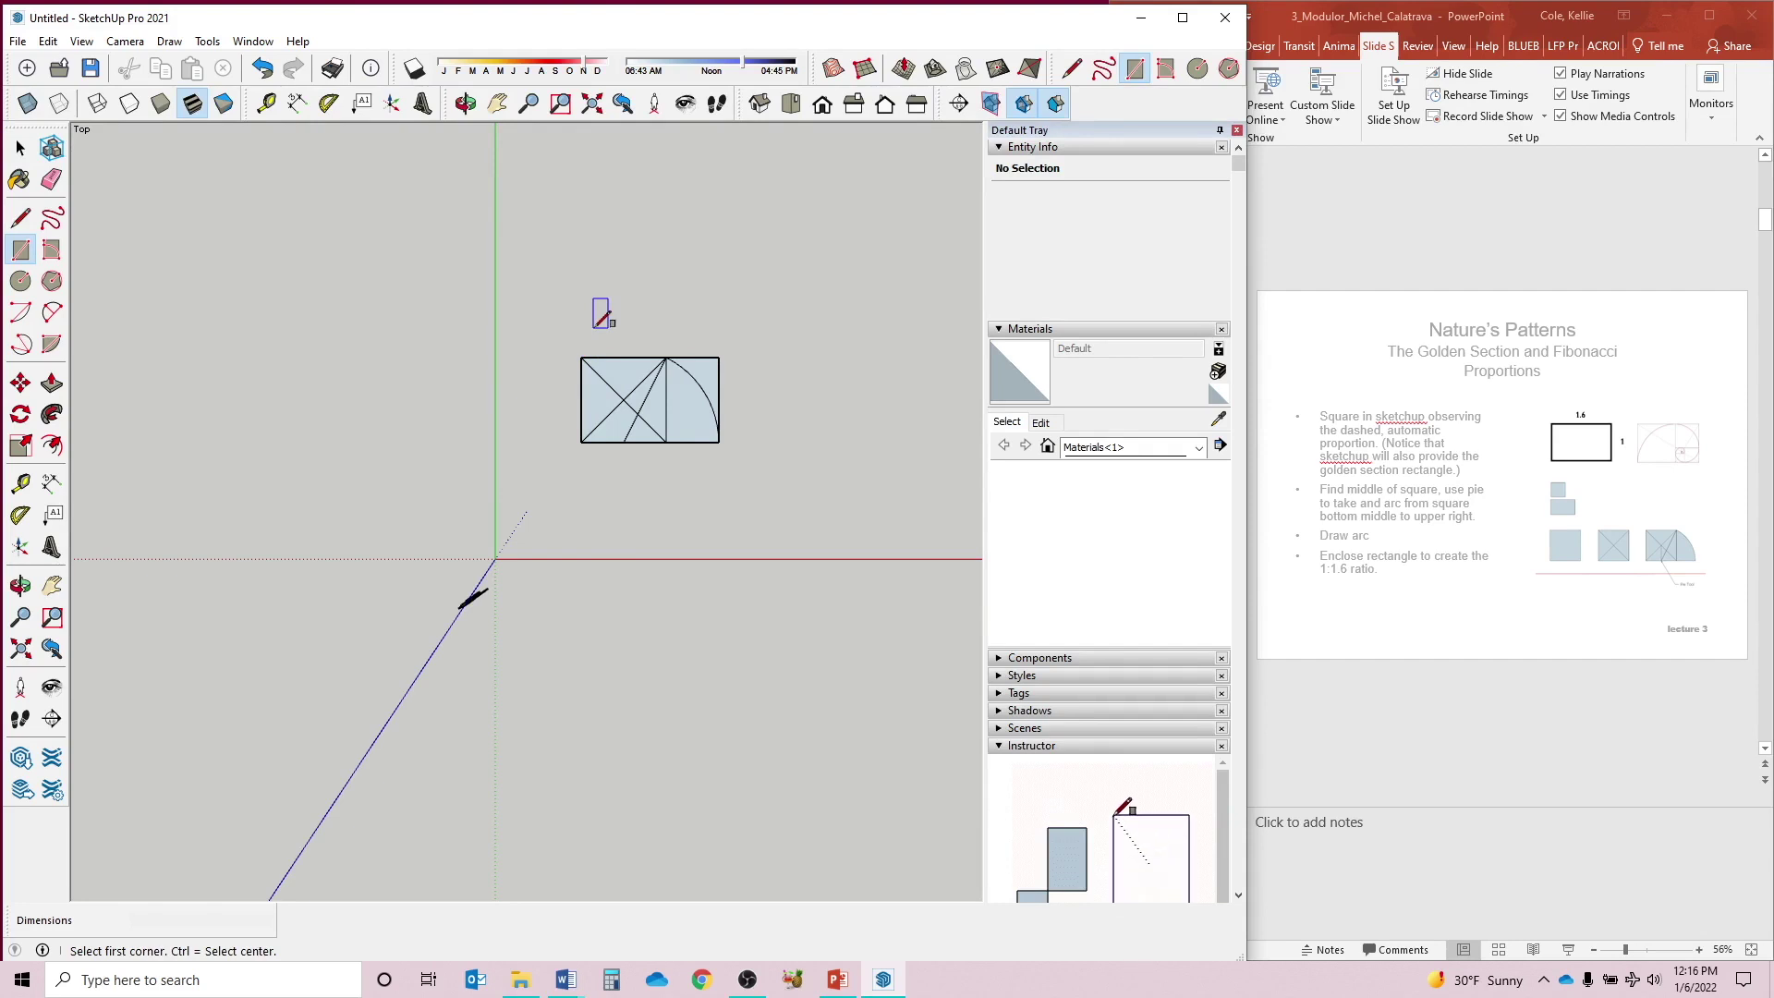
key("l")
mouse_move(581, 358)
left_mouse_down()
mouse_move(597, 348)
mouse_move(591, 262)
left_mouse_up()
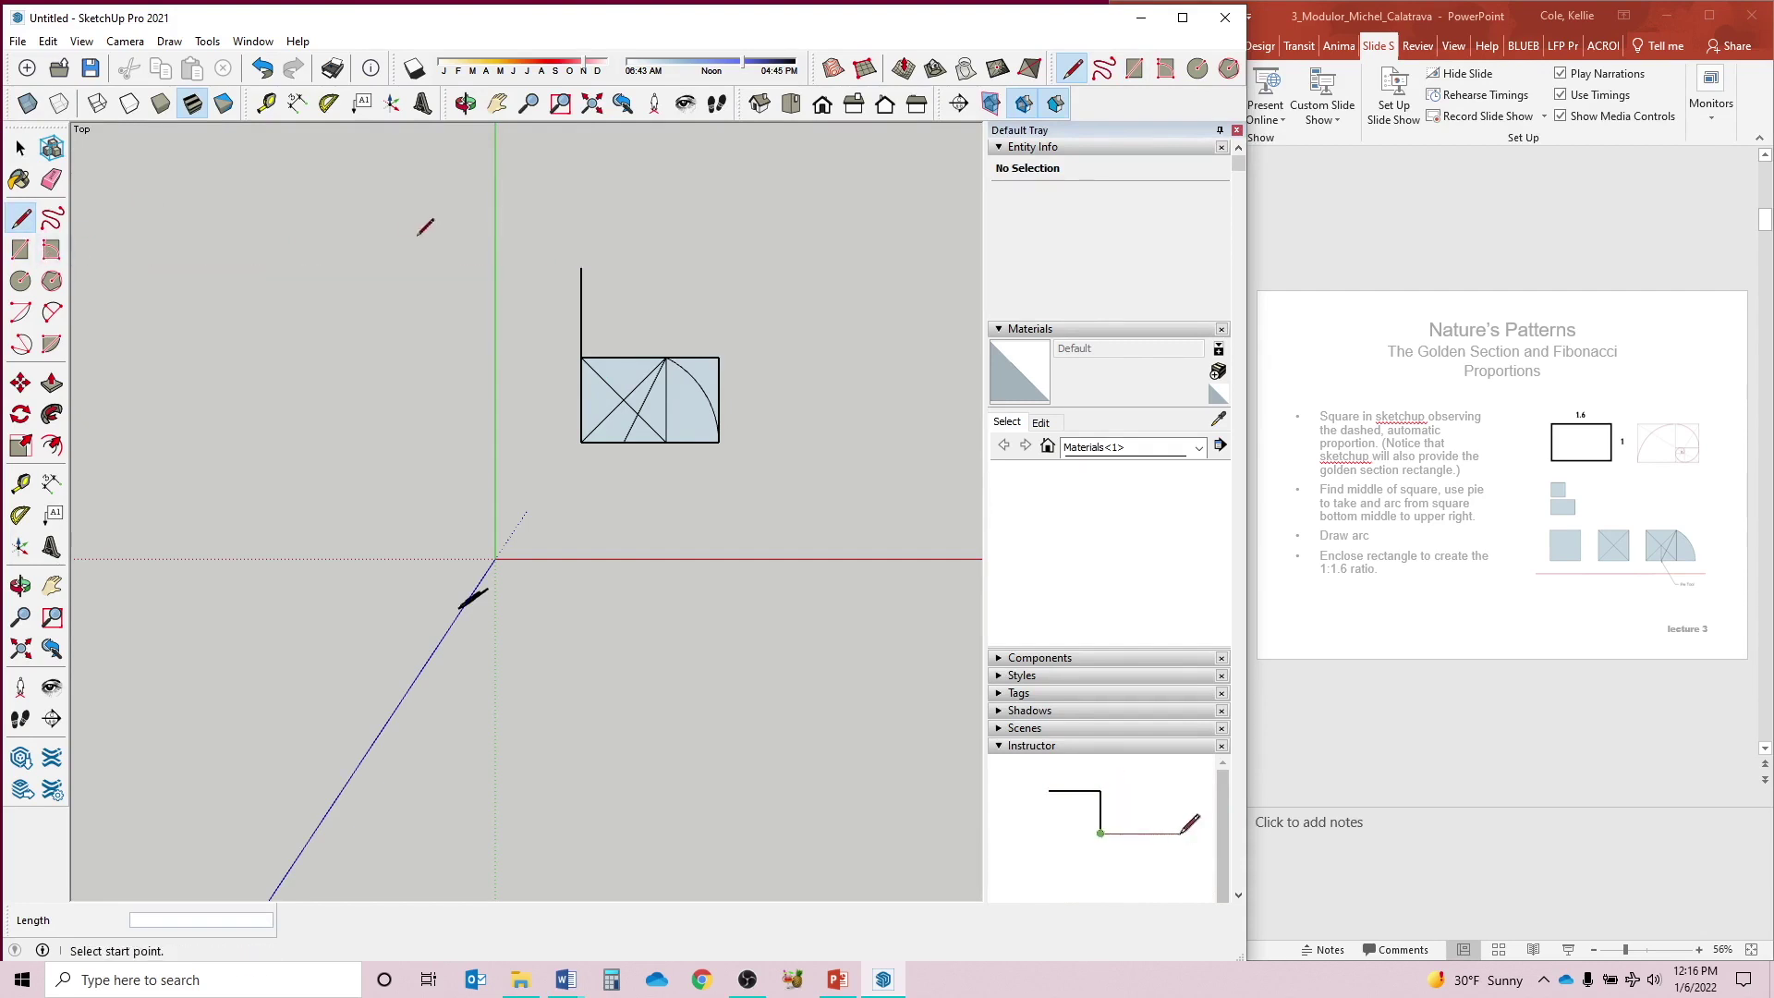
- Draw a golden section rectangle about 7' 9 5/8" by 4' 9 7/8" from the vertical line's upper end and erase the connecting line
key("r")
left_click(581, 268)
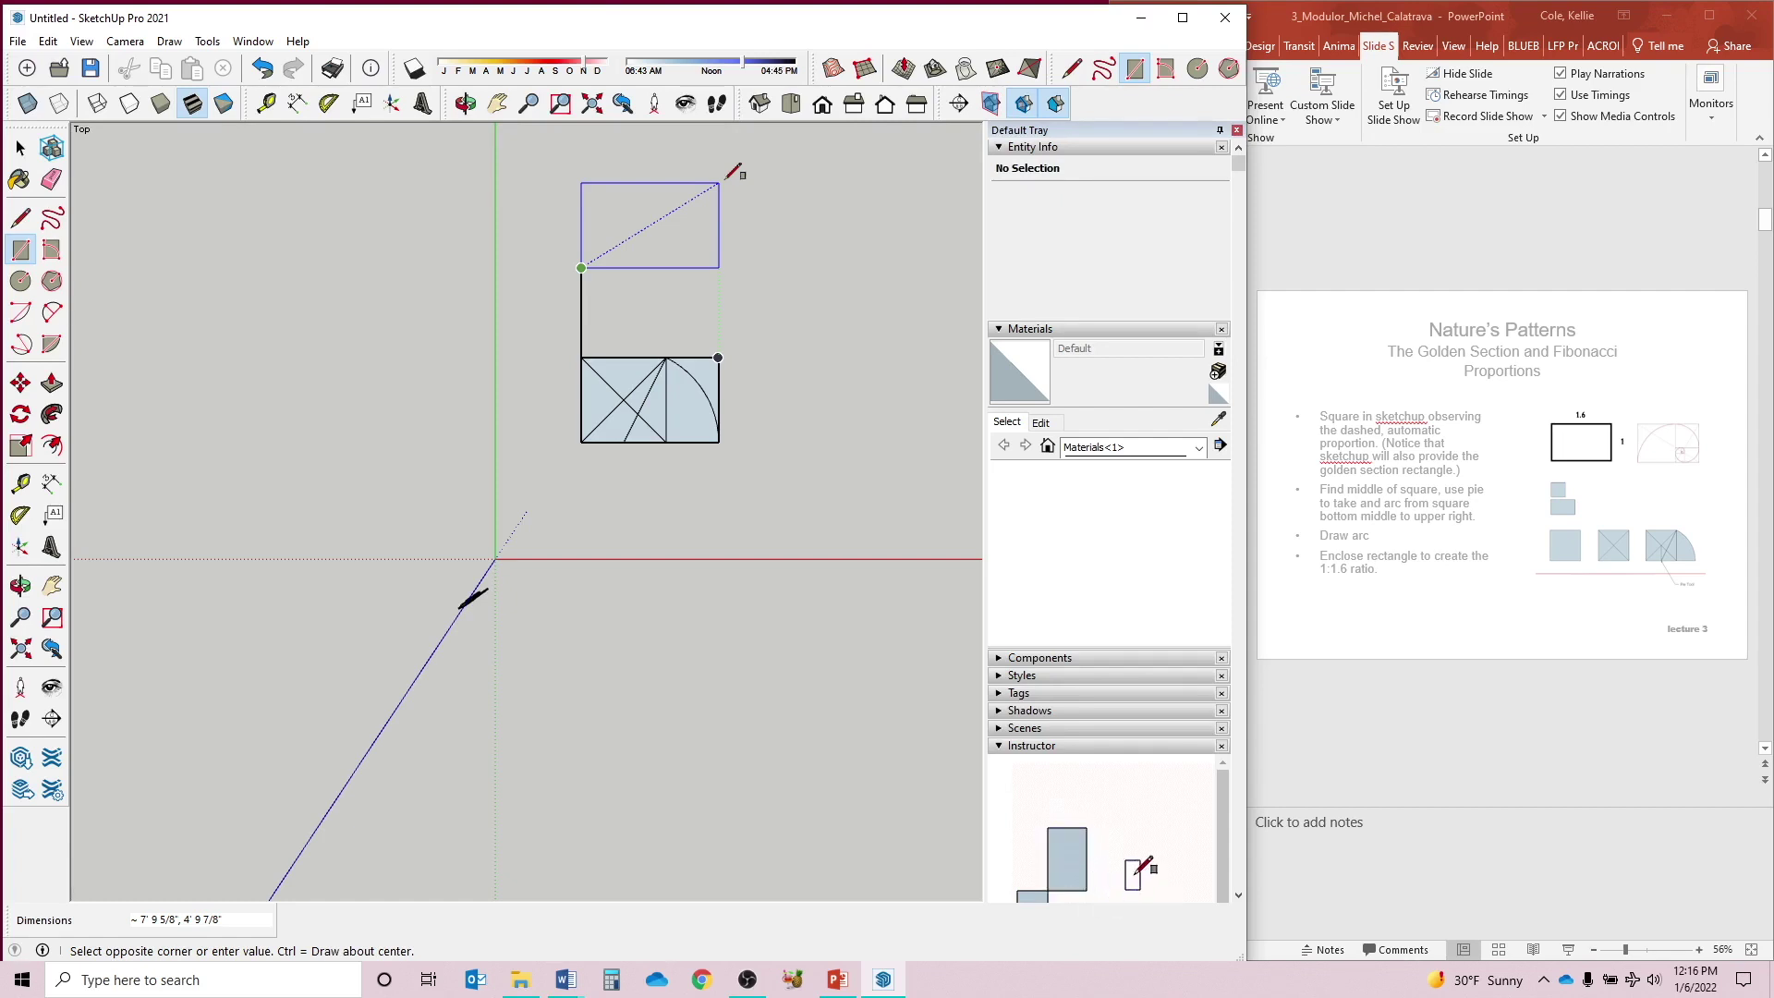
left_click(726, 176)
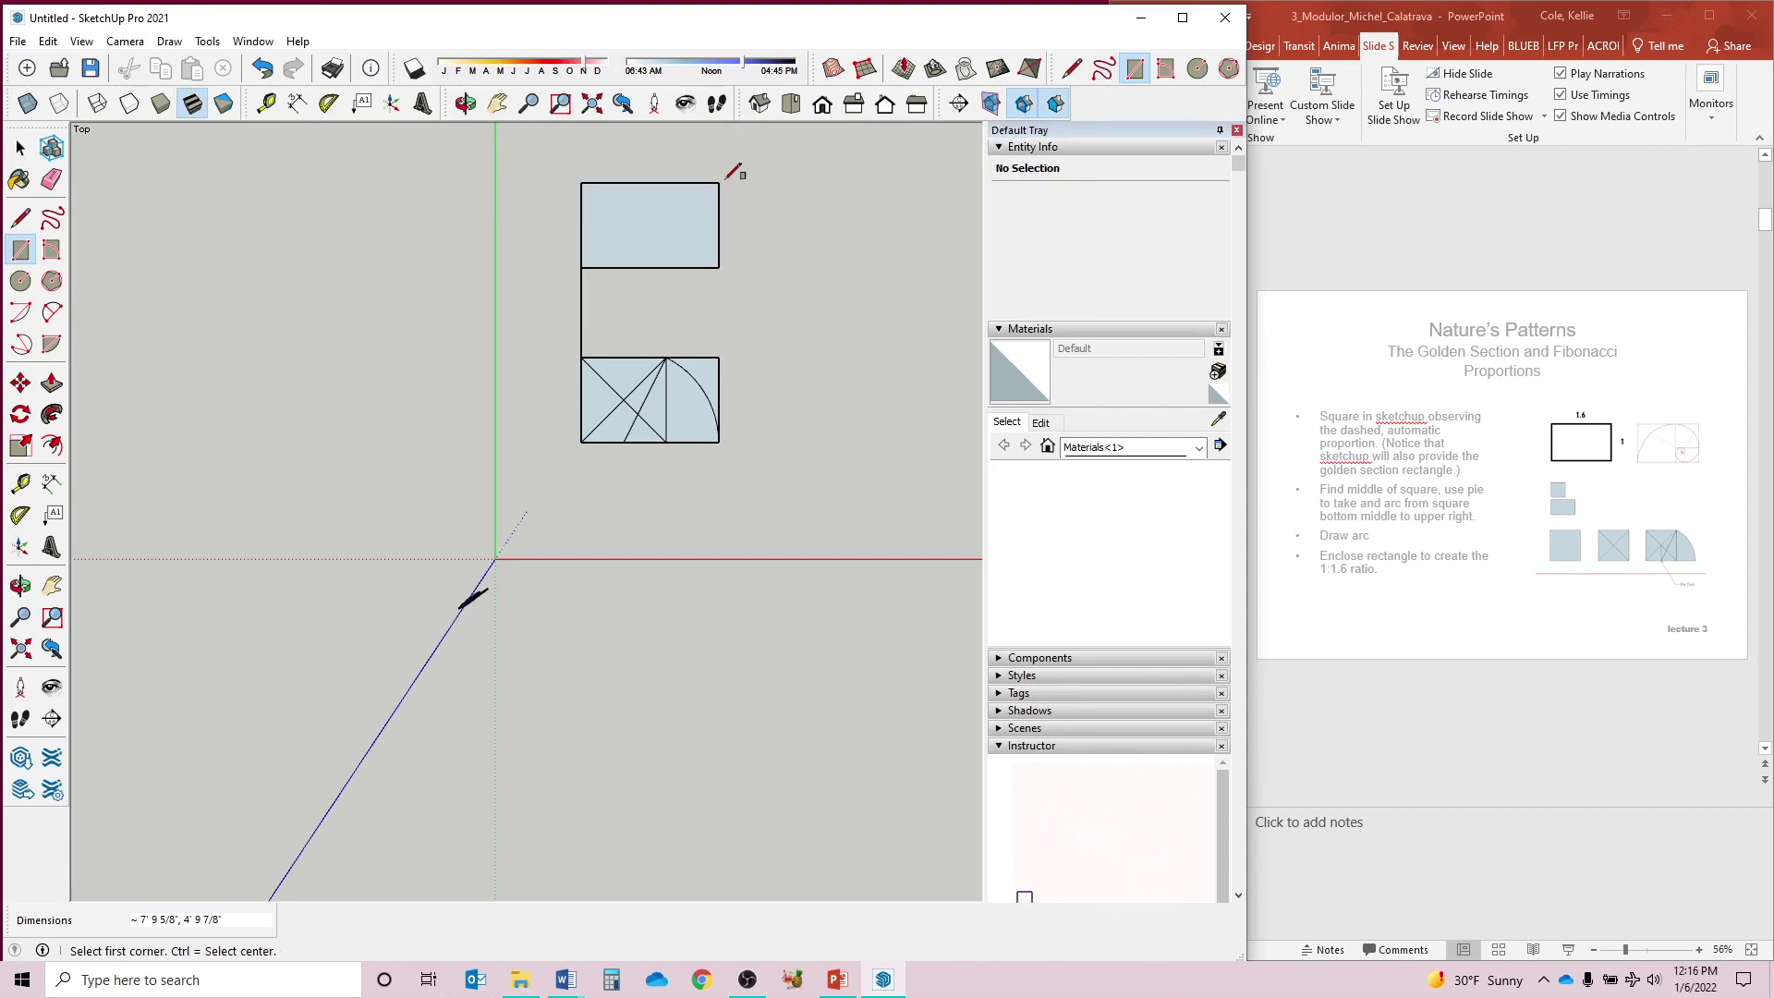
key("space")
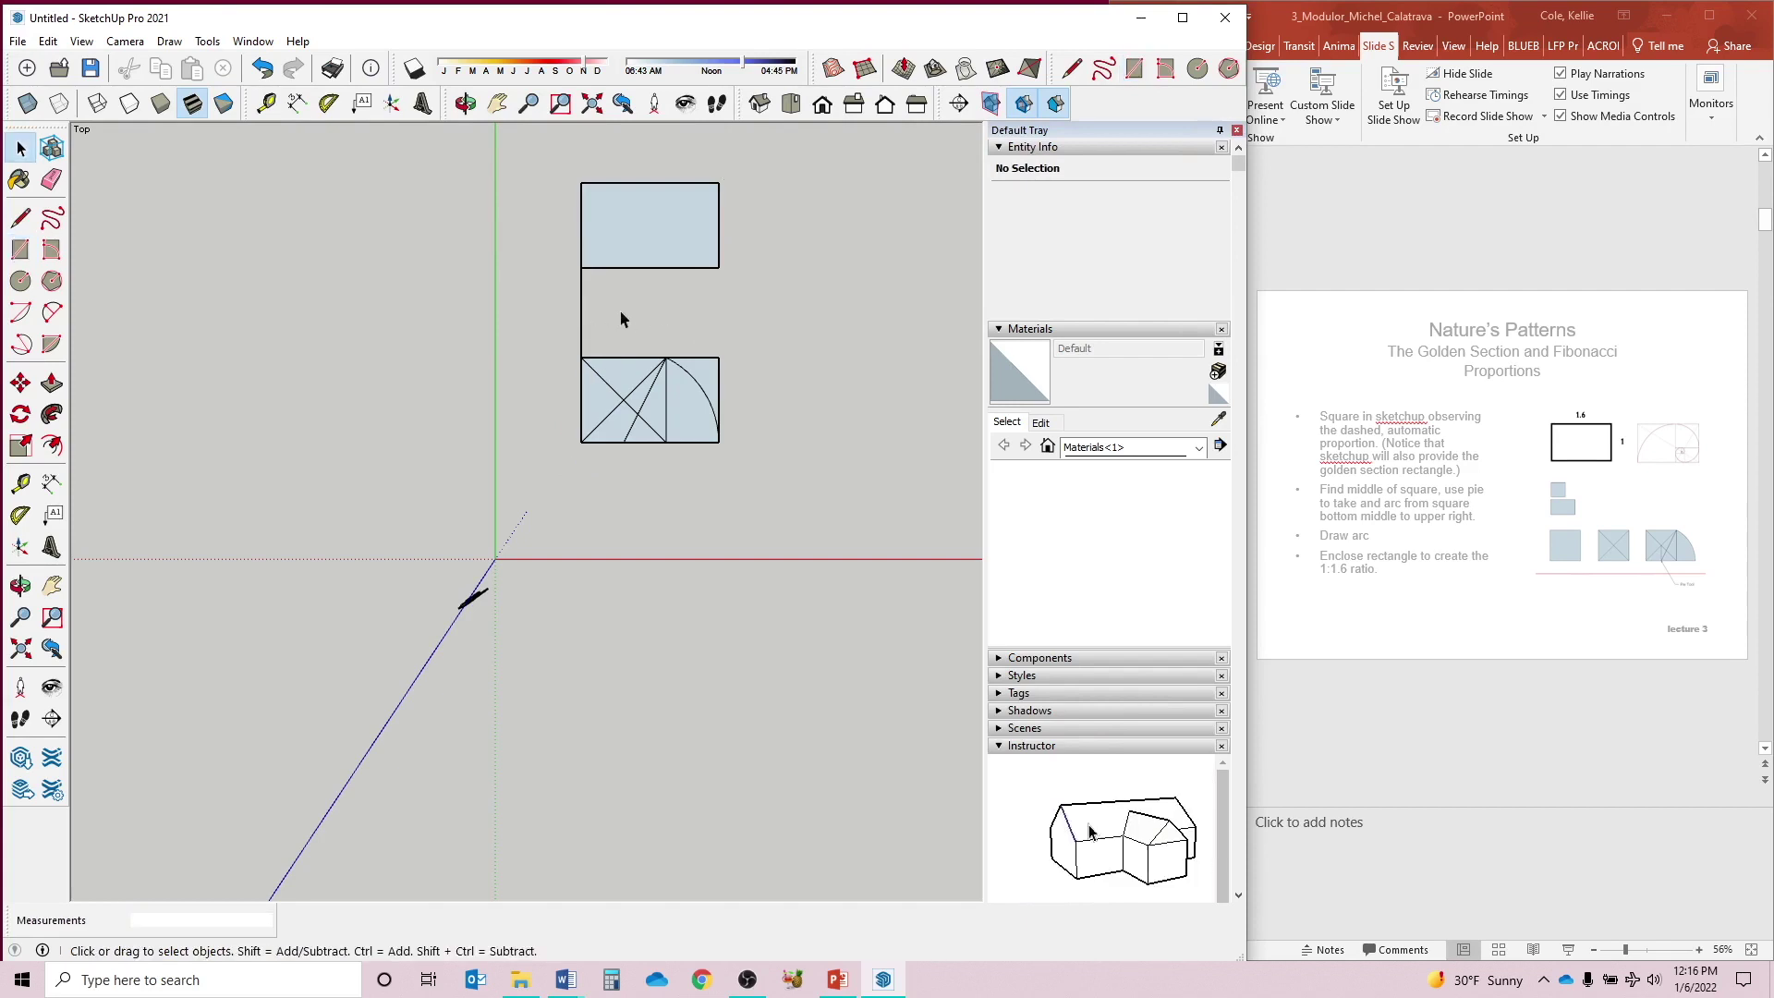
key("e")
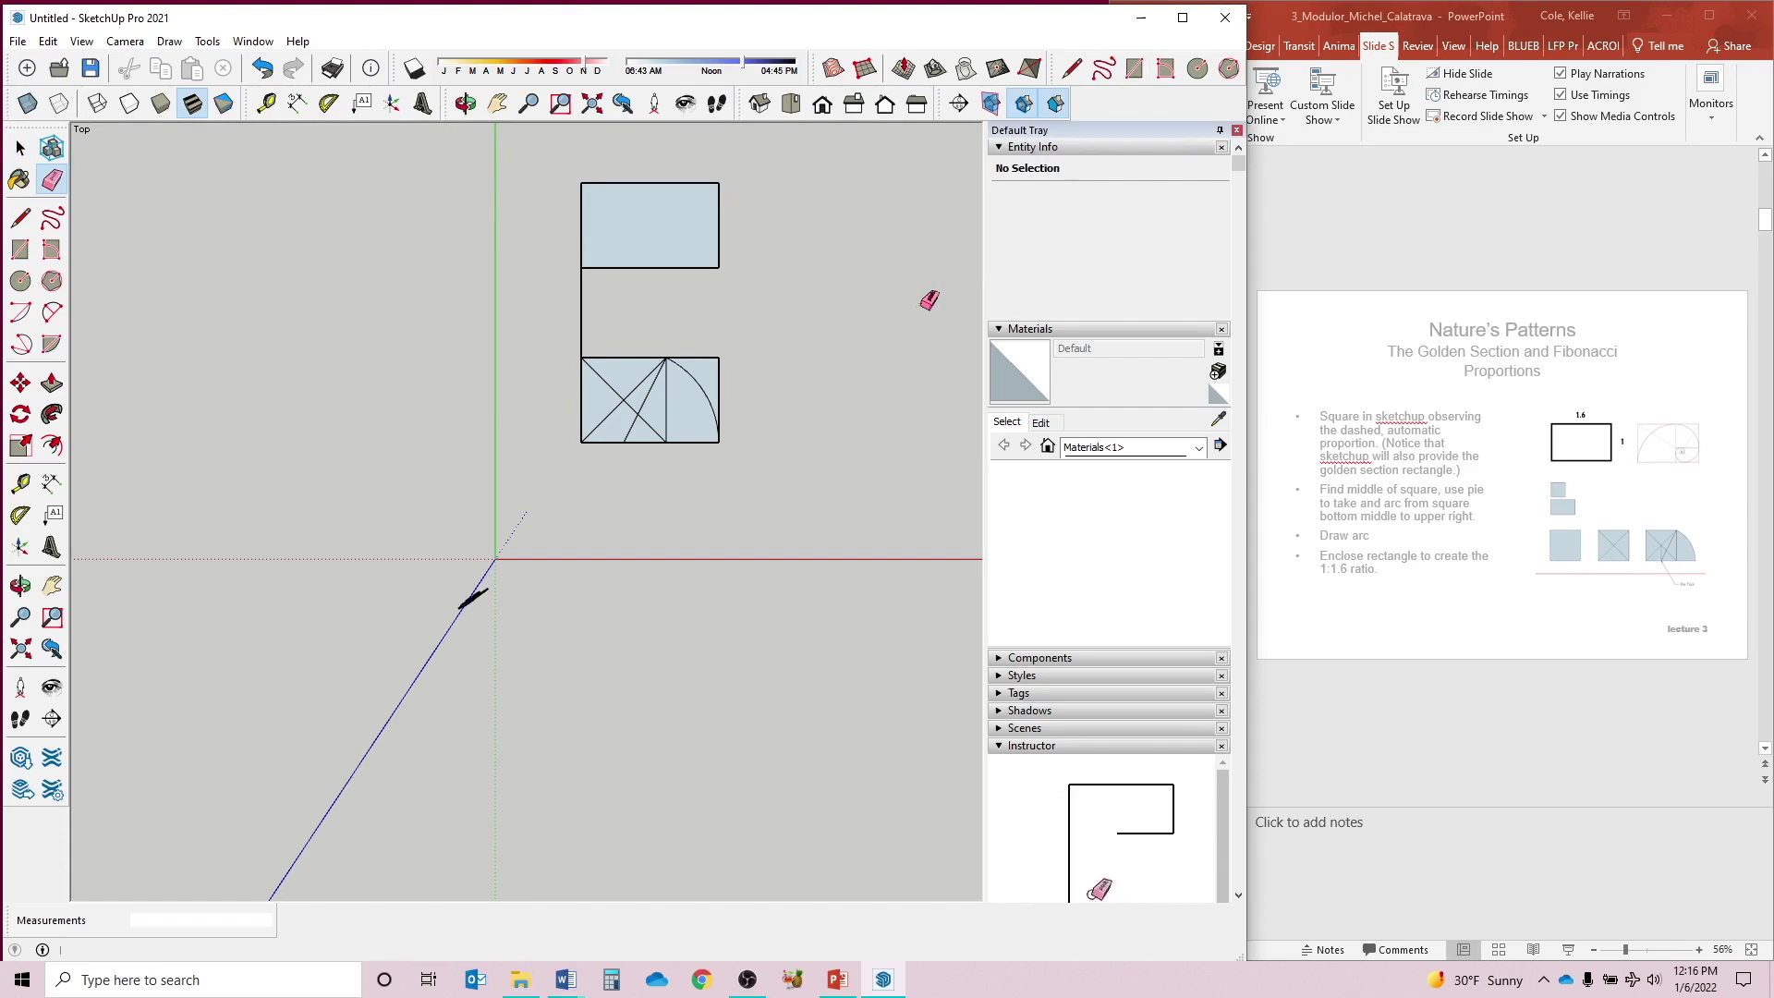
left_click(583, 314)
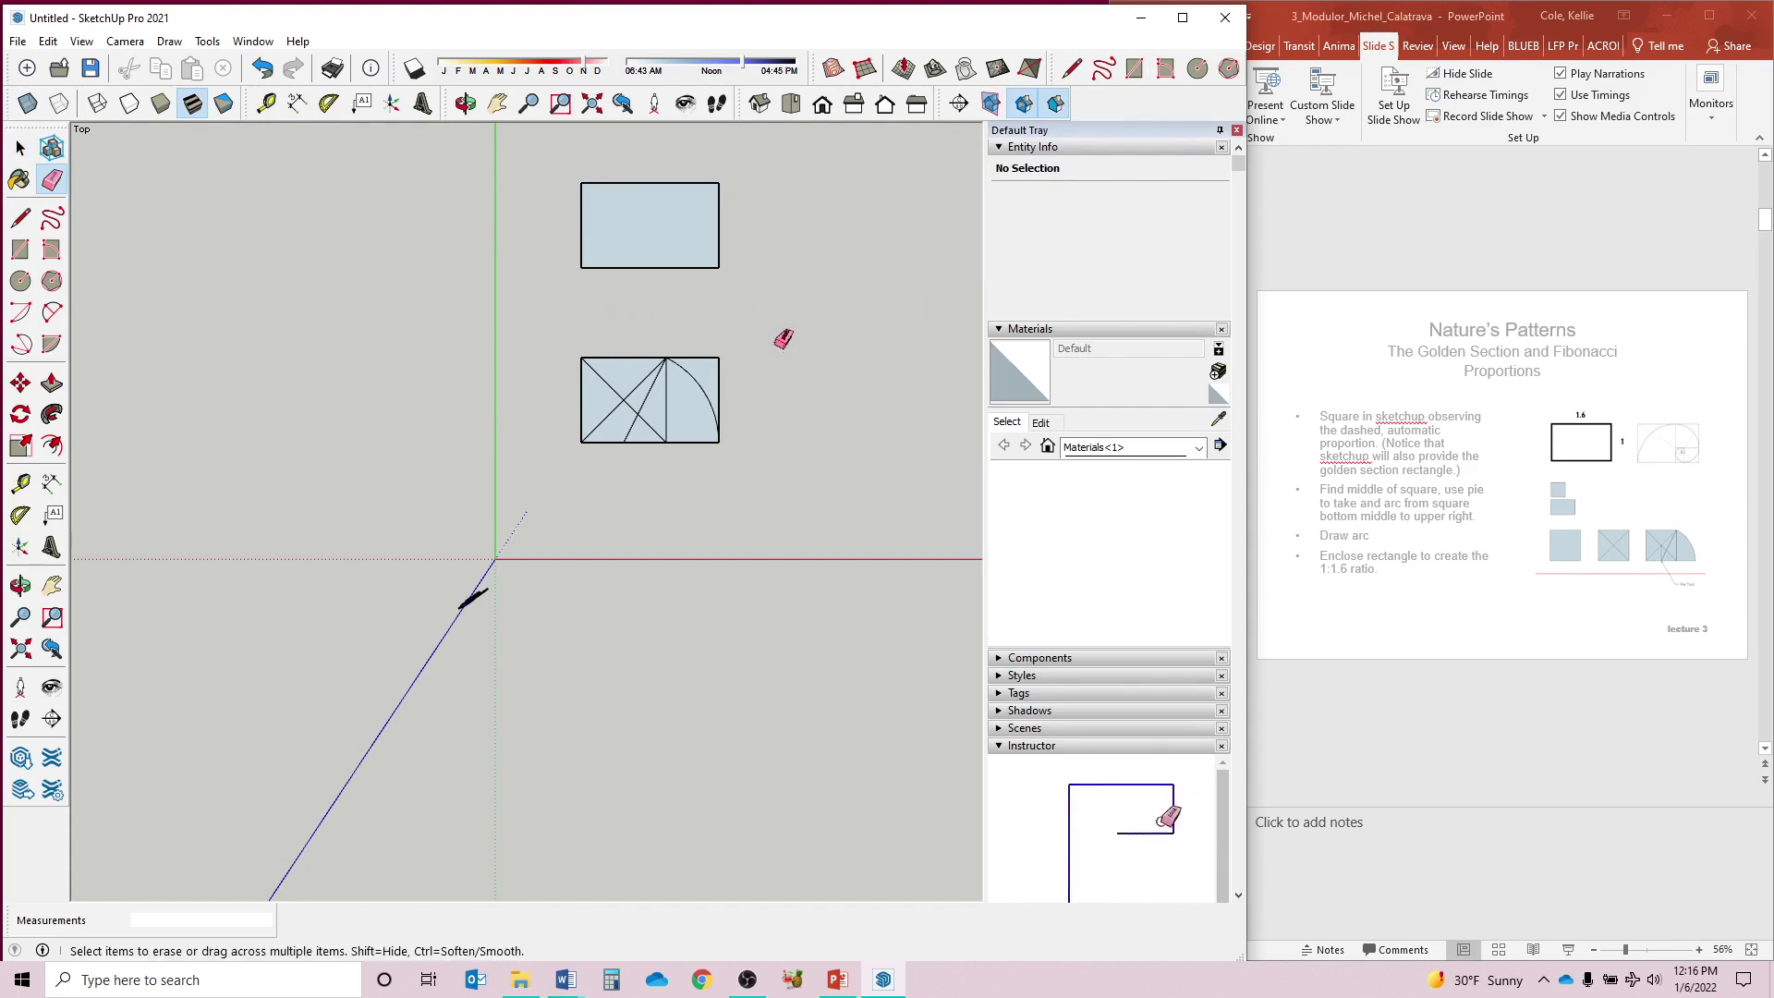
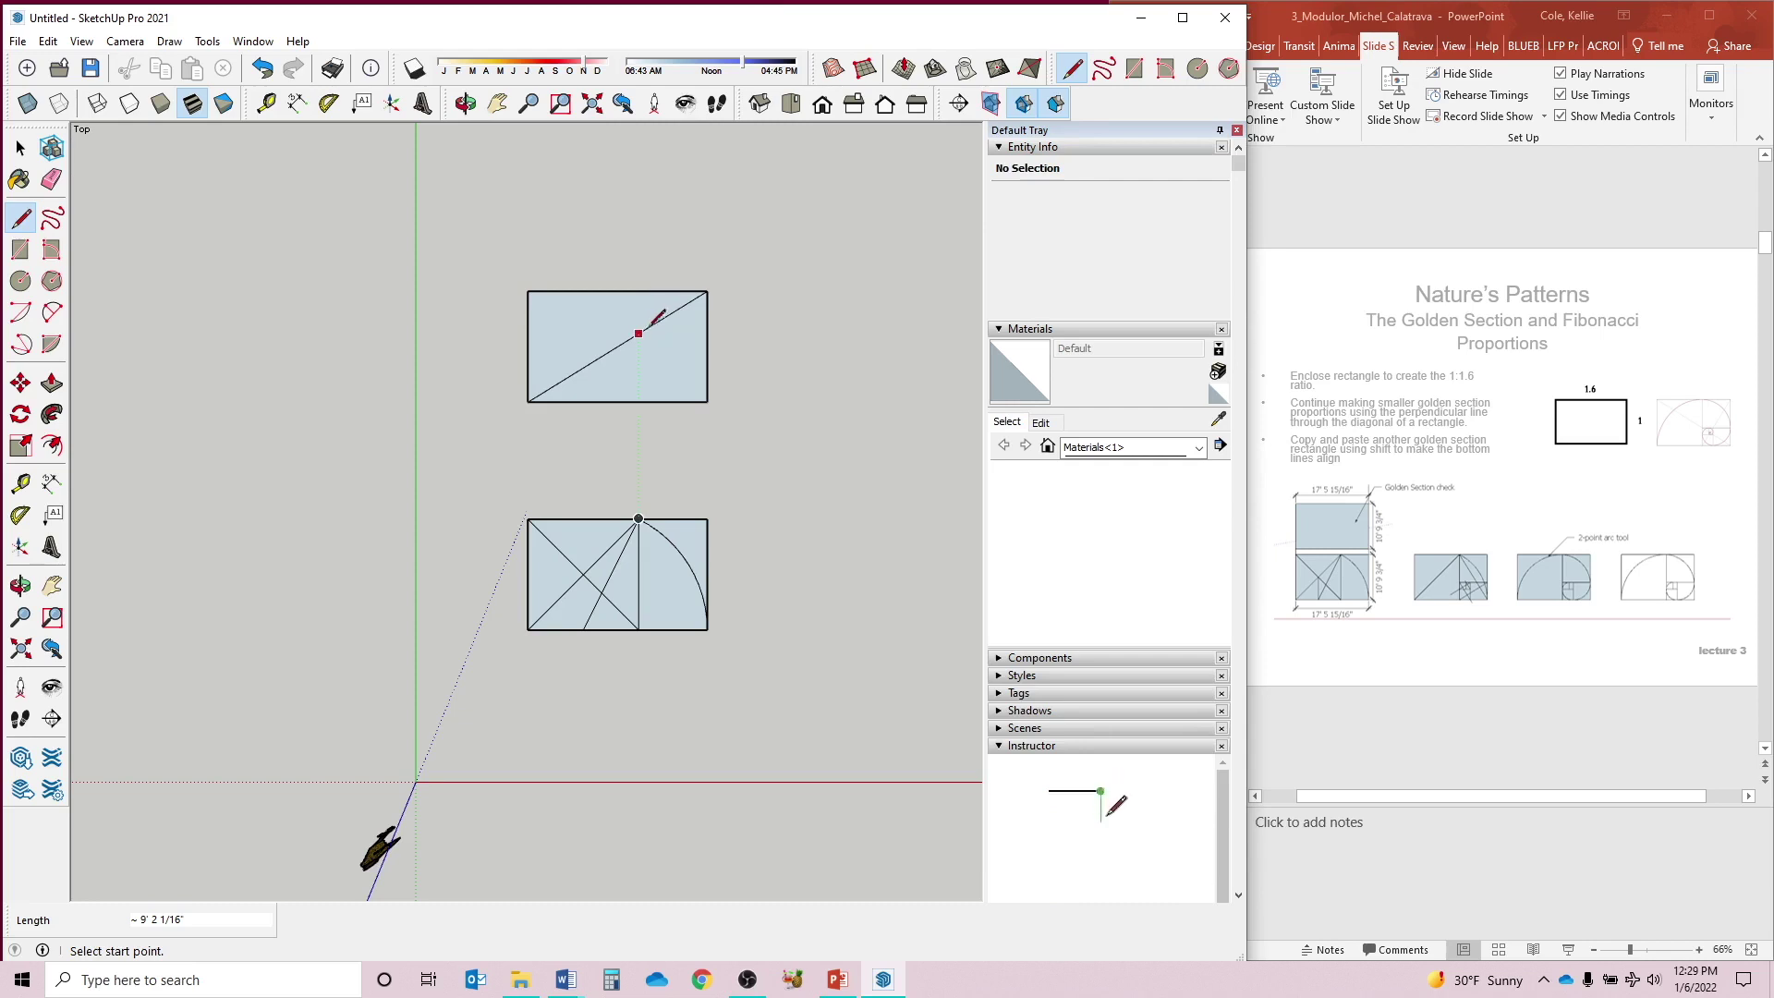
- Draw a line from the upper rectangle's lower right corner perpendicular through its diagonal to the top edge, and a vertical from there to the bottom edge
left_click(708, 400)
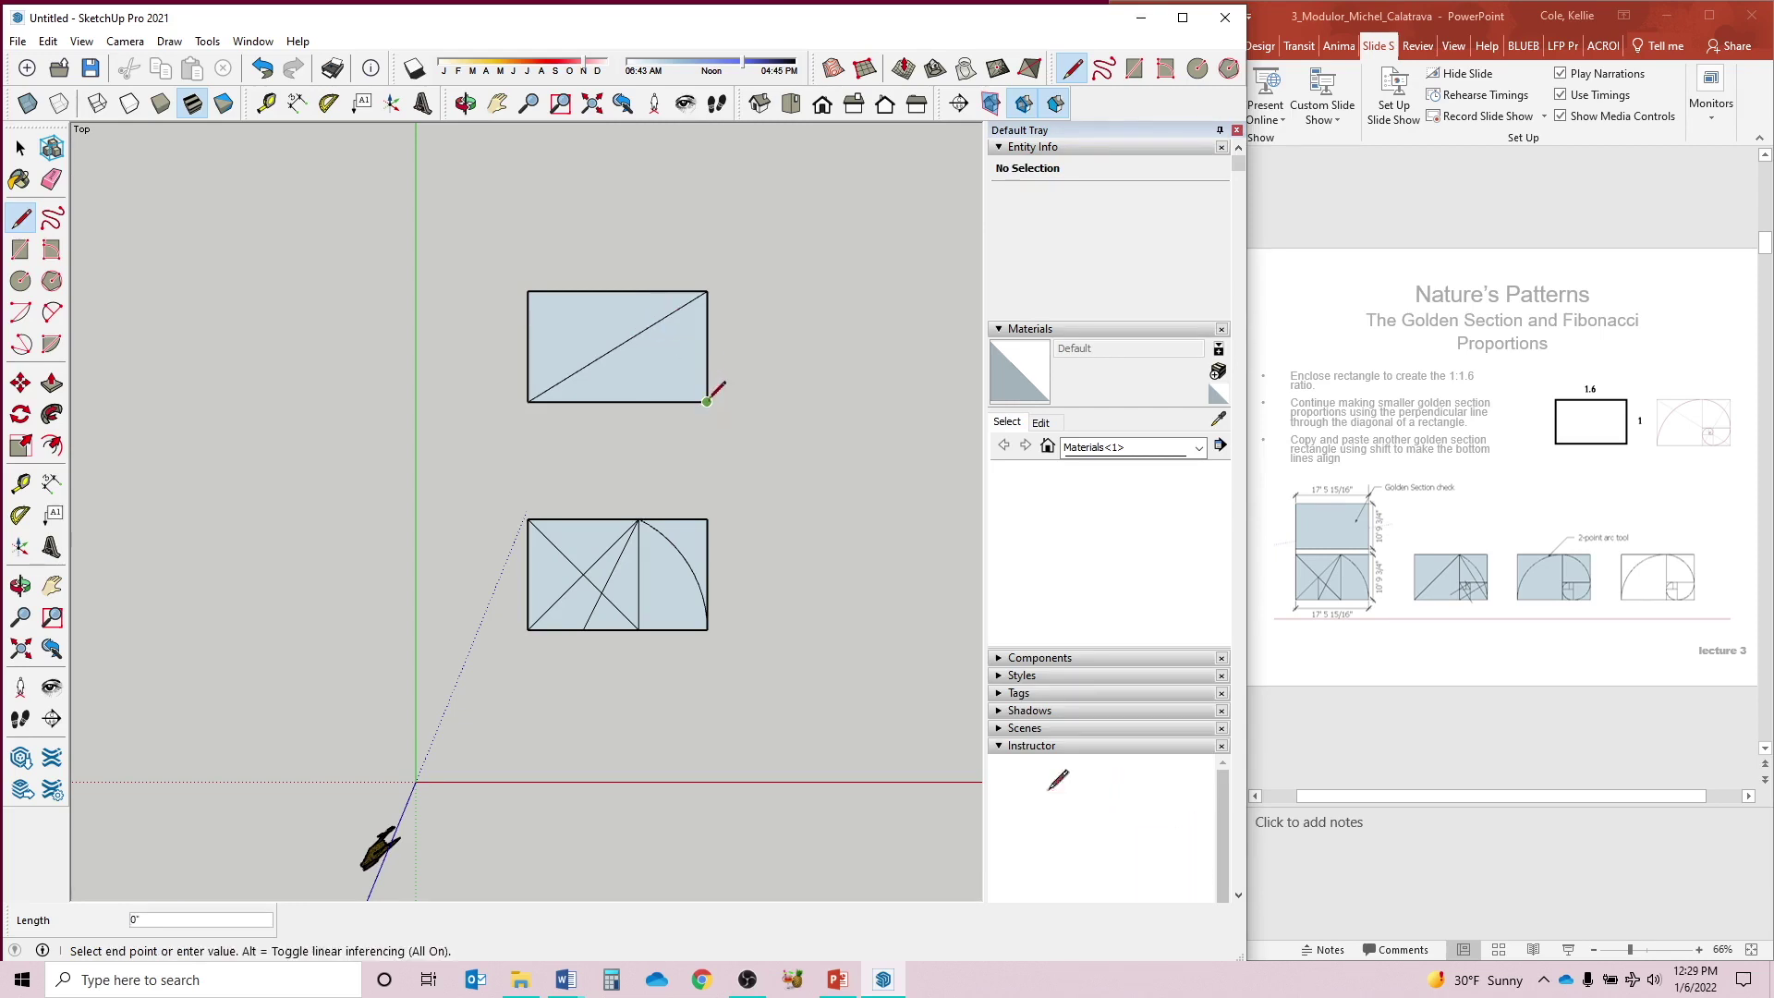
left_click(641, 292)
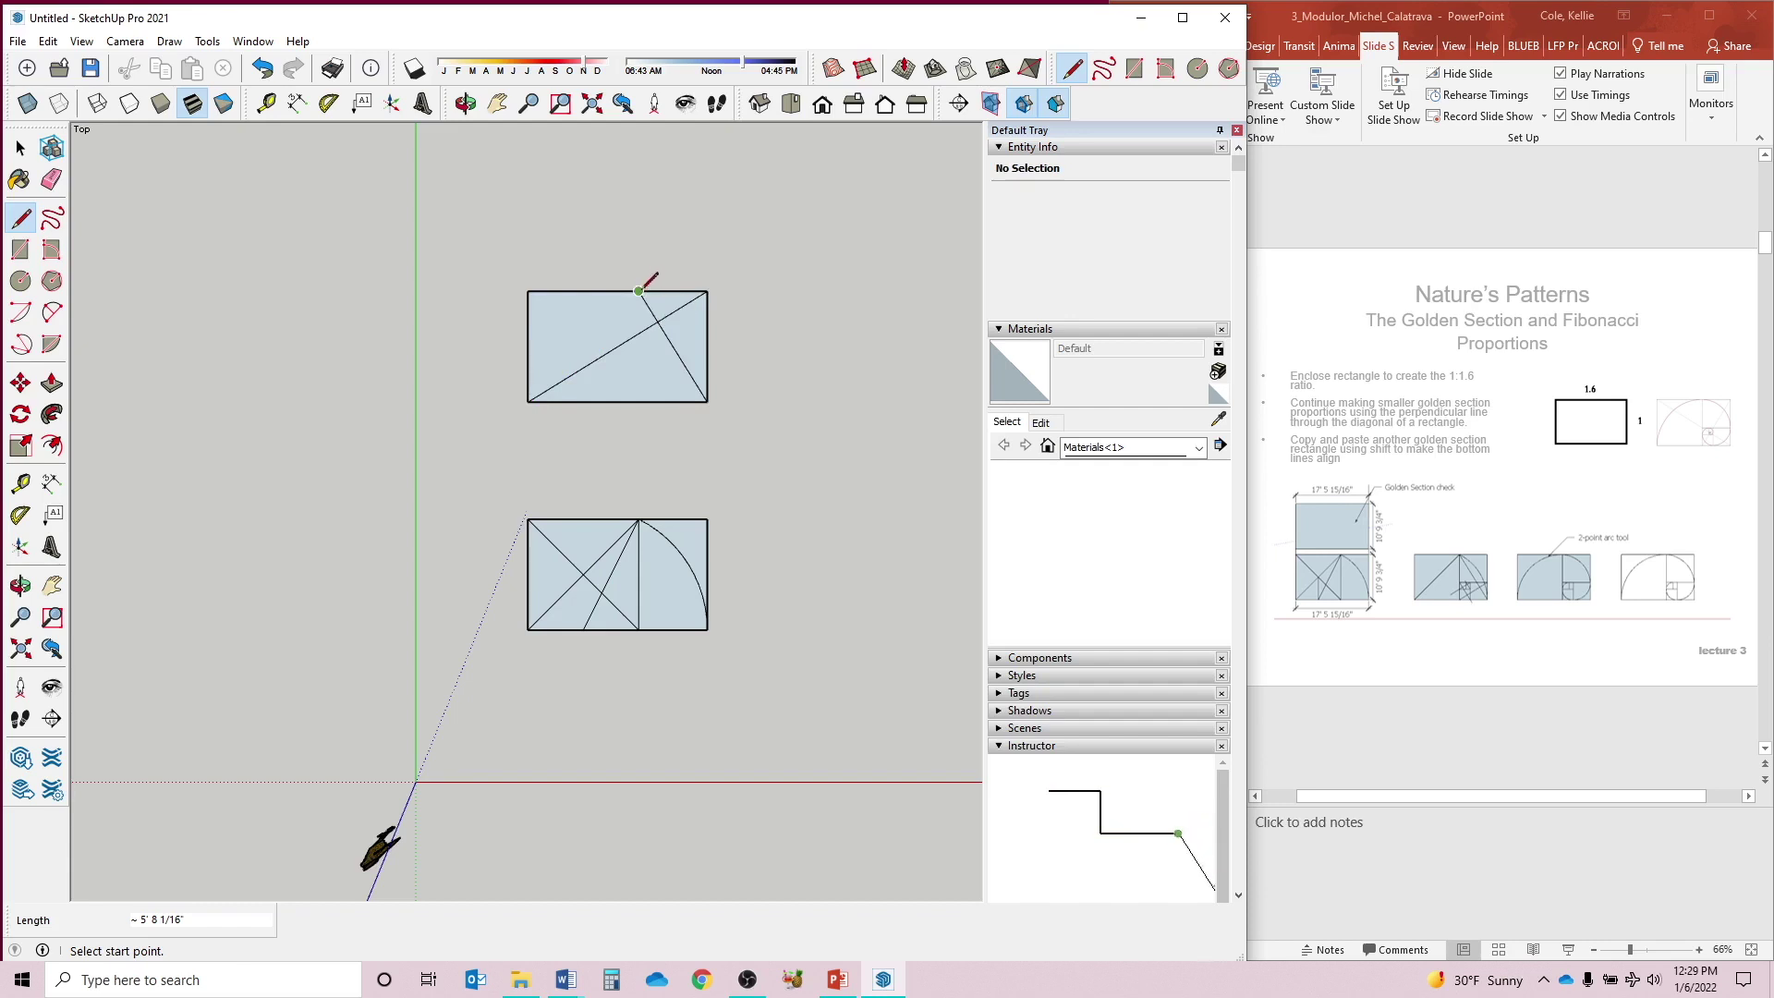
left_click(638, 291)
left_click(638, 401)
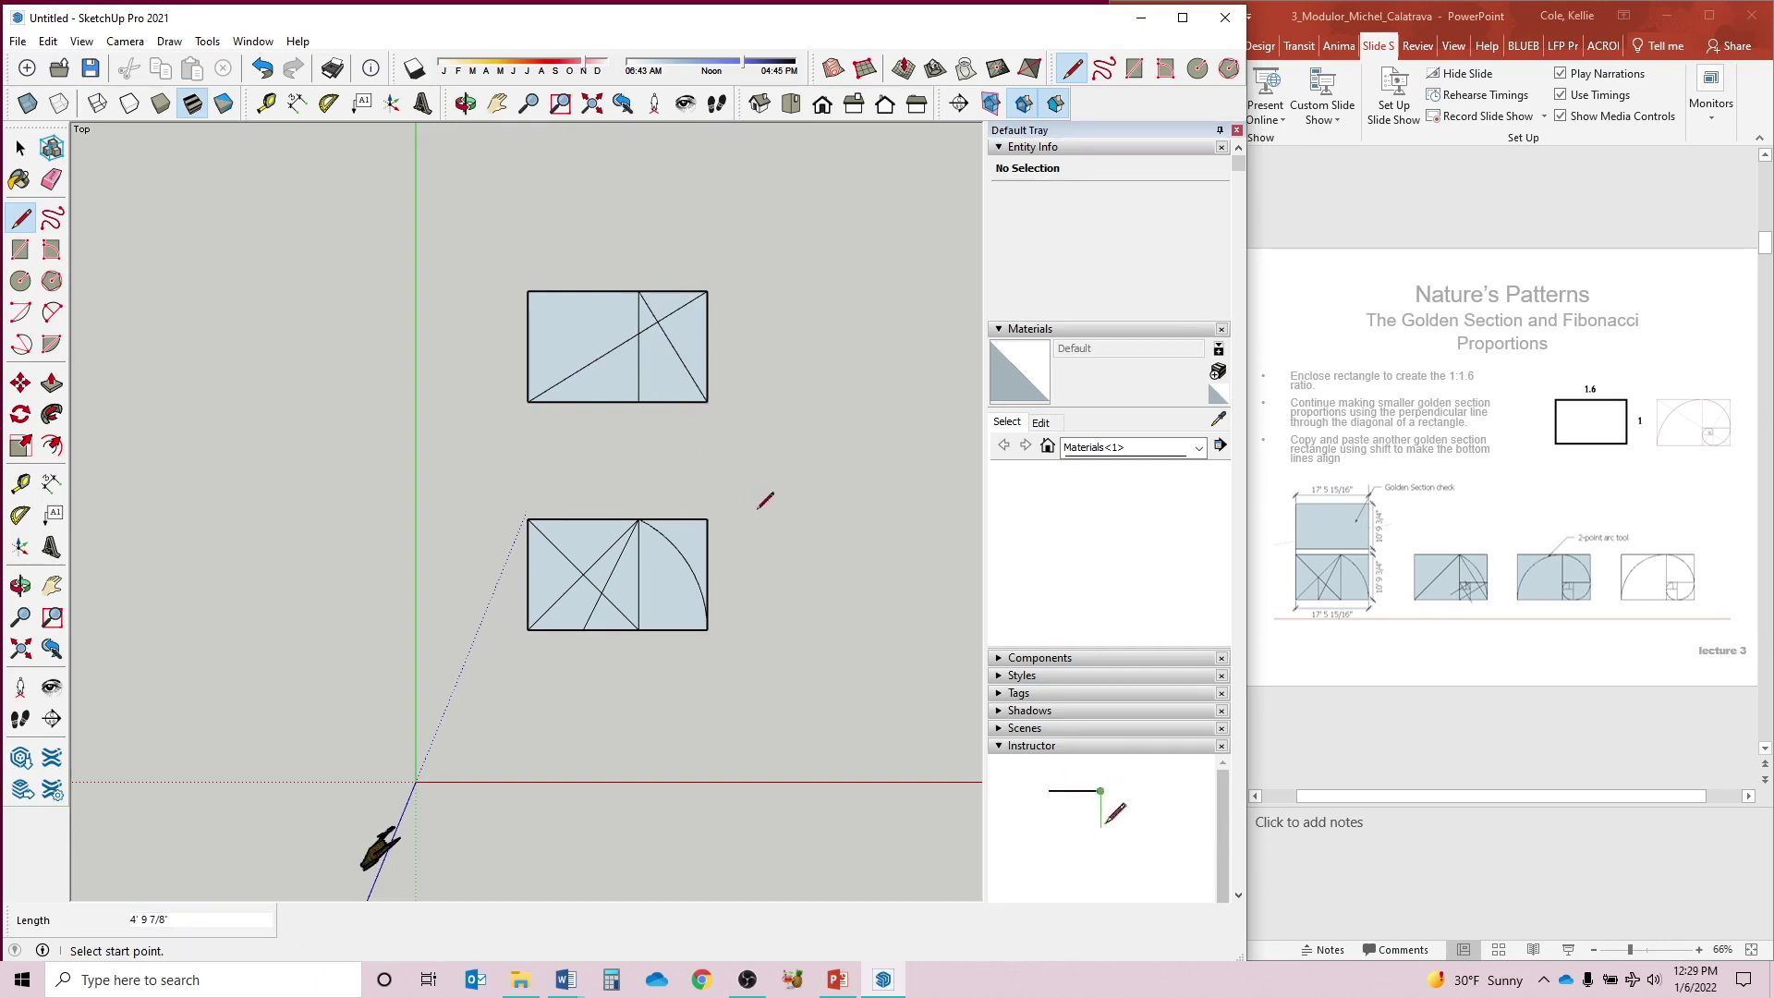
type("d")
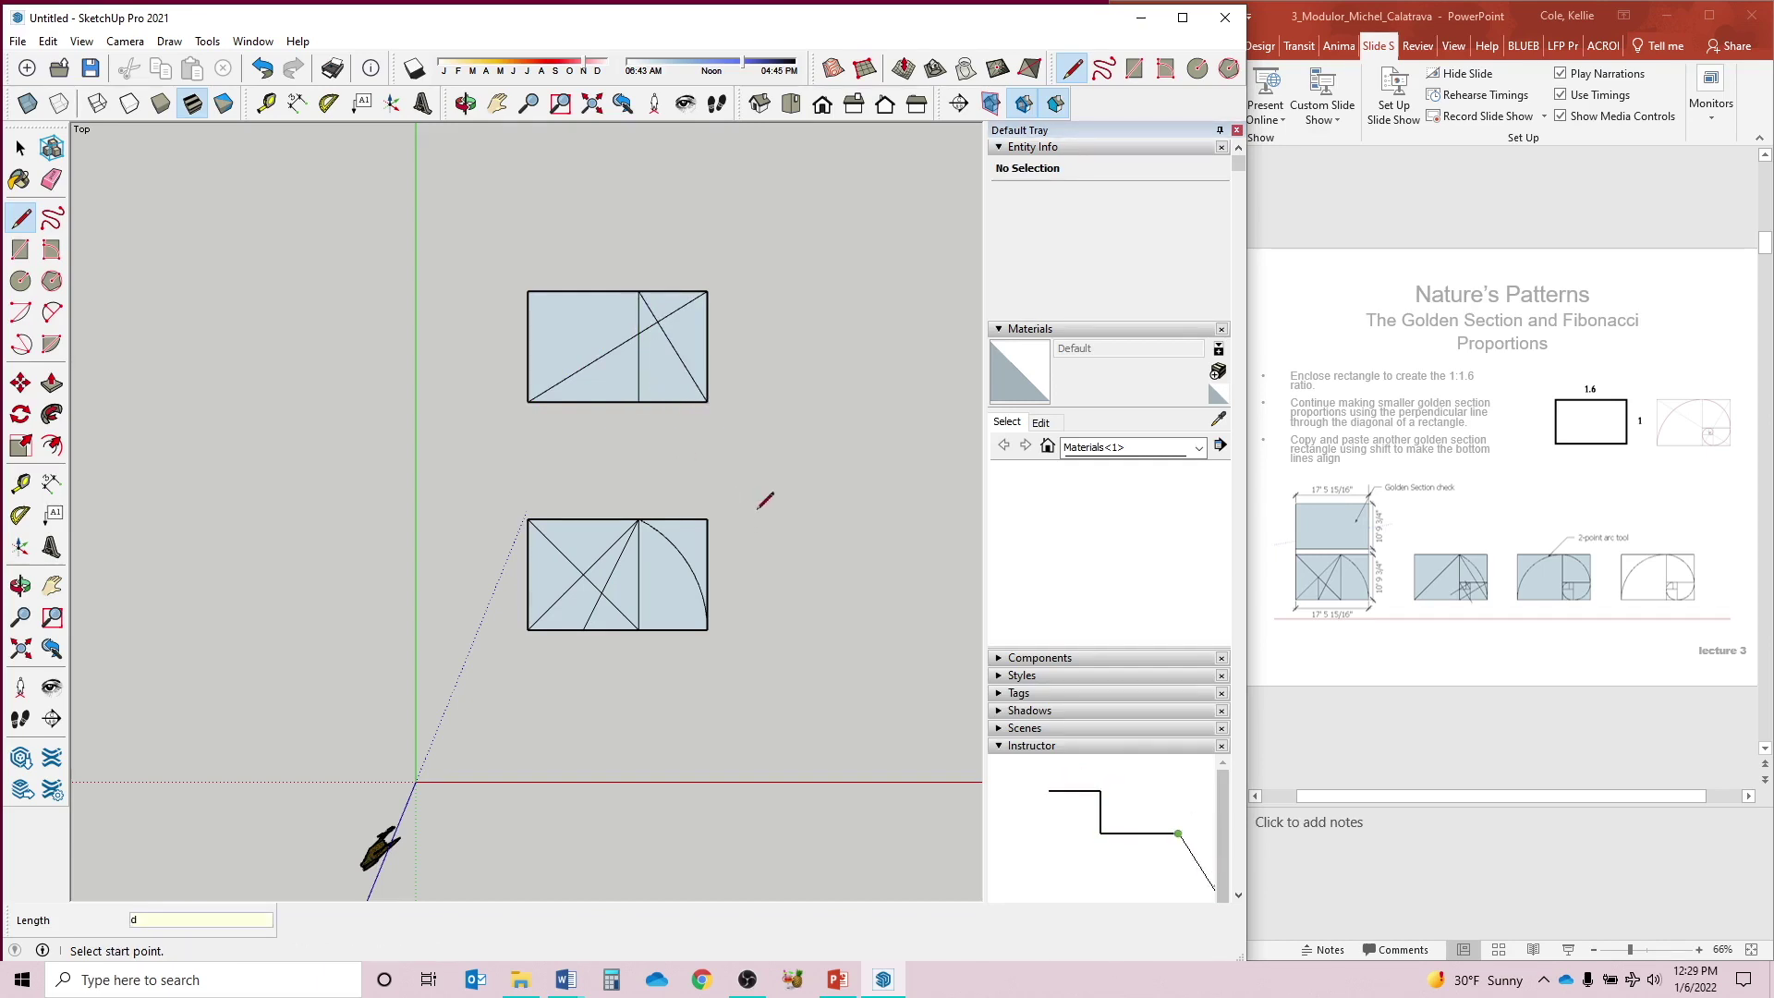
left_click(638, 402)
key("Escape")
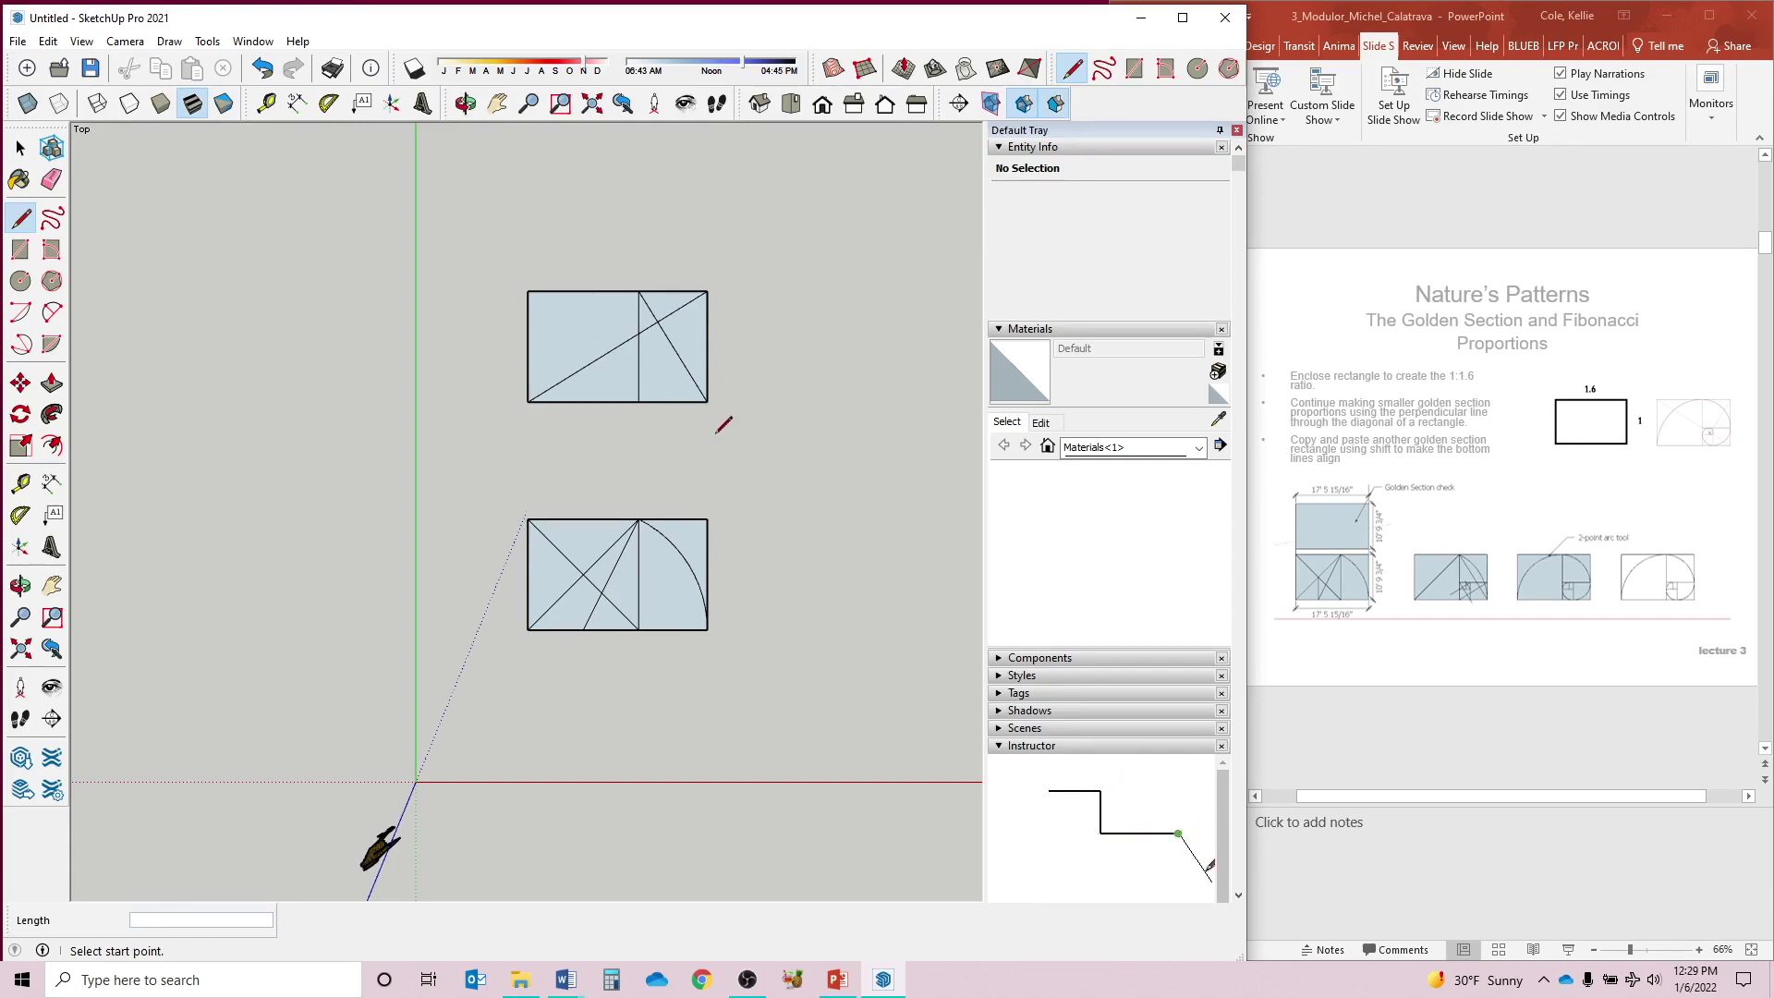
- Erase the parts of the upper rectangle's long diagonal that lie to the right of the vertical dividing line
key("e")
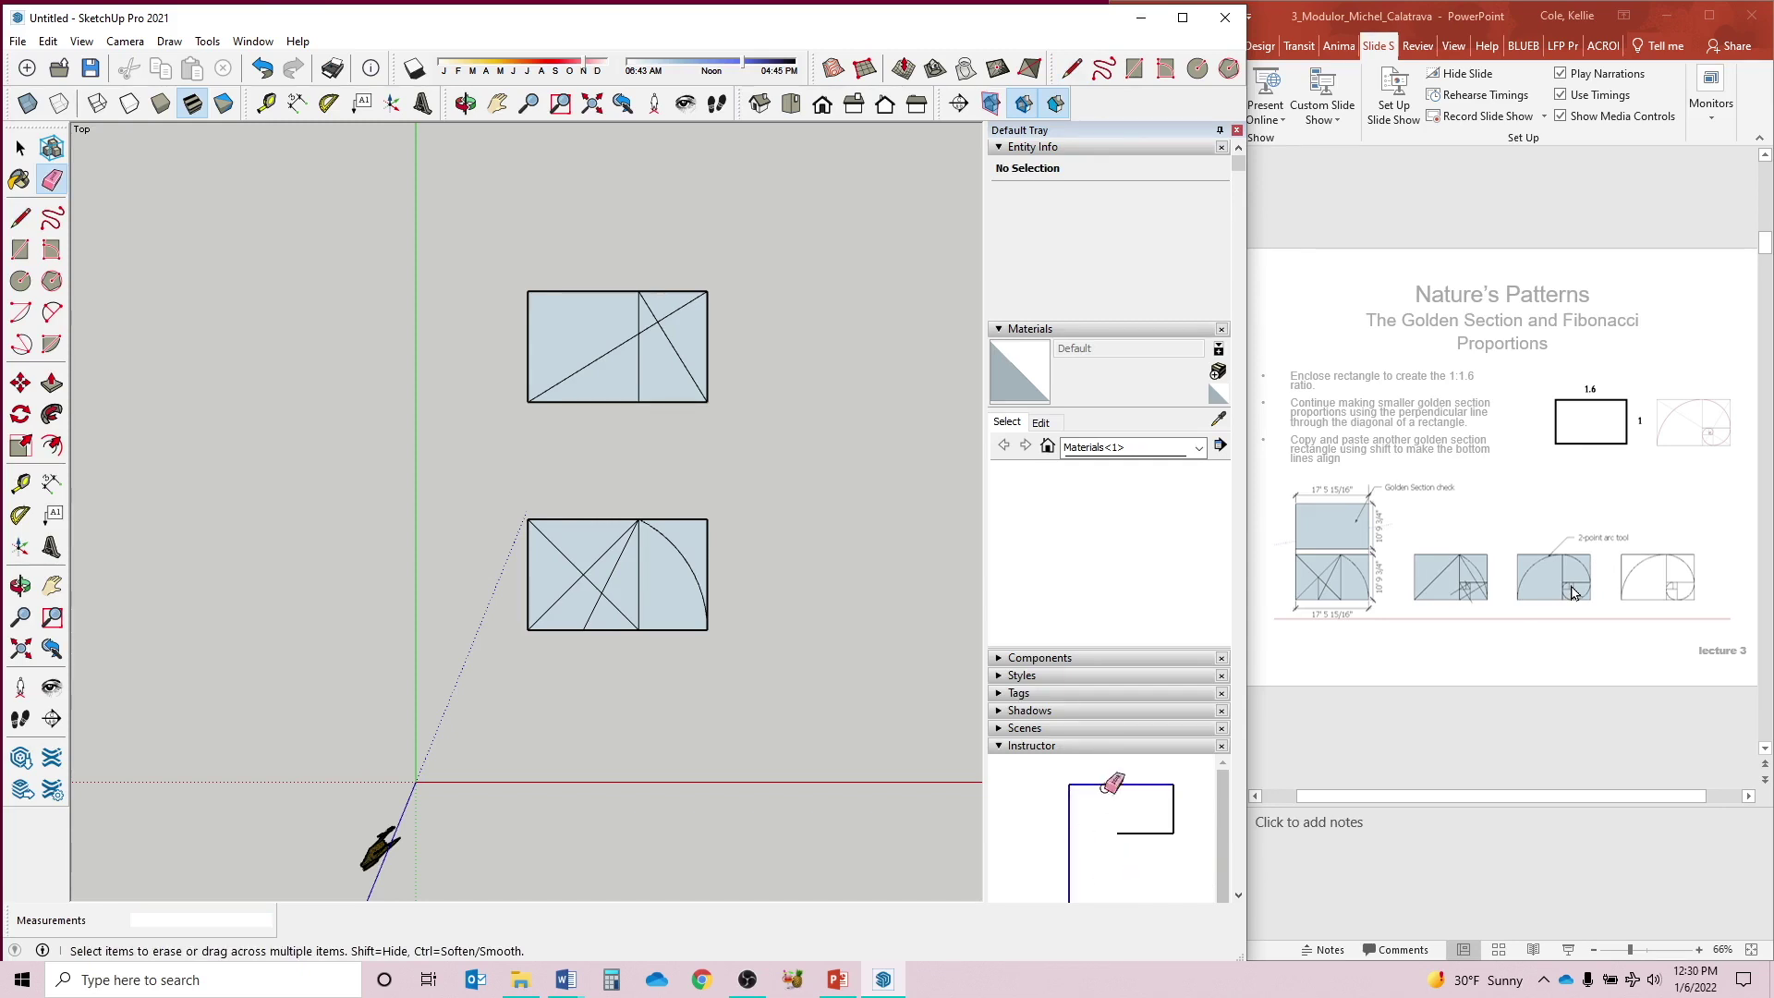
left_click(682, 352)
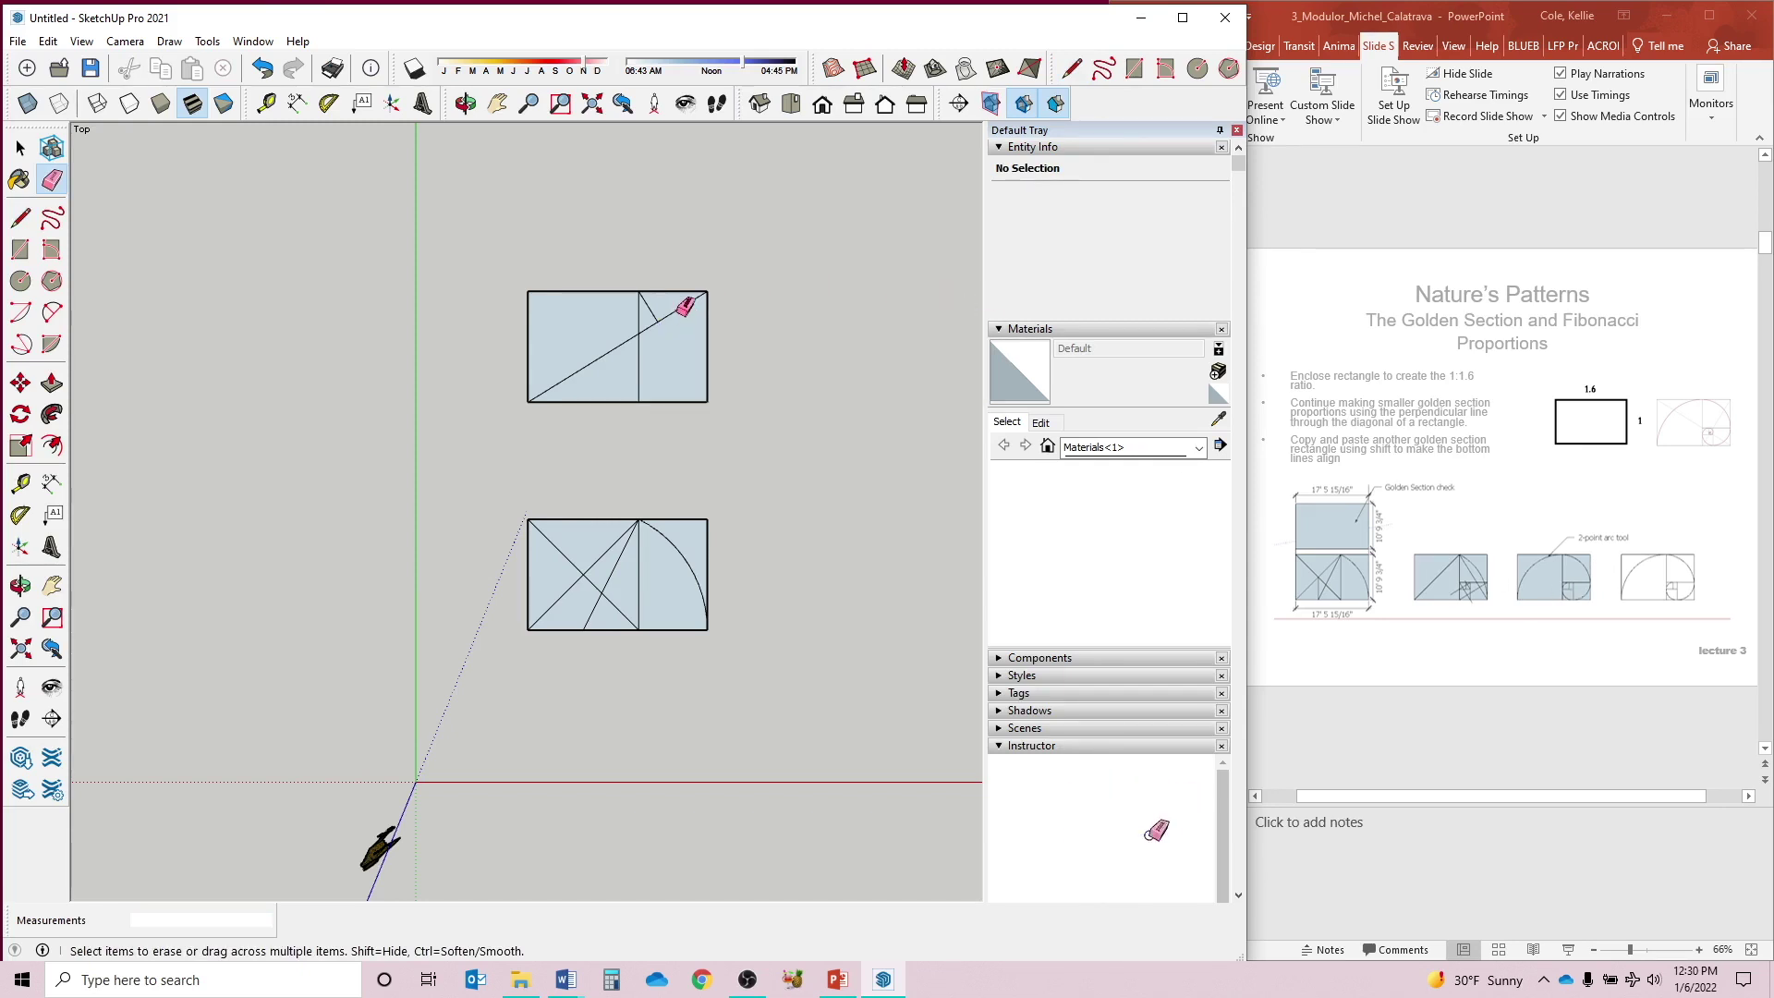
key("ctrl+z")
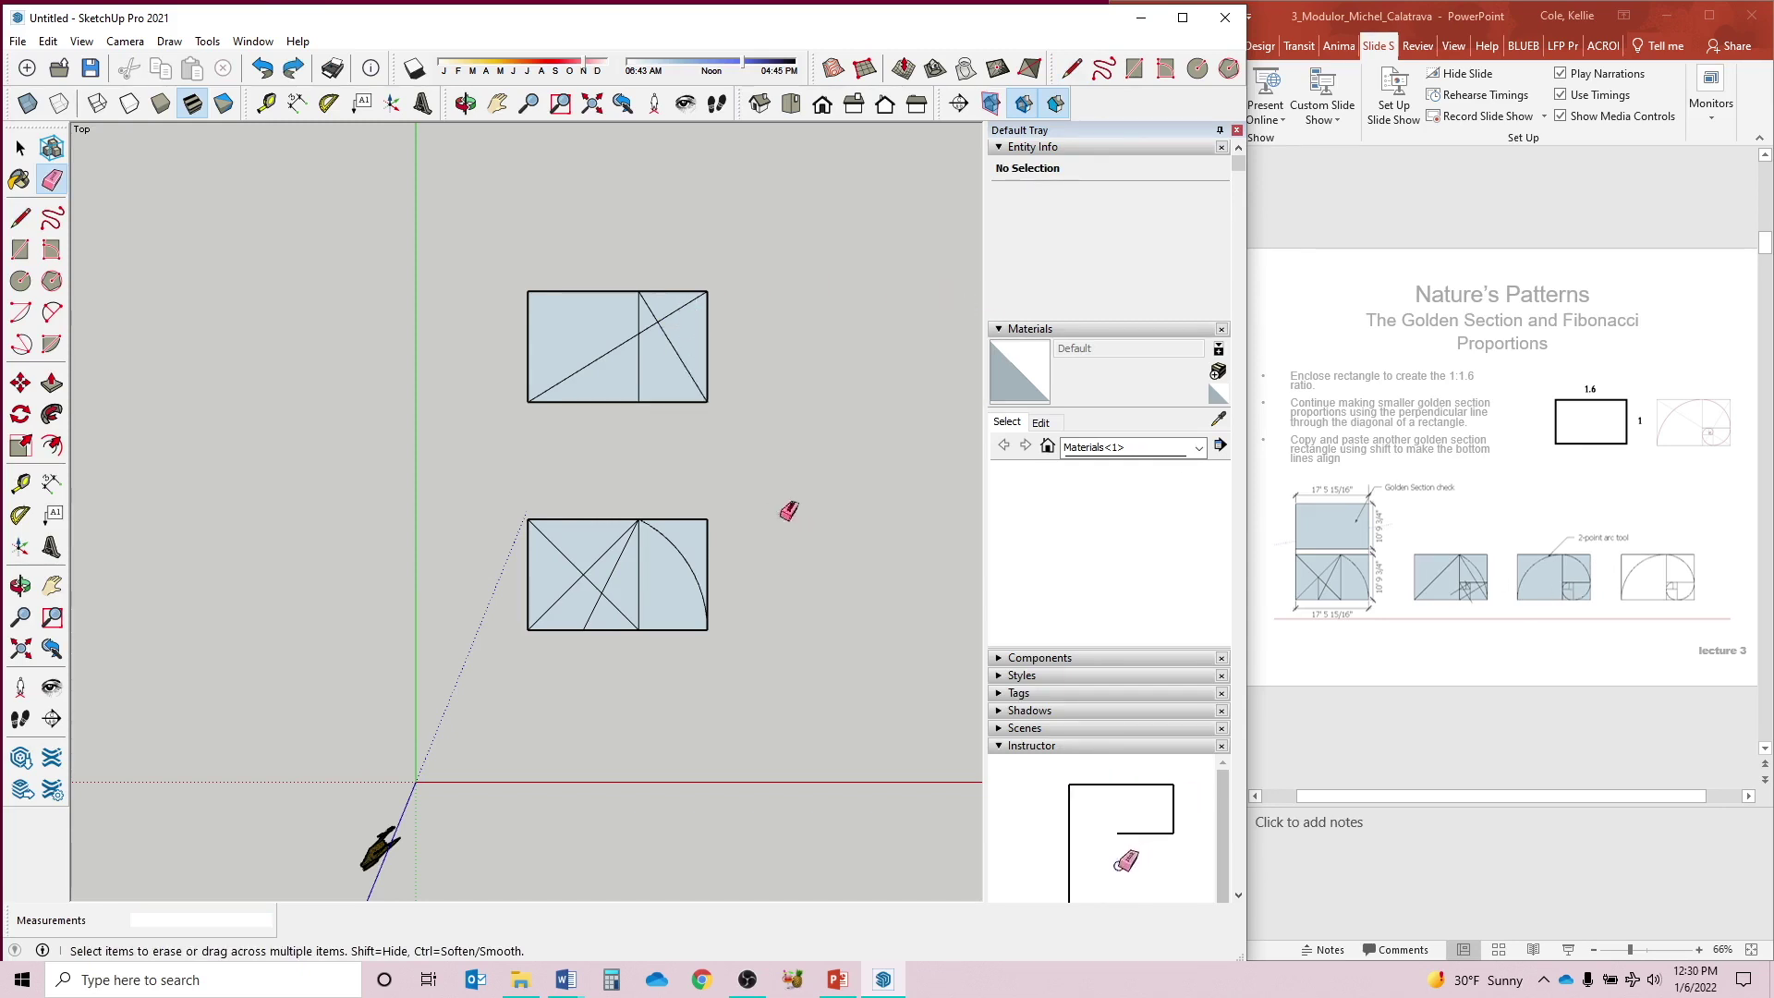
left_click(687, 306)
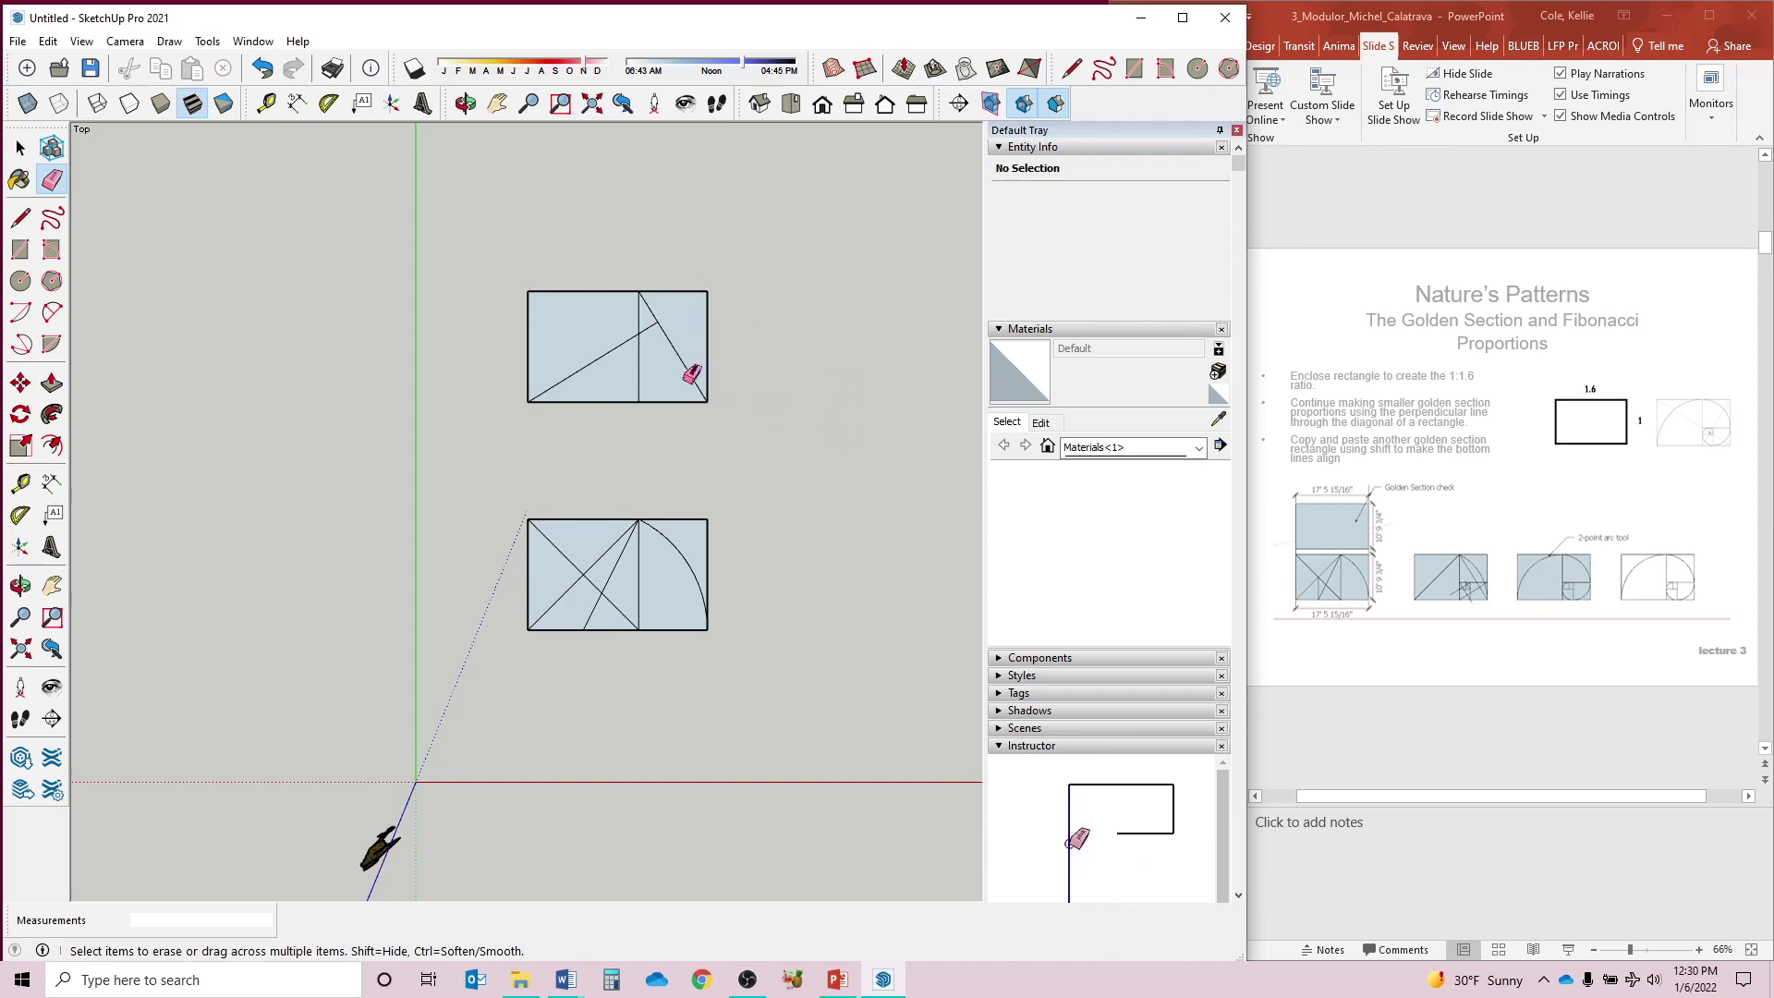
left_click(649, 328)
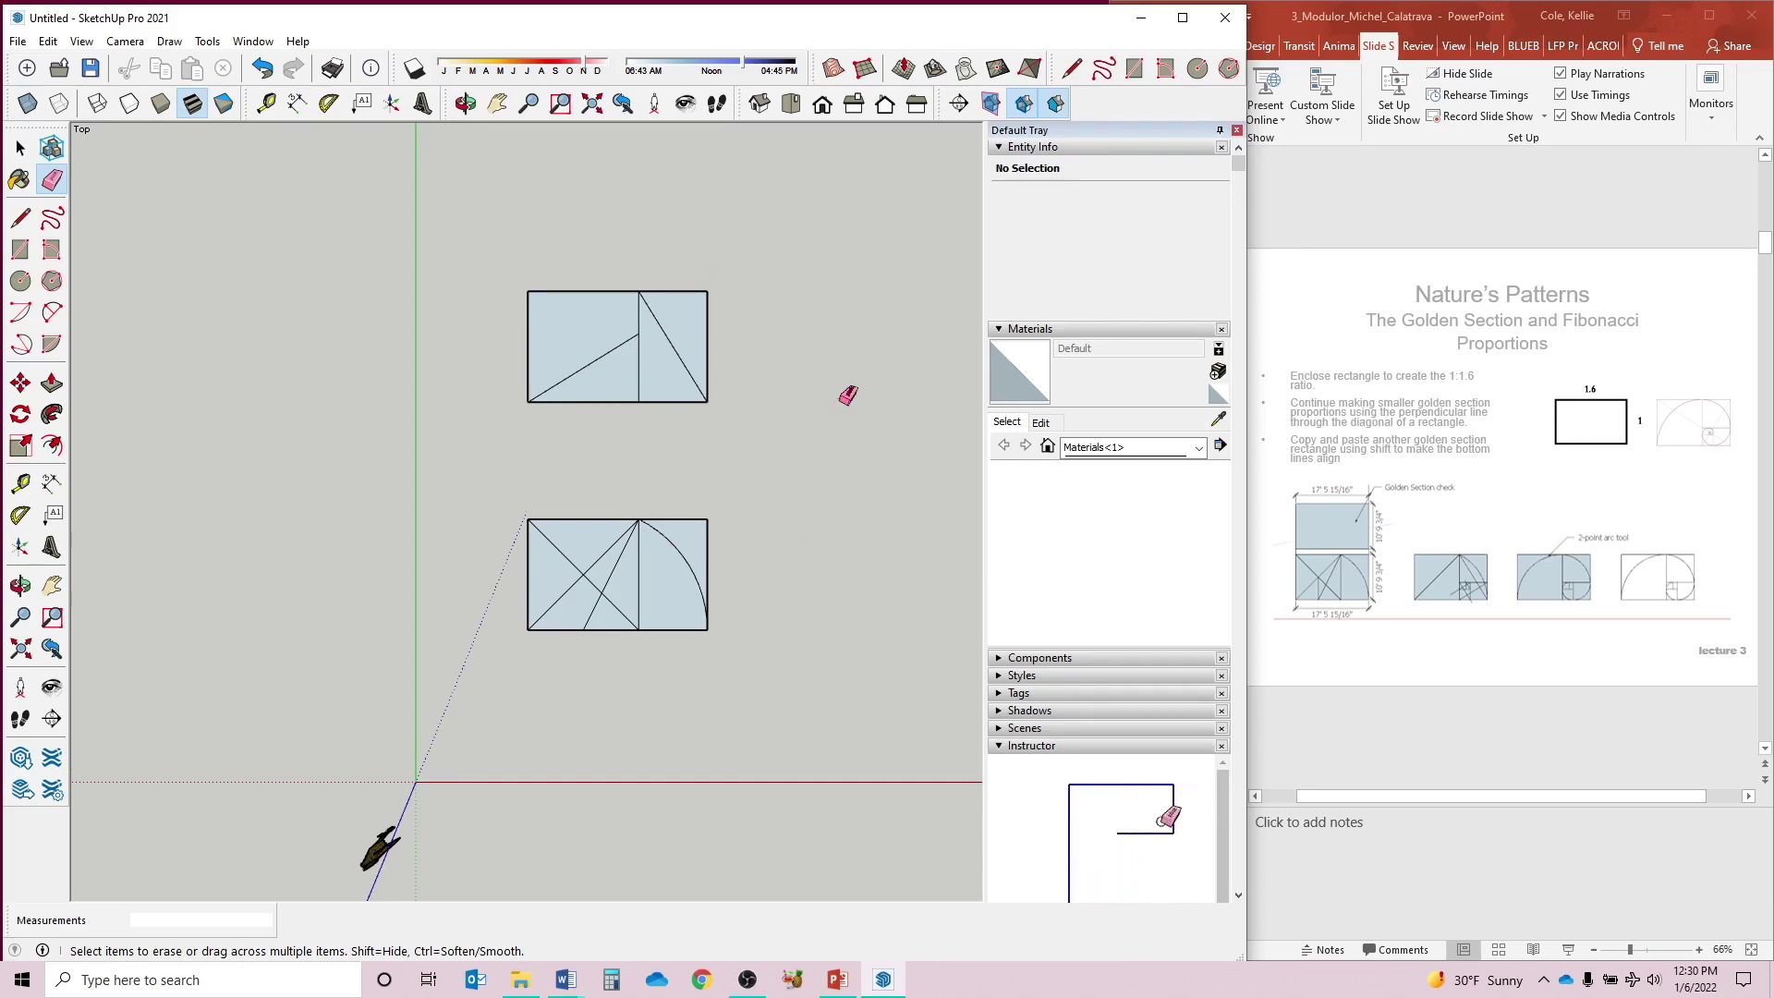
- Draw a line from the vertical divider's lower end perpendicular through the second diagonal to the right edge, and a horizontal from there back to the divider
key("l")
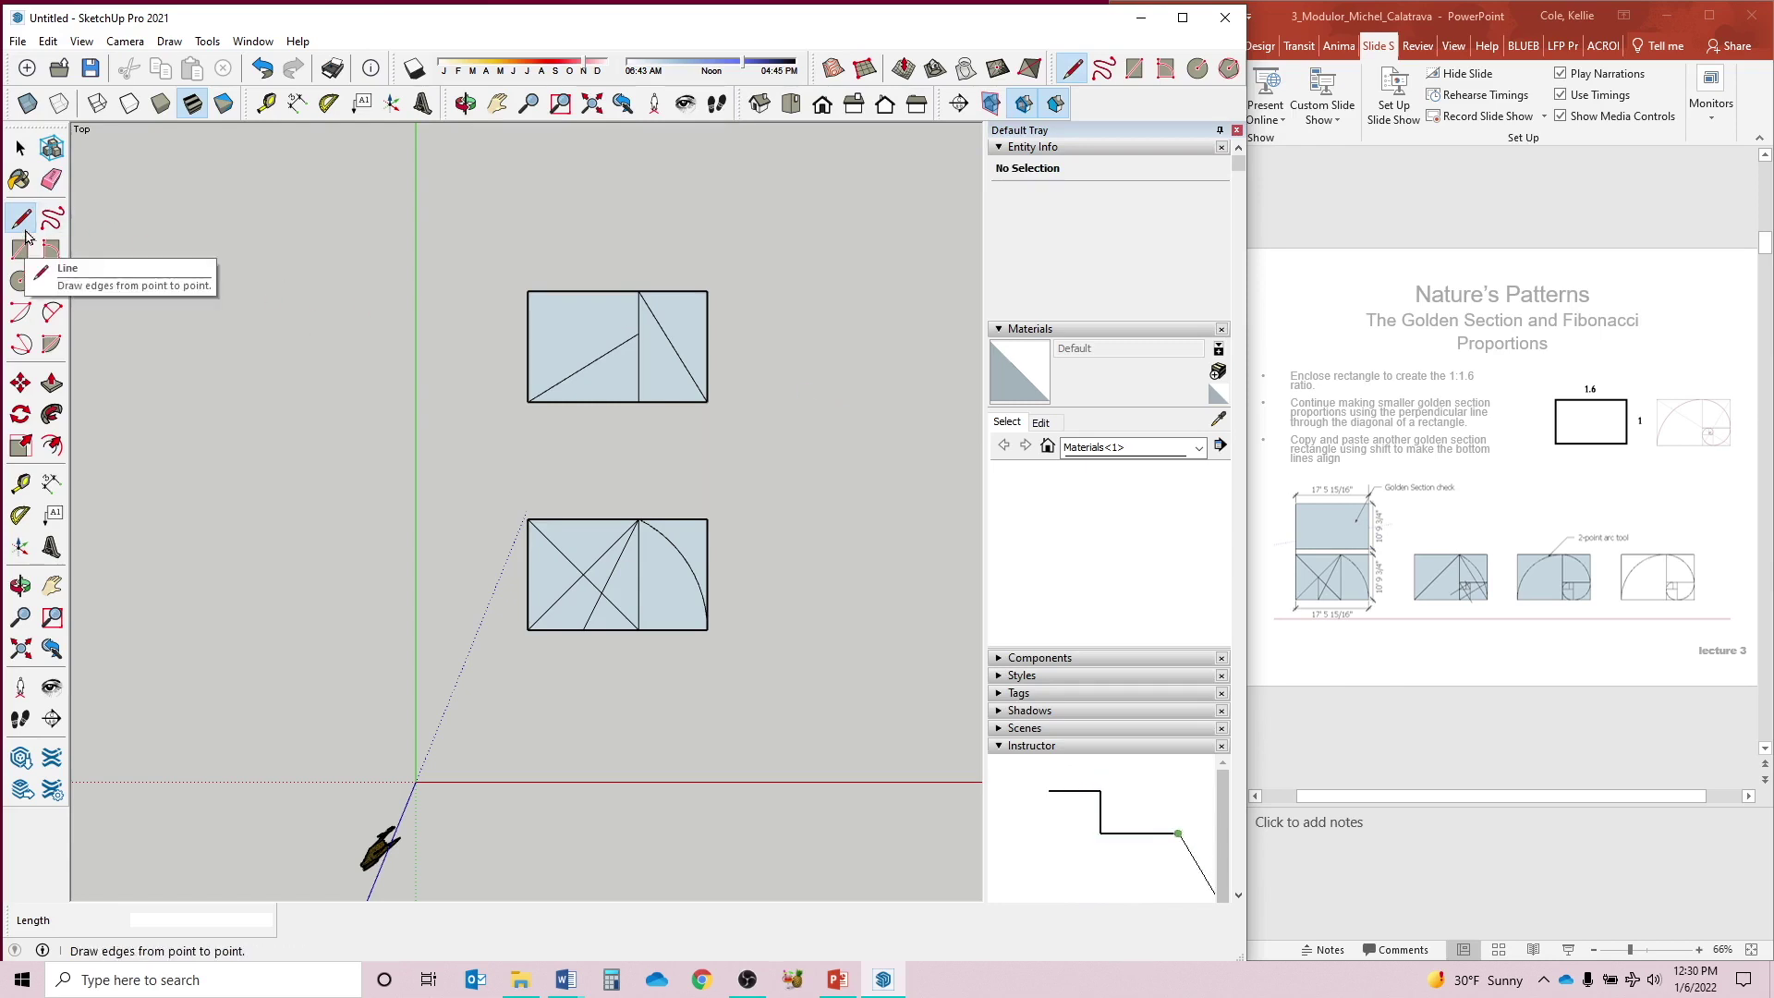
left_click(638, 402)
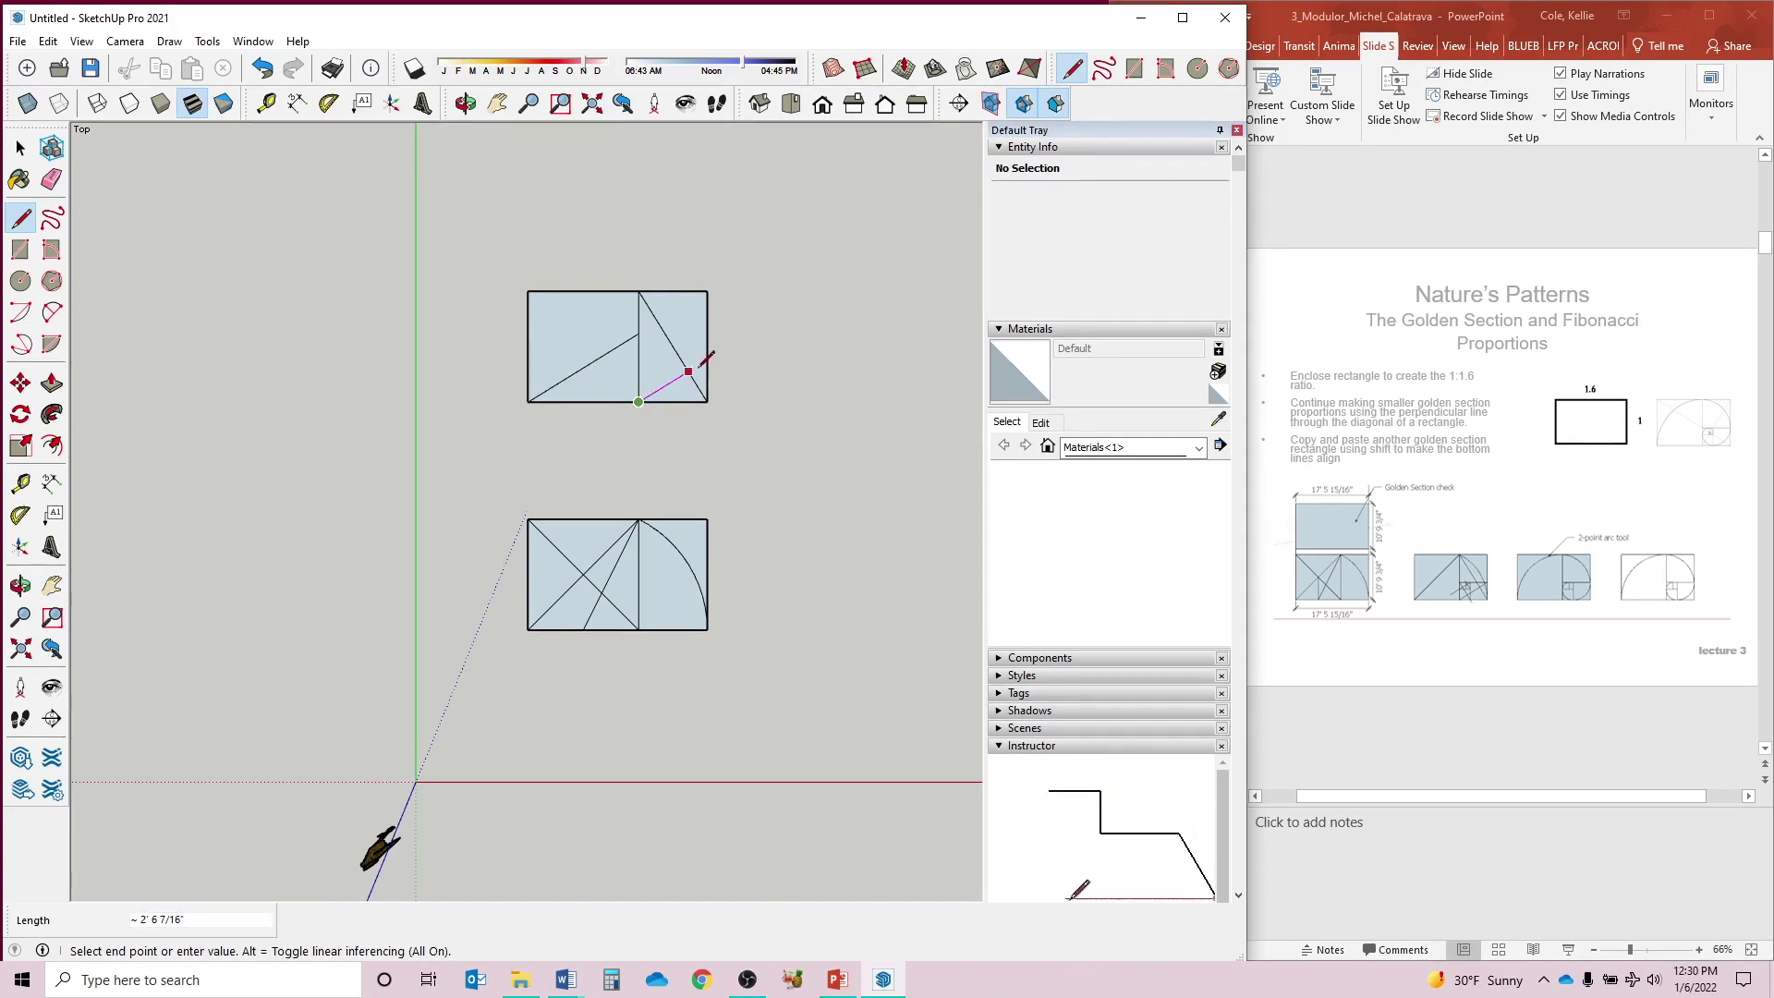
left_click(707, 359)
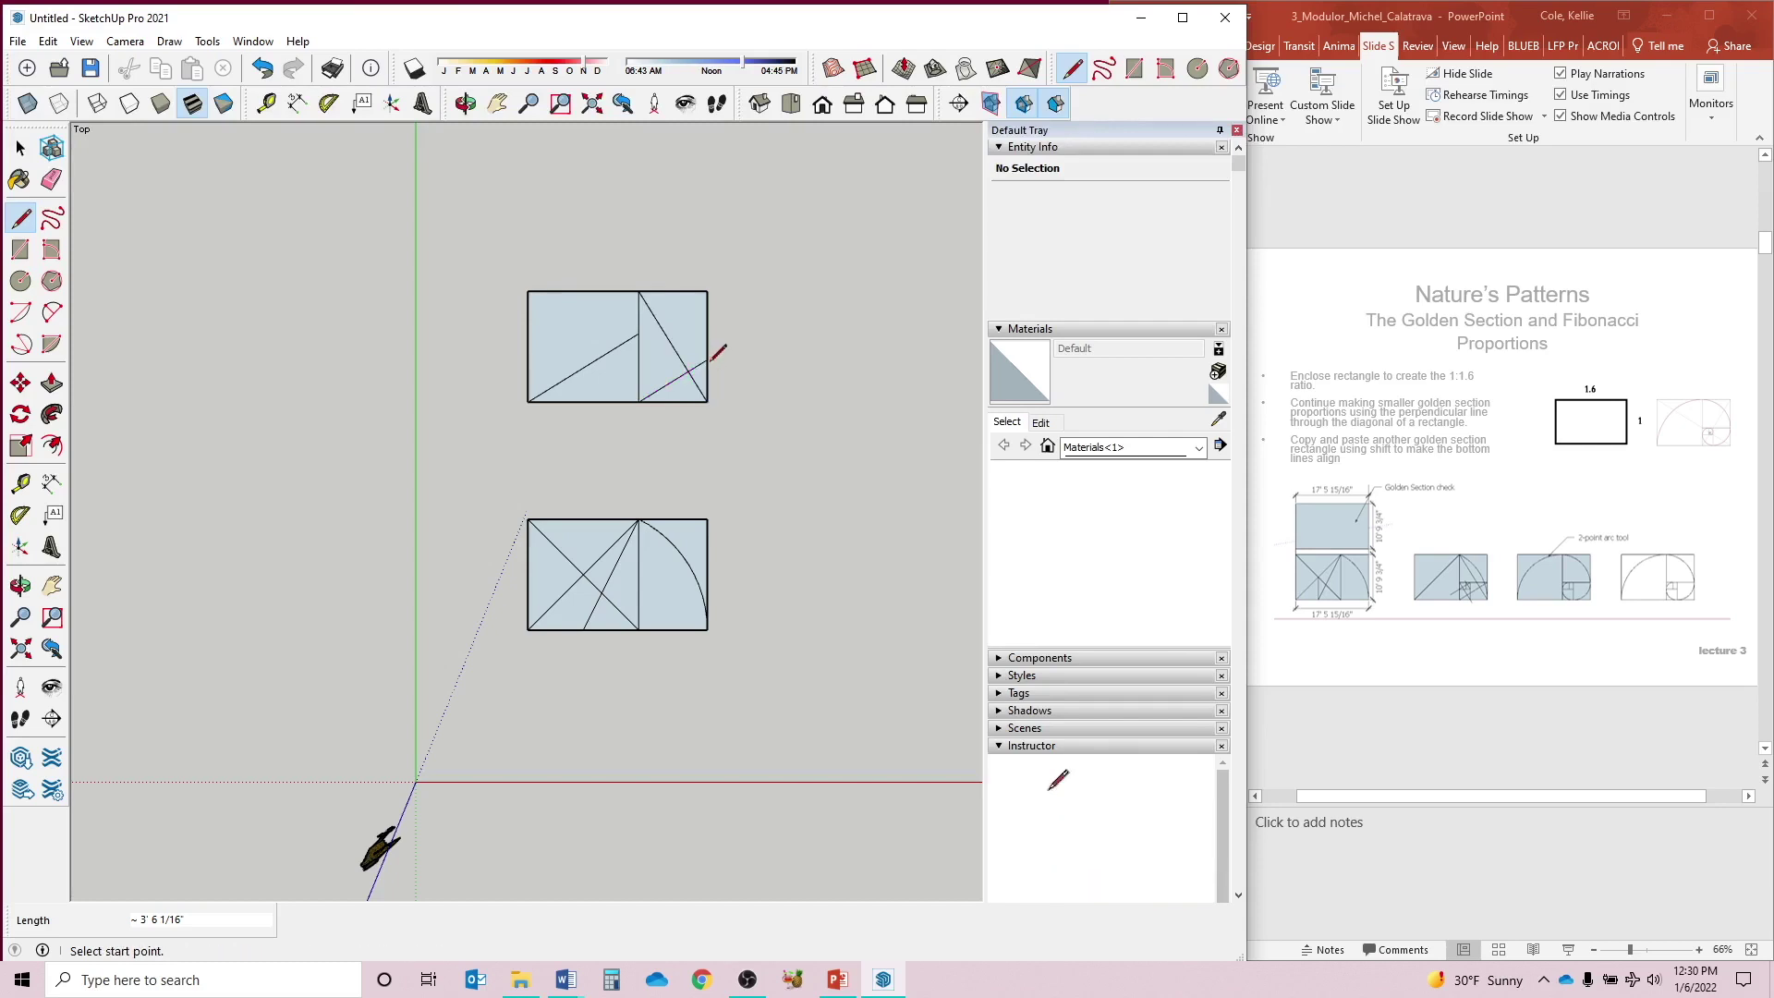
left_click(708, 359)
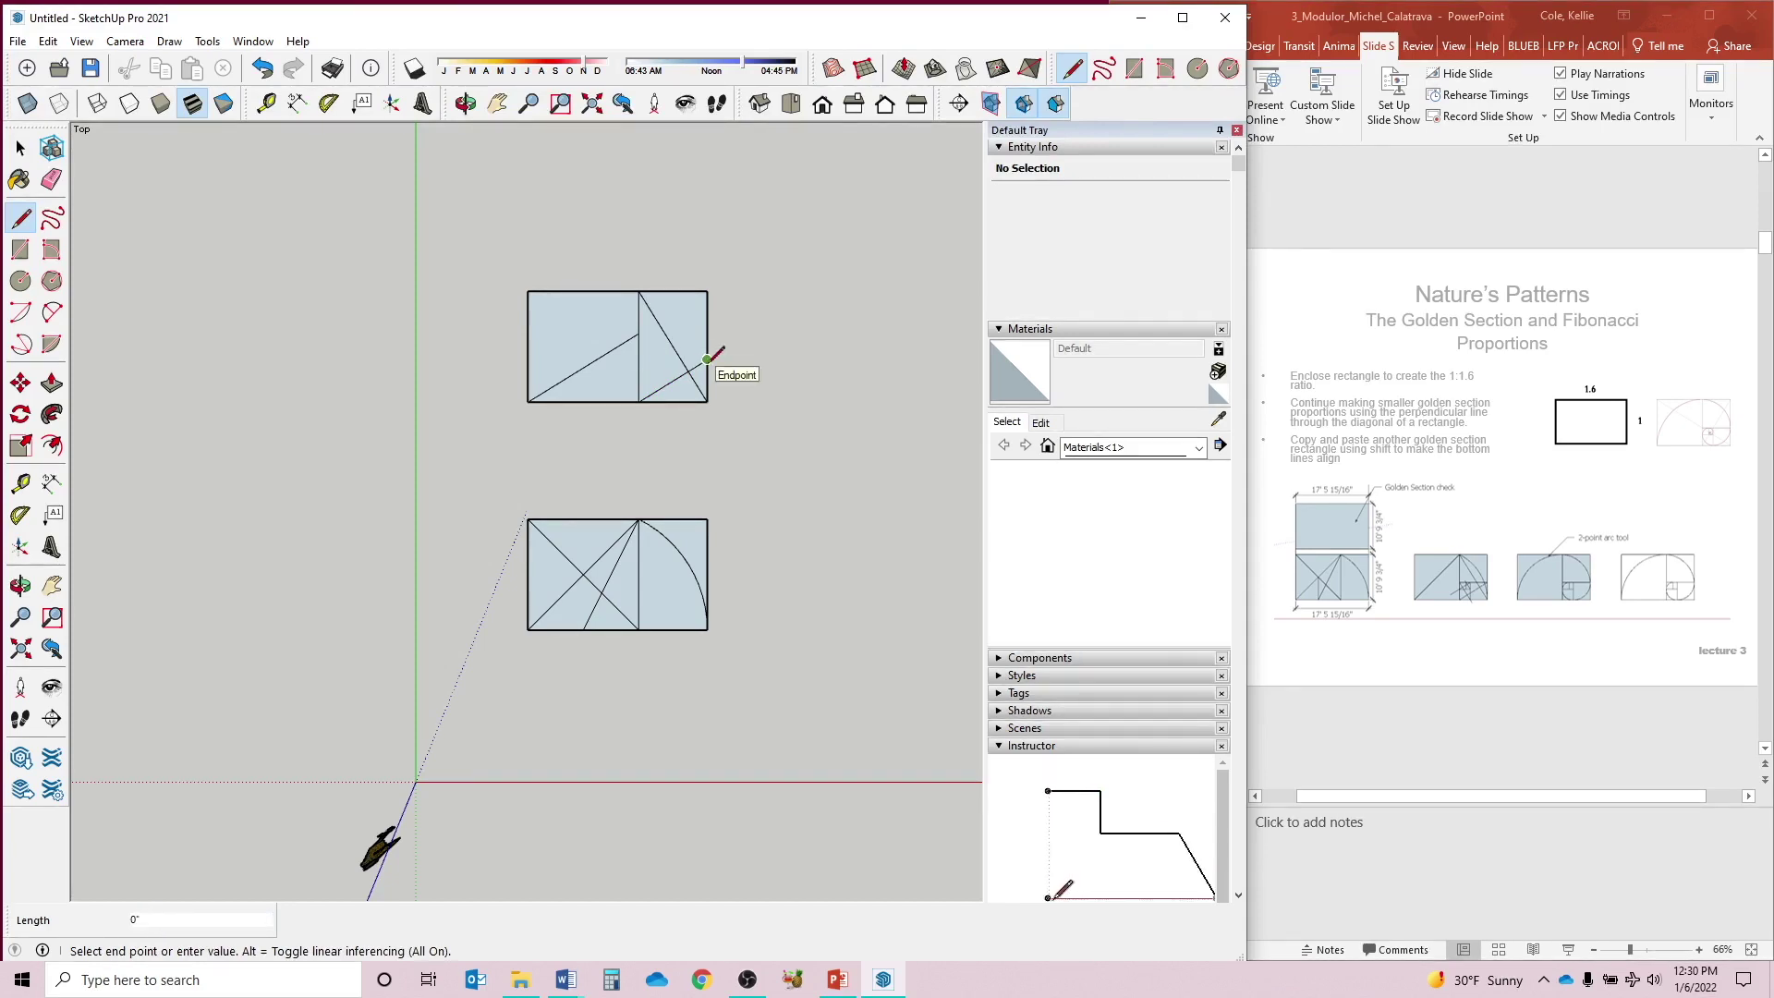
left_click(638, 361)
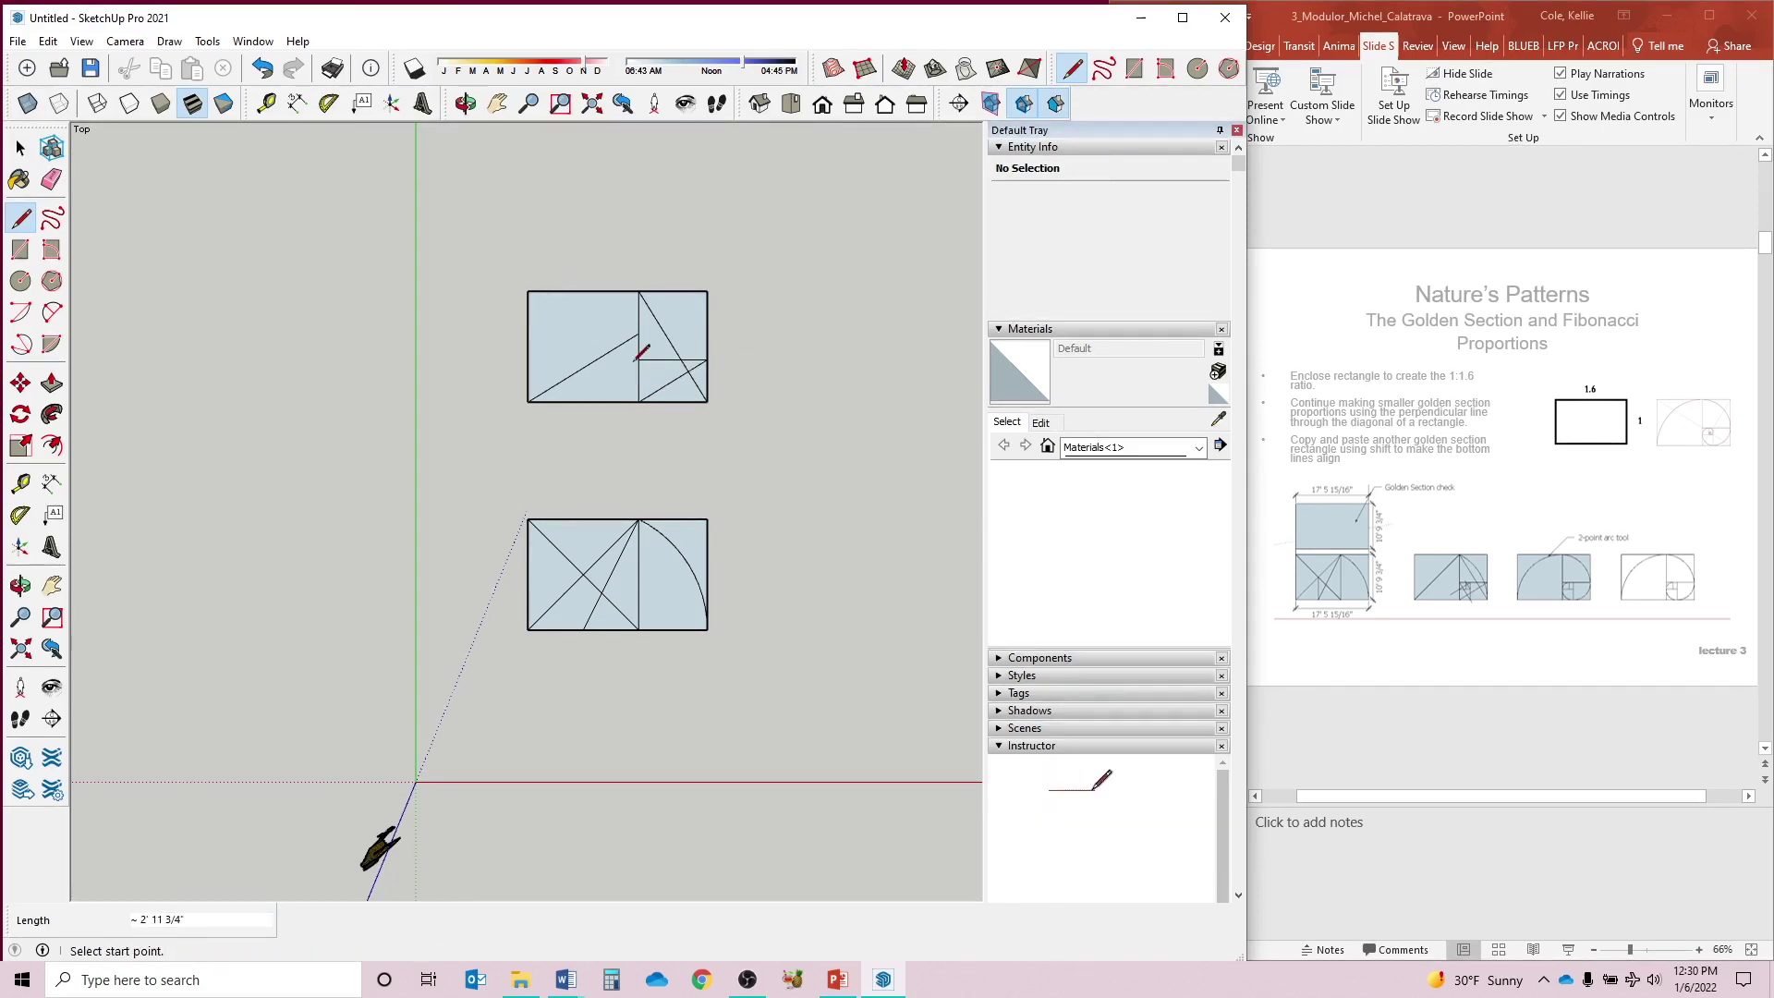
key("space")
left_click(669, 343)
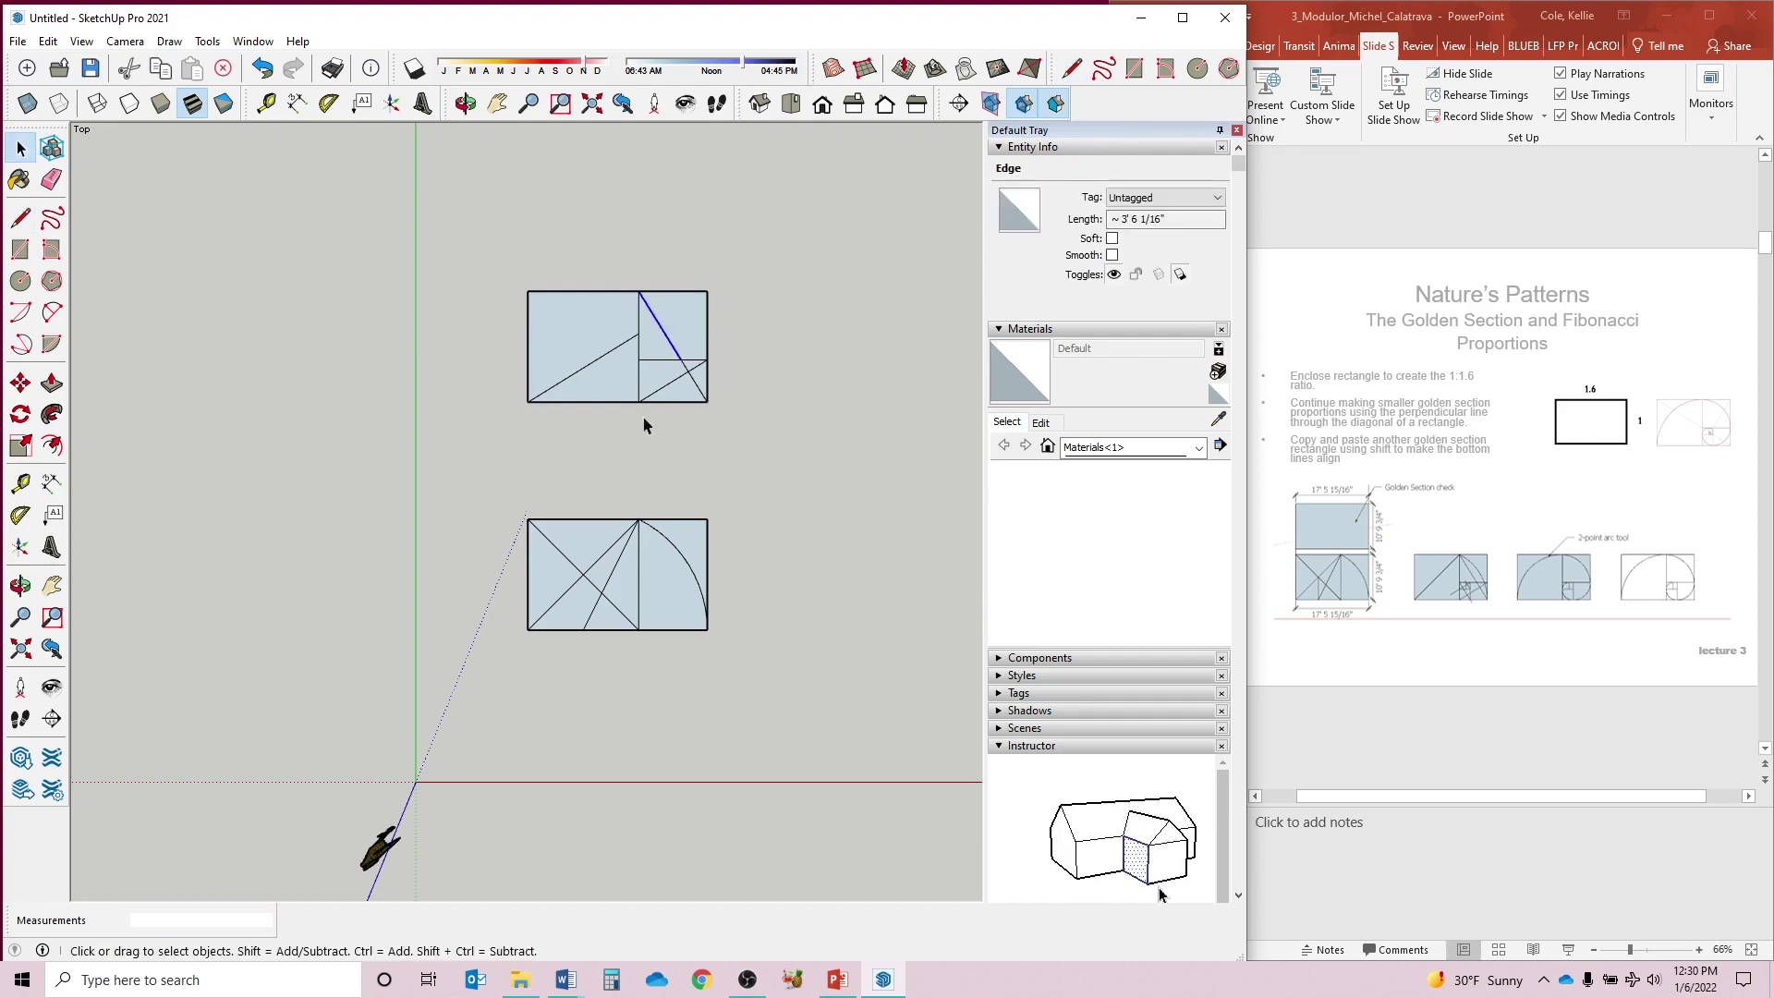
left_click(813, 458)
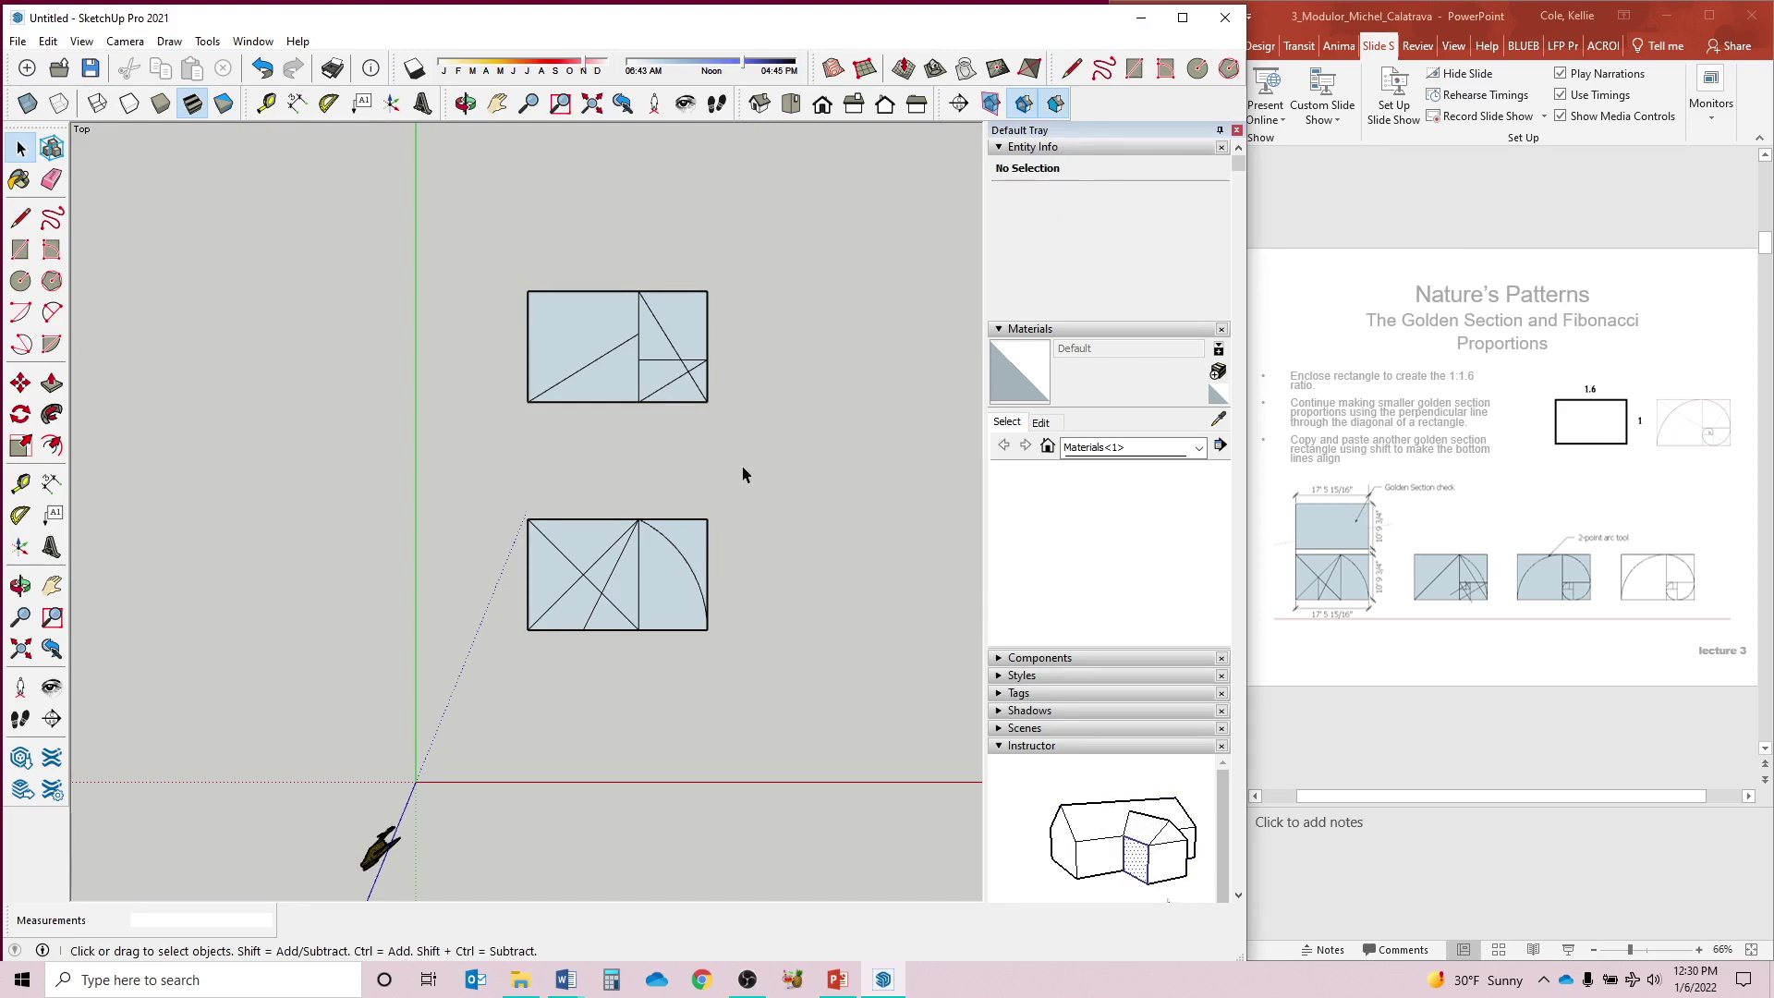
- Draw an upright rectangle about 4' 1 3/16" by 6' 7 9/16" beside the others, with two smaller rectangles nested at its lower left corner
key("r")
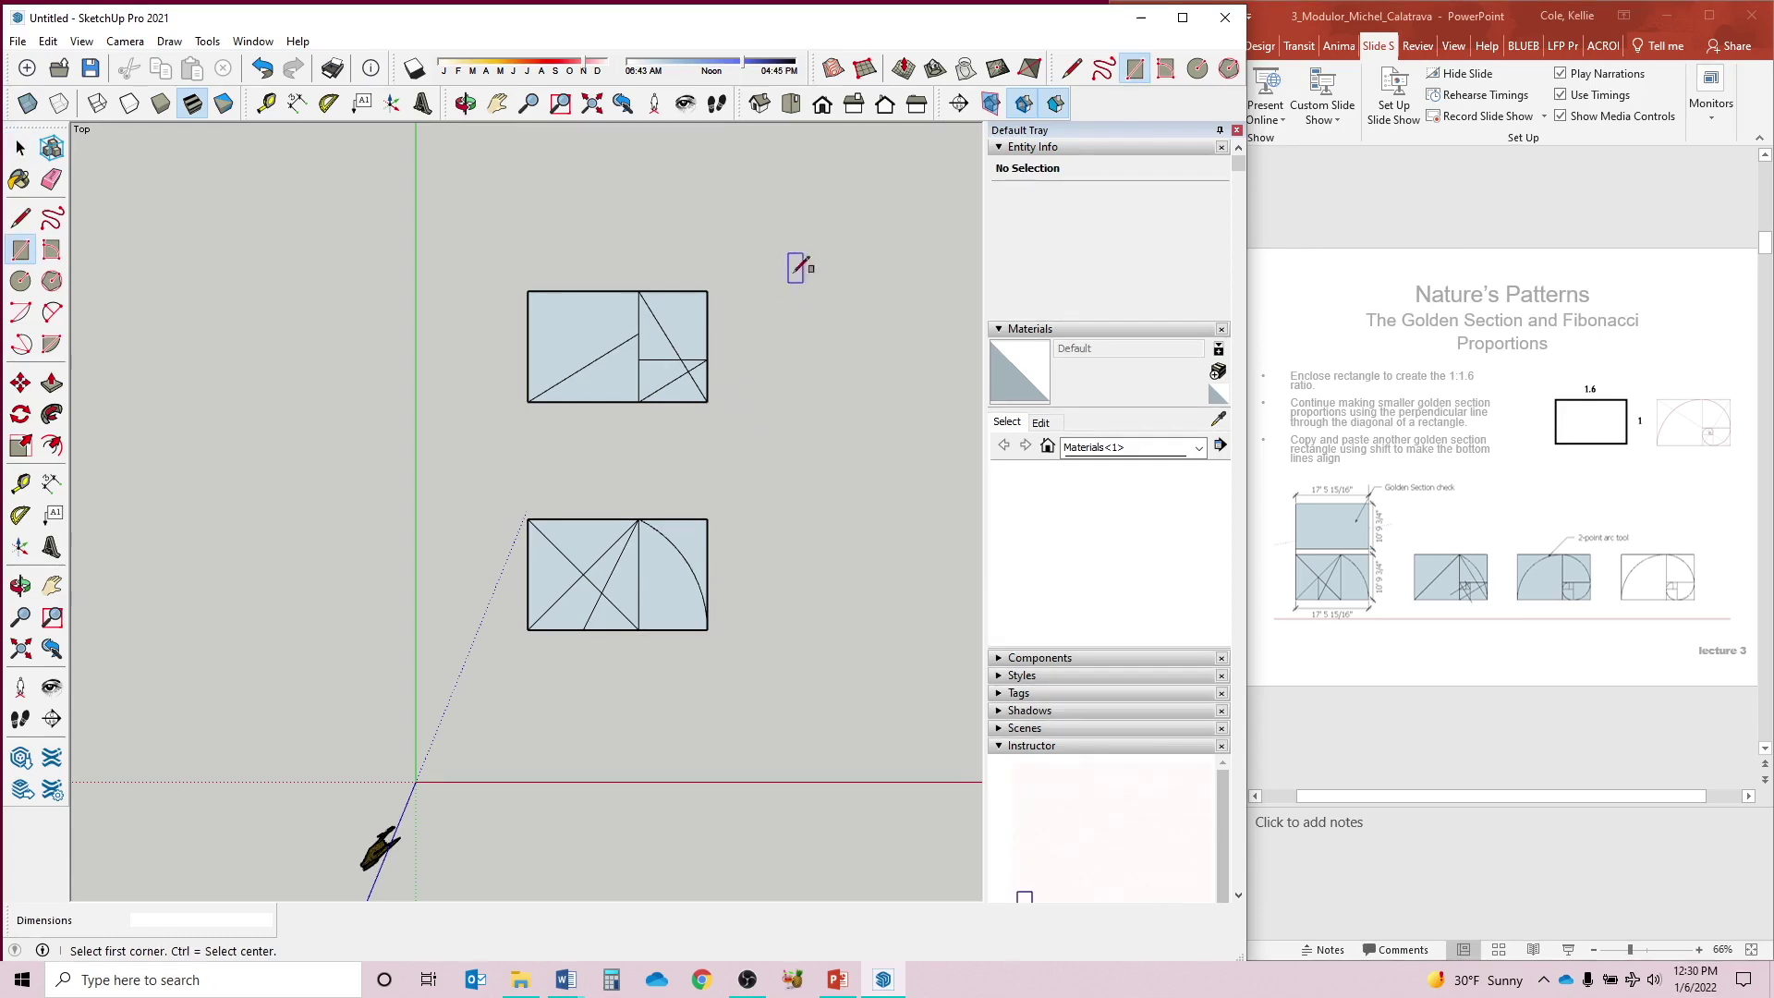
left_click(794, 305)
left_click(889, 458)
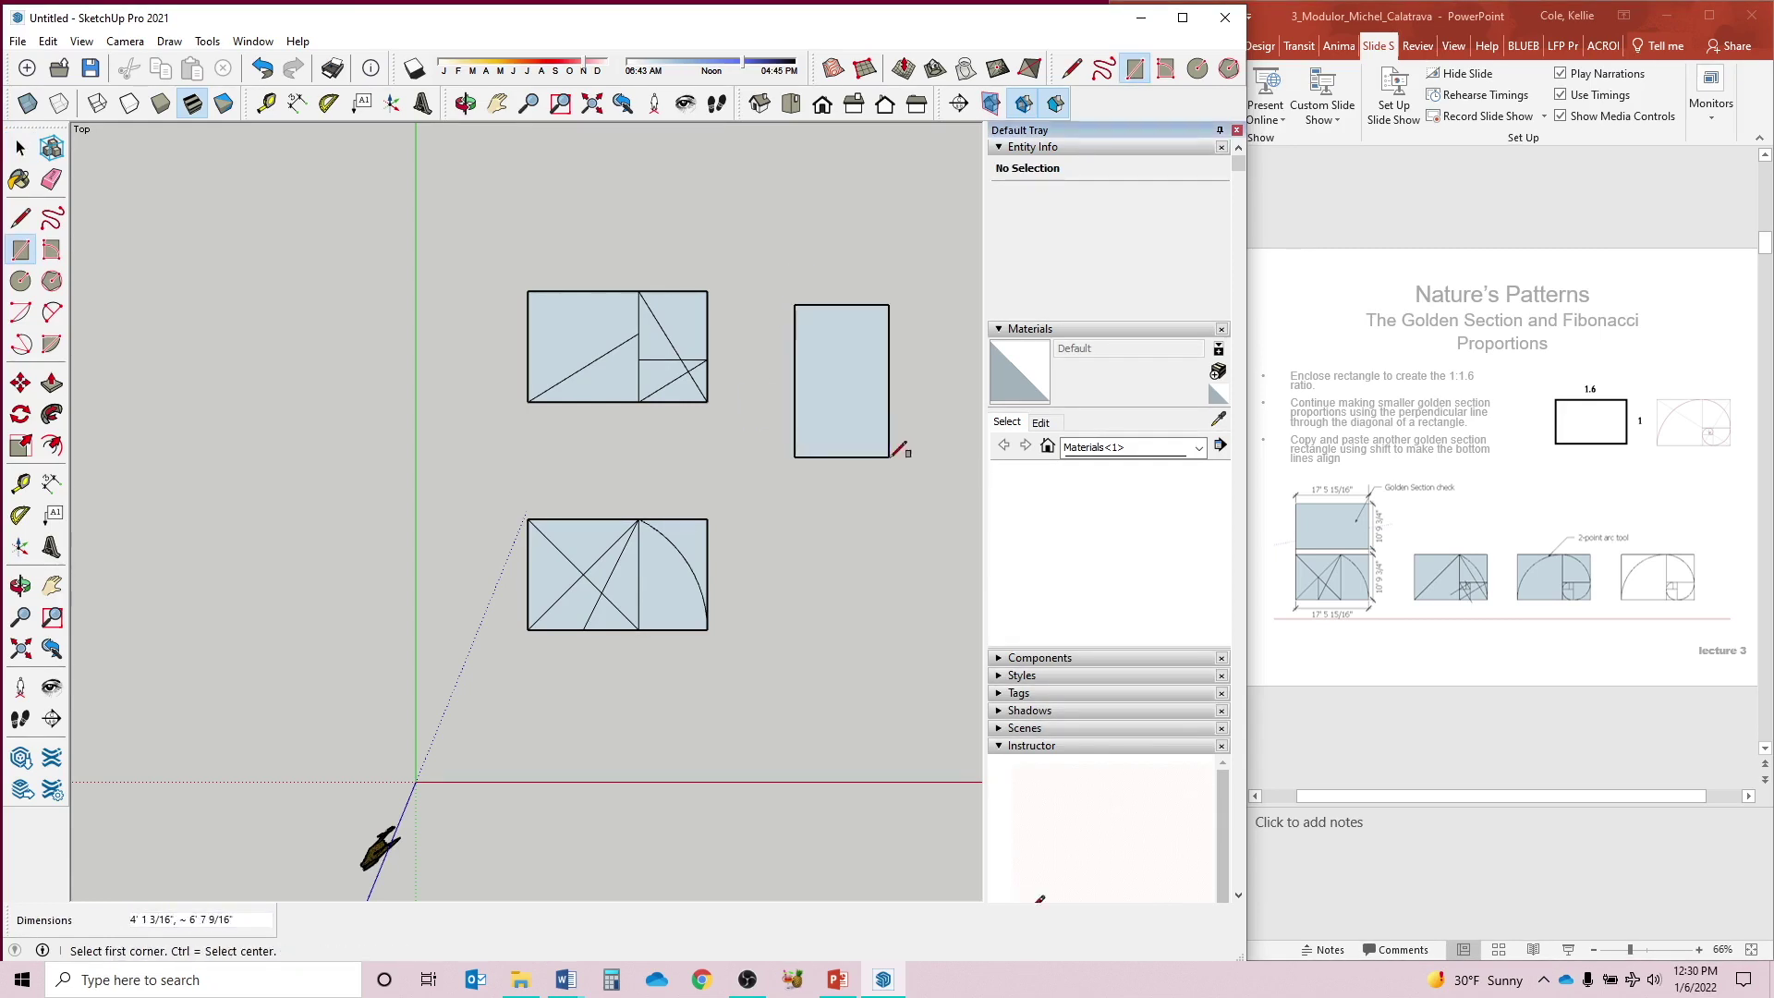
left_click(793, 456)
left_click(856, 359)
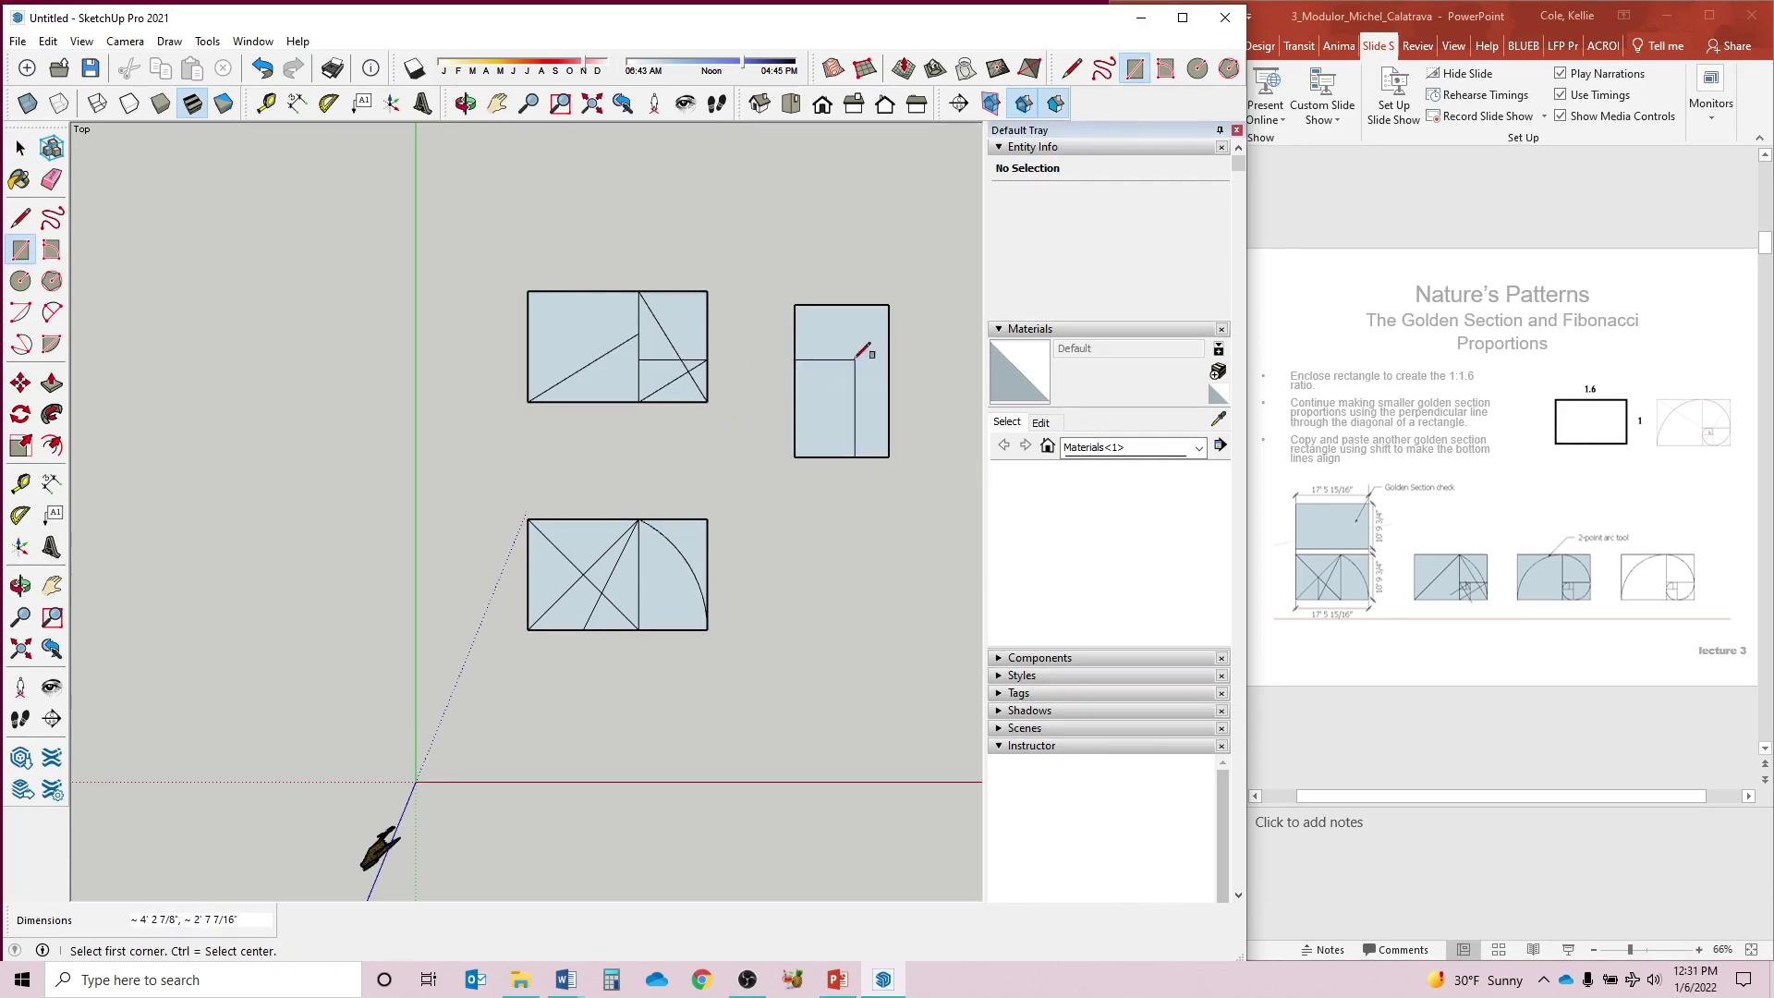
left_click(794, 456)
left_click(833, 396)
- Draw a diagonal through the nested rectangles from their shared lower left corner to the outer rectangle's upper right corner
key("l")
left_click(794, 457)
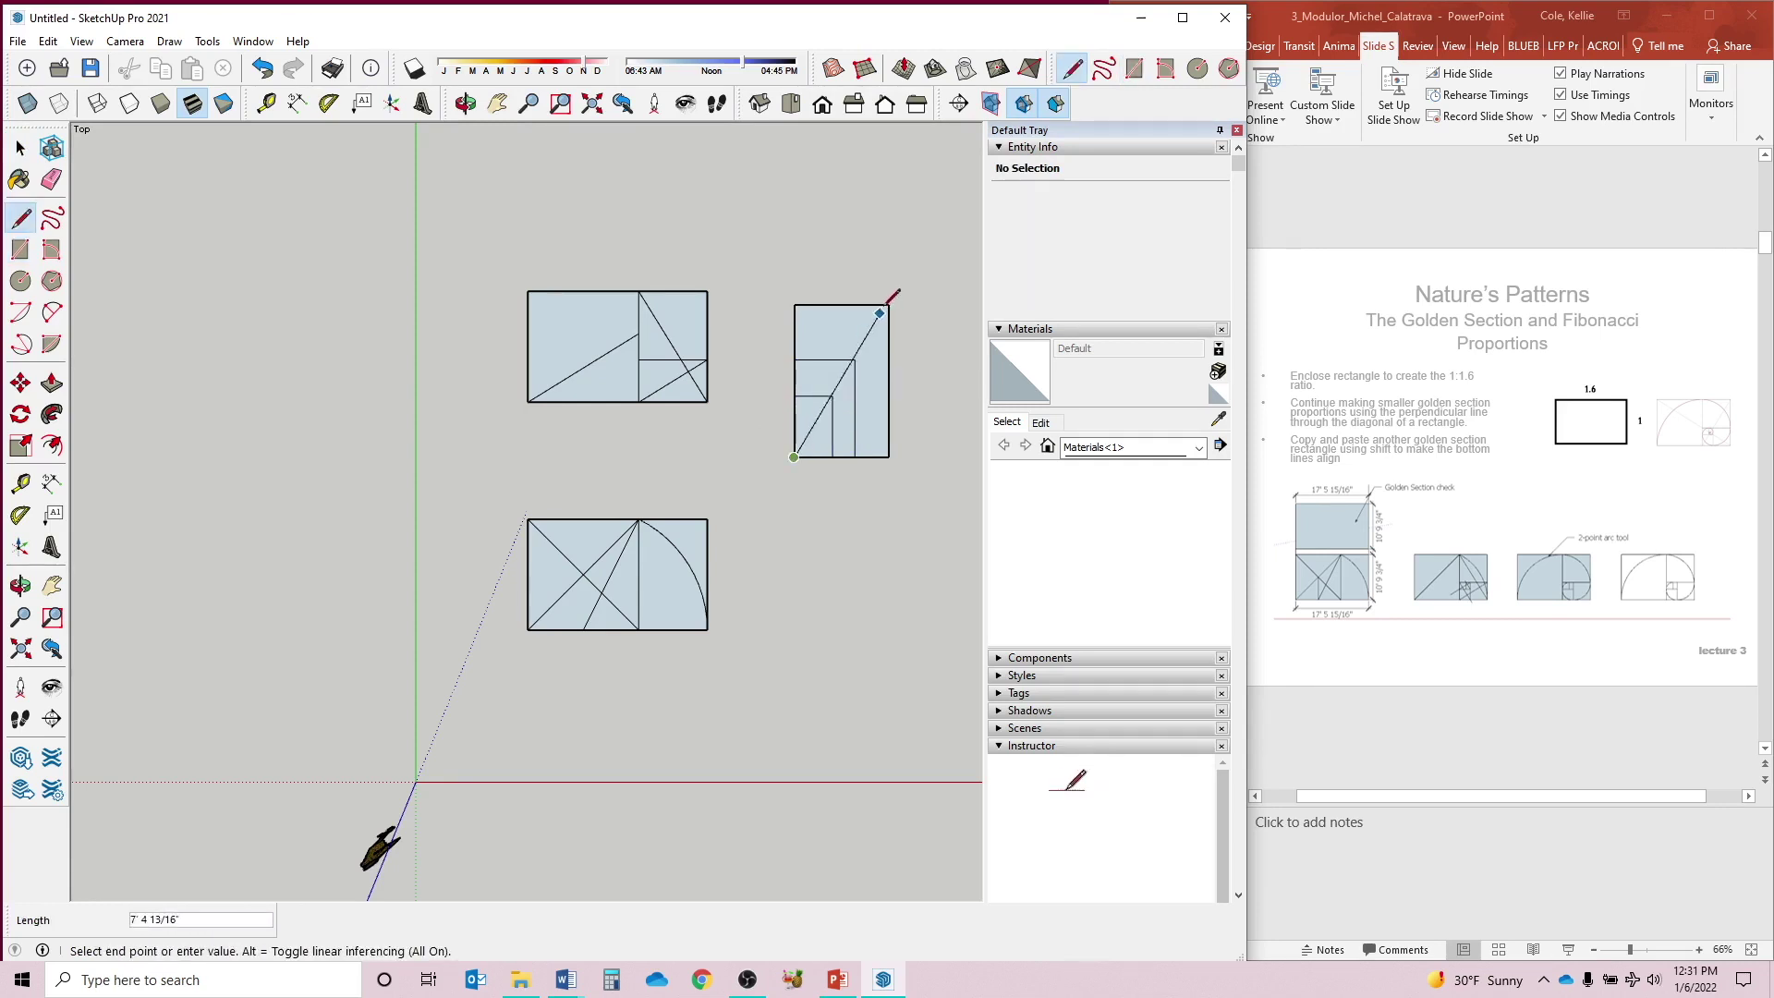
left_click(889, 305)
key("space")
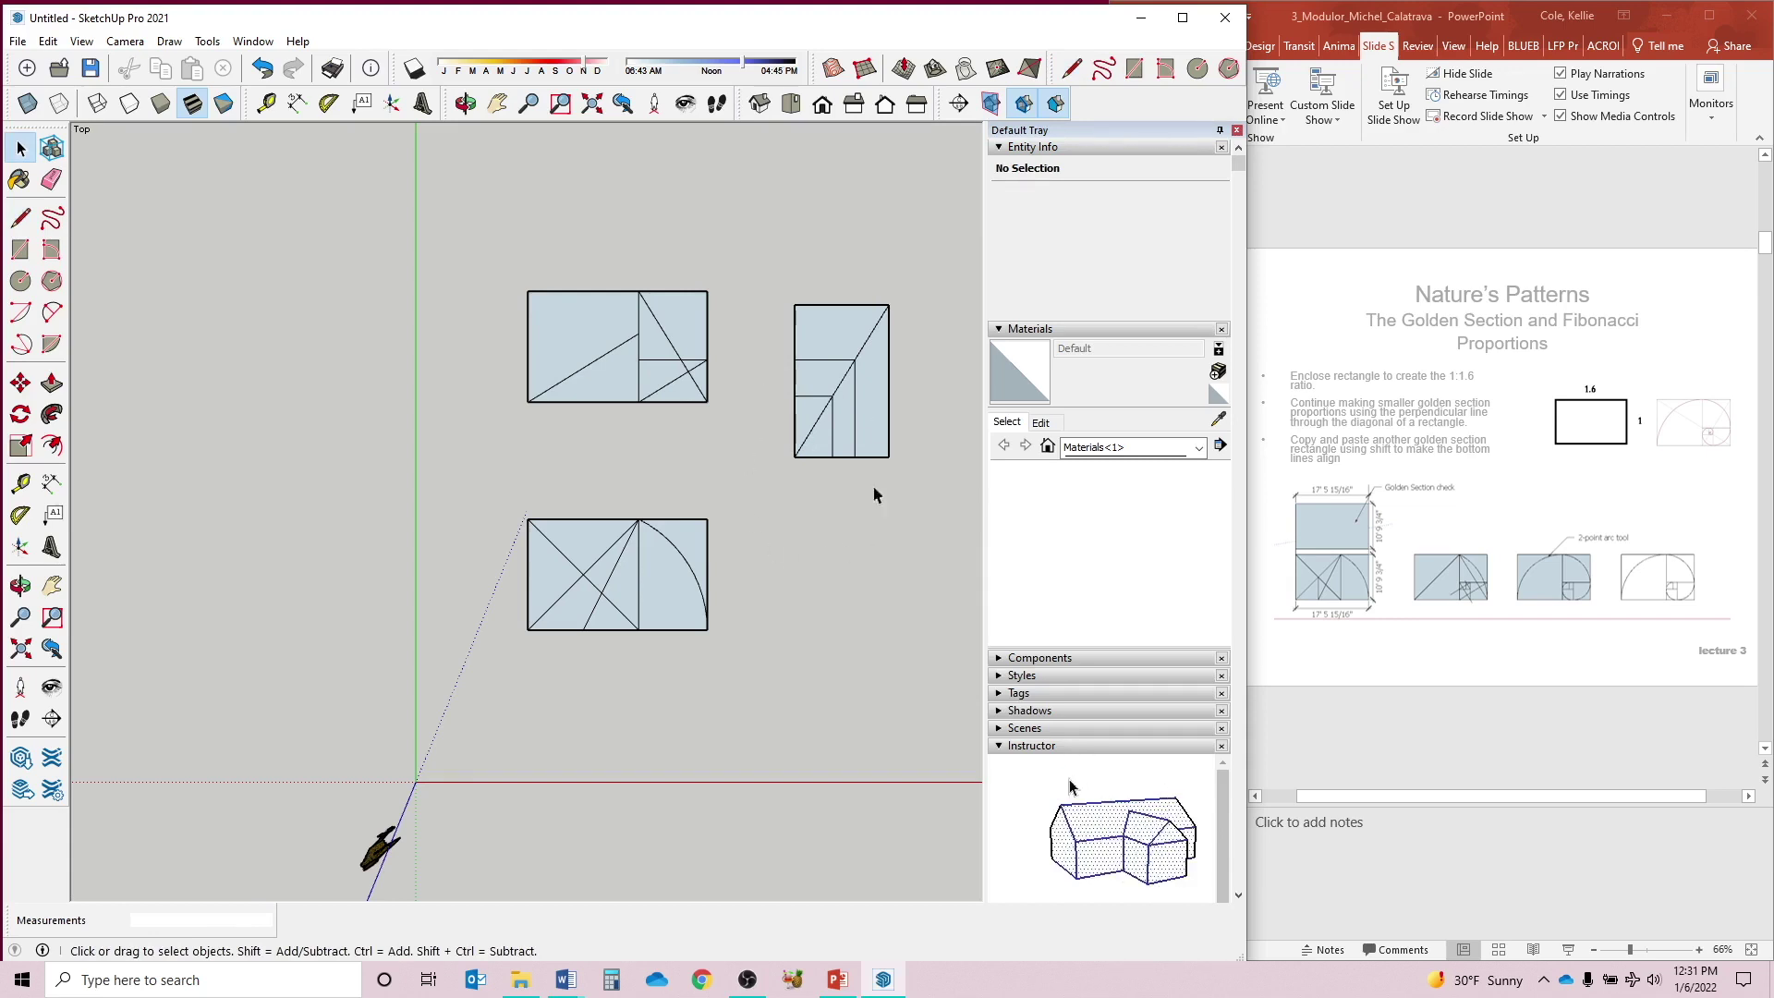
- Highlight the nested rectangles one after another and delete the whole upright demonstration figure
left_click_drag(835, 435, 852, 514)
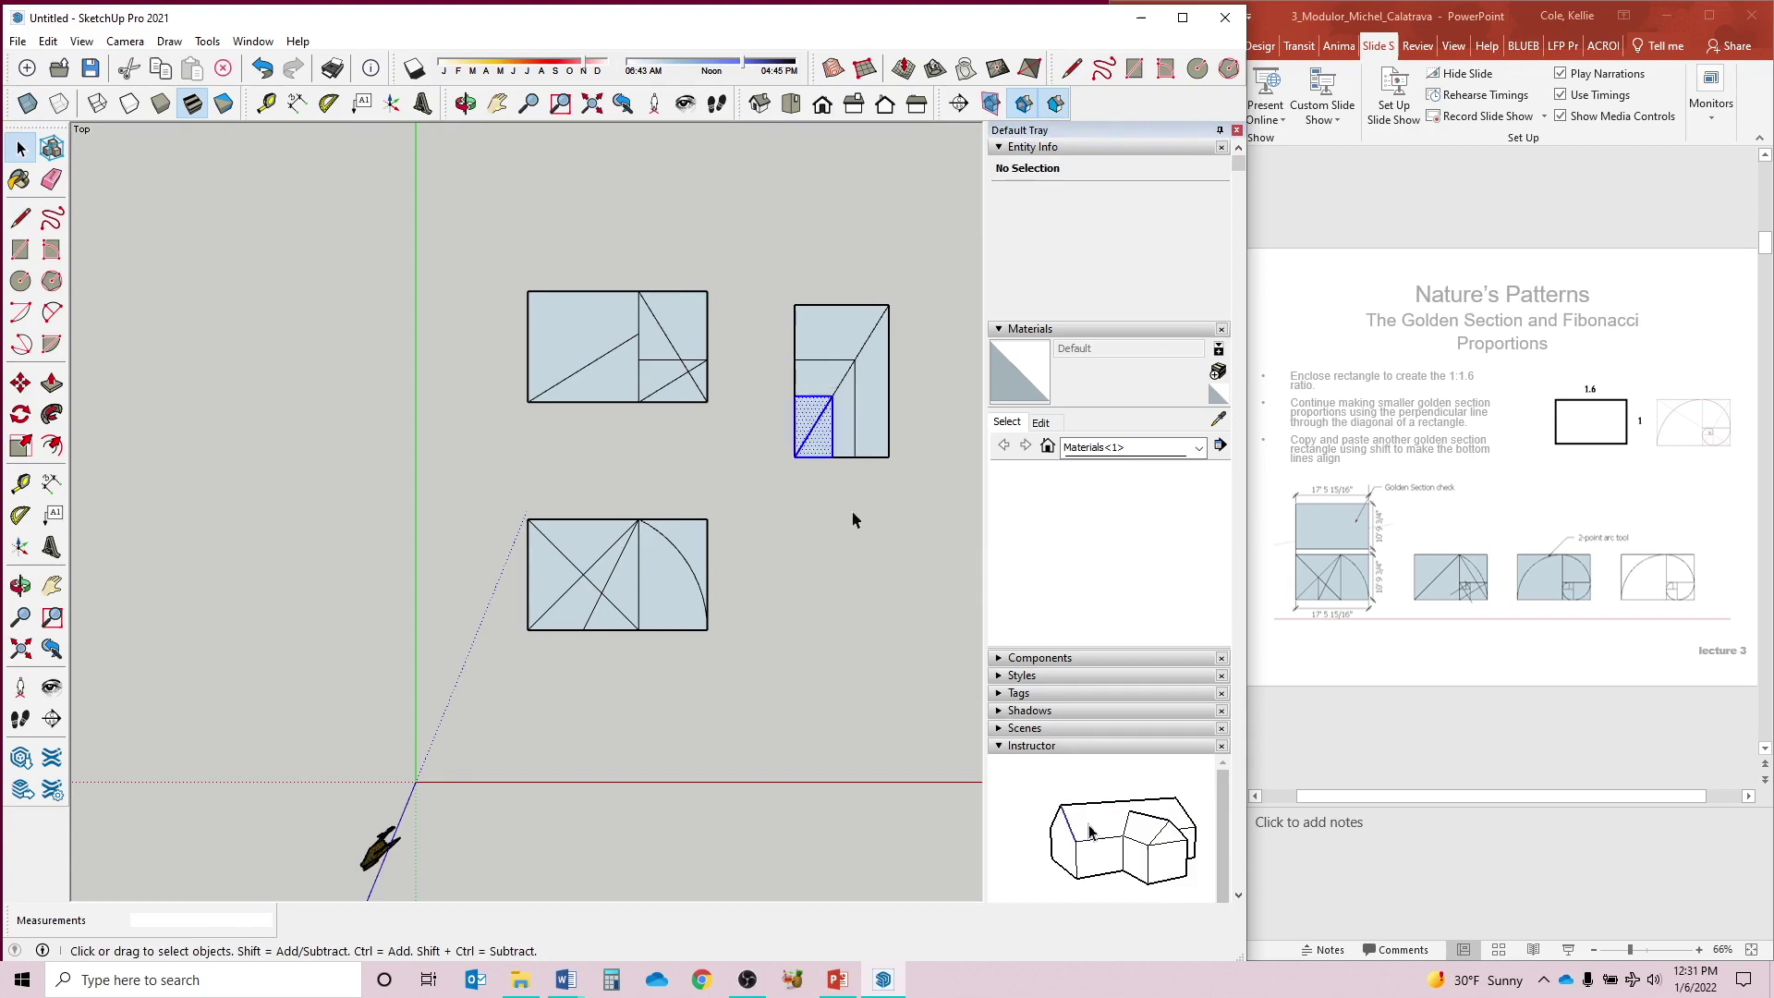
left_click(822, 546)
left_click_drag(780, 354, 871, 534)
left_click(843, 549)
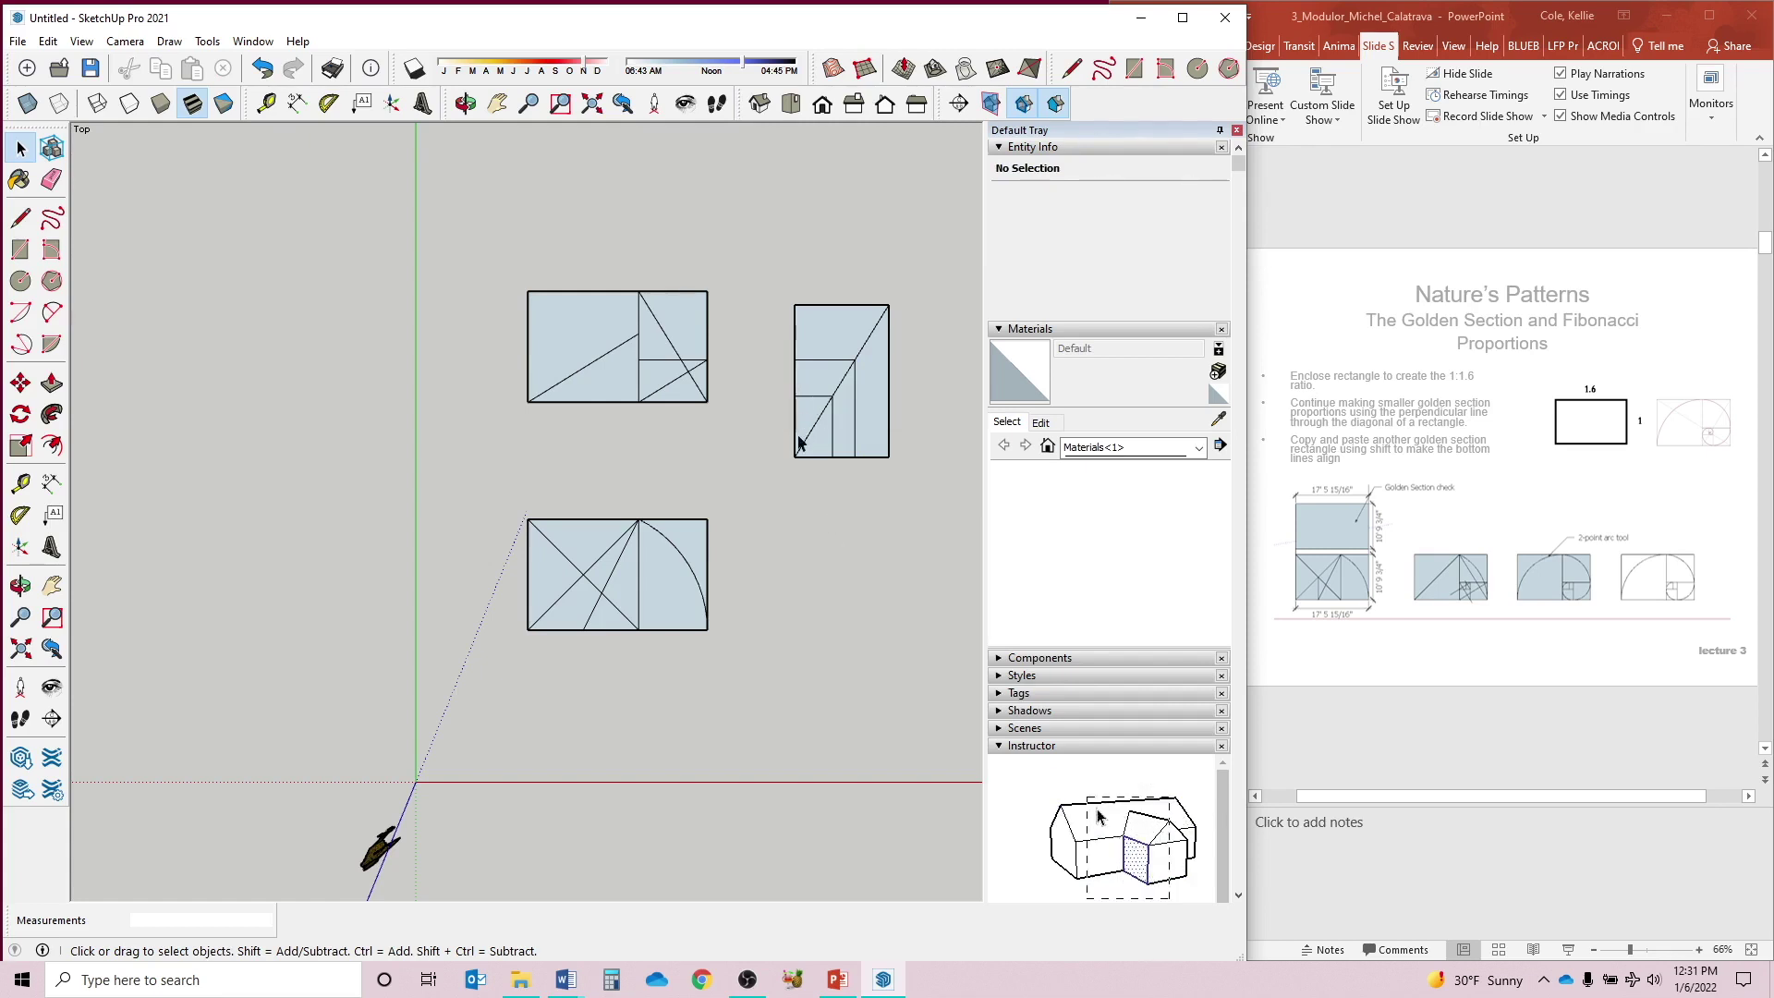
left_click_drag(781, 271, 907, 522)
key("Delete")
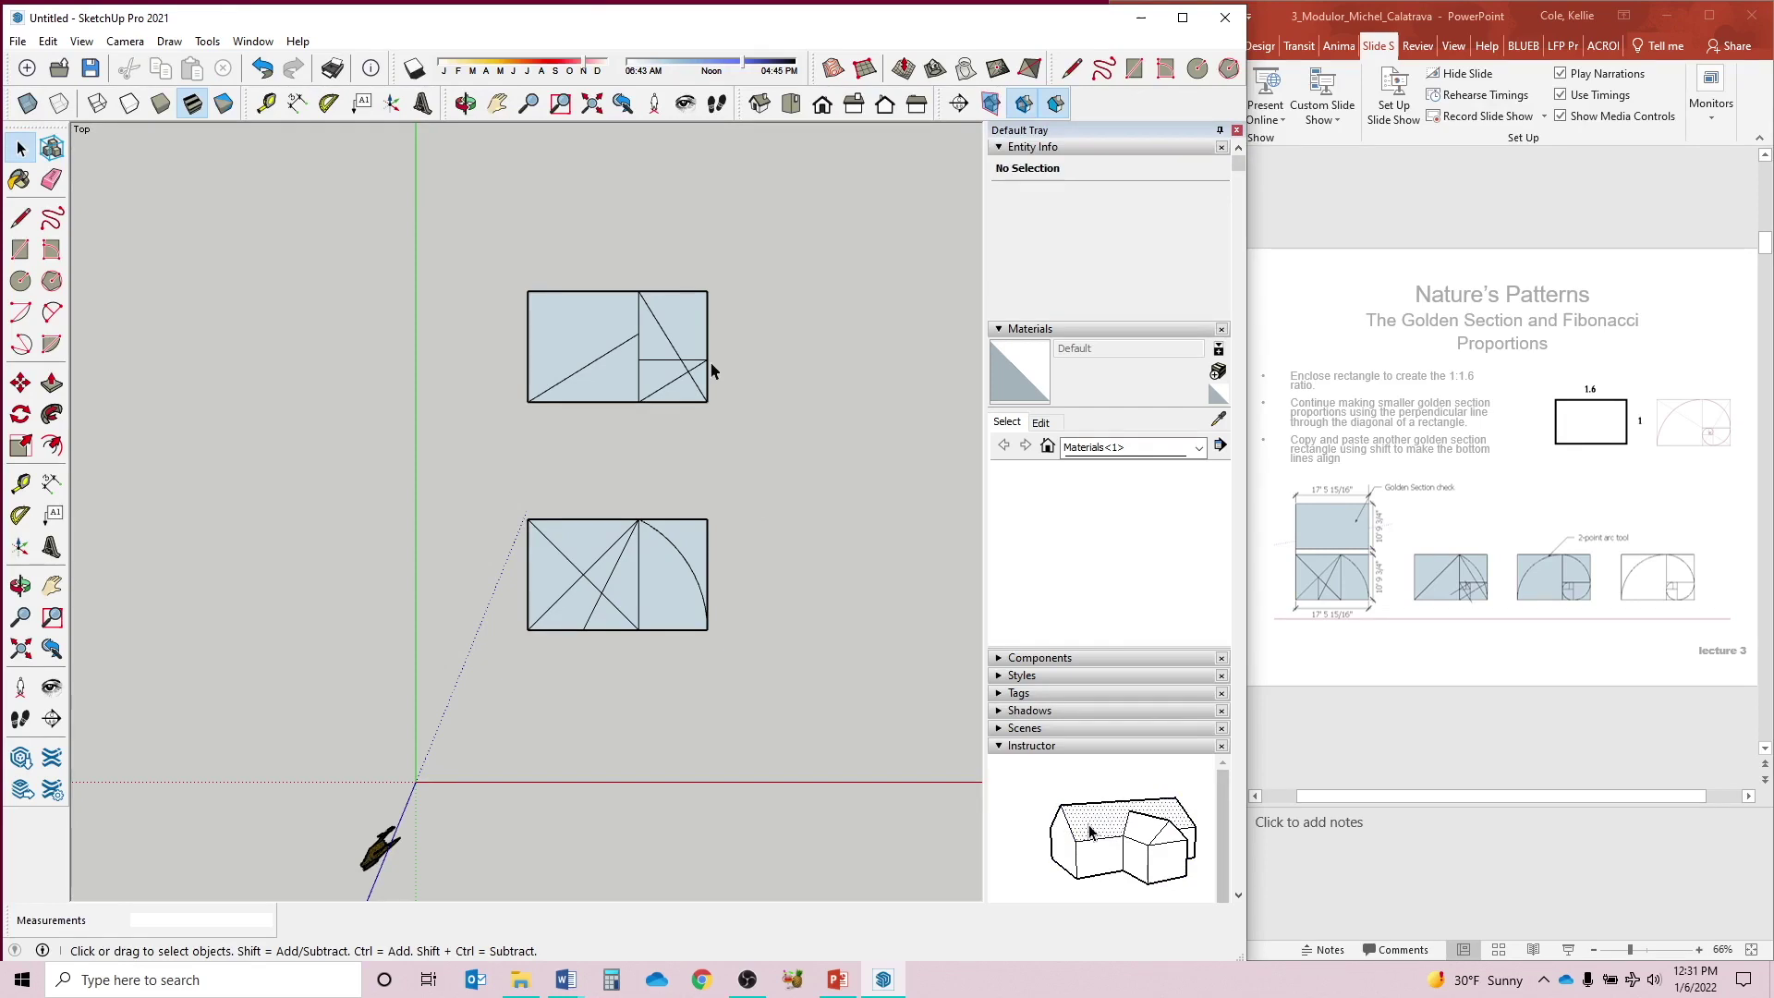
- Erase the parts of the second diagonal that extend below the horizontal dividing line
key("e")
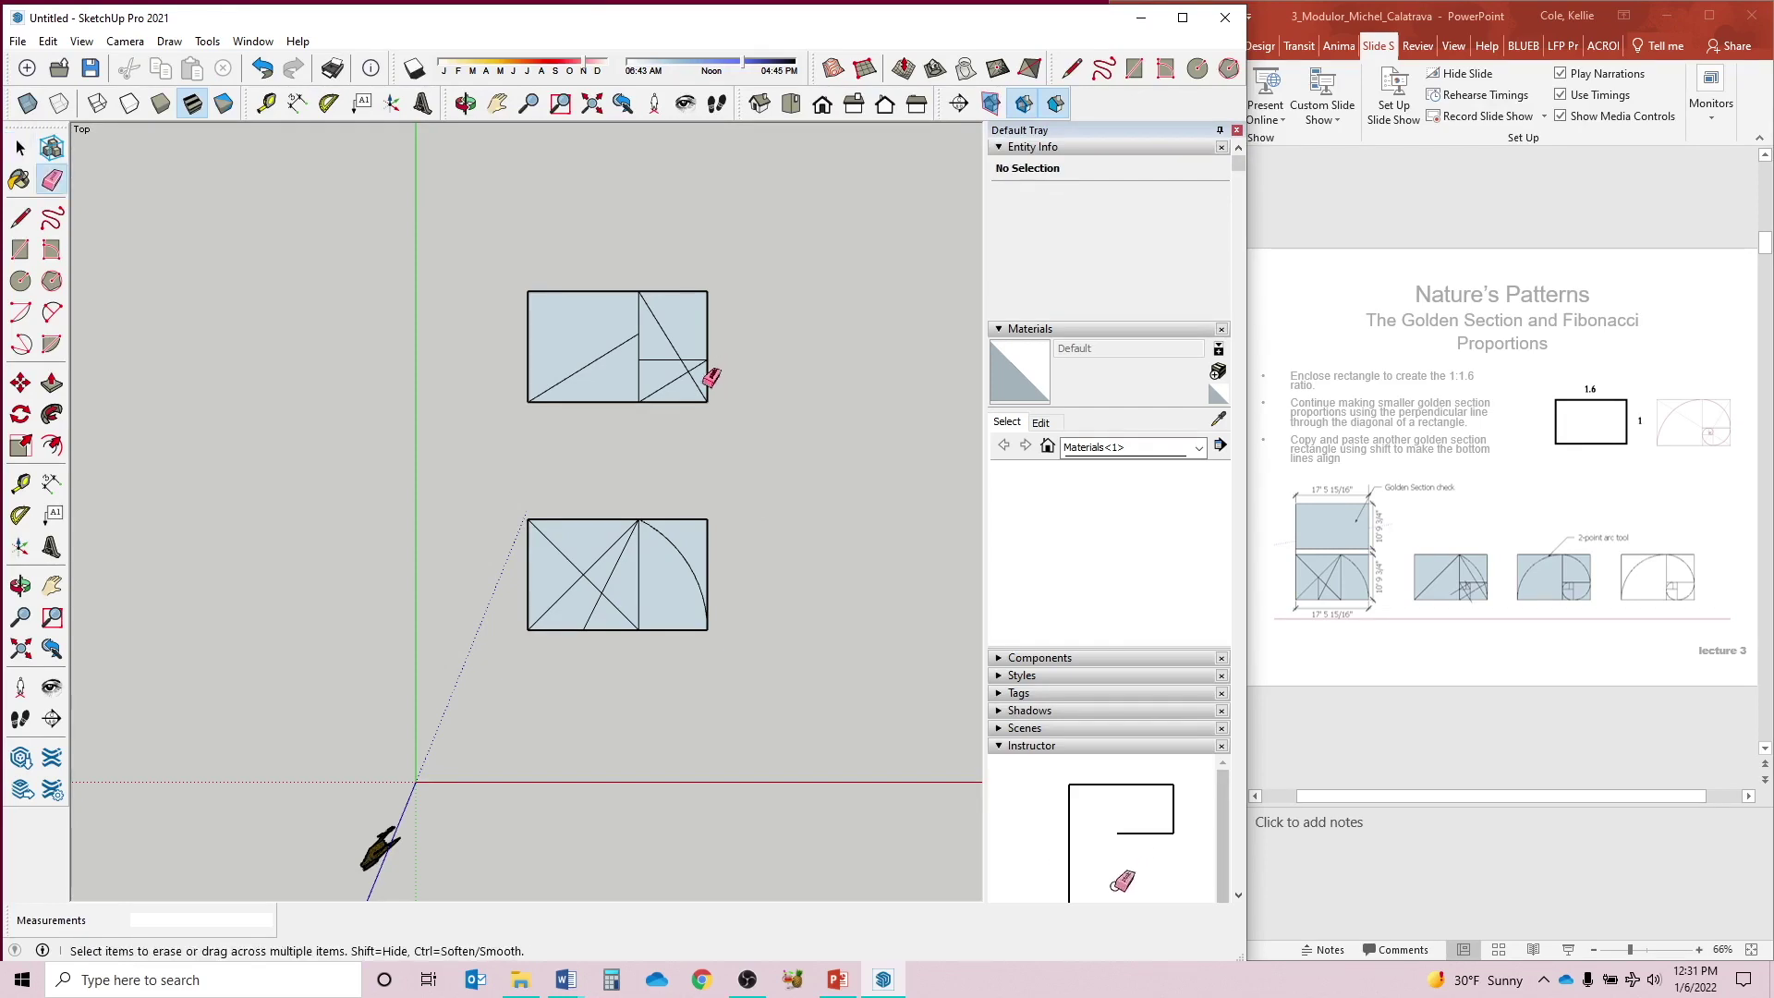
left_click(702, 381)
scroll(693, 365, "up", 5)
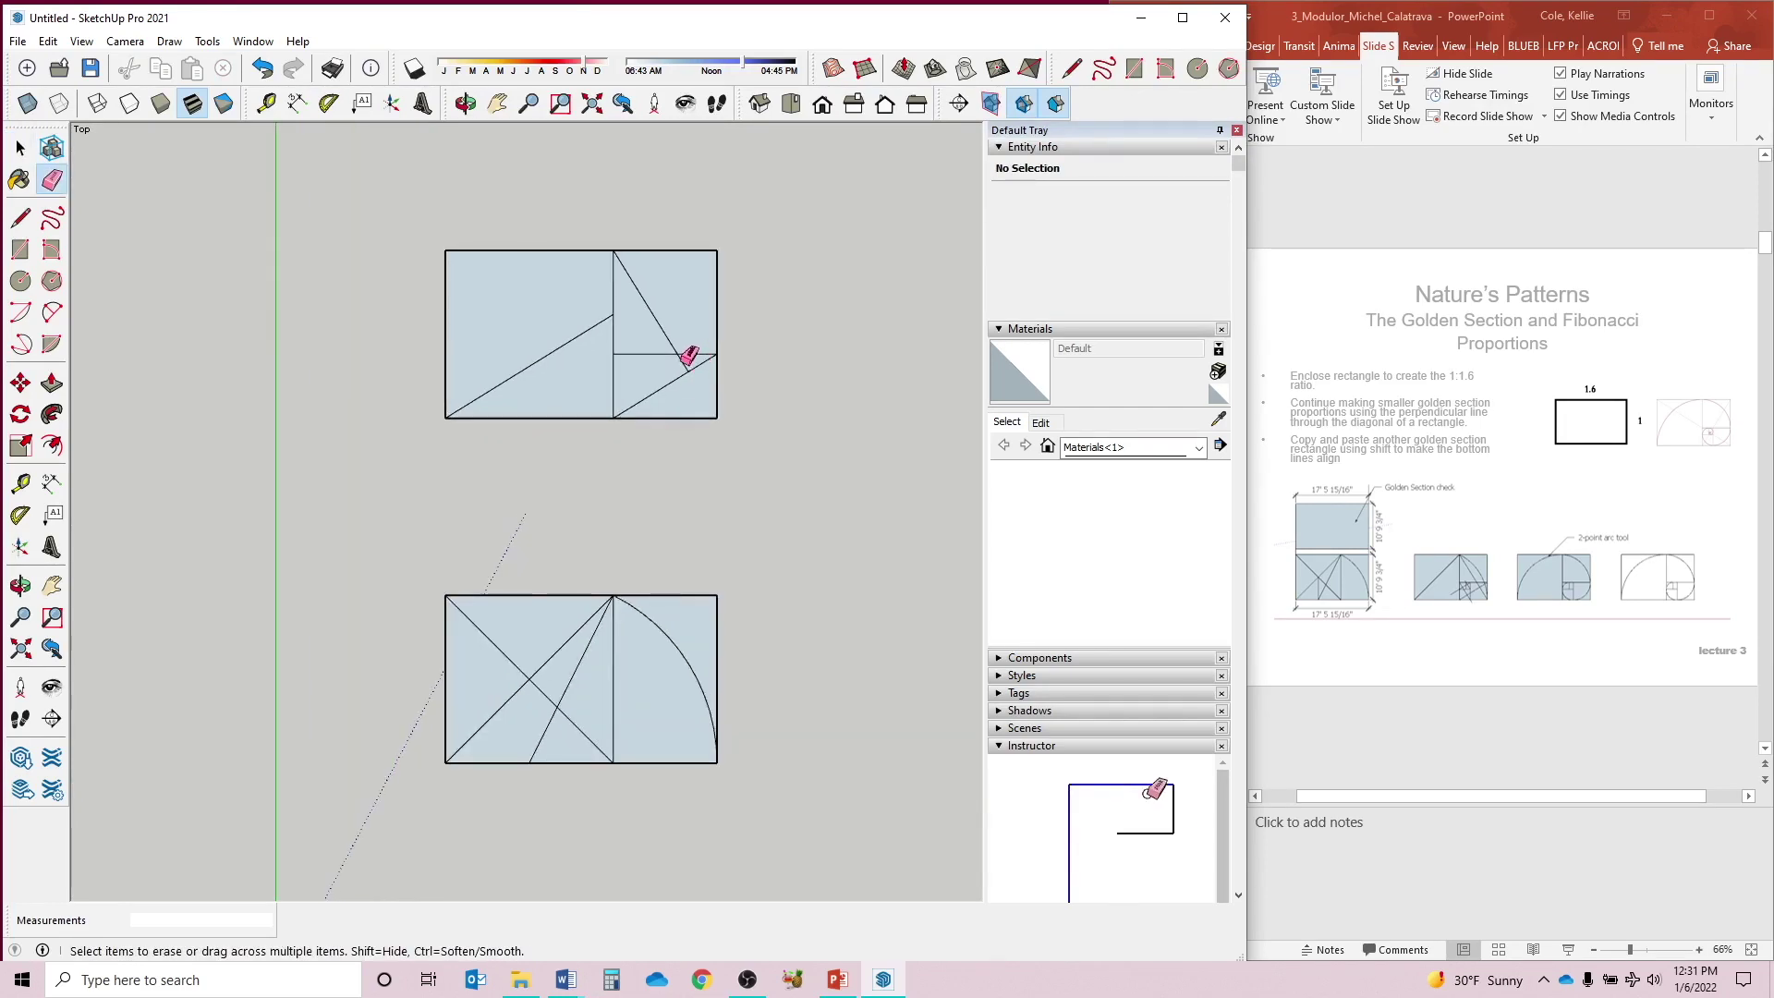
left_click(688, 367)
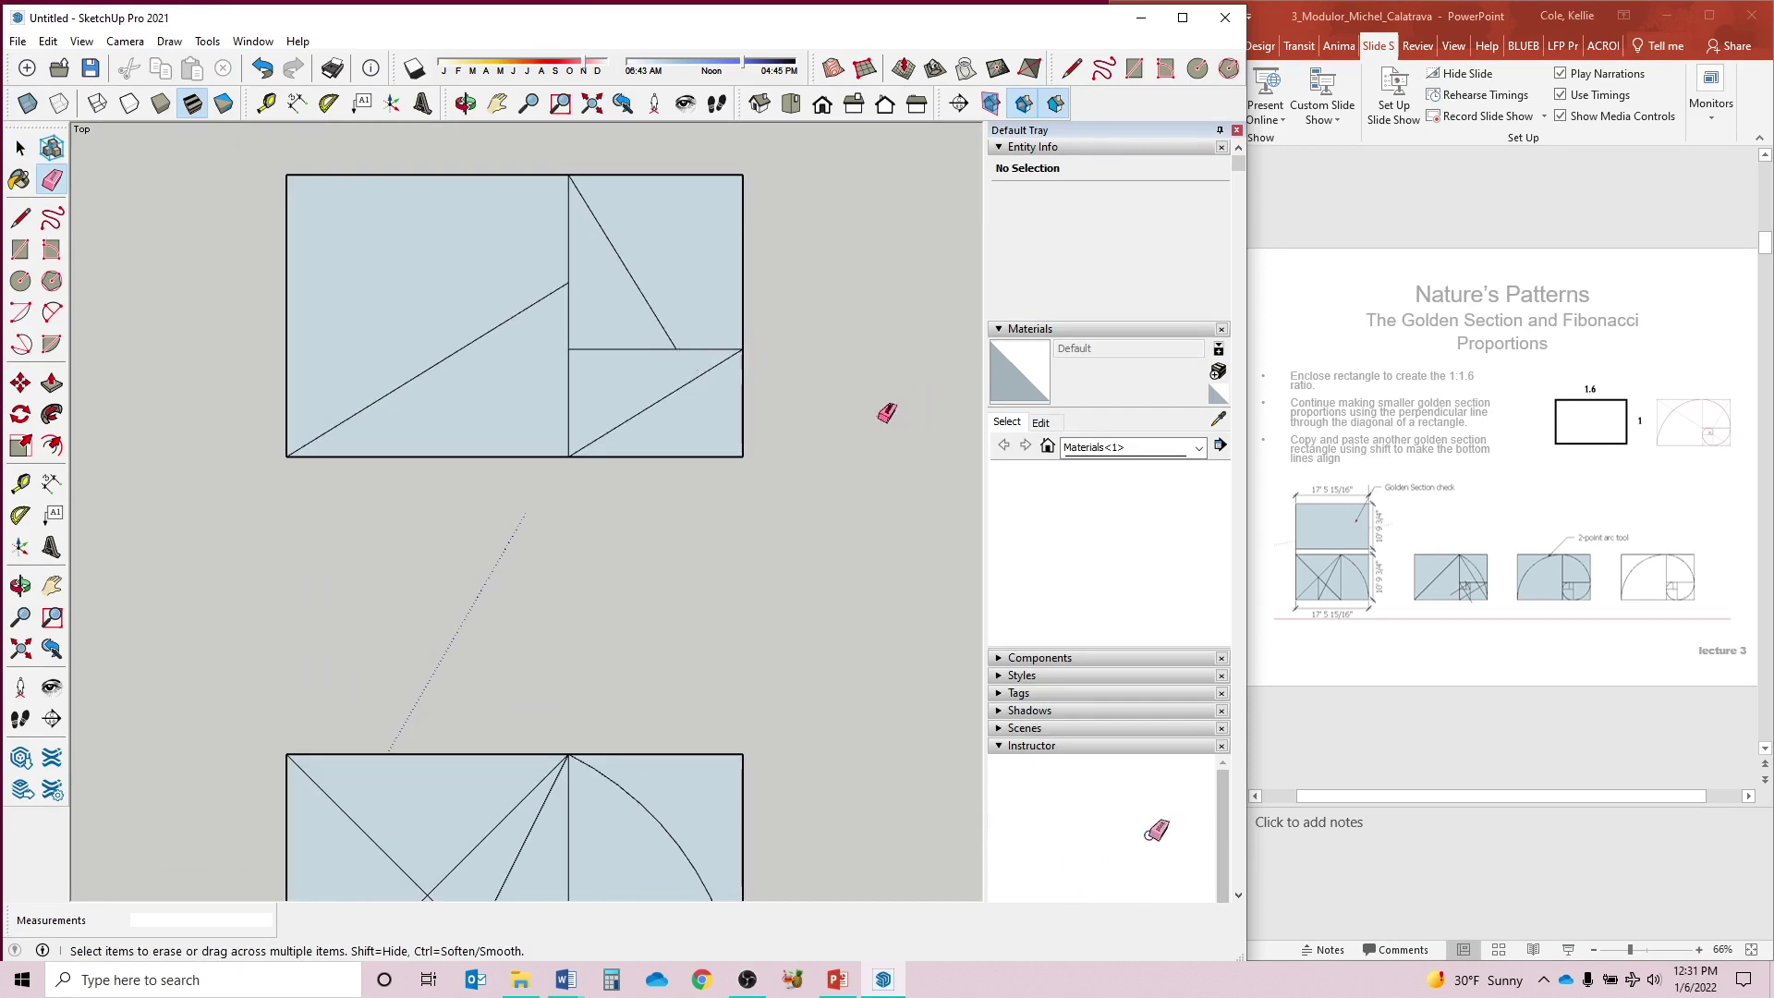
- Draw a line from the horizontal divider's left end perpendicular through the small diagonal to the bottom edge, and a vertical from there up to the divider
key("l")
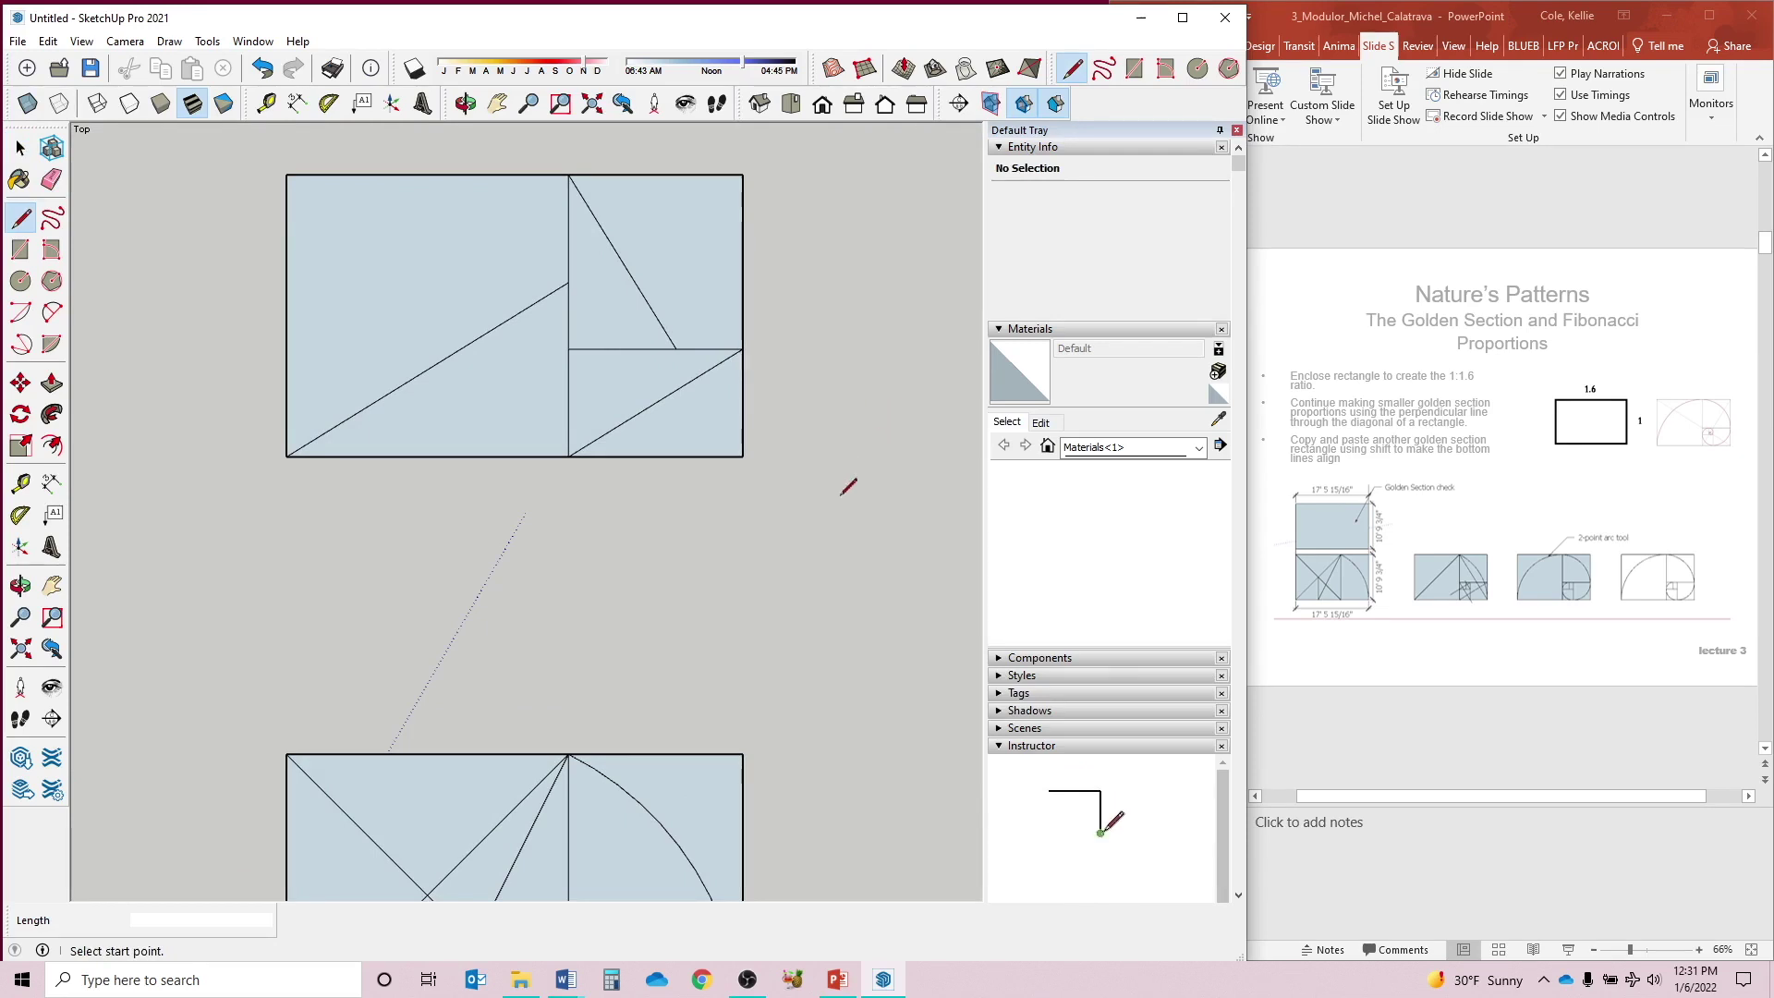
left_click(568, 349)
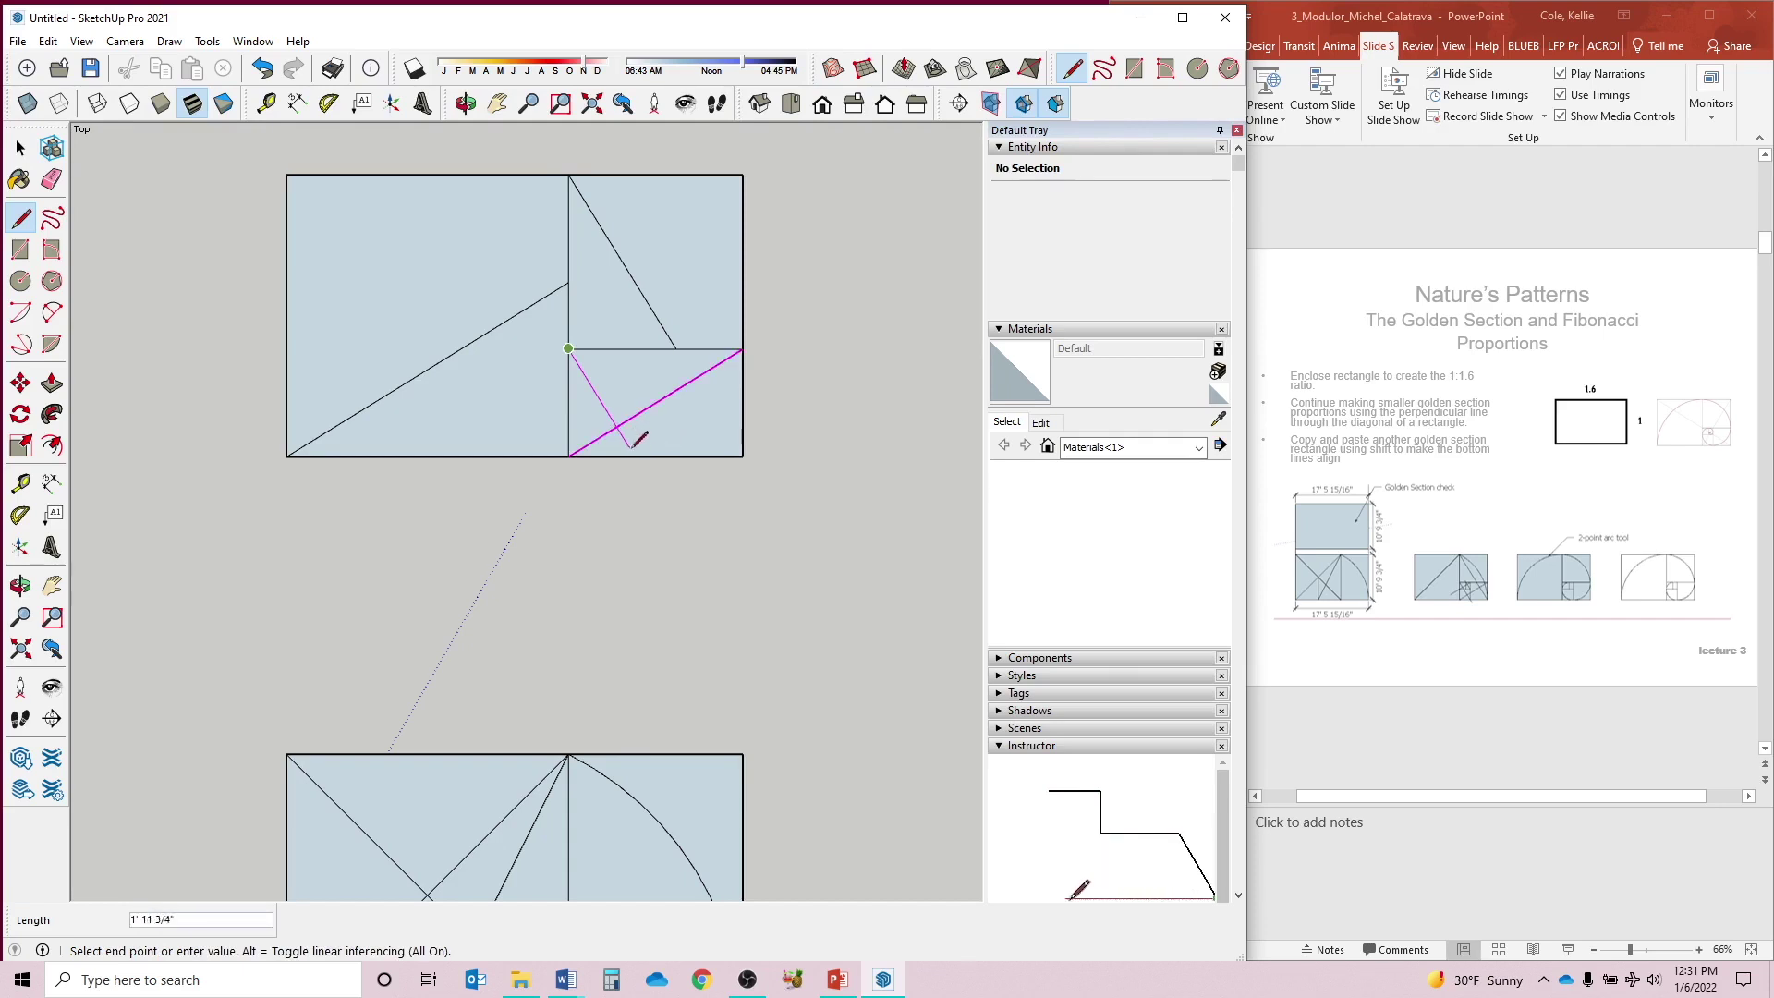
left_click(635, 456)
left_click(635, 456)
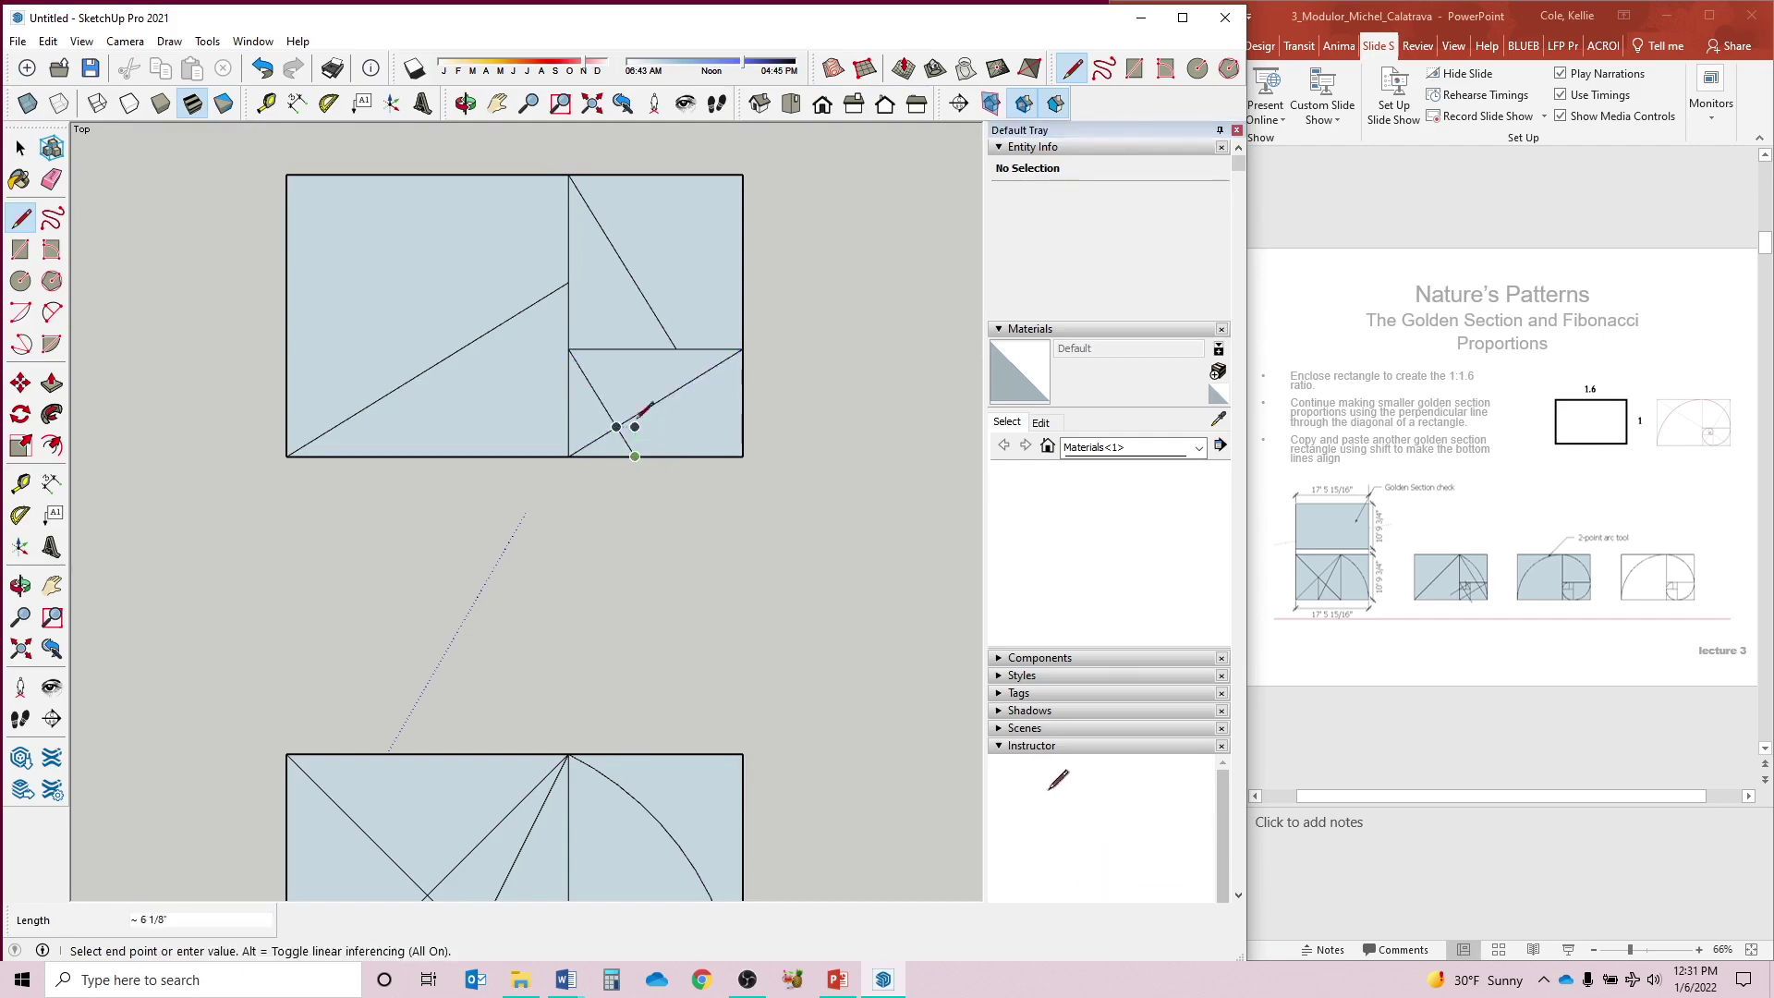
left_click(634, 349)
key("space")
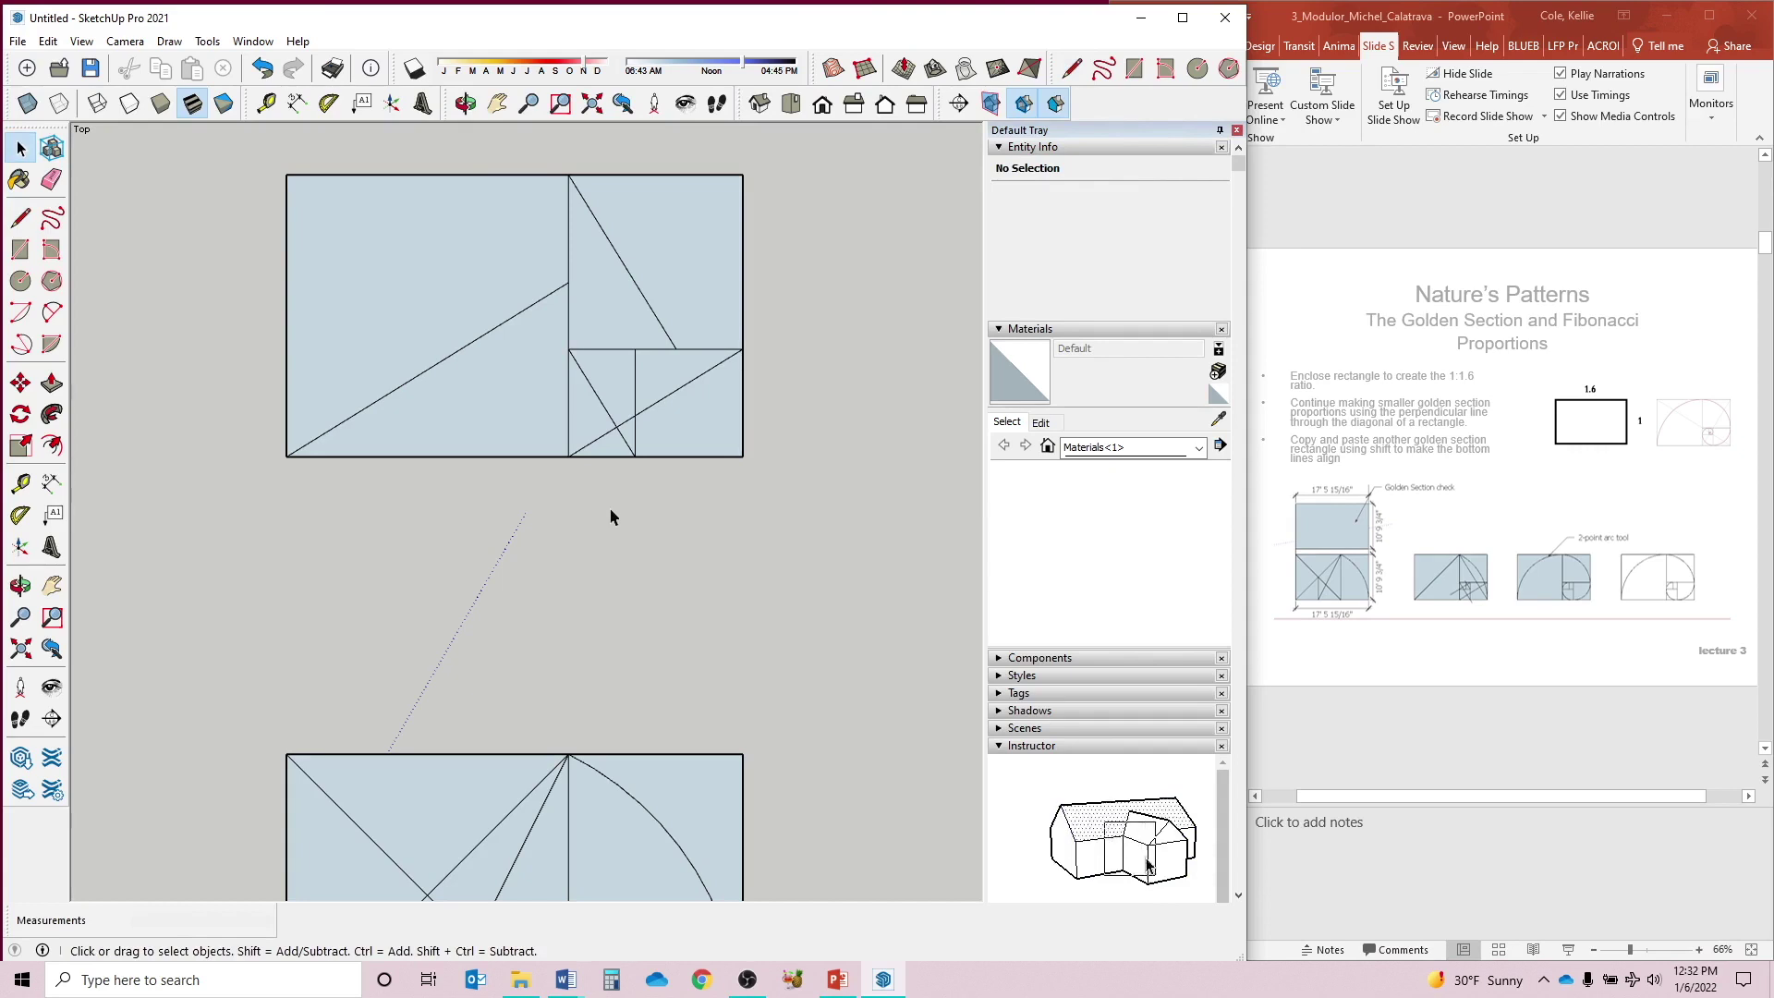
- Erase the three larger leftover diagonals in the upper rectangle, keeping only the diagonal of the smallest subdivision
key("e")
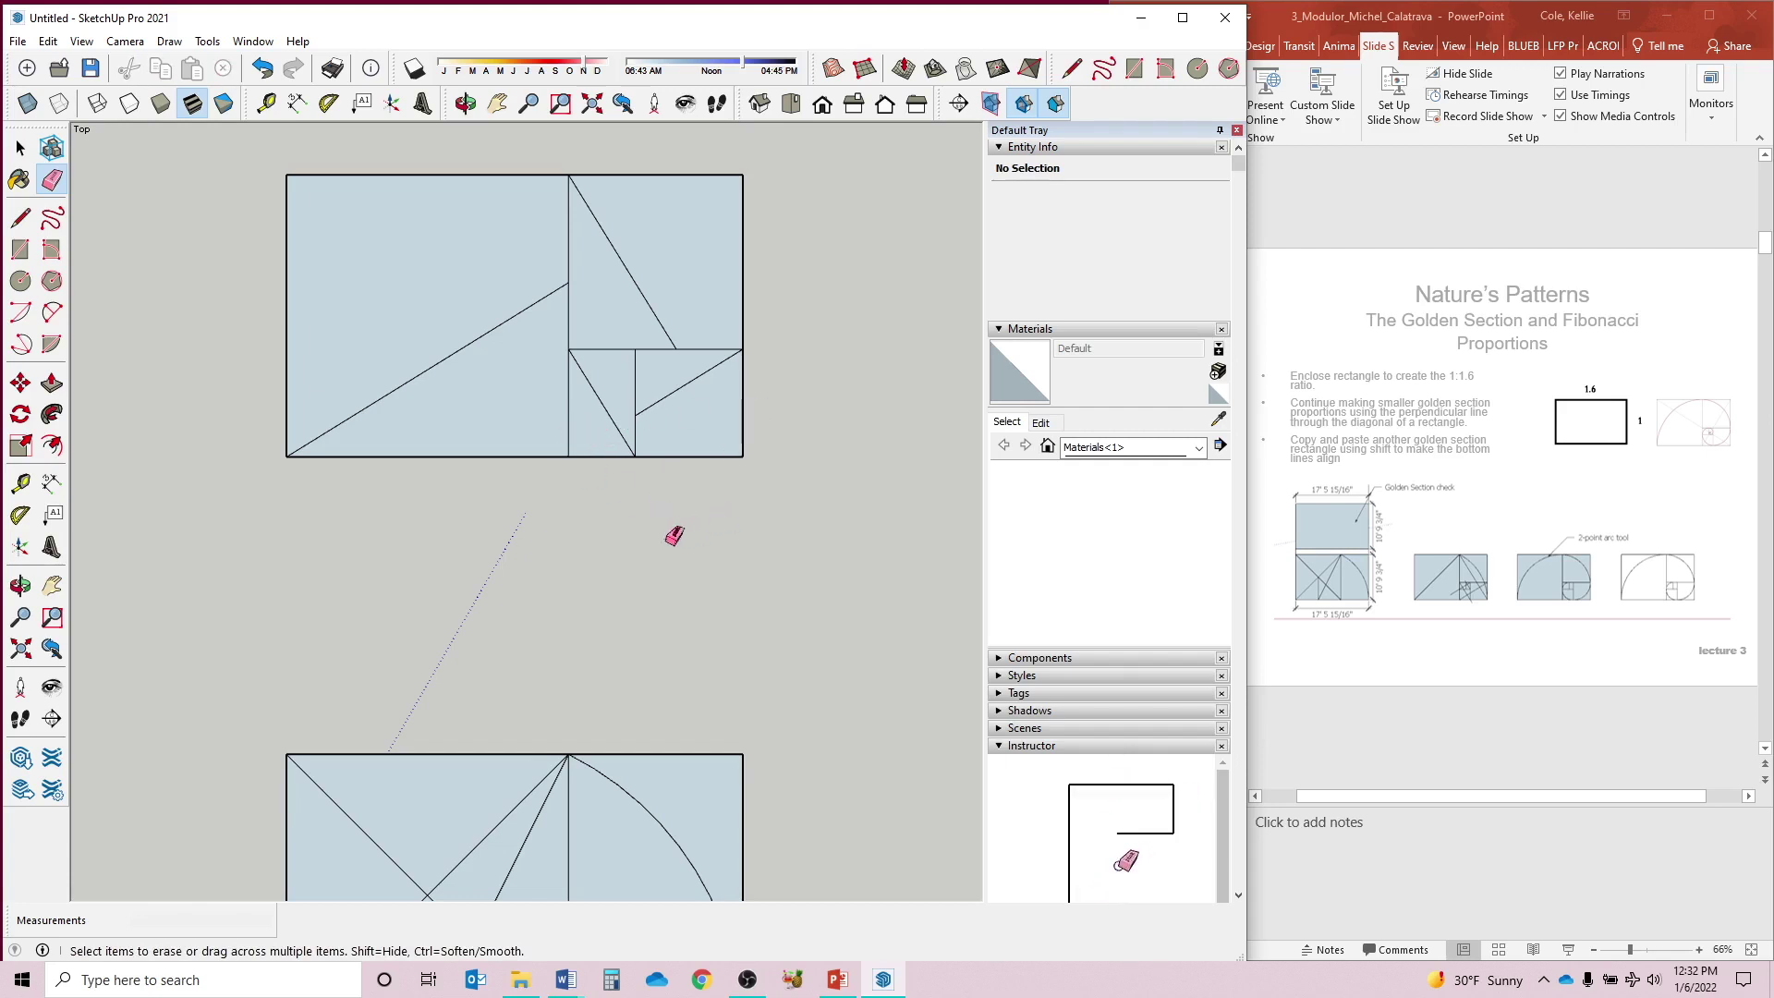
left_click(525, 311)
left_click(677, 388)
left_click(647, 290)
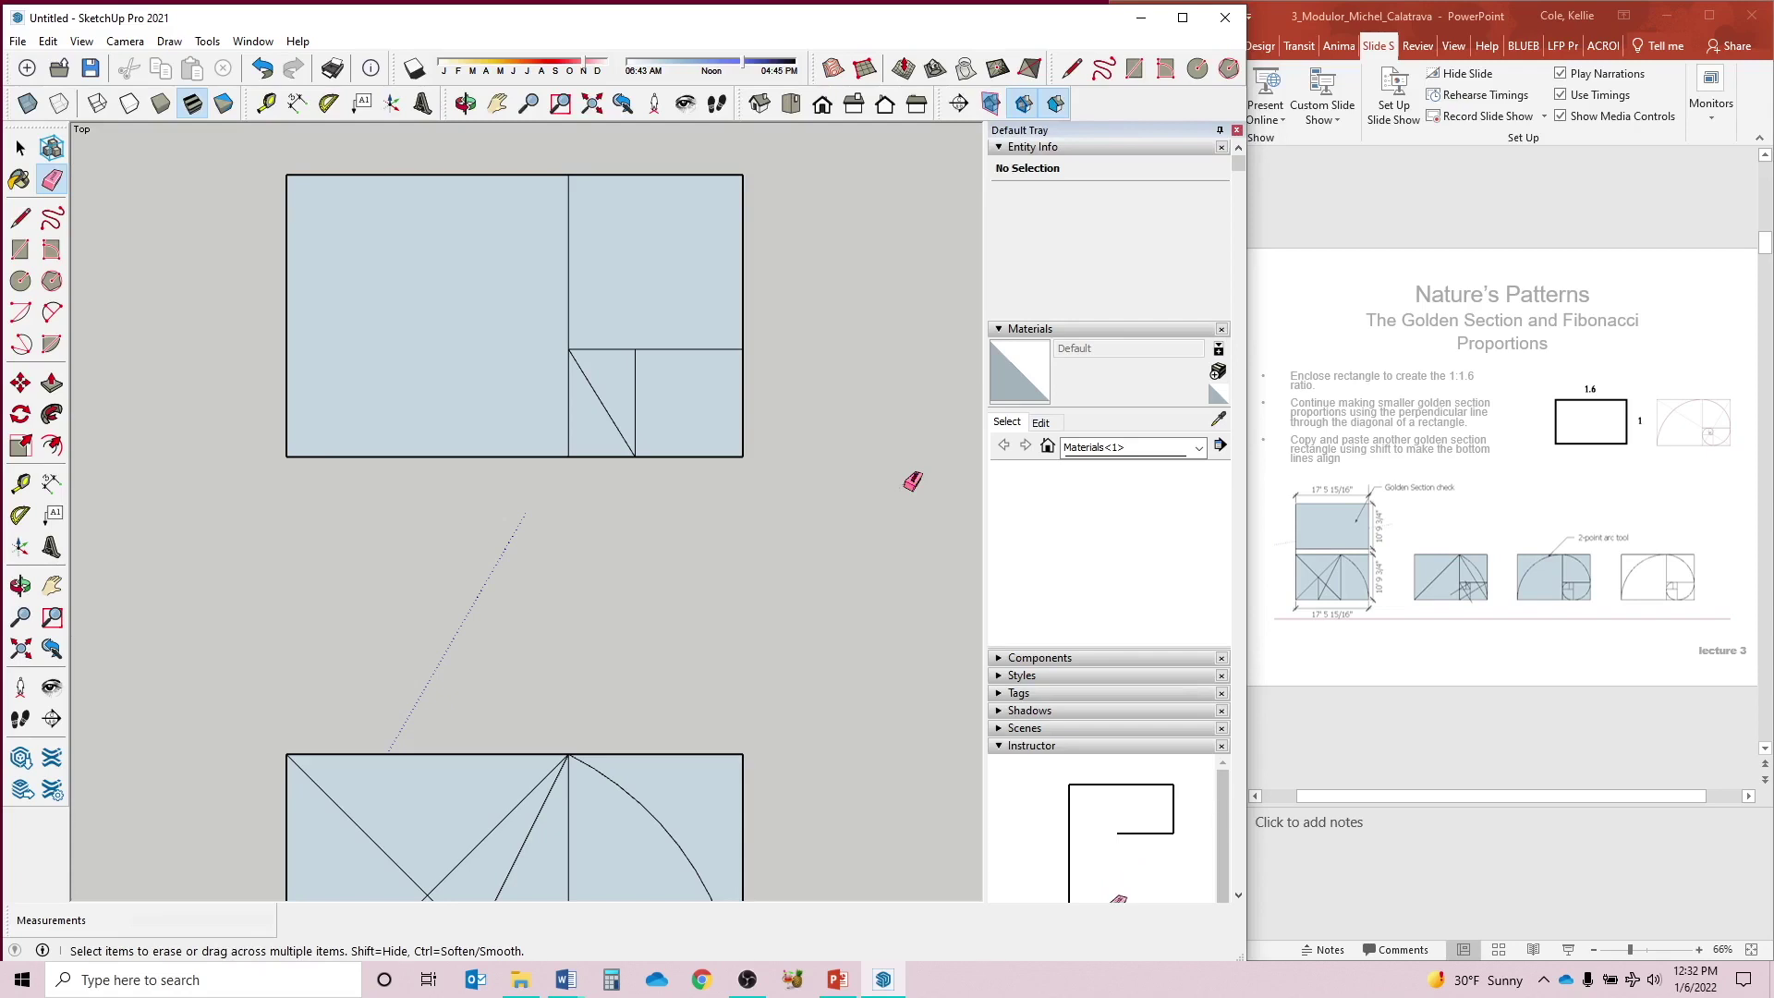
- Draw a line from the smallest subdivision's upper-right corner perpendicular through its diagonal to the opposite vertical, and a horizontal back across from there
key("l")
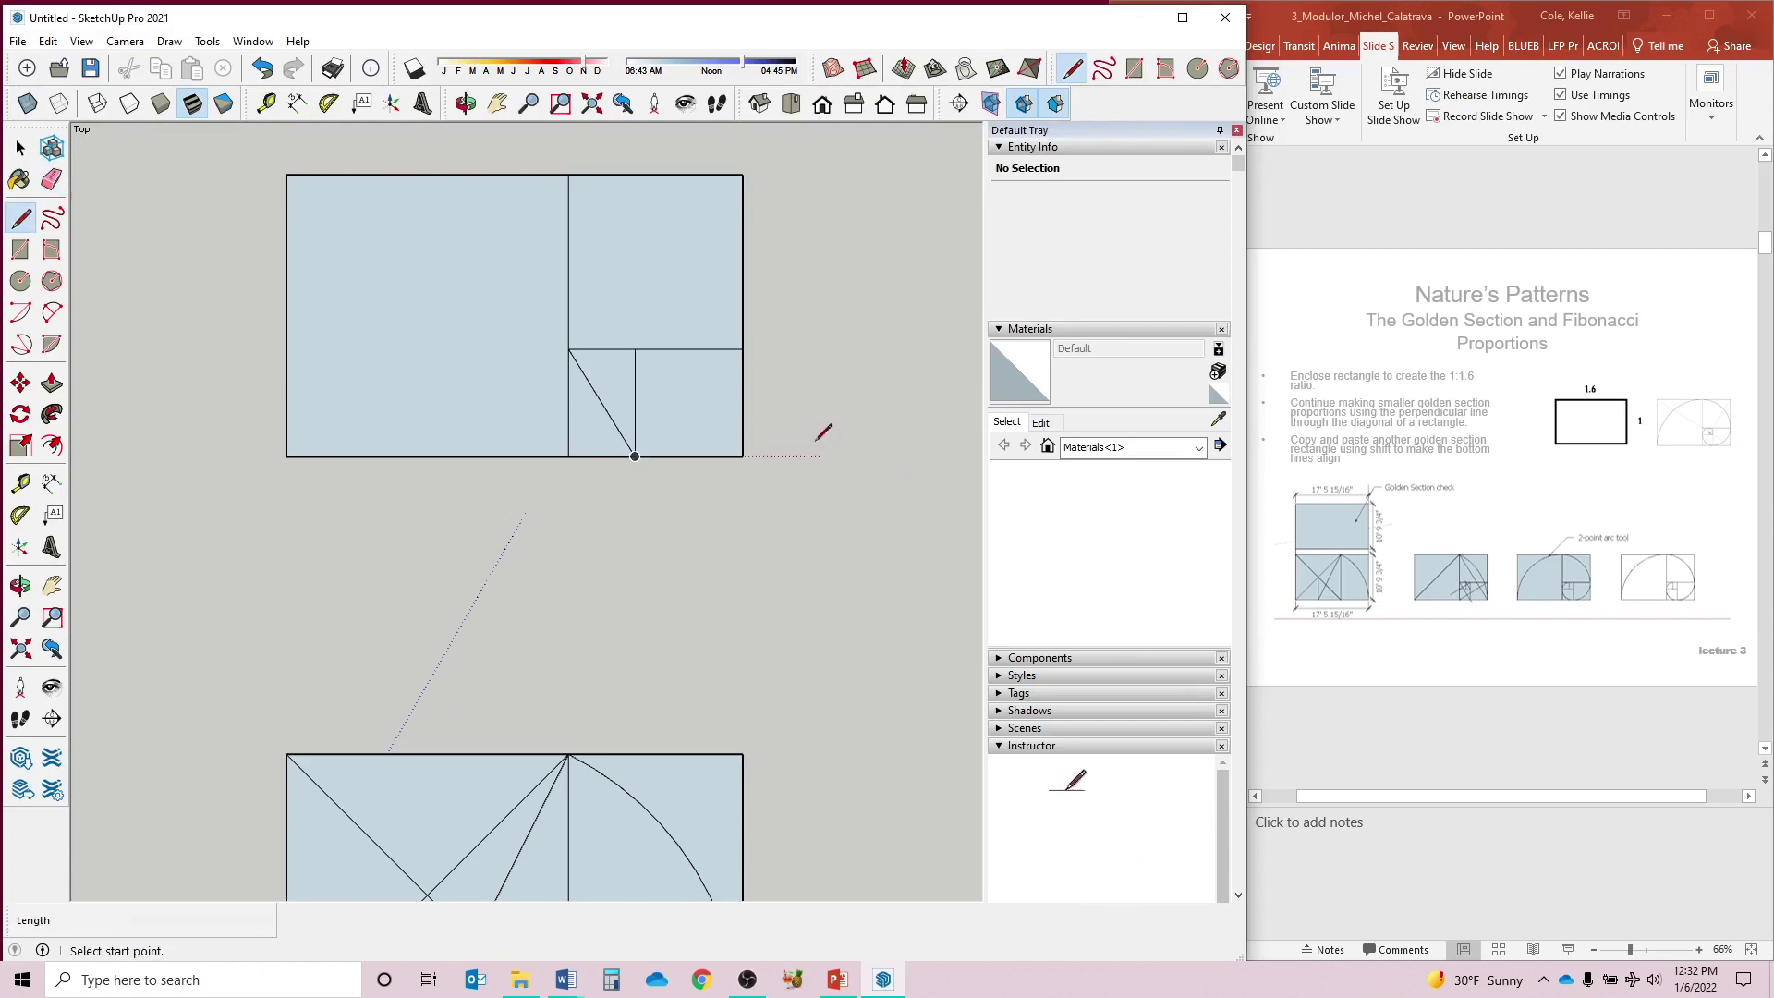
left_click(635, 349)
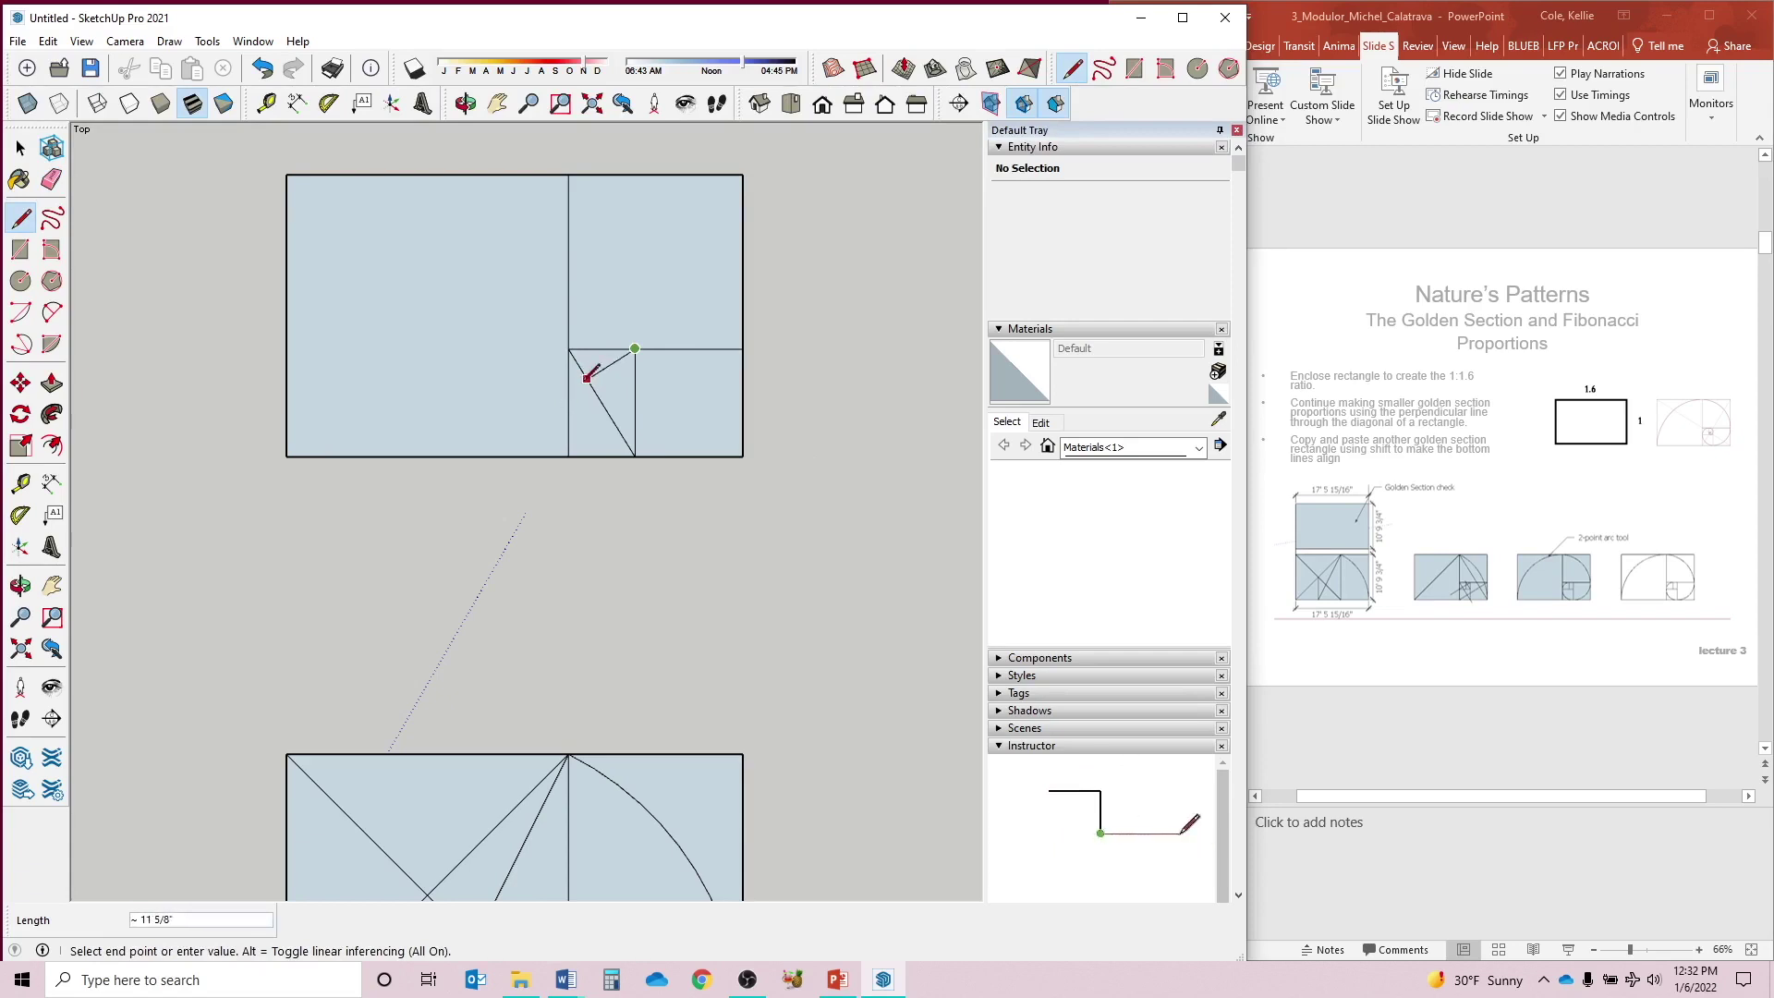
left_click(568, 389)
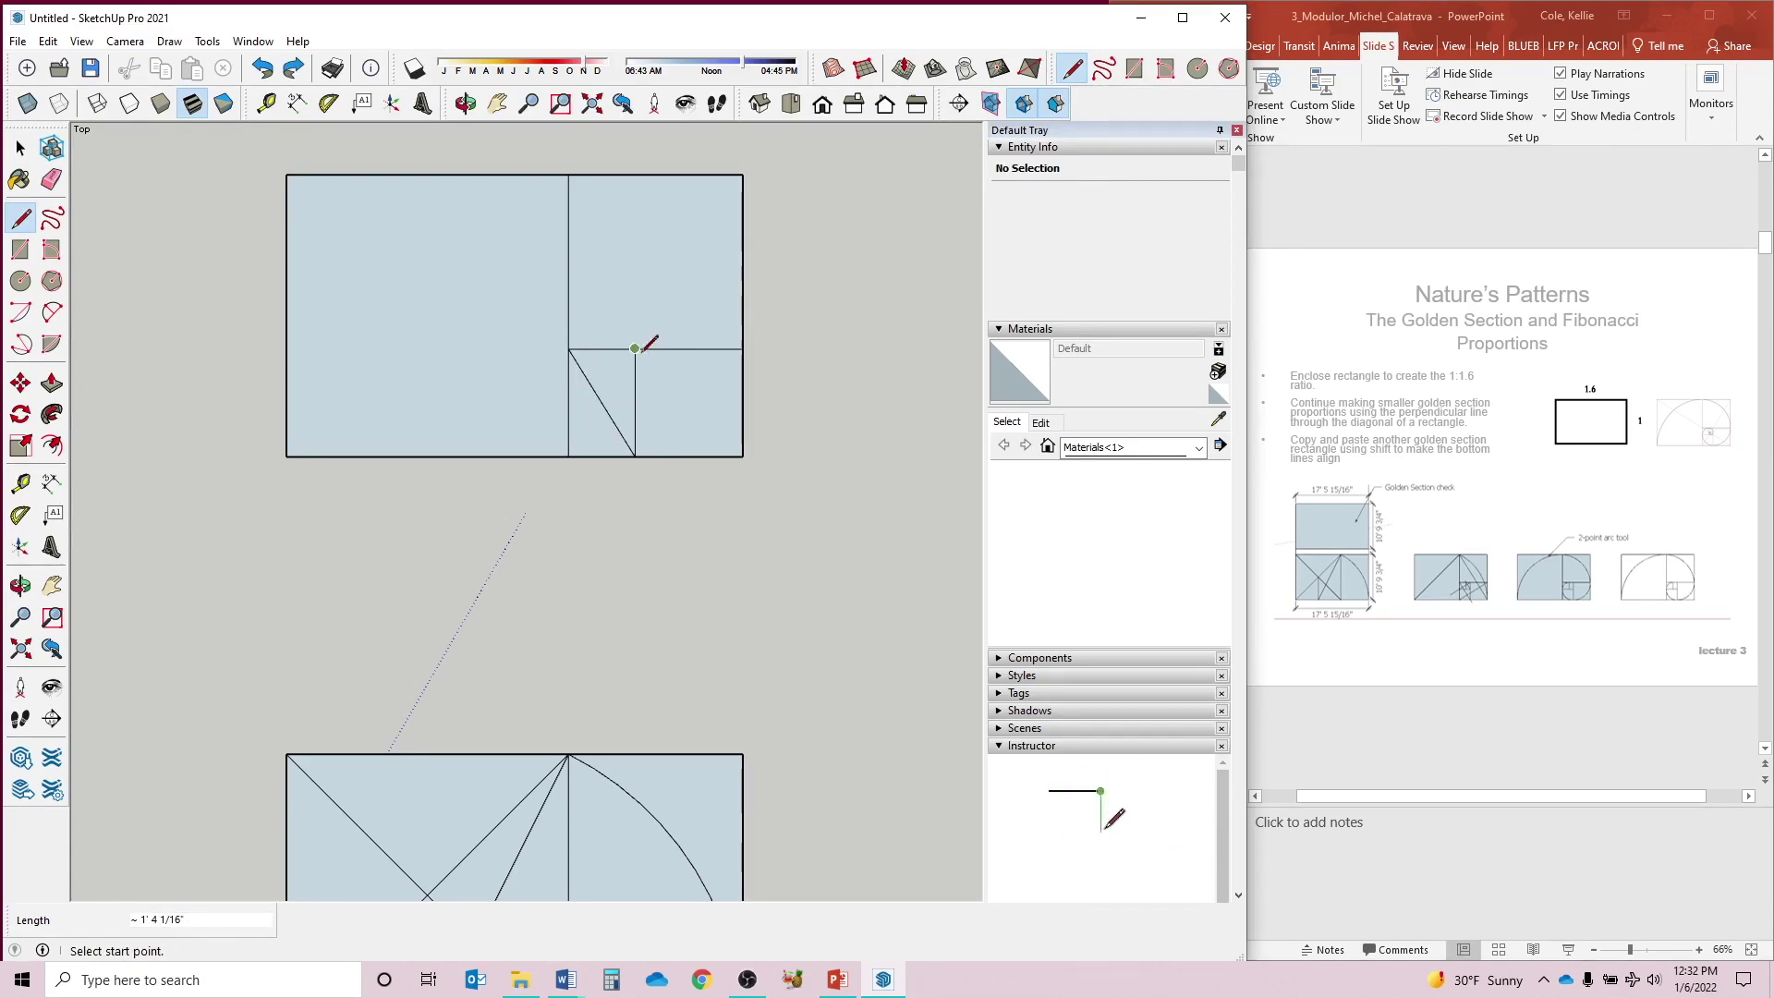
left_click(635, 349)
left_click(588, 377)
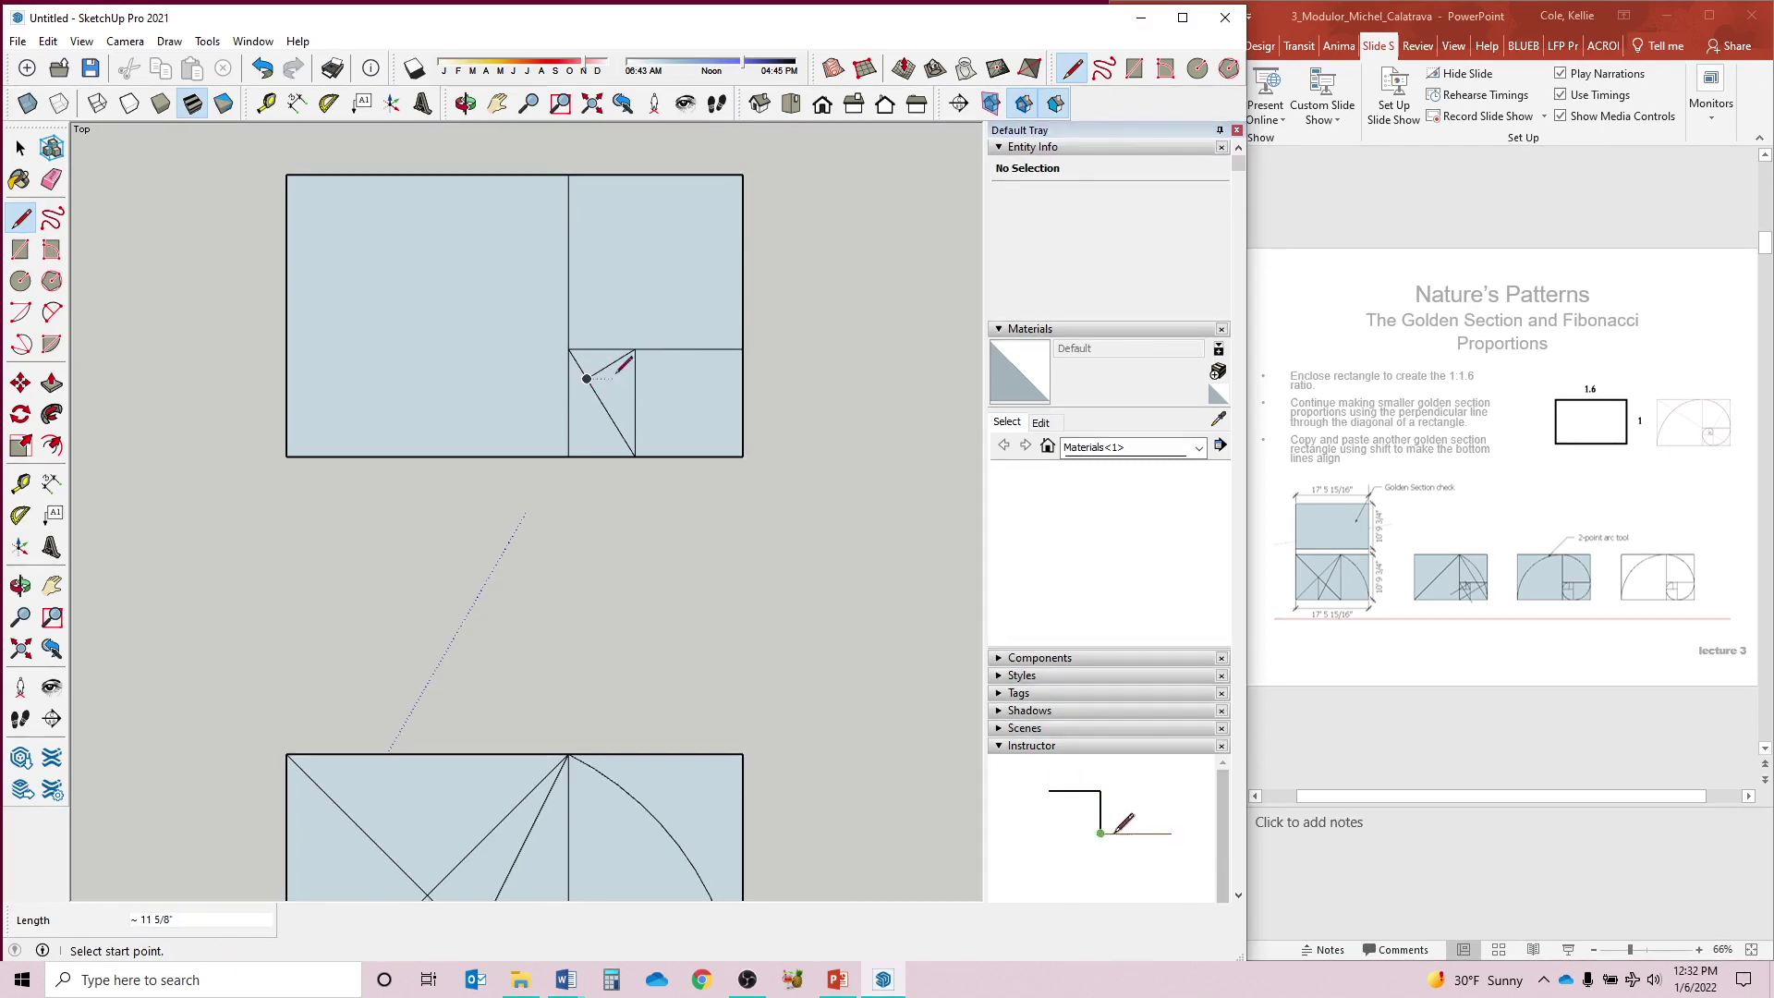
left_click(635, 349)
left_click(568, 389)
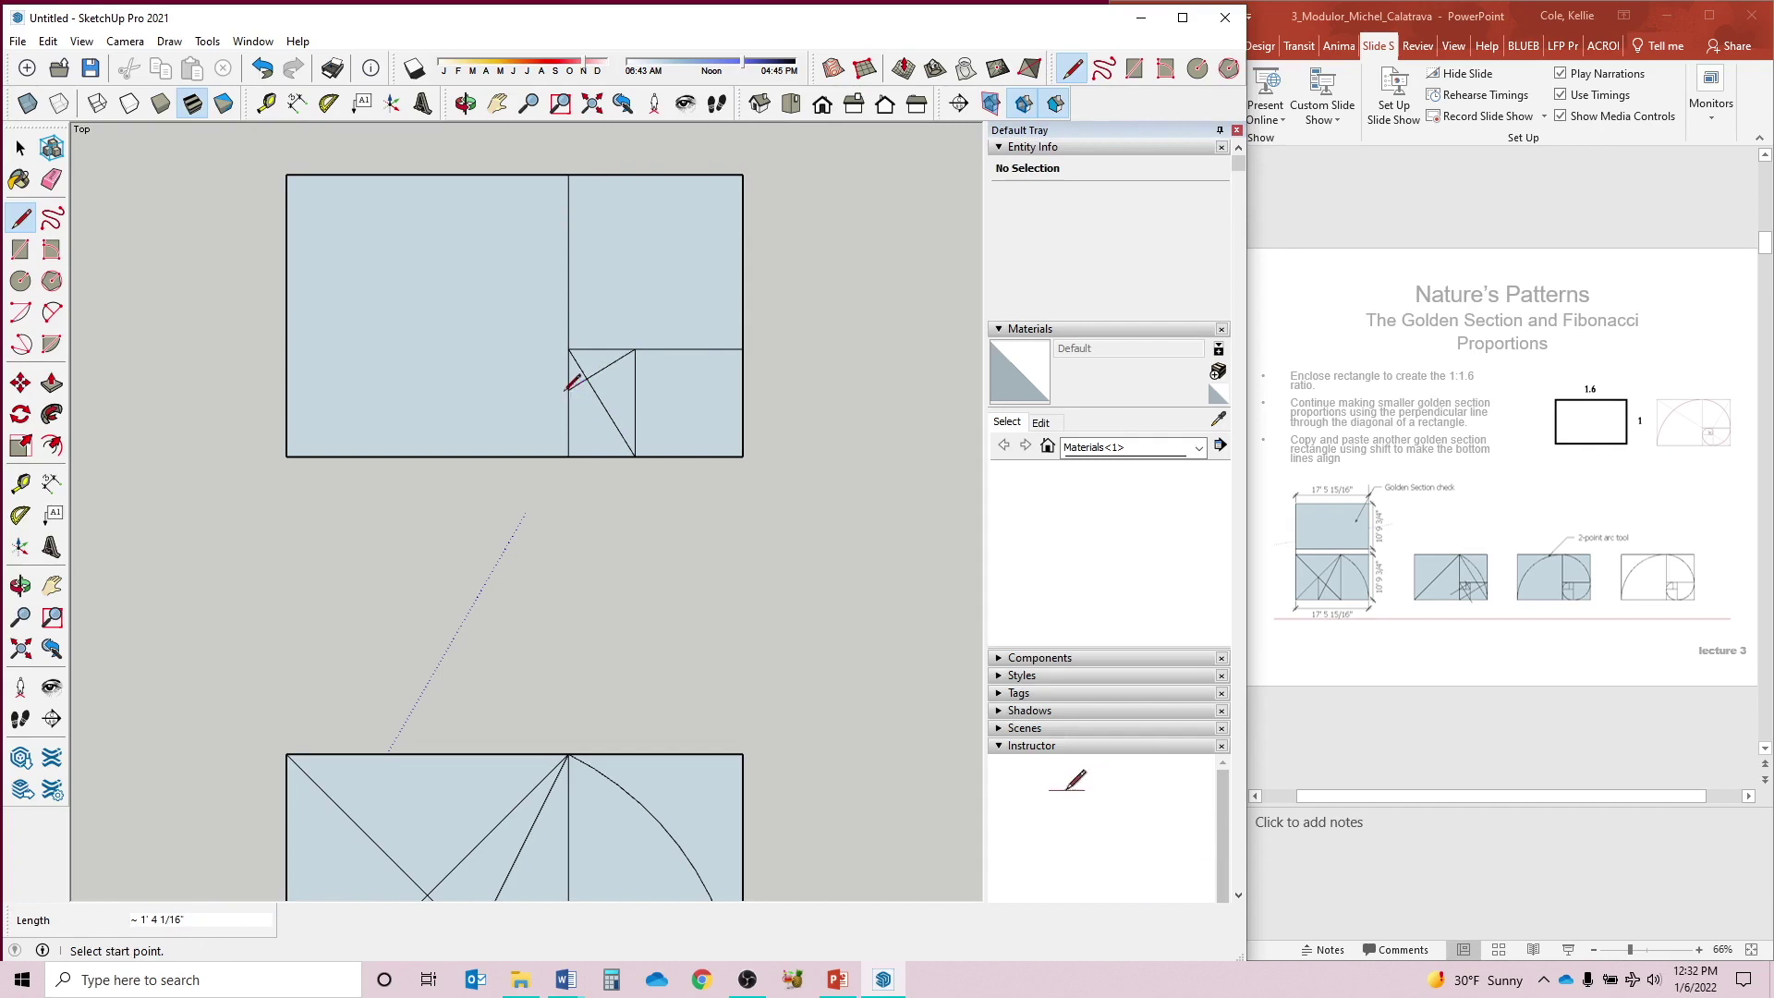
left_click(568, 389)
left_click(634, 389)
- Erase the longer leftover diagonal in the upper rectangle, keeping only the diagonal of the newest small rectangle
key("space")
key("e")
left_click(611, 421)
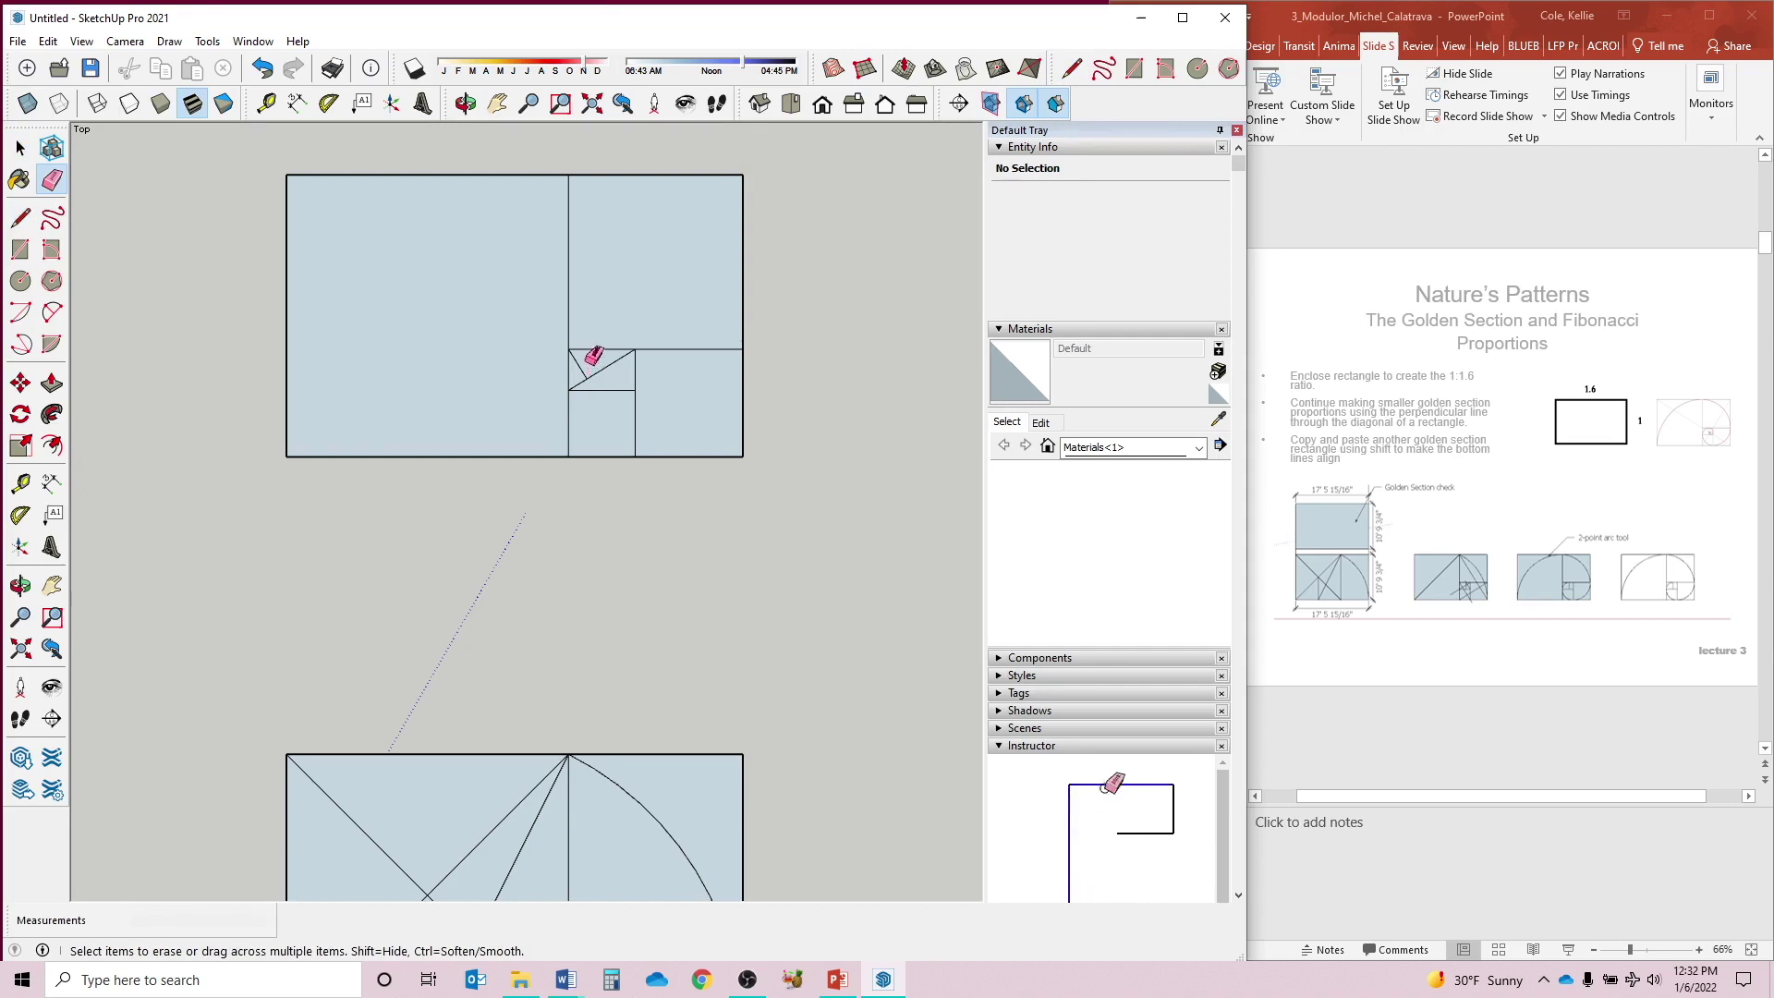
scroll(585, 358, "up", 3)
scroll(587, 287, "up", 1)
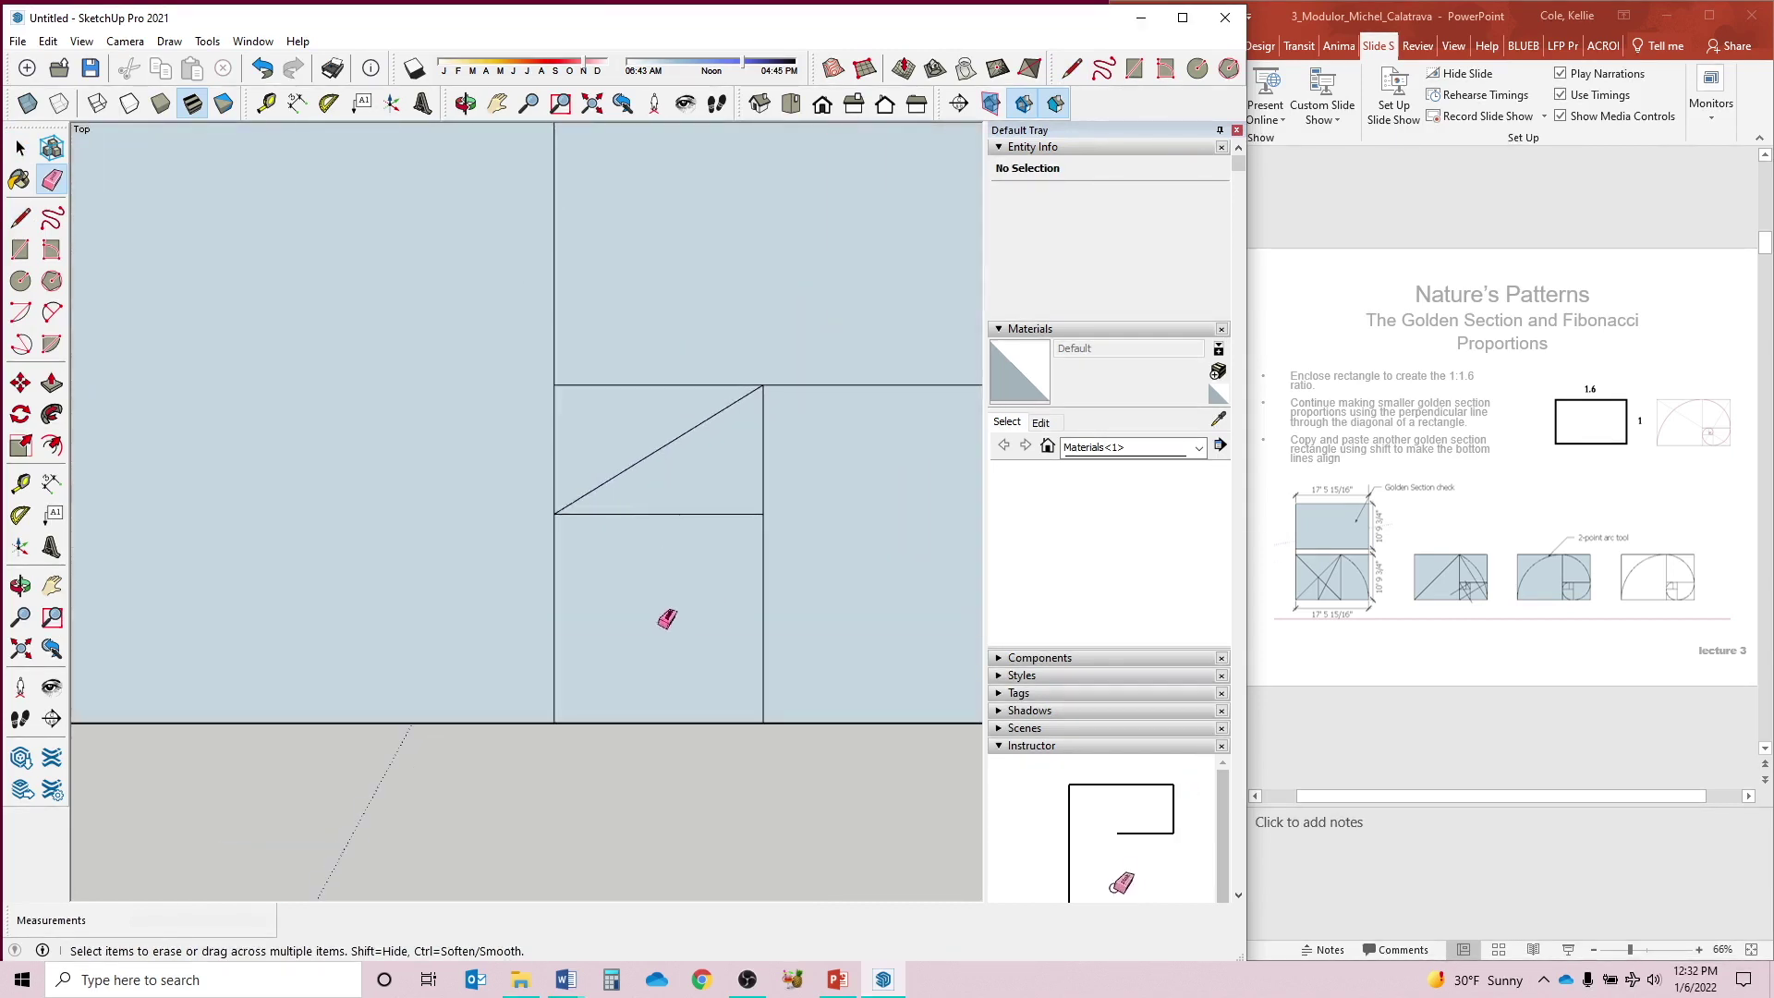
- Draw a line from the newest rectangle's lower-right corner perpendicular through its diagonal to the upper edge, and a vertical down to its lower edge
scroll(666, 618, "down", 9)
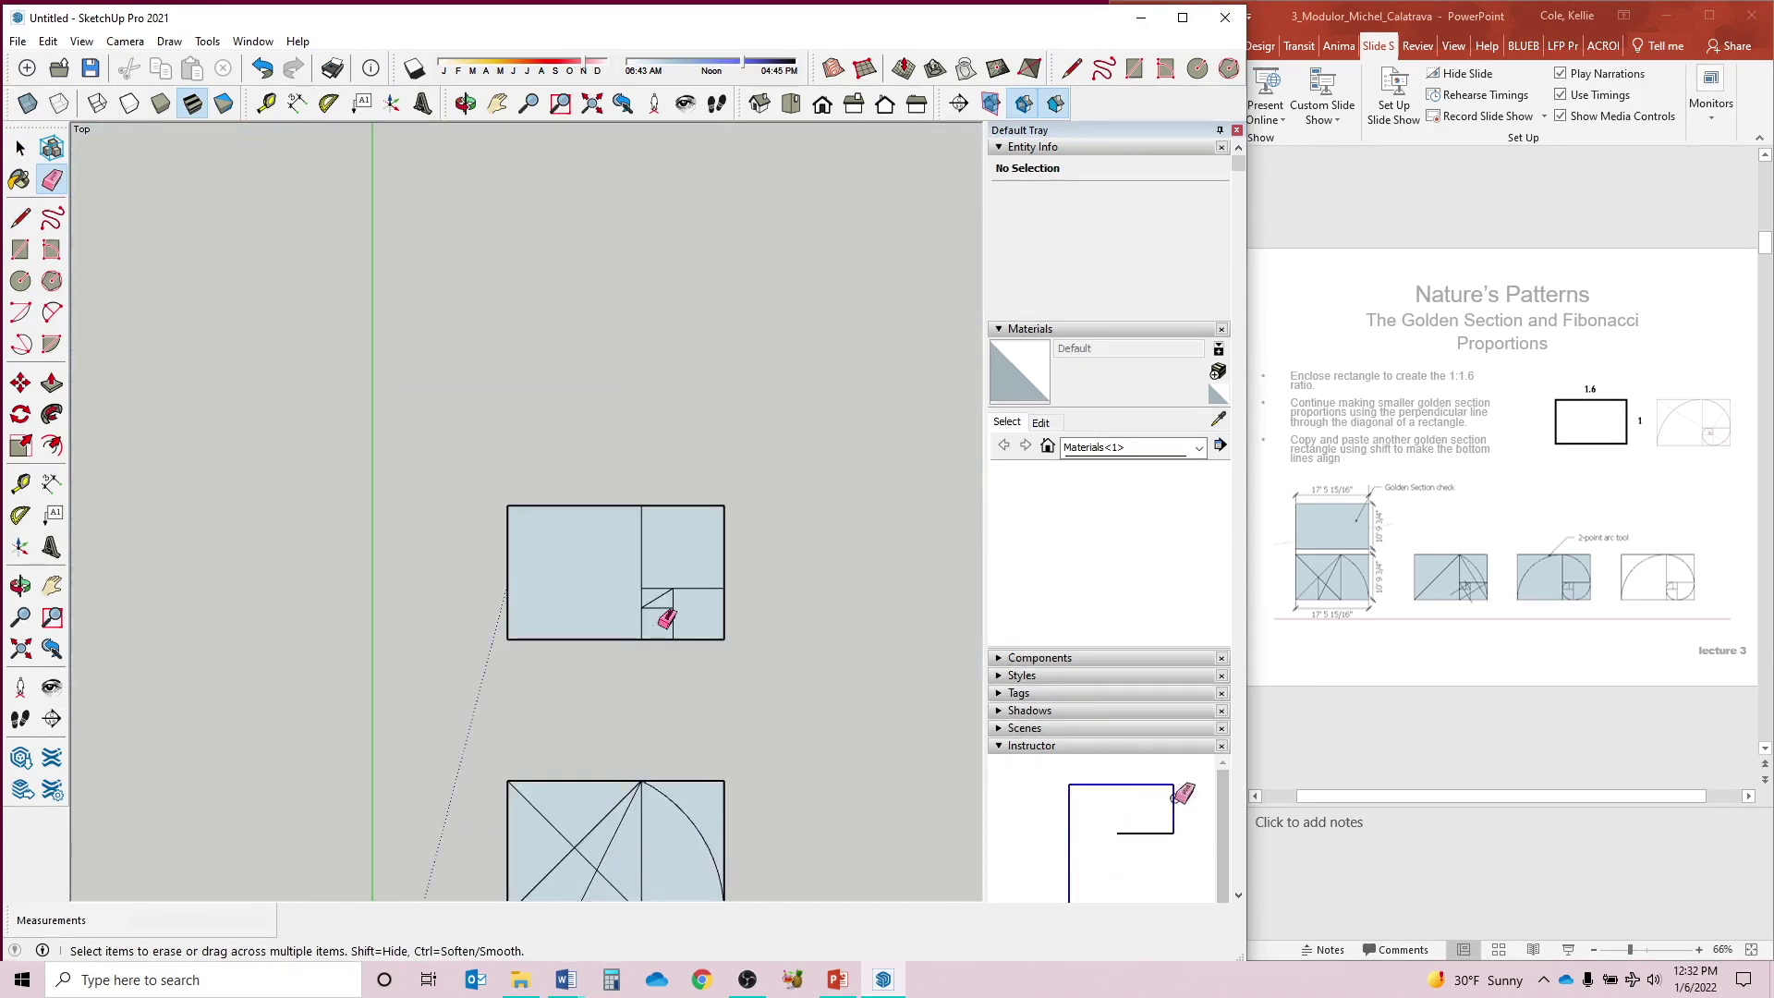
scroll(665, 618, "up", 3)
scroll(665, 618, "up", 7)
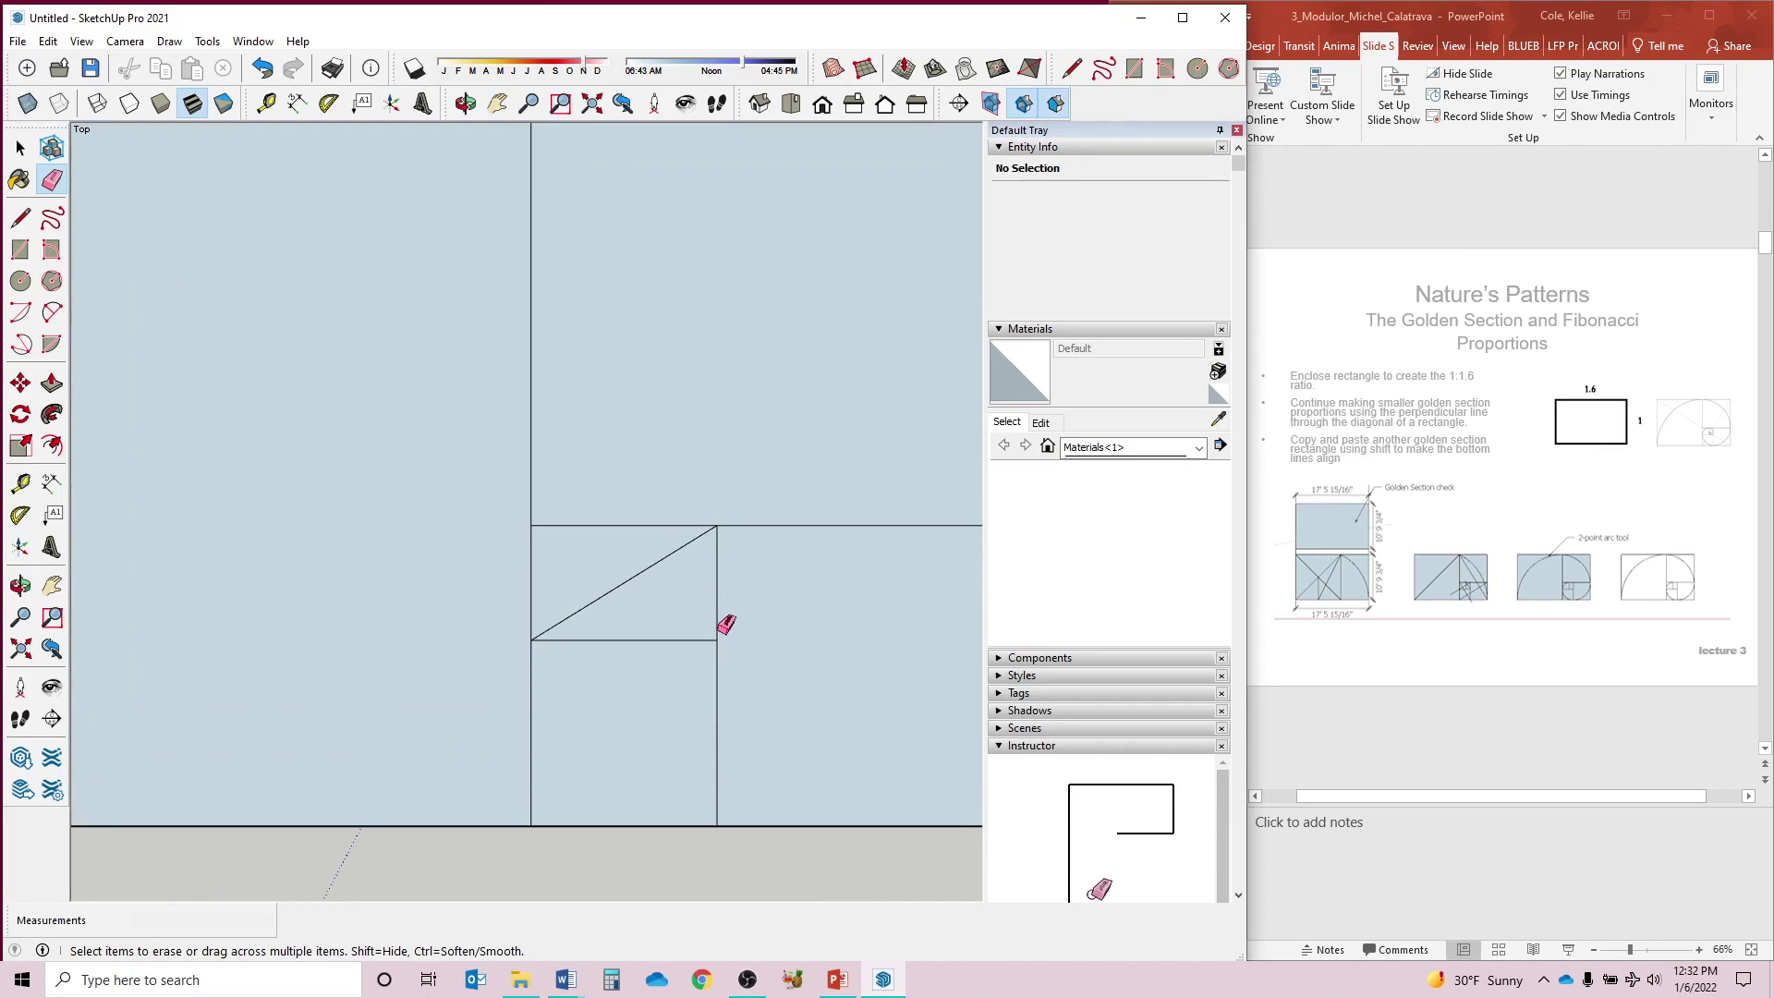
key("space")
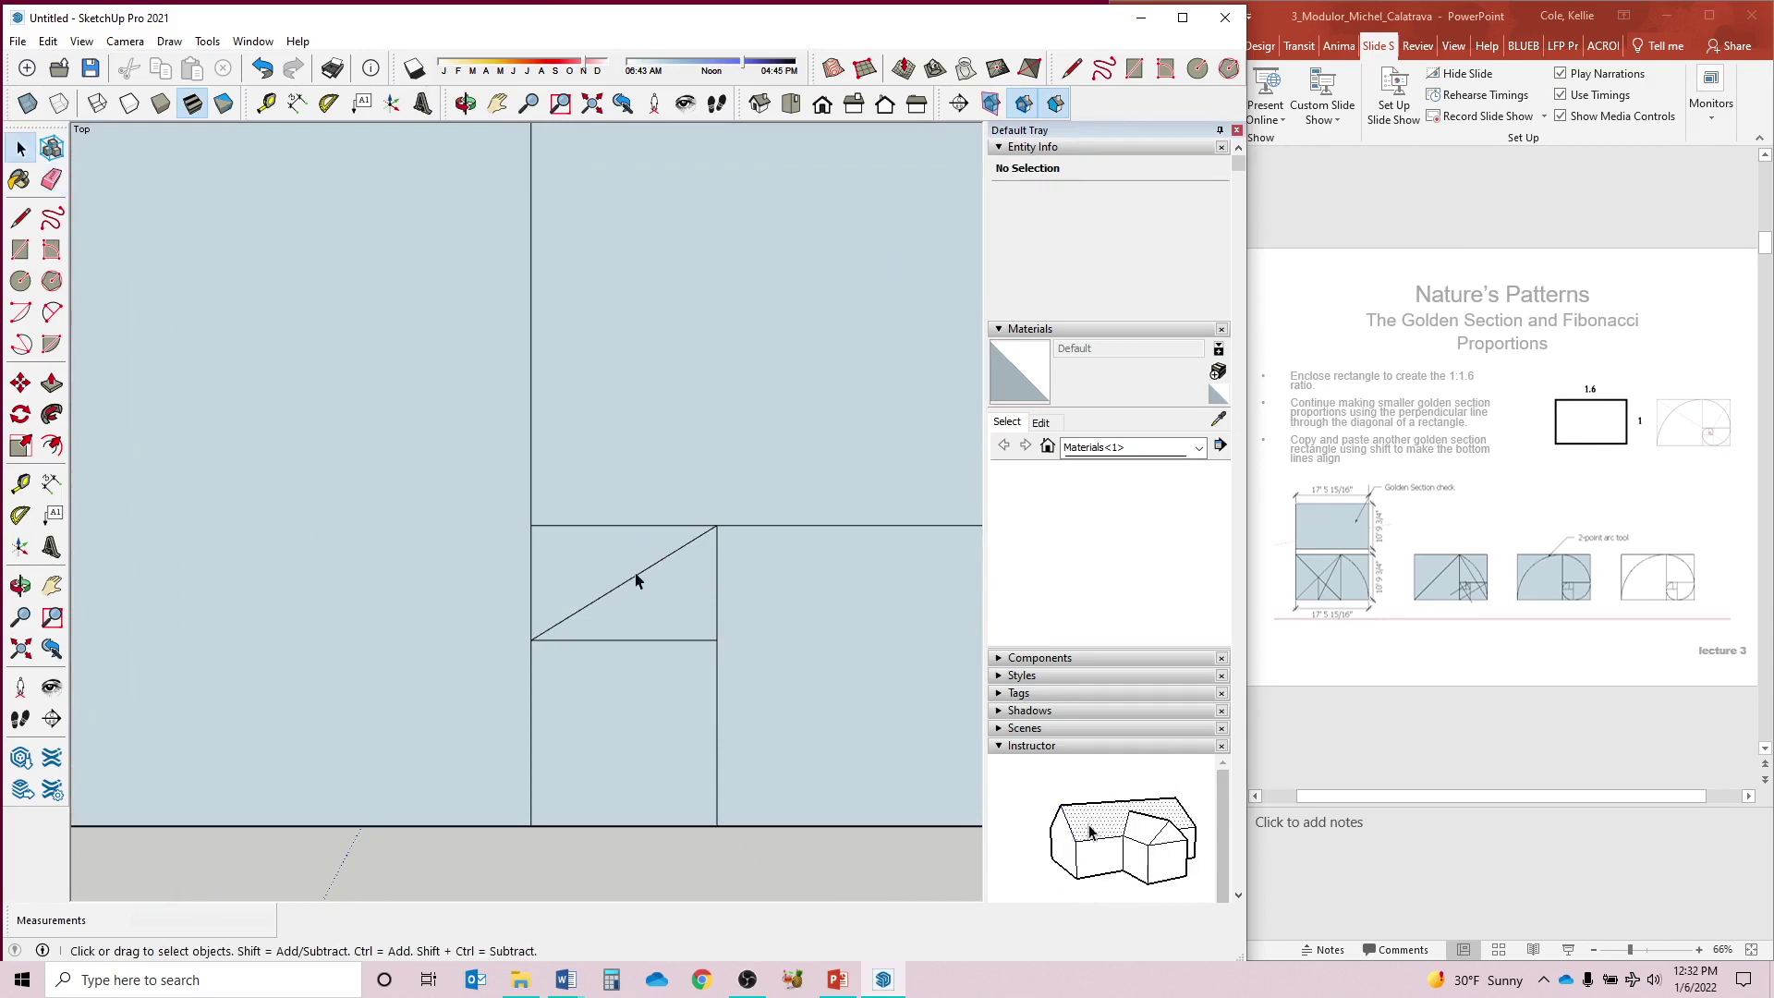
key("l")
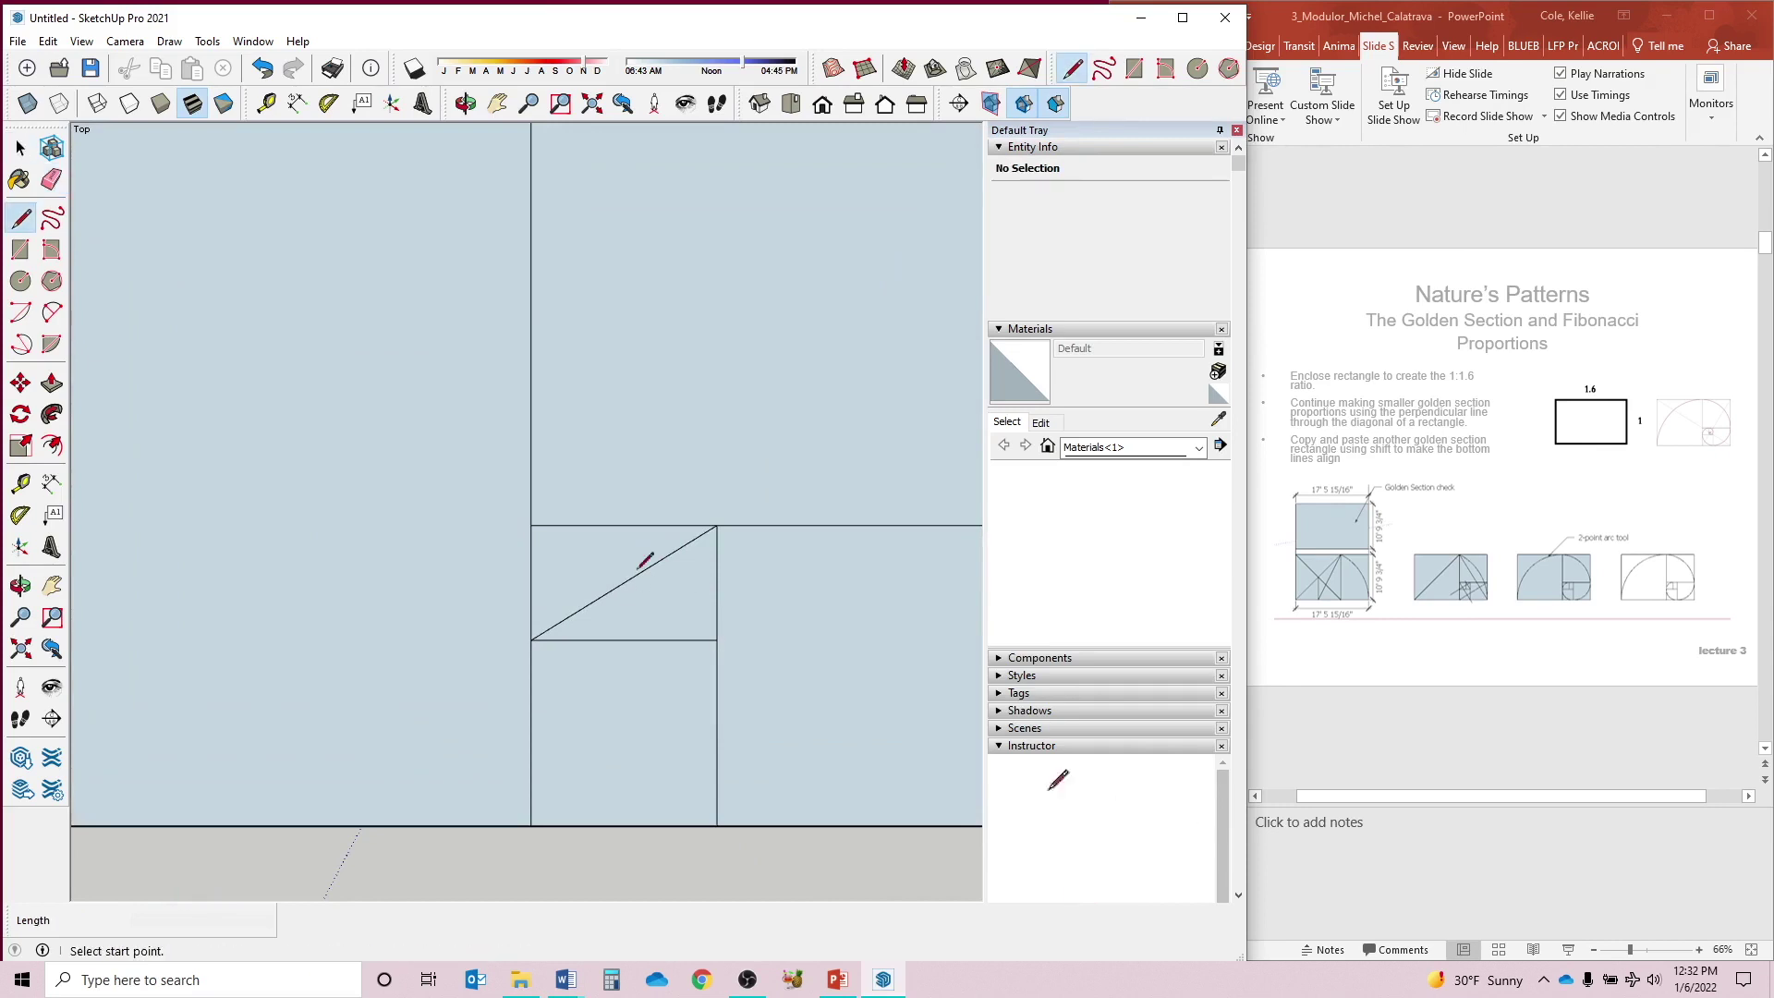
left_click(717, 639)
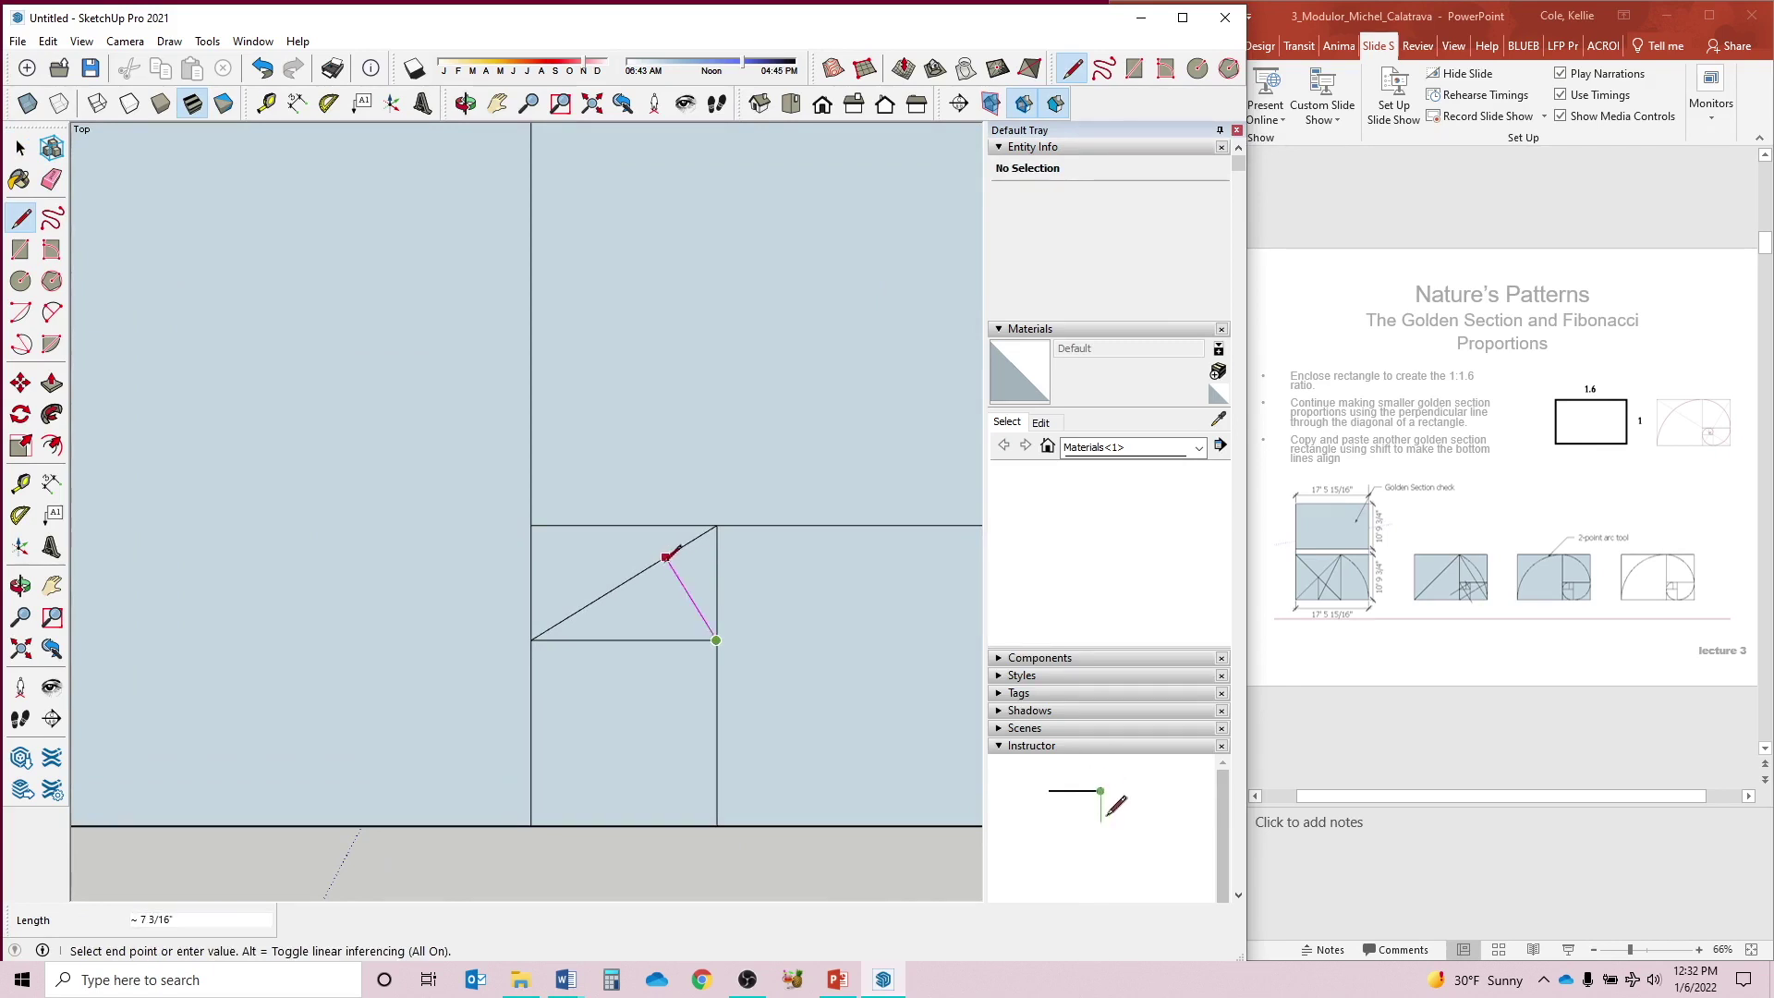
left_click(665, 557)
left_click(666, 557)
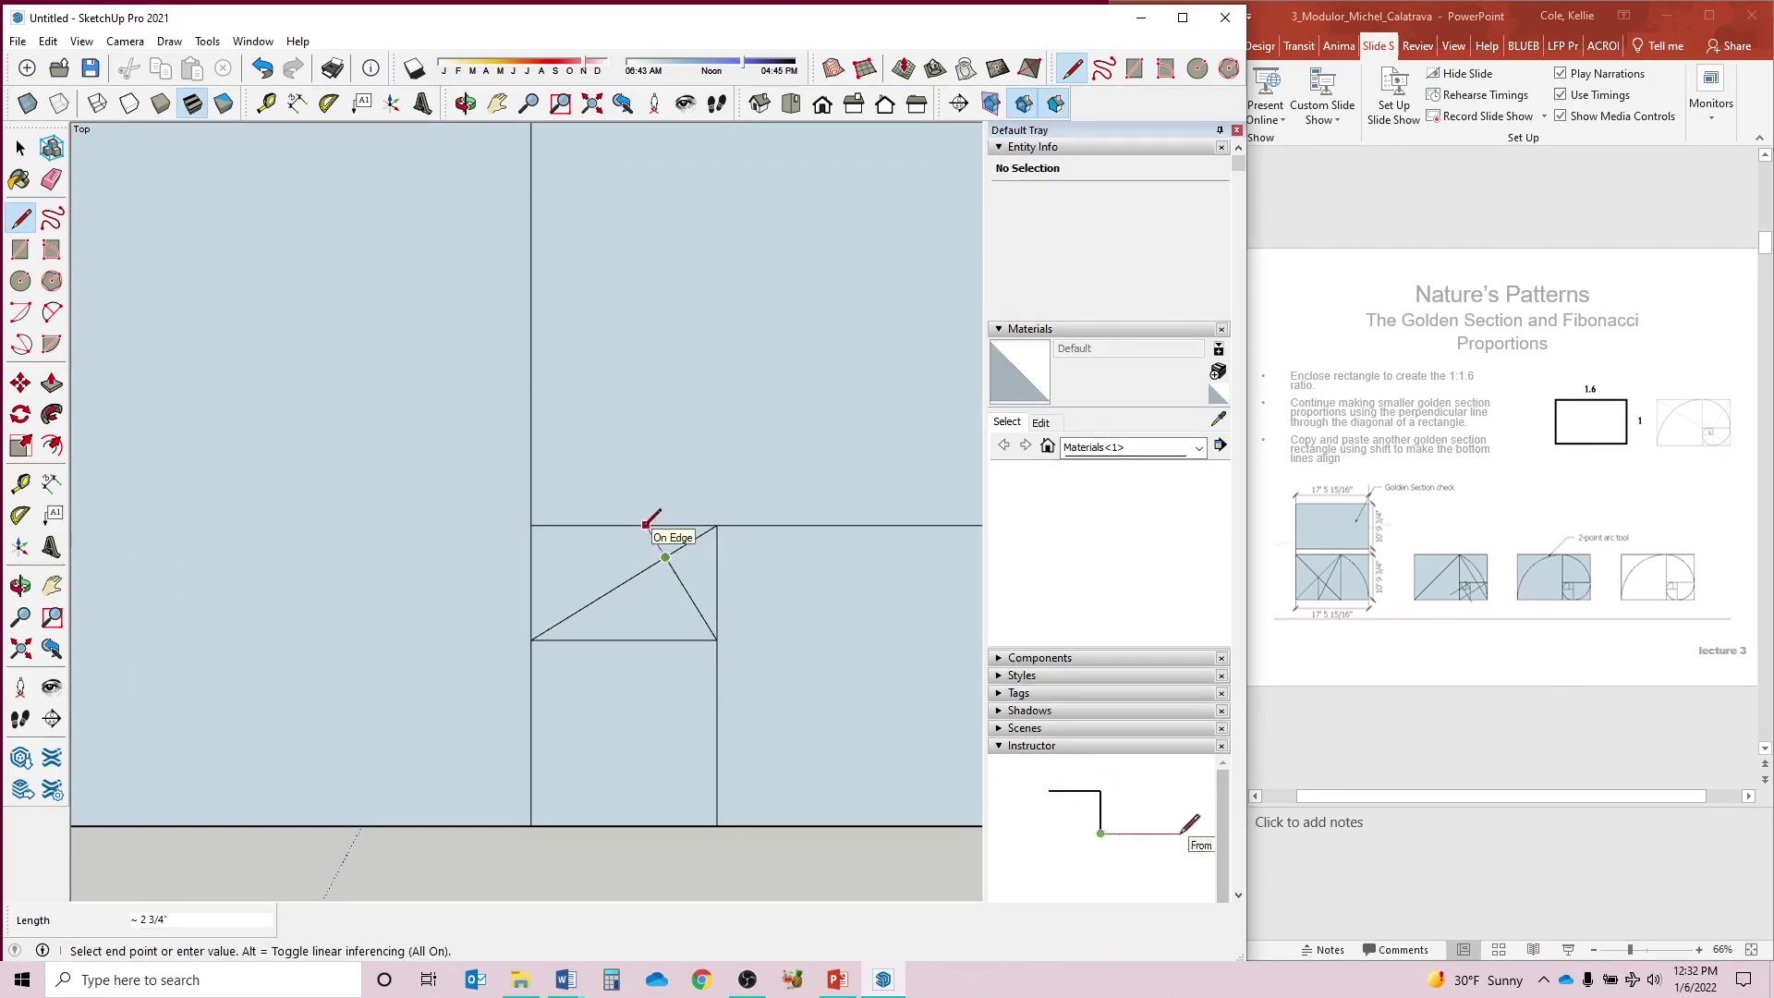
left_click(645, 524)
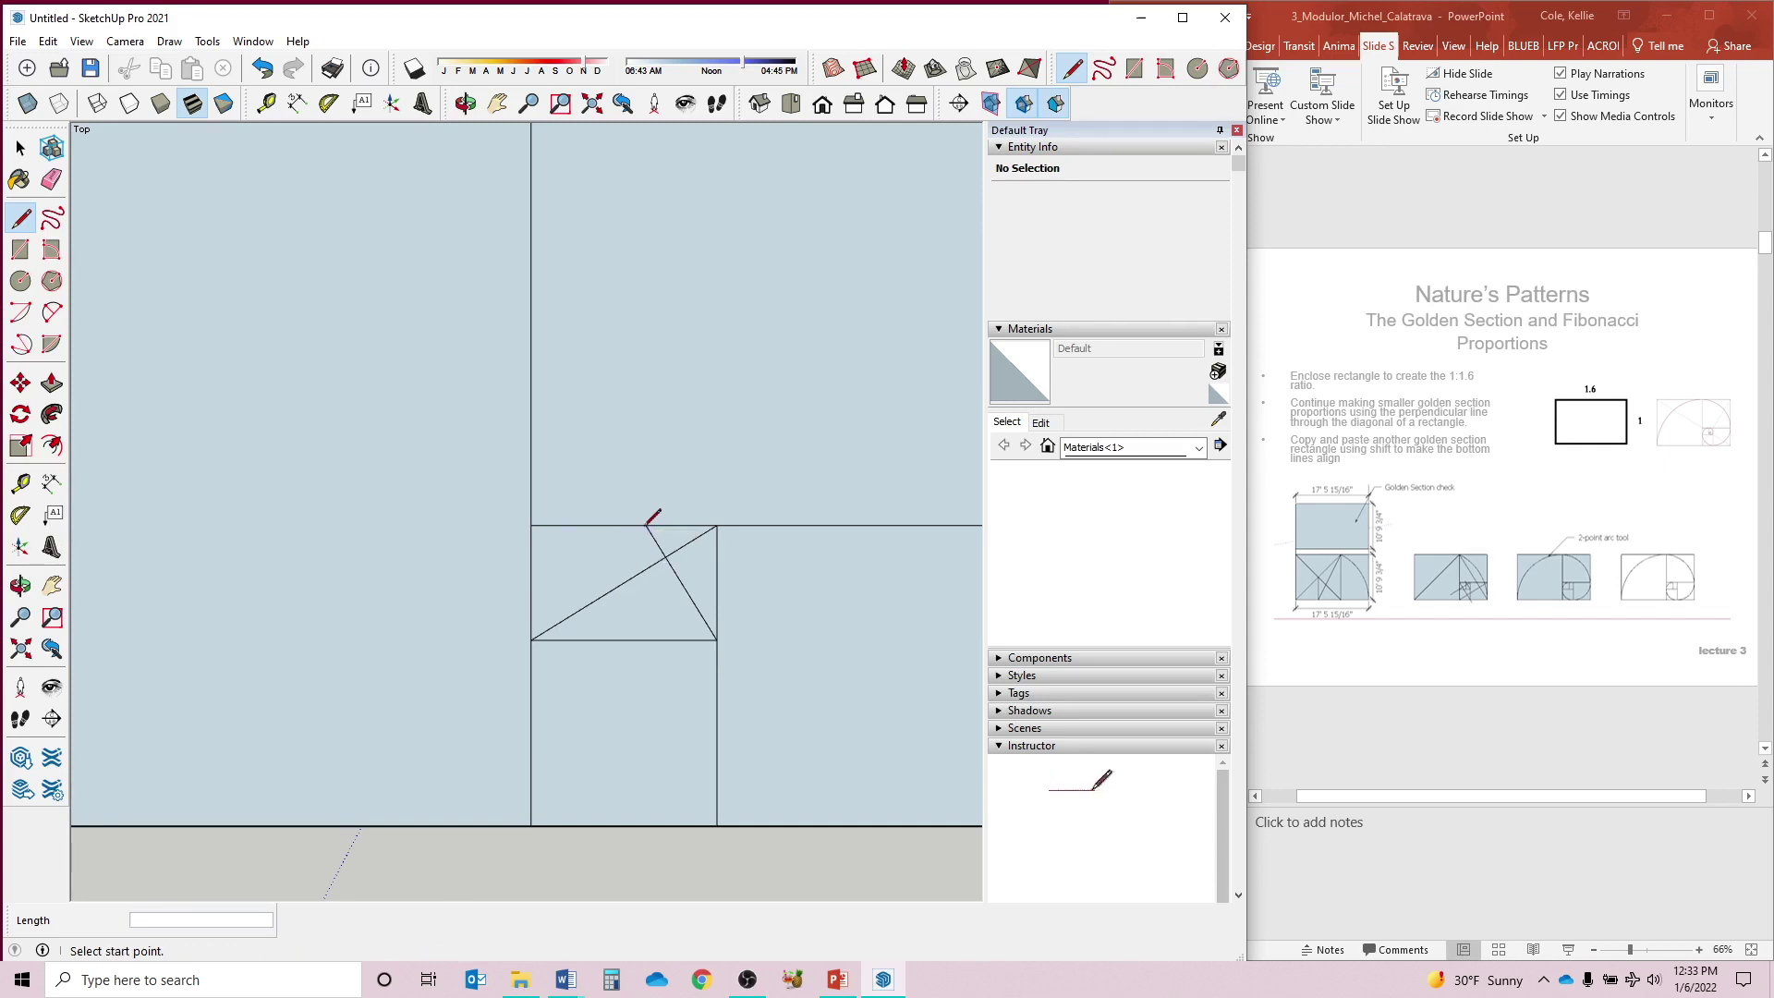
left_click(646, 525)
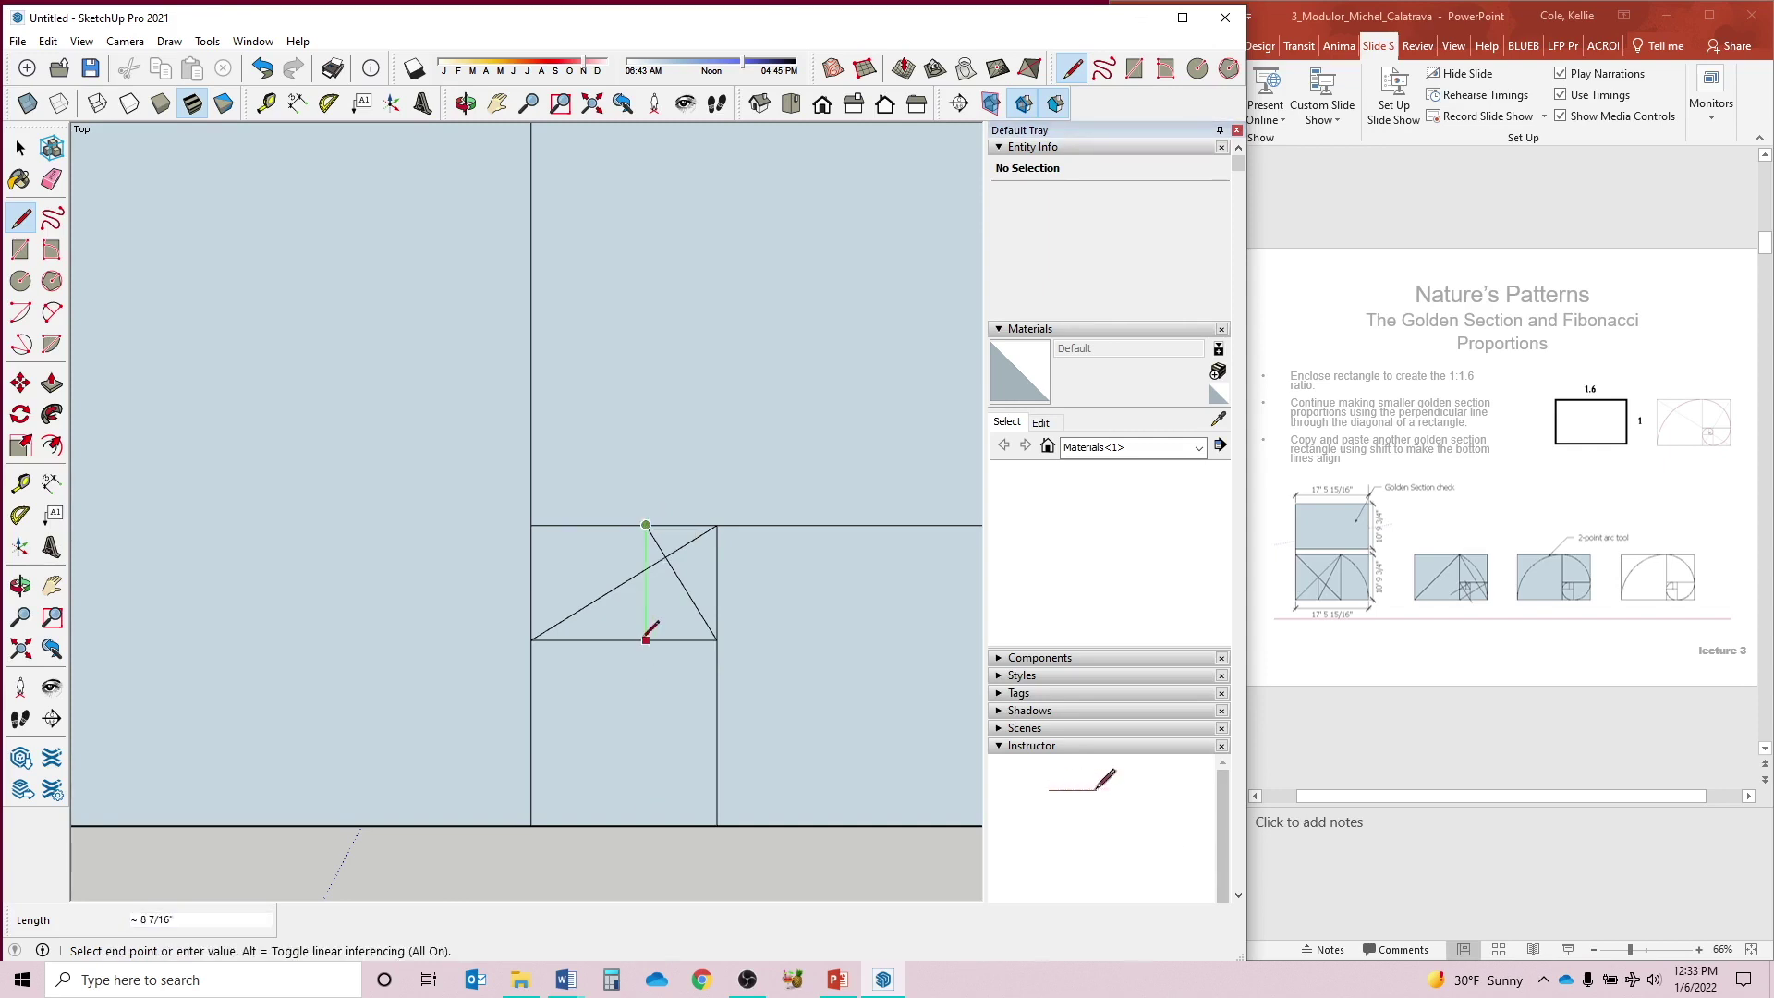
left_click(646, 639)
key("space")
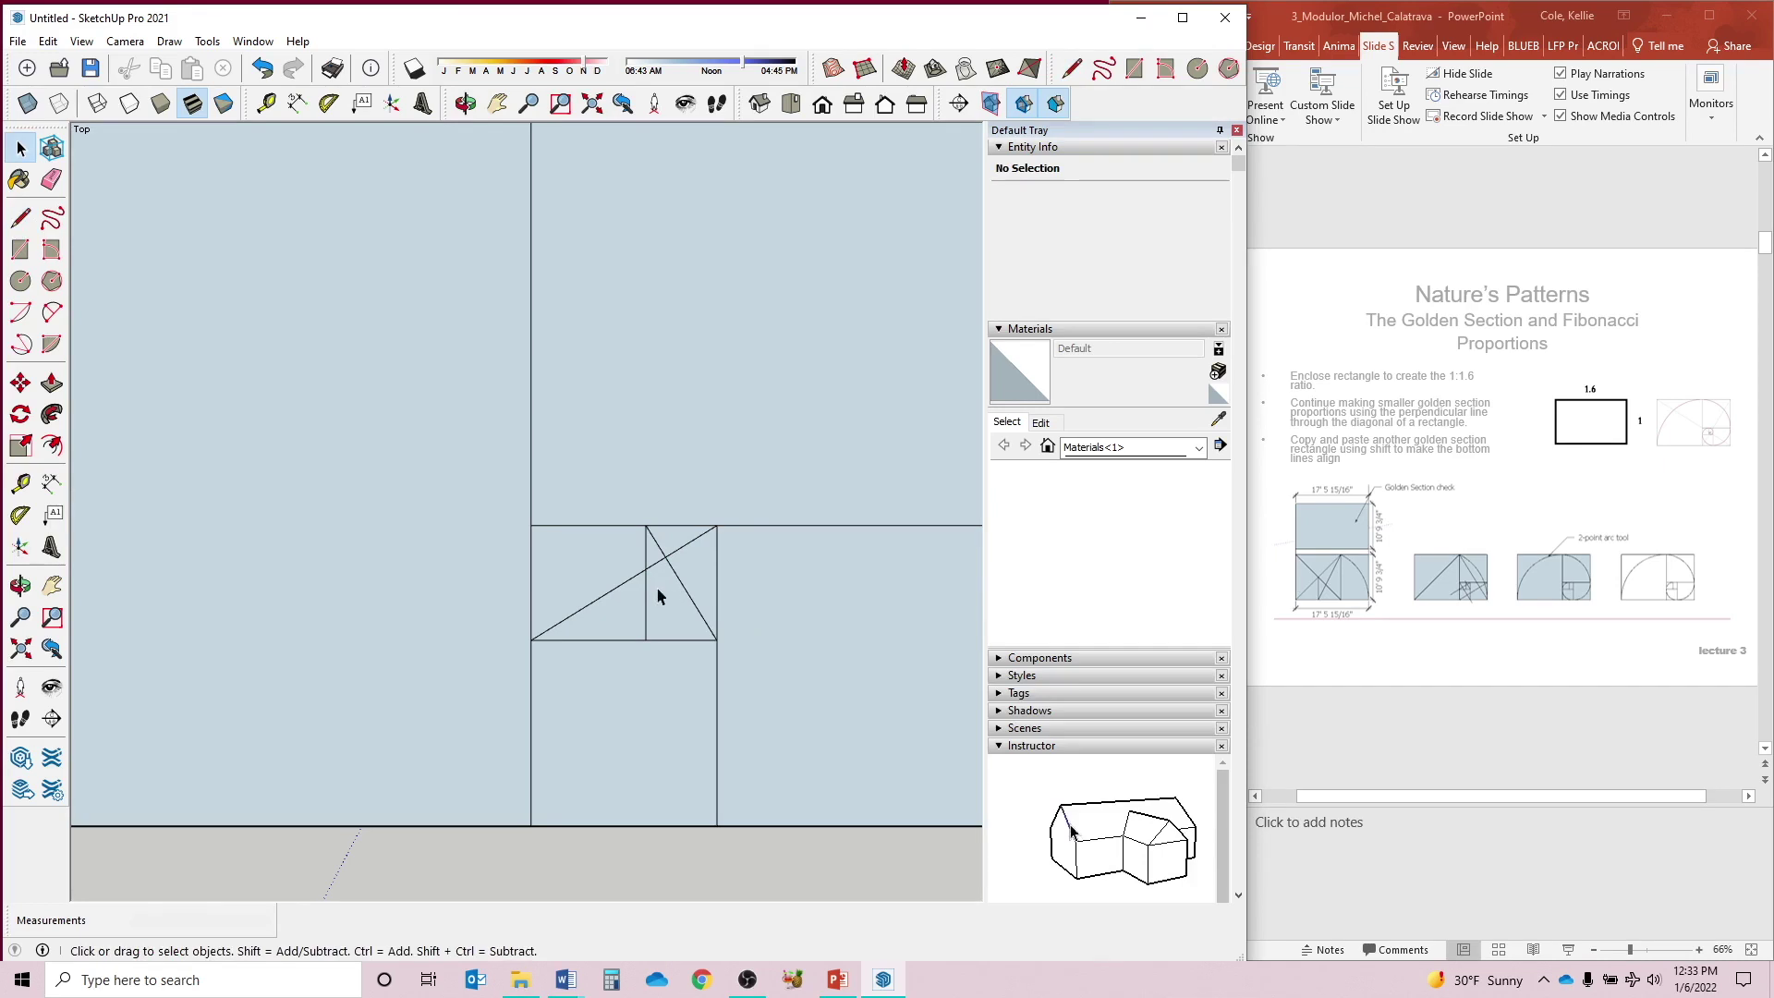
- Erase the sloping diagonal that spans the horizontal small rectangle, keeping the diagonal of the narrow upright one
key("e")
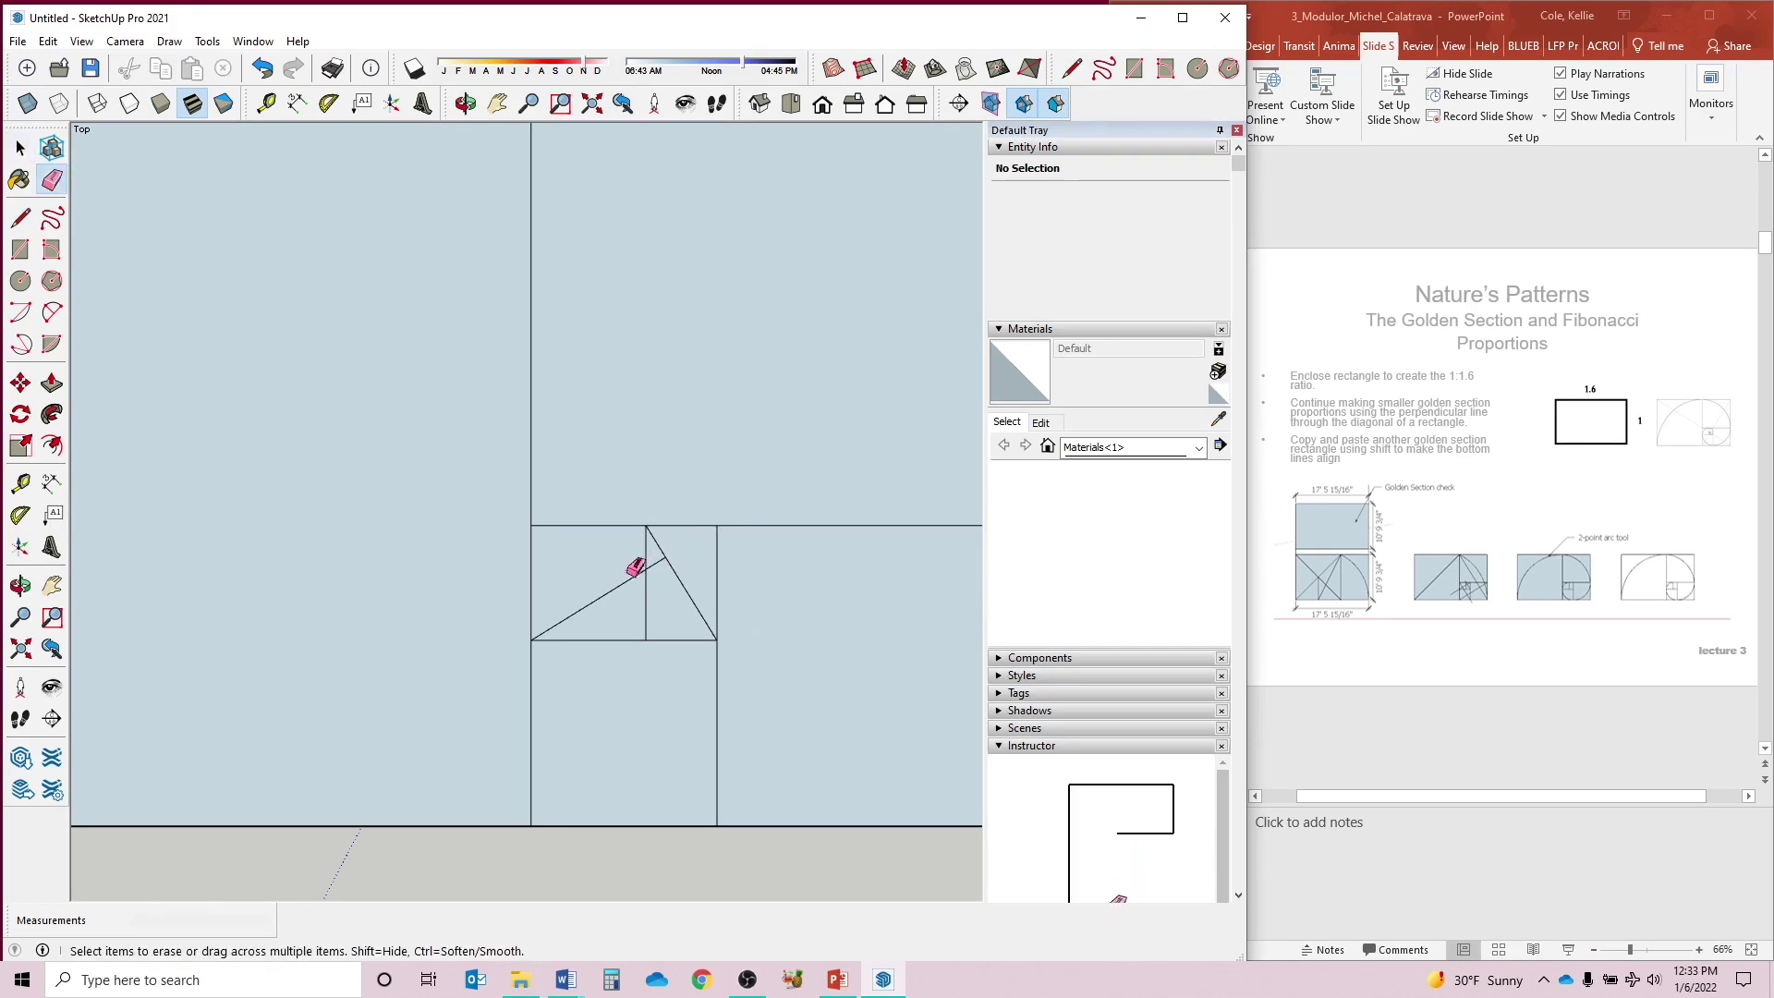
left_click(657, 563)
left_click(615, 589)
- Draw a line from the narrow rectangle's upper-right corner perpendicular through its diagonal to the opposite side, and a horizontal back across from there
key("l")
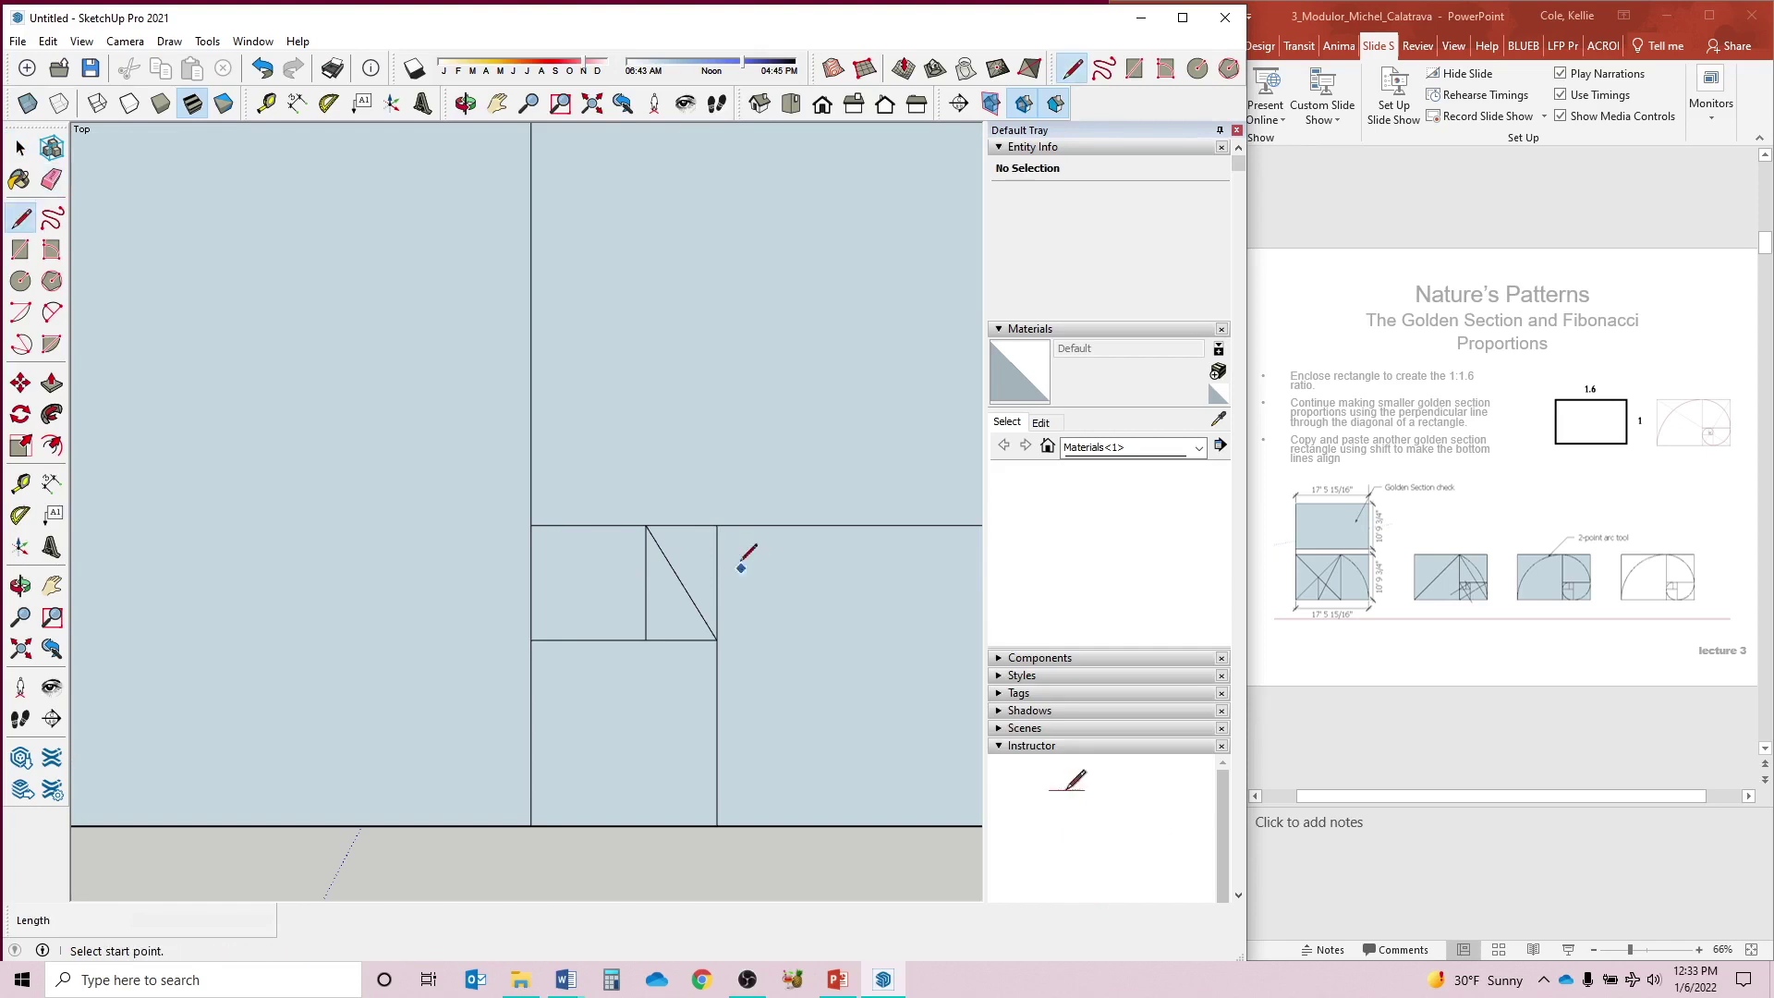
left_click(716, 525)
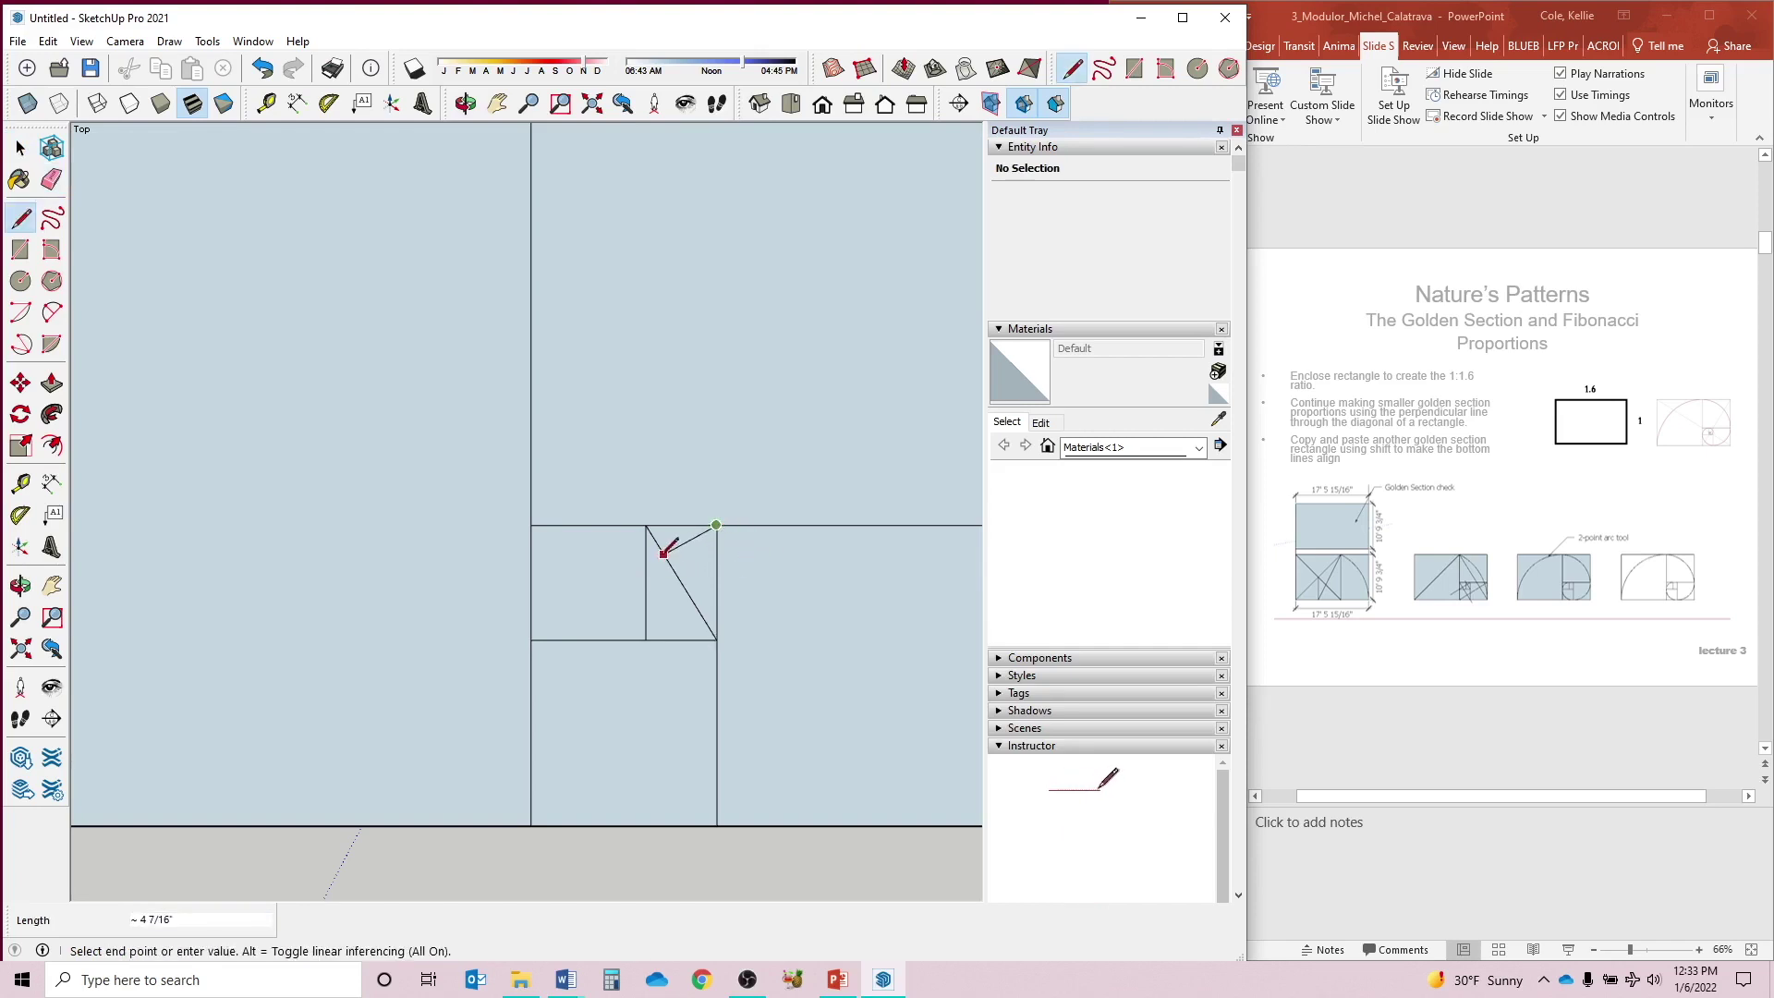
left_click(646, 569)
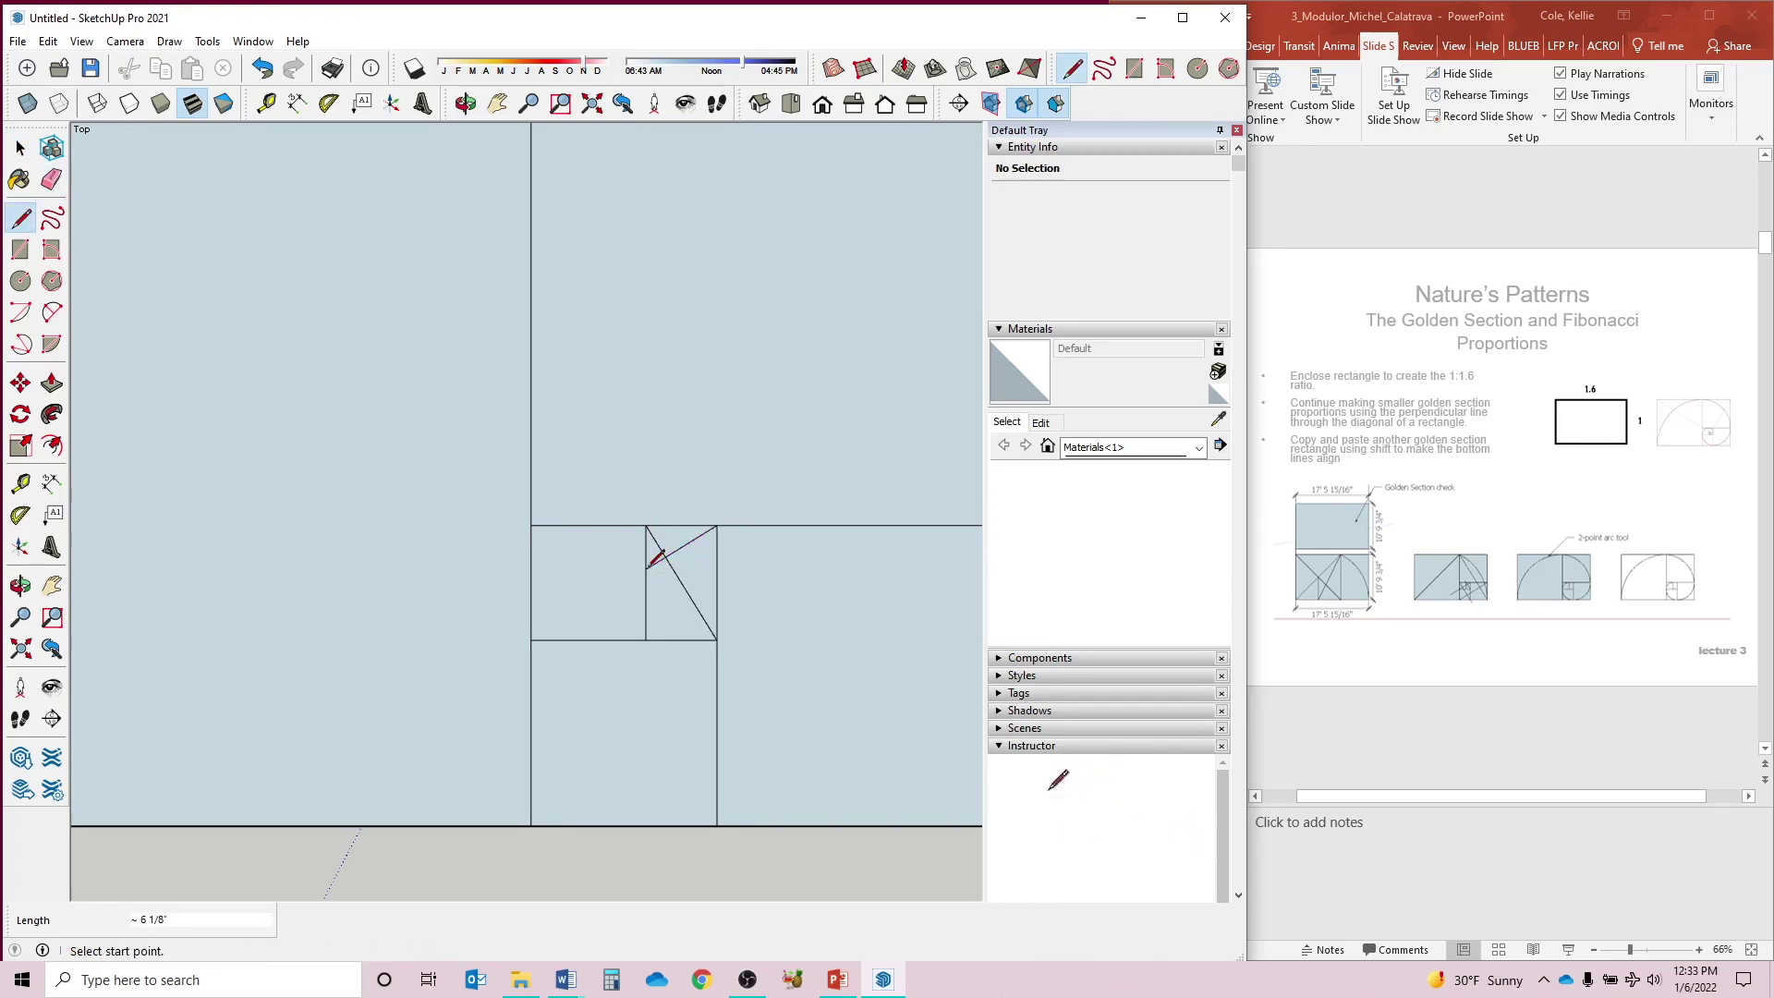
left_click(646, 569)
left_click(716, 569)
key("space")
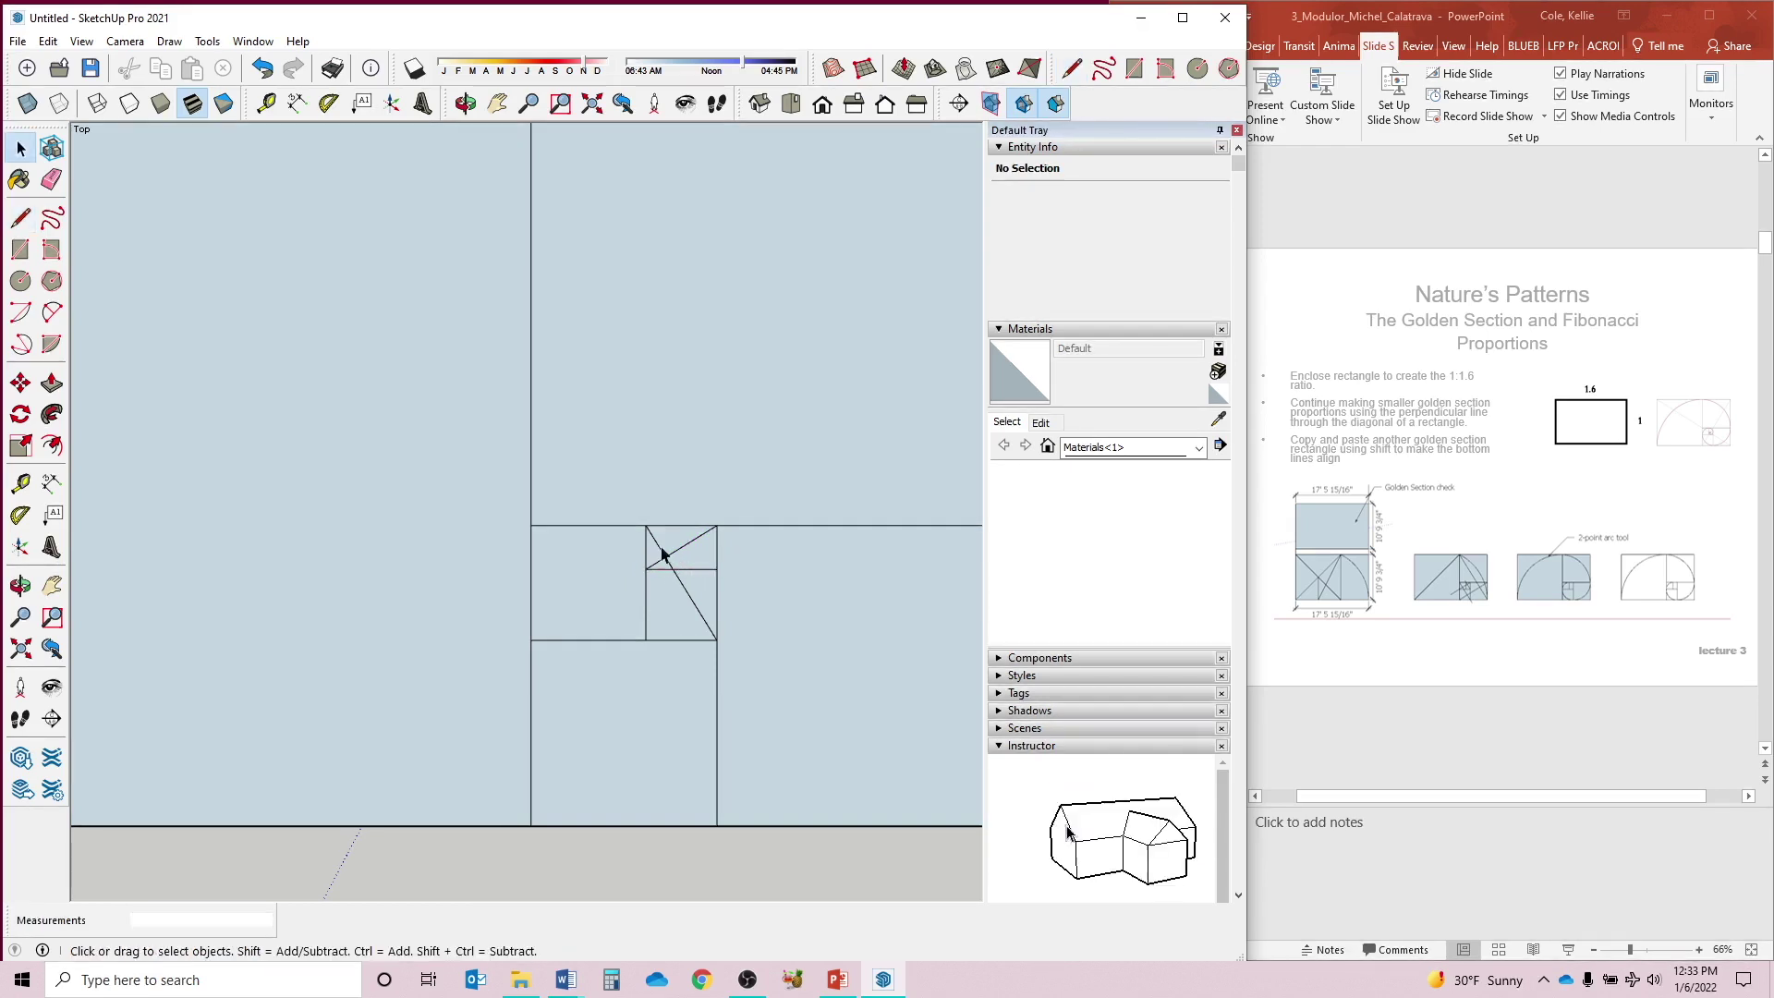
- Delete the remaining diagonals in the smallest subdivision so only squares and rectangles are left
left_click(663, 552)
left_click(681, 586)
key("Delete")
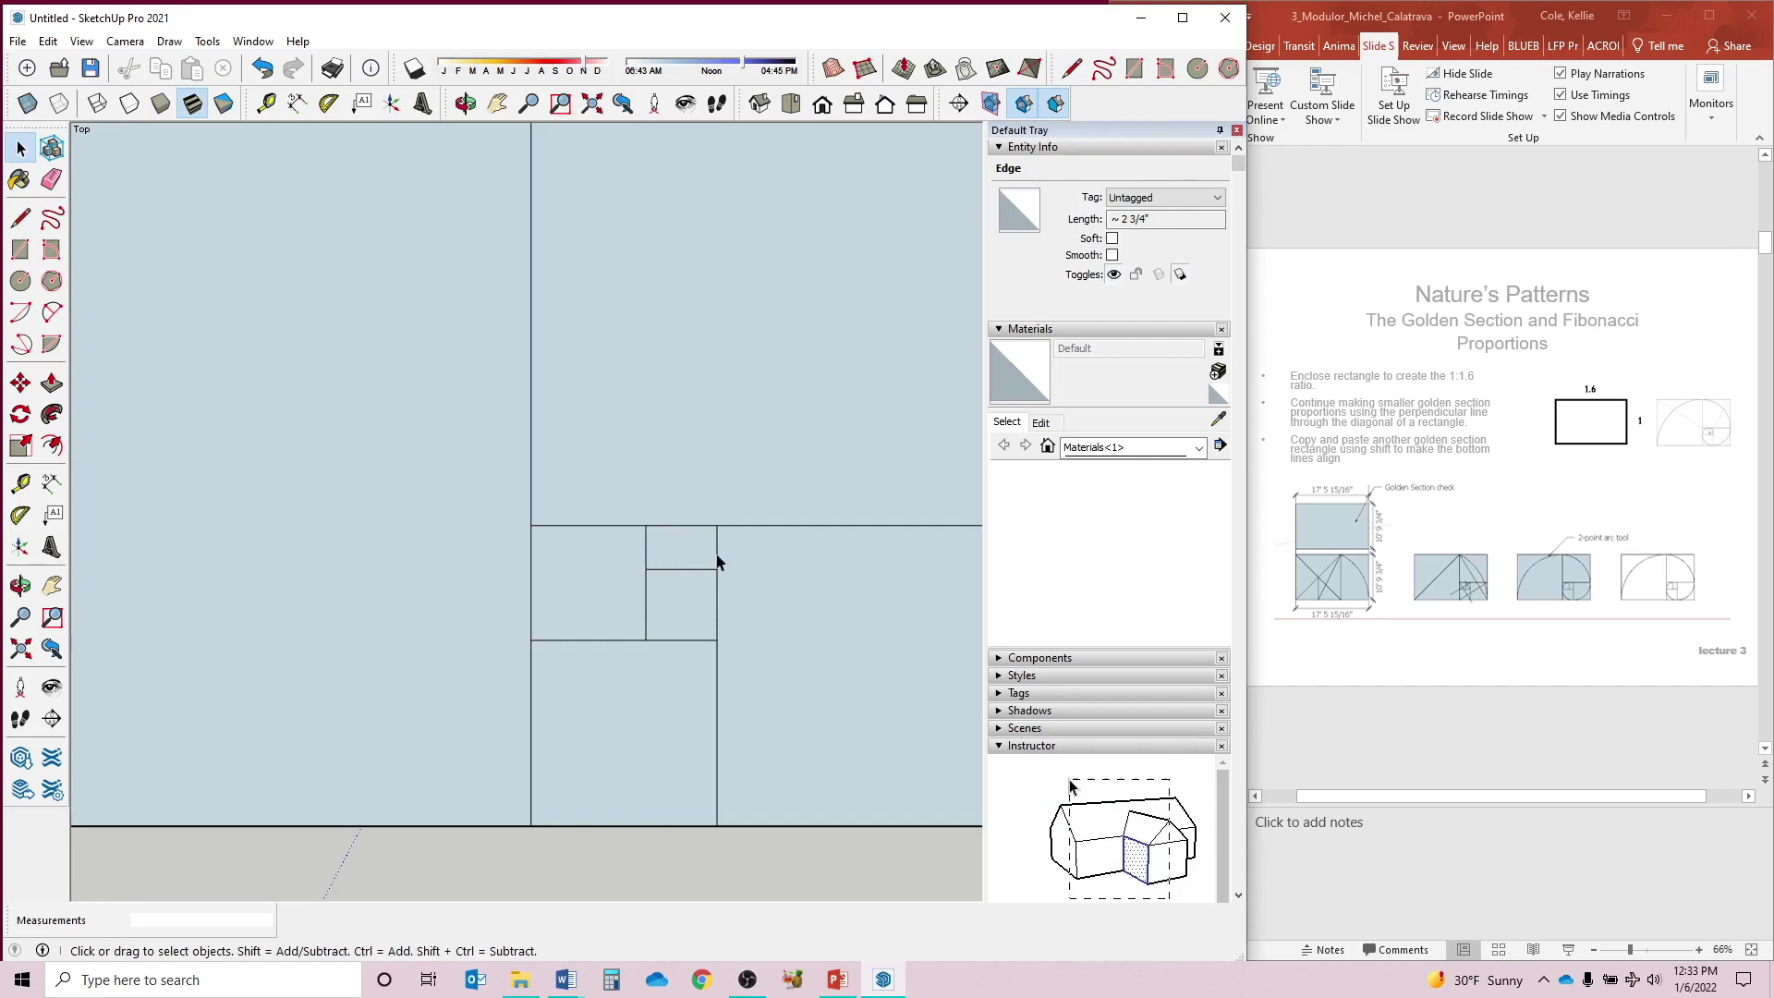
scroll(784, 618, "down", 3)
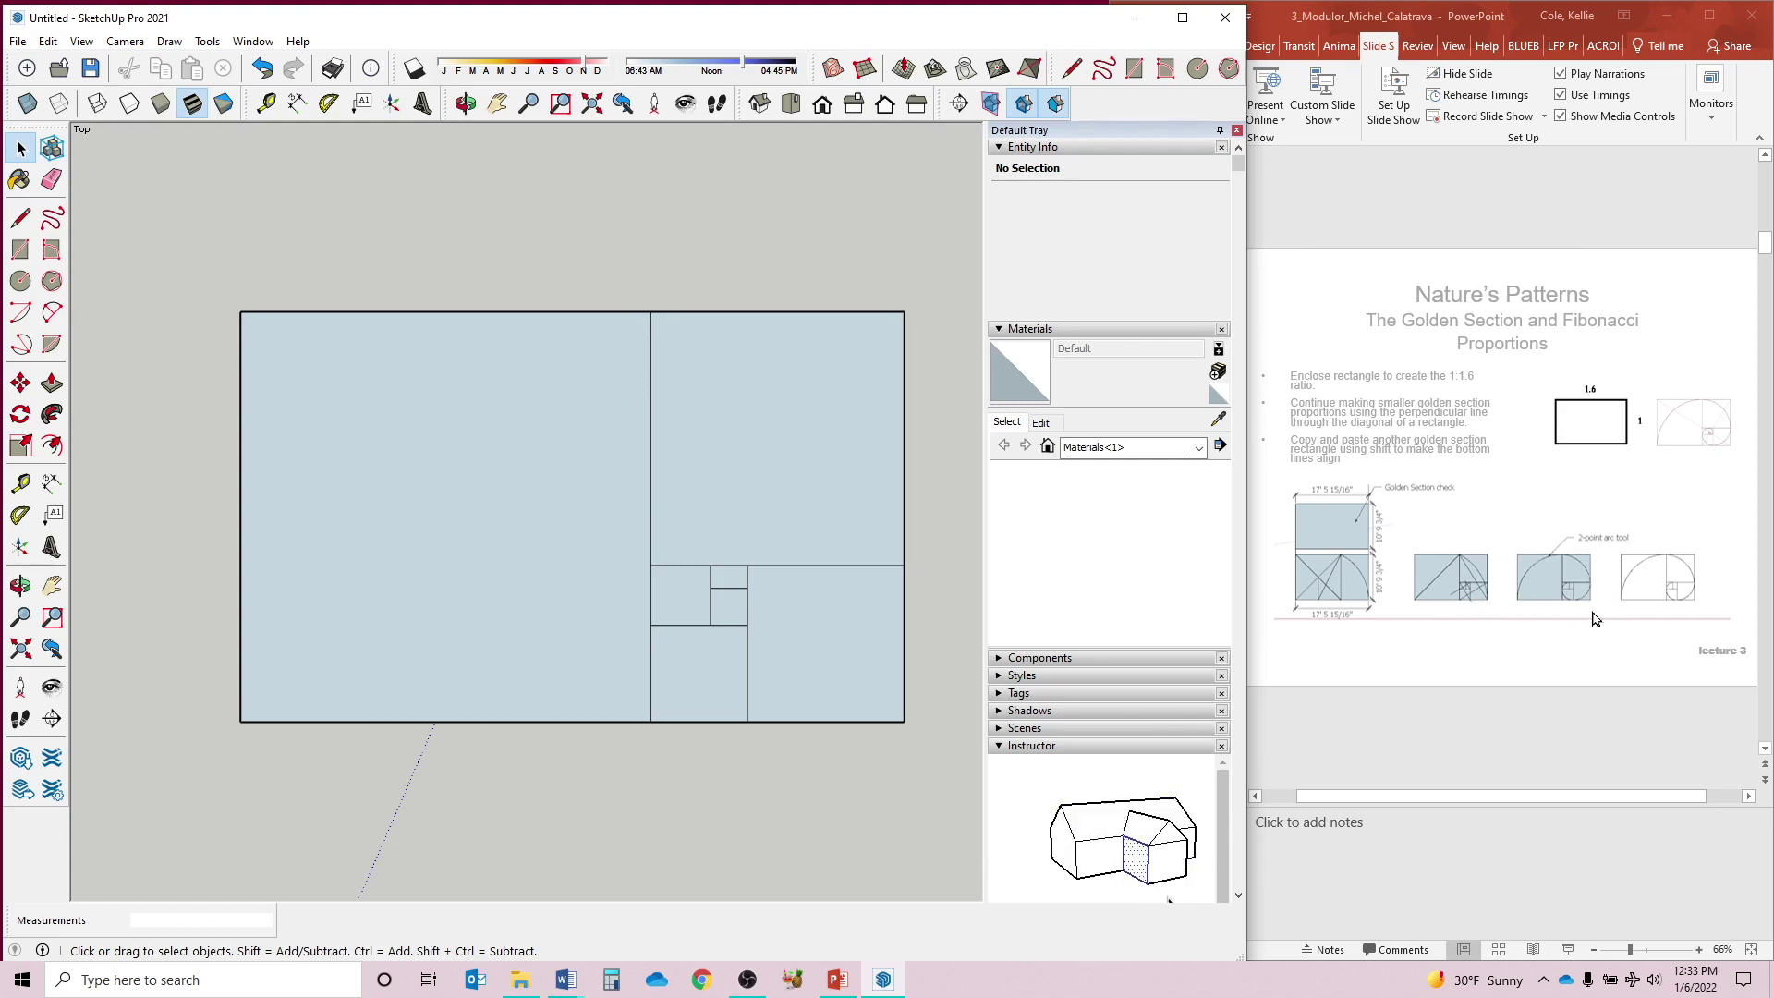
- Draw a 2-point arc across the largest square from its lower-left to its upper-right corner, bulging outward about 1' 5 1/8"
left_click(54, 316)
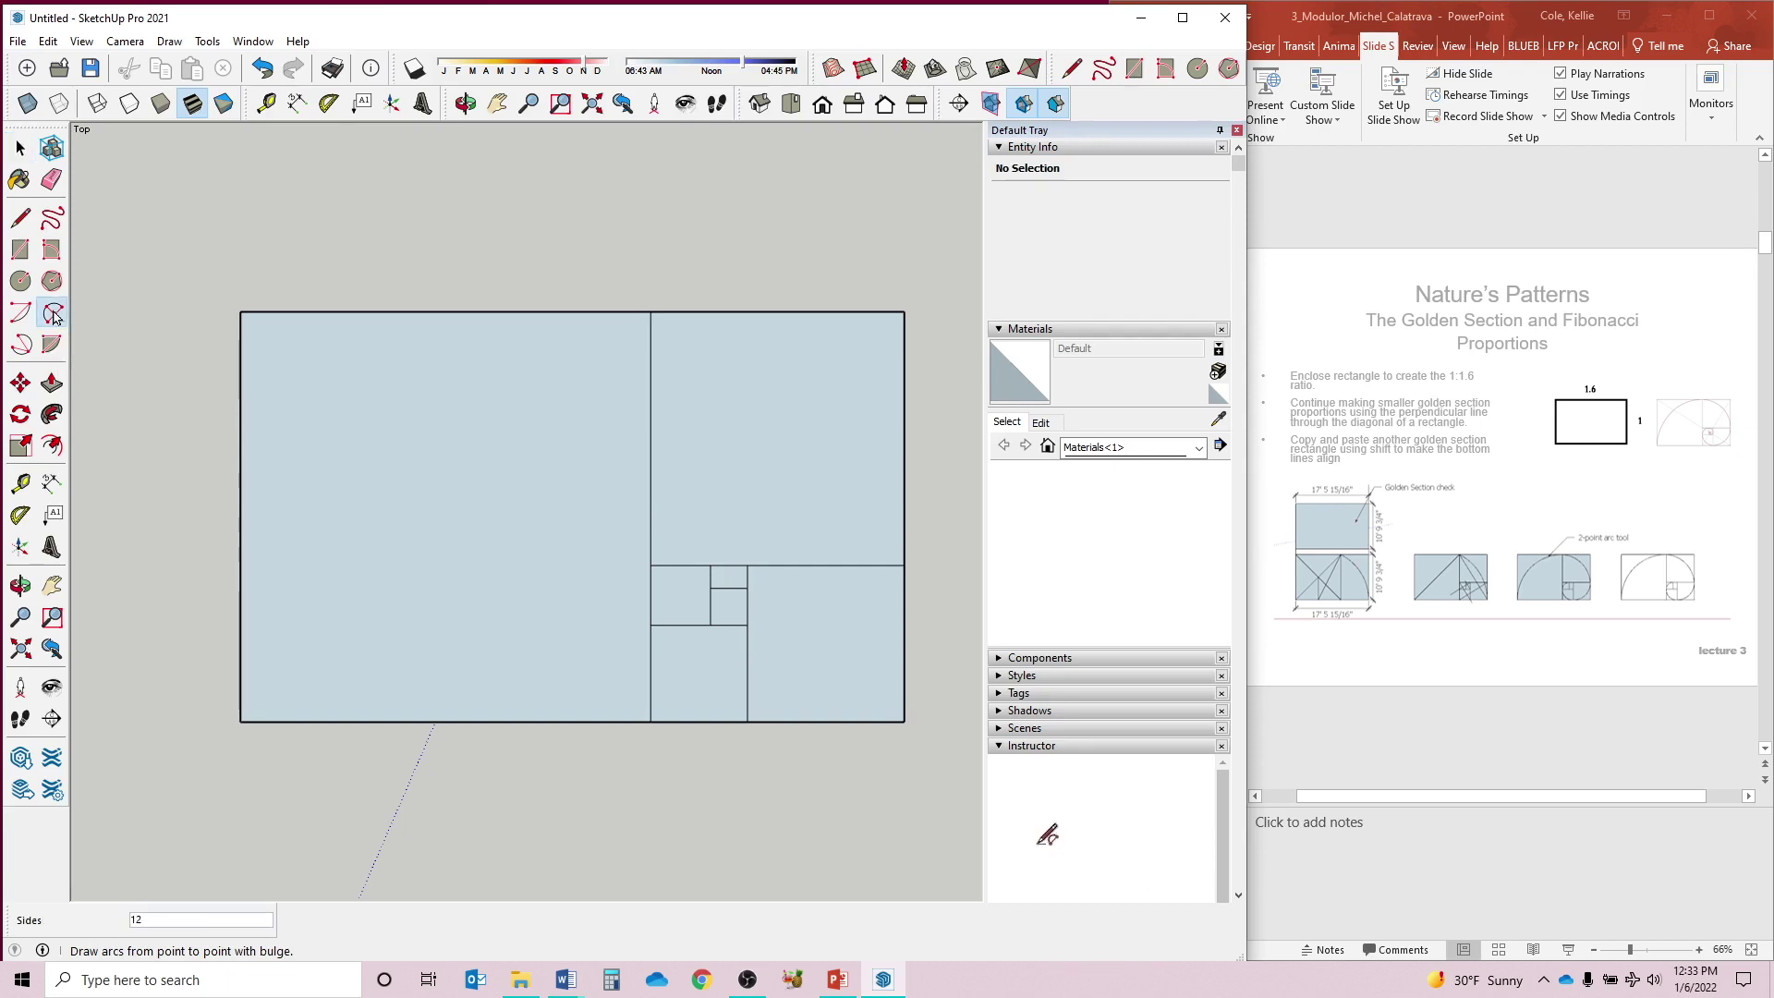
left_click(240, 720)
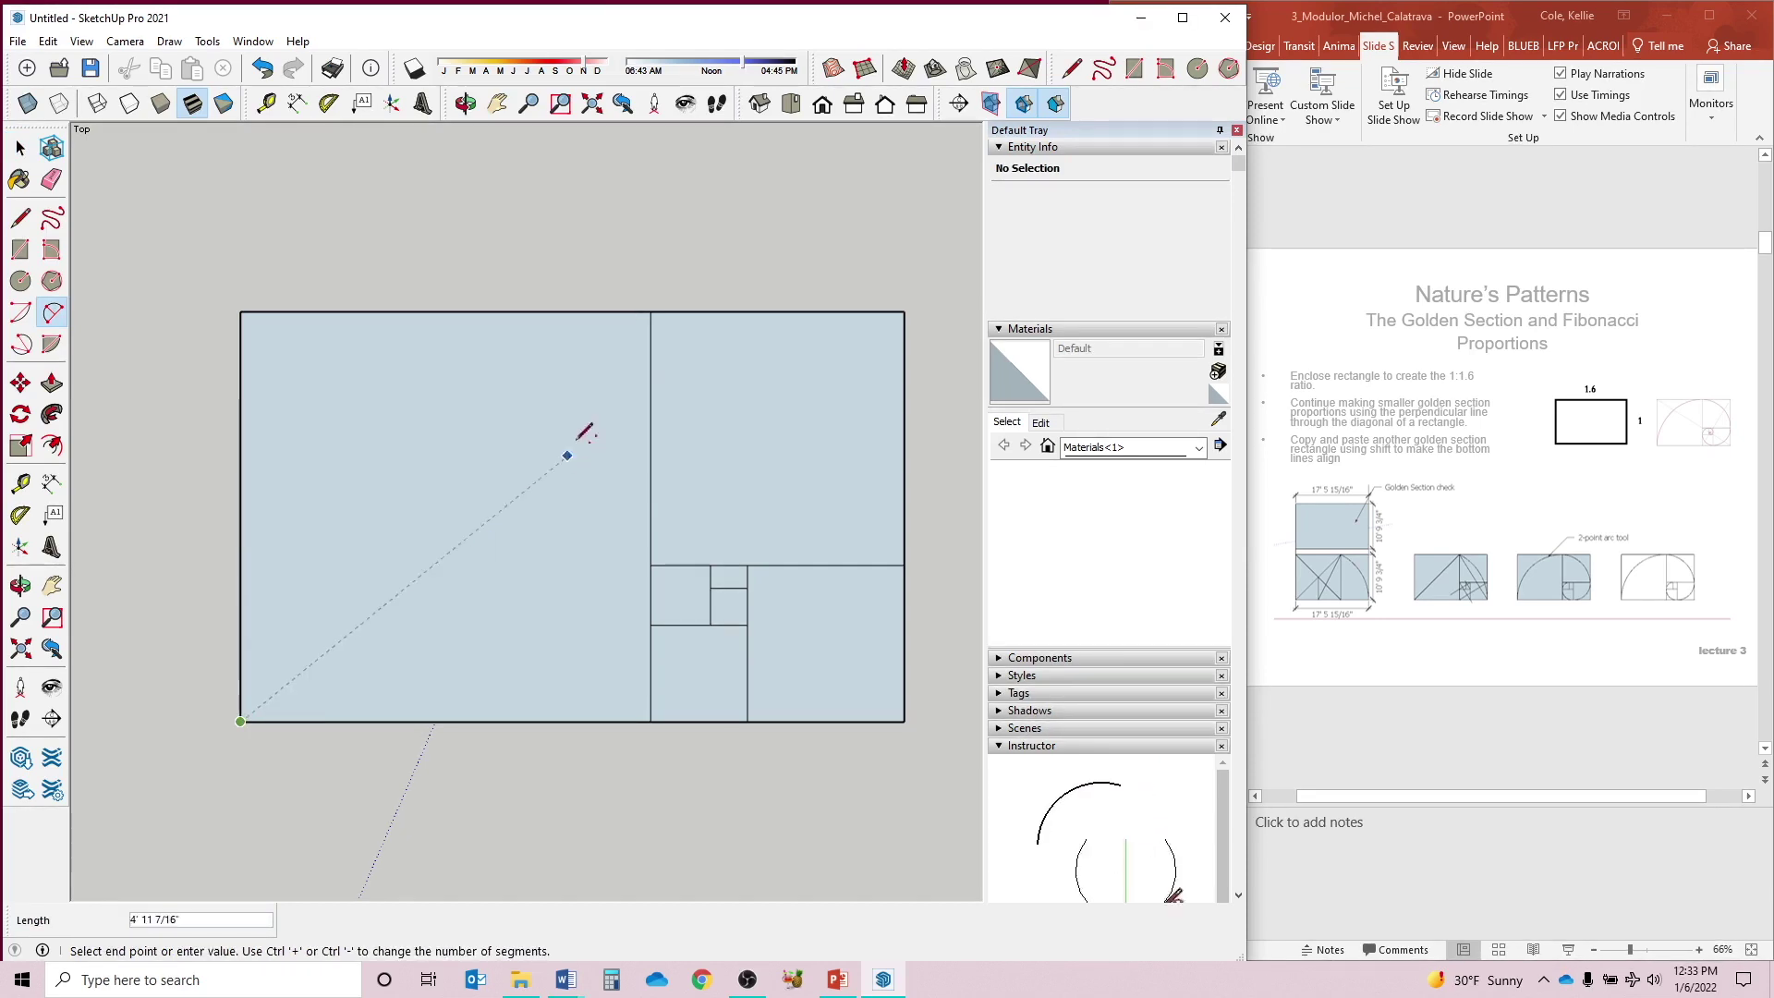
left_click(650, 311)
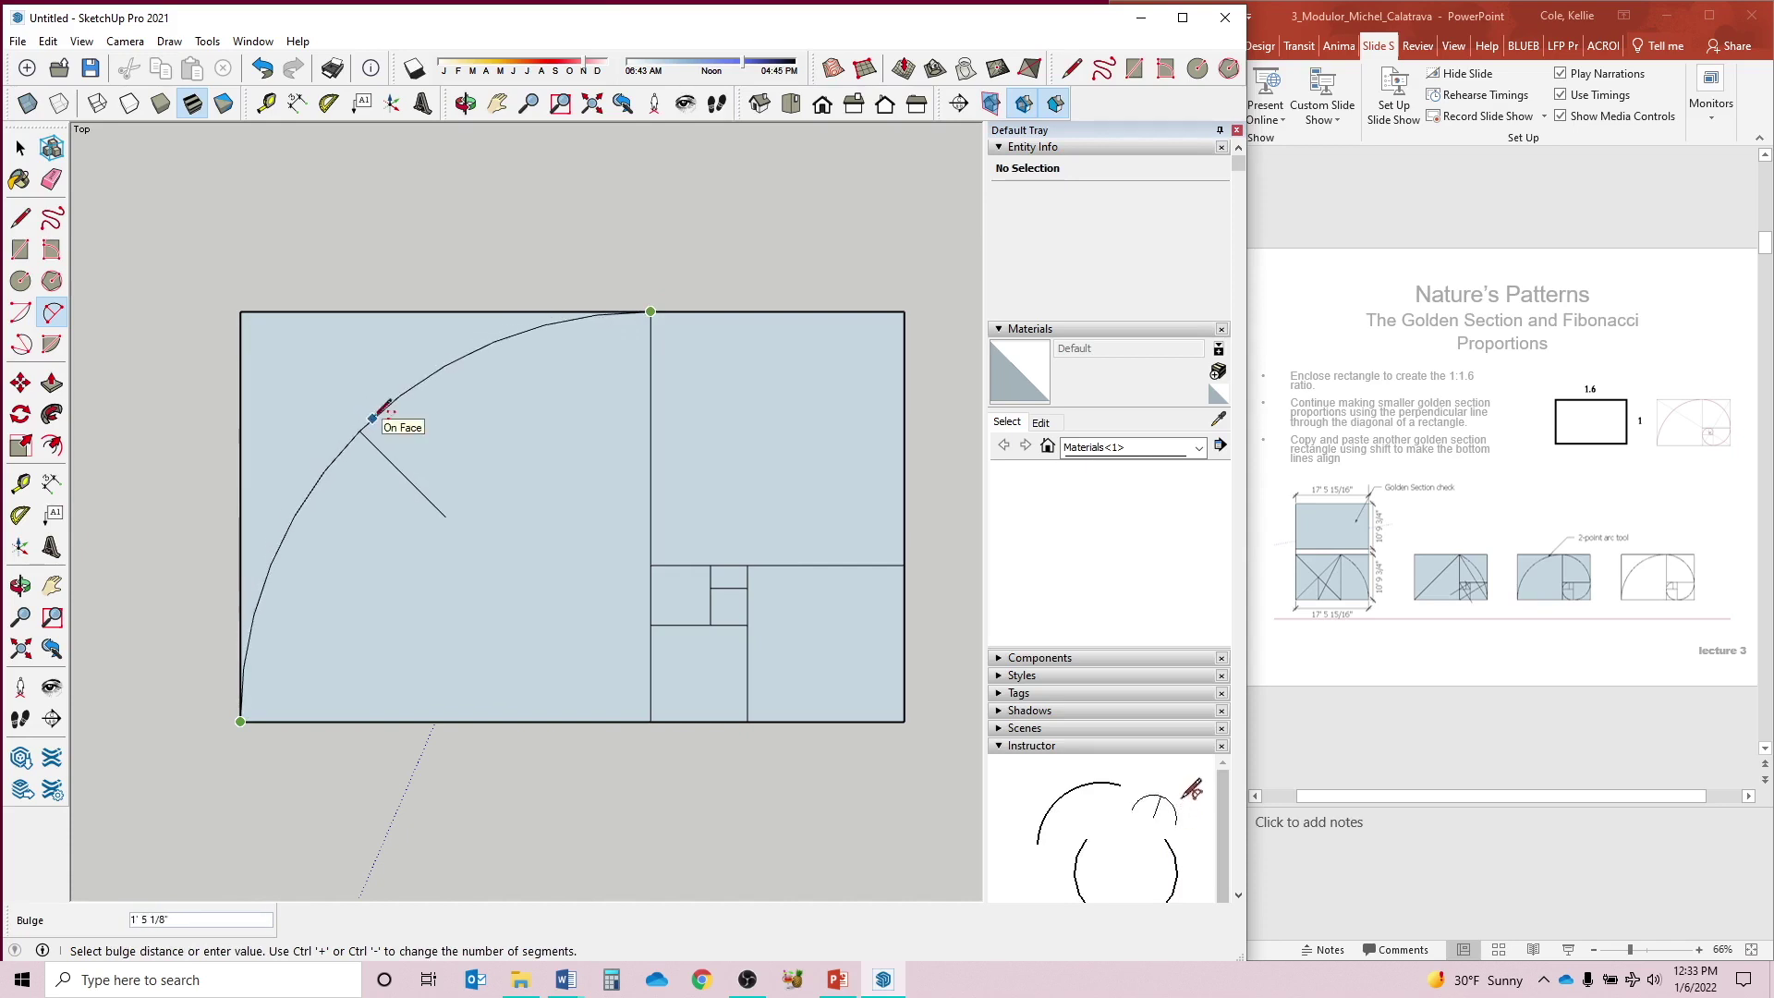
left_click(376, 414)
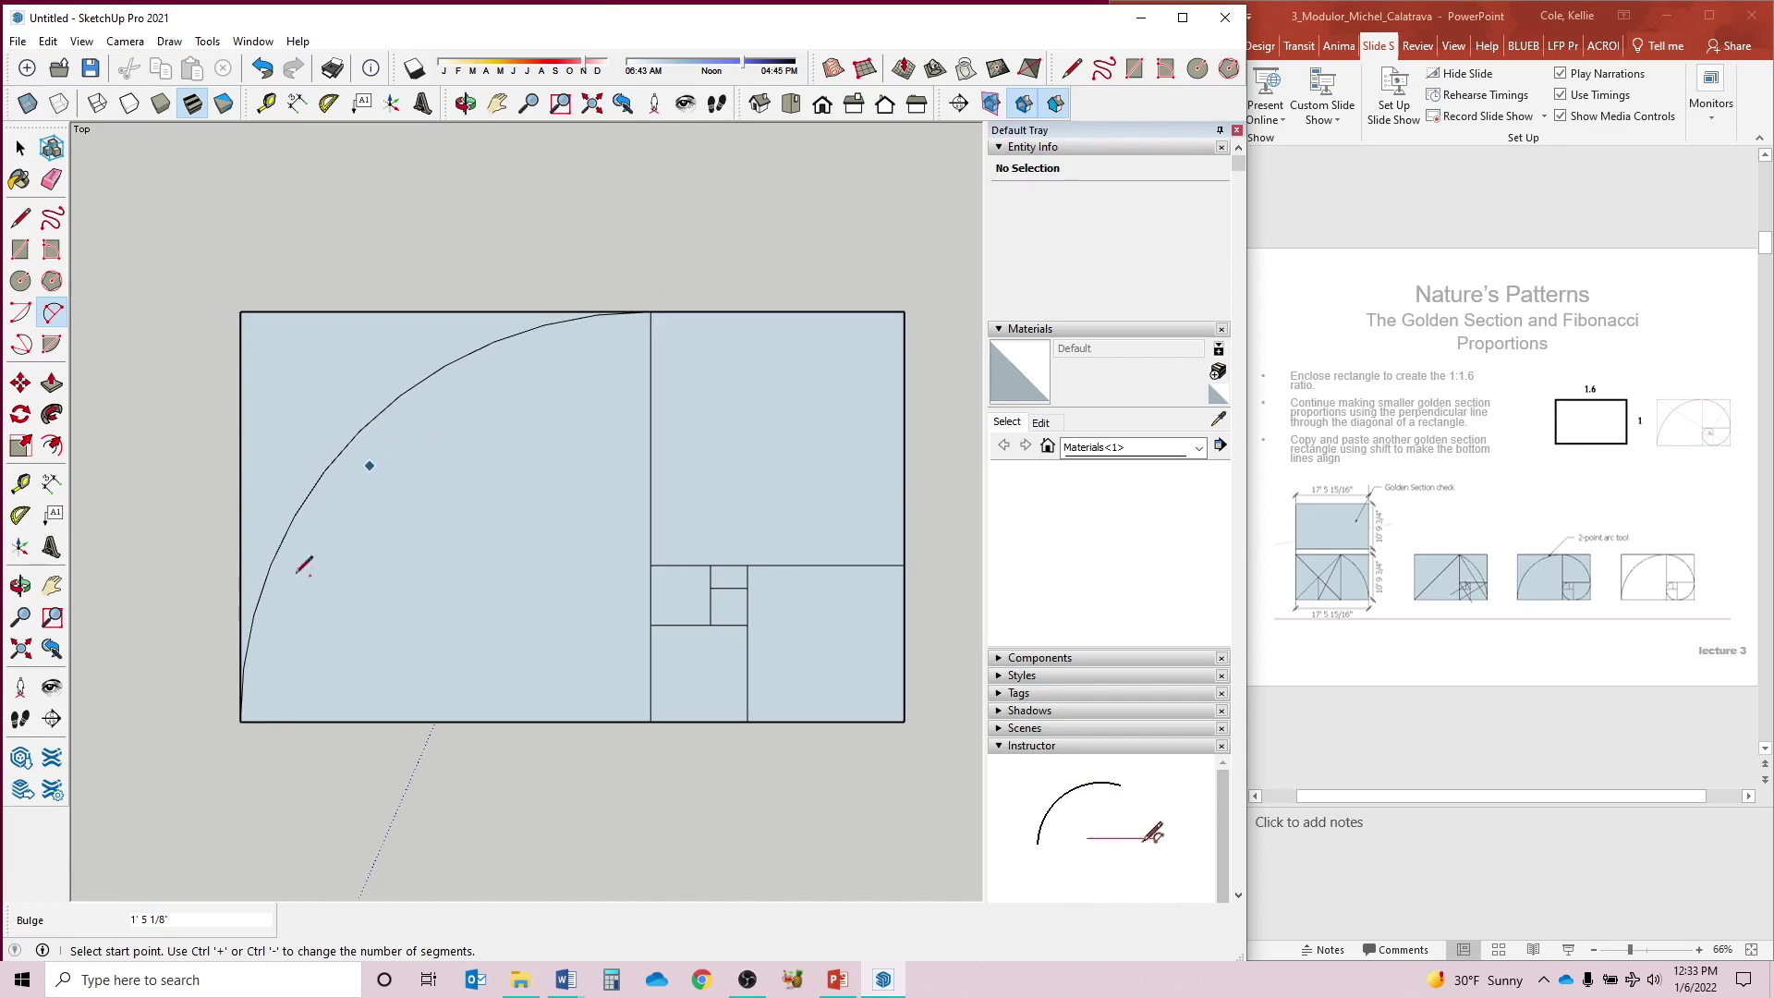
- Continue the spiral with quarter arcs across the second-largest and third-largest squares, each starting where the previous arc ends
left_click(652, 311)
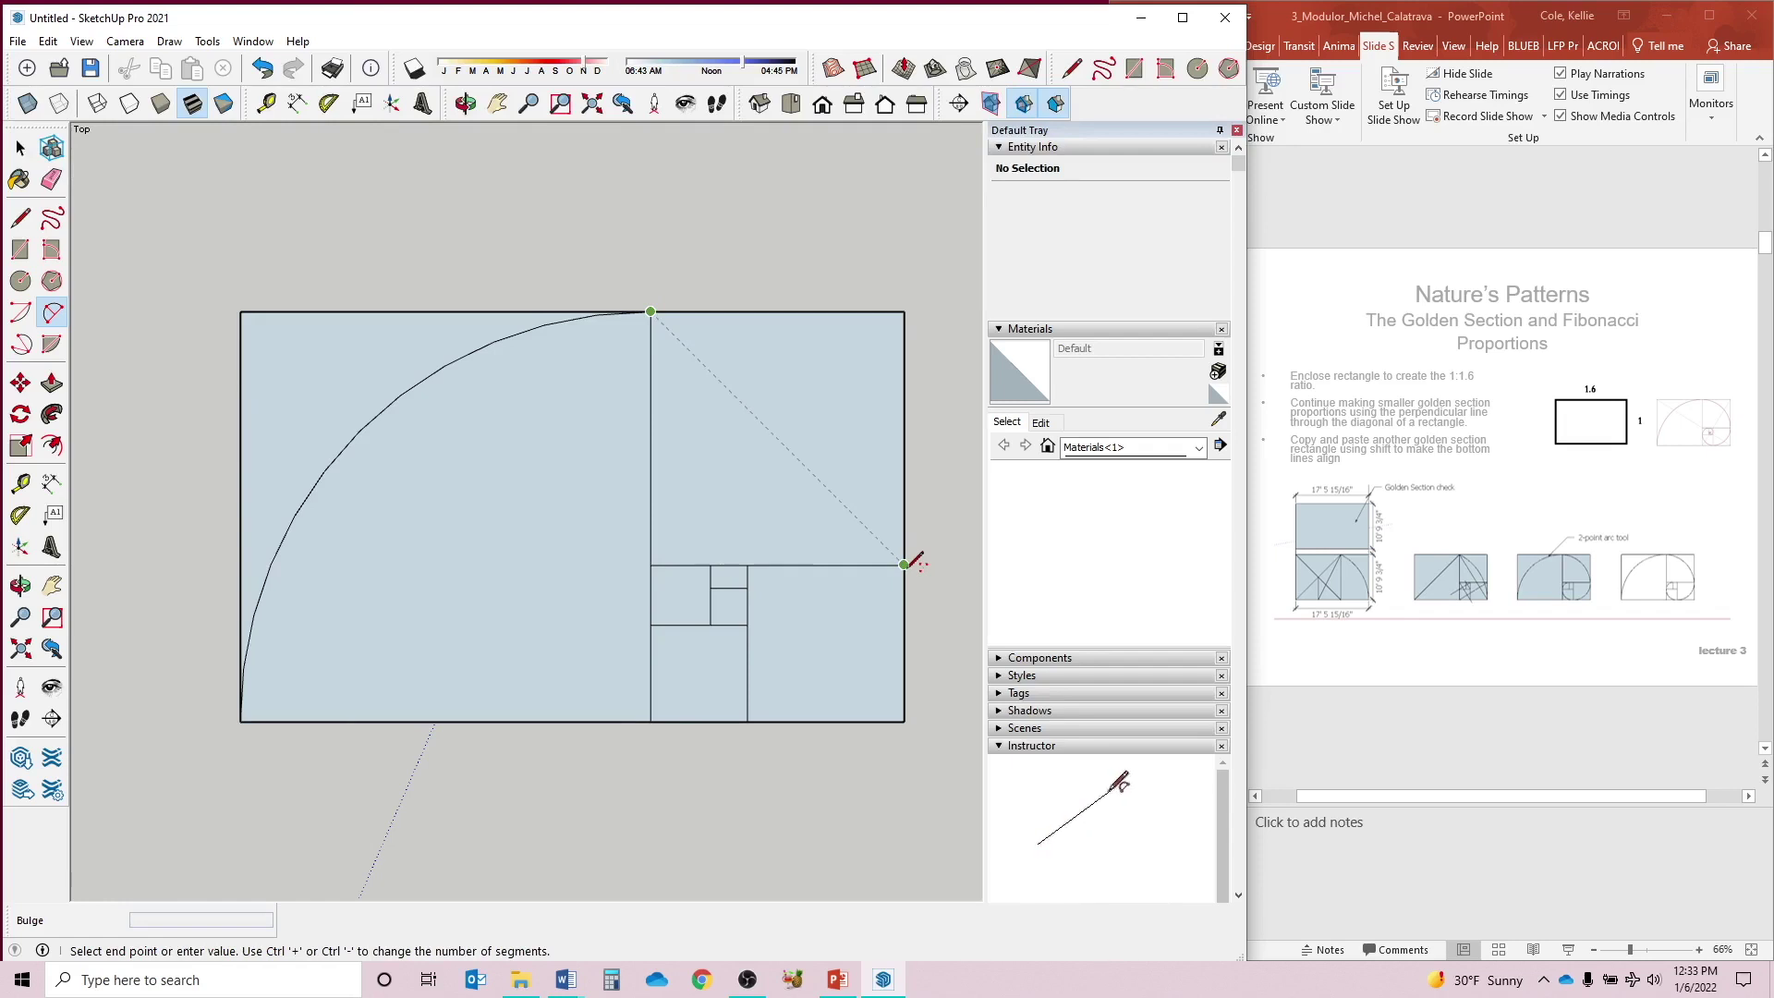
left_click(904, 565)
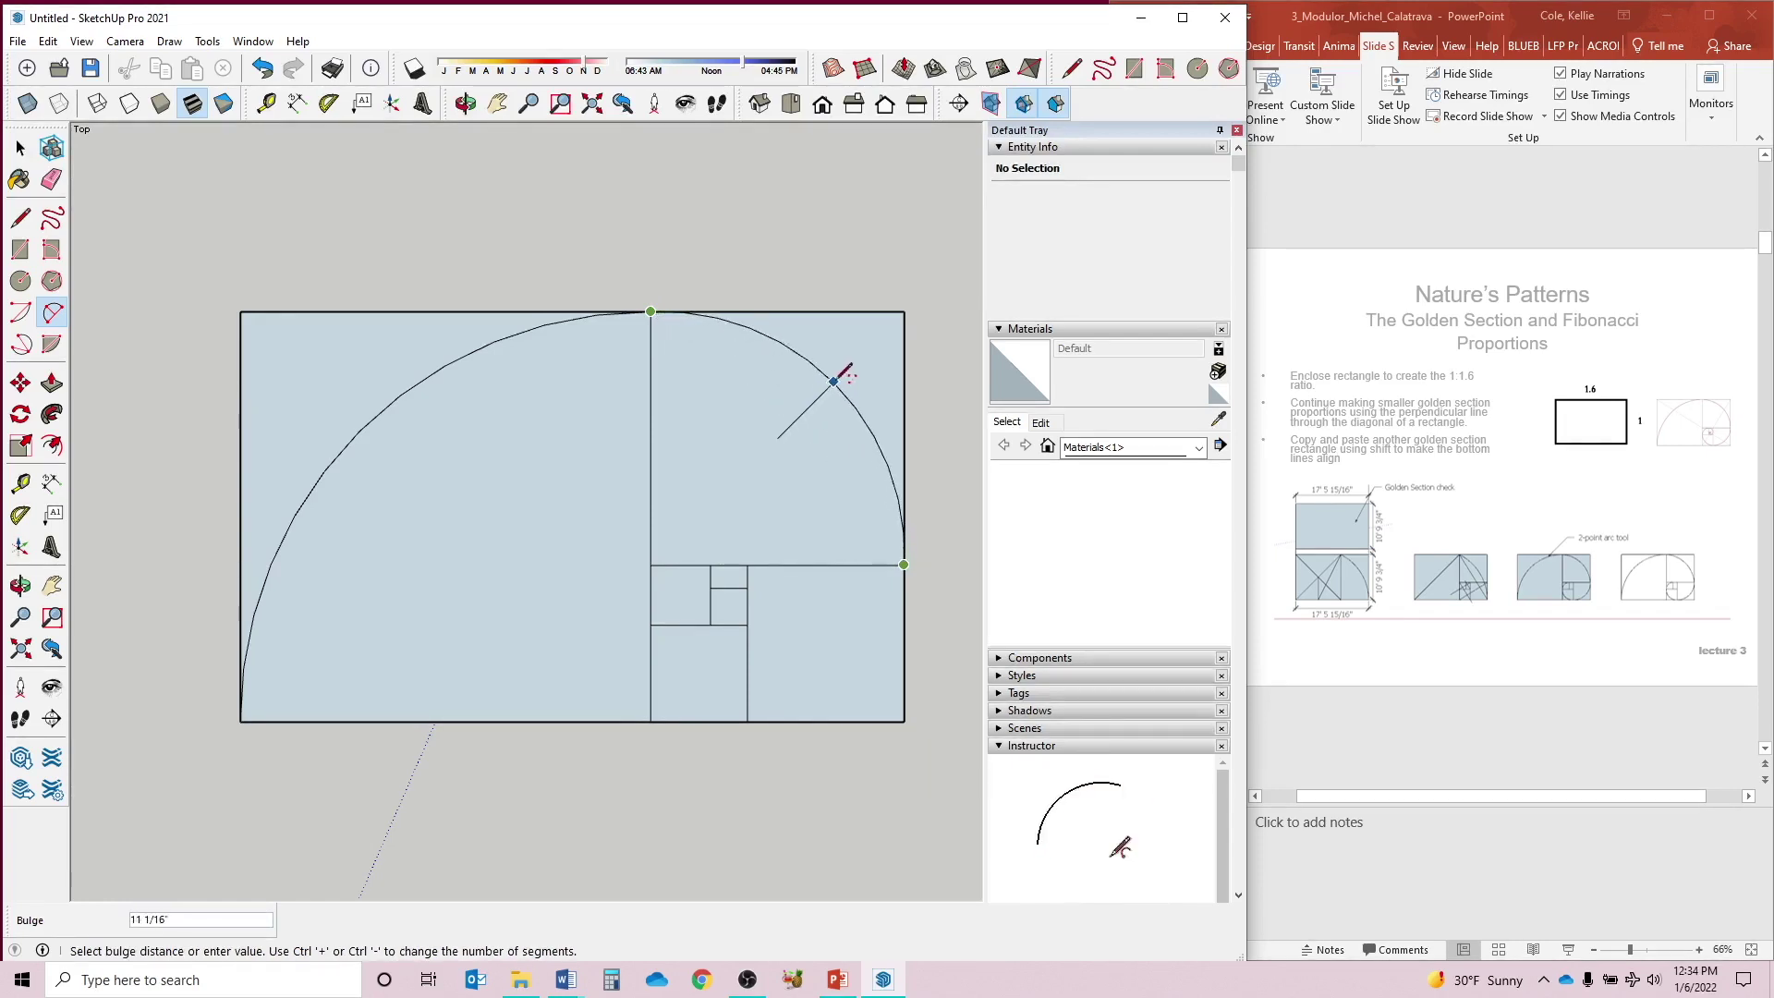
left_click(835, 380)
left_click(903, 565)
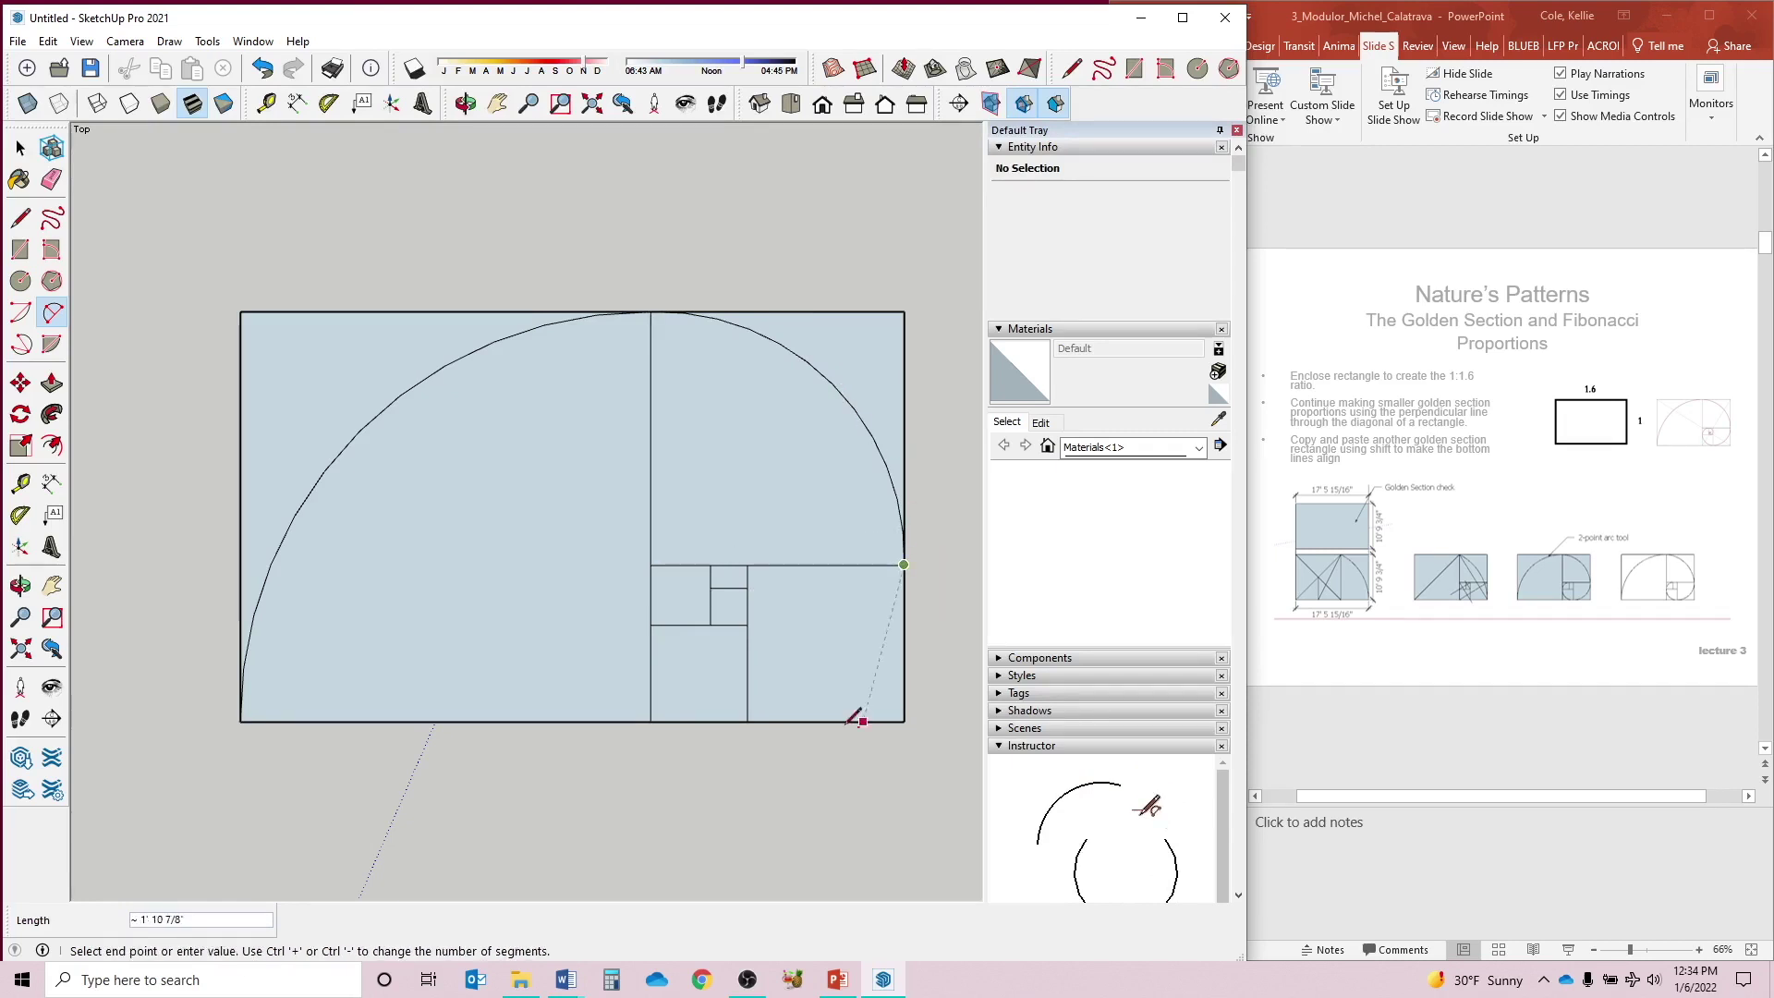
left_click(750, 720)
left_click(864, 679)
- Draw a quarter arc across the fourth square, from its lower-right to its upper-left corner, bulging outward tangent to the previous arc
left_click(747, 721)
left_click(650, 624)
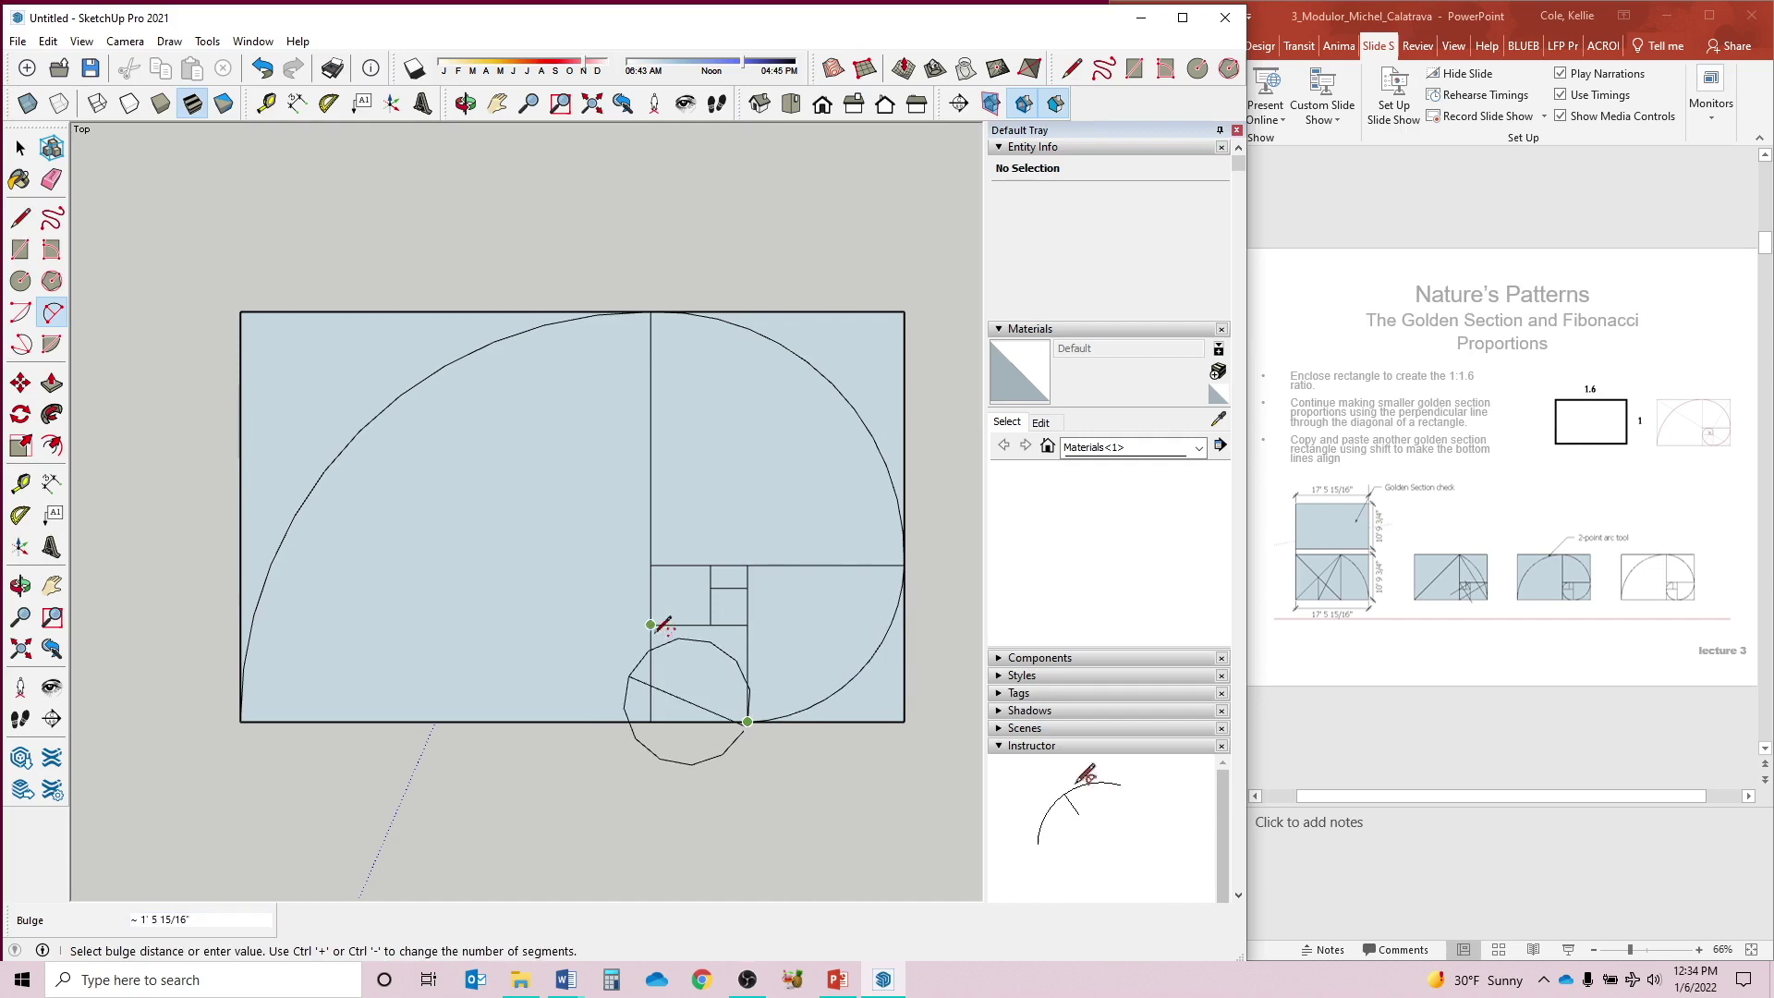
key("Escape")
left_click(747, 721)
left_click(651, 624)
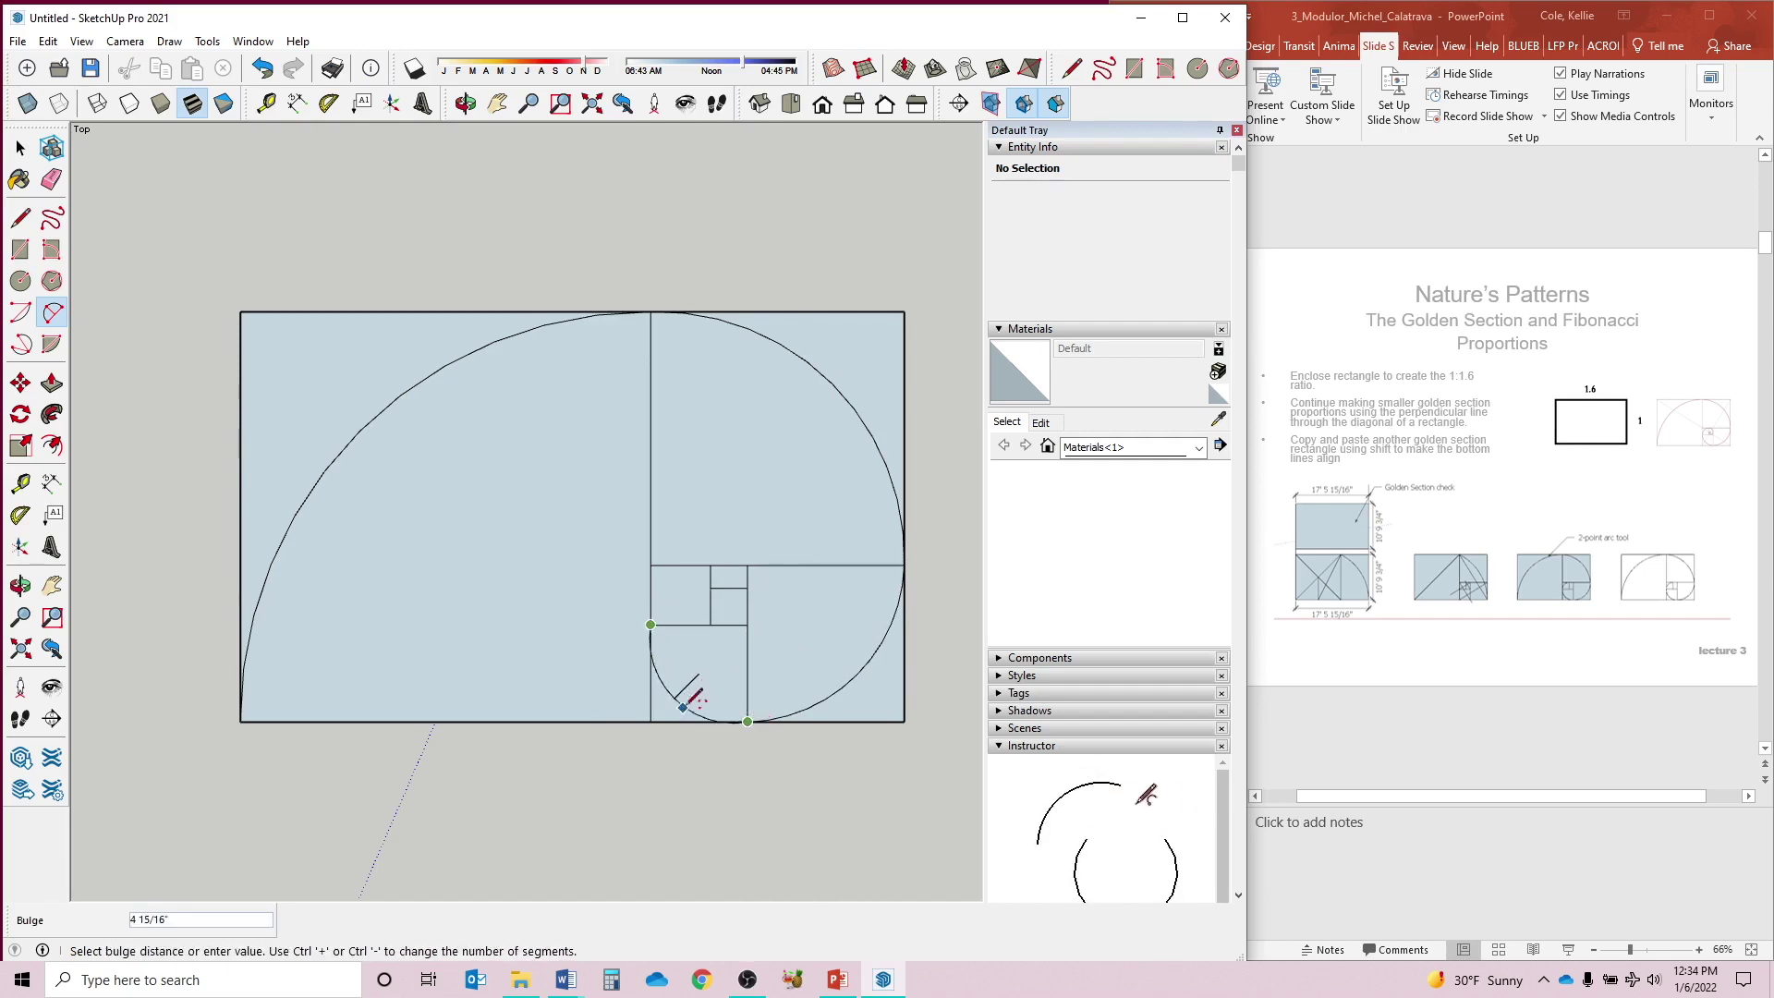
left_click(691, 698)
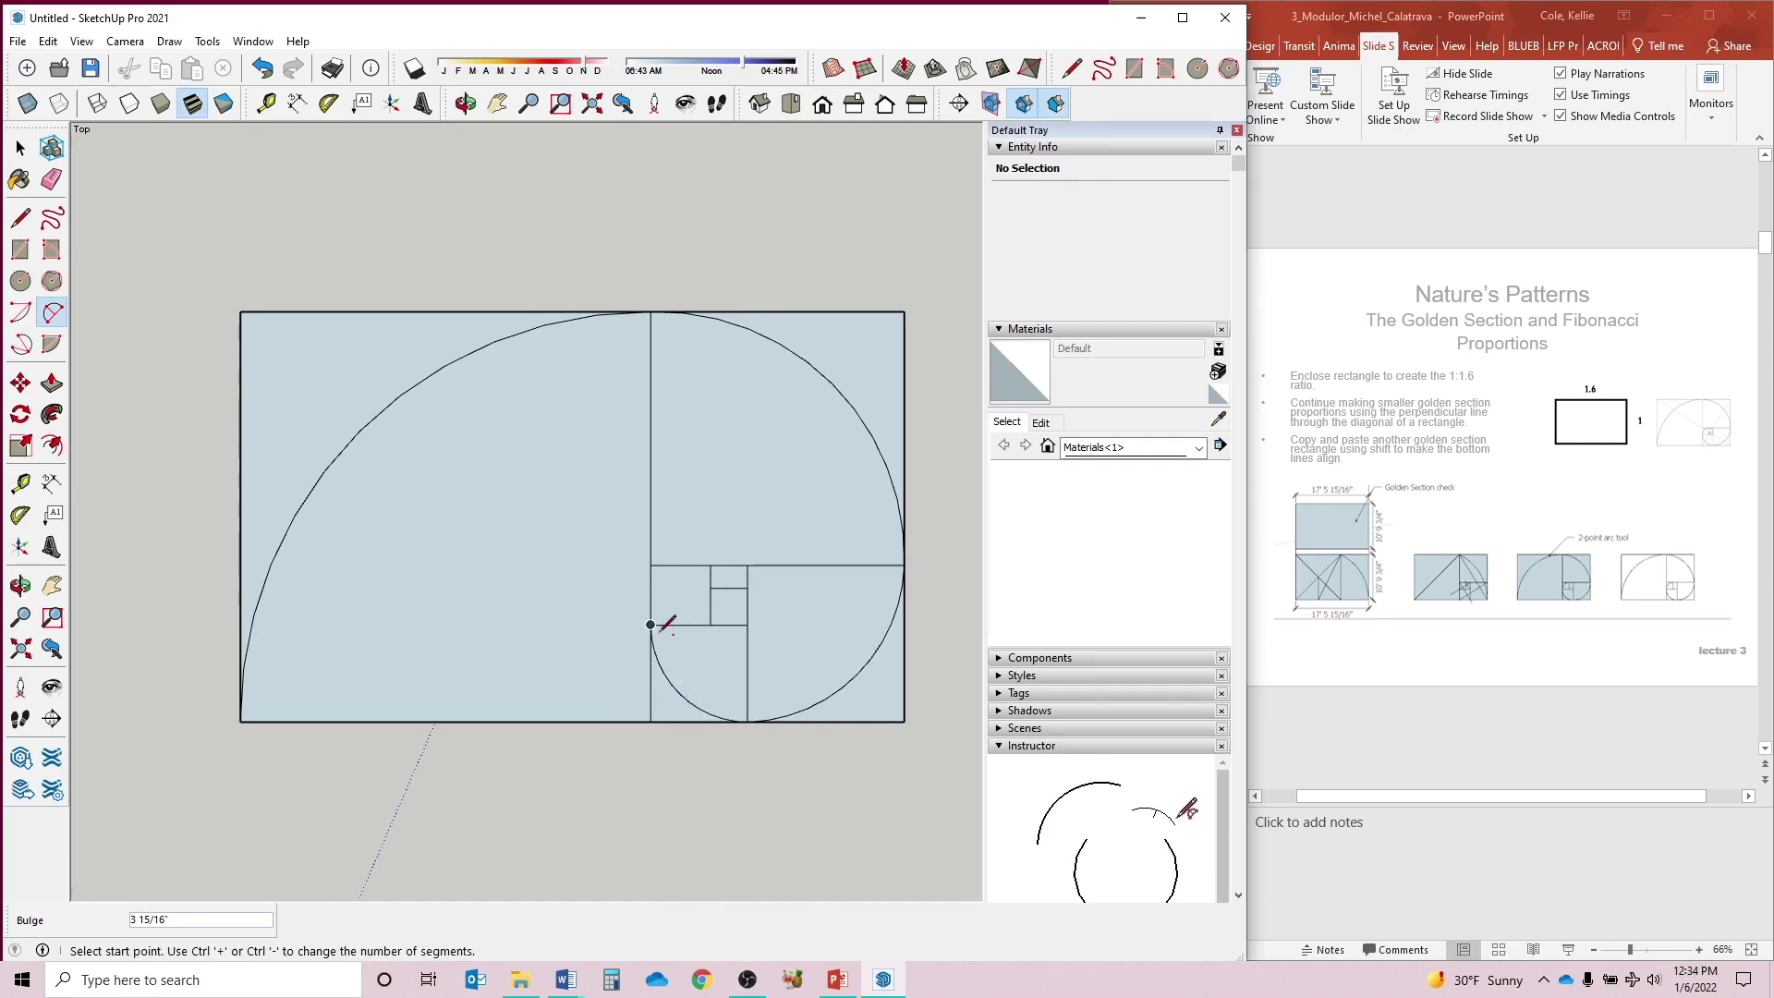
- Draw a quarter arc across the fifth square from its lower-left to its upper-right corner, bulging toward its upper-left corner
left_click(650, 625)
left_click(710, 564)
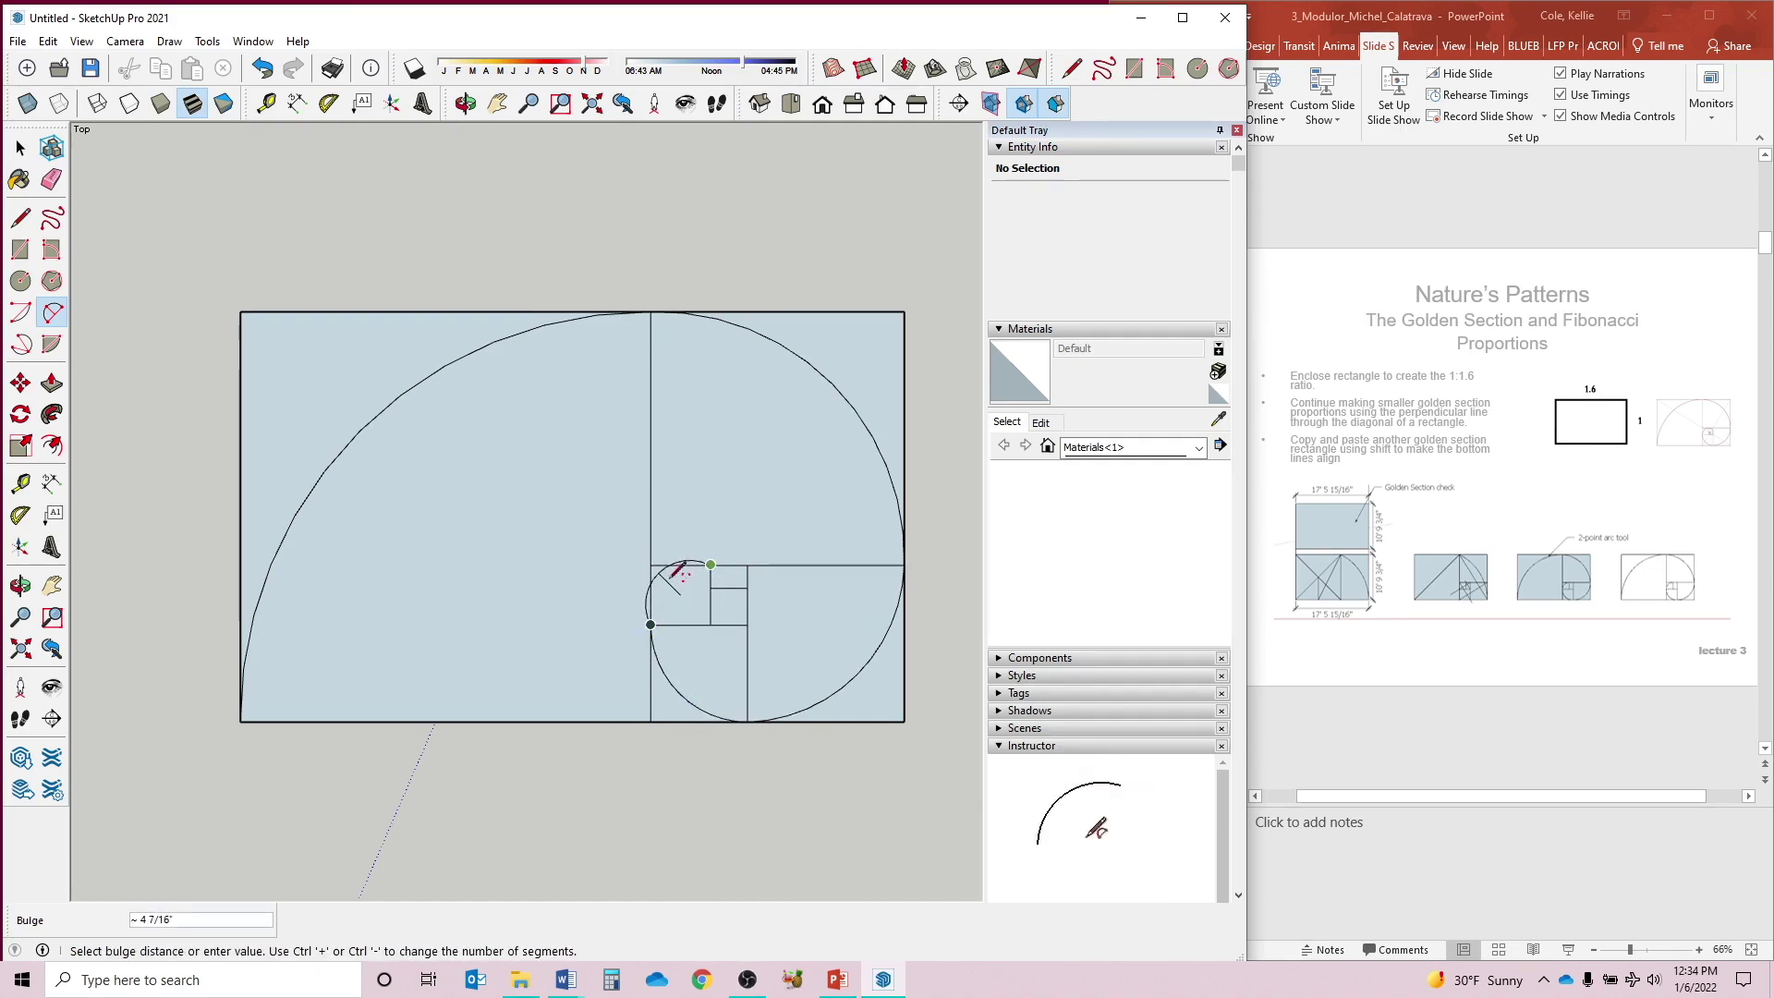
scroll(683, 576, "up", 3)
left_click(682, 583)
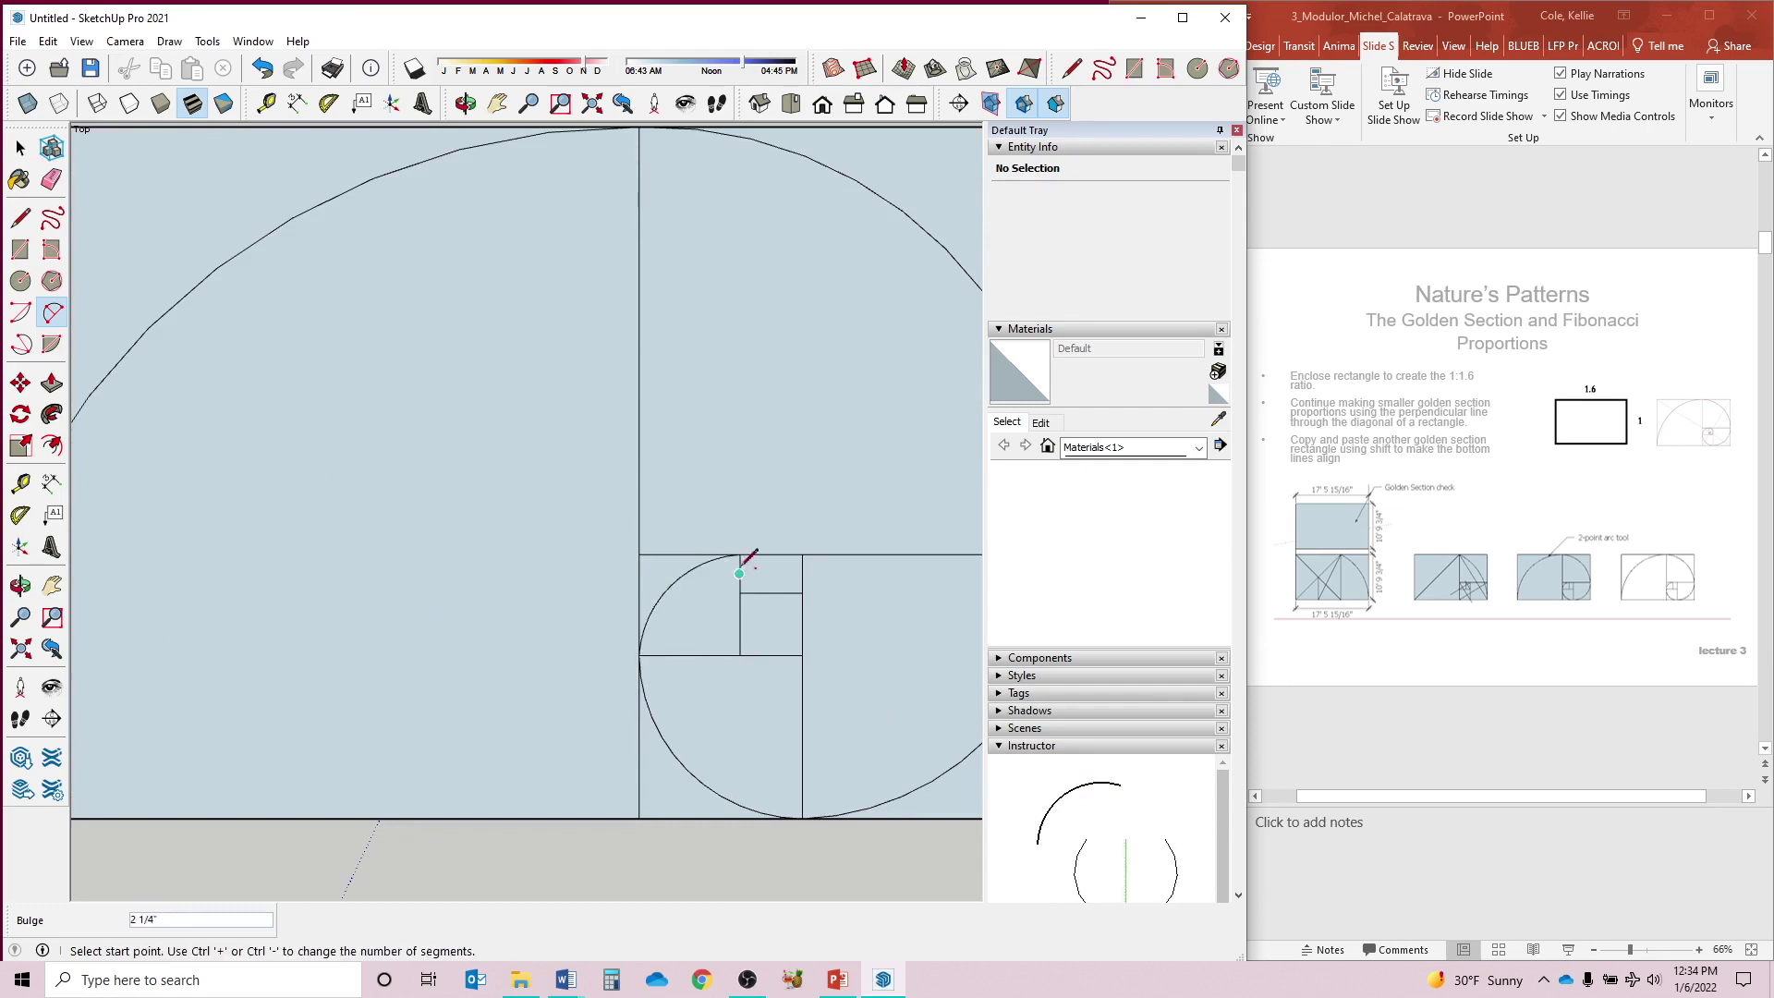
- Delete the short horizontal line that divides the smallest rectangle at the inner end of the spiral
key("space")
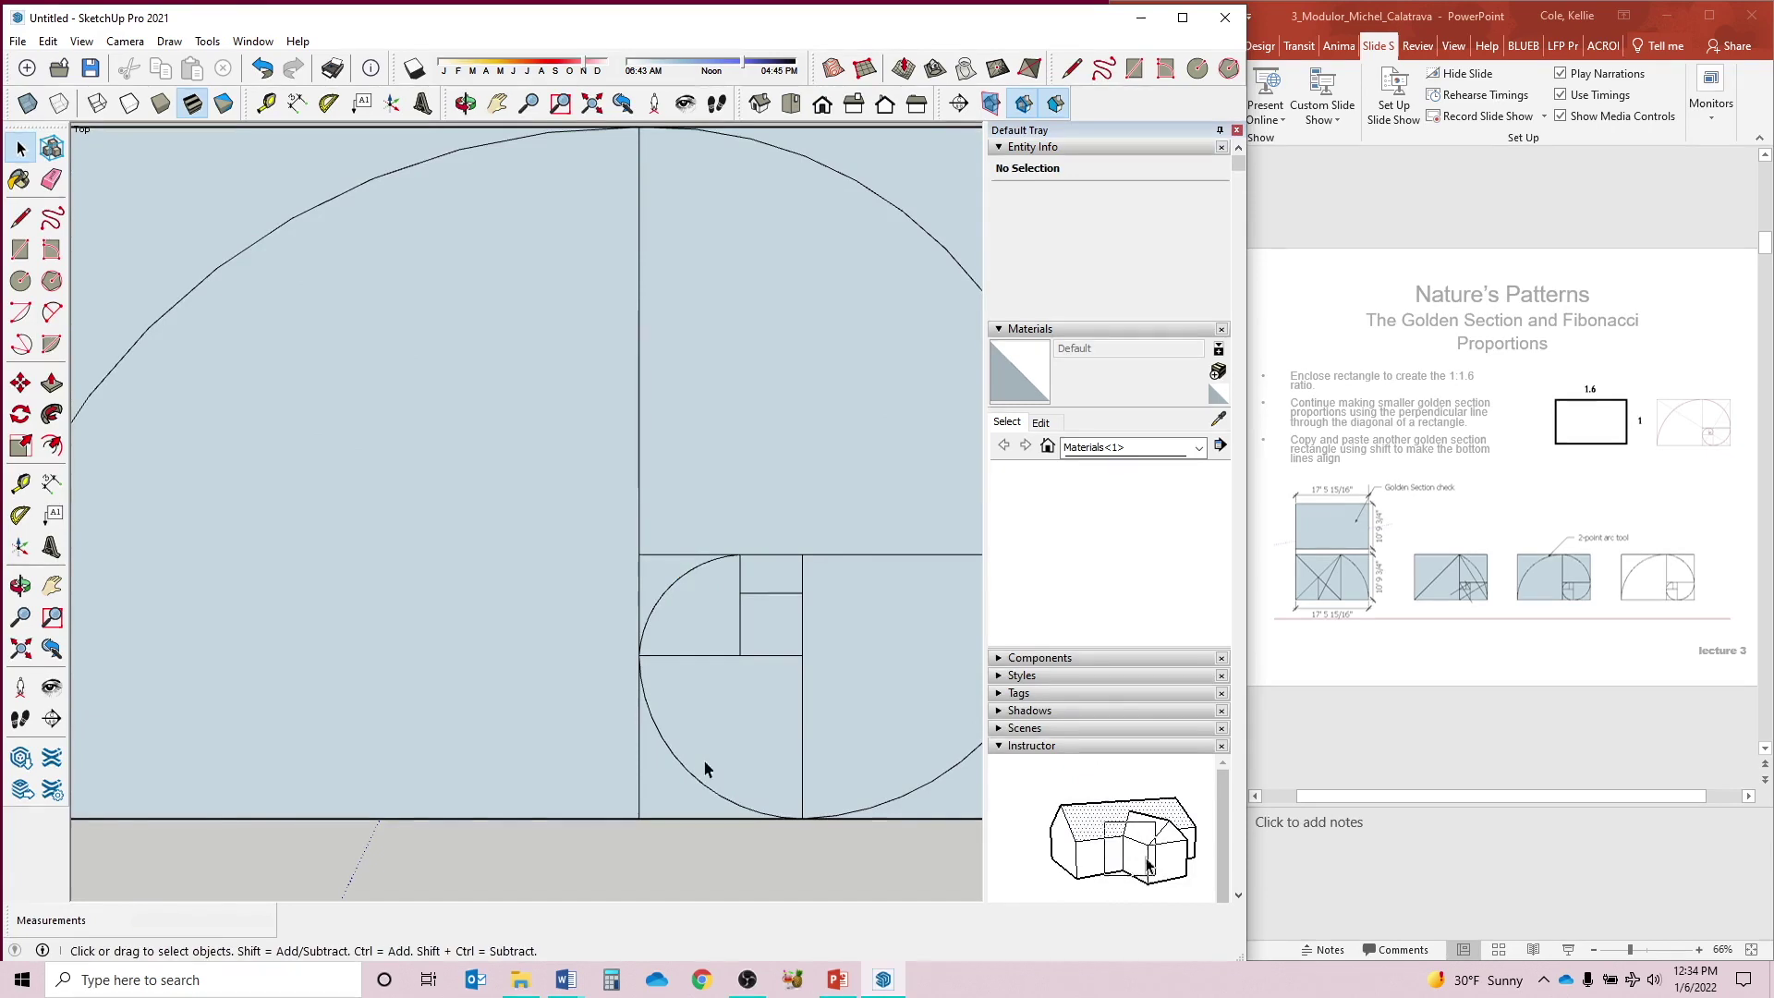
left_click(783, 598)
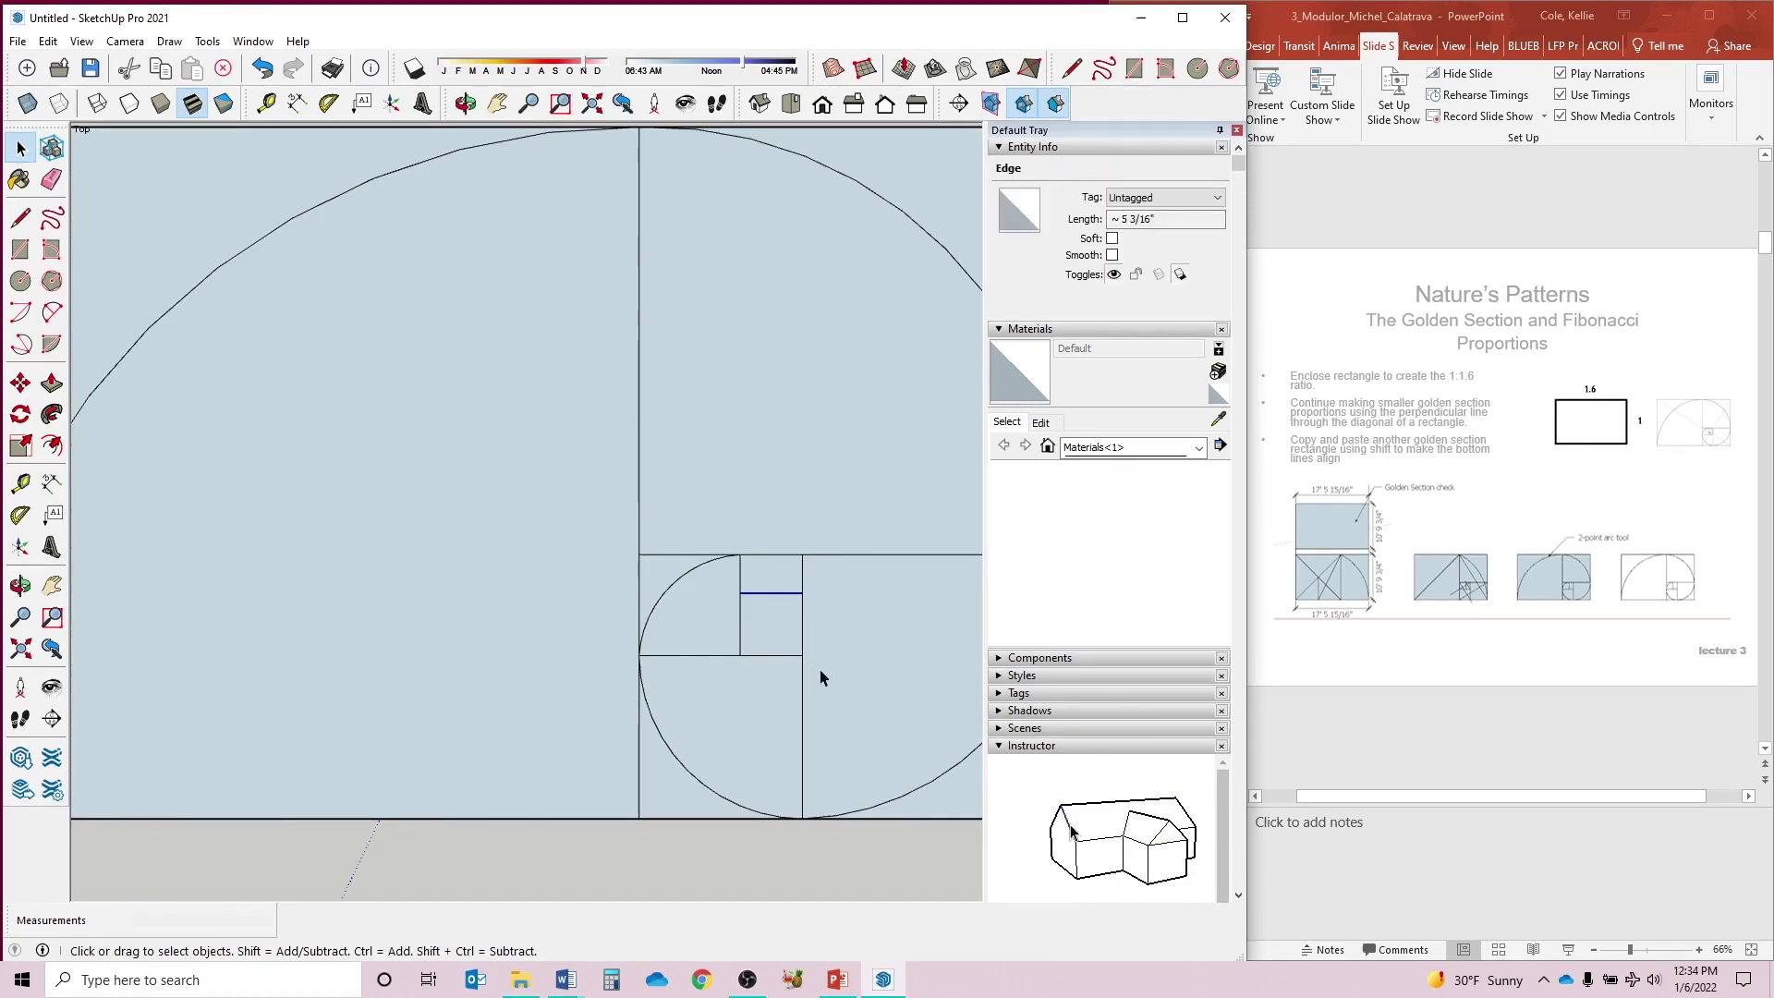
key("Delete")
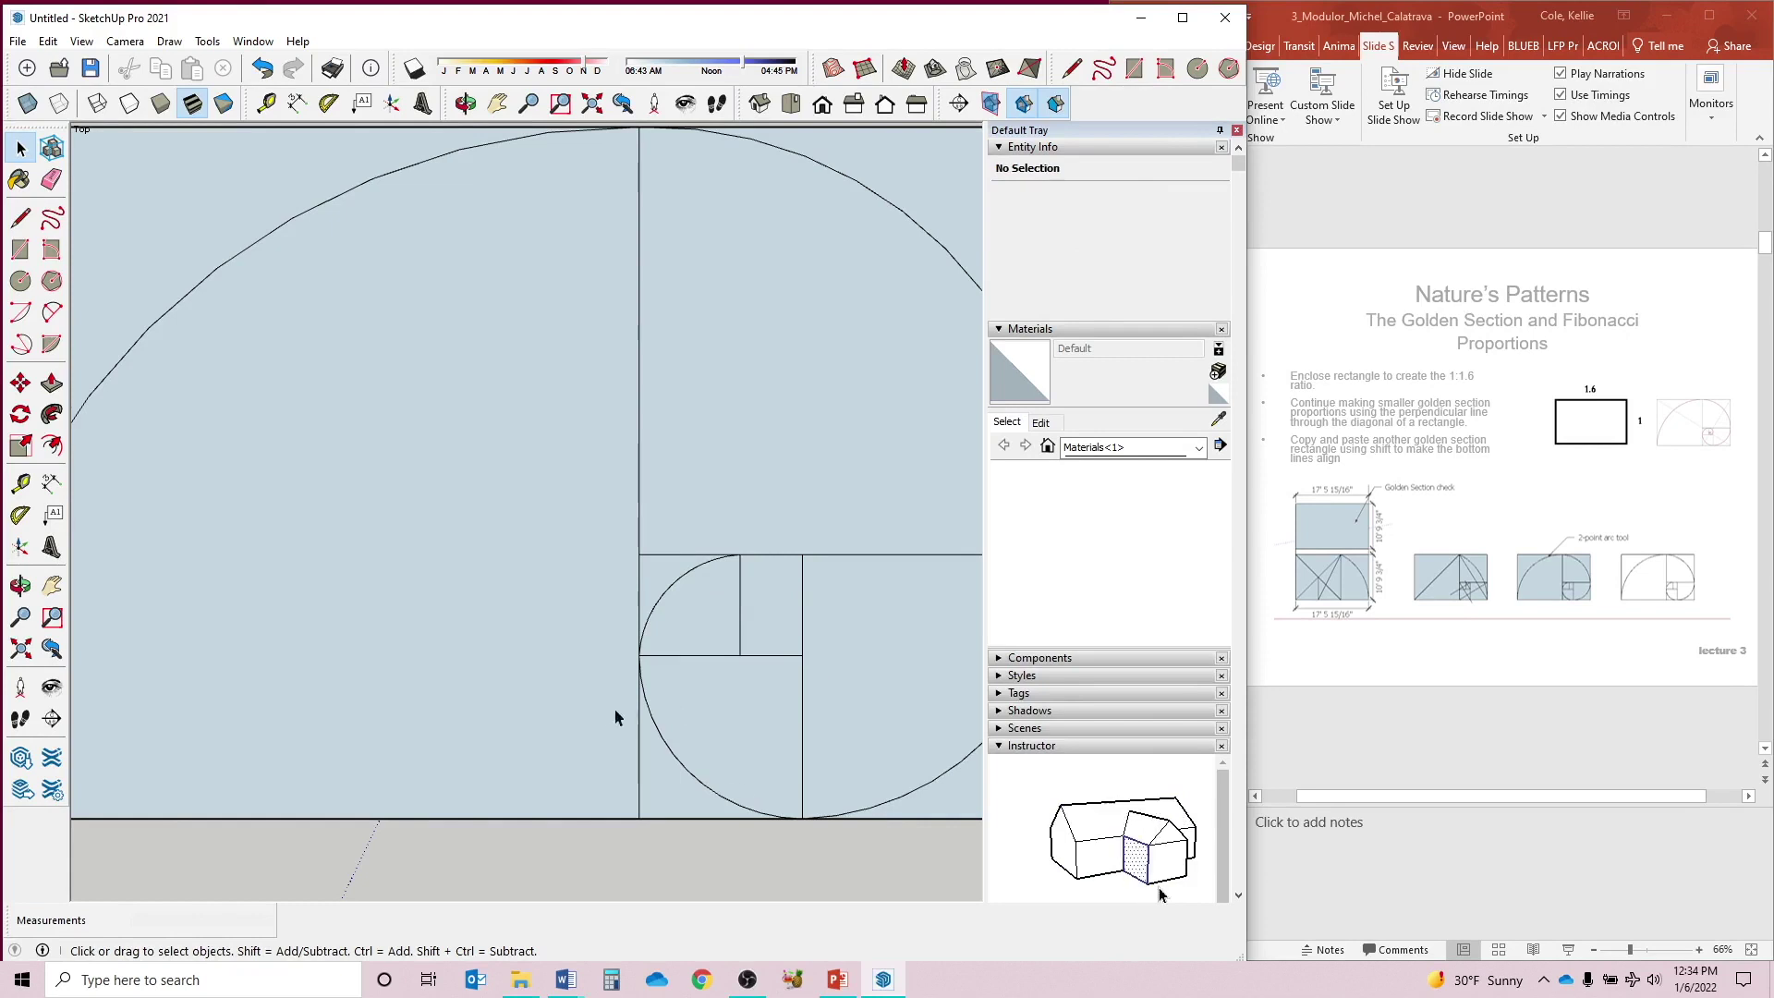
scroll(610, 720, "down", 3)
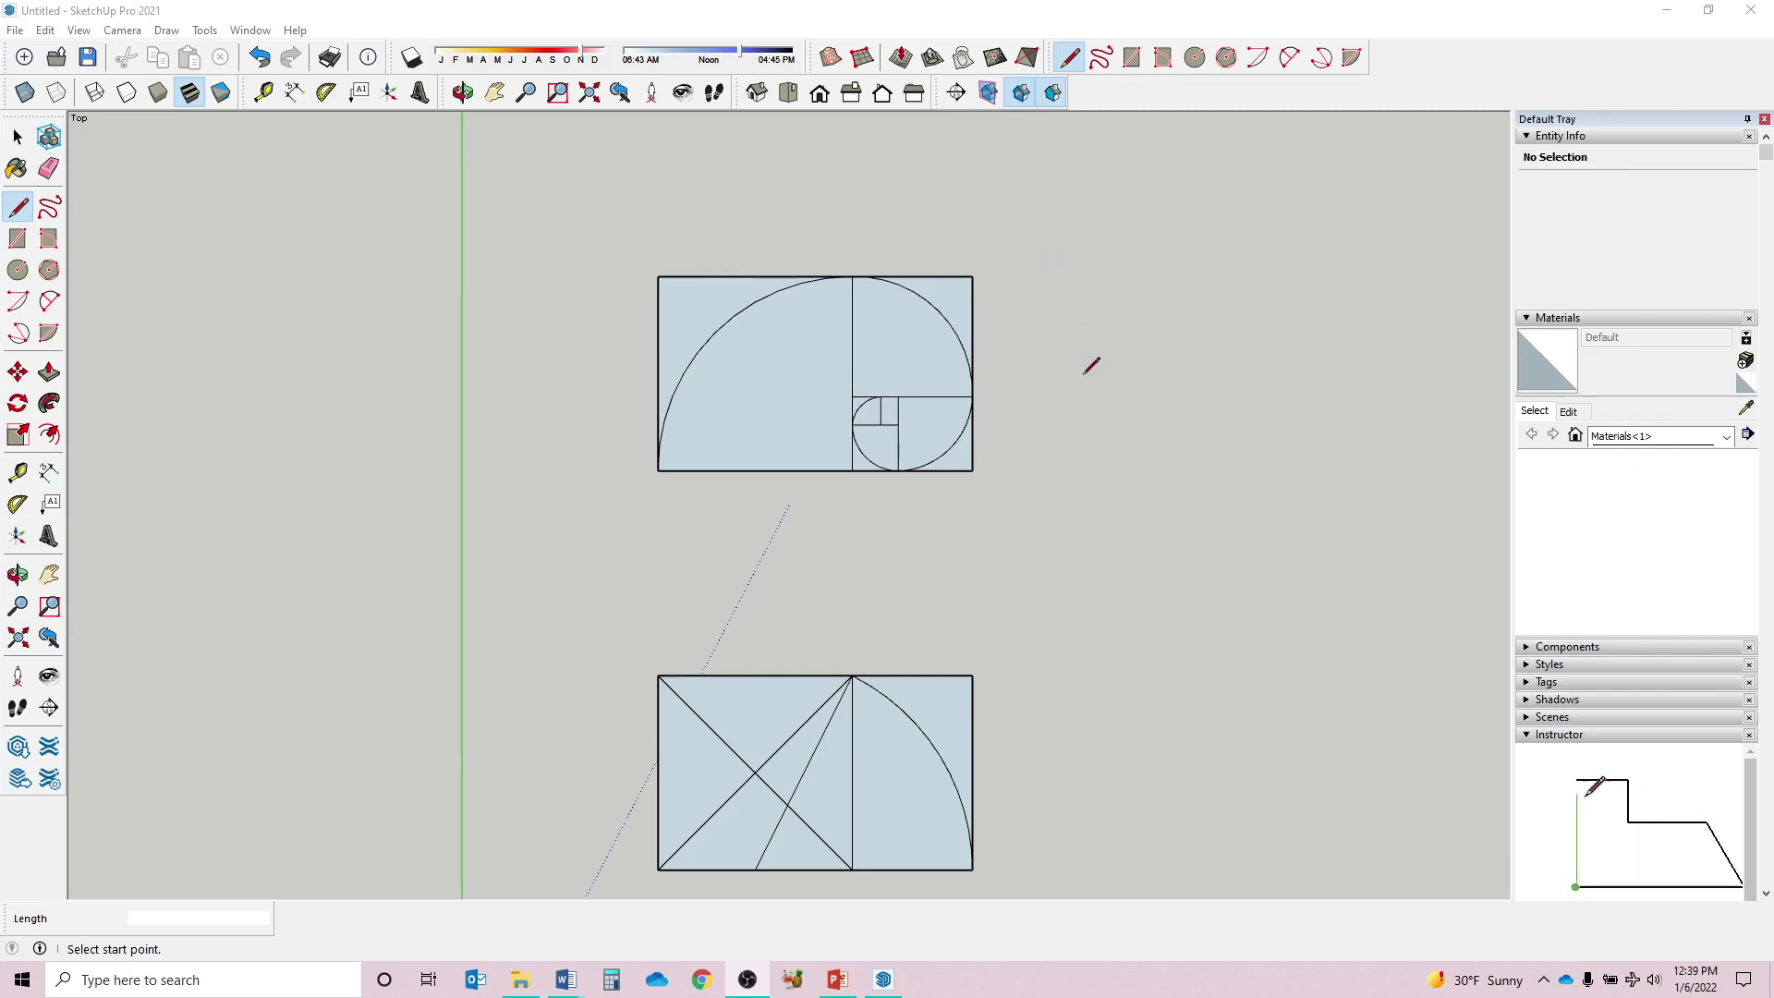
- Dimension the upper rectangle's overall width above its top edge and its height beside its right edge
left_click_drag(48, 454, 21, 507)
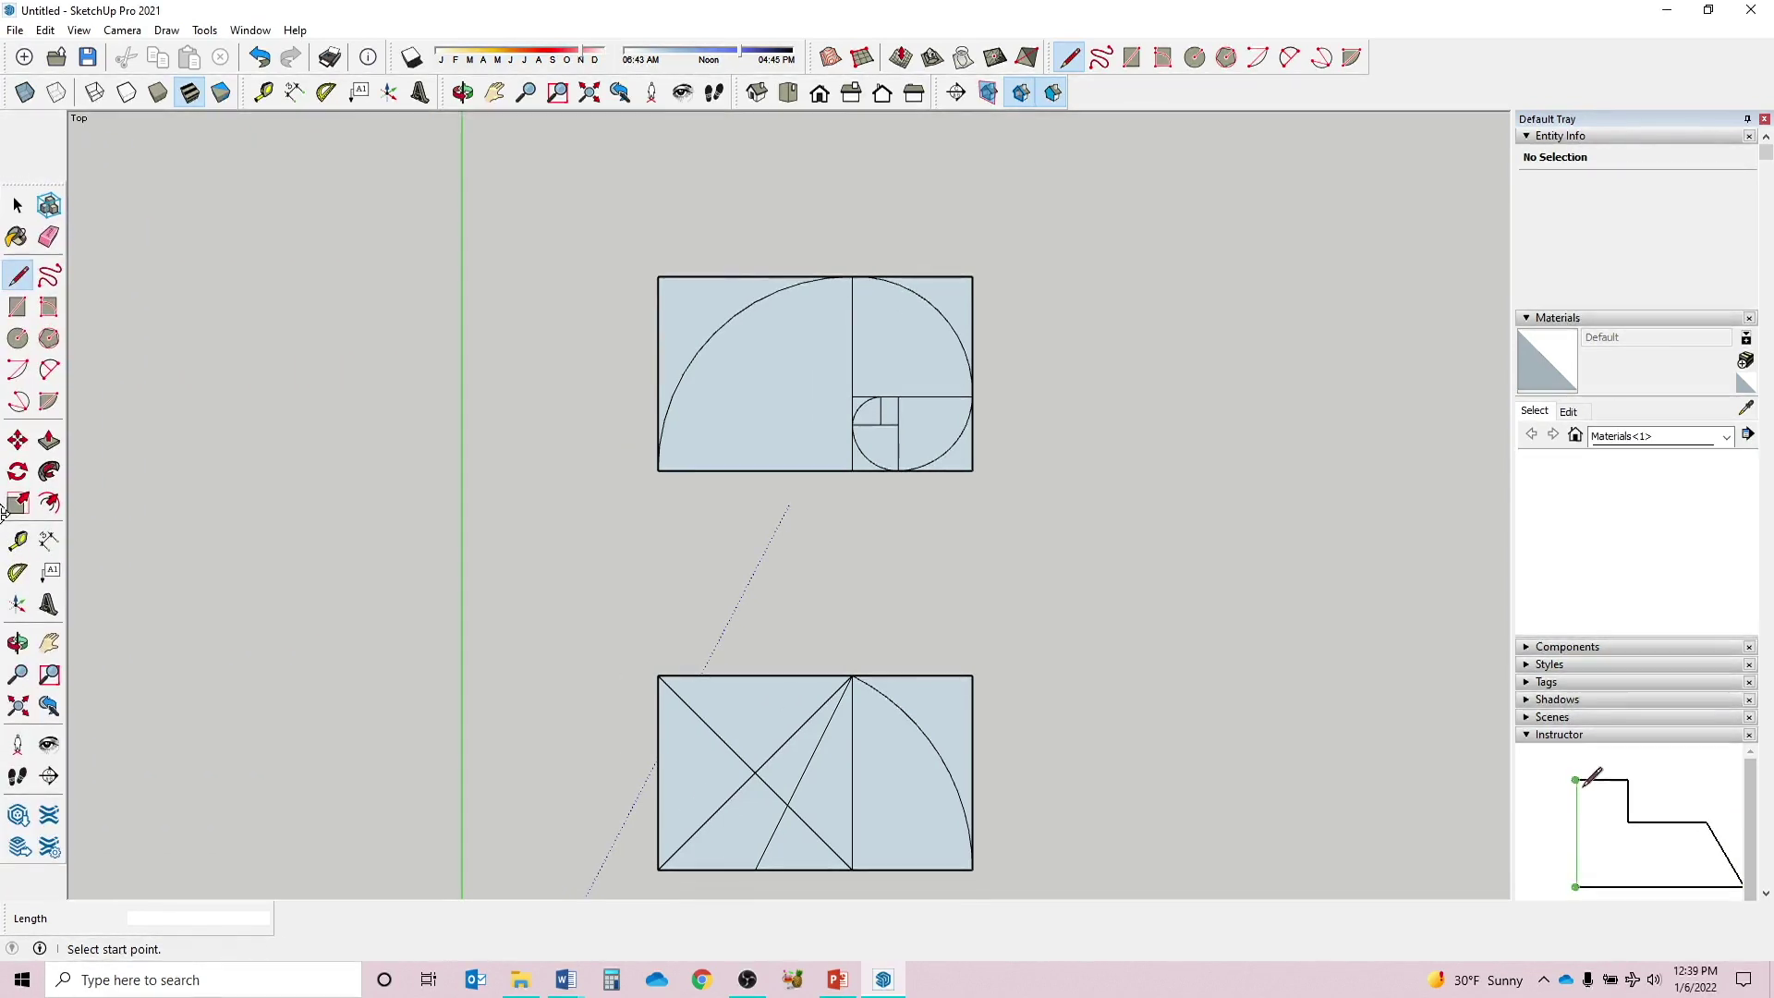
left_click(52, 544)
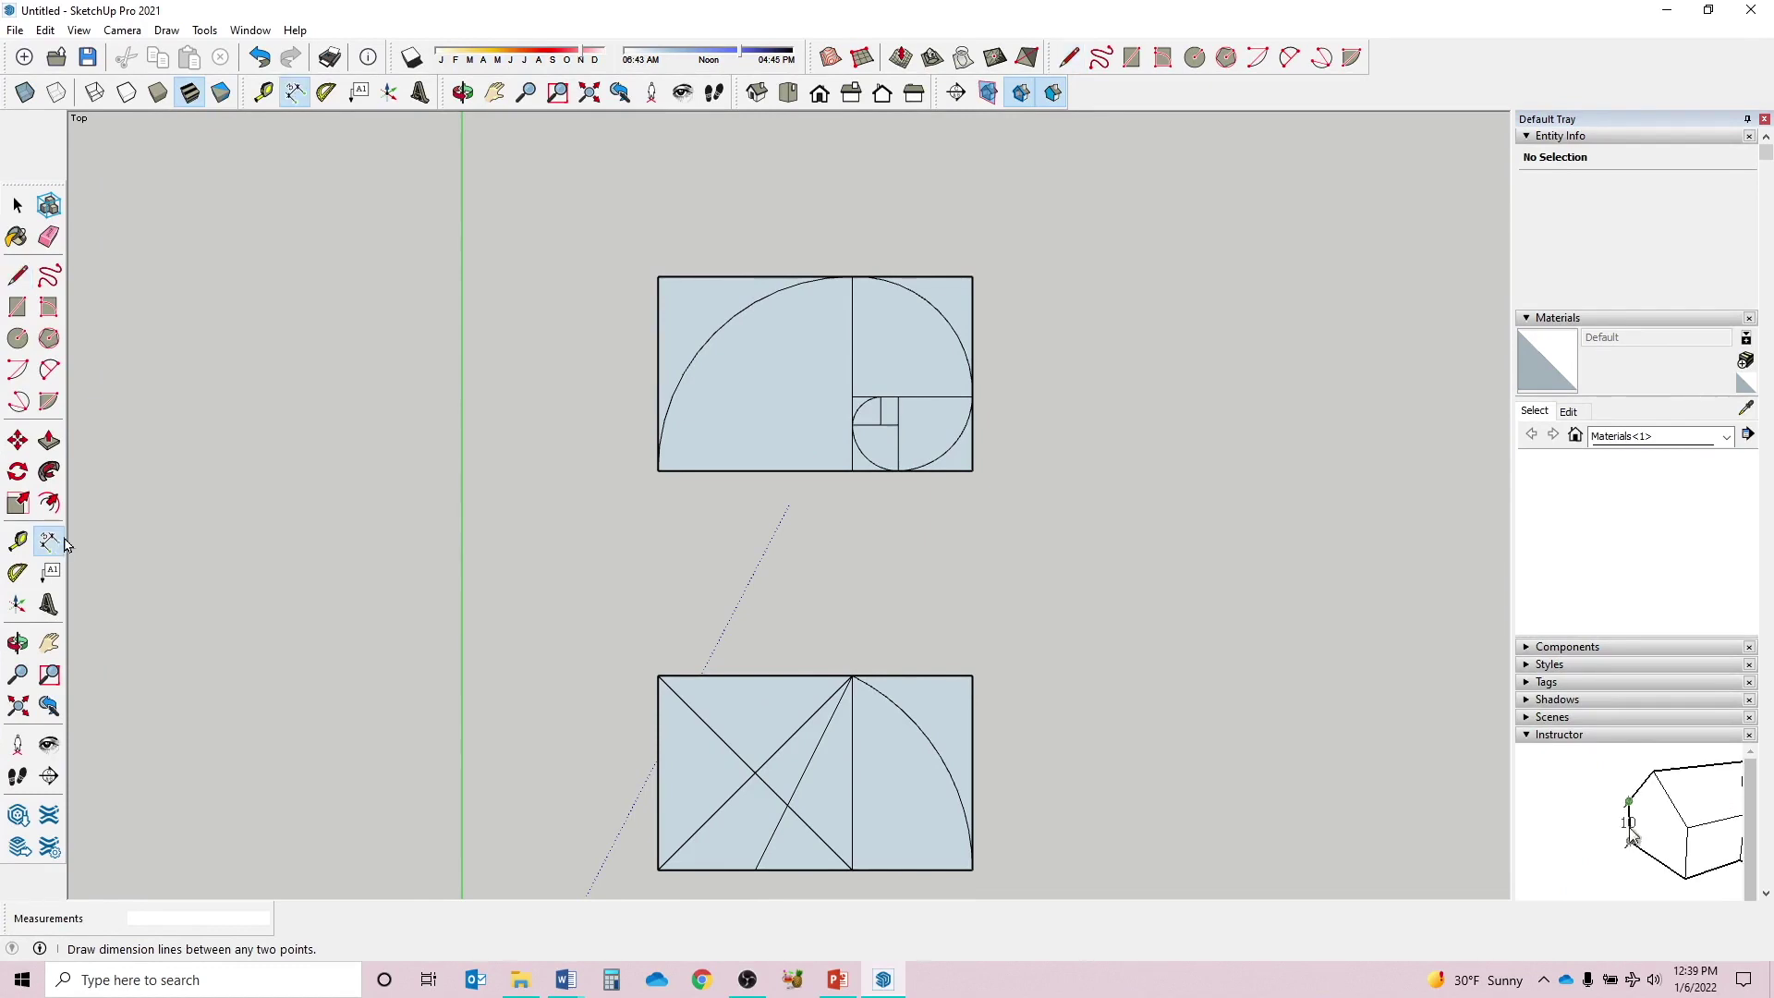
left_click(658, 278)
left_click(974, 279)
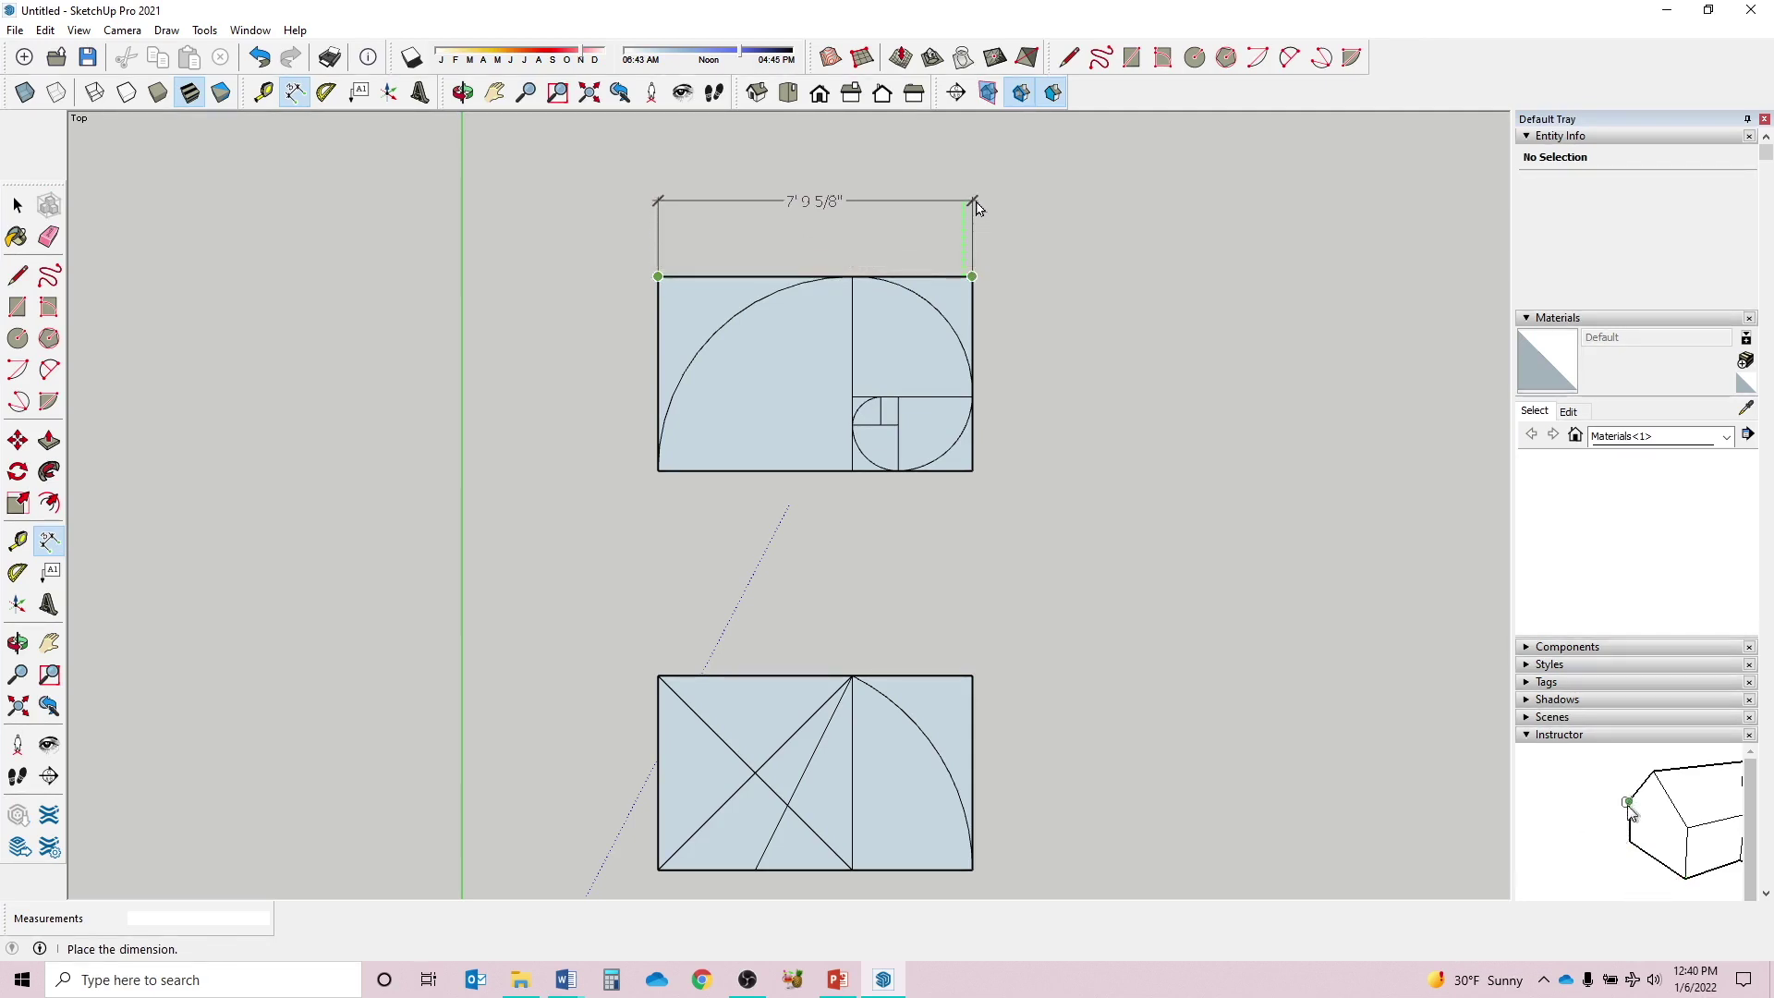
left_click(978, 207)
left_click(972, 277)
left_click(971, 472)
left_click(1044, 466)
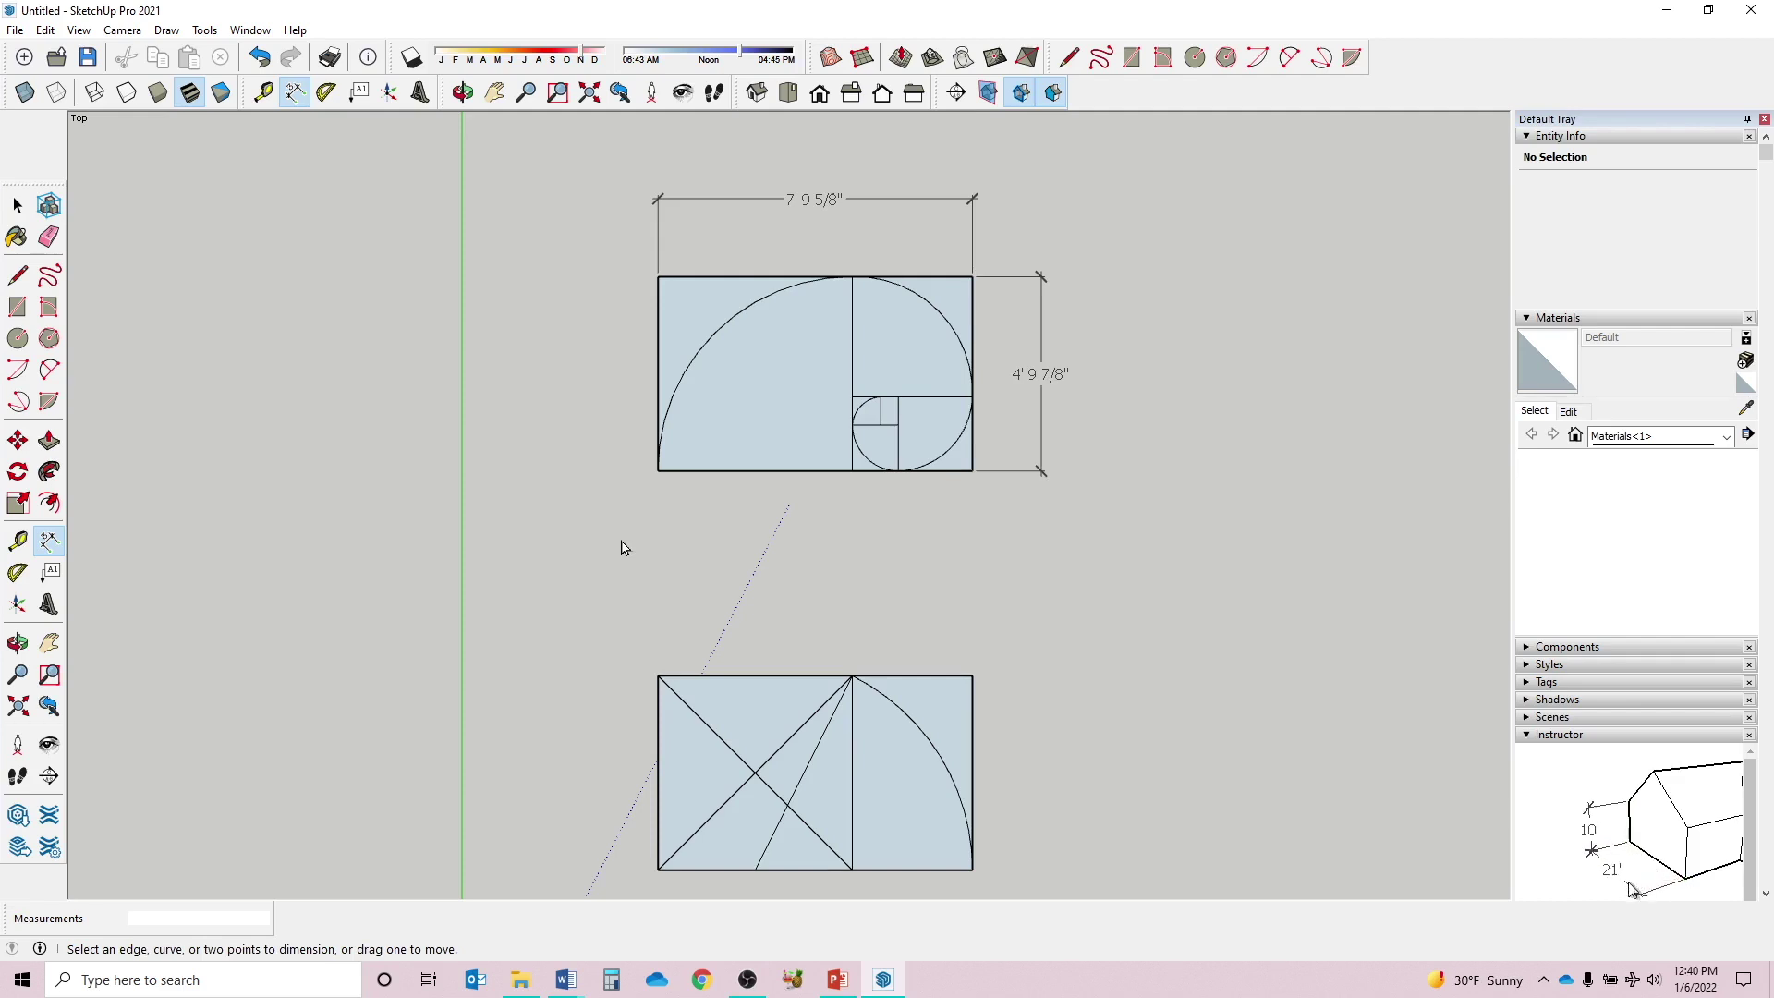
- Place a Tape Measure guide line along the top edge of the lower rectangle, from its upper-left to its upper-right corner
left_click(17, 540)
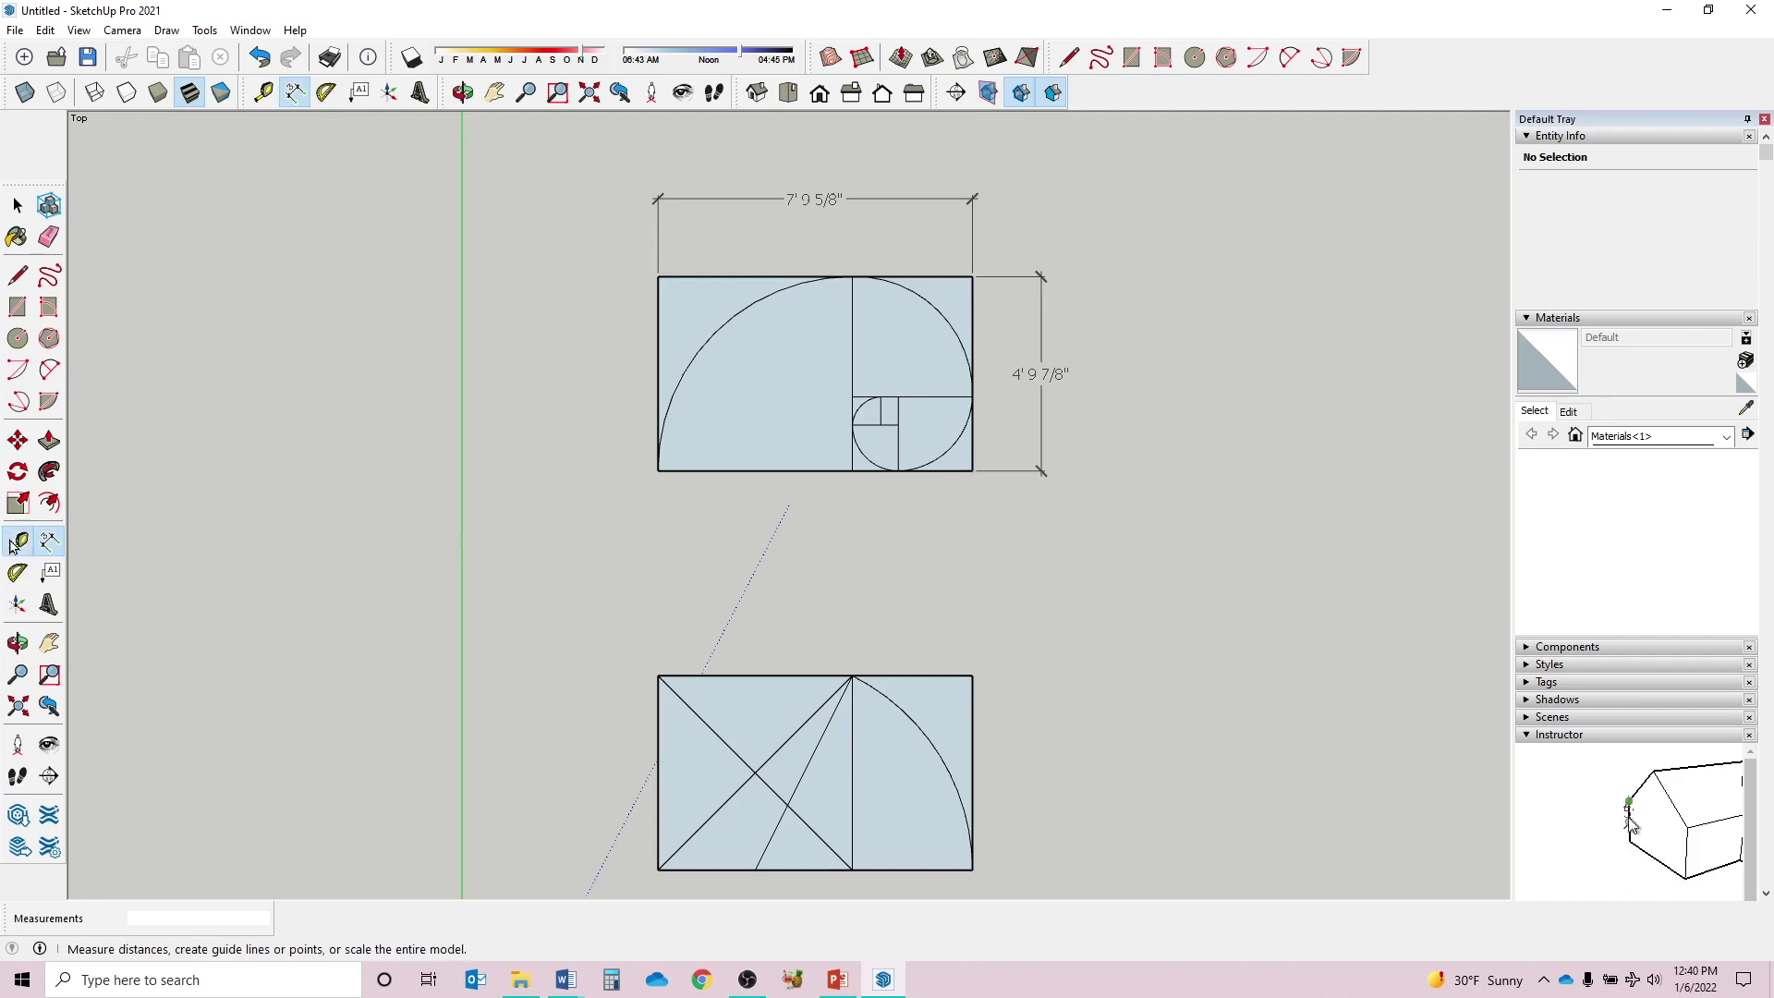
left_click(659, 675)
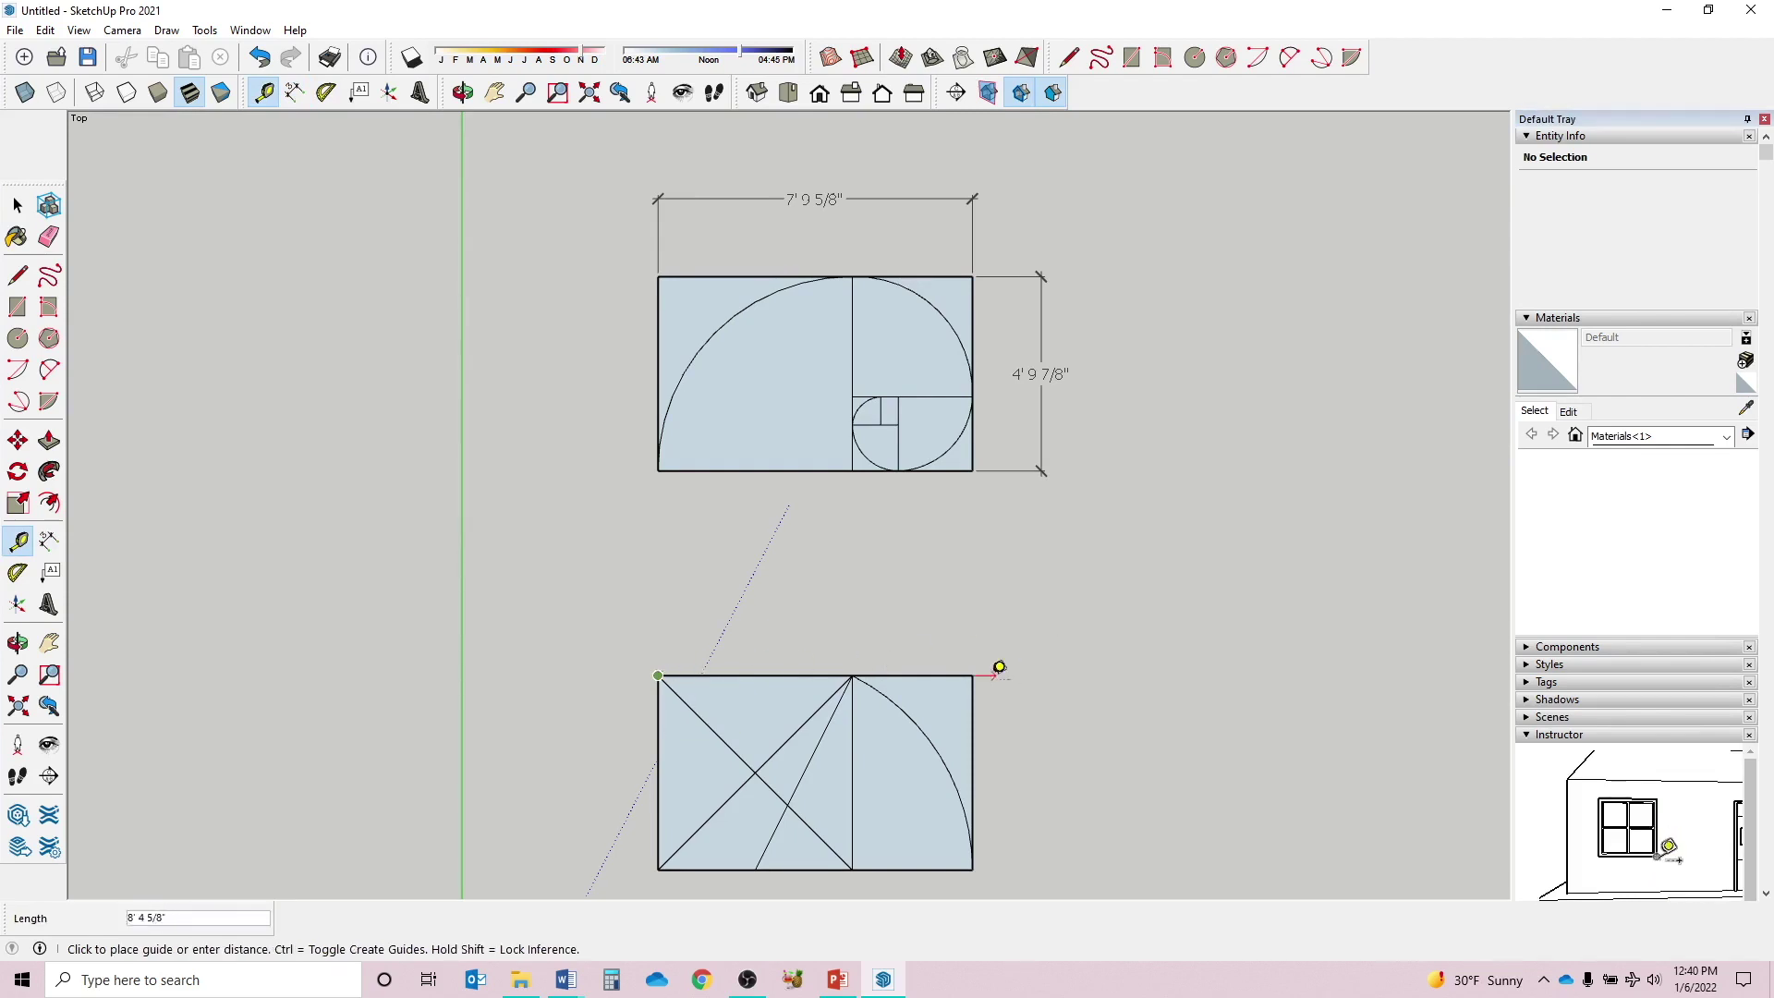
left_click(982, 669)
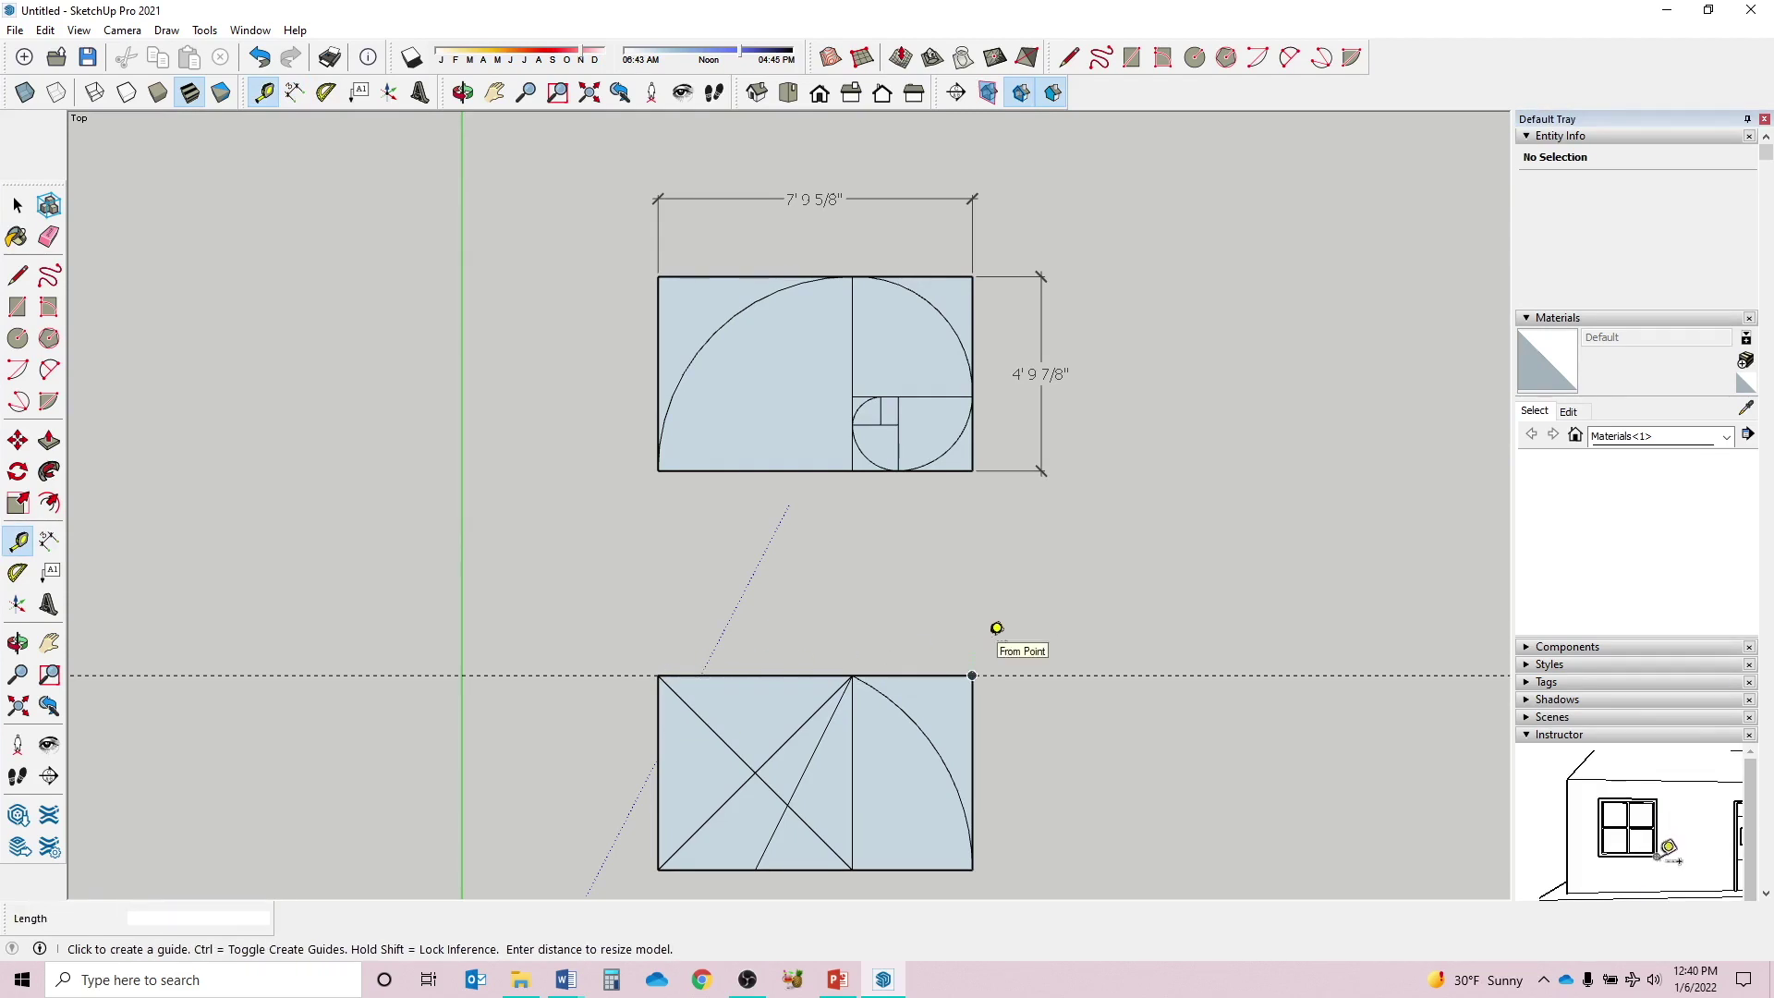
scroll(1002, 603, "down", 2)
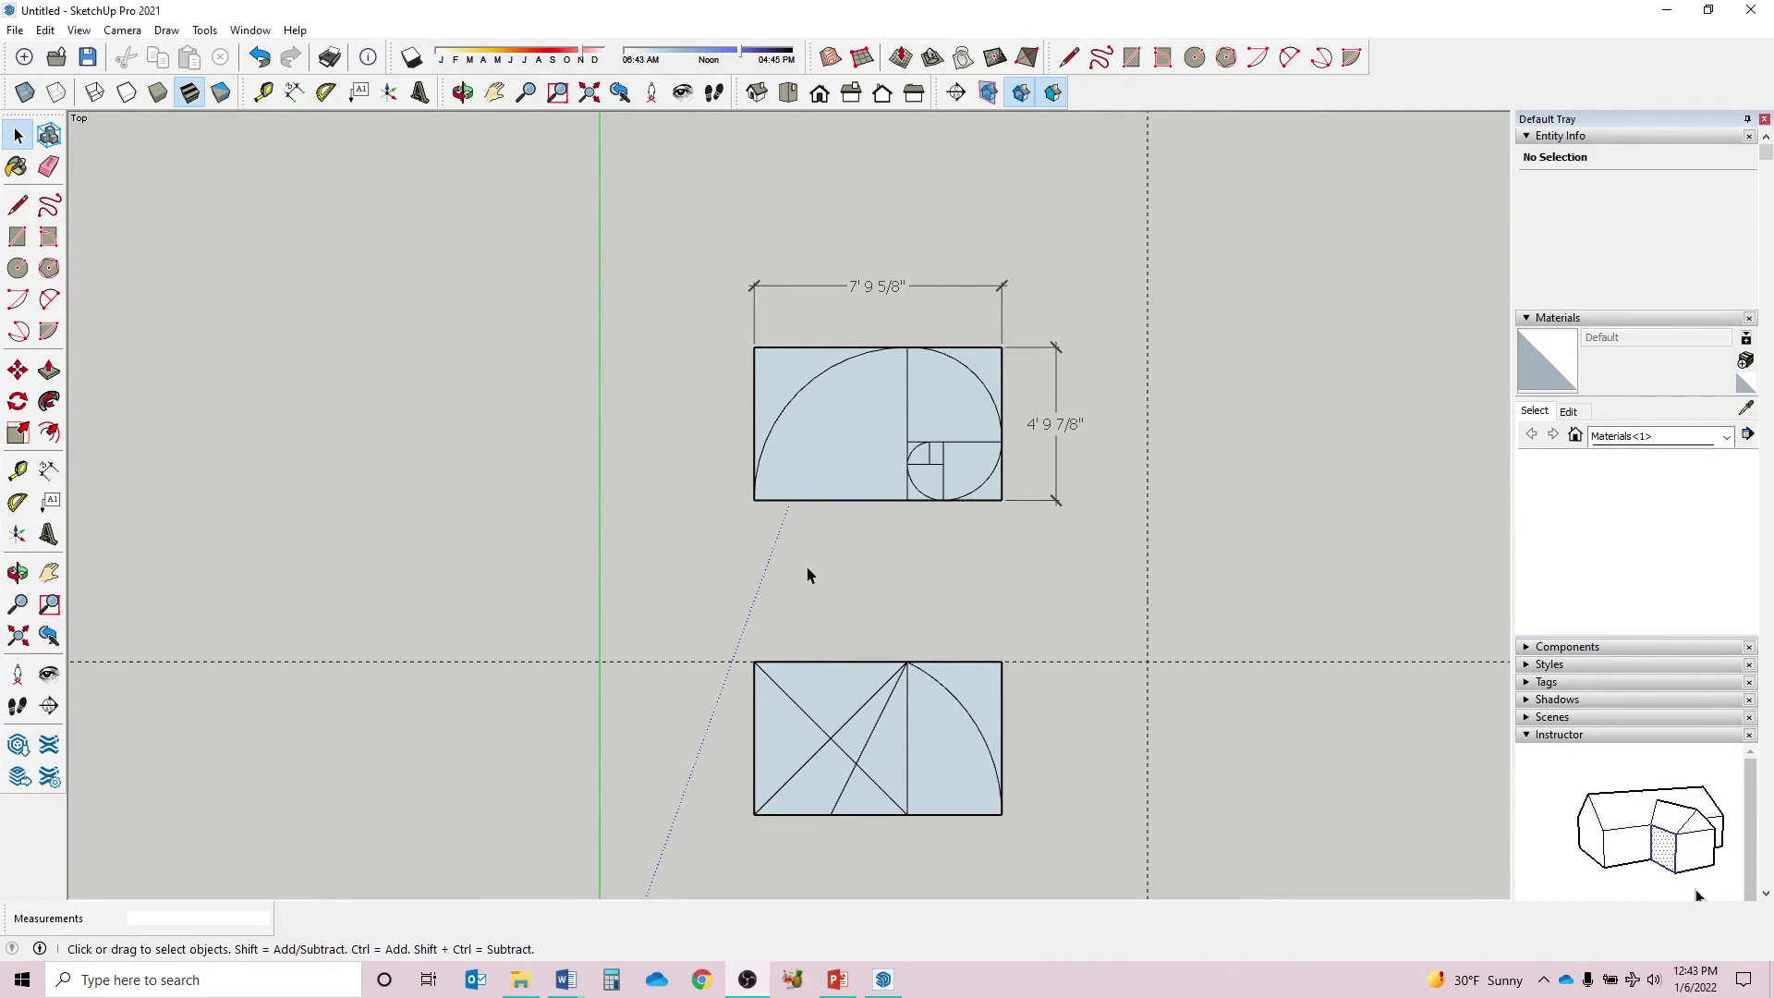
- Draw a 12' line along the red axis between the two rectangles, starting left of them
key("l")
left_click(458, 586)
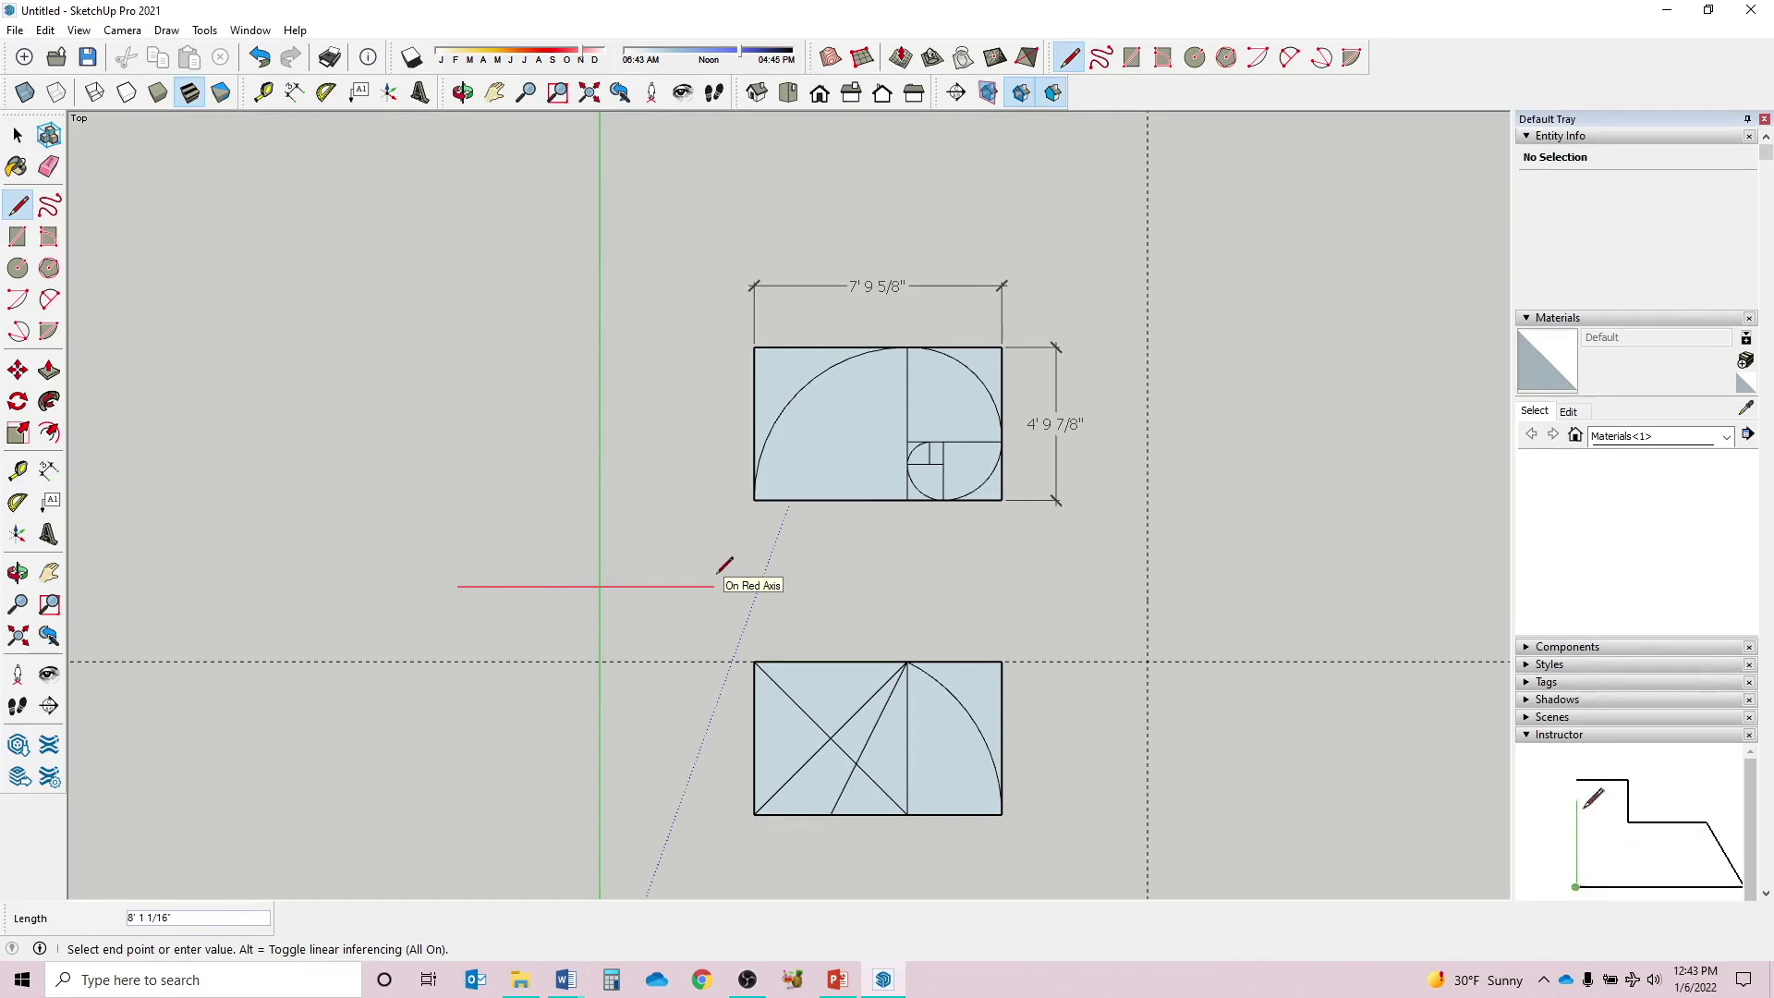
type("12")
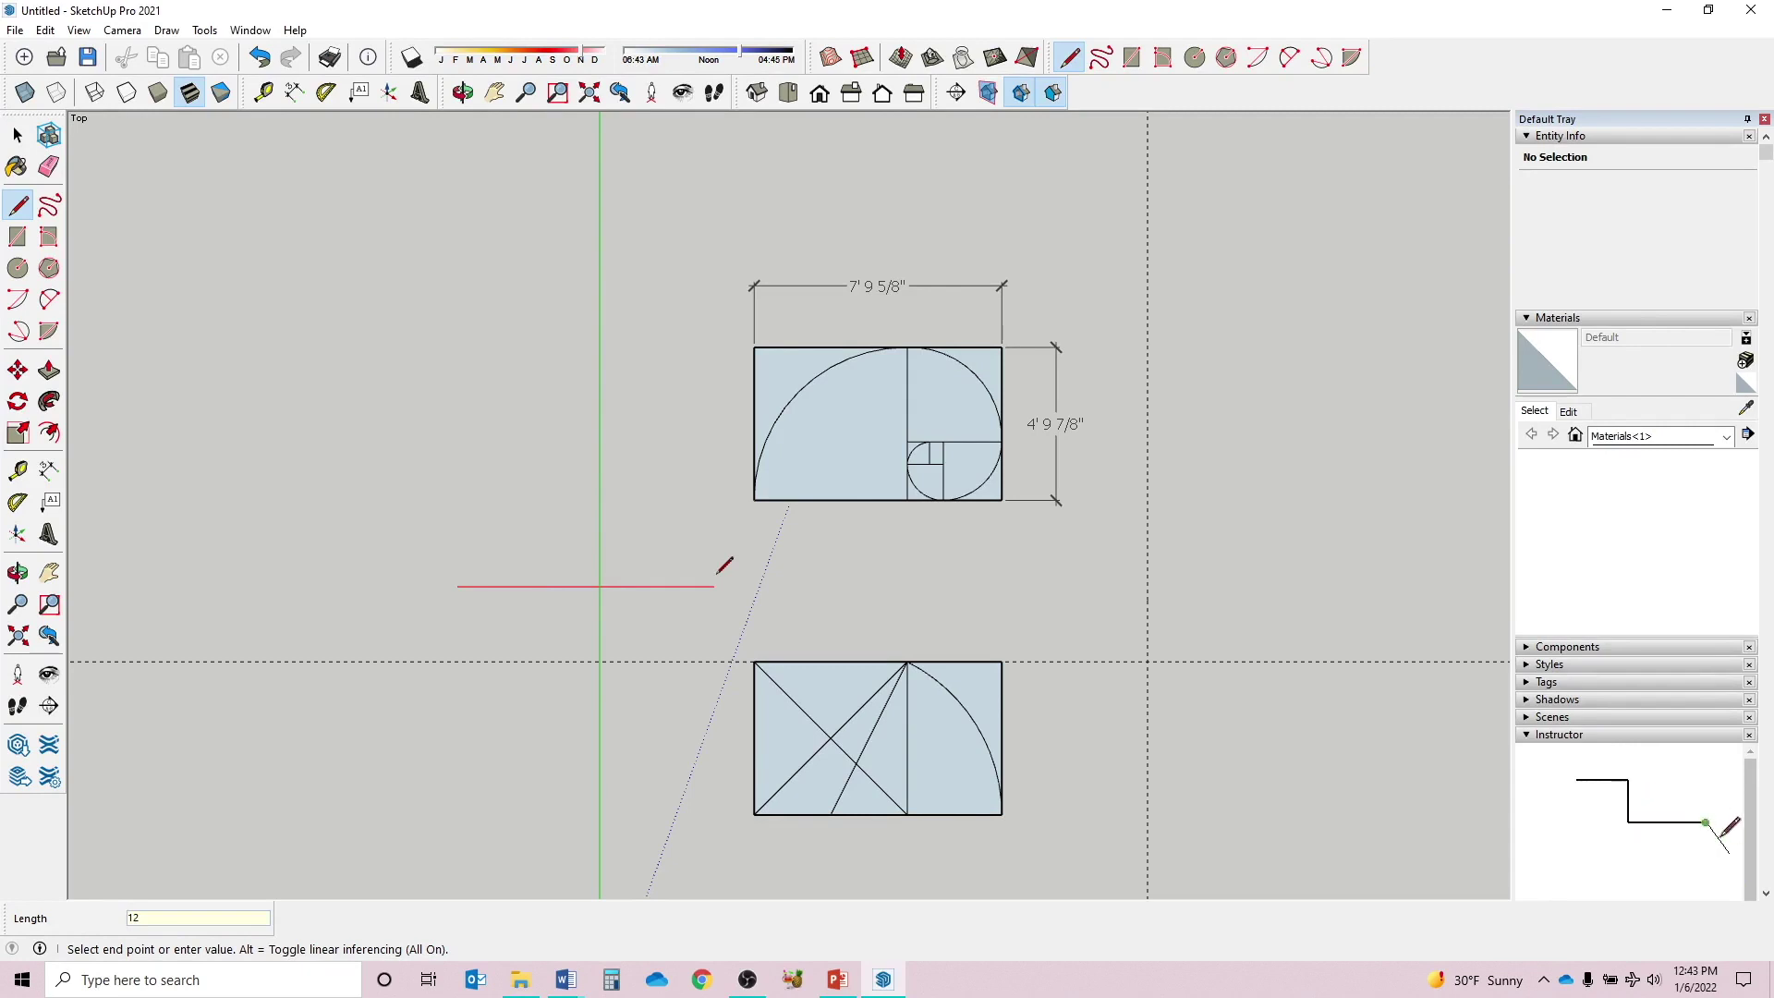
key("Return")
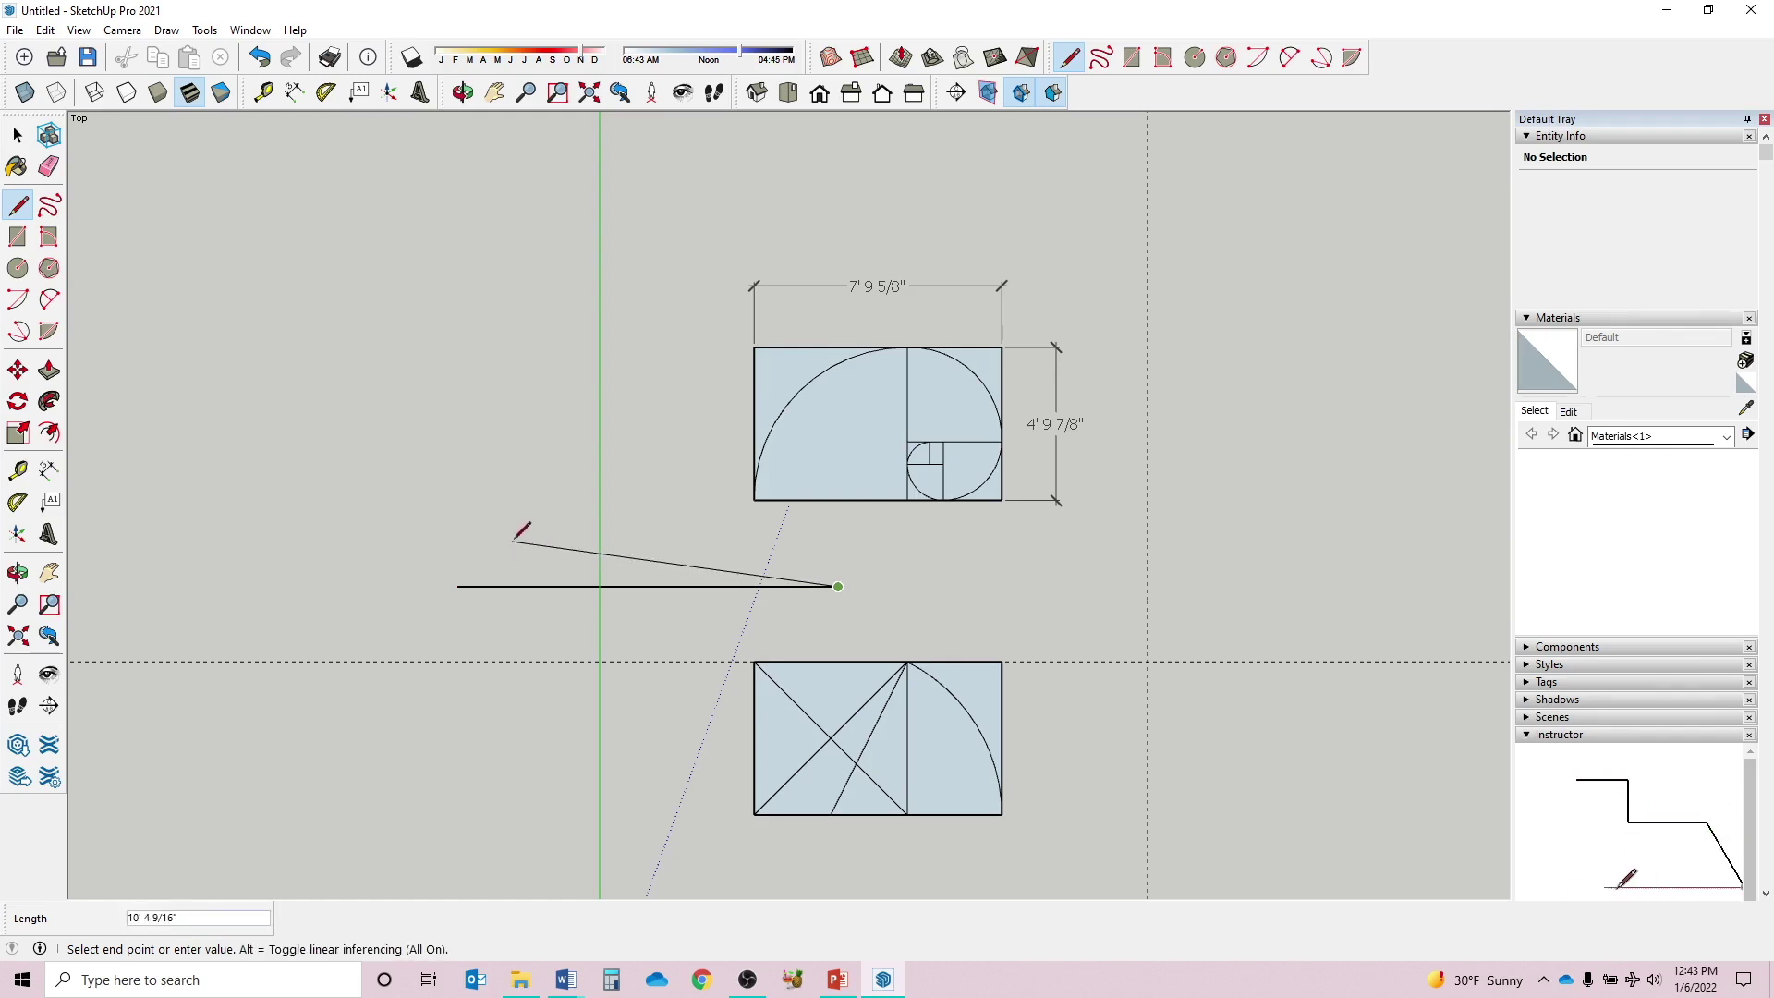
left_click(18, 135)
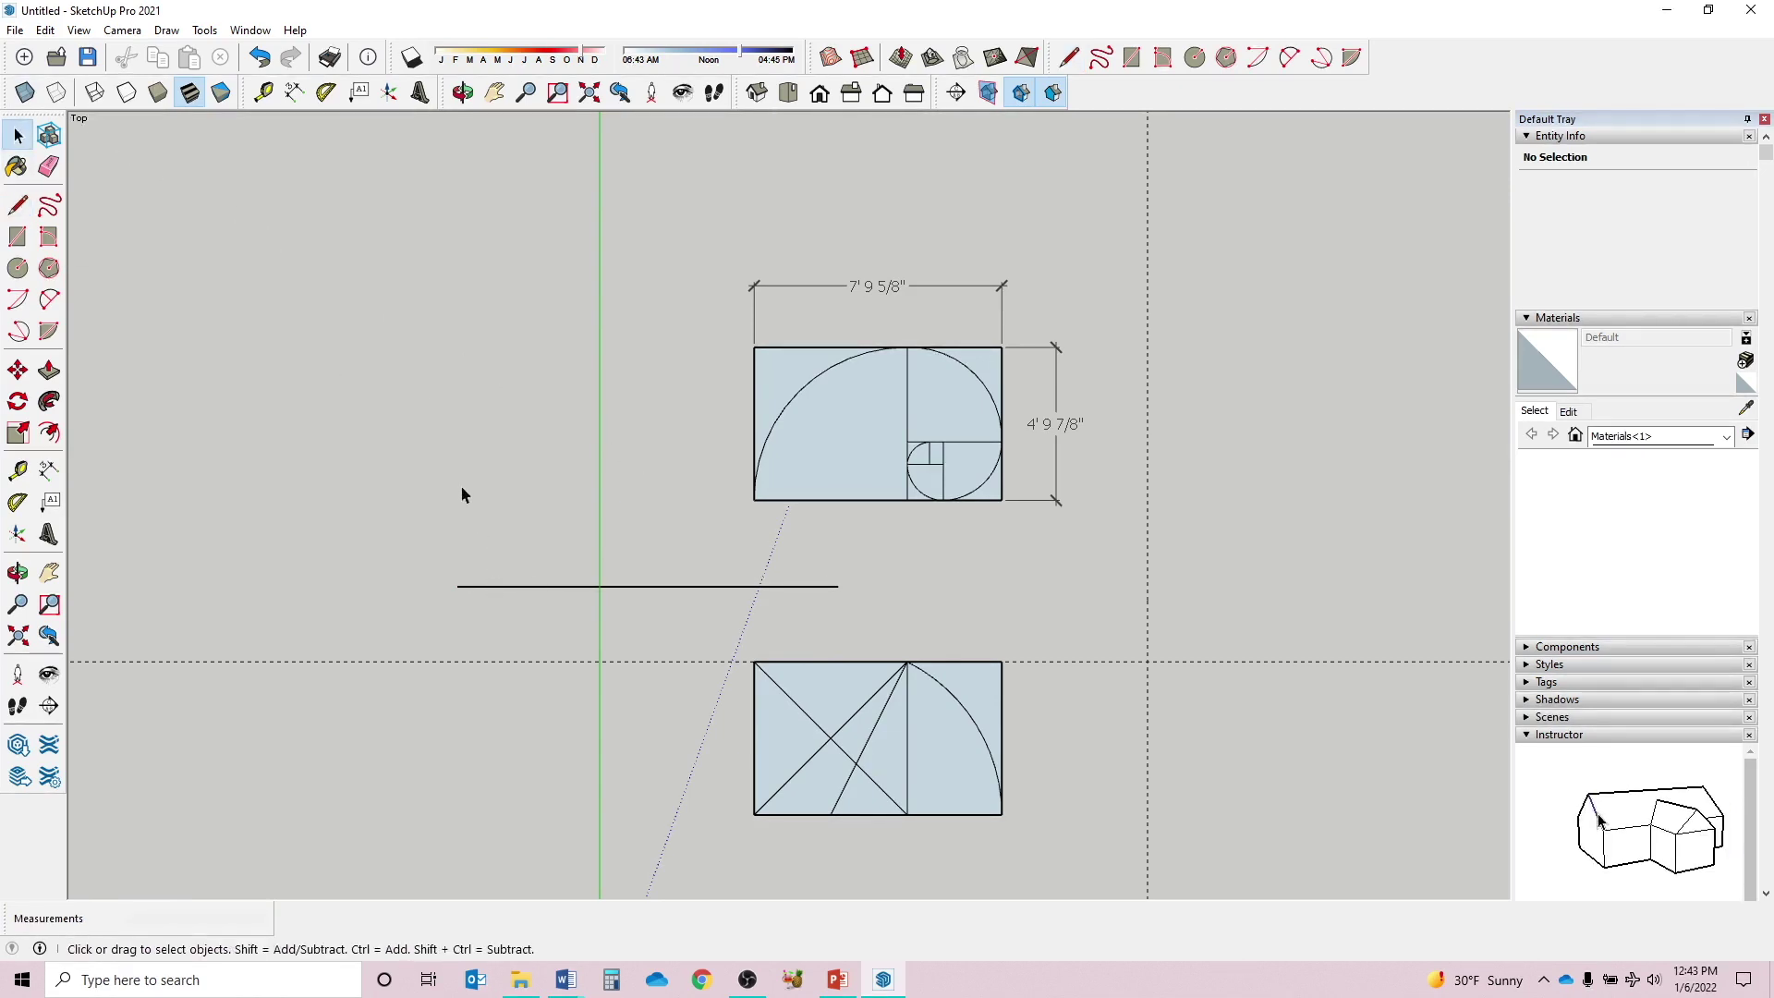
- Draw a 12" line along the red axis just above the left end of the 12' line
key("l")
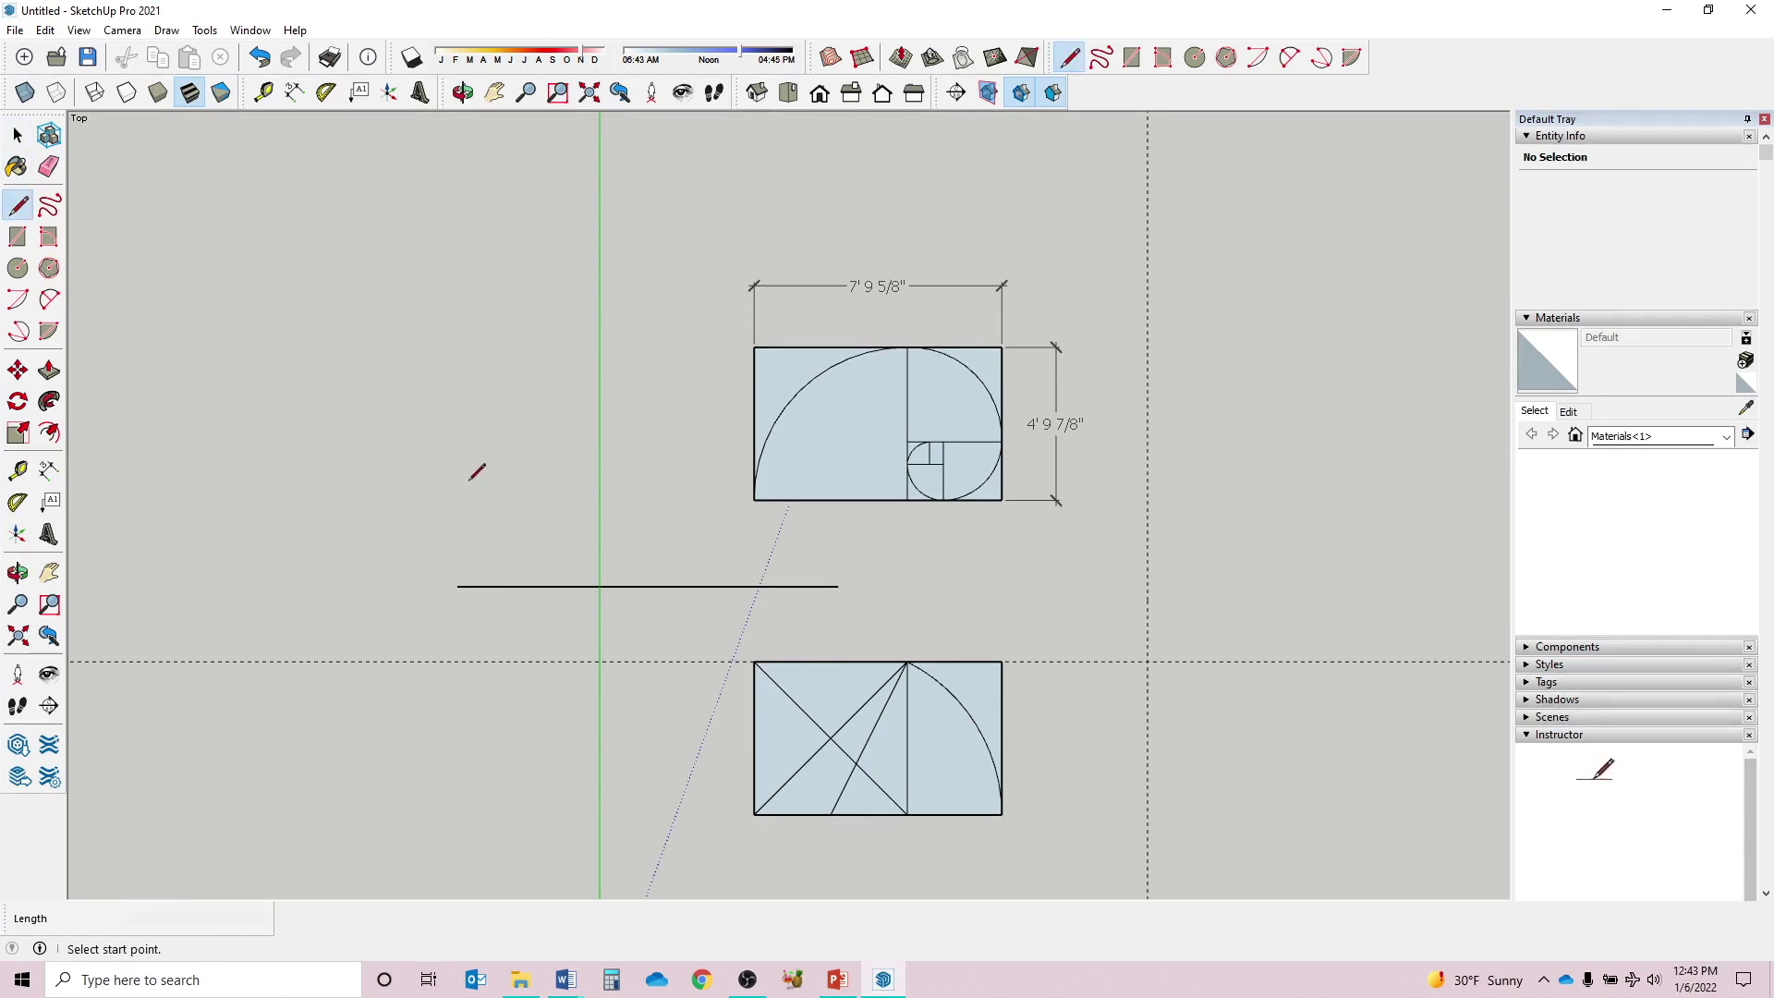
left_click(459, 560)
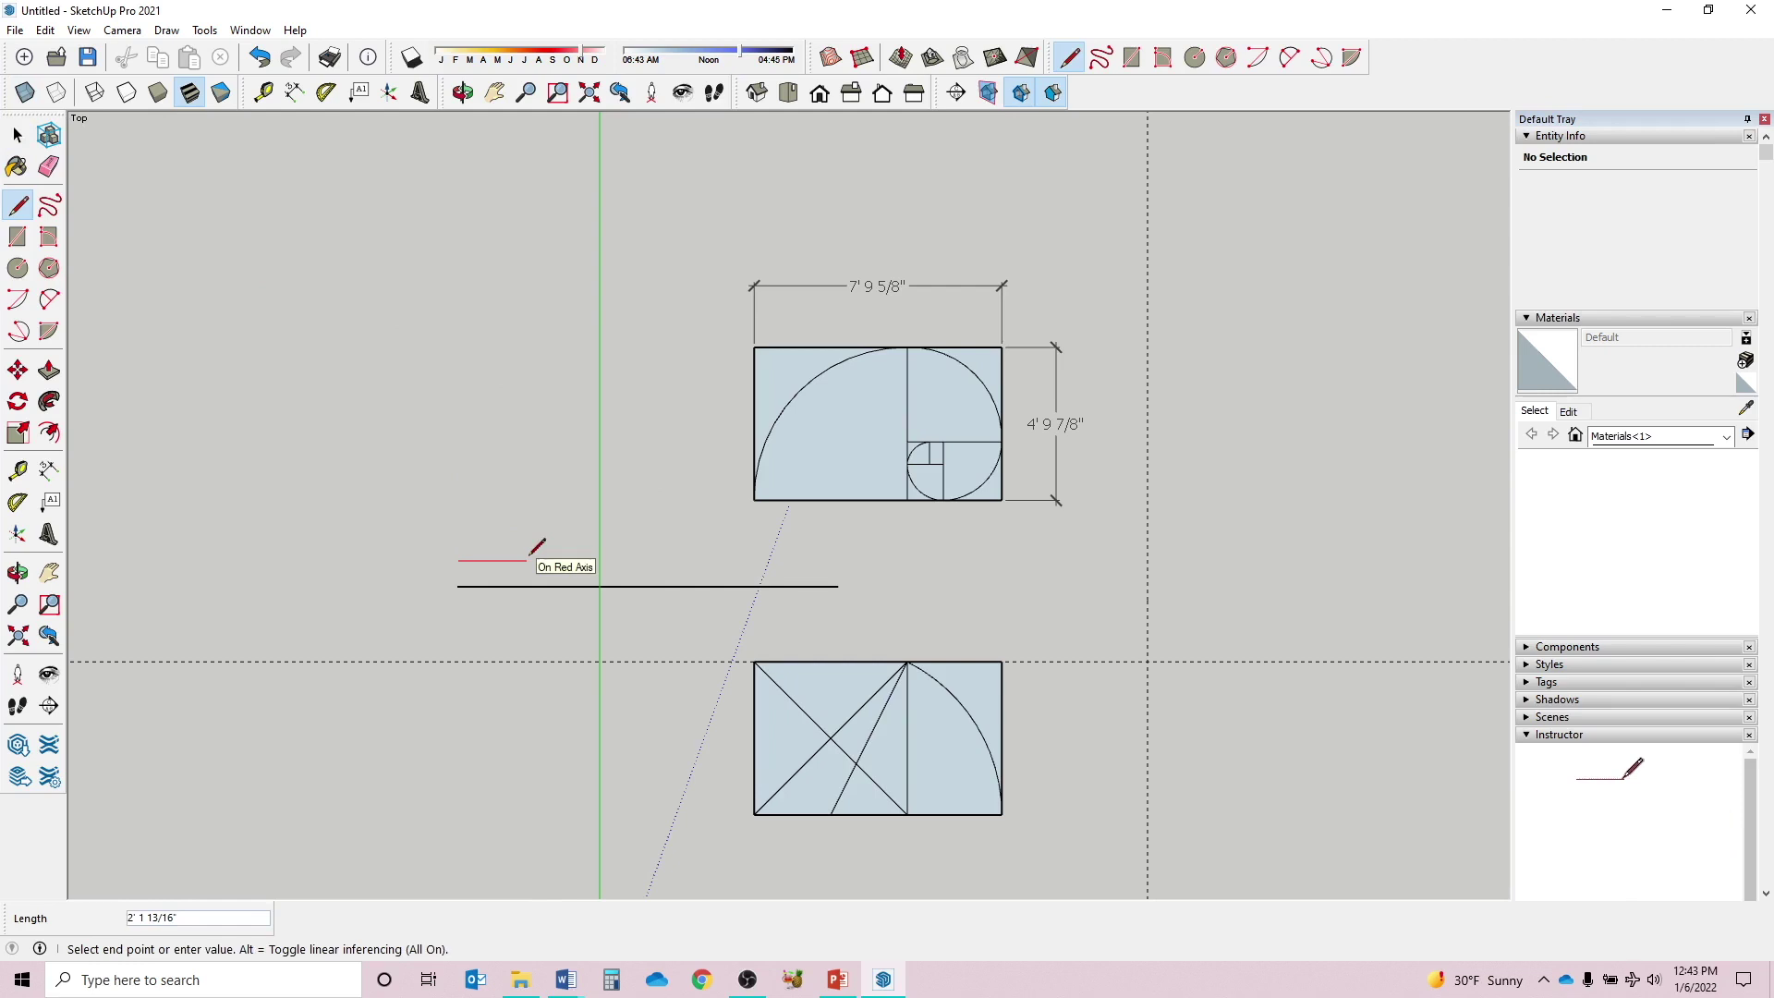
type("12")
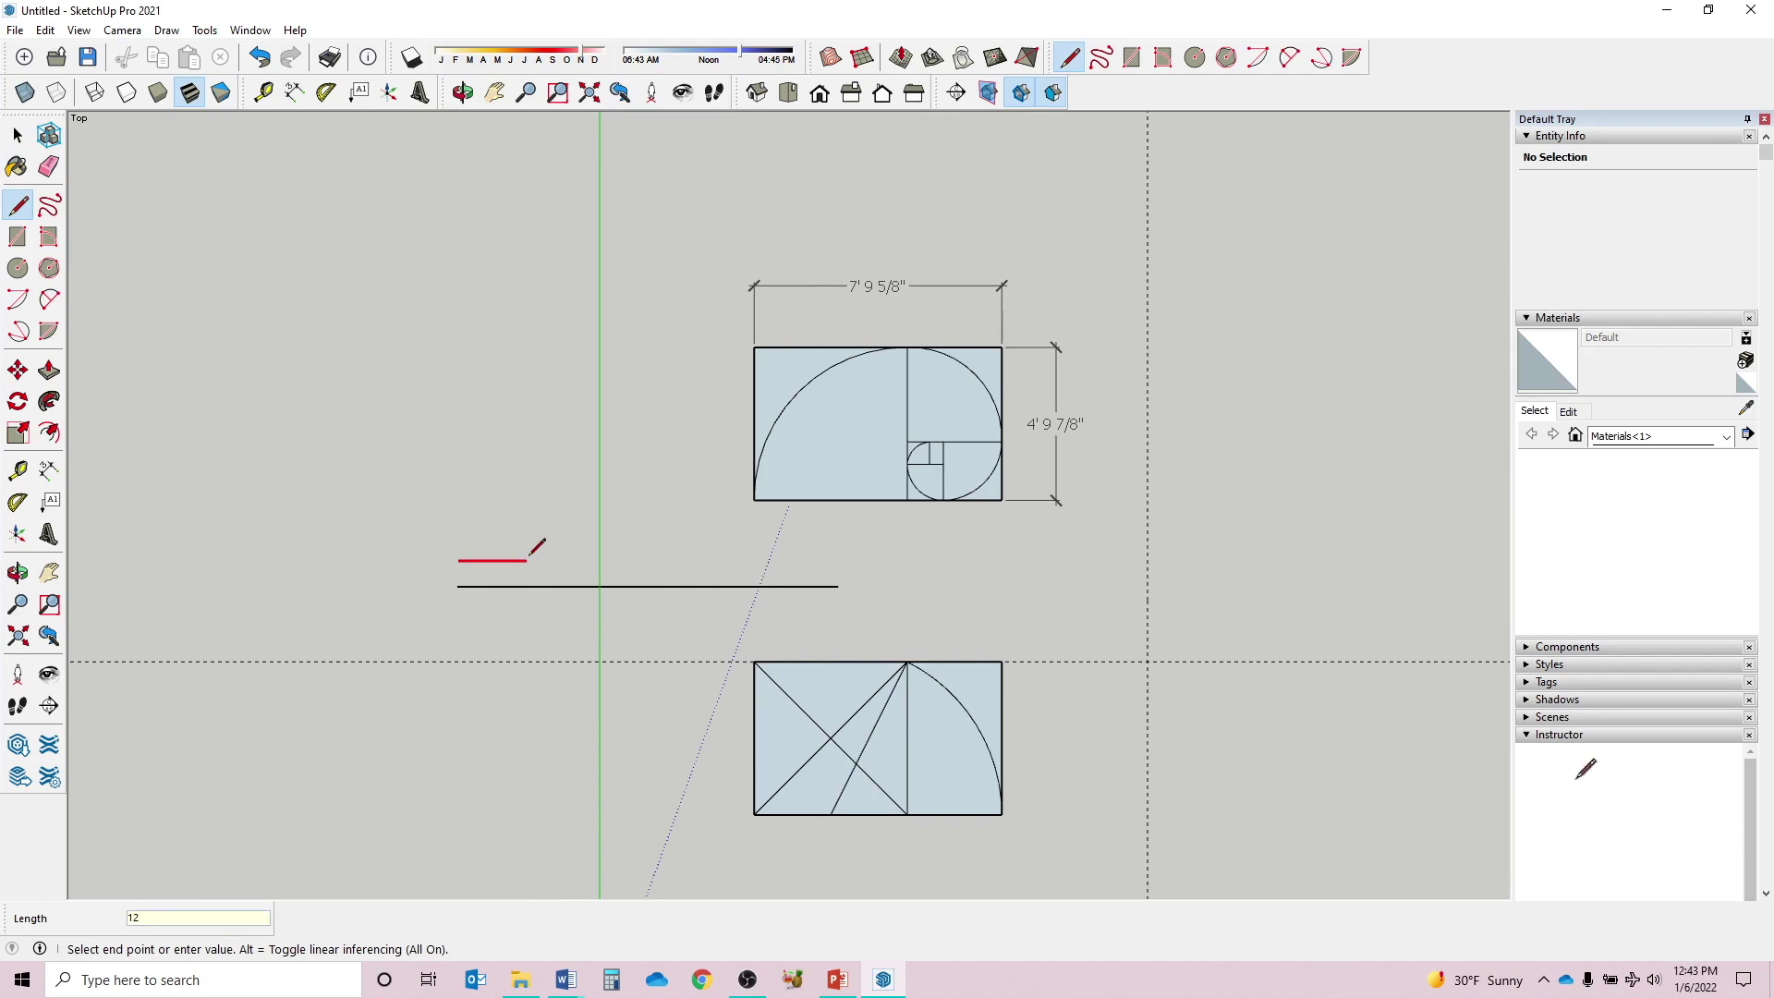
type("\"")
key("Return")
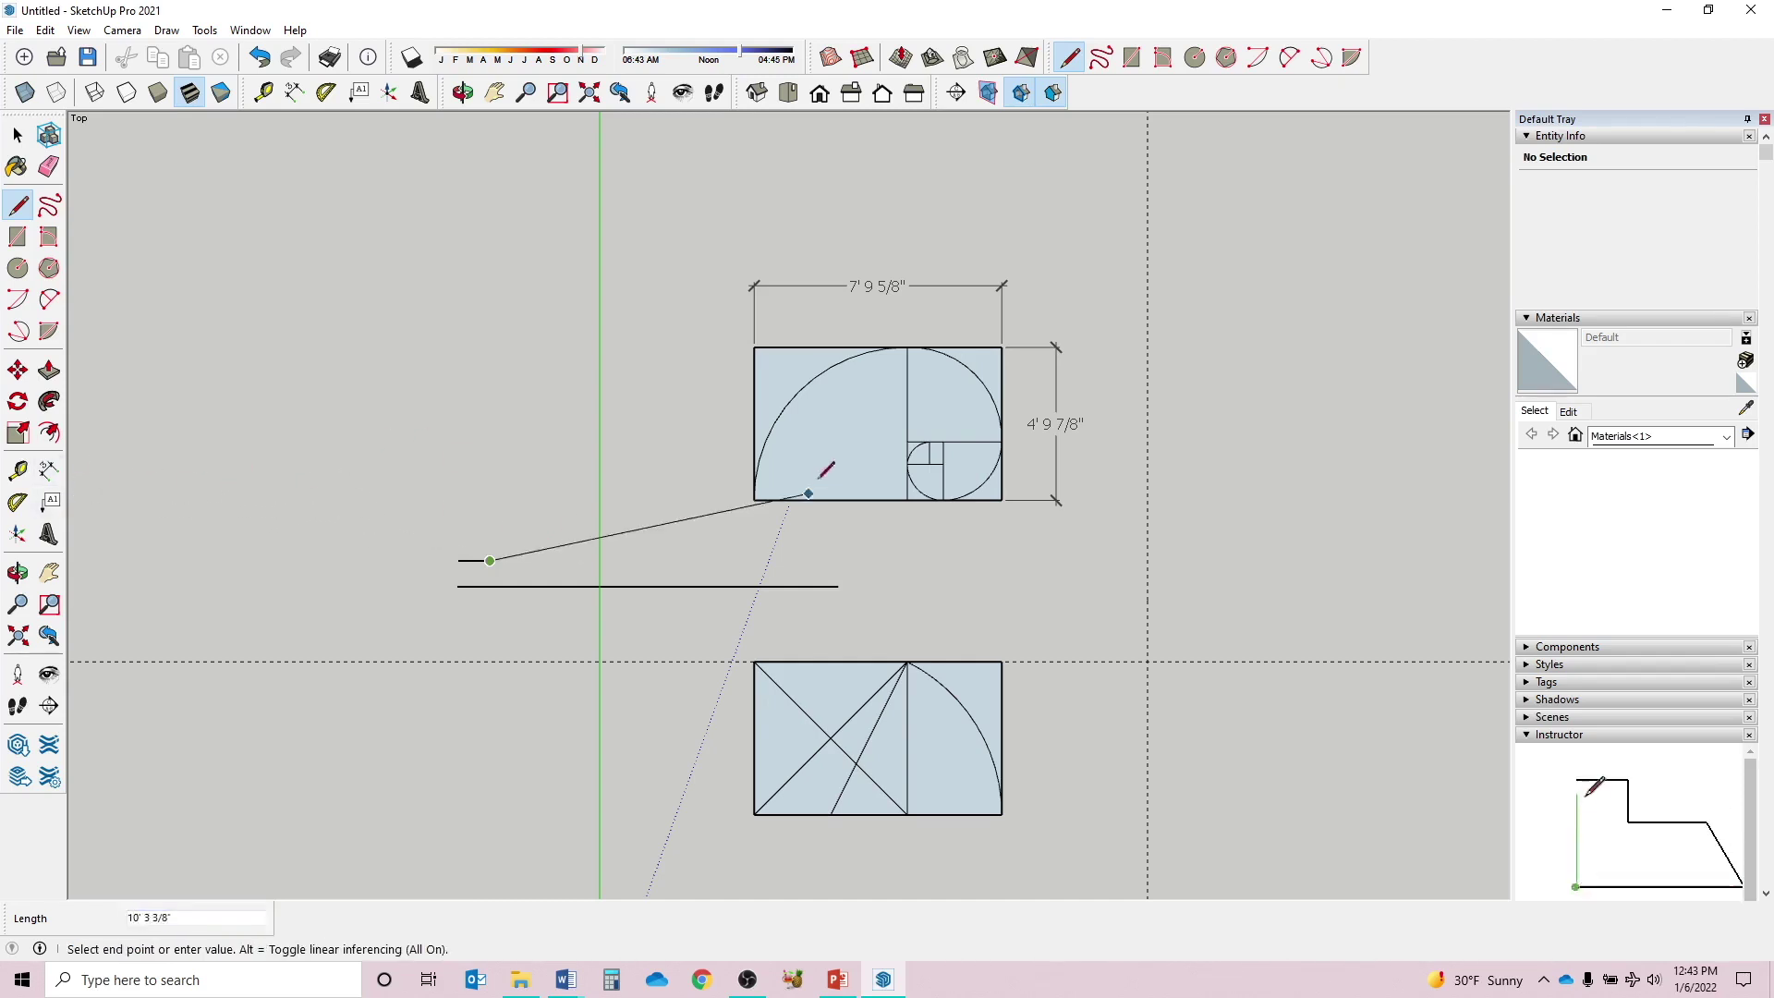
left_click(18, 135)
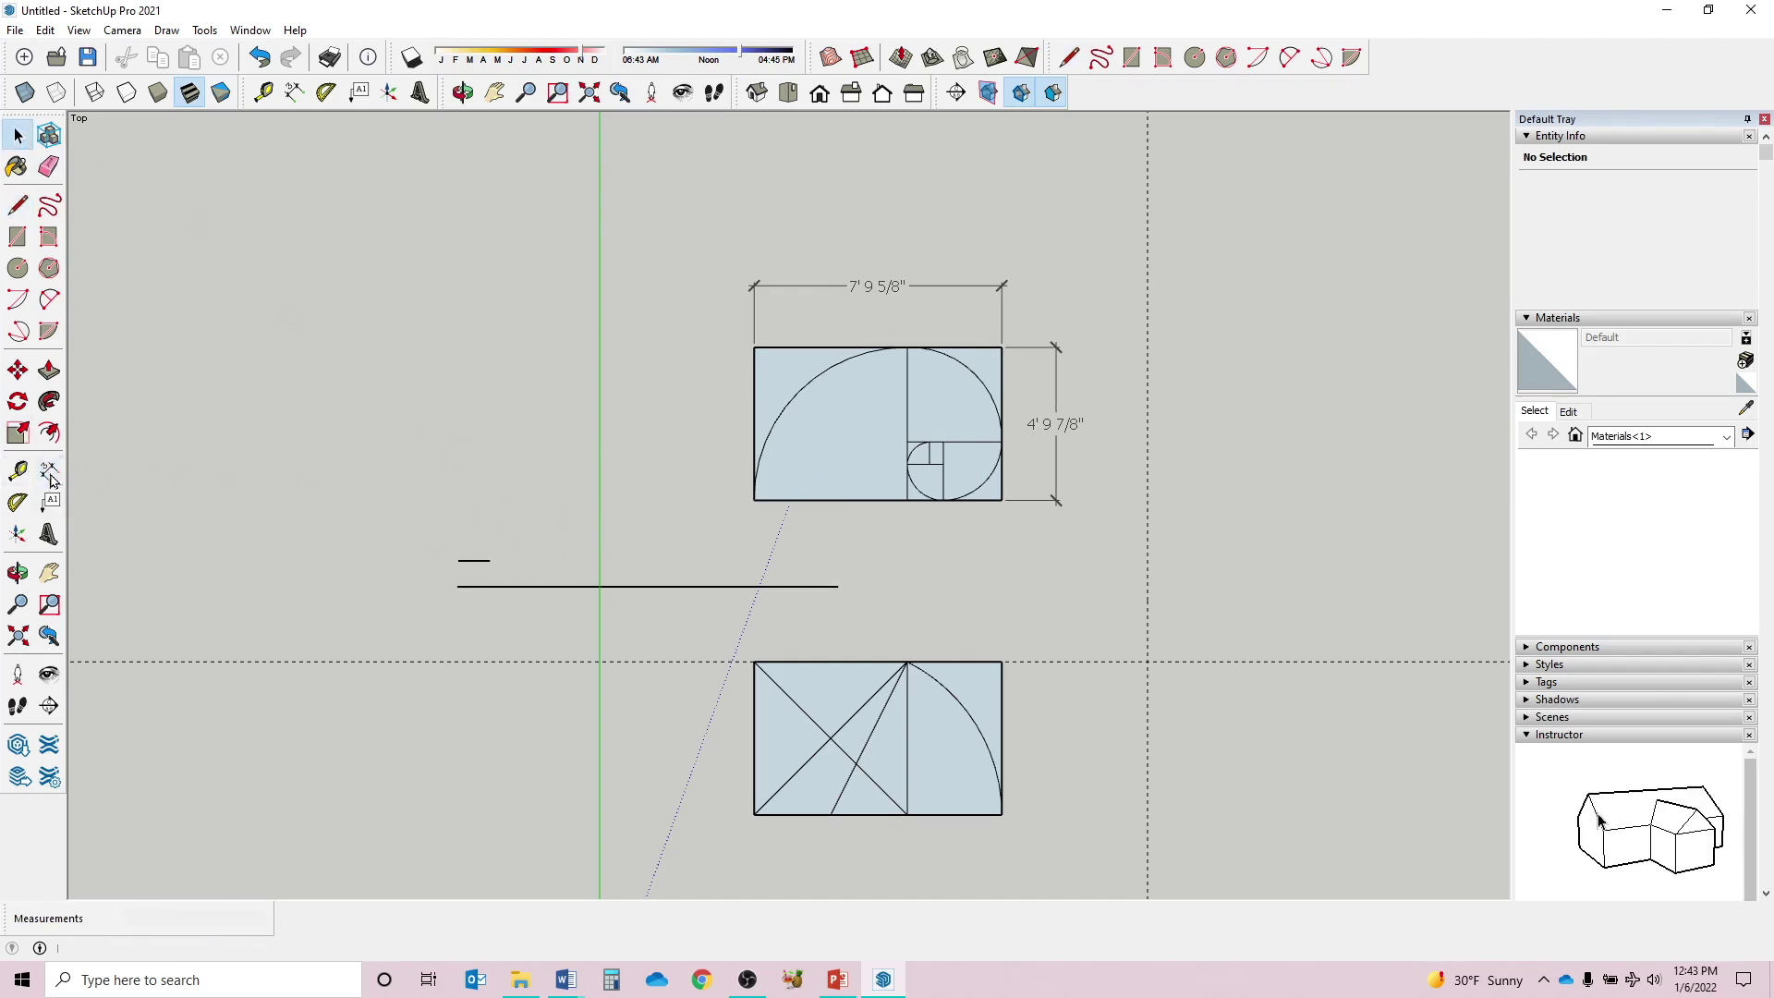
- Dimension both new lines, the short one above it and the long one below it
left_click(50, 472)
left_click(457, 560)
left_click(489, 561)
left_click(501, 518)
left_click(457, 587)
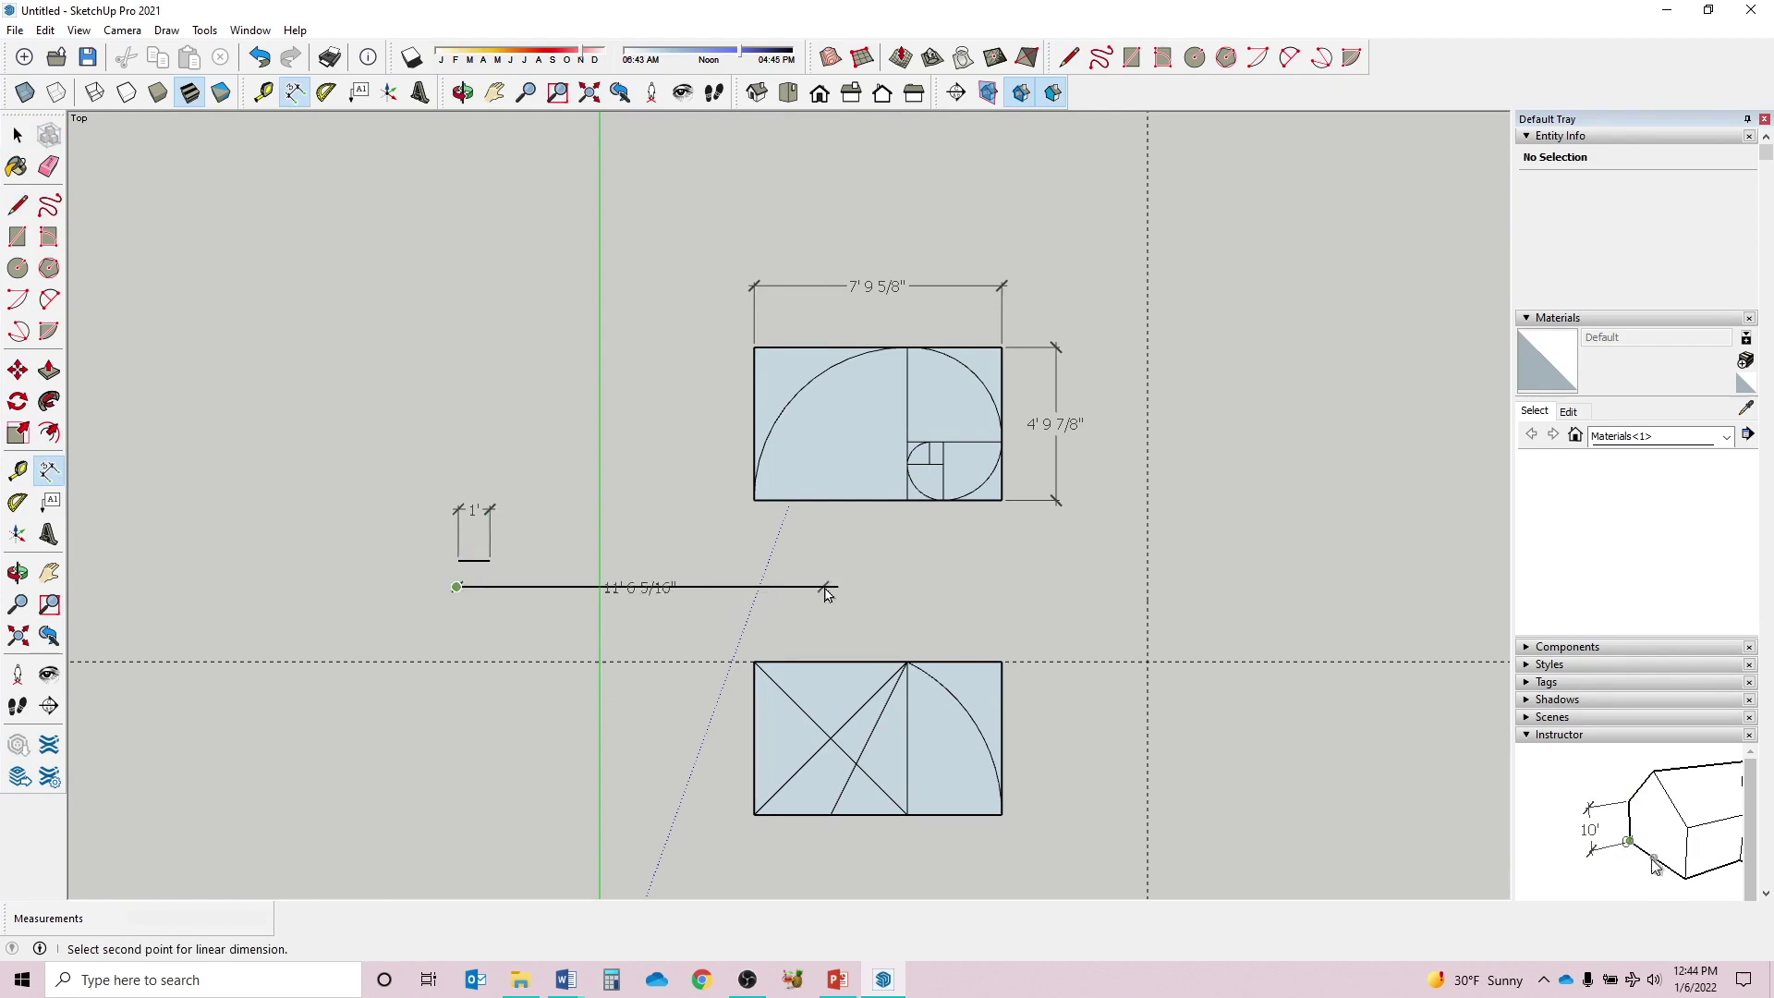
left_click(838, 587)
left_click(897, 636)
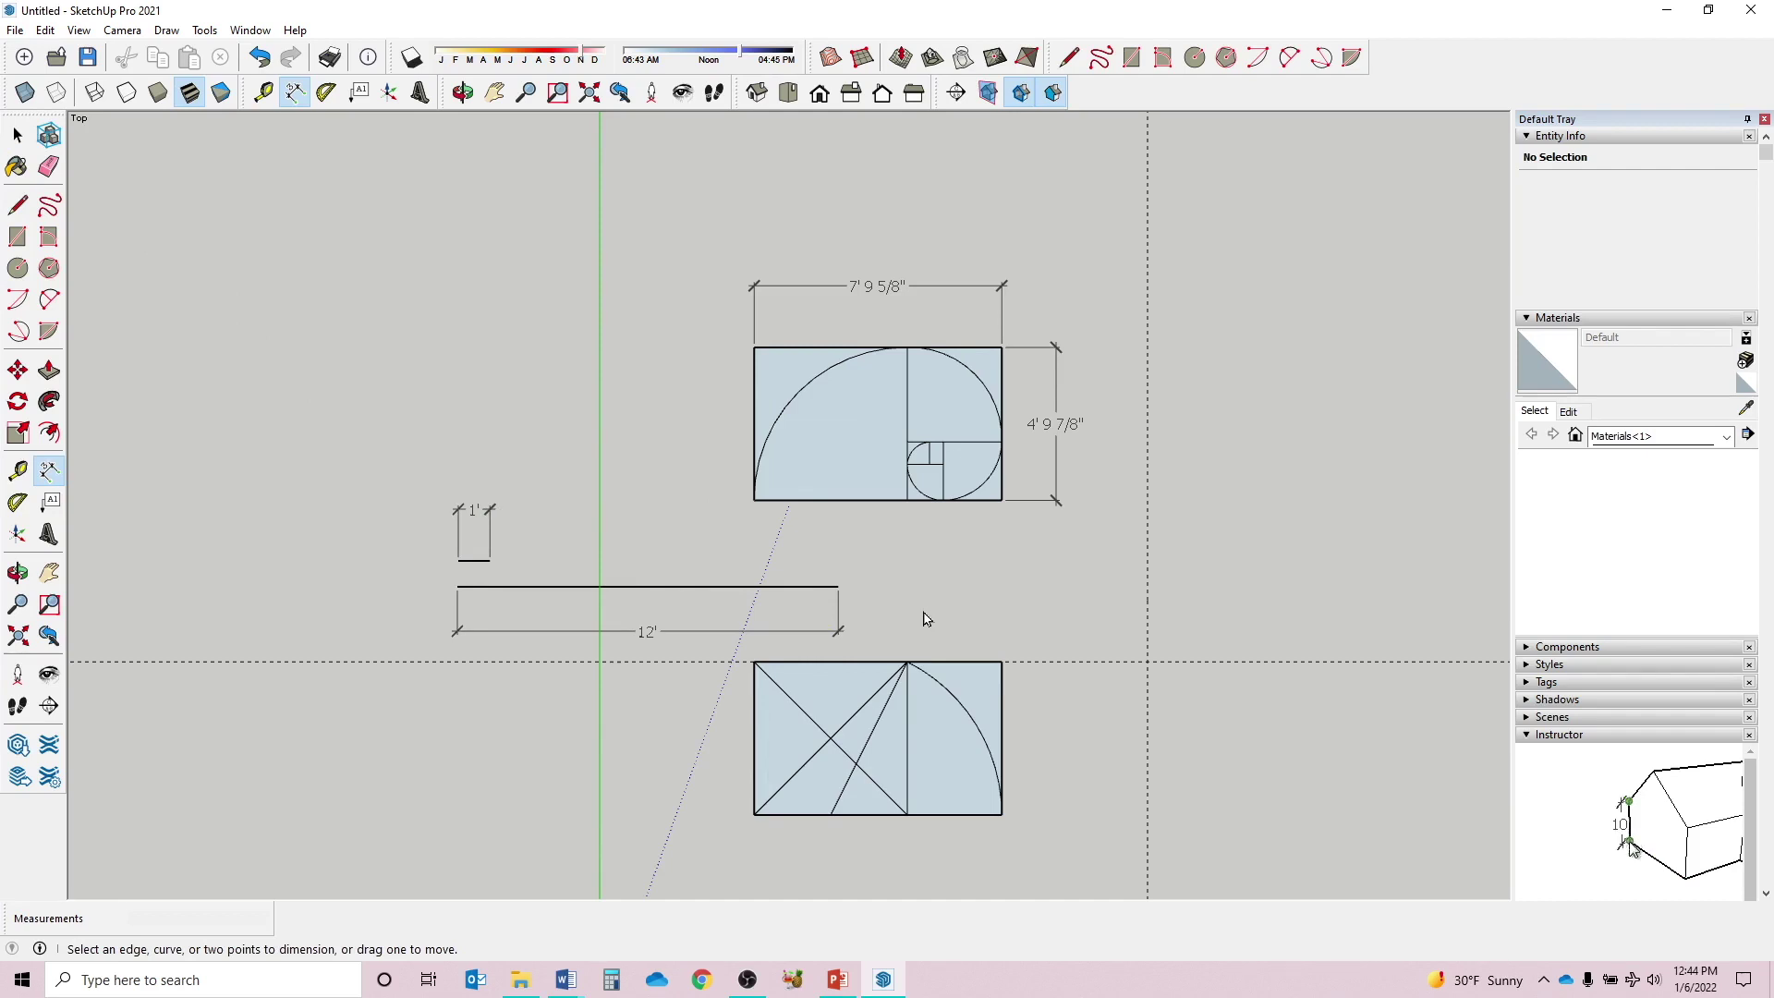
- In top view, paste a copy of the golden spiral rectangle to the right of the original, beyond the vertical guide line
key("super+Down")
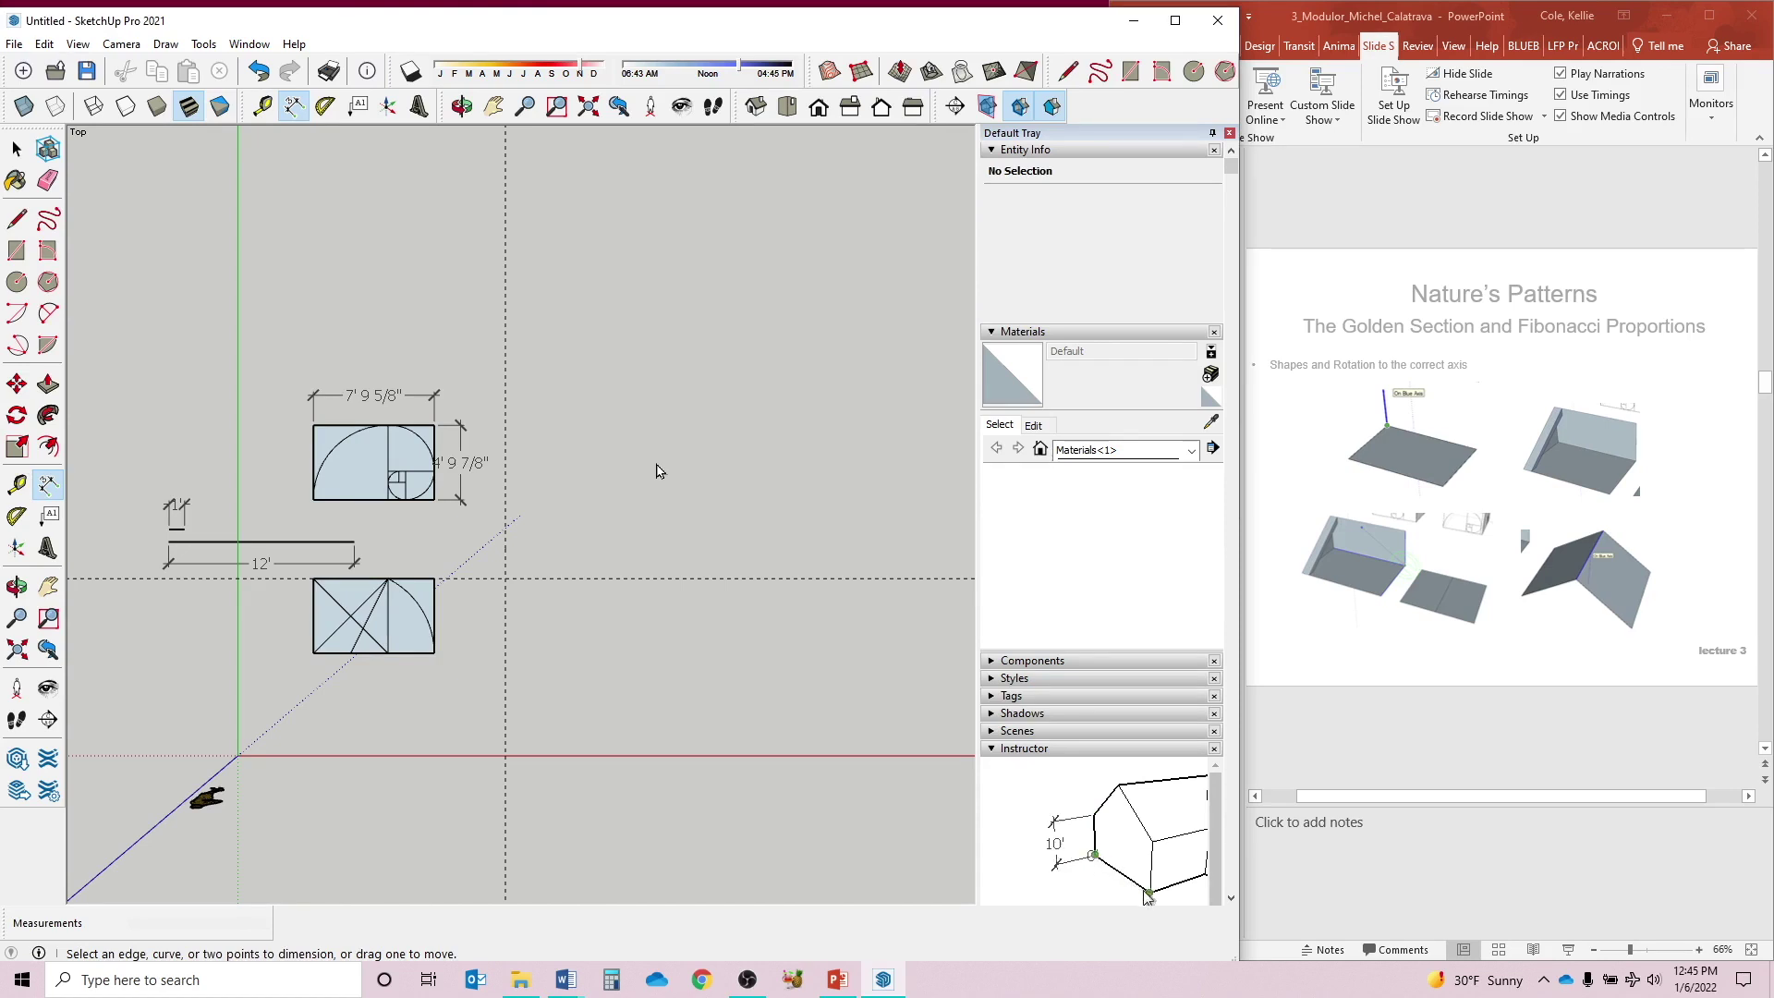
middle_click_drag(661, 525, 444, 147)
key("shift+F10")
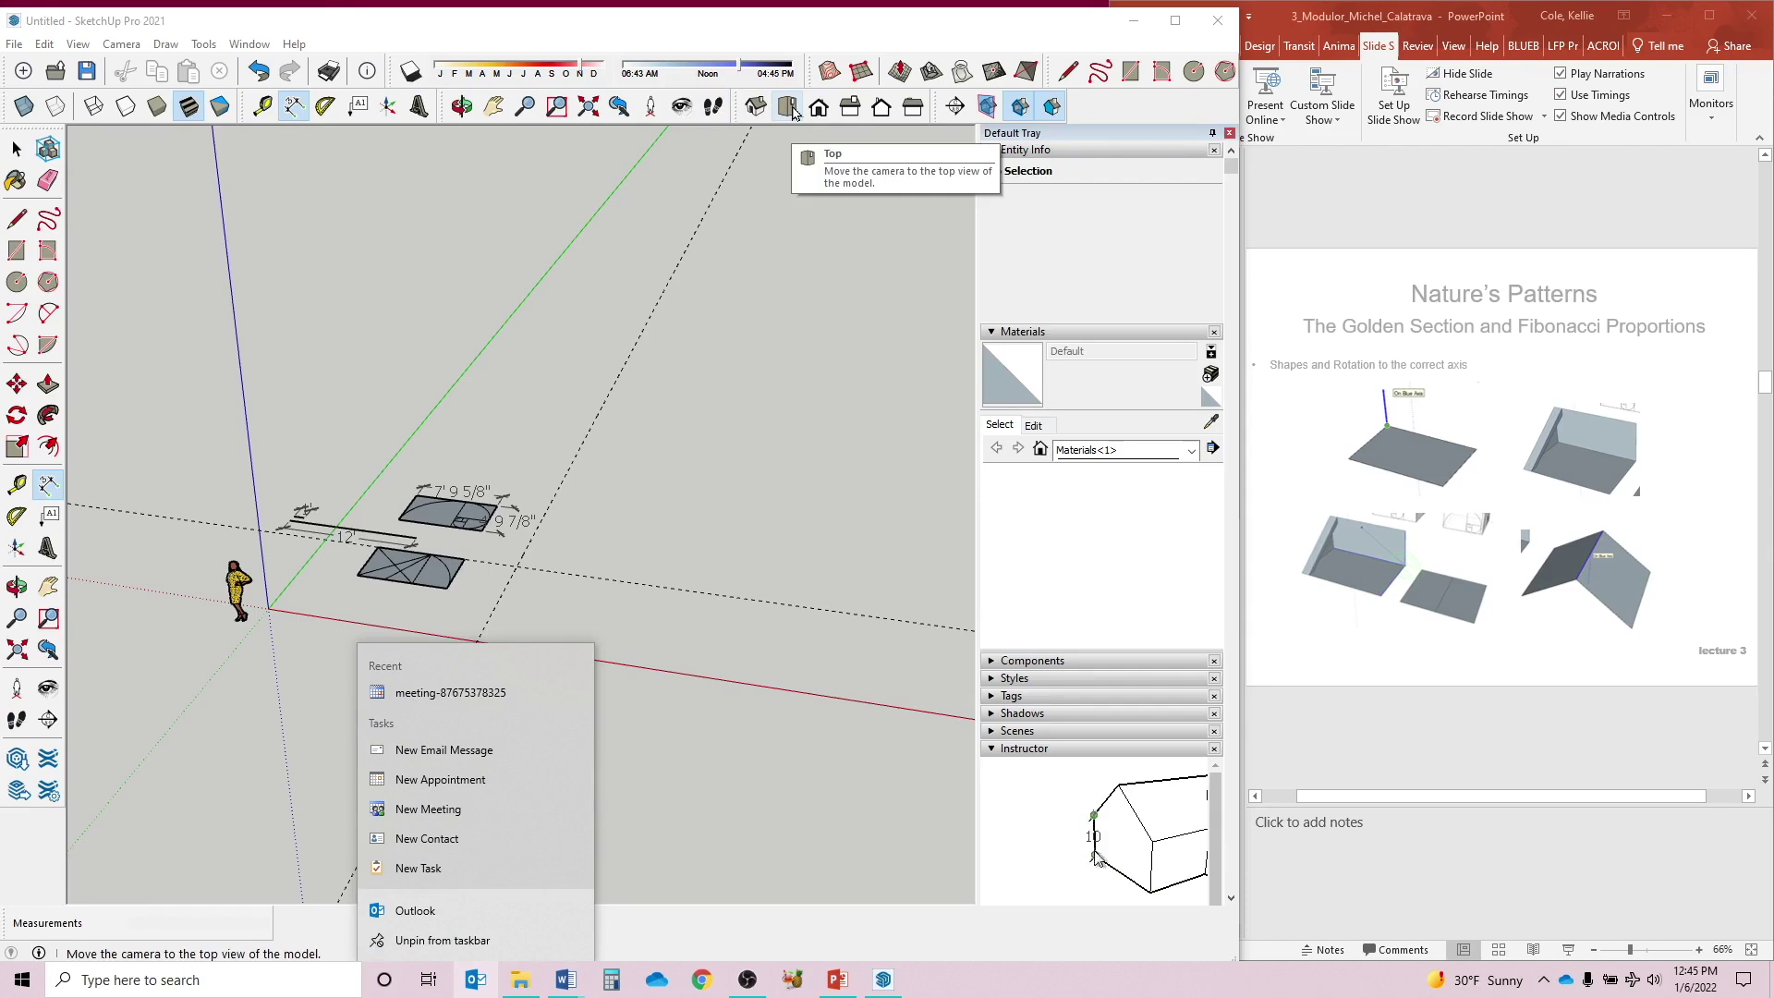
left_click(791, 110)
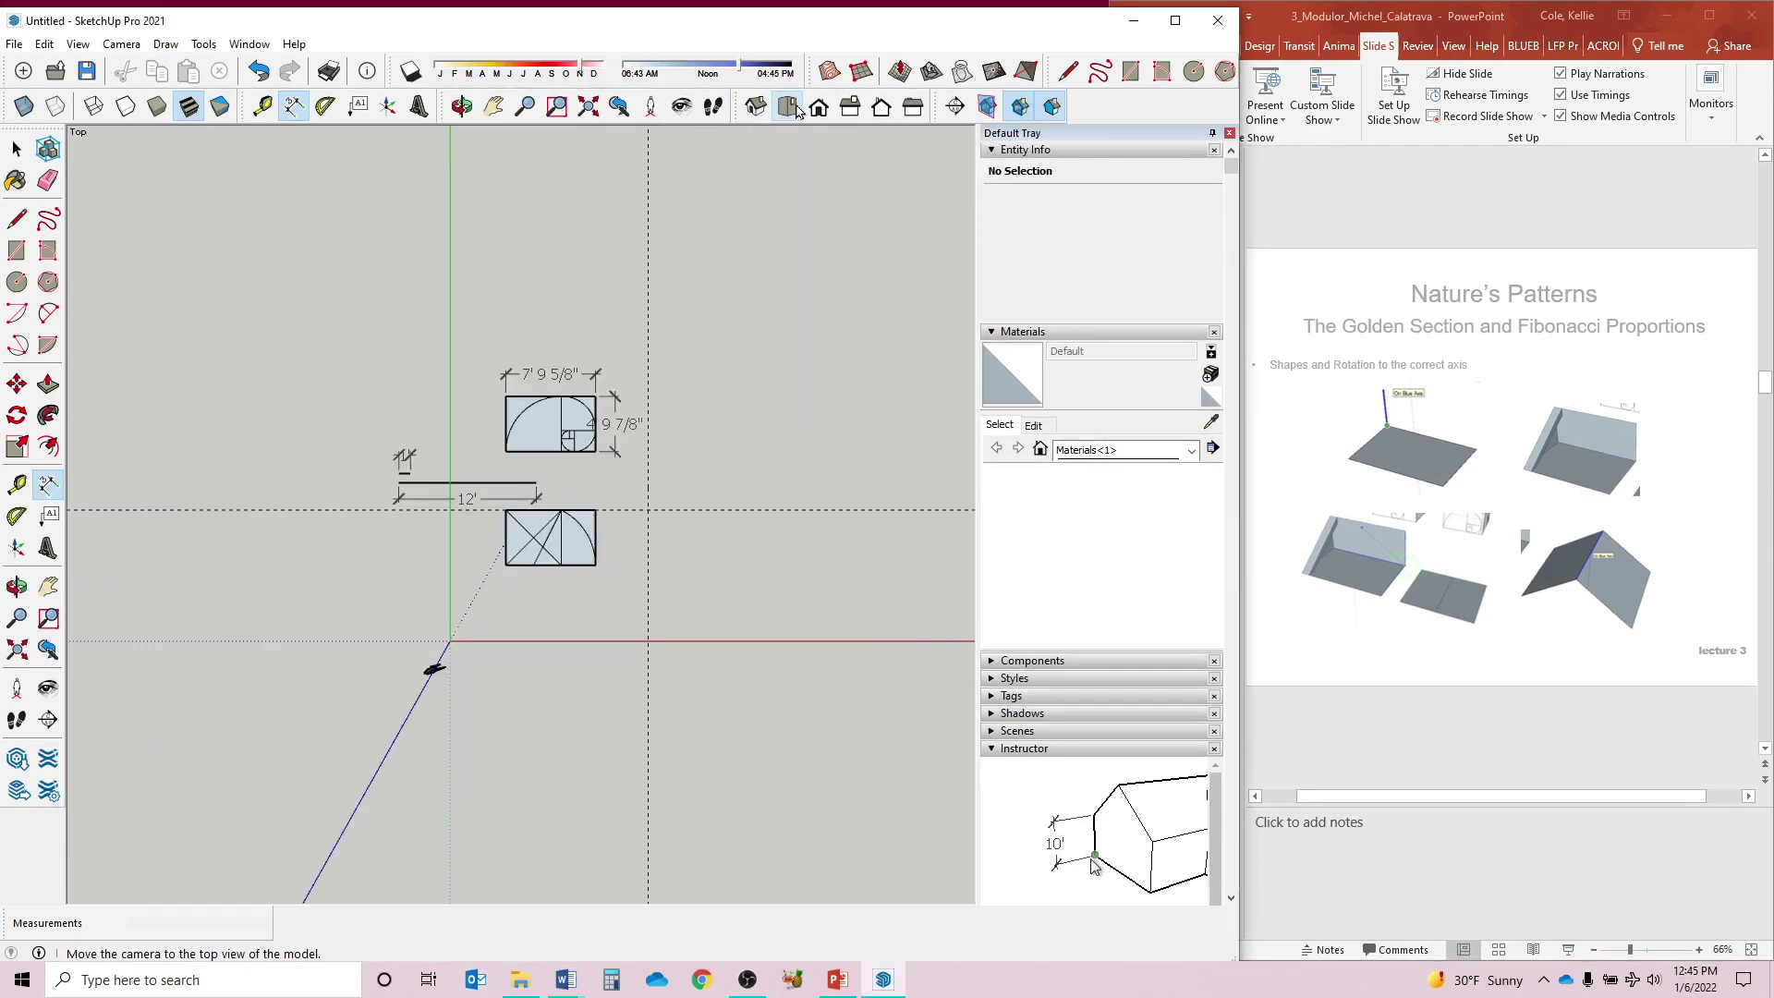
scroll(760, 750, "down", 3)
scroll(800, 507, "up", 4)
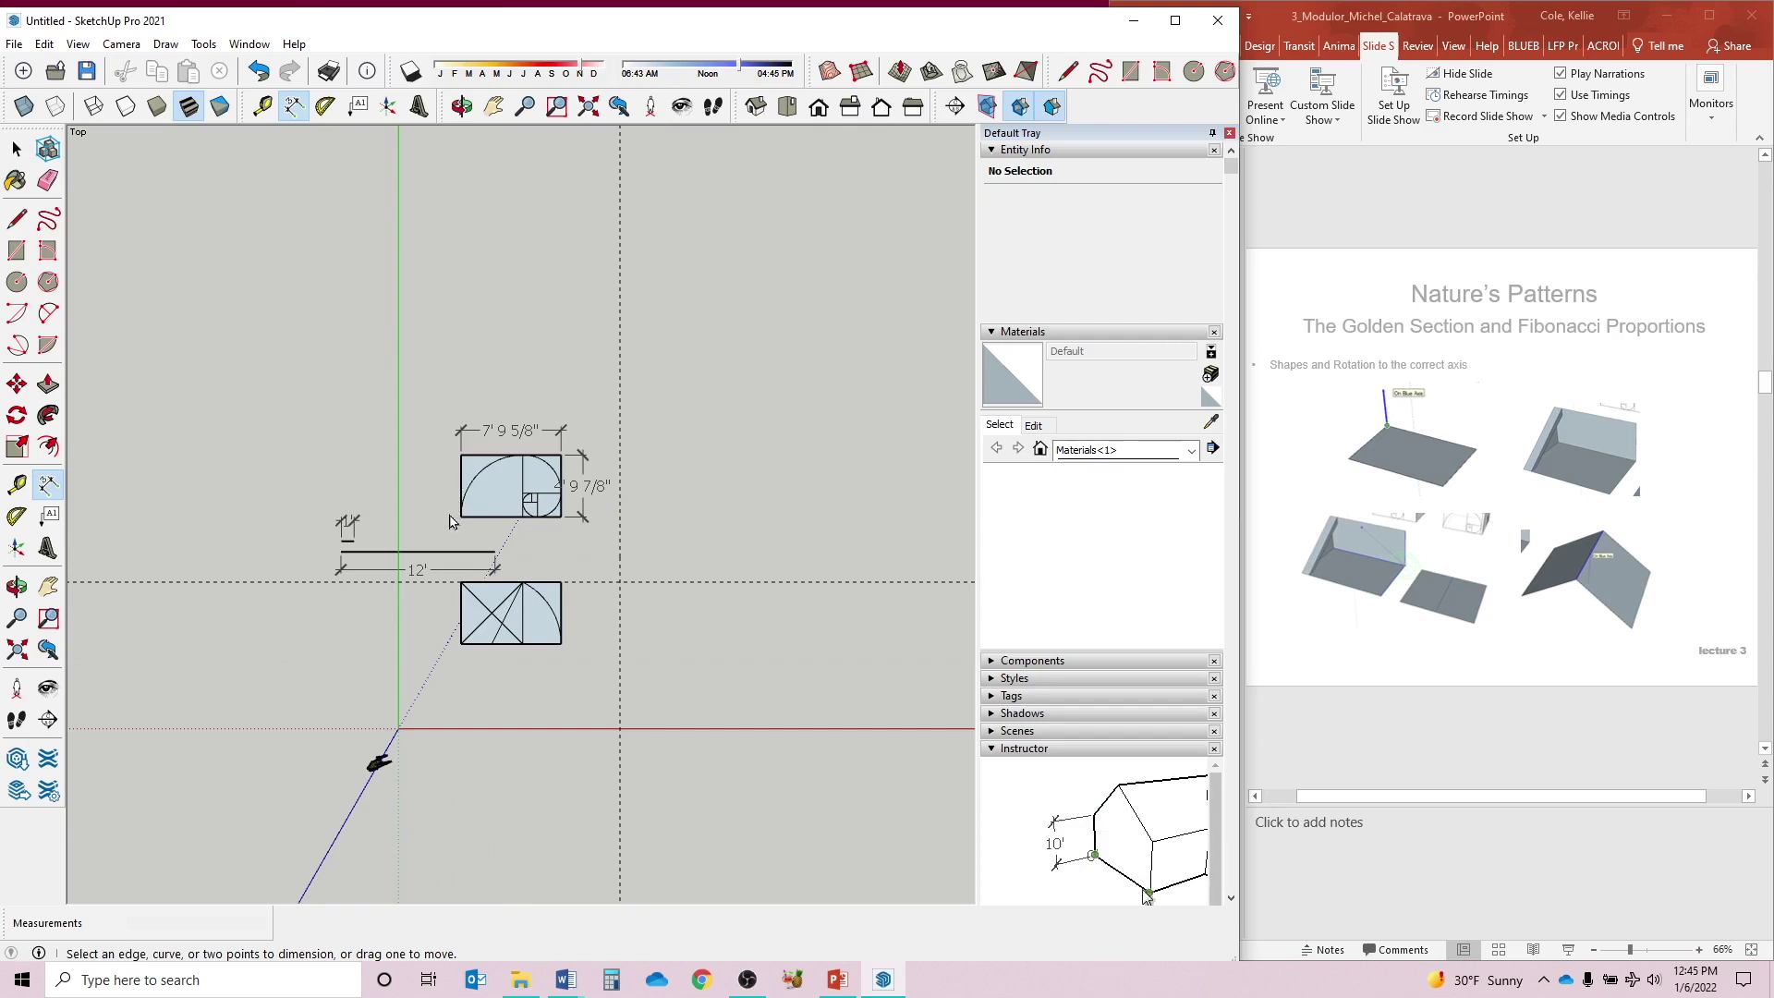
key("space")
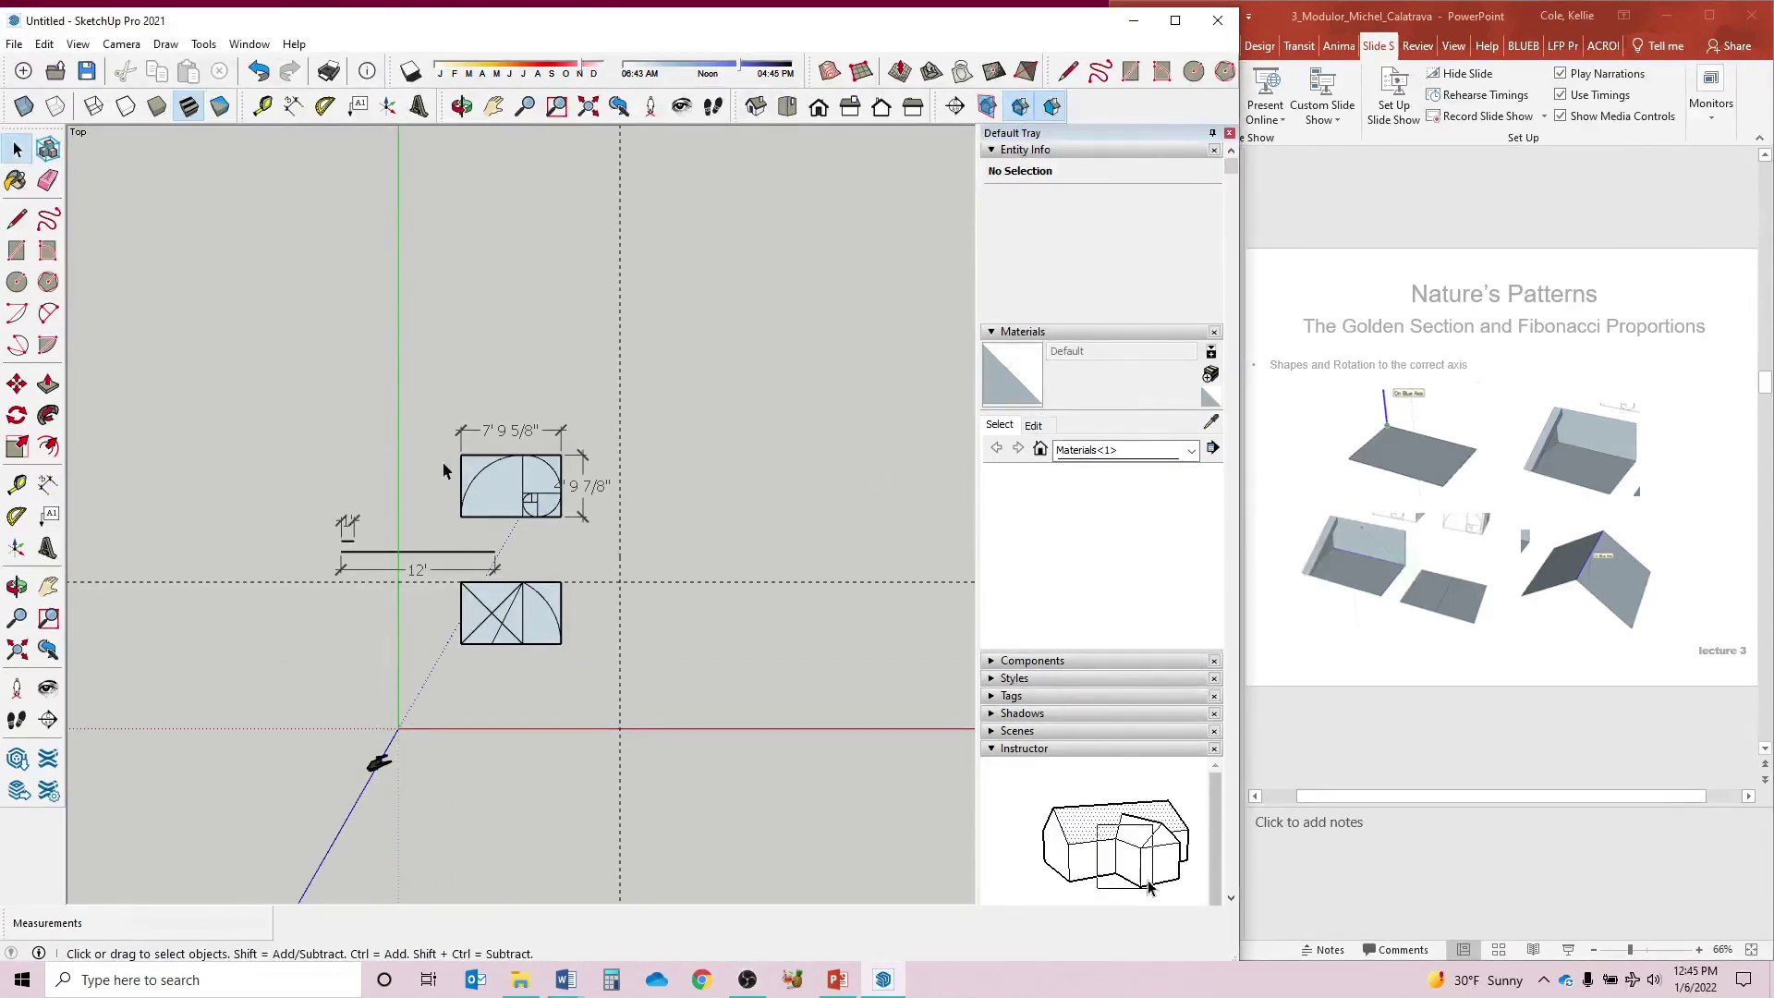
left_click_drag(420, 438, 570, 544)
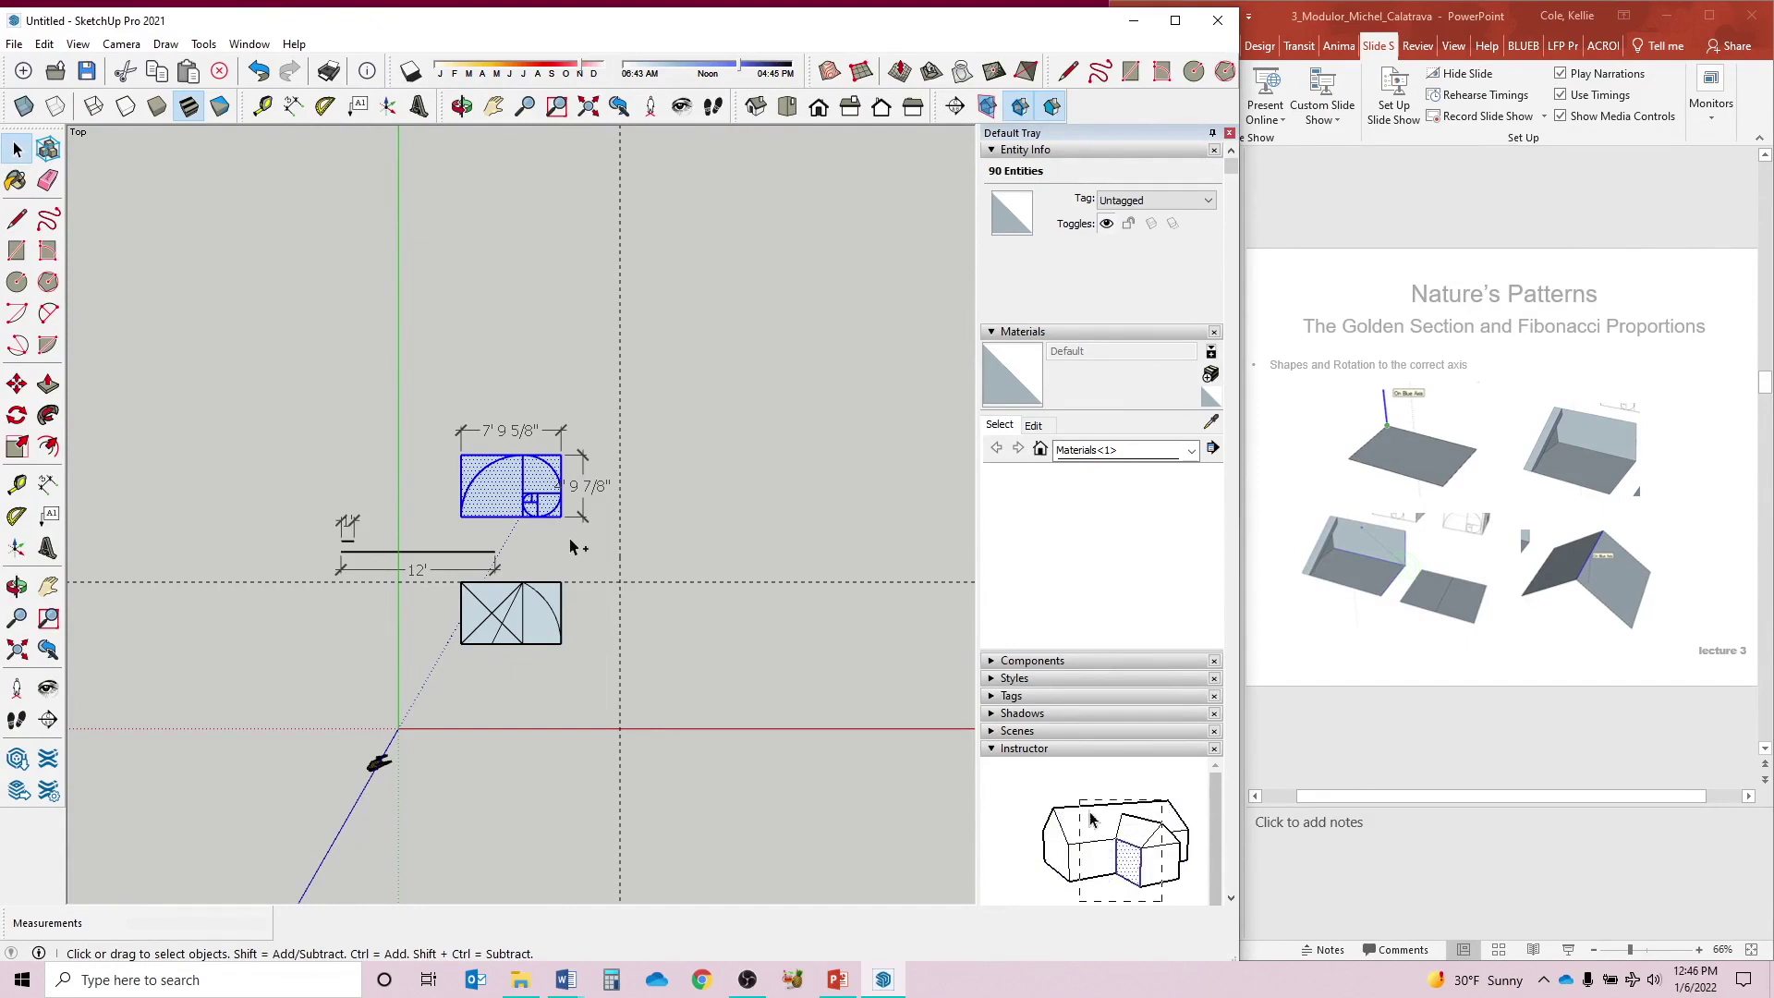
key("ctrl+v")
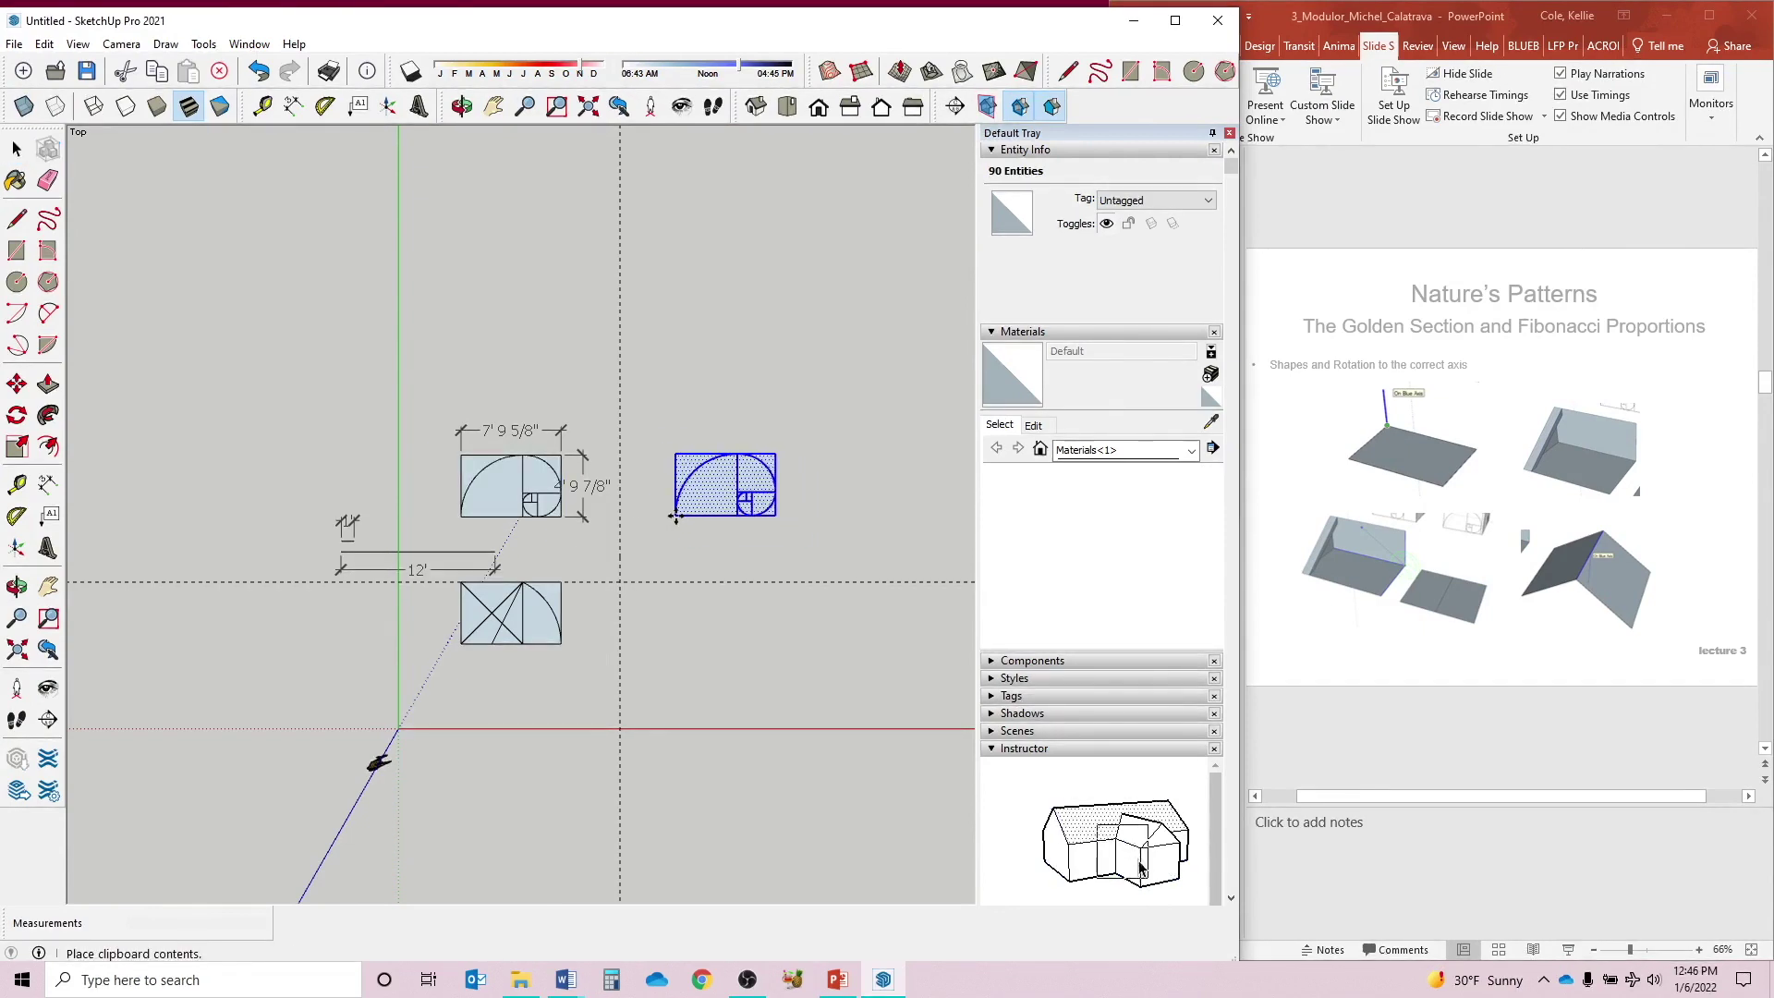
left_click(674, 520)
key("m")
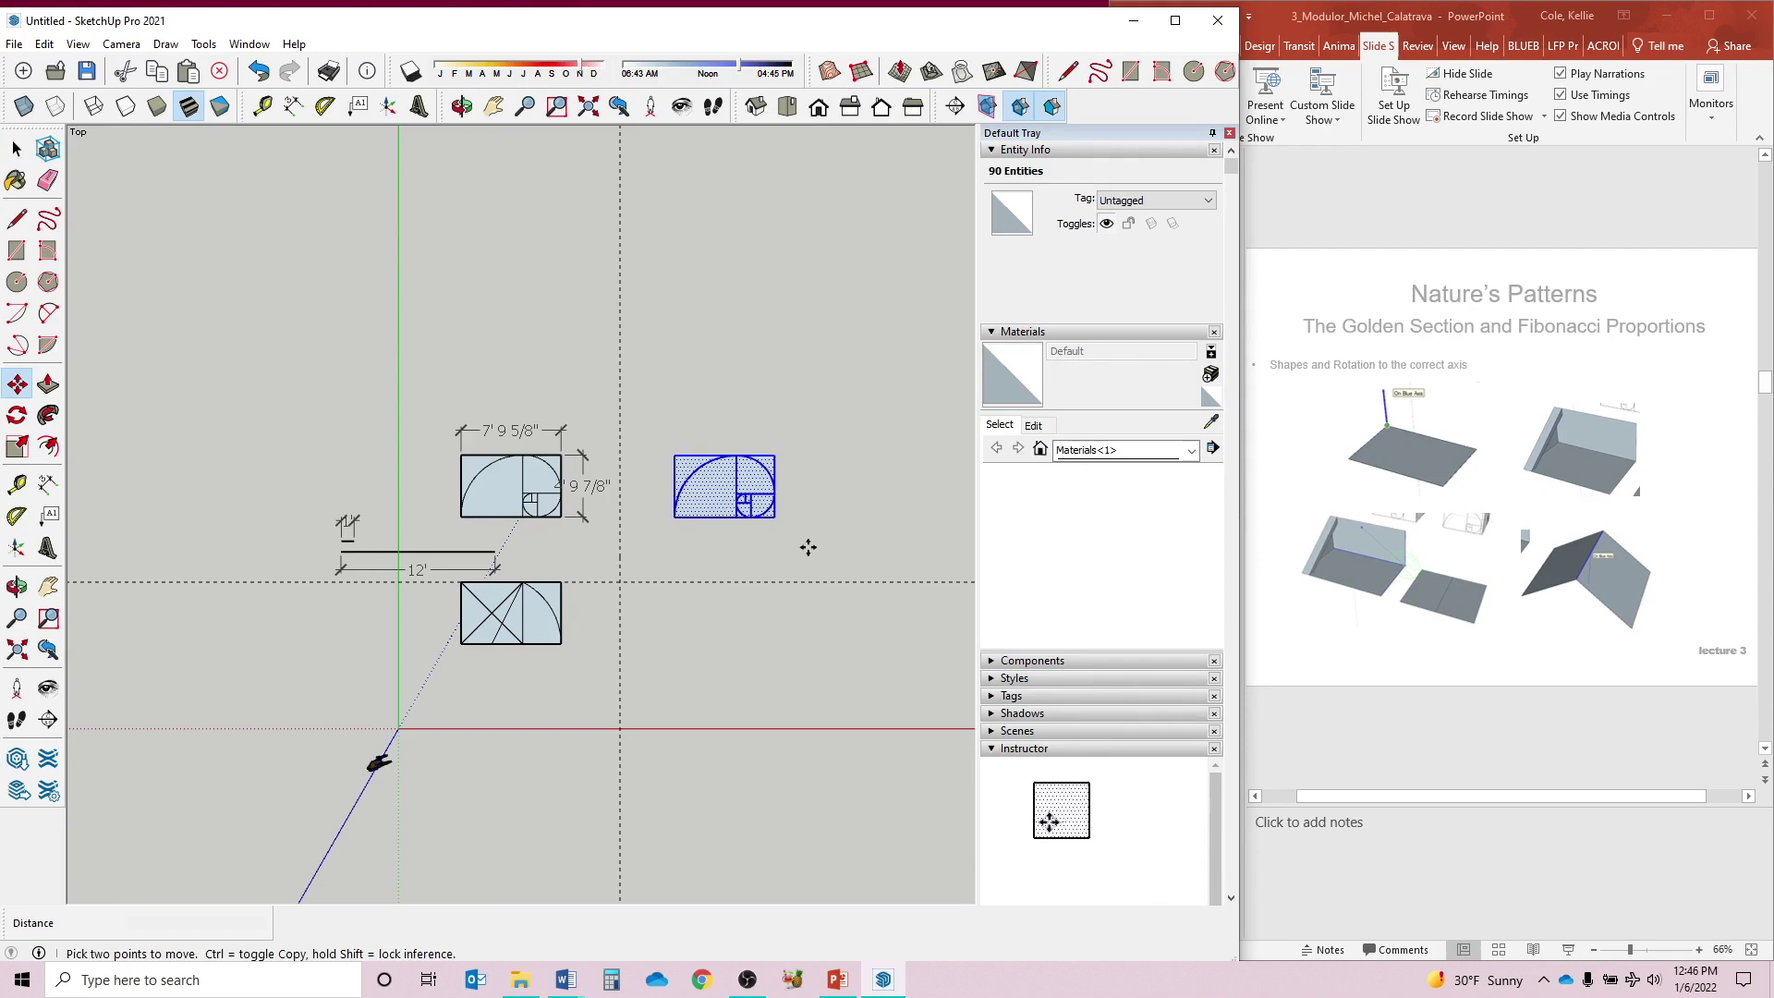
key("ctrl+t")
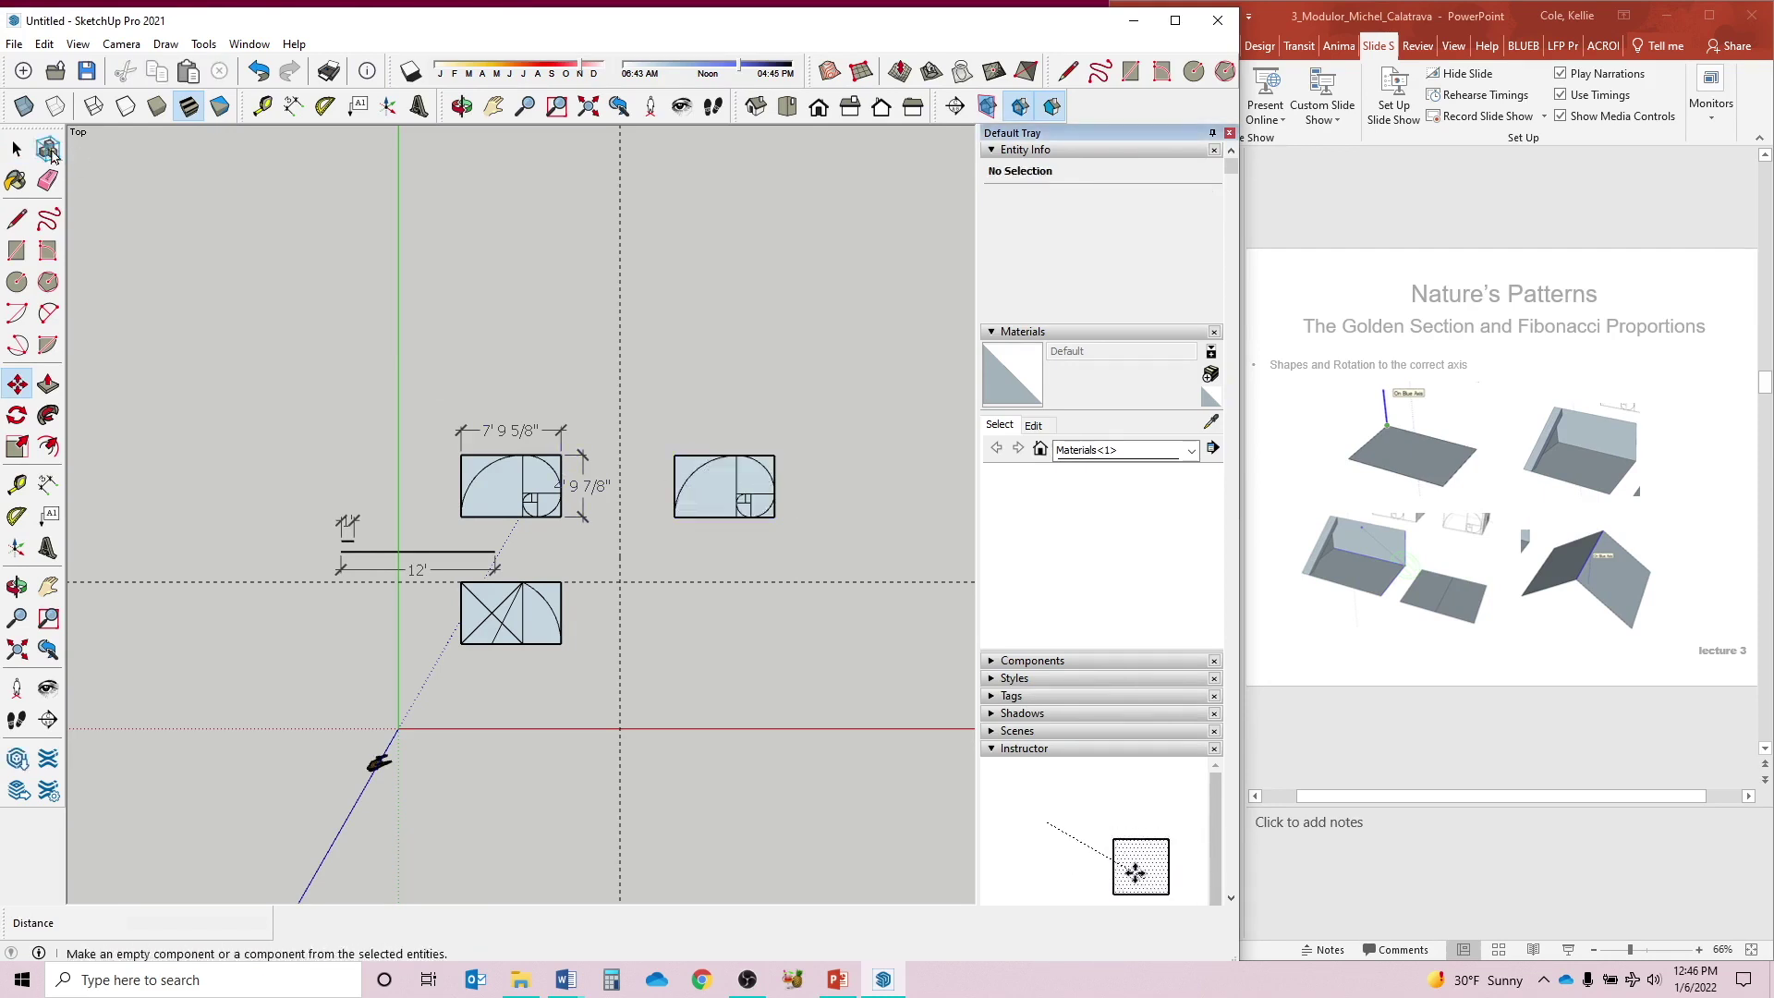
- Select the whole pasted golden spiral rectangle and lock the Rotate tool's plane to the red axis
key("space")
triple_click(725, 511)
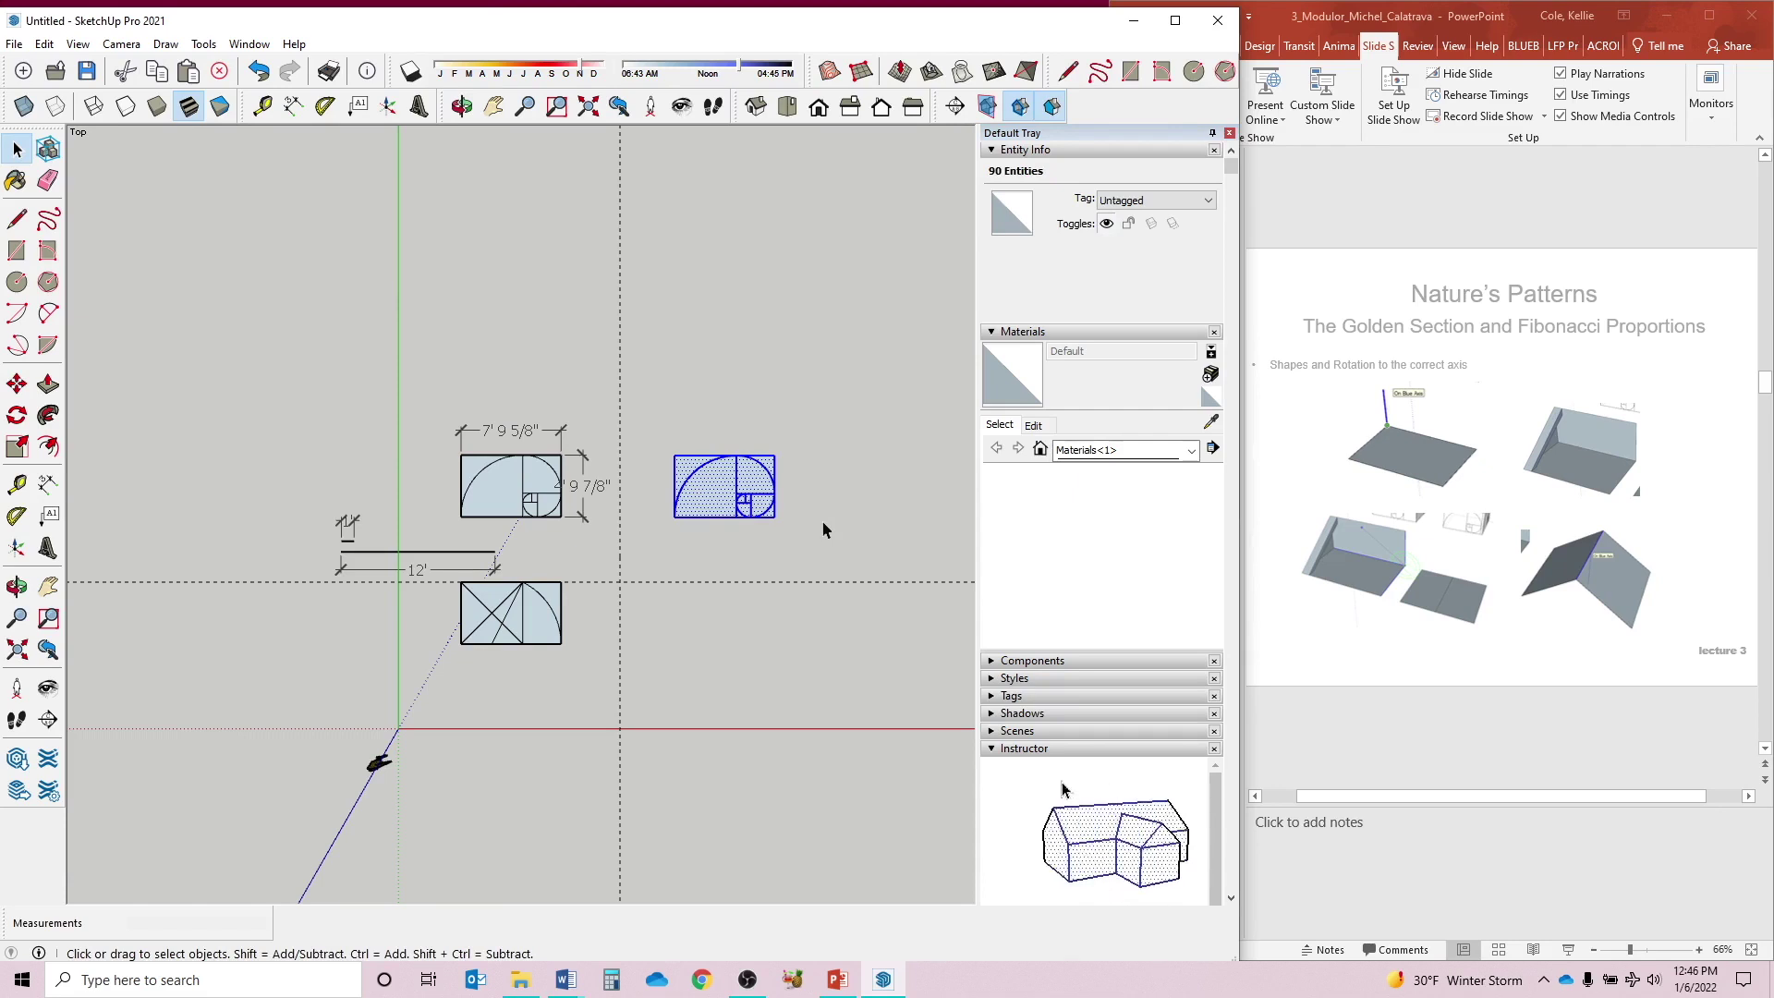
middle_click_drag(822, 523, 624, 391)
scroll(737, 613, "up", 2)
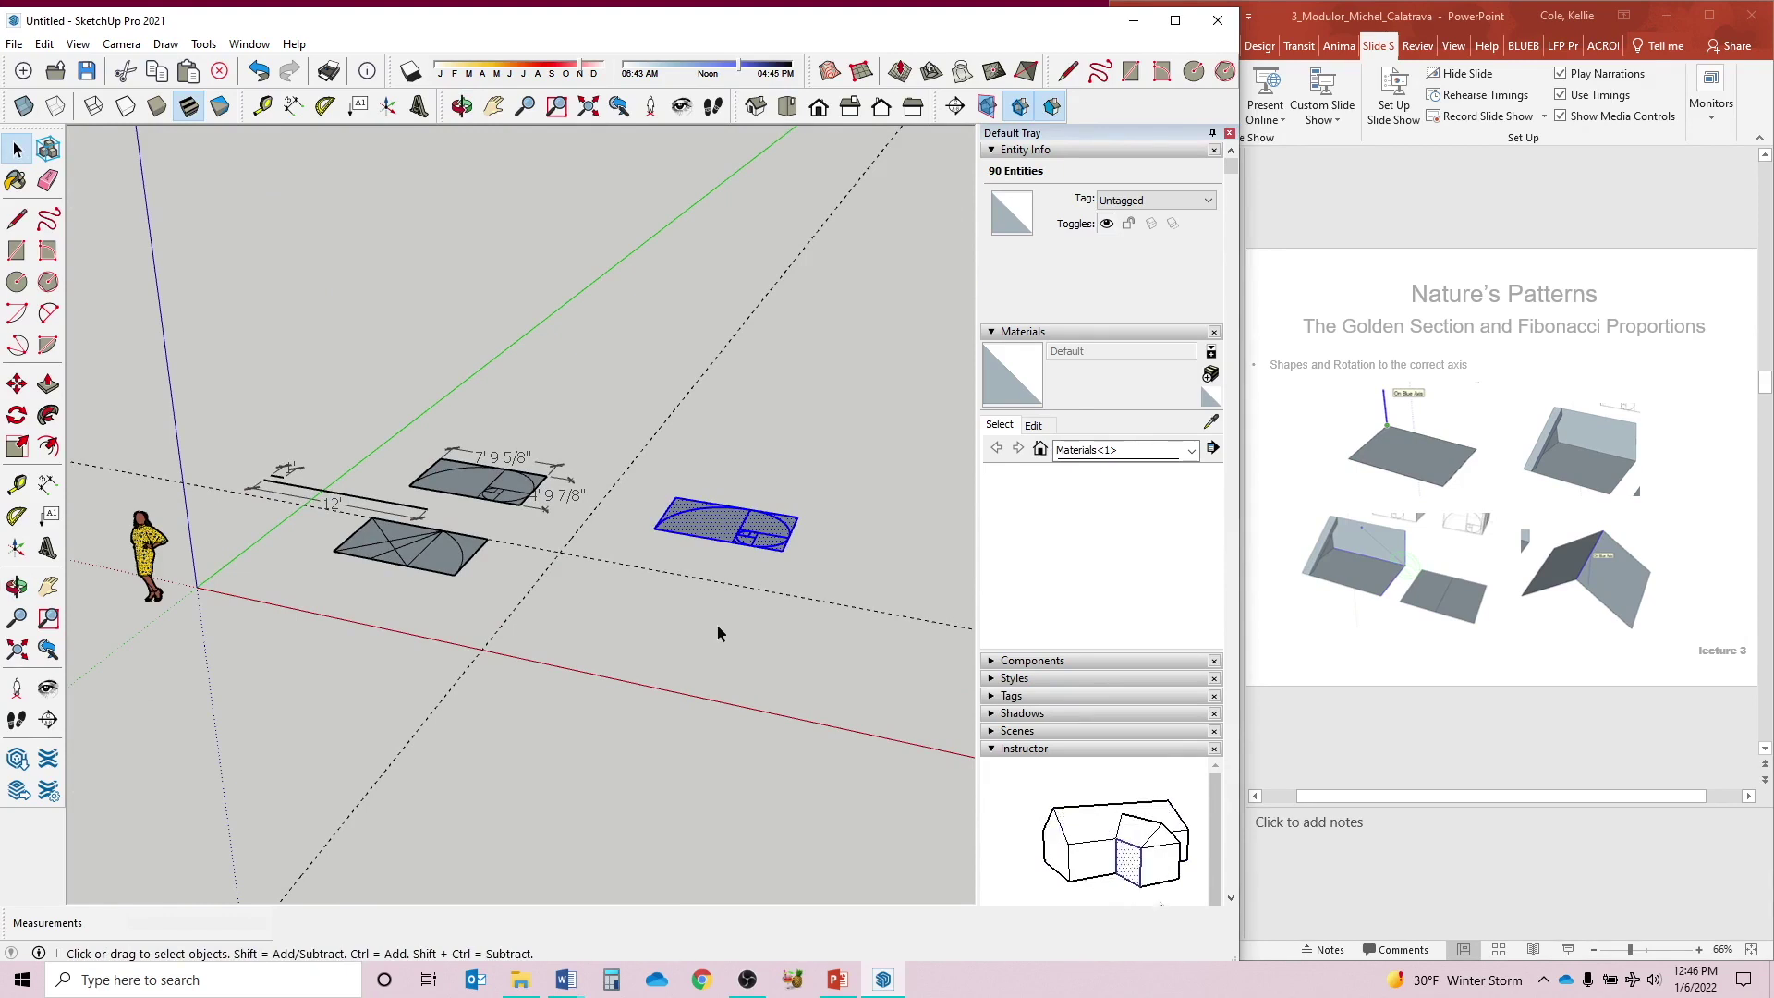
key("q")
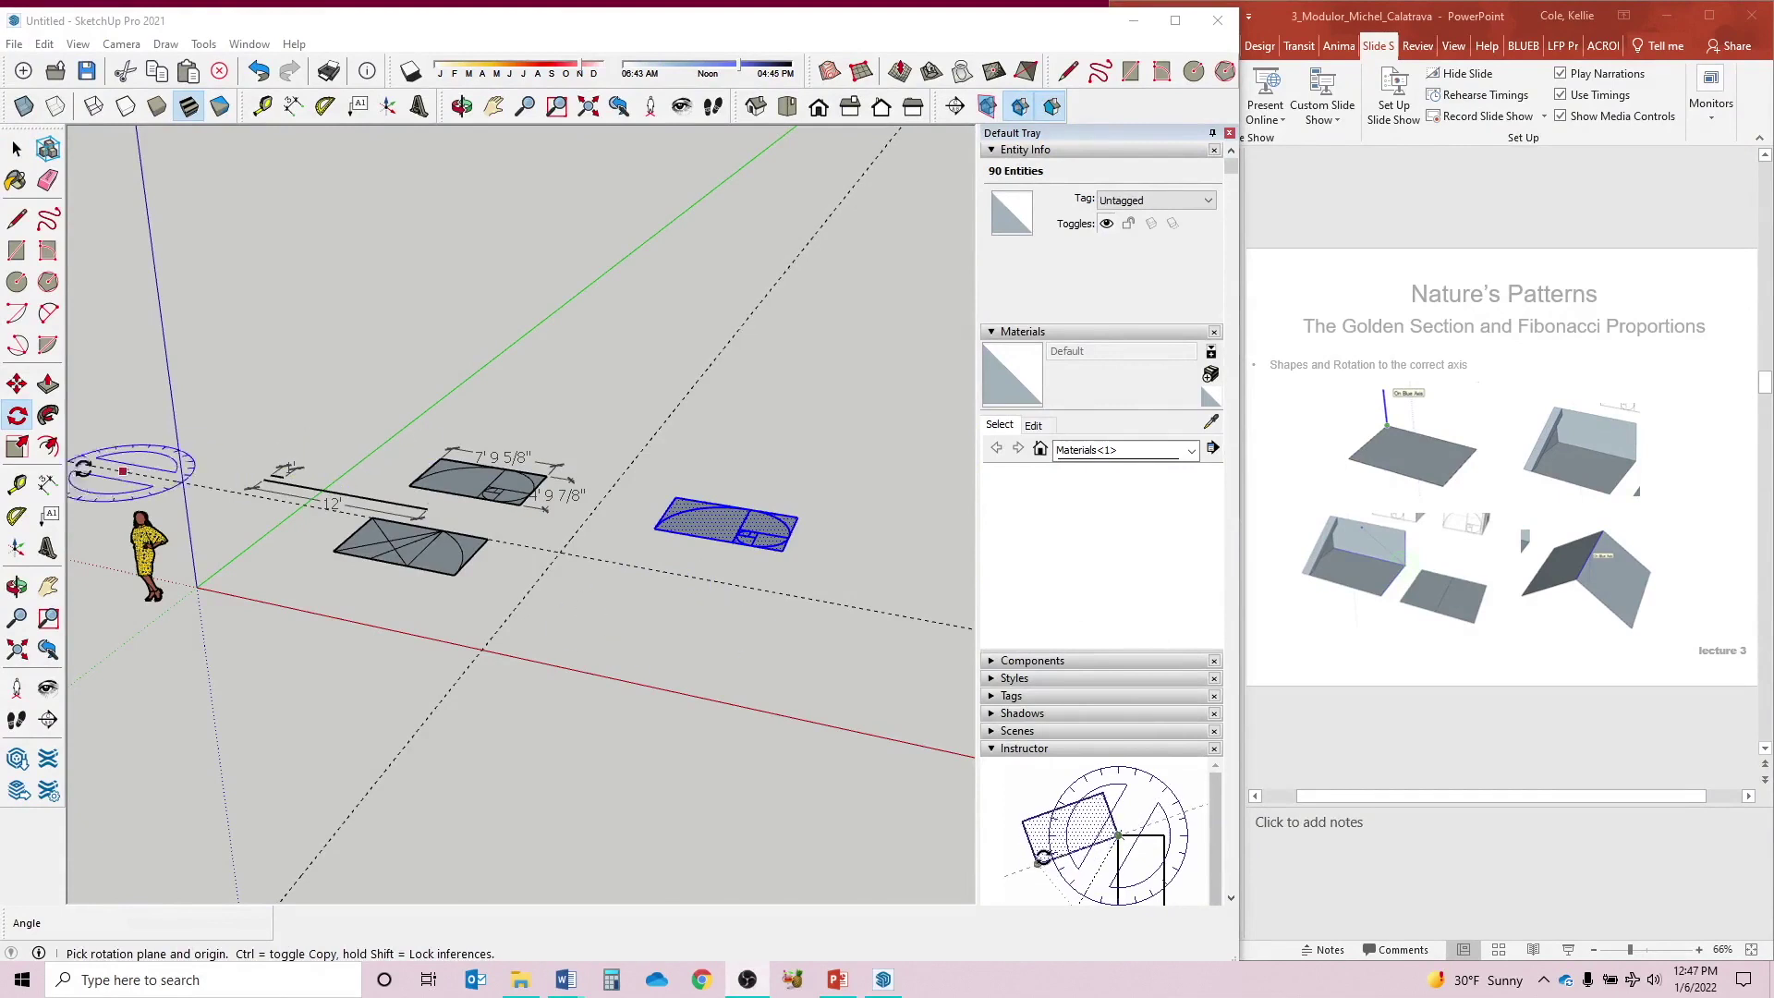
left_click(18, 423)
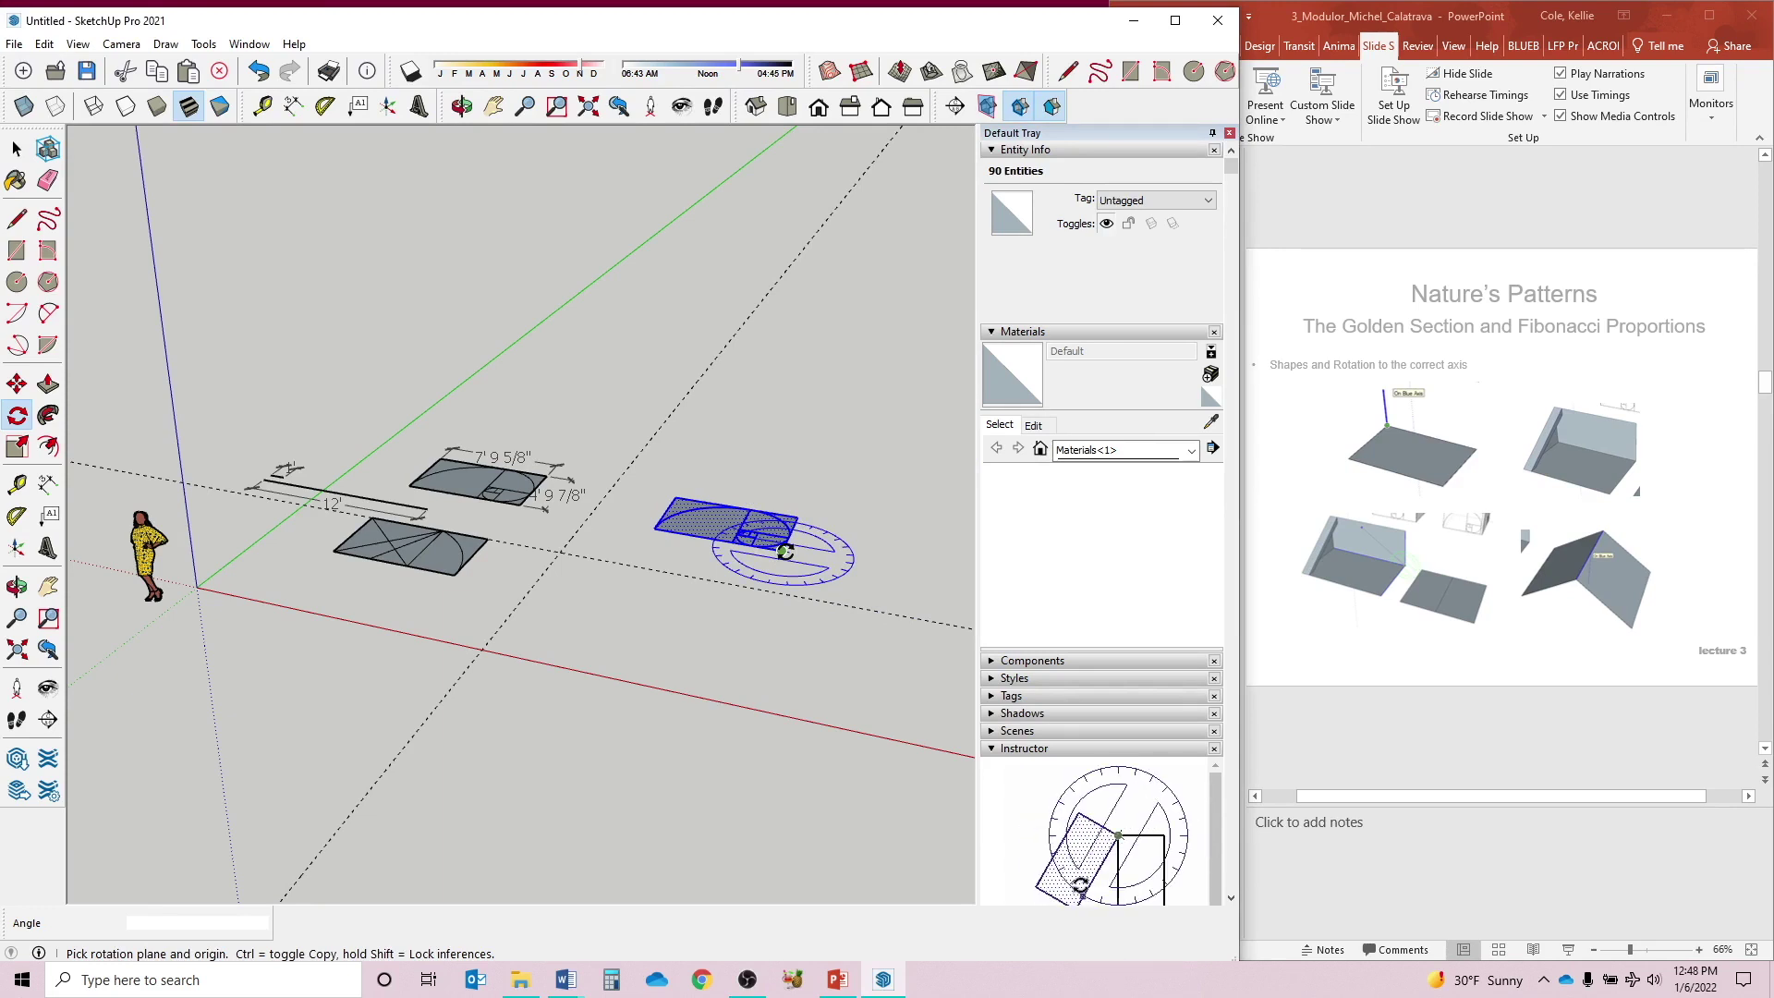
key("Right")
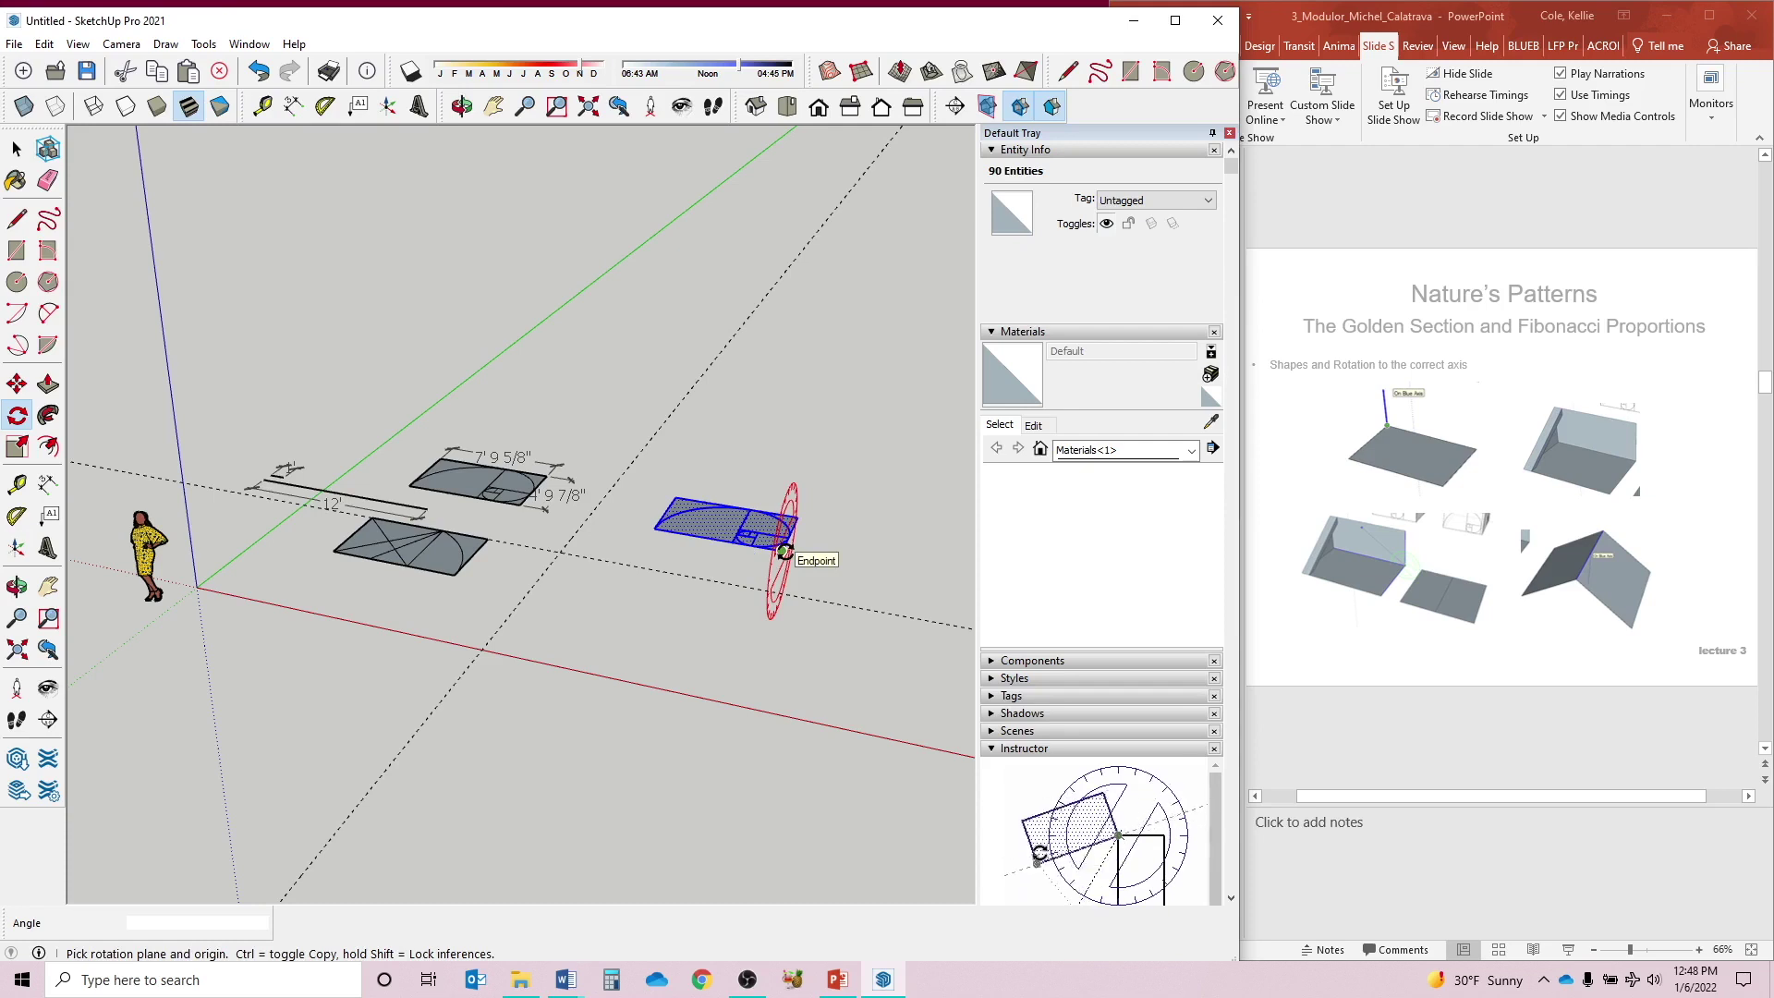
key("Left")
key("Up")
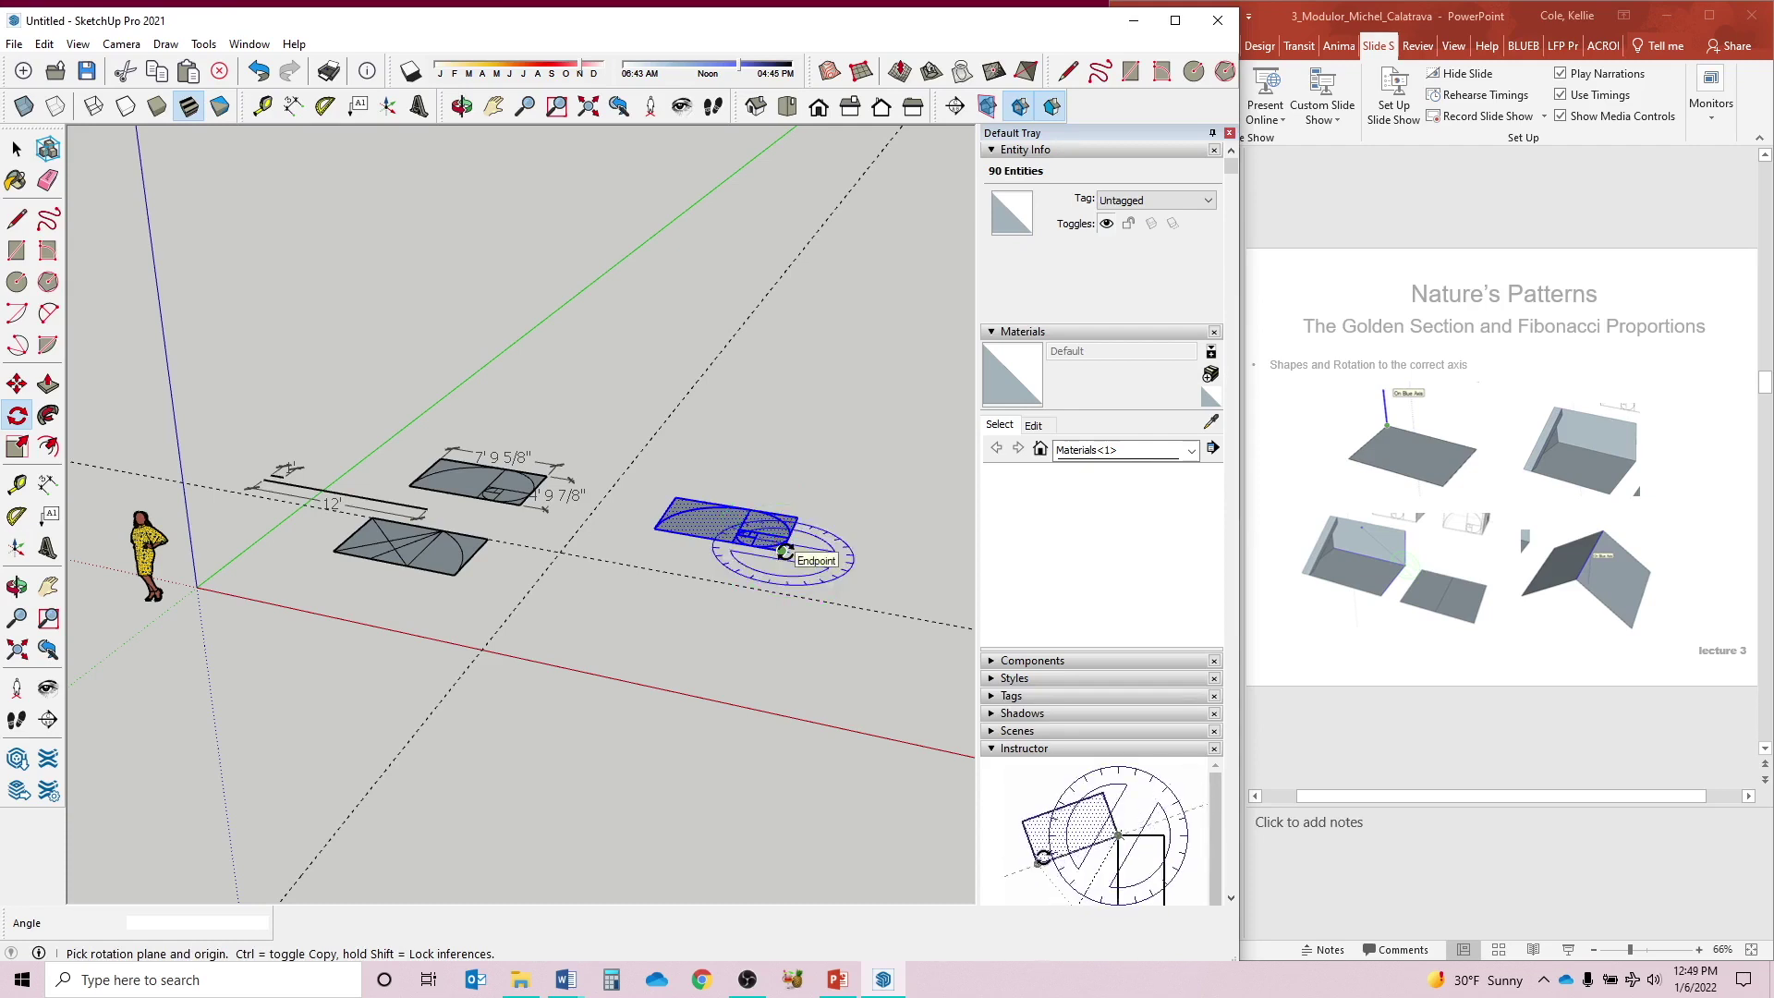
key("Right")
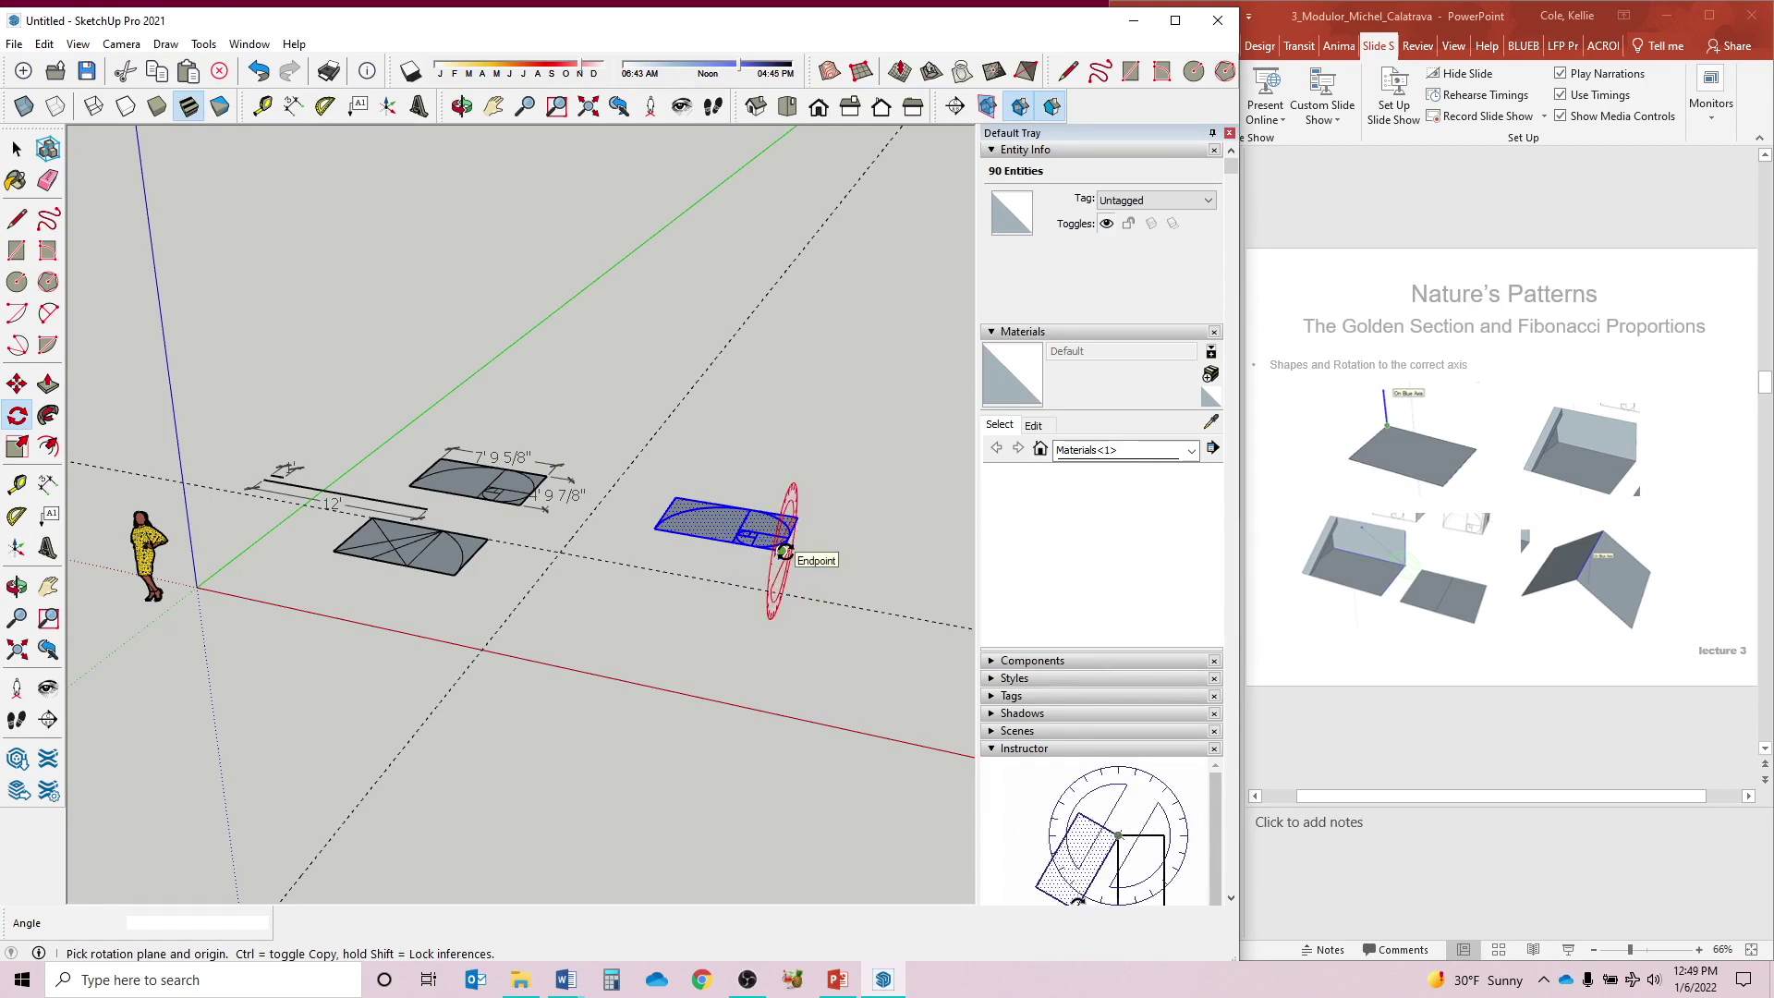
- Rotate the selected rectangle 90 degrees about the red axis from its front corner, standing it upright along the blue axis
middle_click_drag(783, 551, 549, 479)
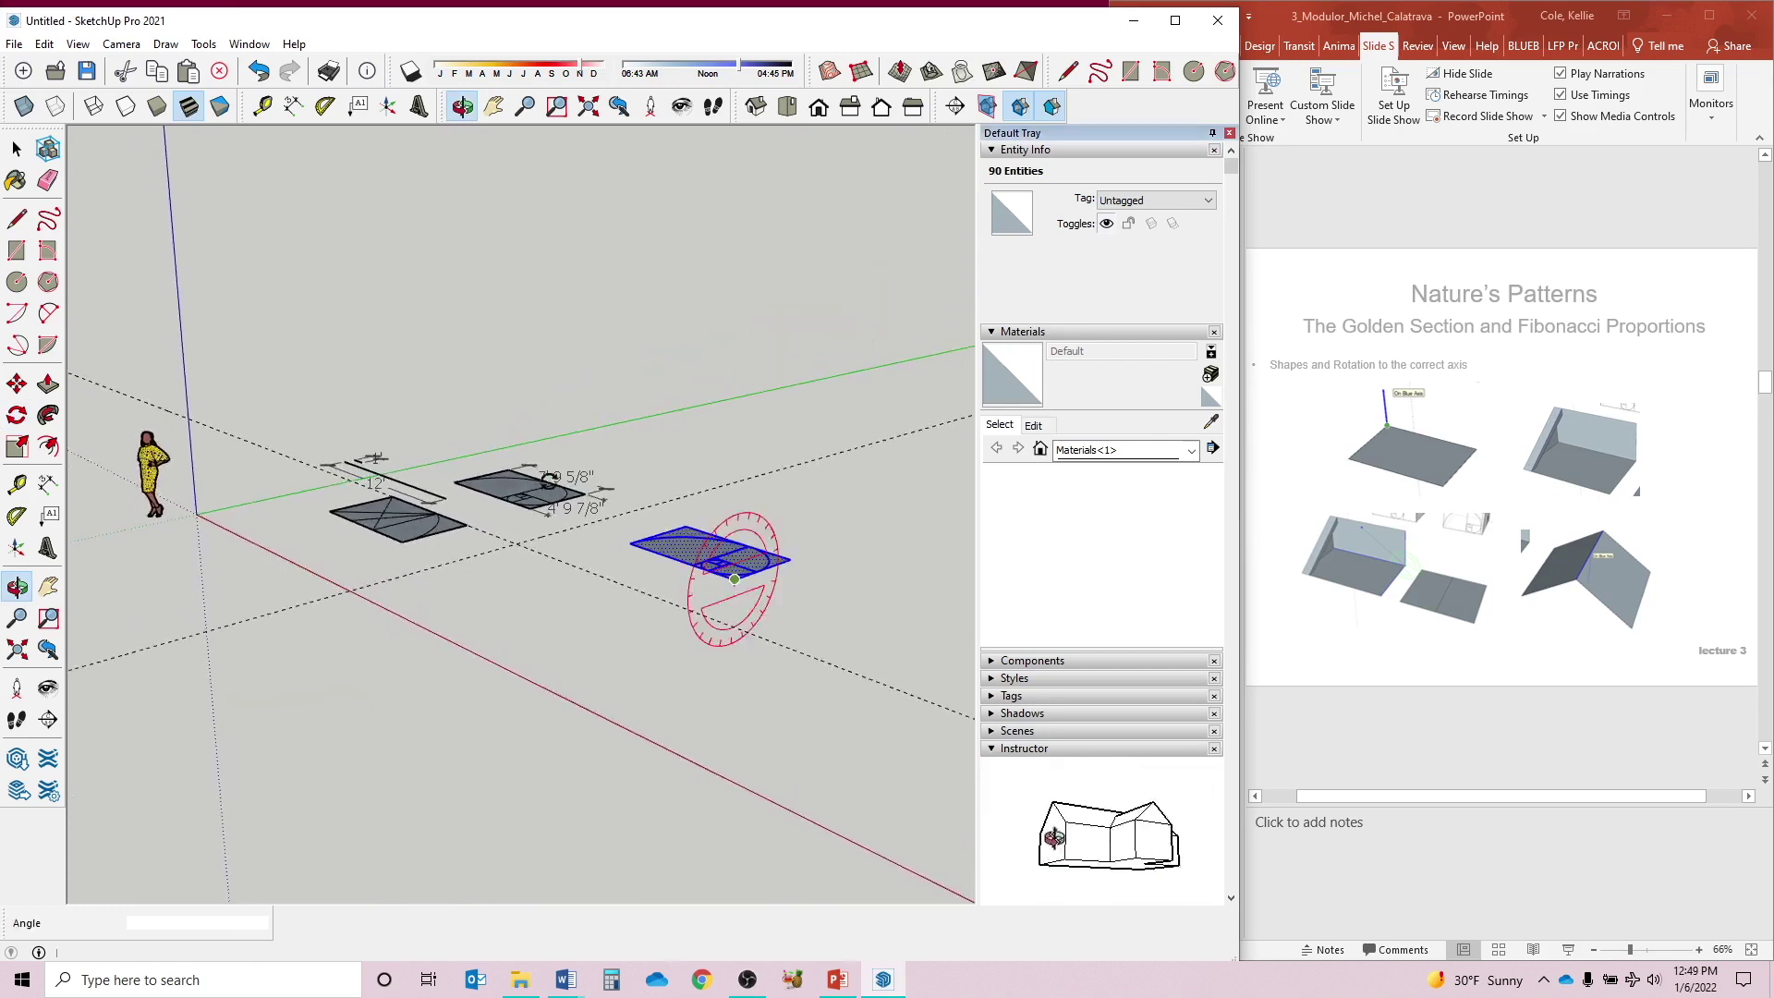
scroll(768, 598, "up", 3)
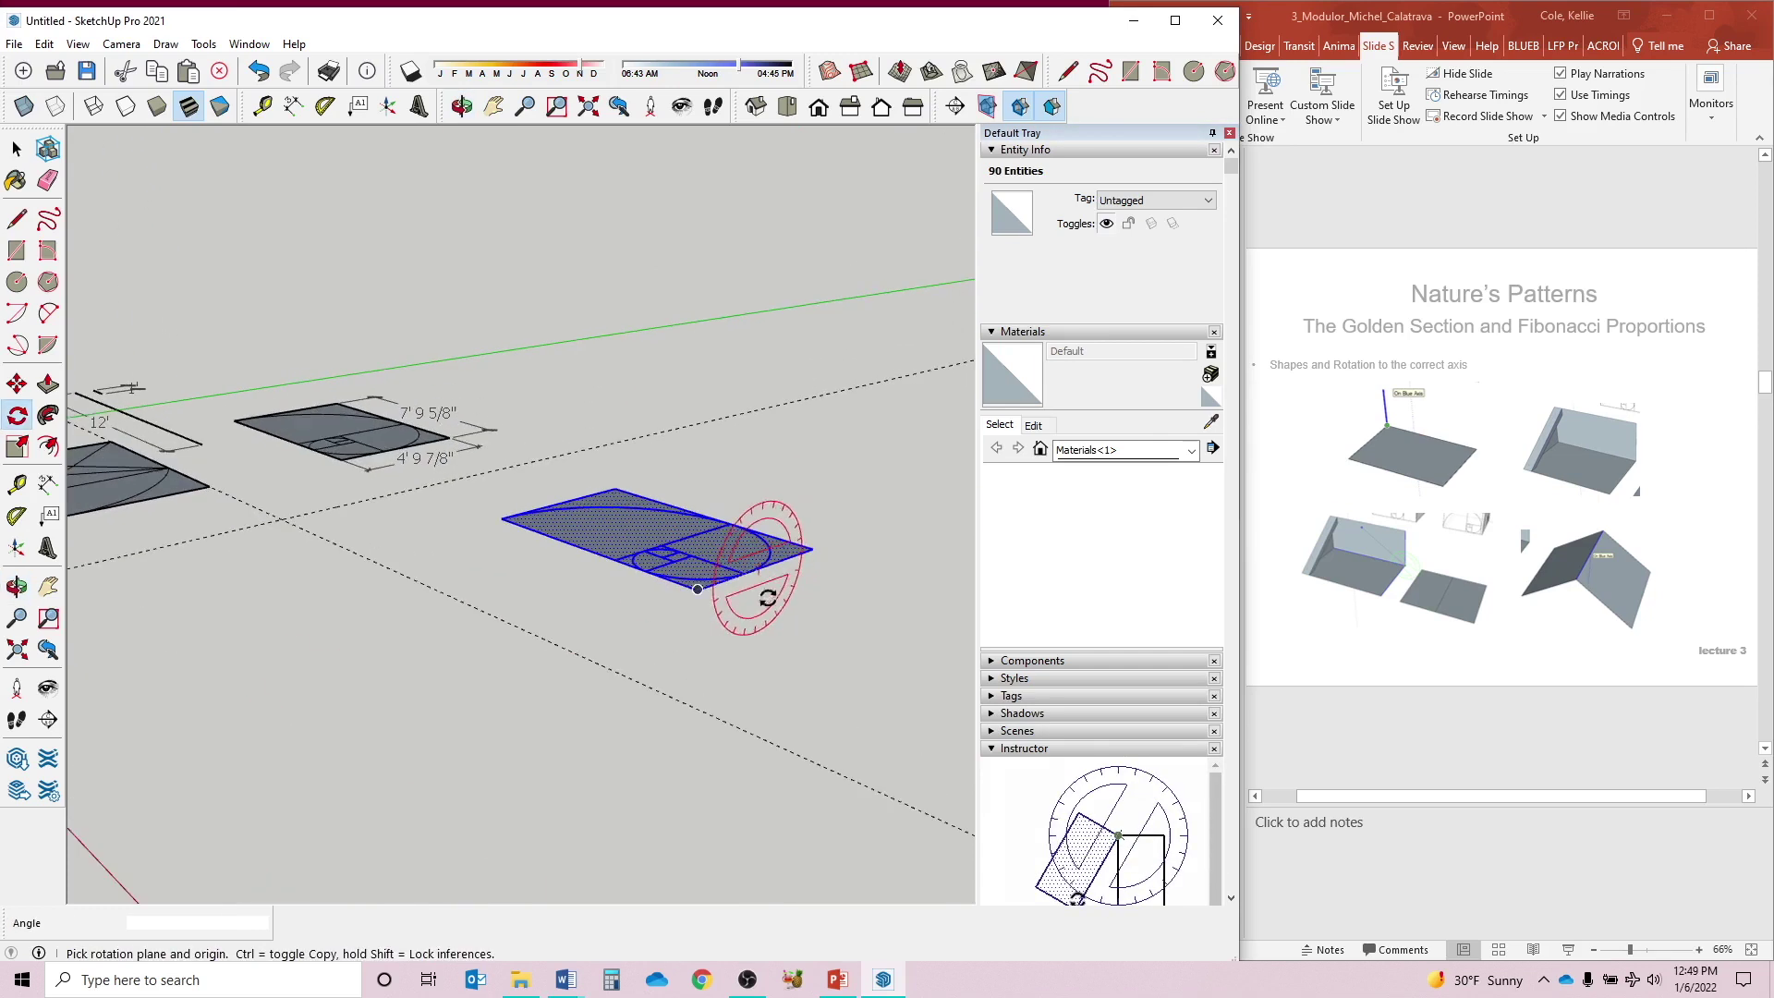
left_click(698, 589)
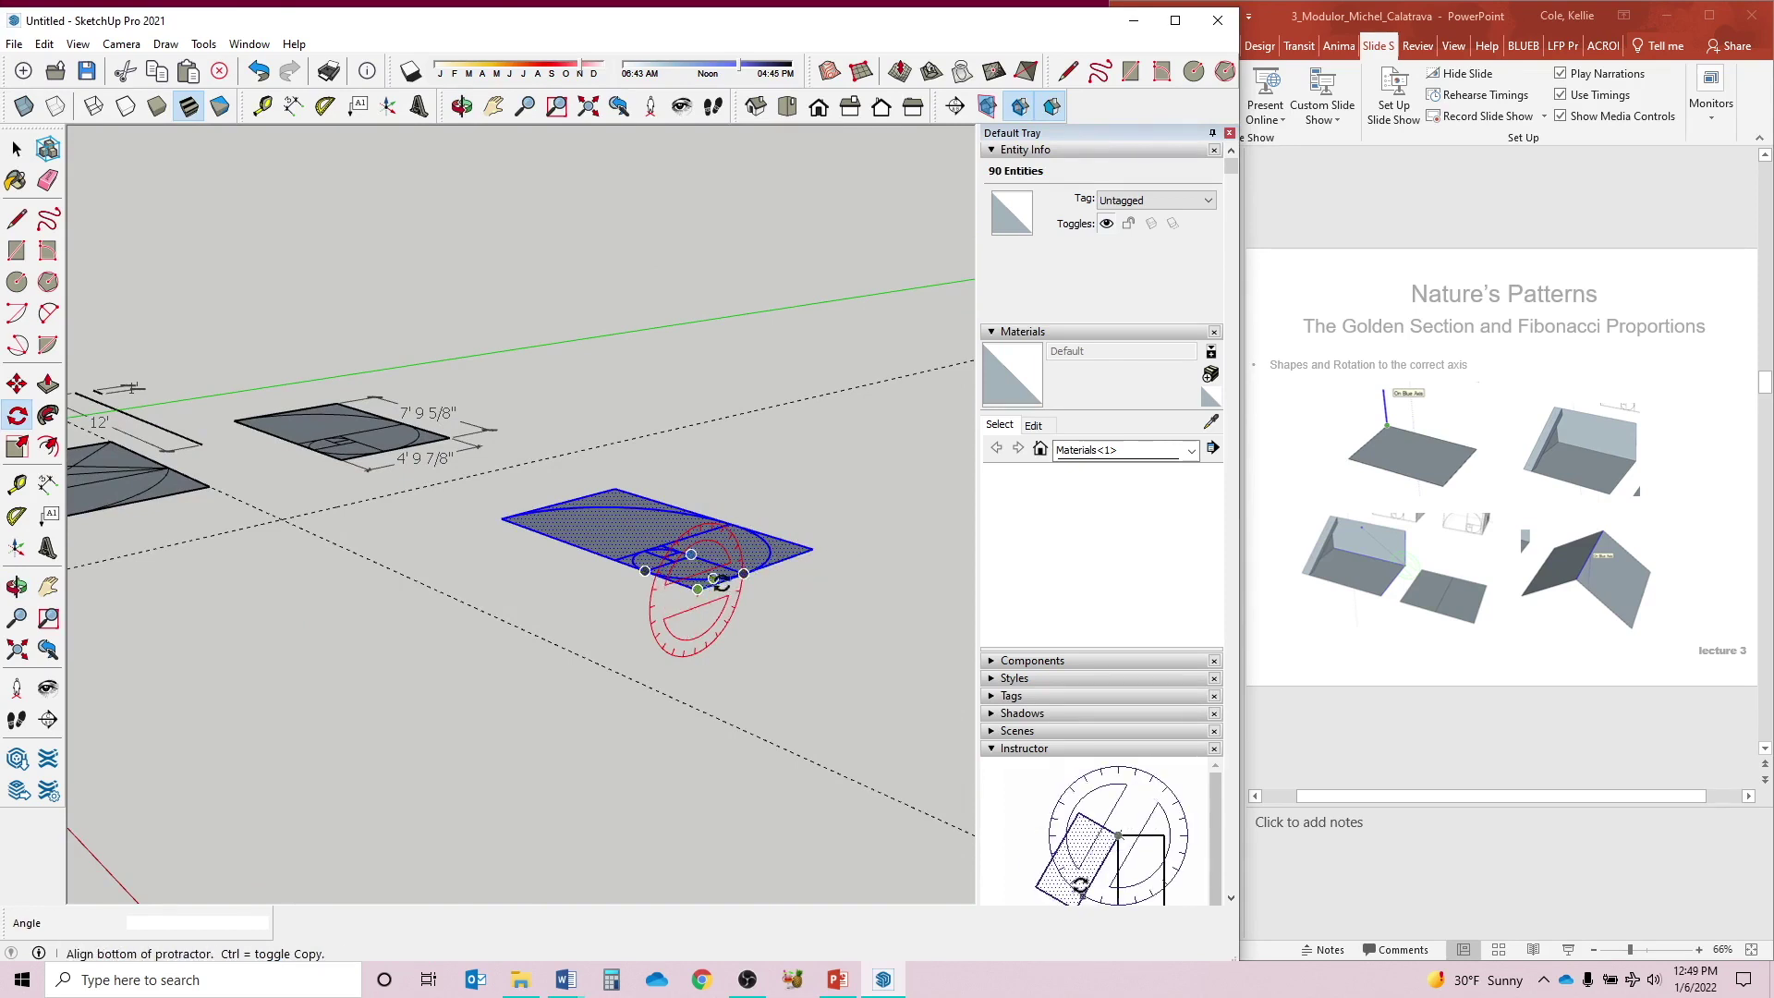
left_click(904, 519)
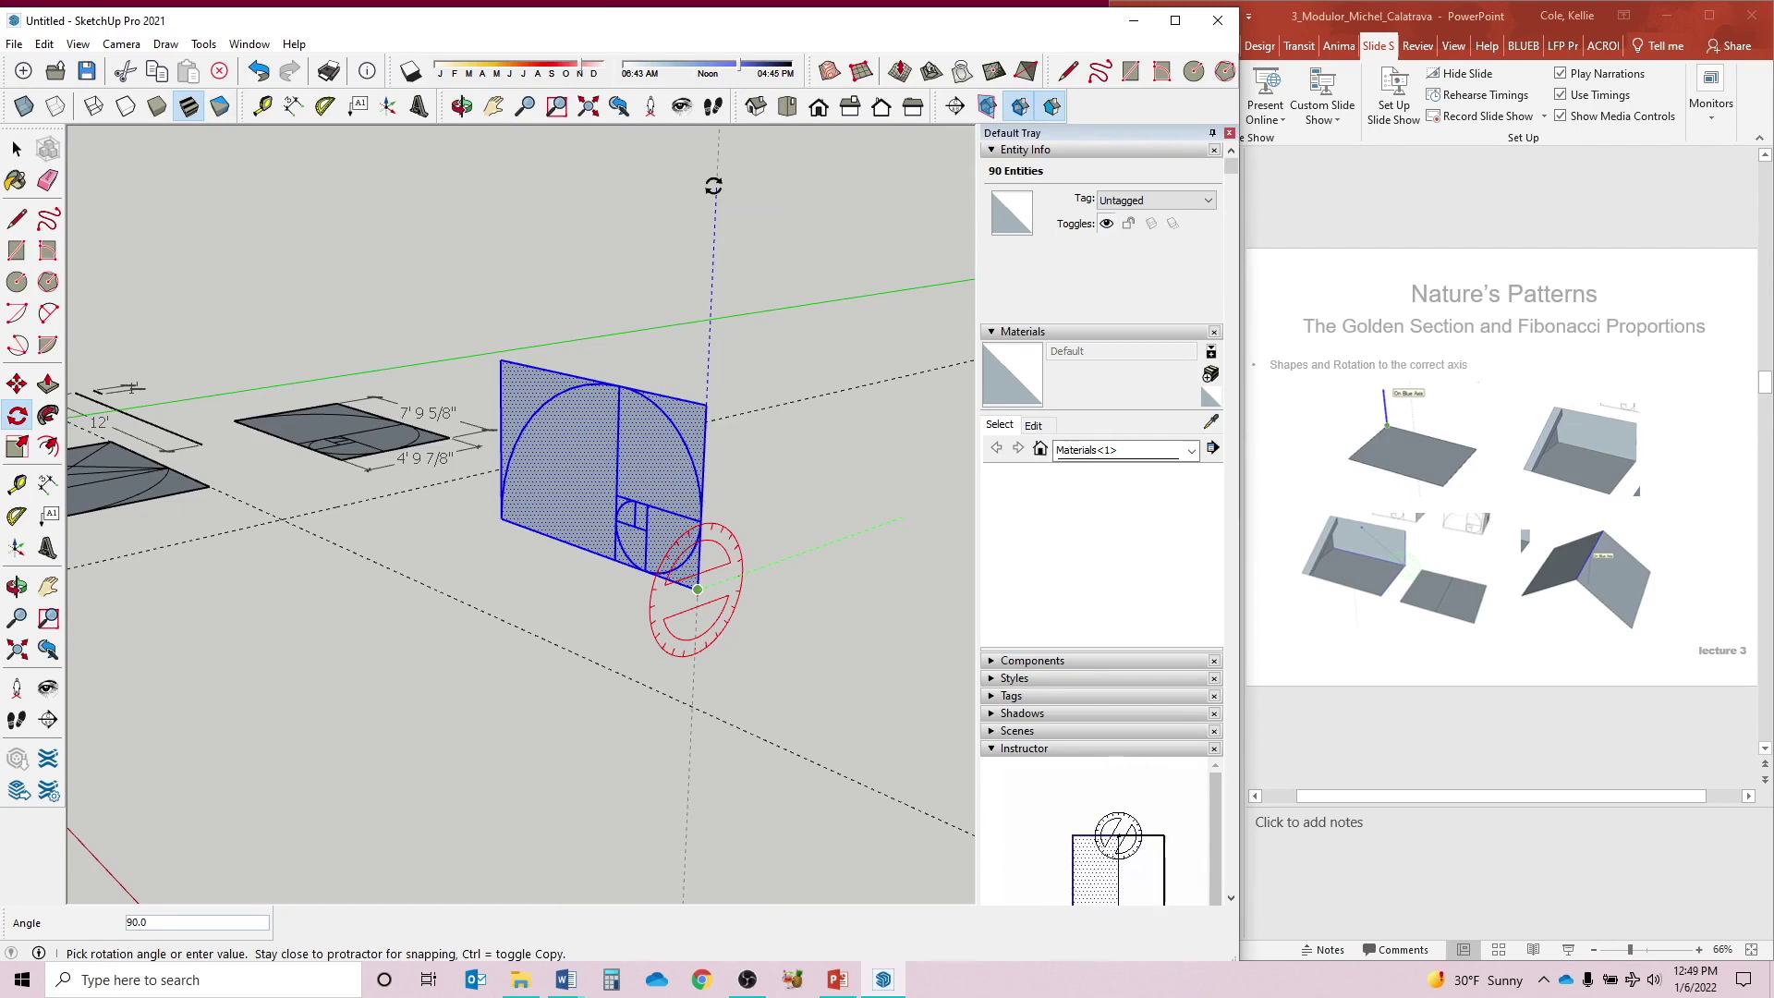
left_click(713, 186)
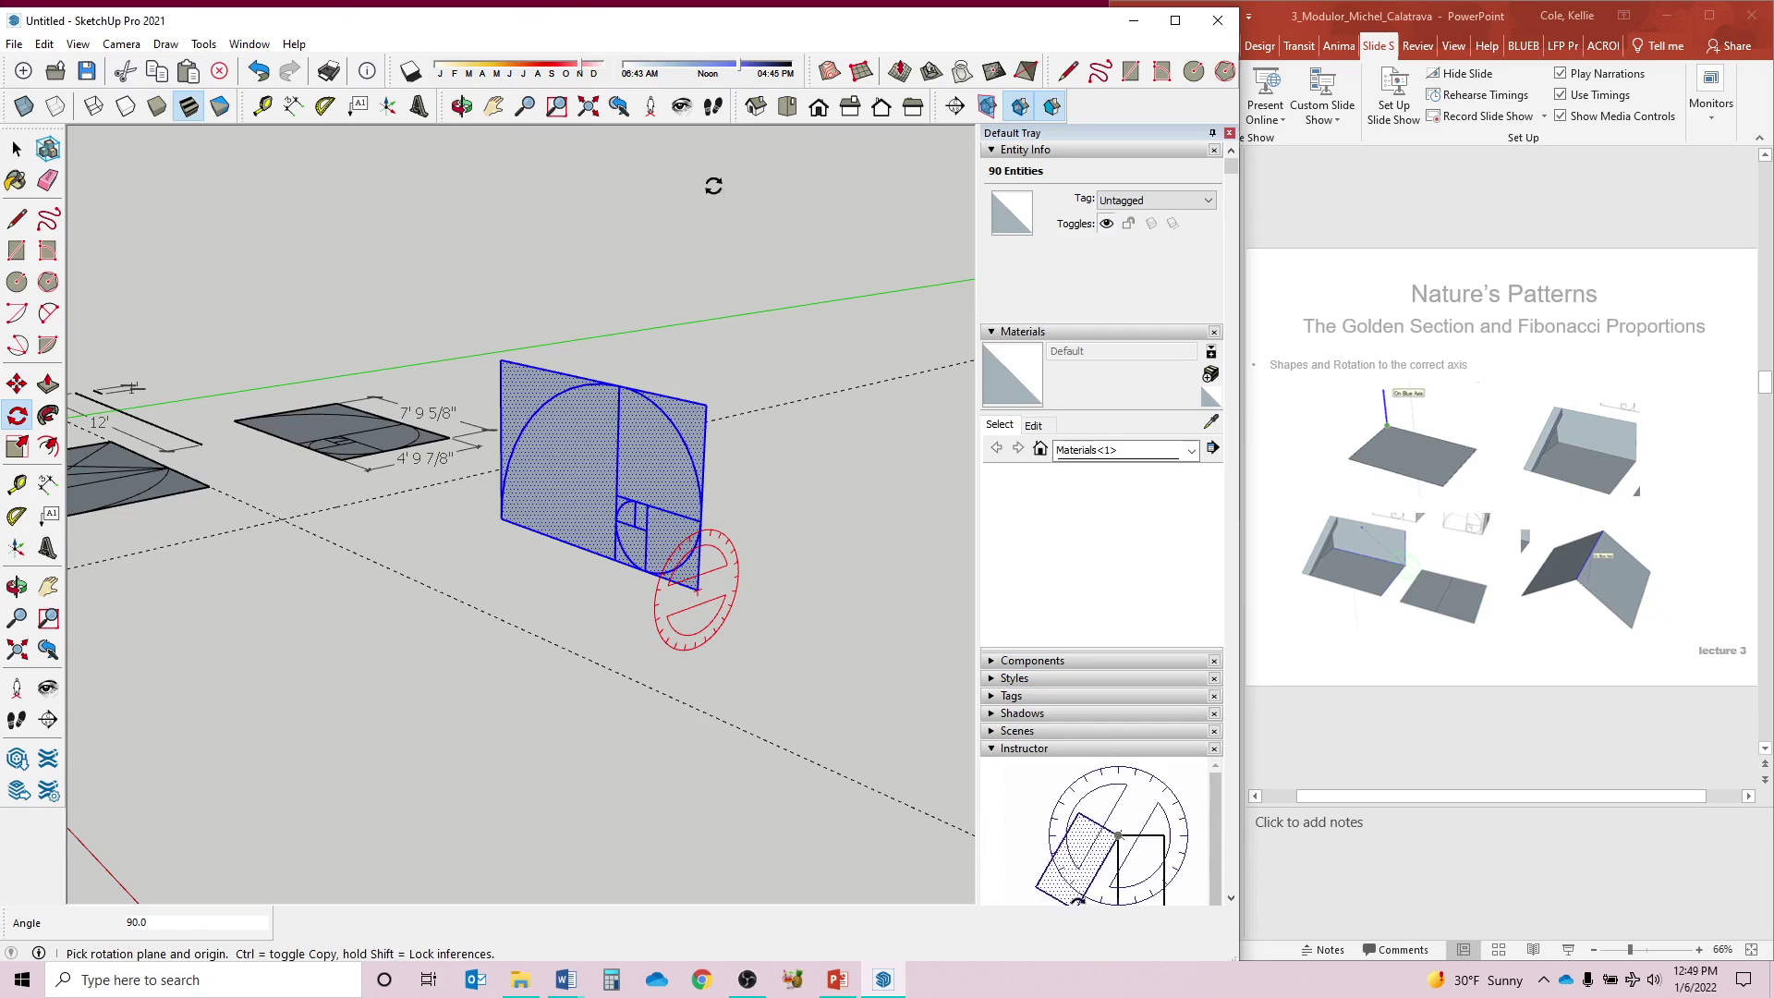
key("space")
- In top view, paste another flat copy of the golden spiral rectangle behind the upright one, beyond the vertical guide line
scroll(727, 645, "down", 3)
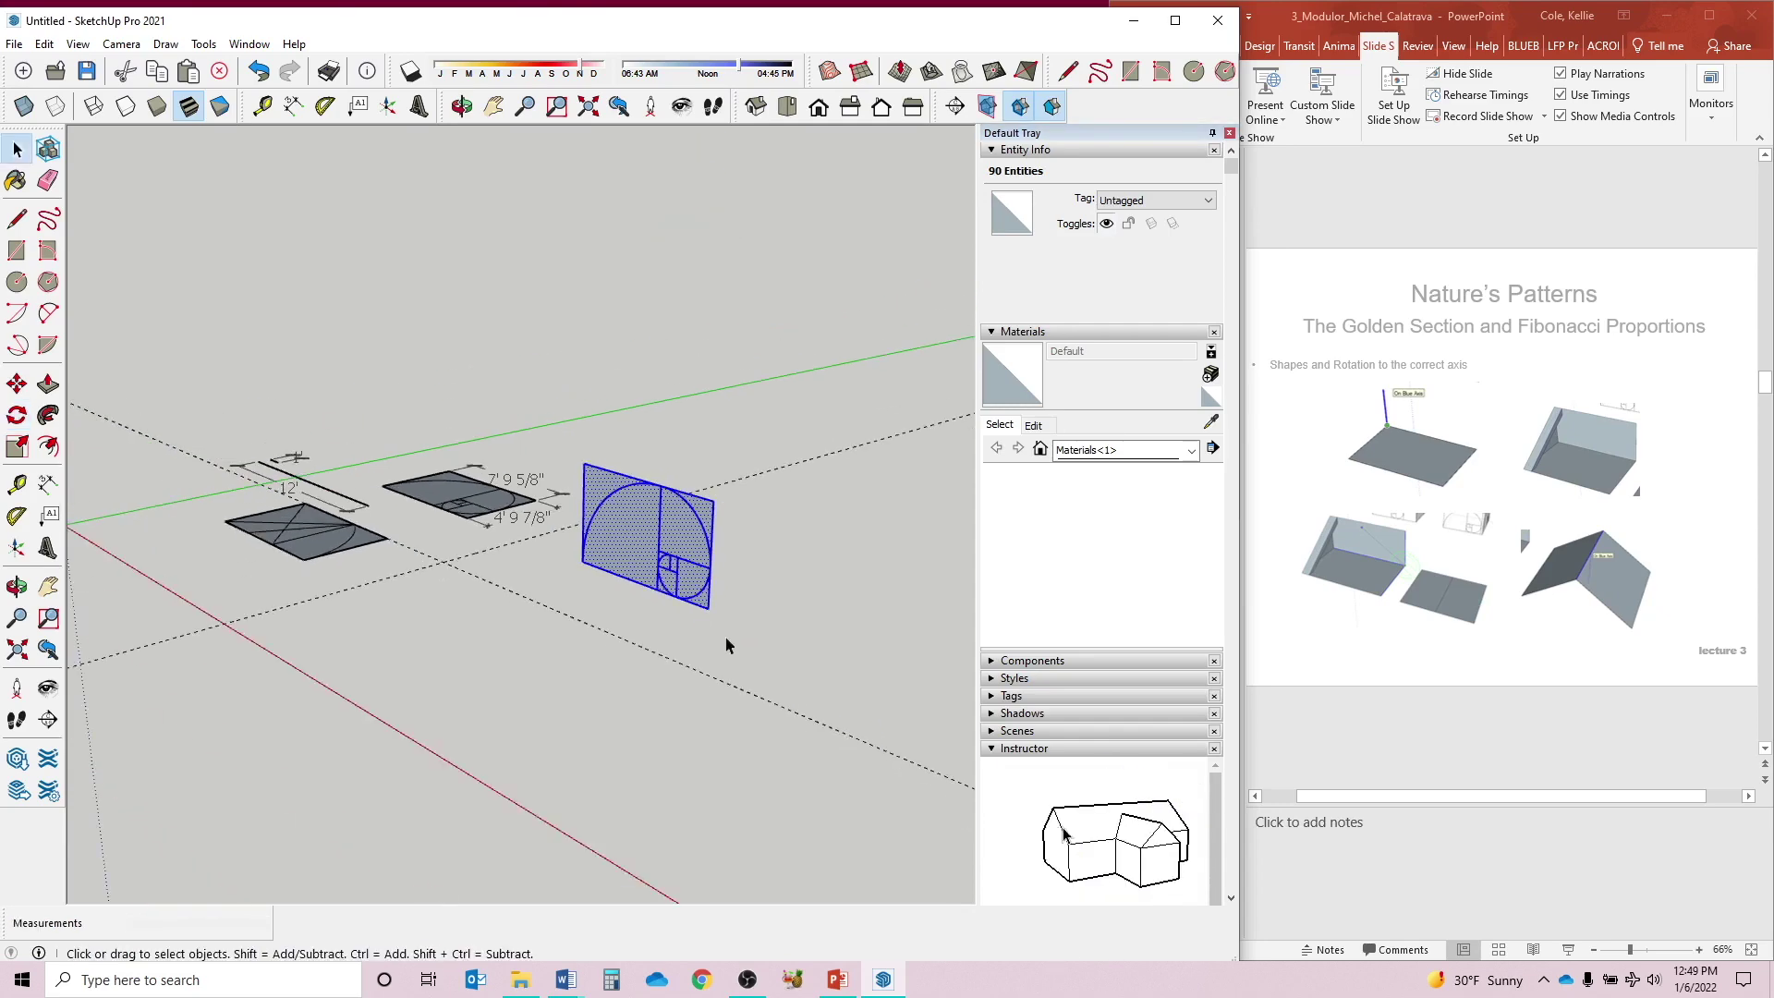
middle_click_drag(660, 700, 844, 625)
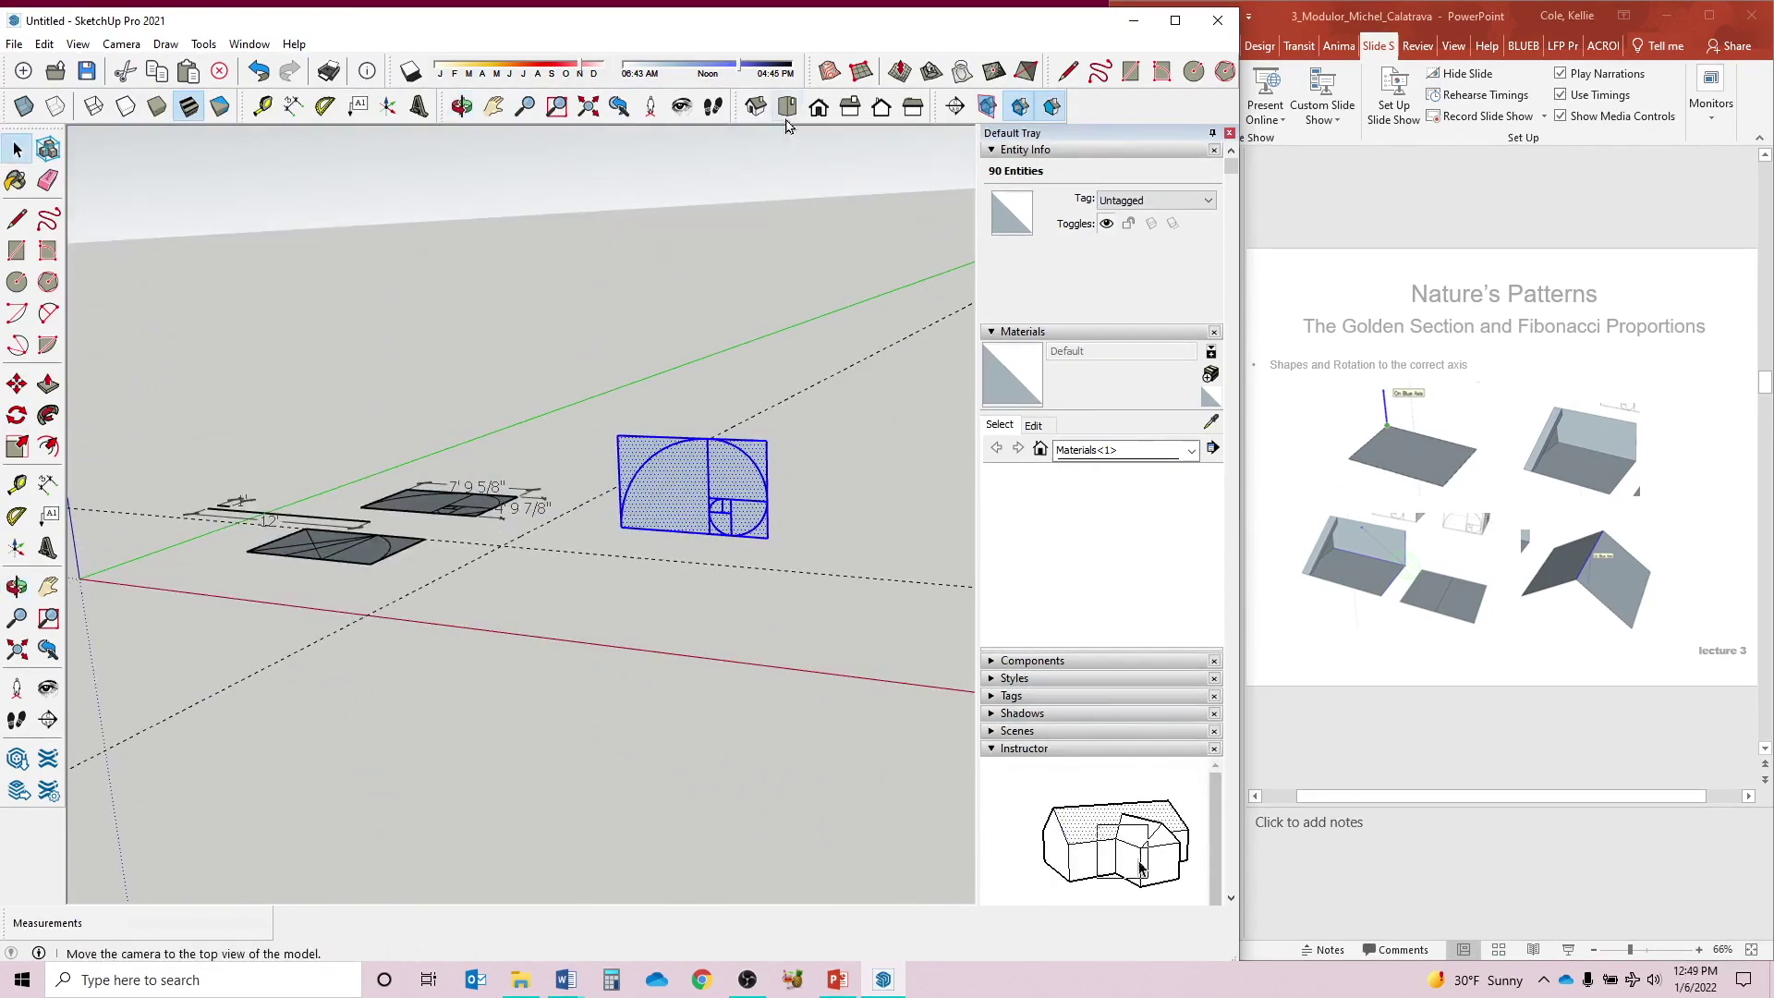
left_click(818, 108)
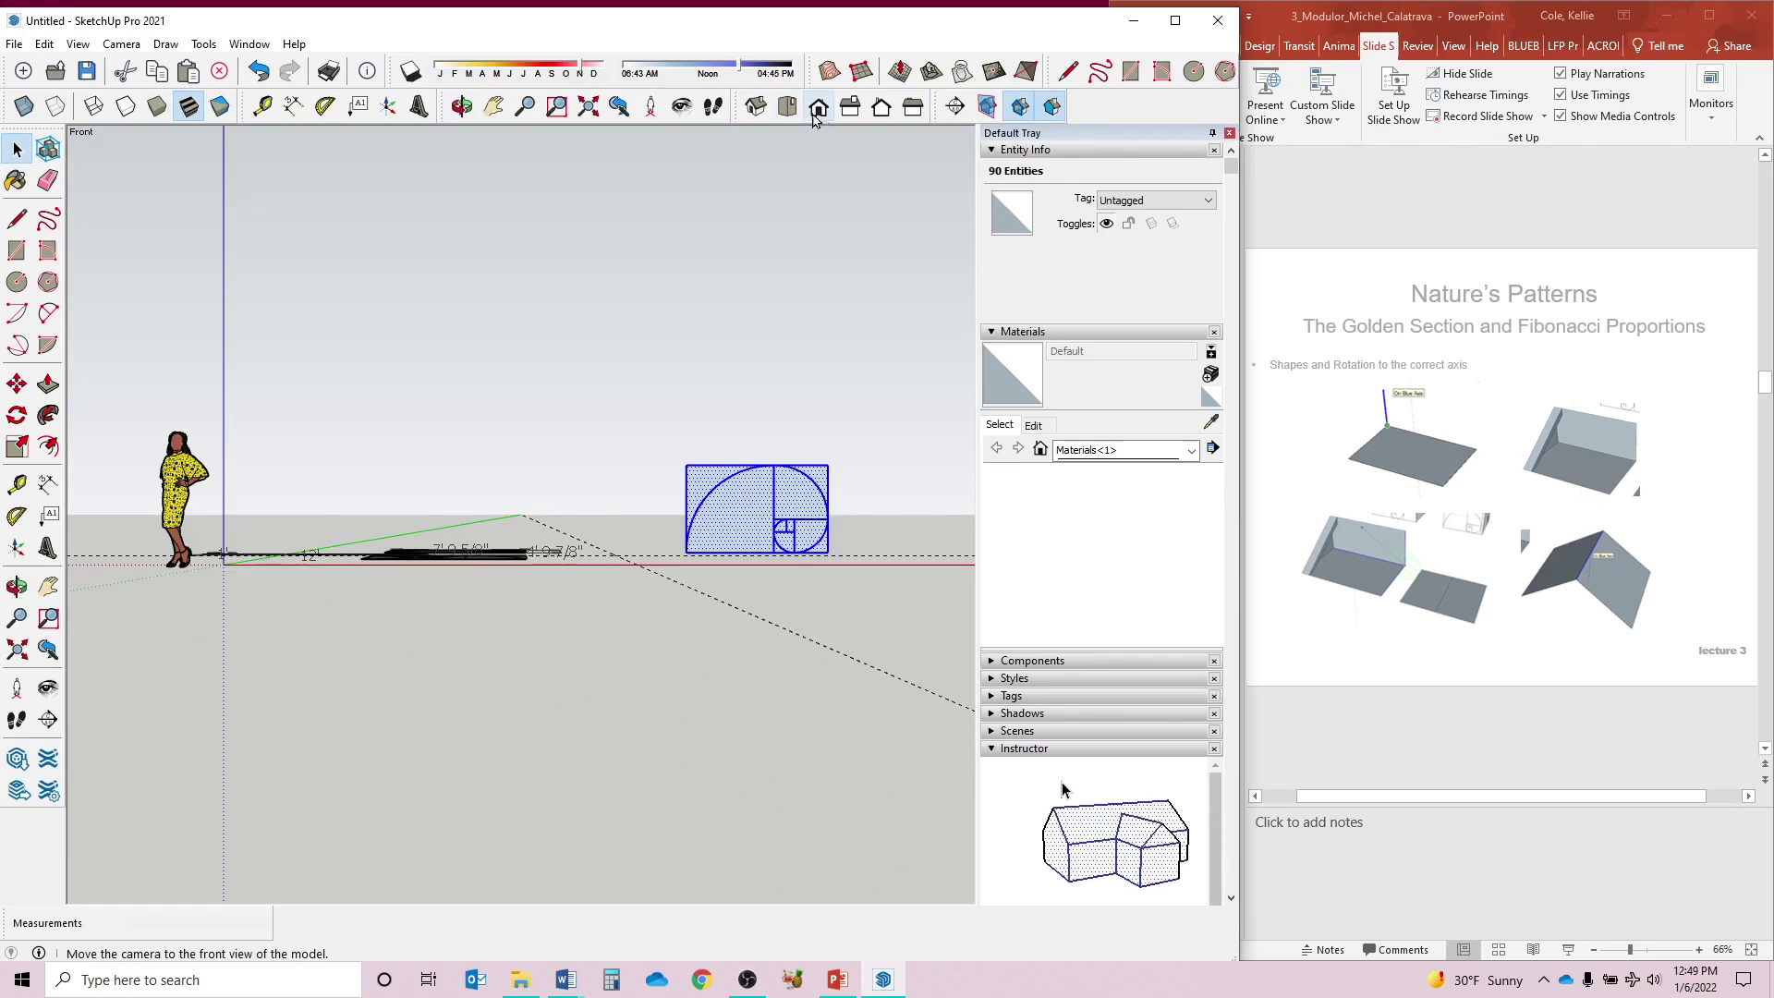
left_click(787, 108)
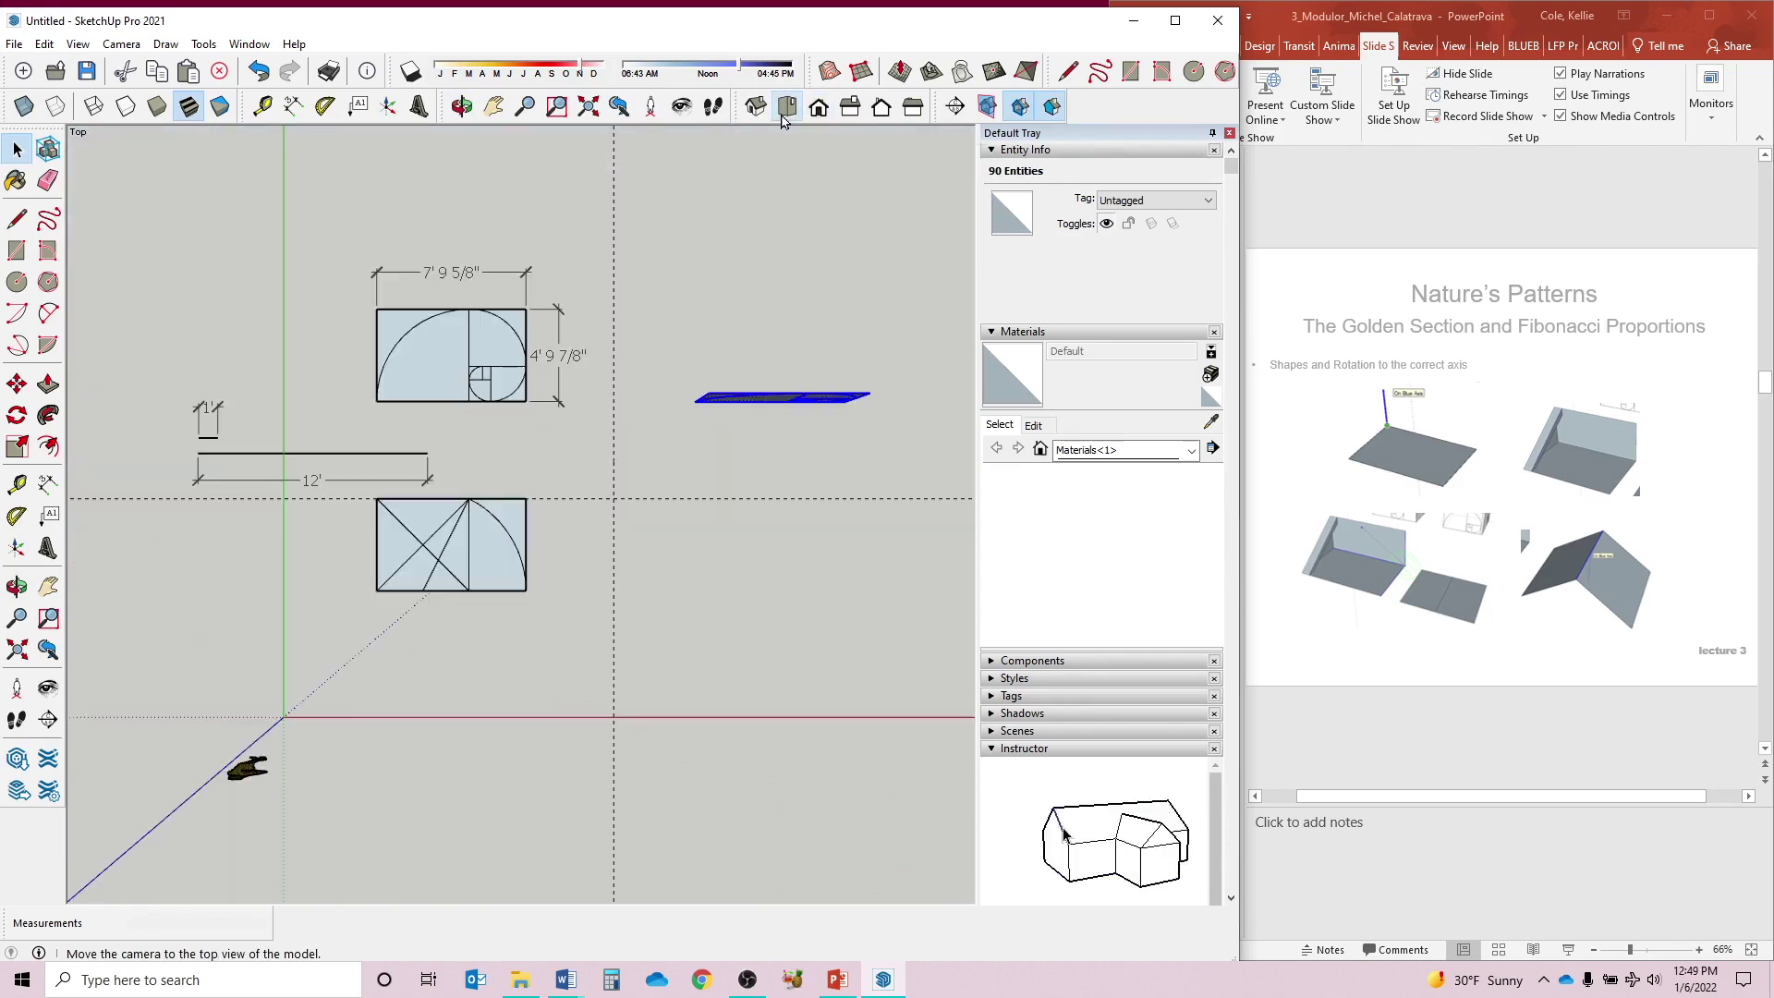
left_click(717, 600)
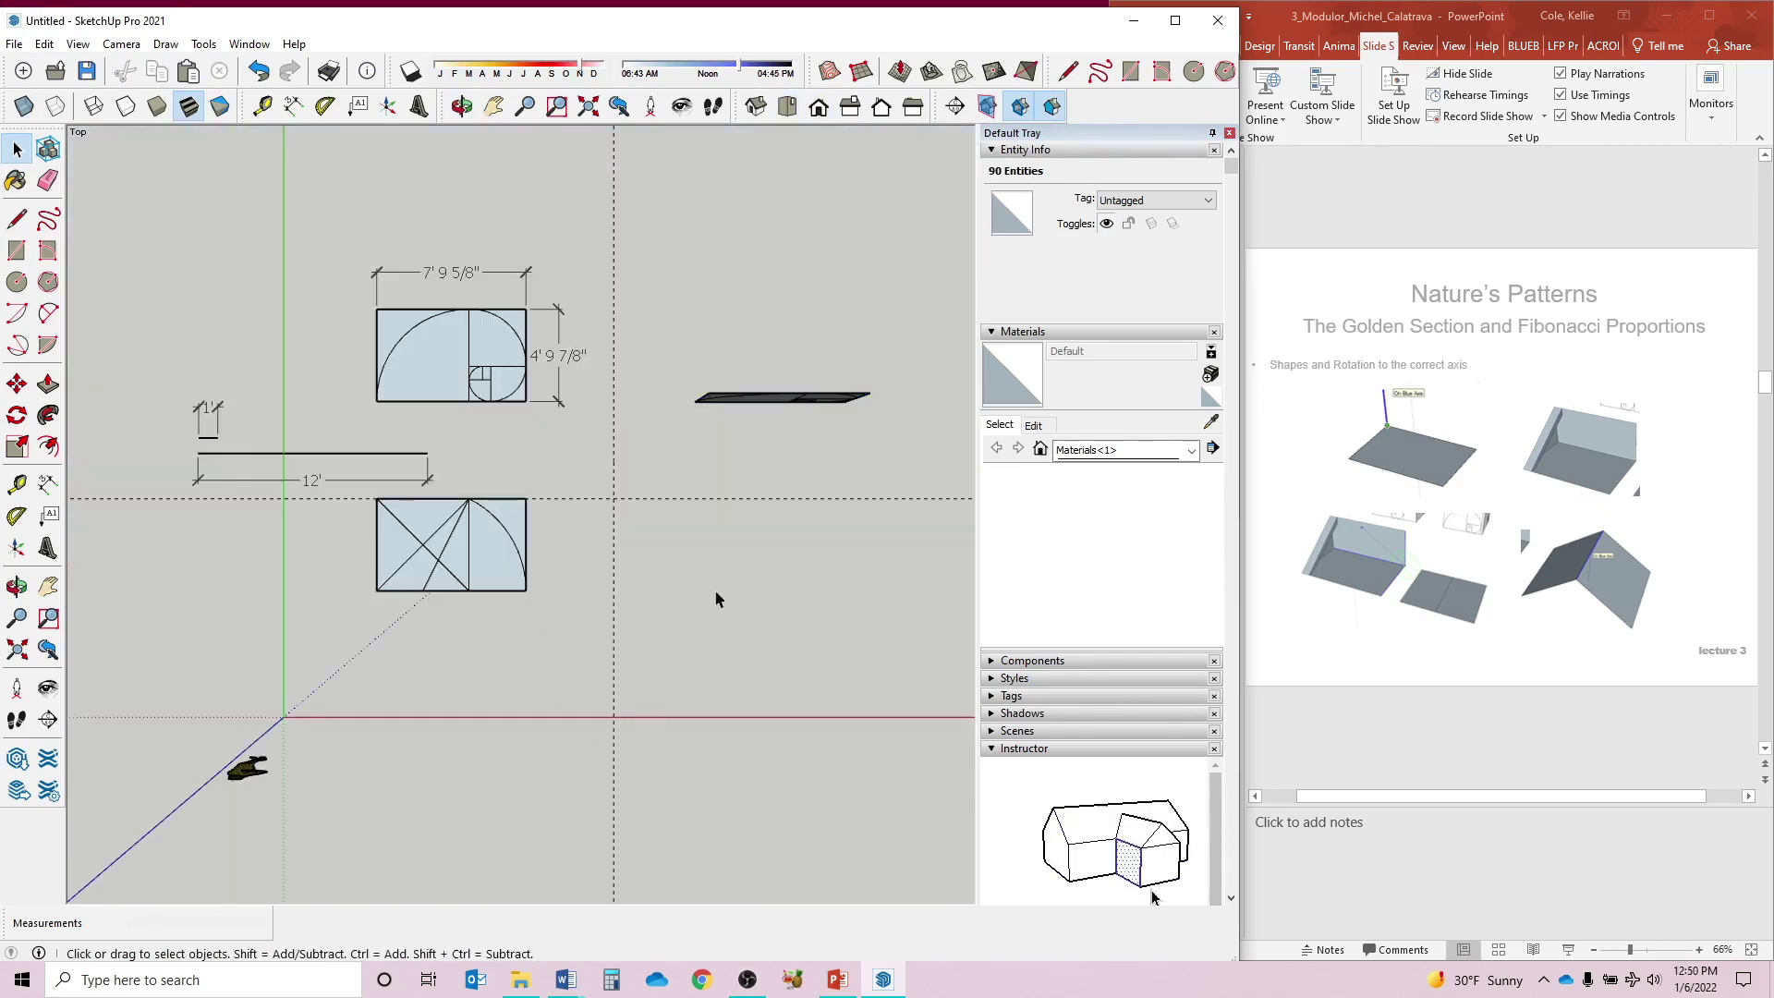
scroll(594, 663, "down", 3)
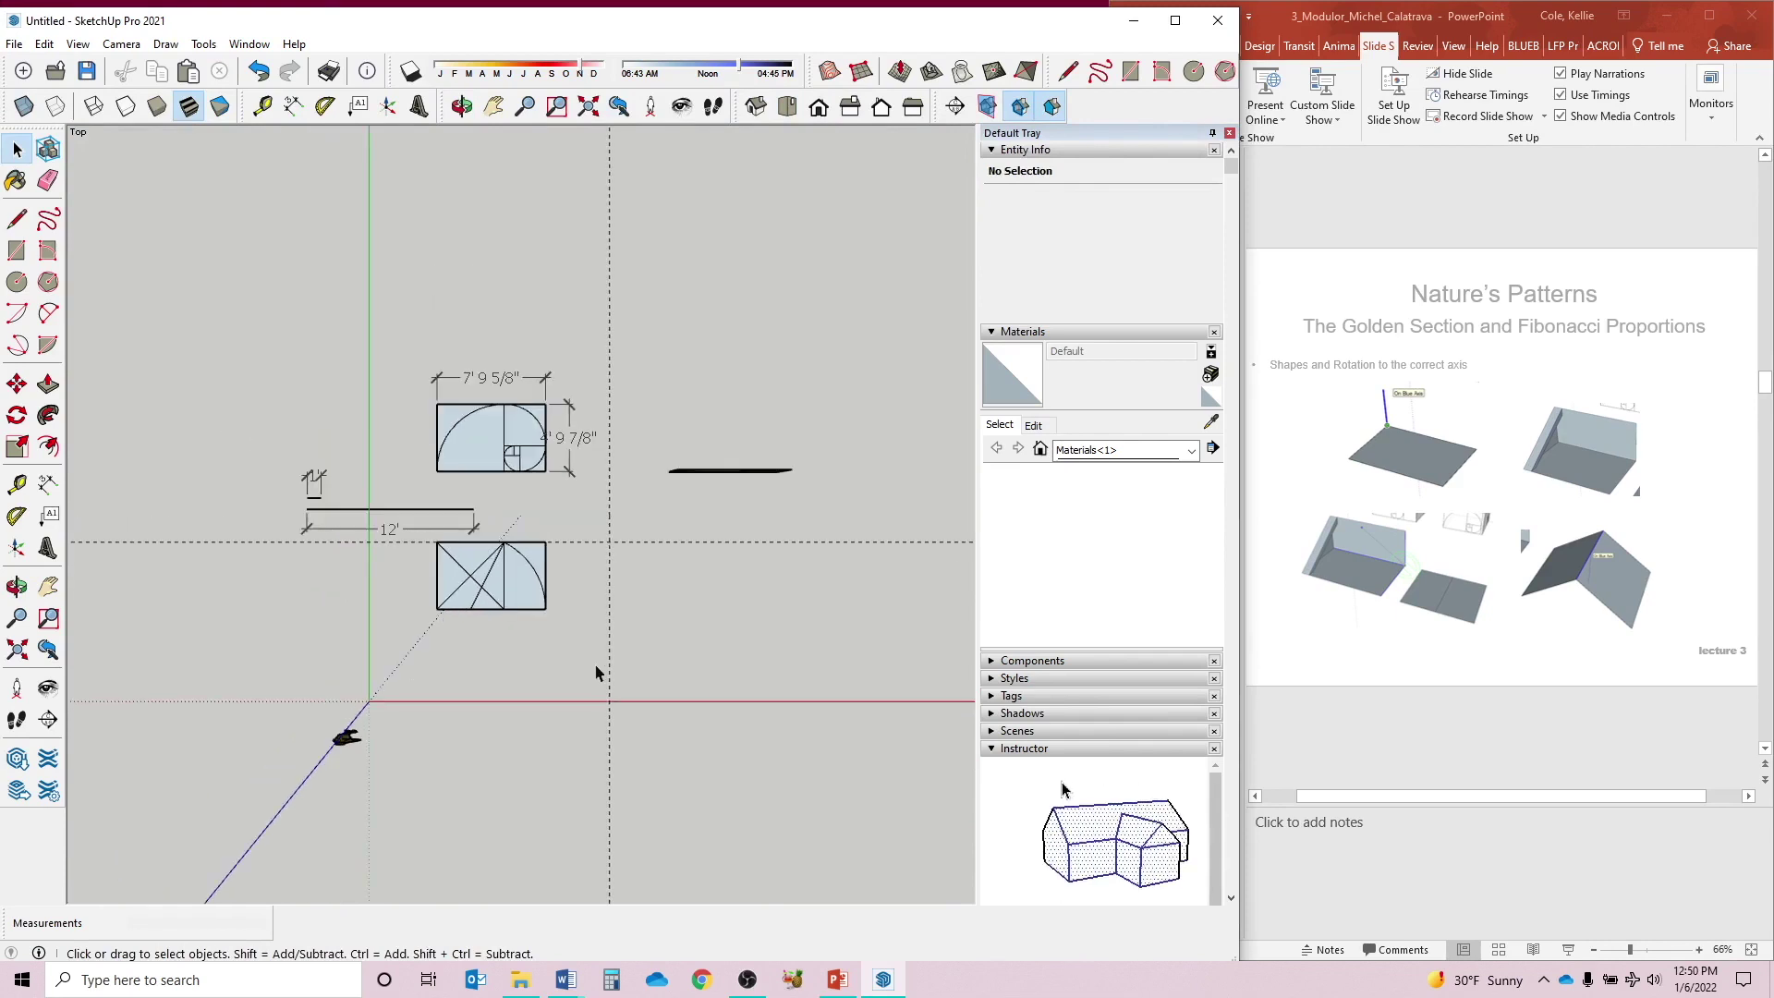
key("ctrl+v")
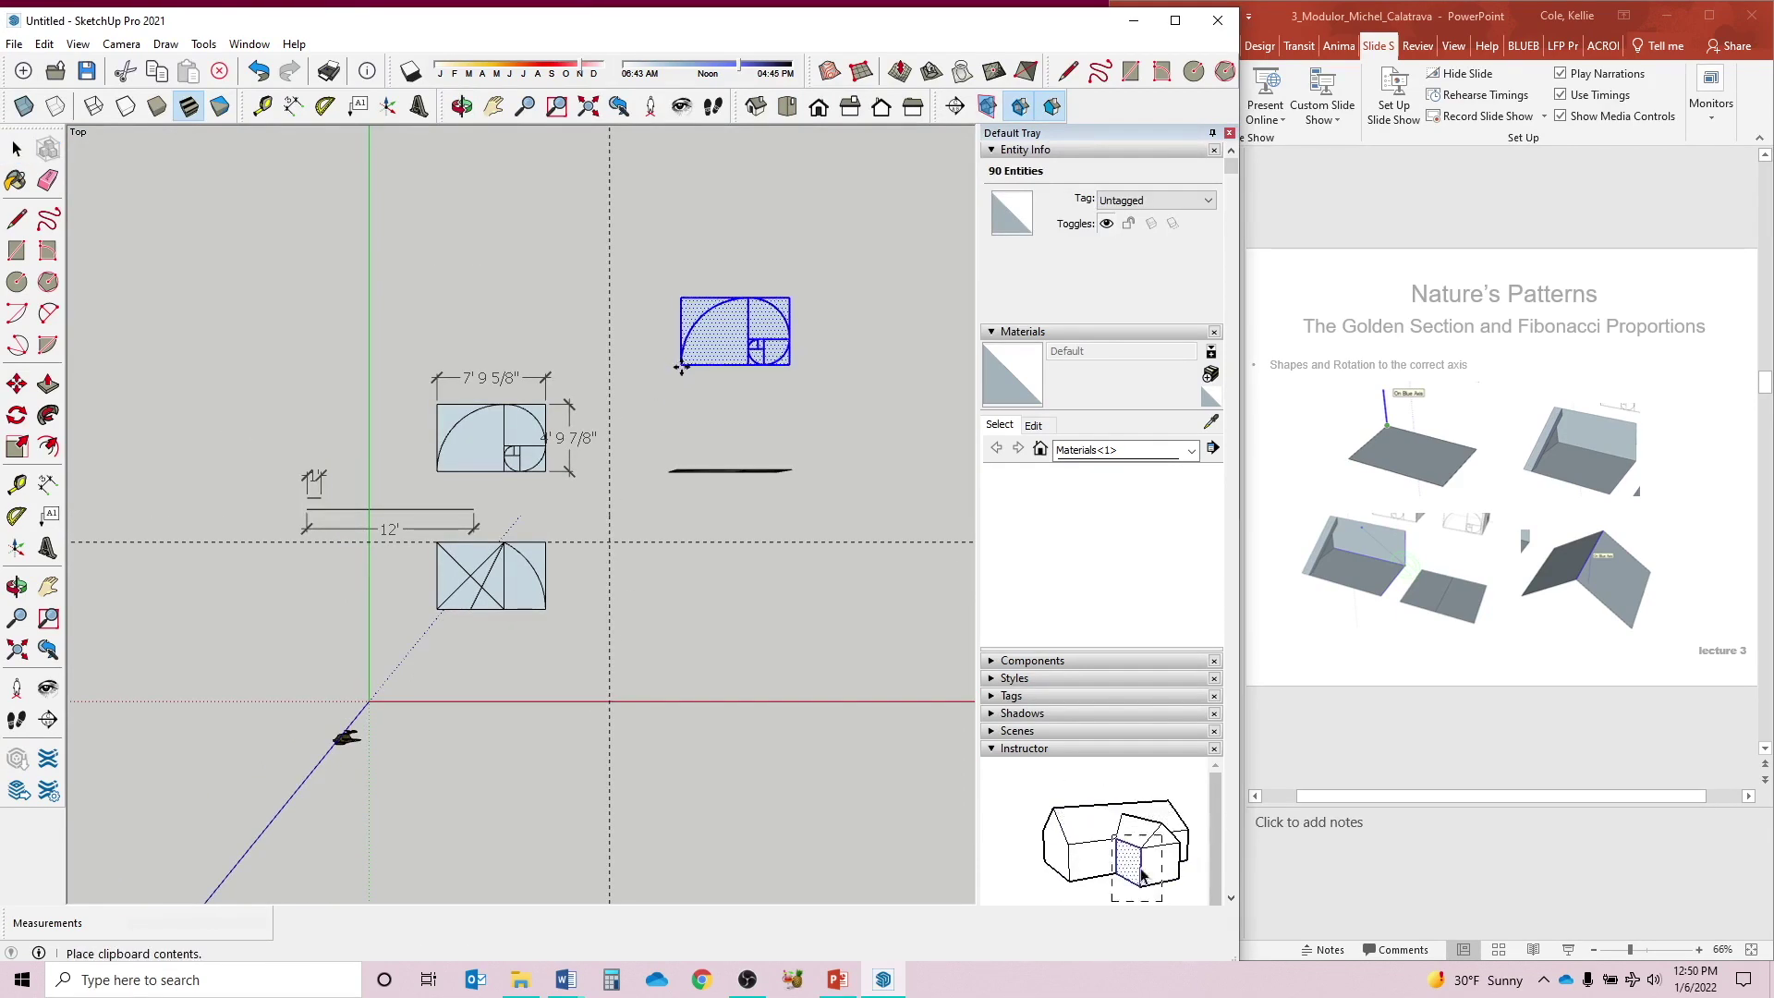
left_click(680, 366)
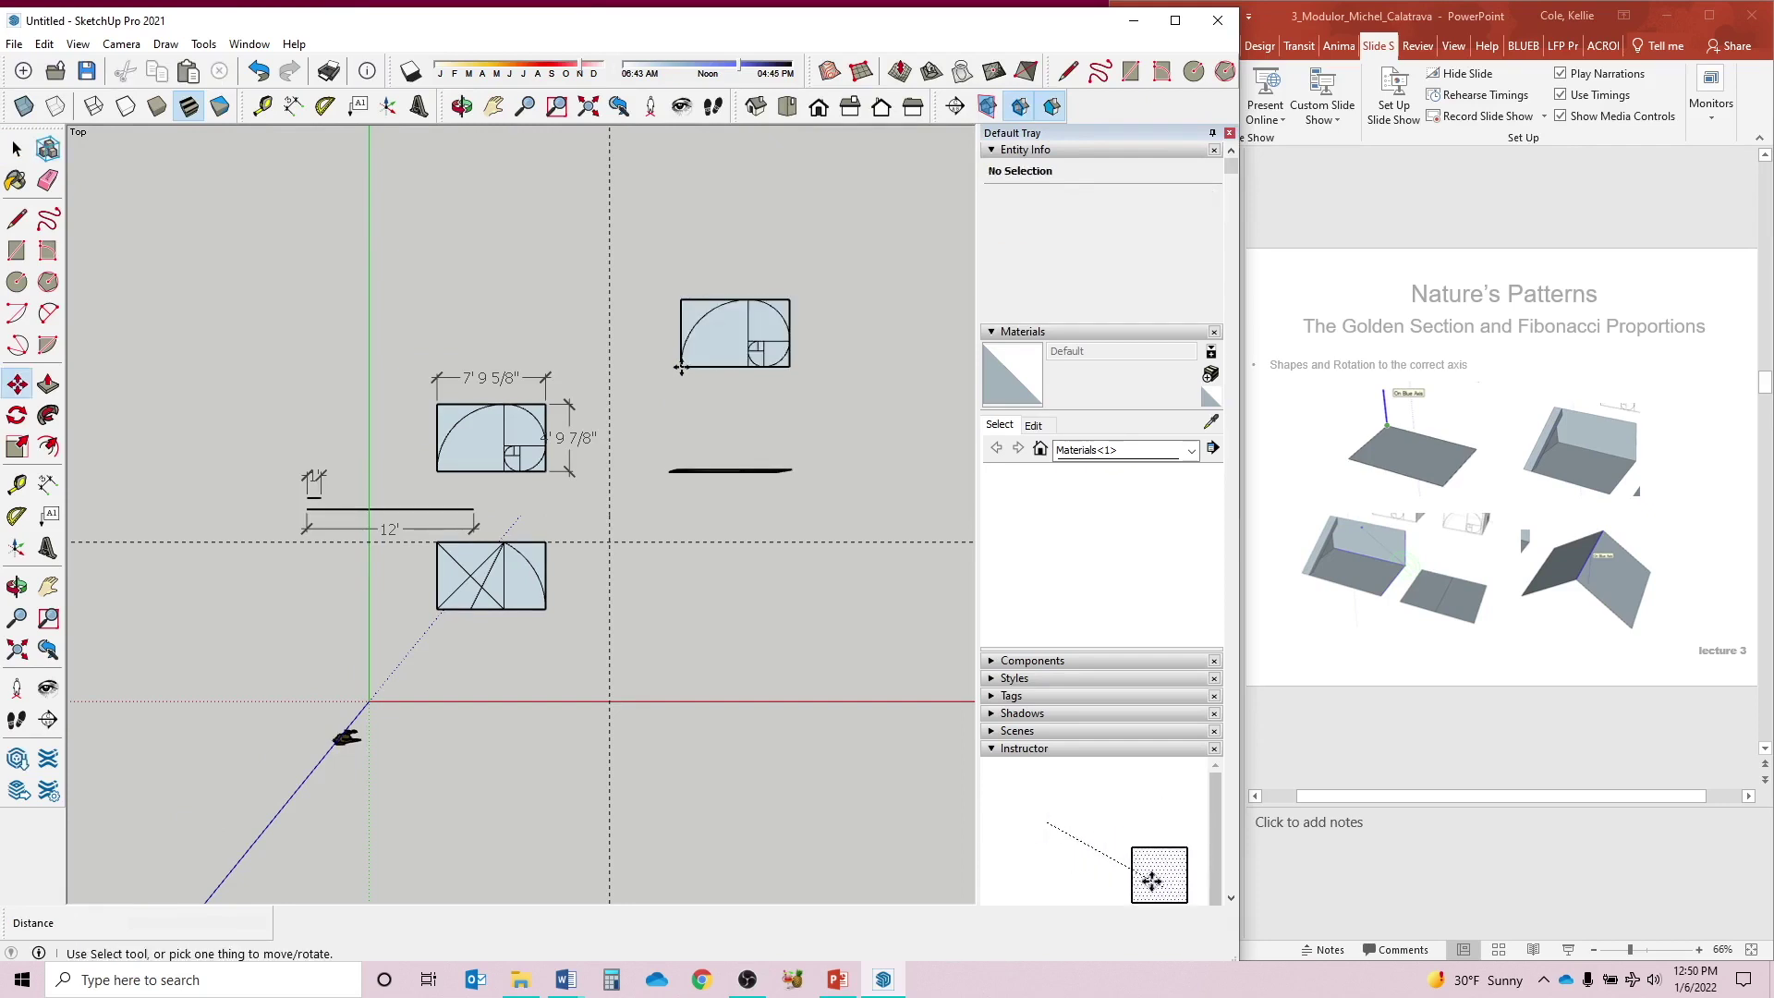
key("space")
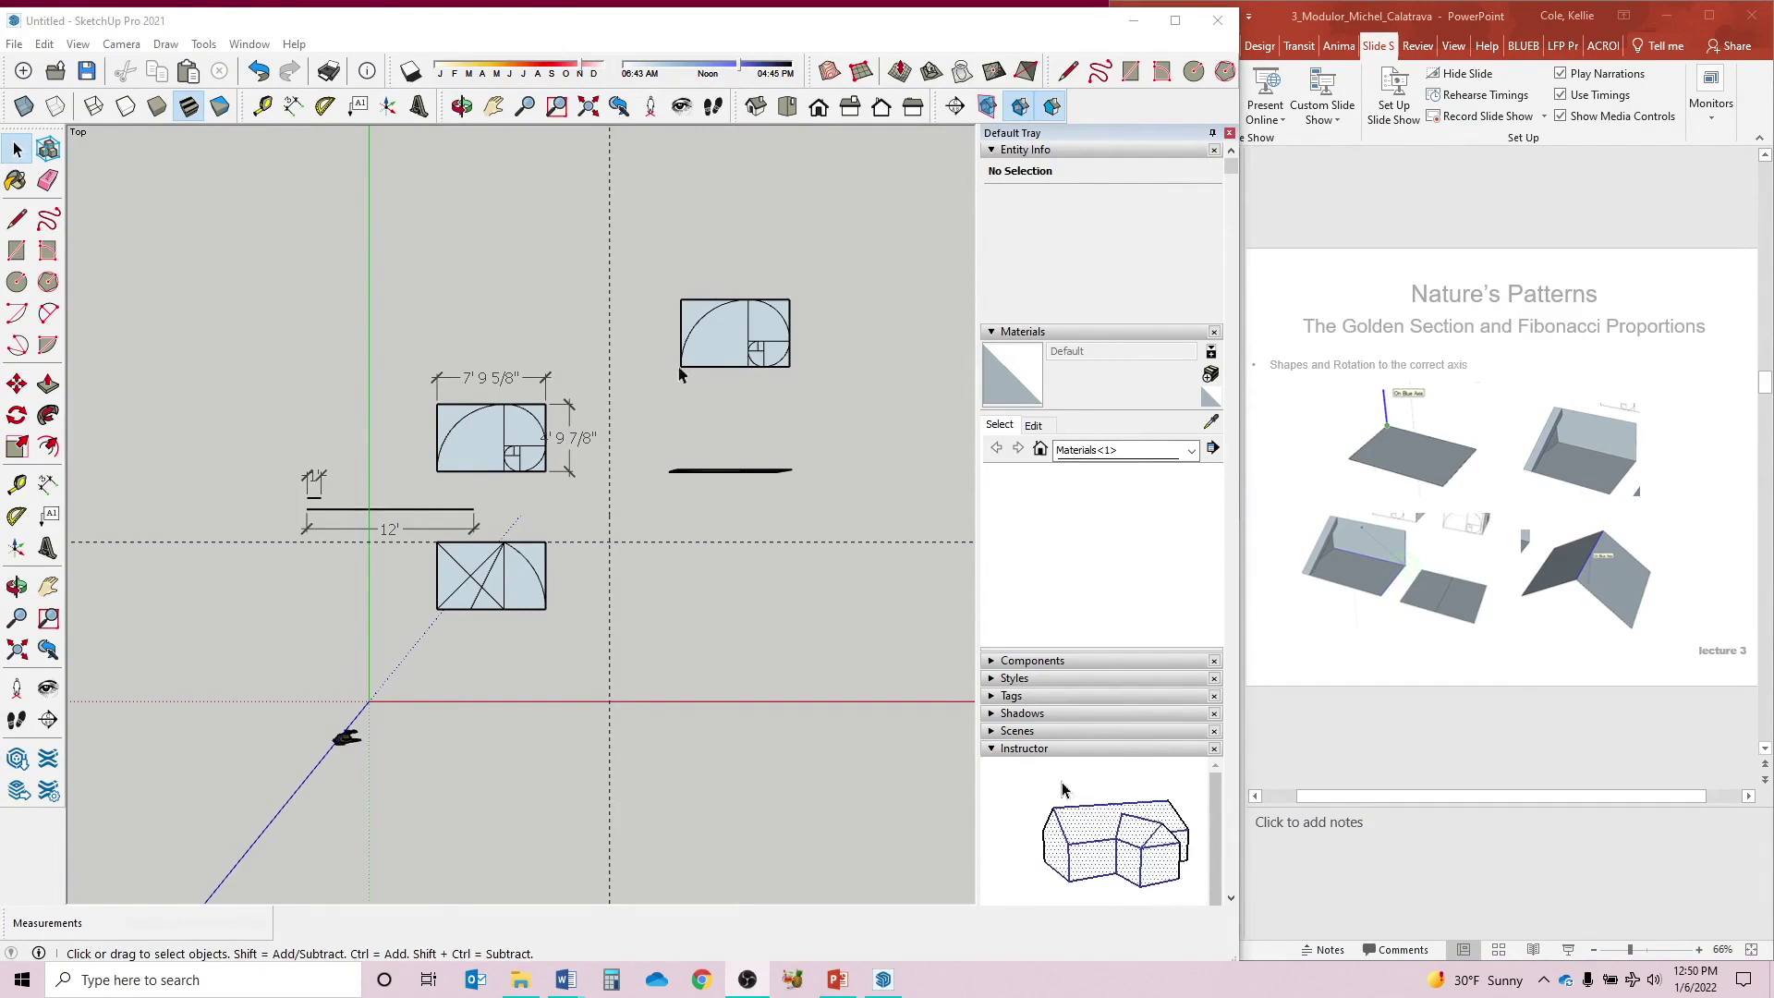
- Flip the whole new flat copy along the red direction and along the green direction, and clear the selection
triple_click(723, 340)
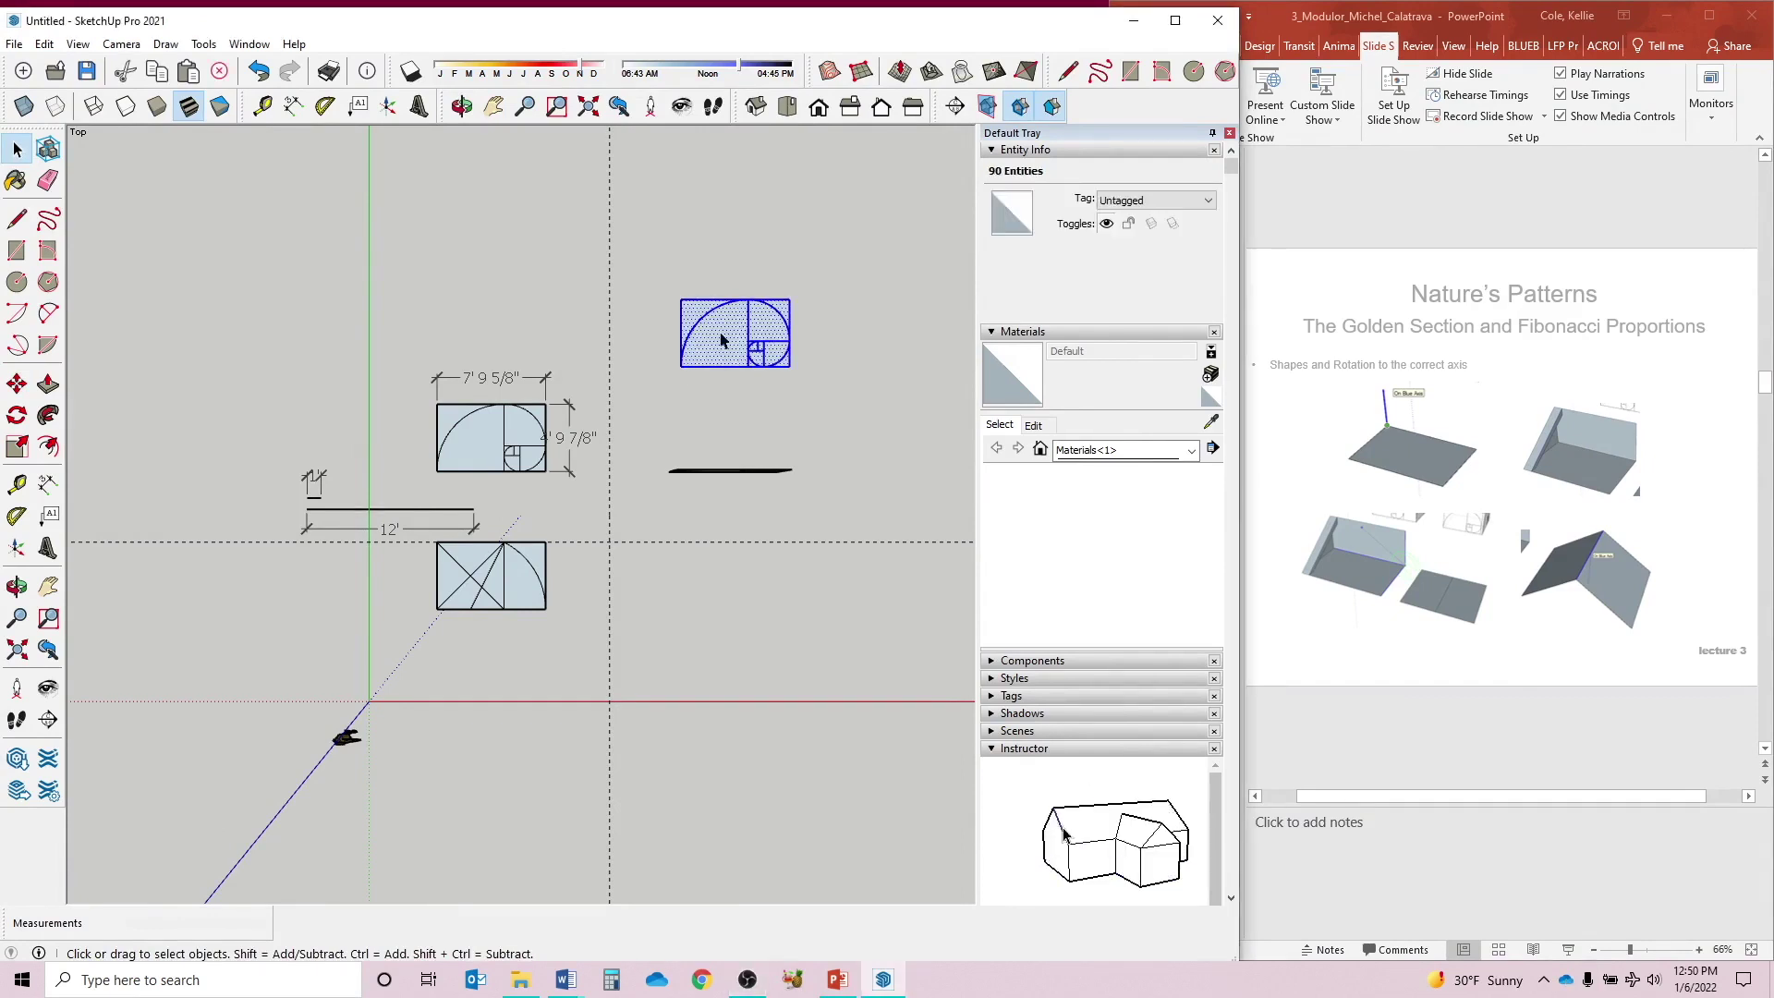
right_click(723, 340)
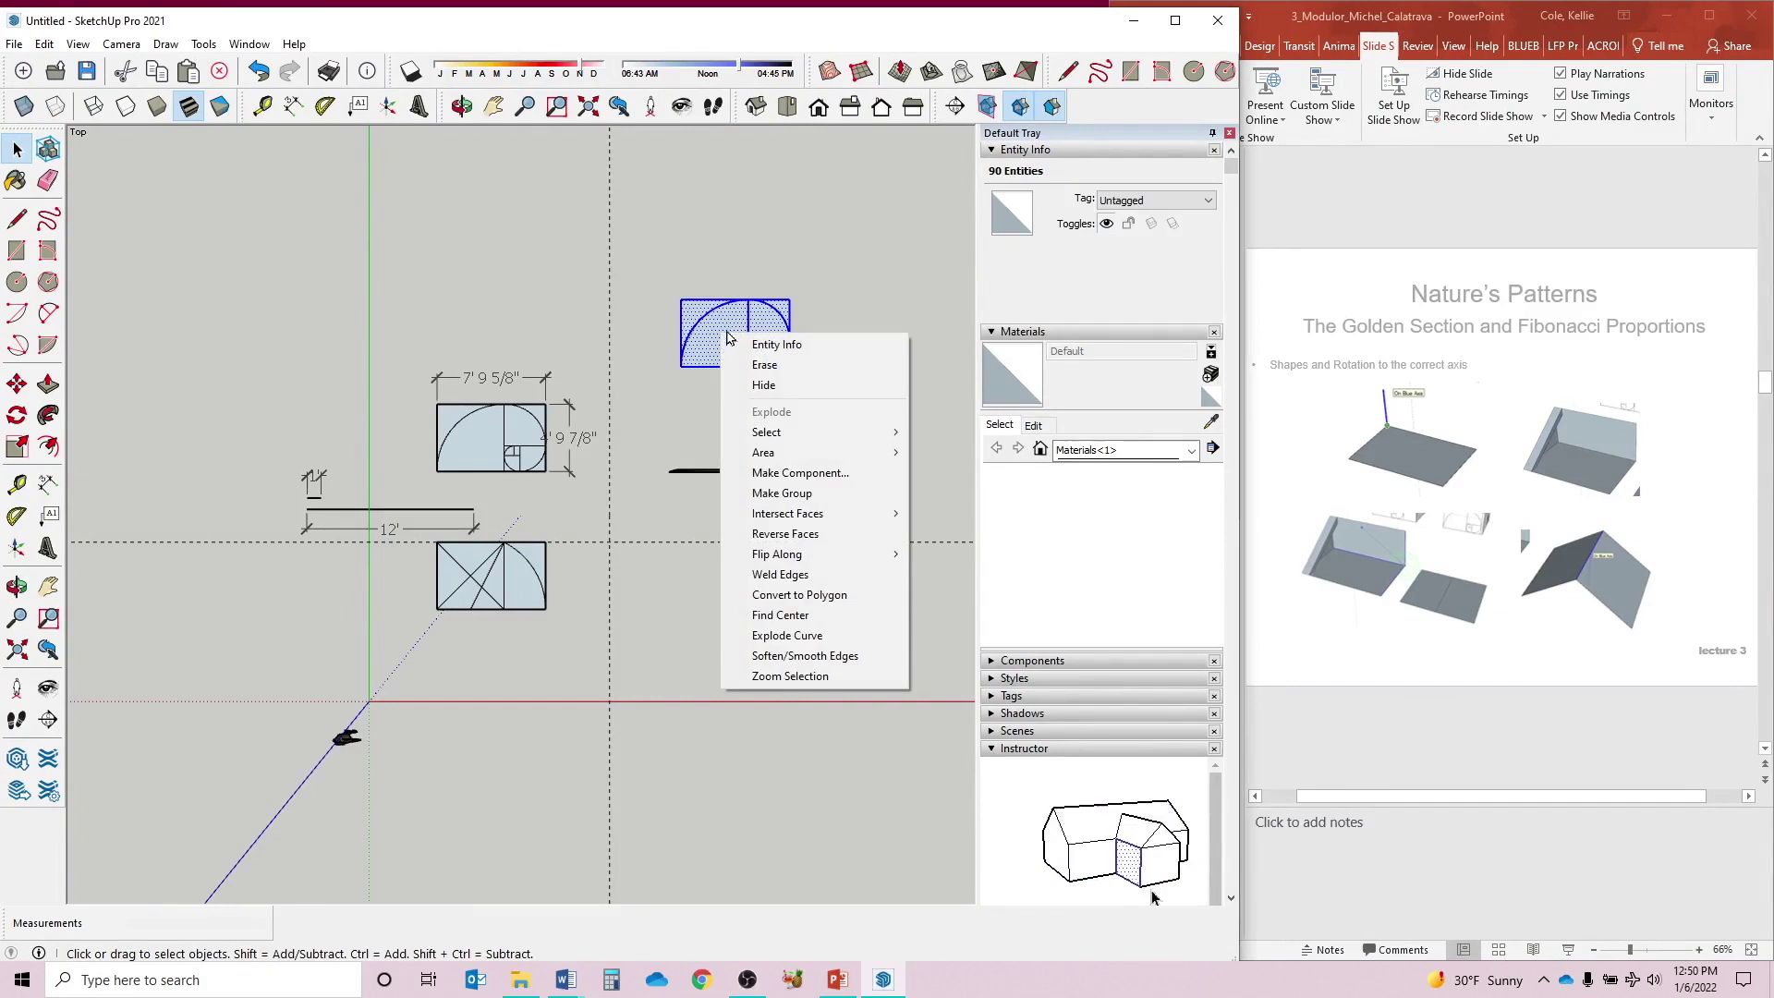
mouse_move(827, 563)
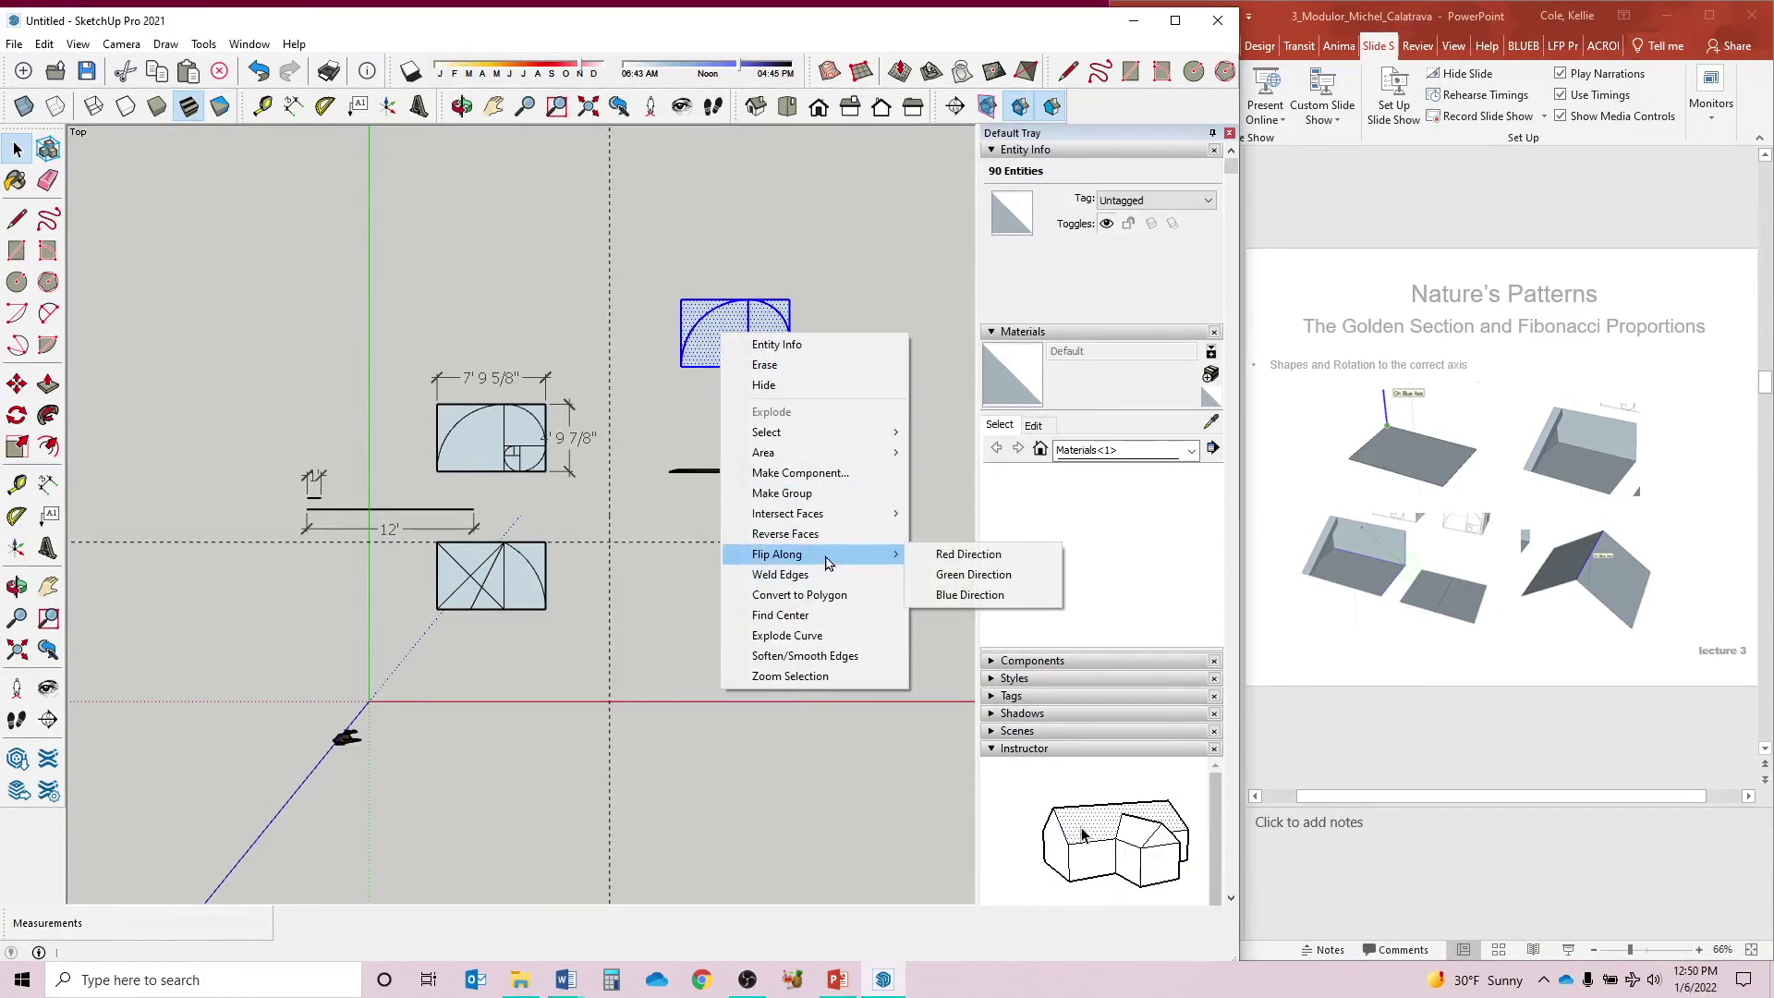
left_click(935, 560)
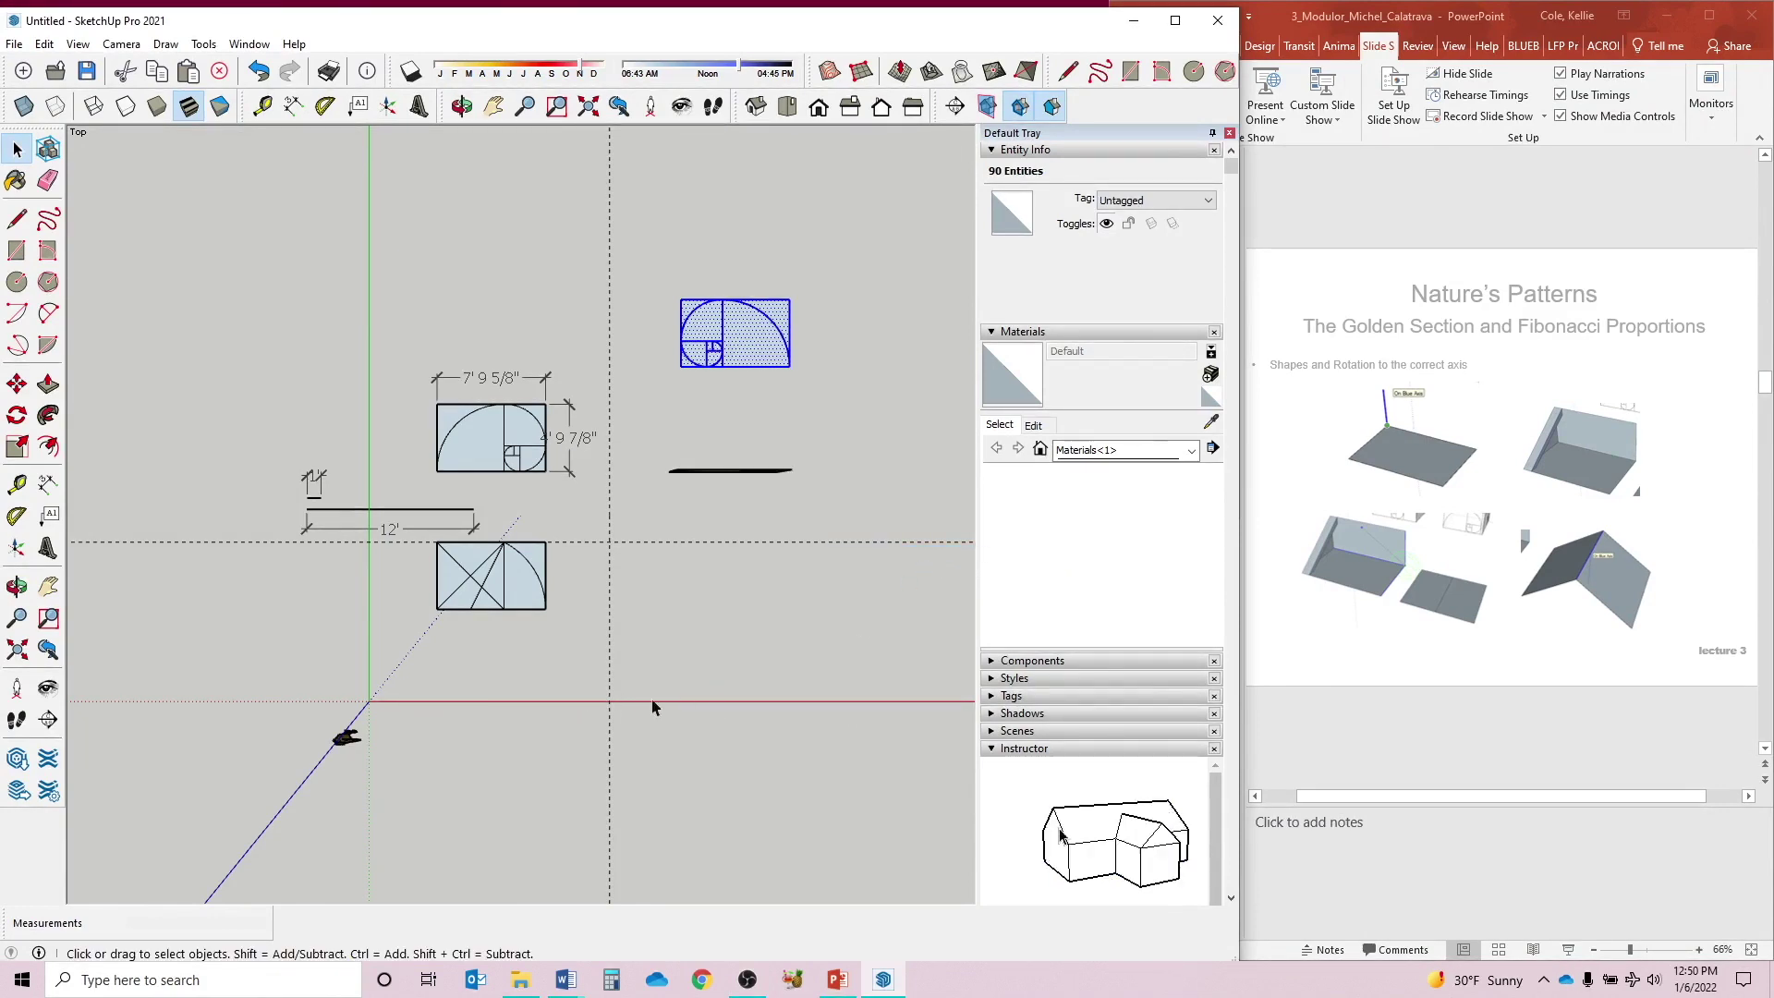
right_click(753, 340)
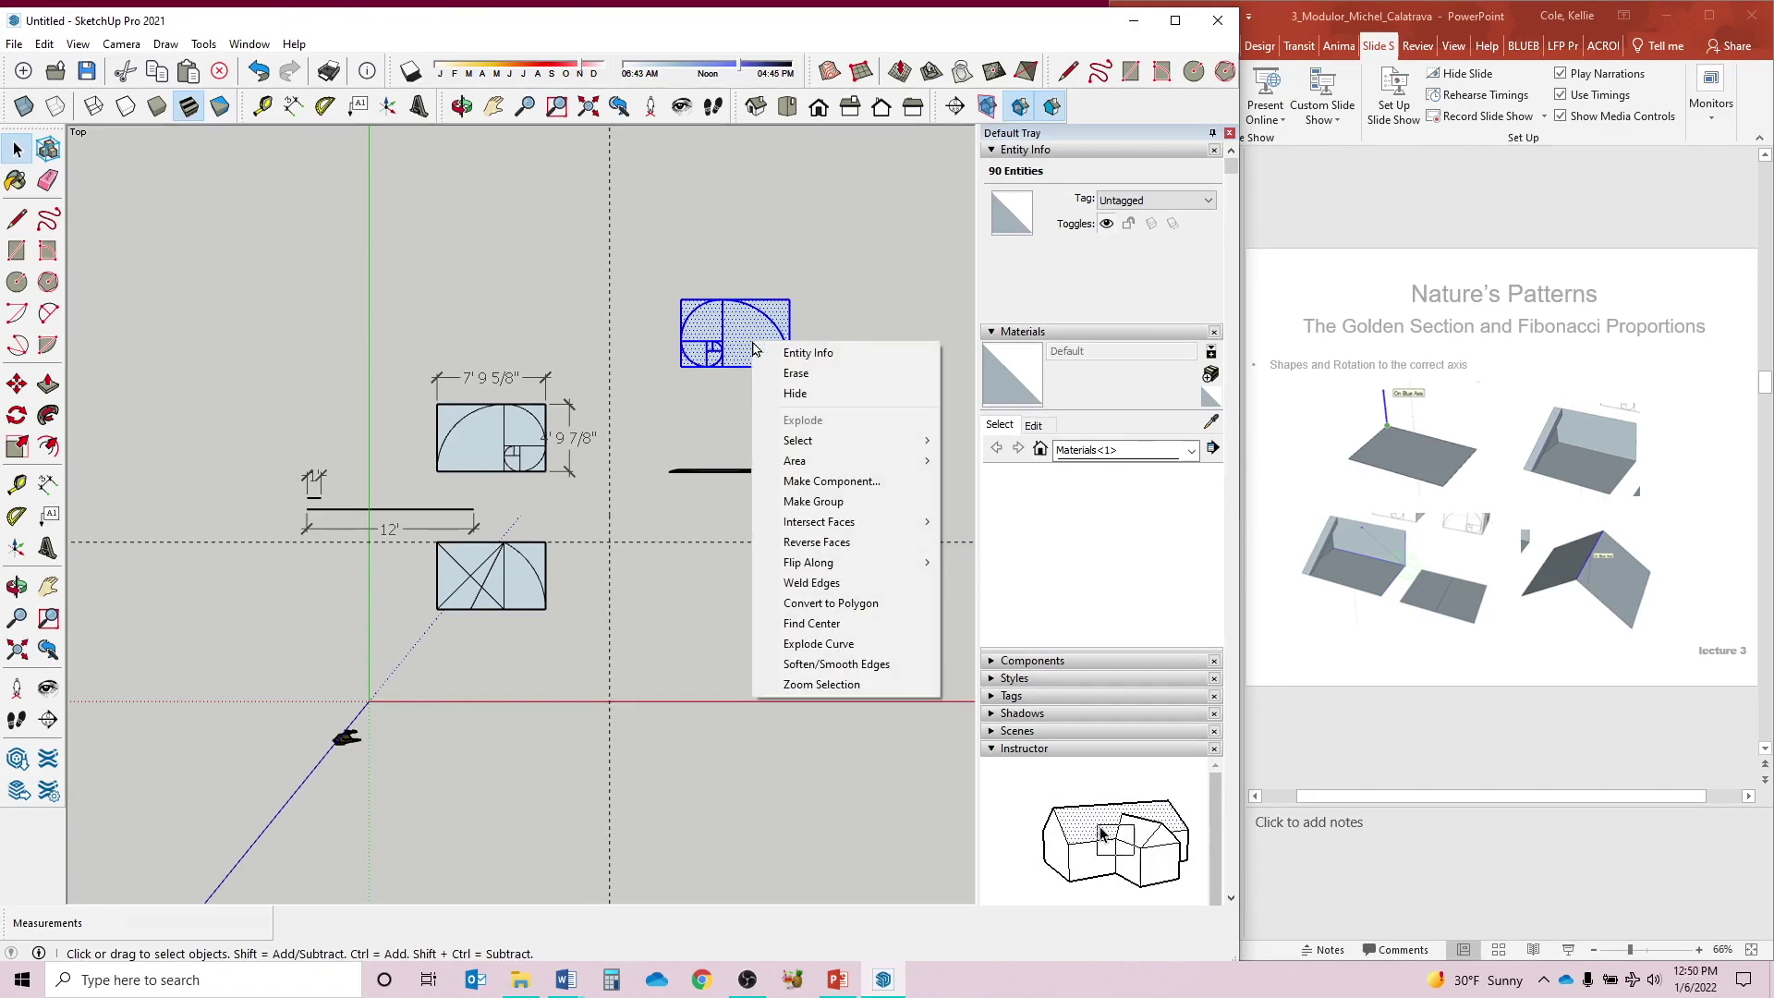
mouse_move(839, 576)
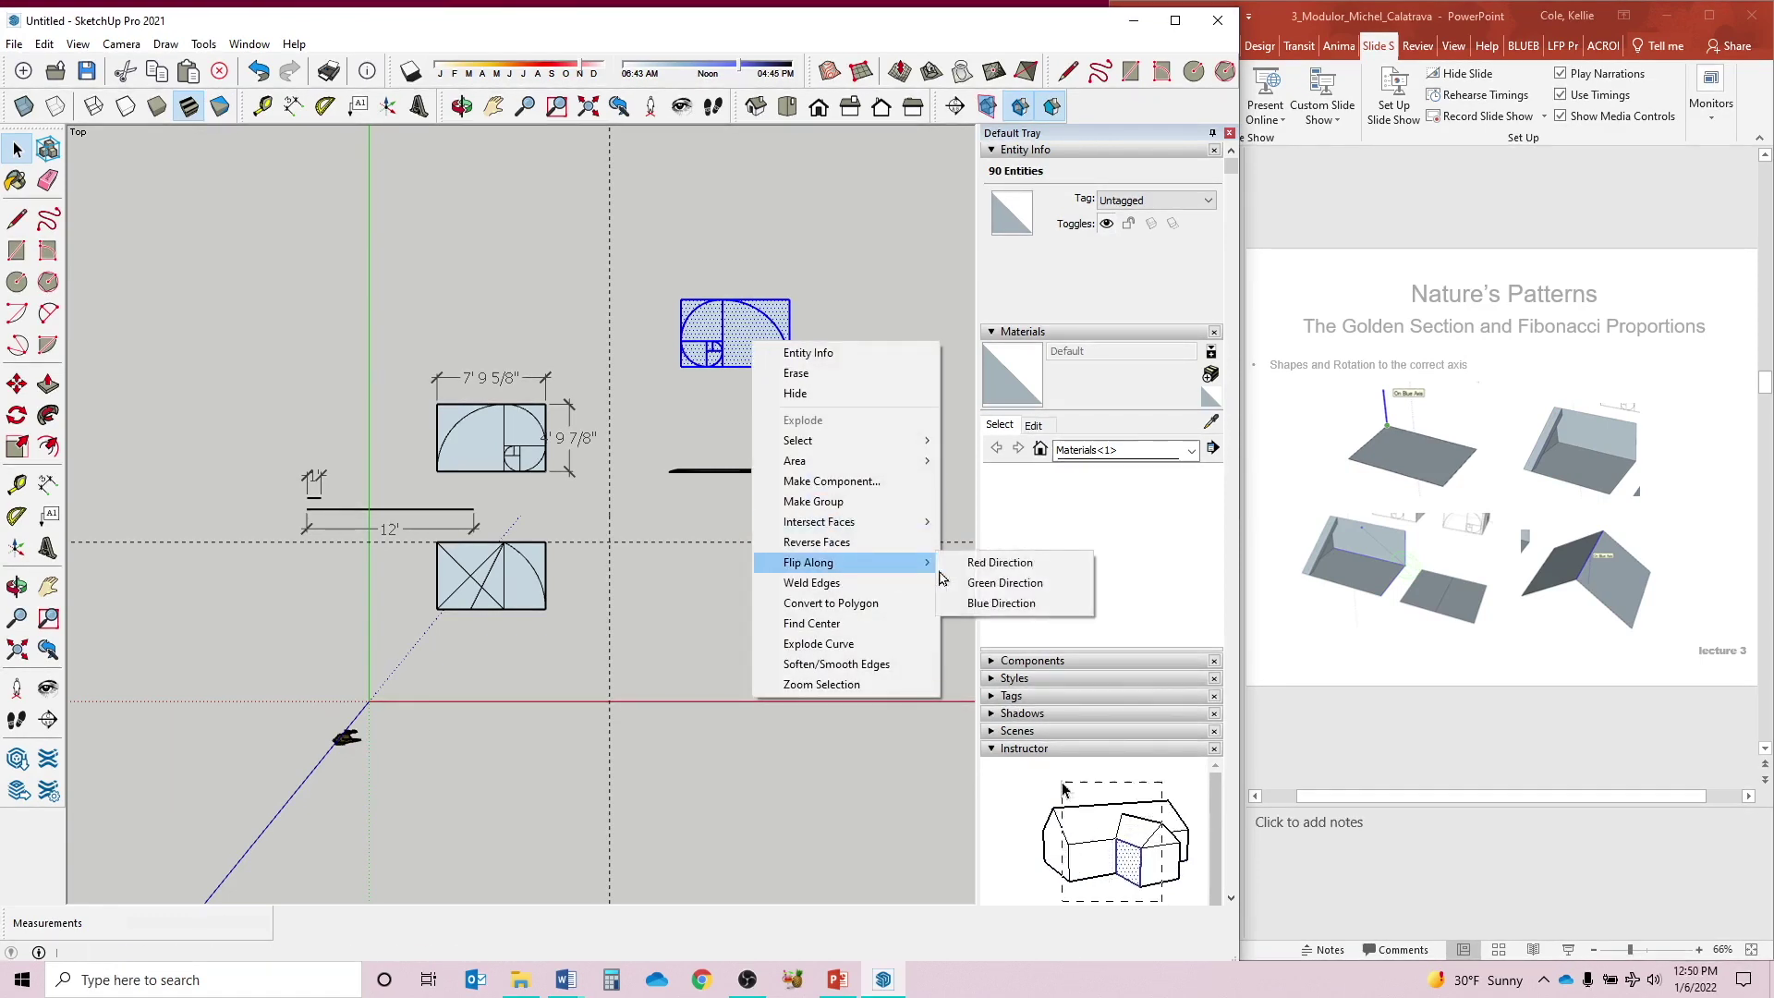
left_click(1009, 583)
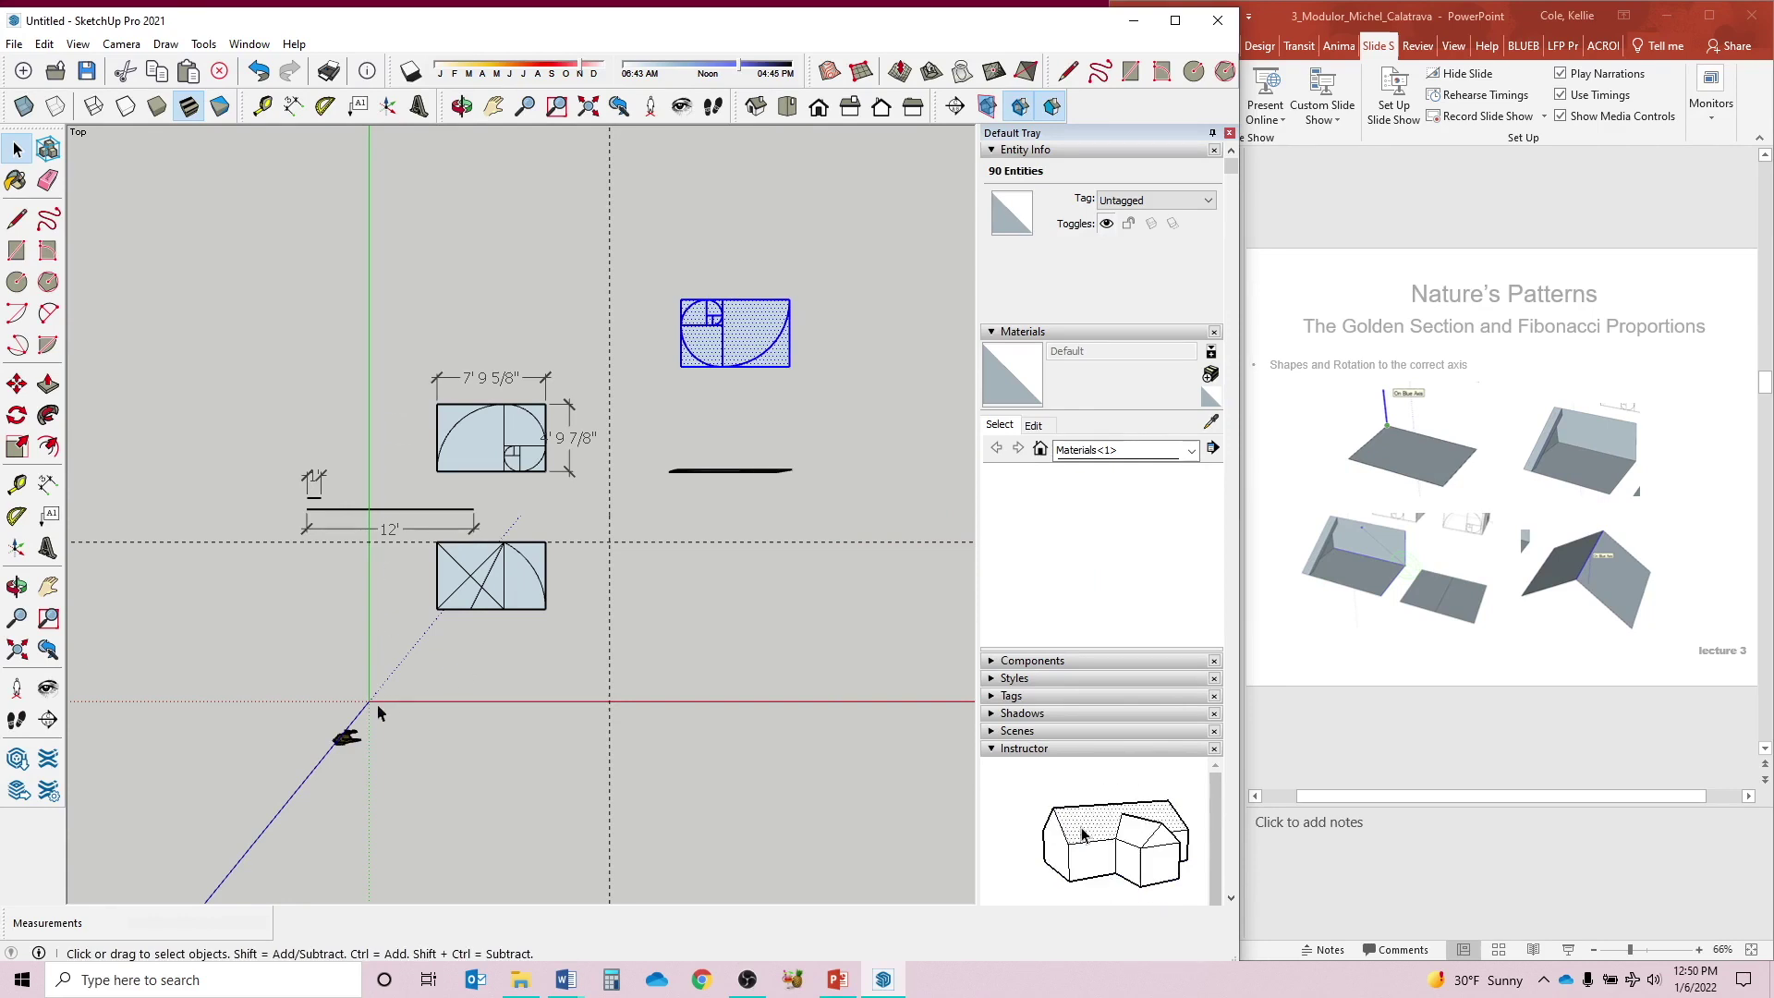
left_click(712, 625)
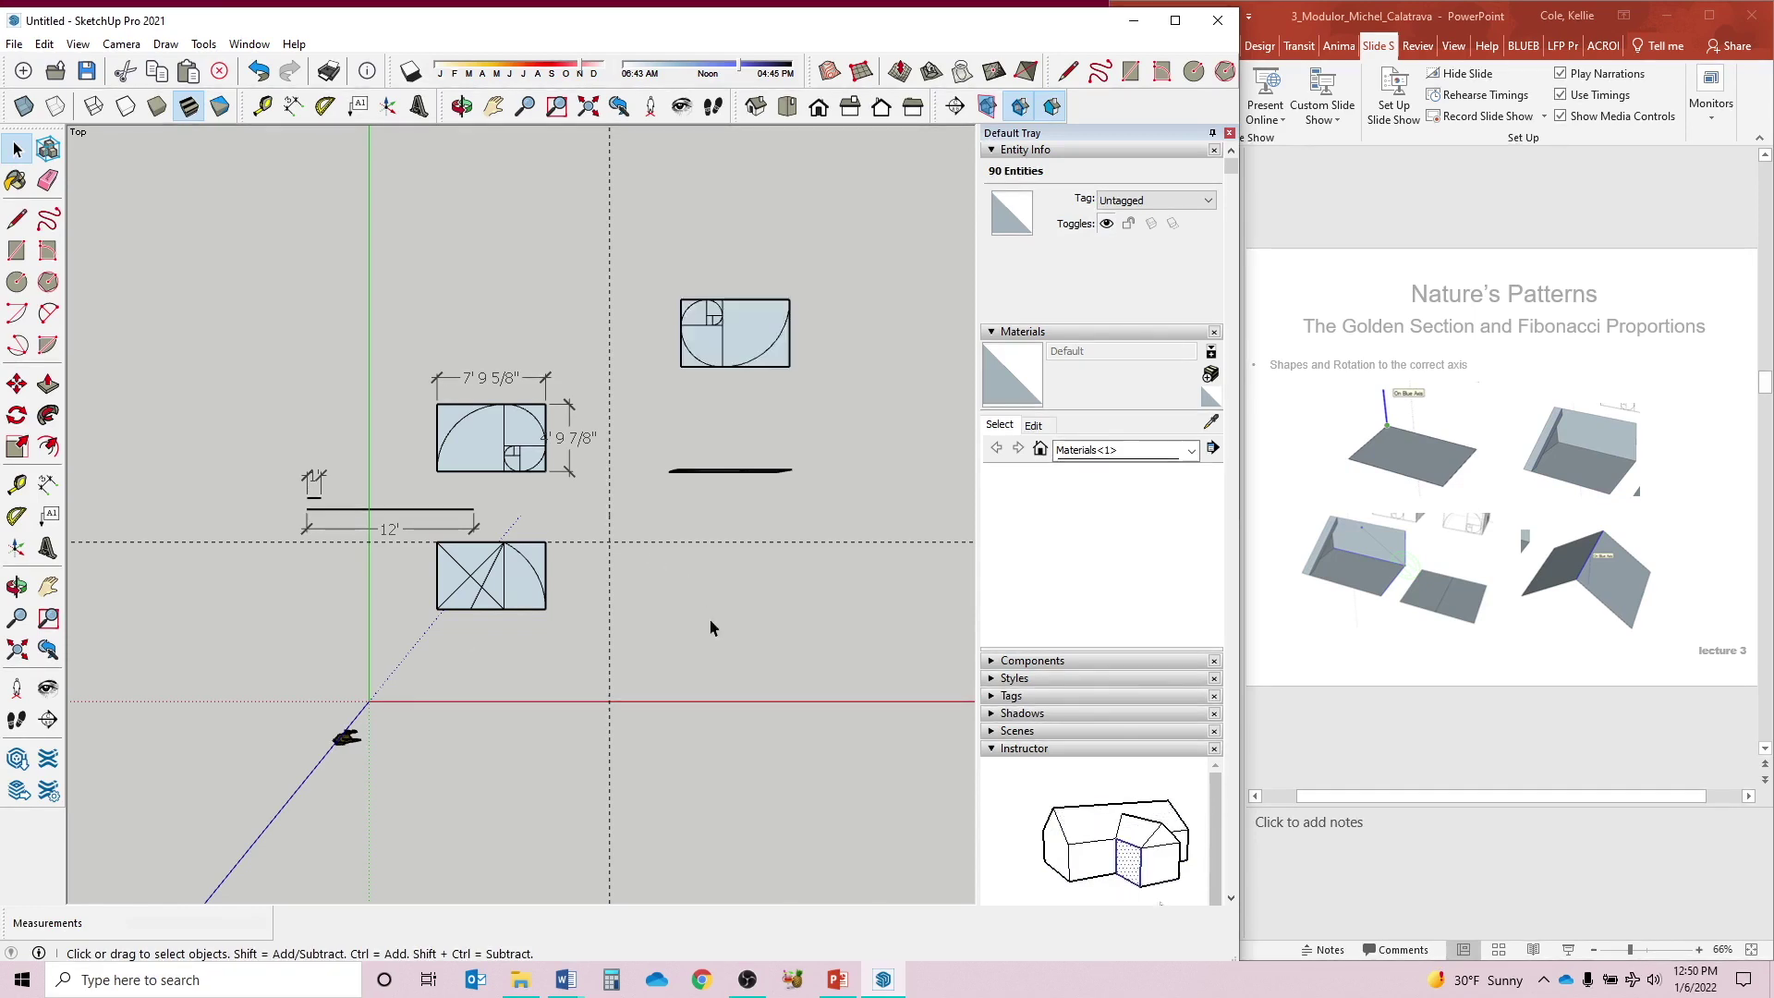
- Pull the large quarter-circle face of the flipped copy up about 2' 5" with Push/Pull
scroll(748, 273, "up", 2)
mouse_move(650, 477)
middle_mouse_down()
mouse_move(396, 225)
mouse_move(329, 225)
mouse_move(335, 242)
middle_mouse_up()
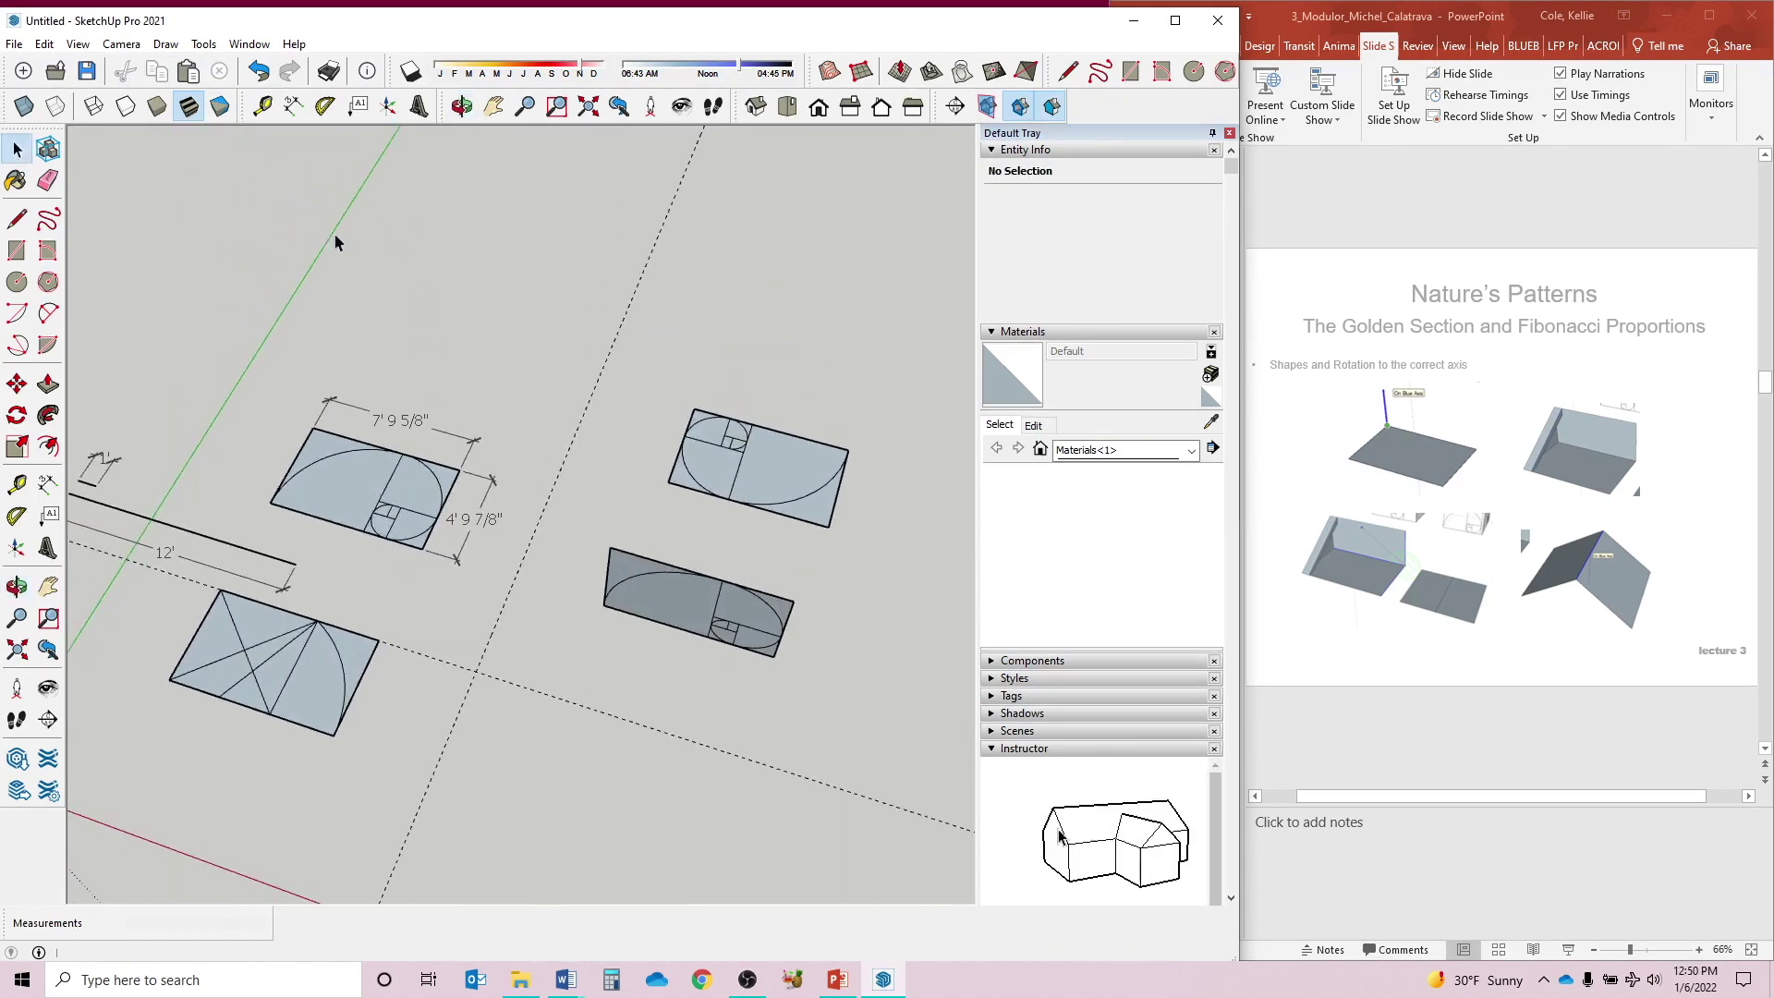
left_click(53, 395)
left_click(784, 463)
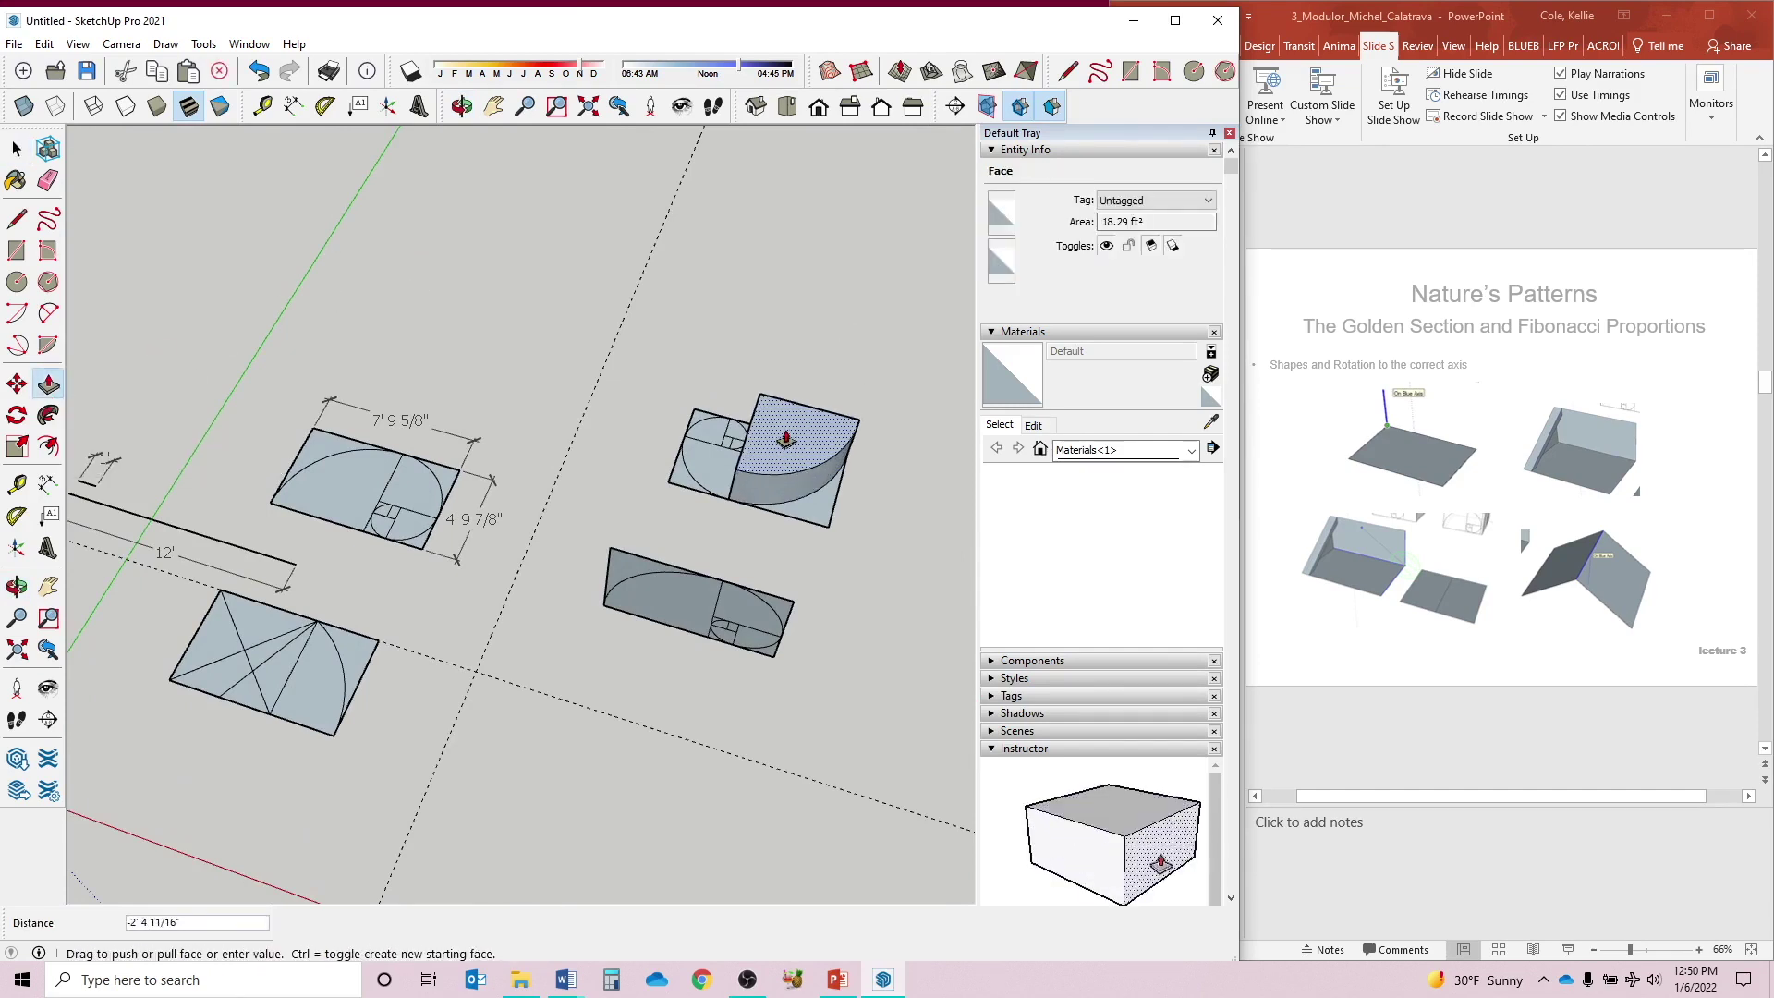
left_click(786, 441)
- Push/Pull a smaller spiral face of the flipped copy by about 1' 11 1/2" and the corner face outside the second arc by about 1' 7"
left_click(707, 462)
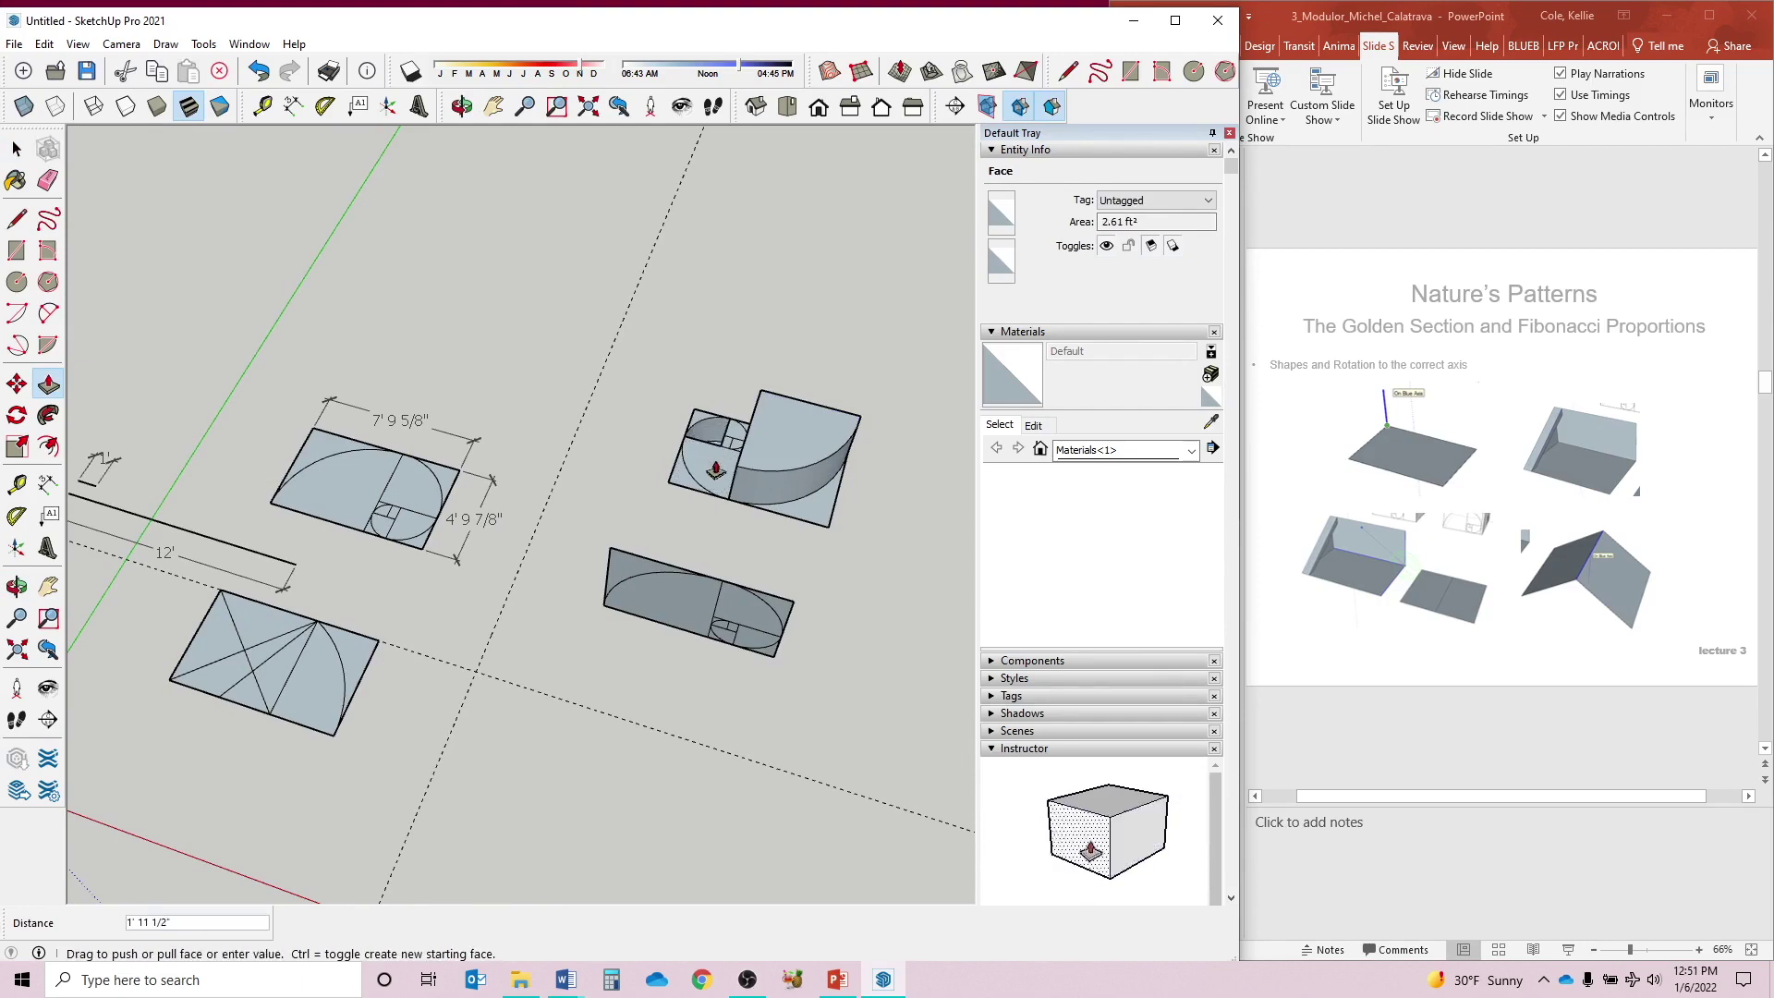
left_click(716, 469)
left_click(681, 489)
left_click(734, 450)
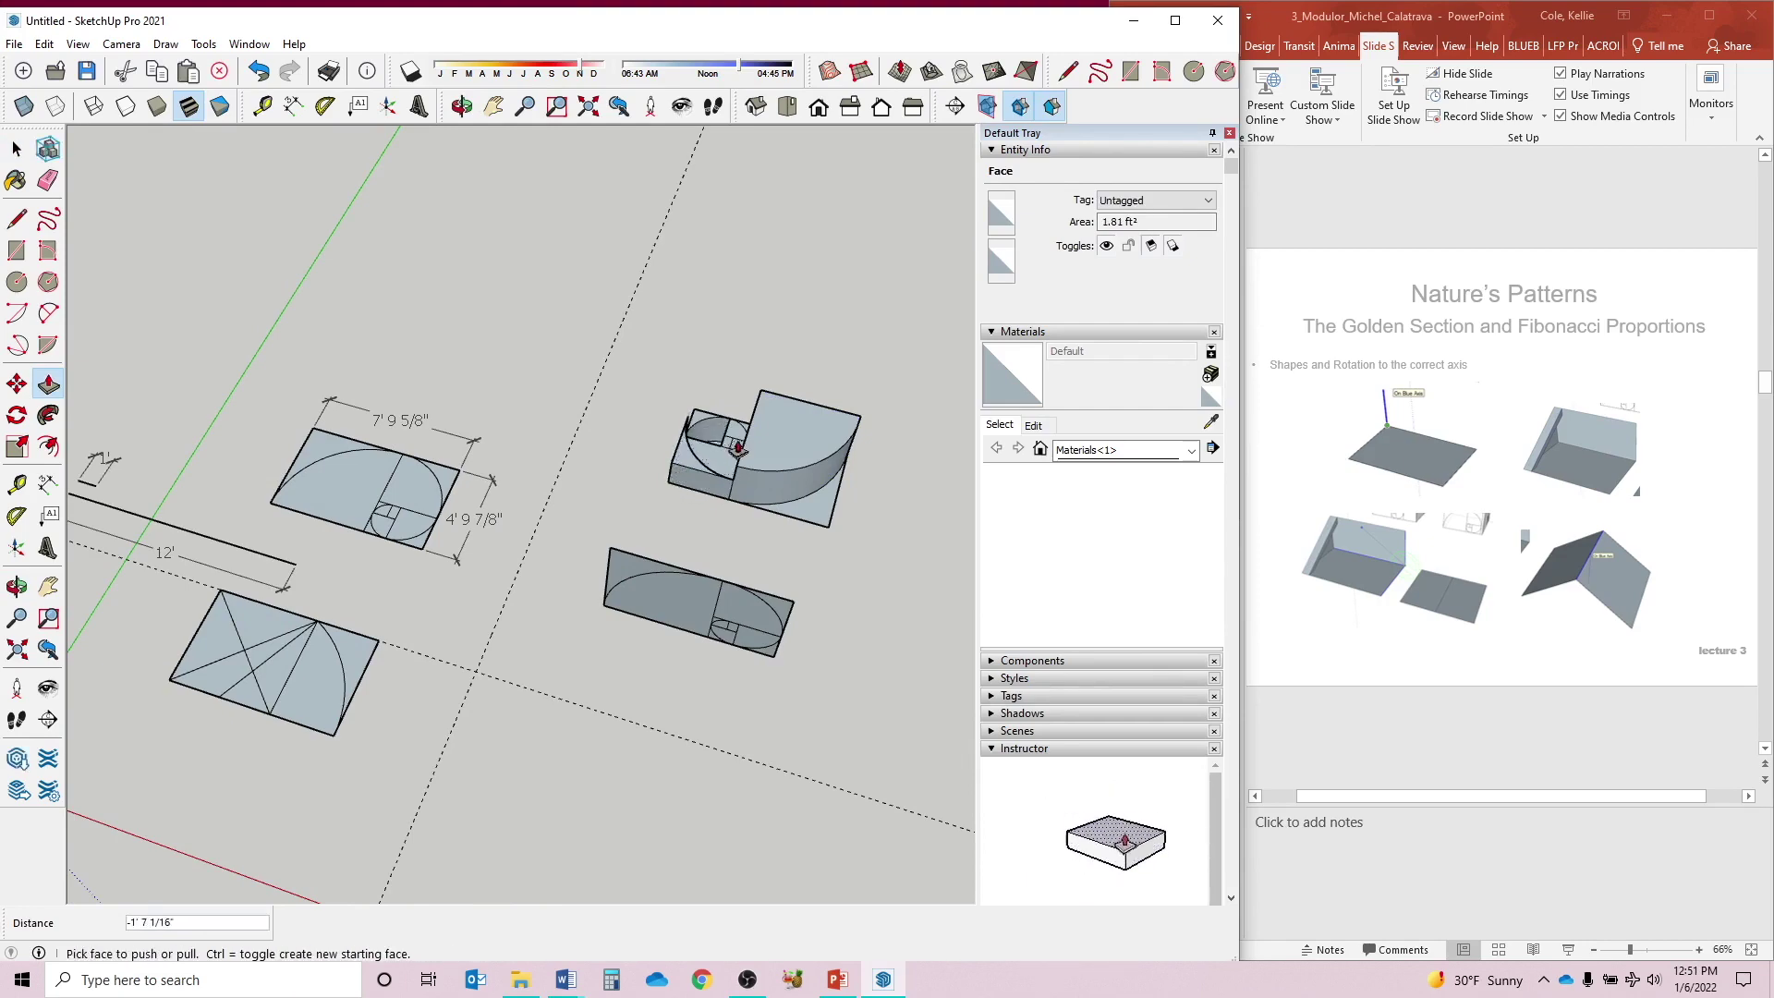
- Draw a line across the top face of the tall quarter-circle volume, from its inner corner to the curved edge
scroll(740, 442, "up", 4)
mouse_move(794, 440)
middle_mouse_down()
mouse_move(911, 182)
mouse_move(803, 227)
mouse_move(828, 234)
mouse_move(820, 305)
middle_mouse_up()
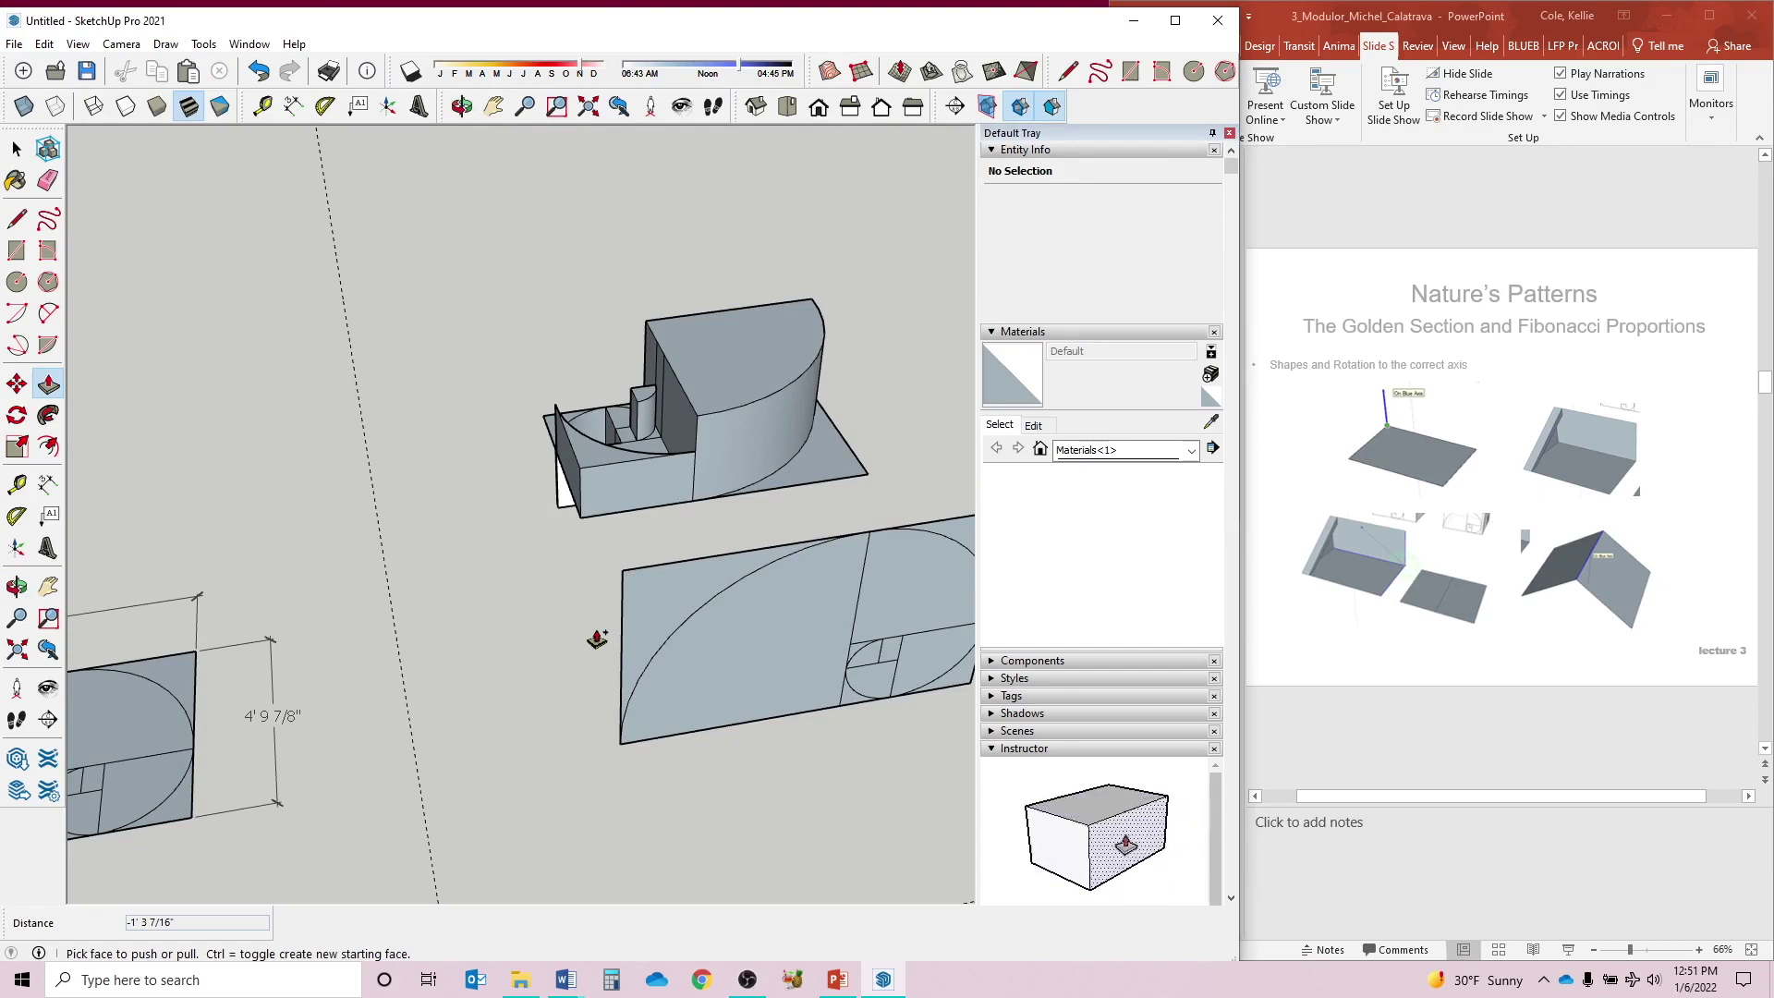
key("l")
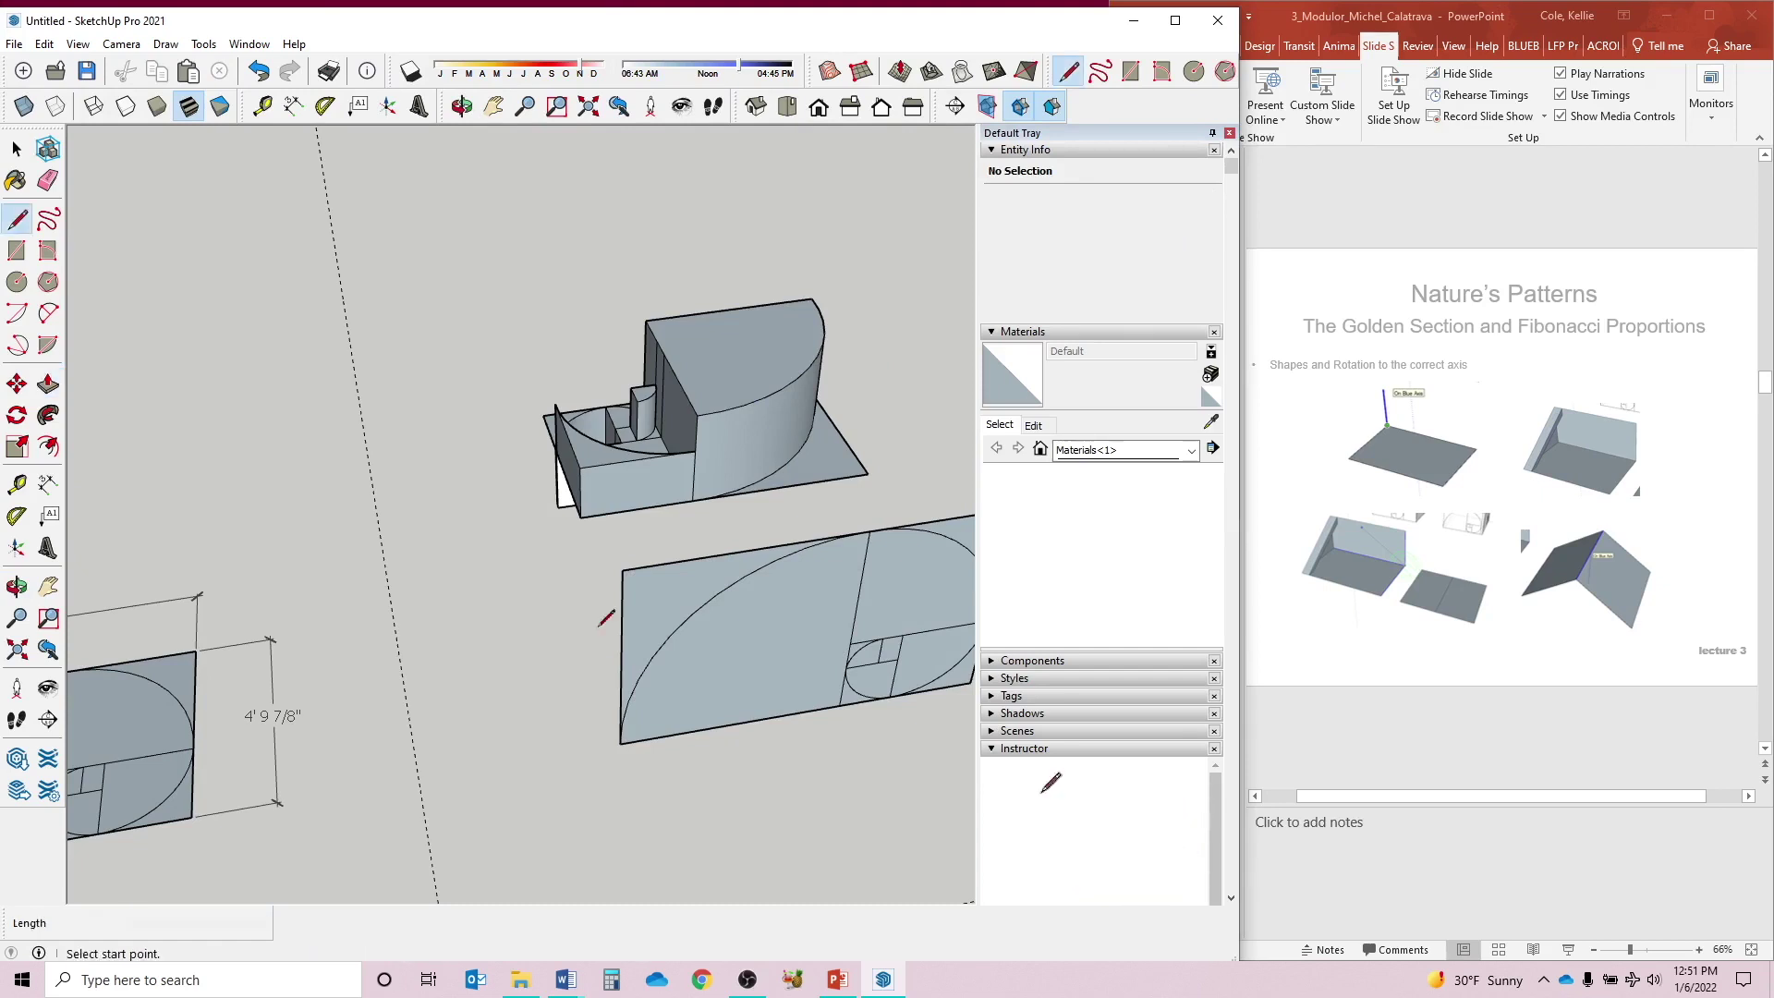
left_click(644, 320)
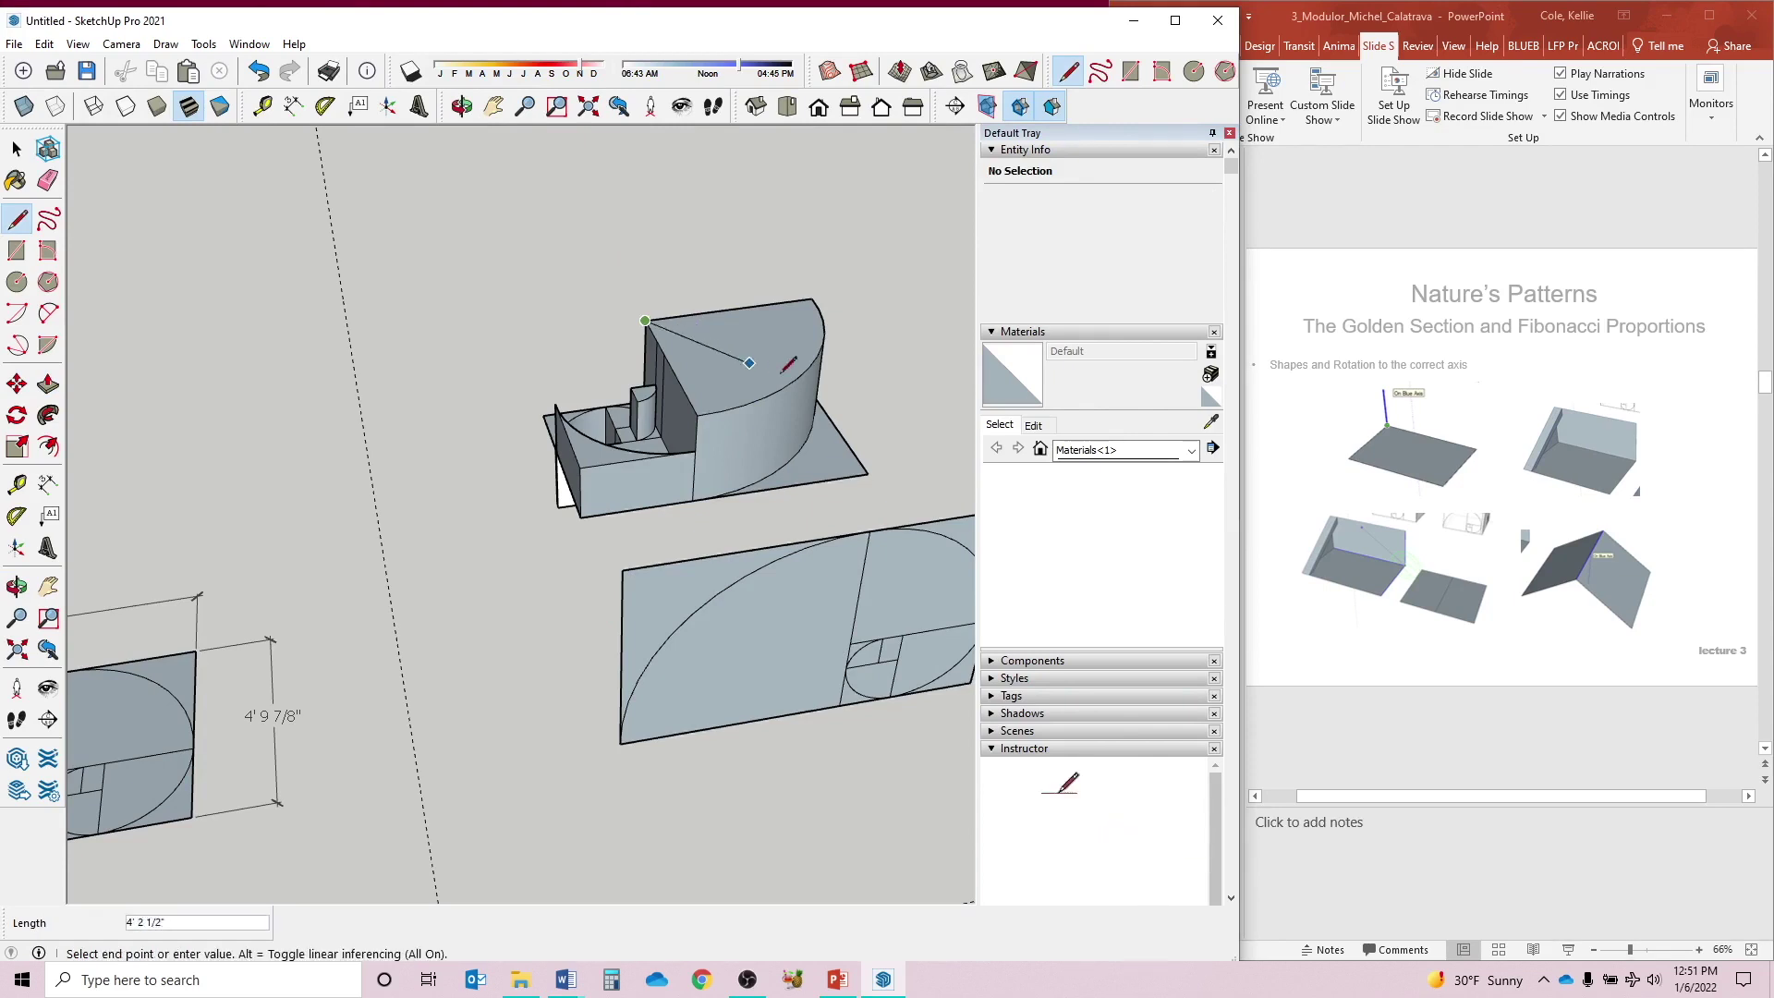
left_click(802, 375)
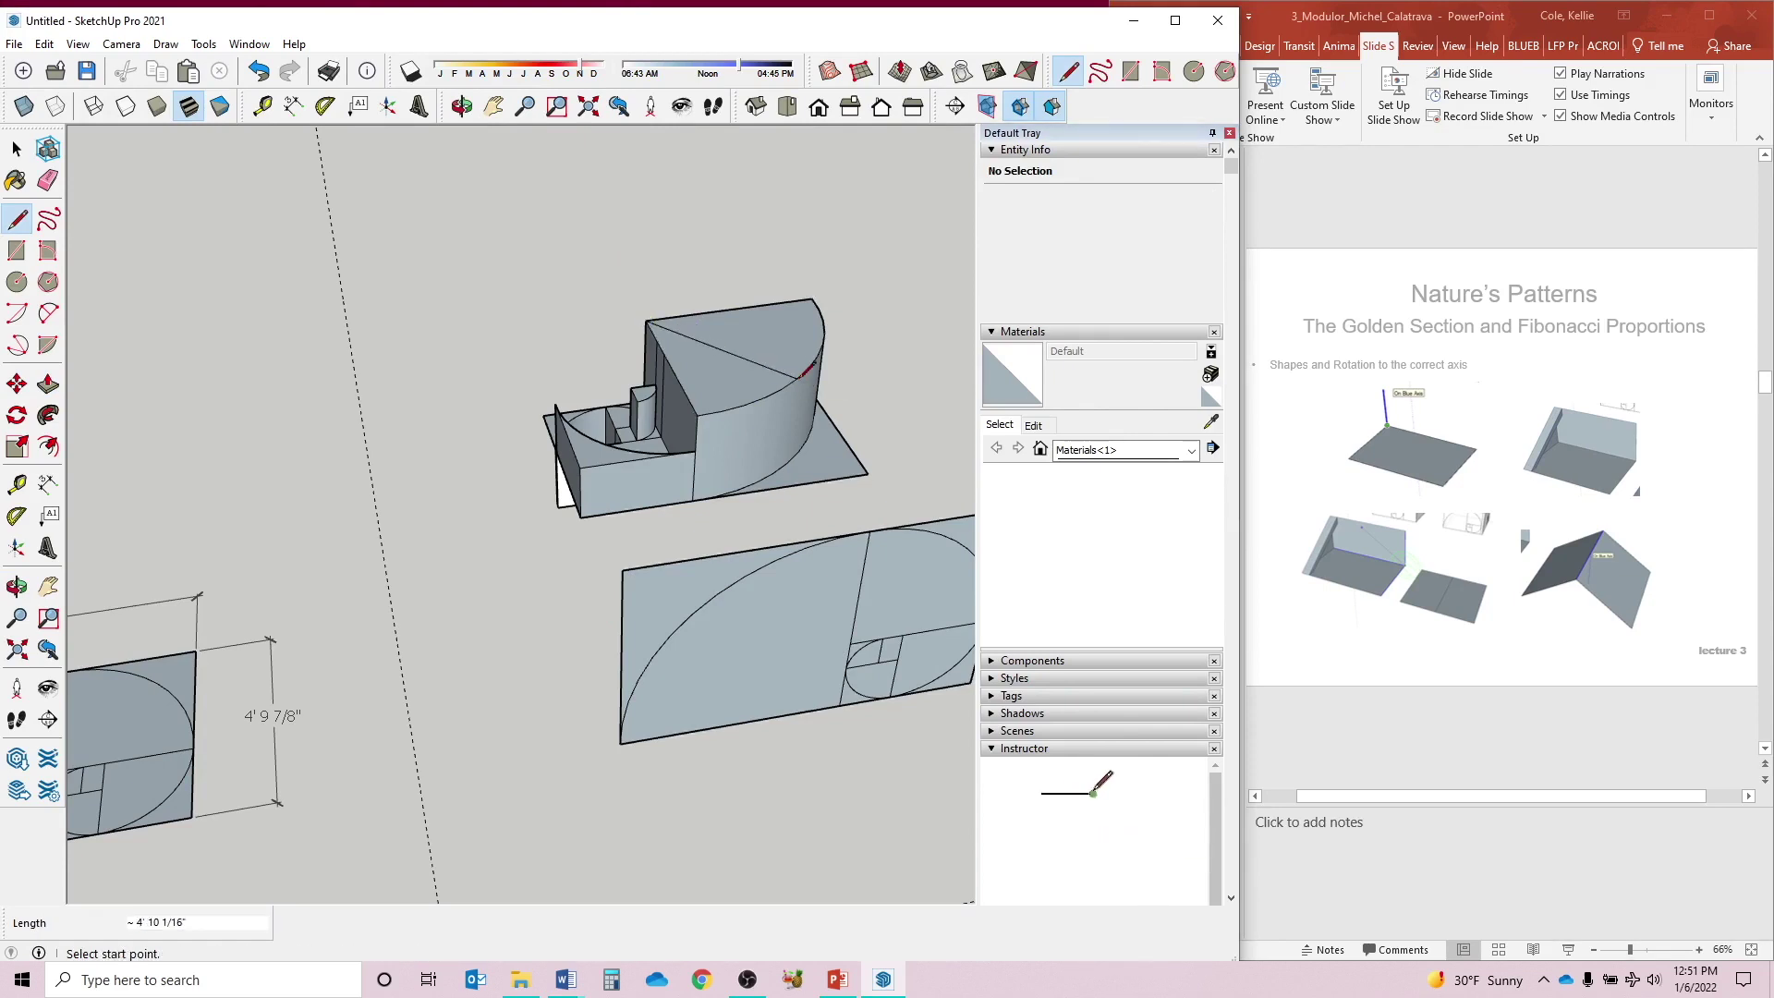
key("space")
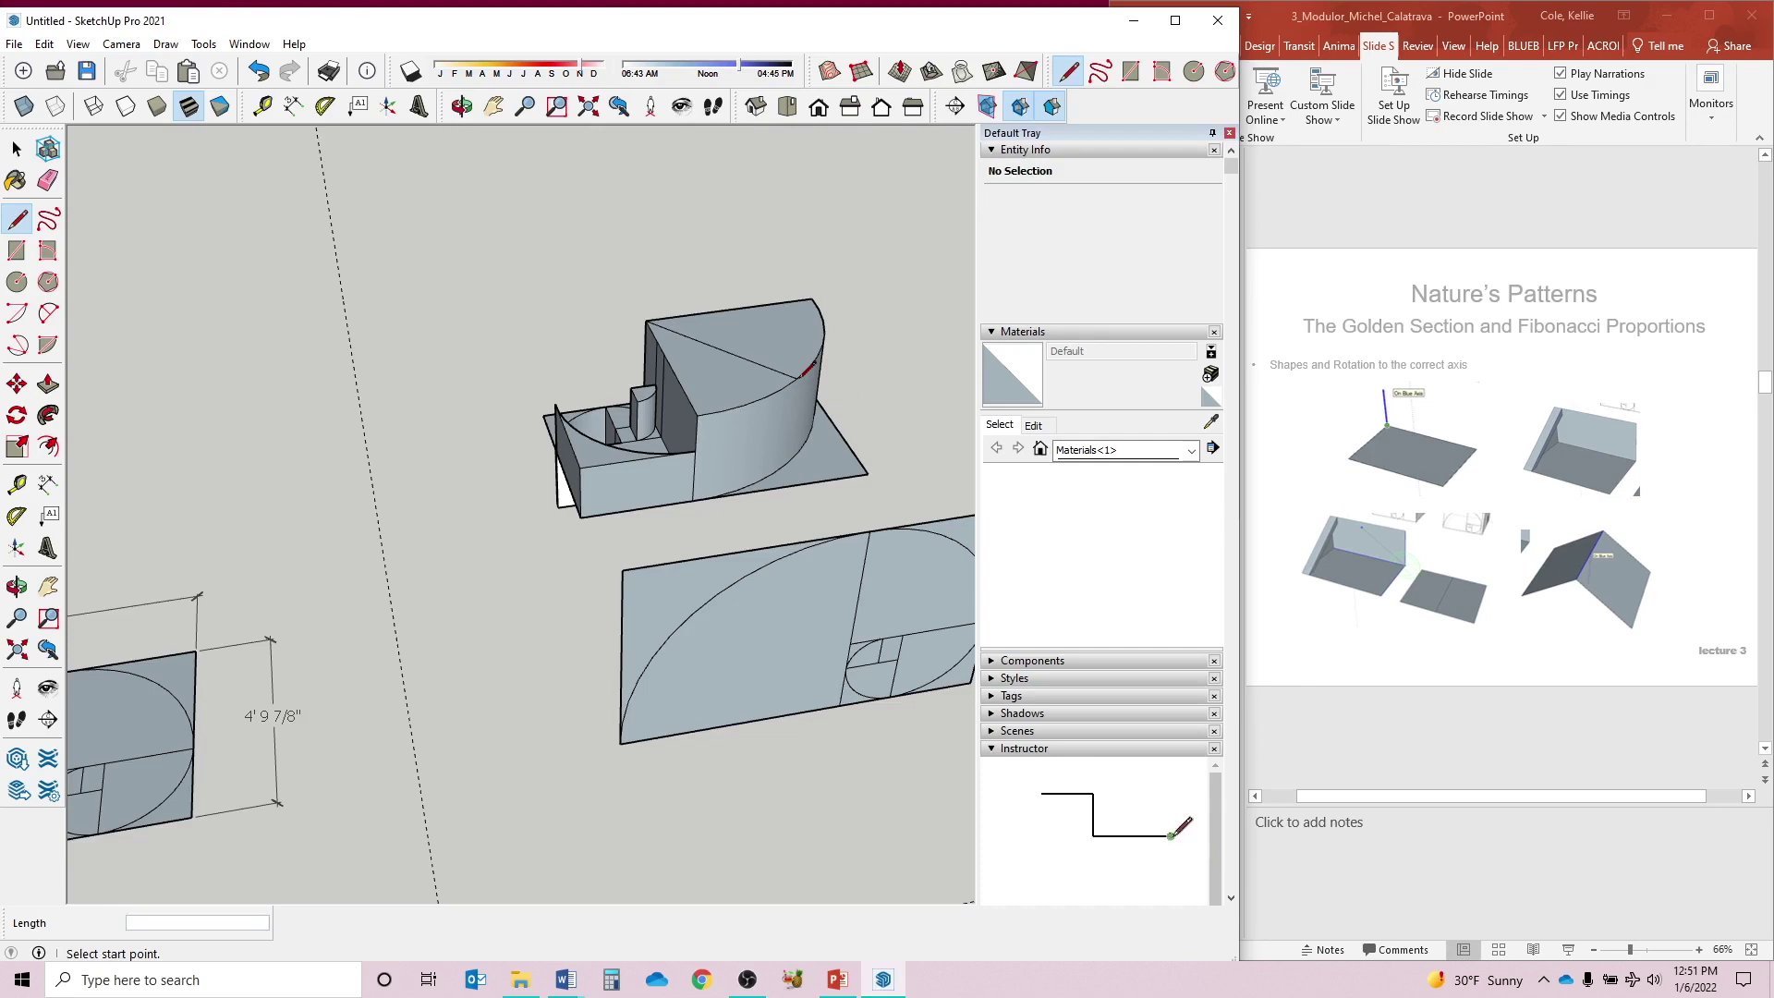
- Move the new diagonal edge about 2' 9" straight up along the blue axis to give the tall volume a sloped top
left_click(735, 364)
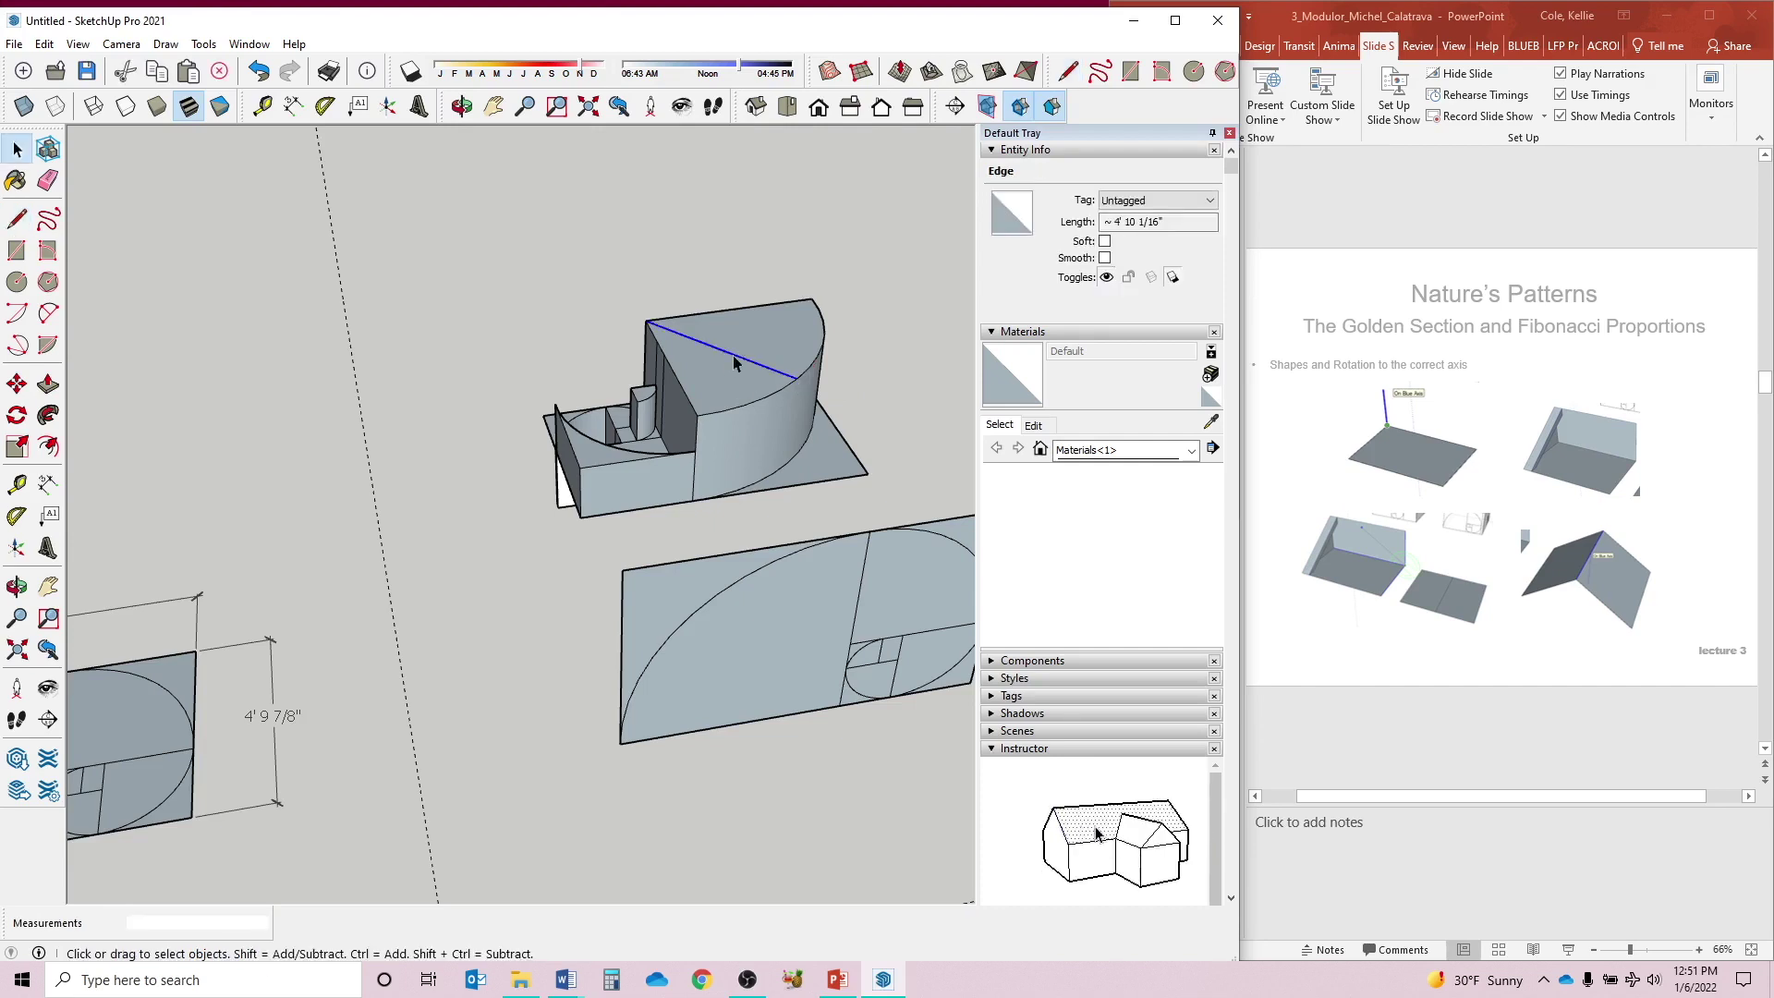
key("m")
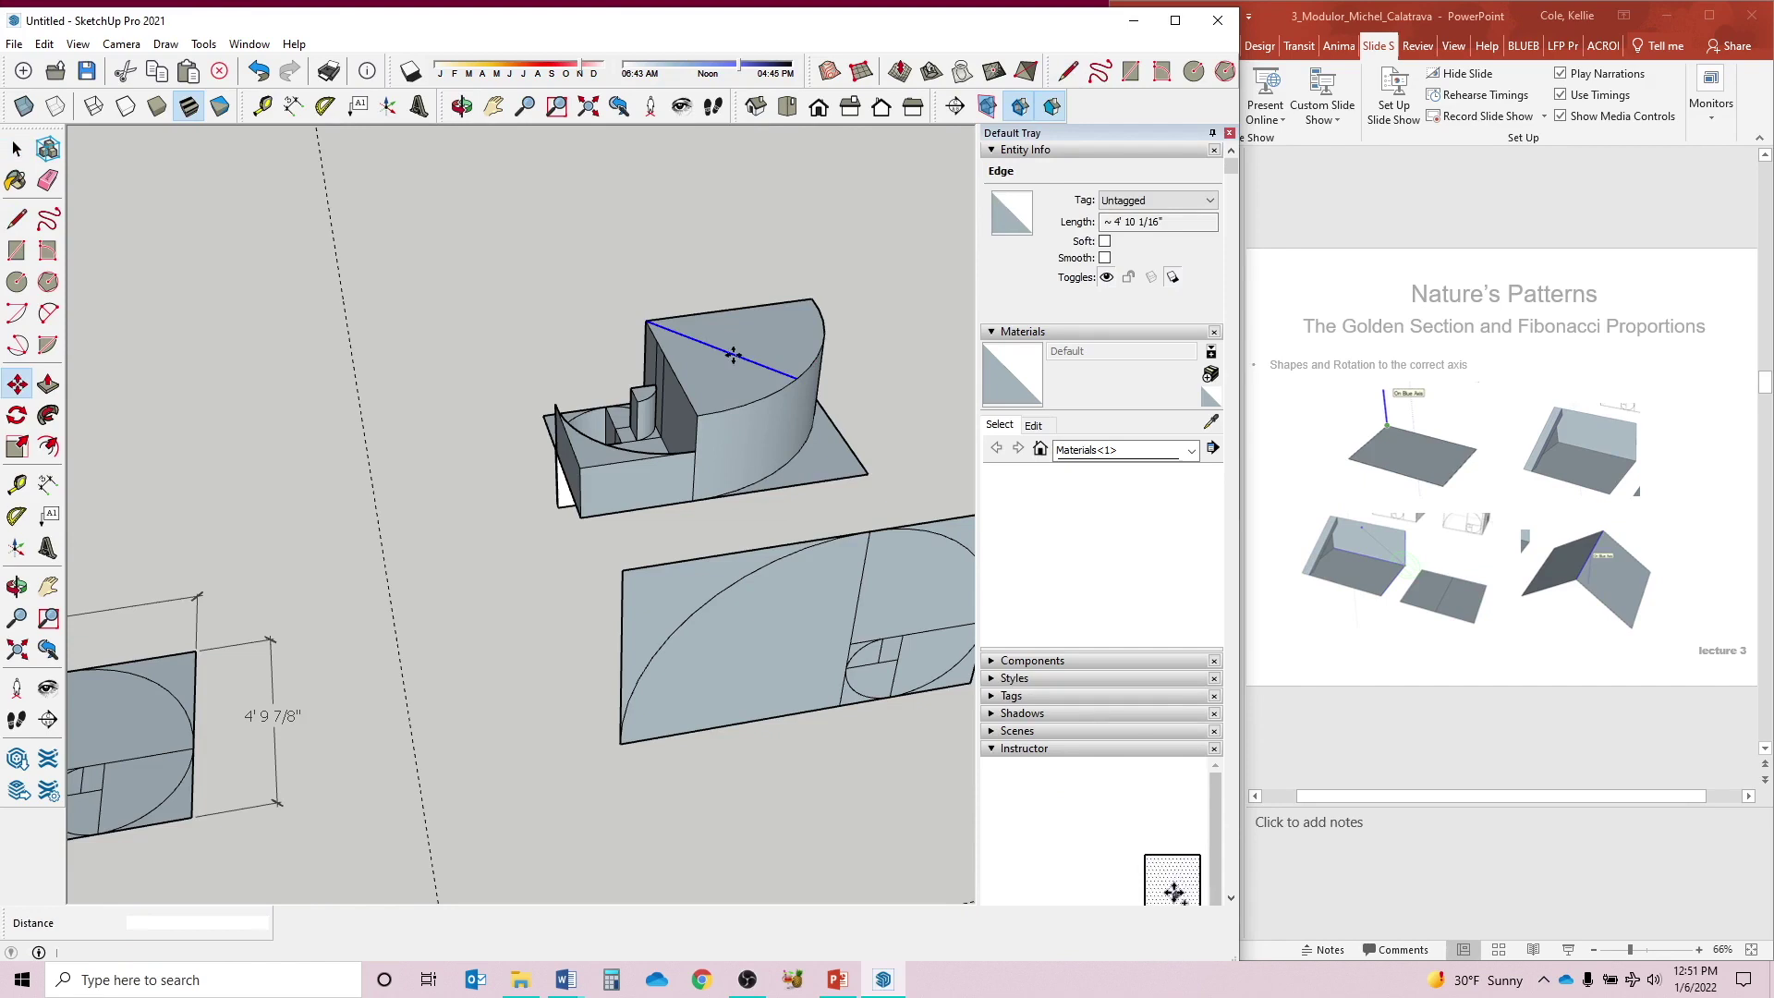
left_click(18, 392)
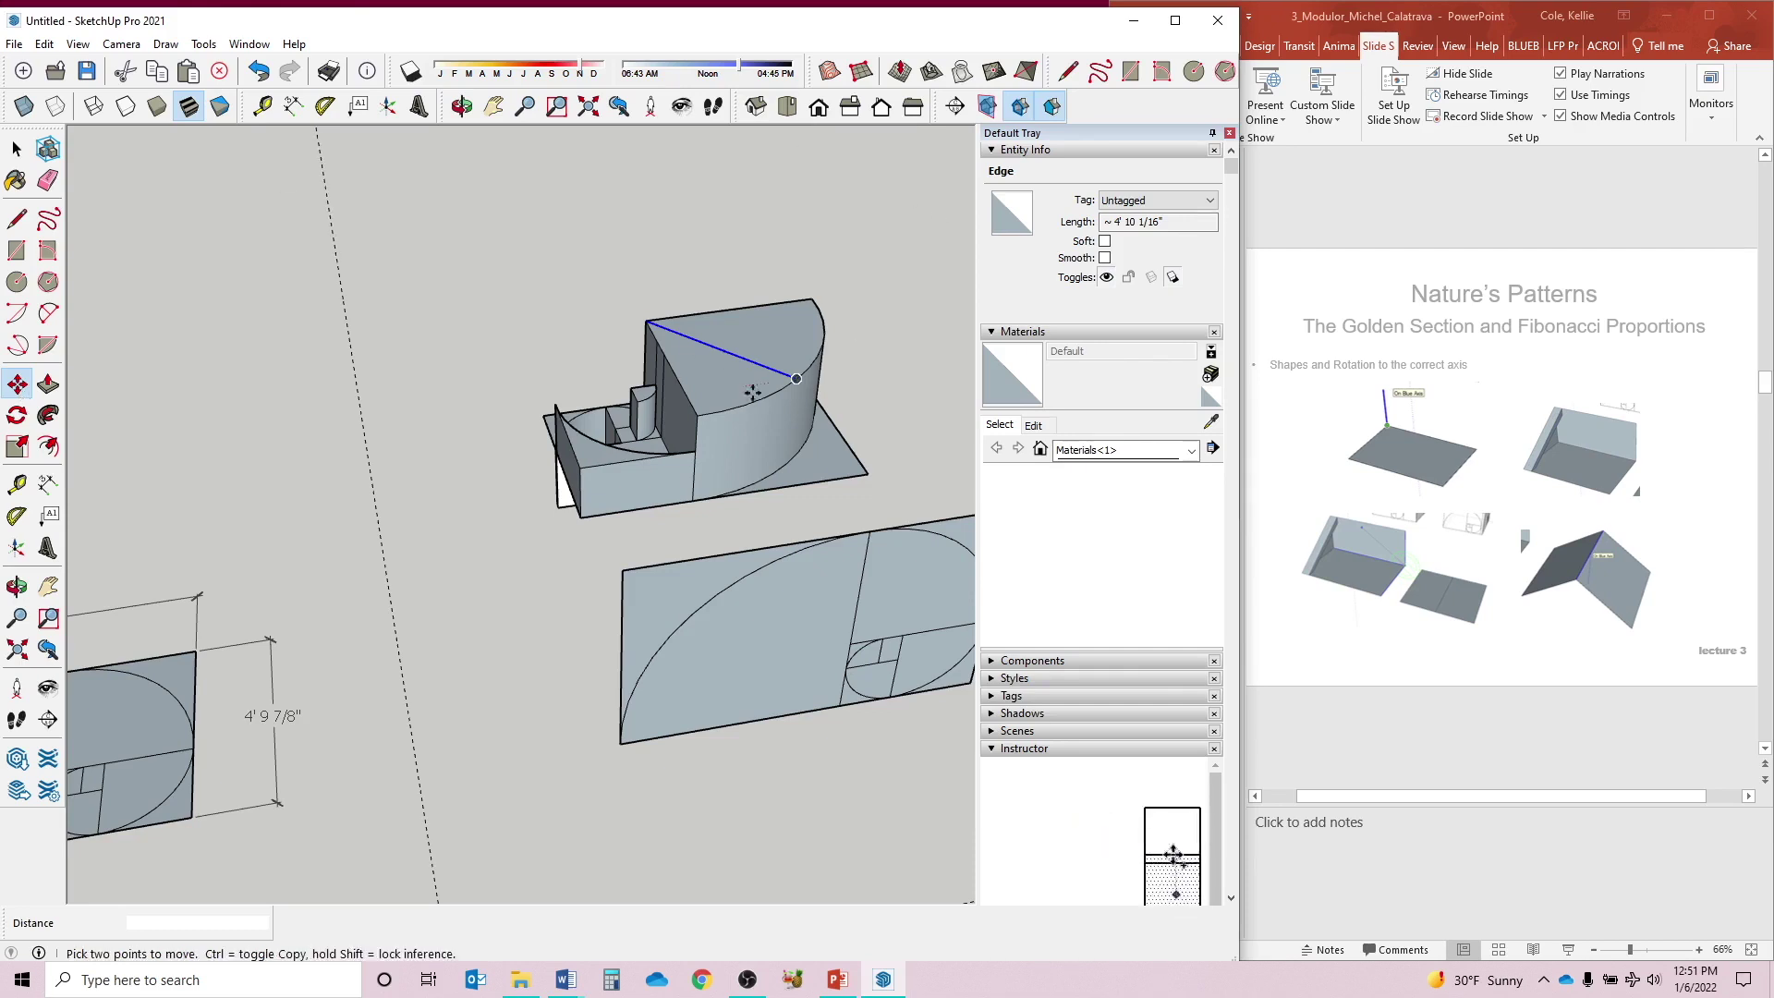
left_click(798, 380)
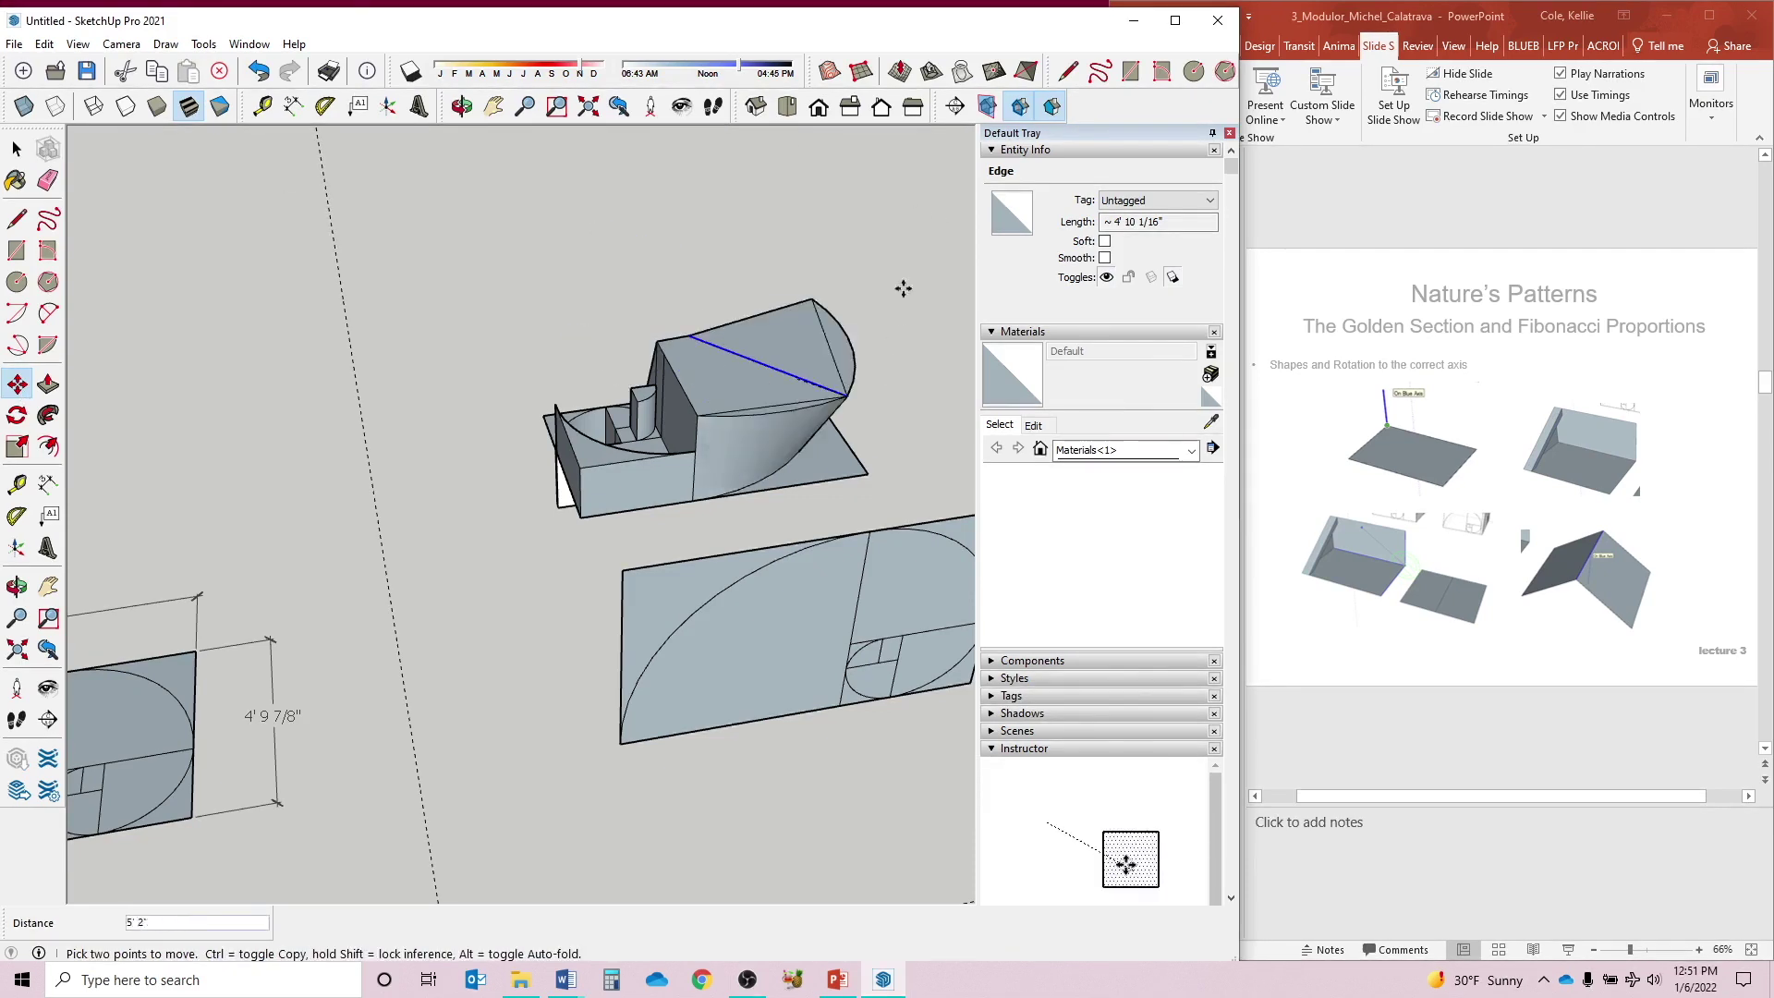
middle_click_drag(666, 318, 606, 301)
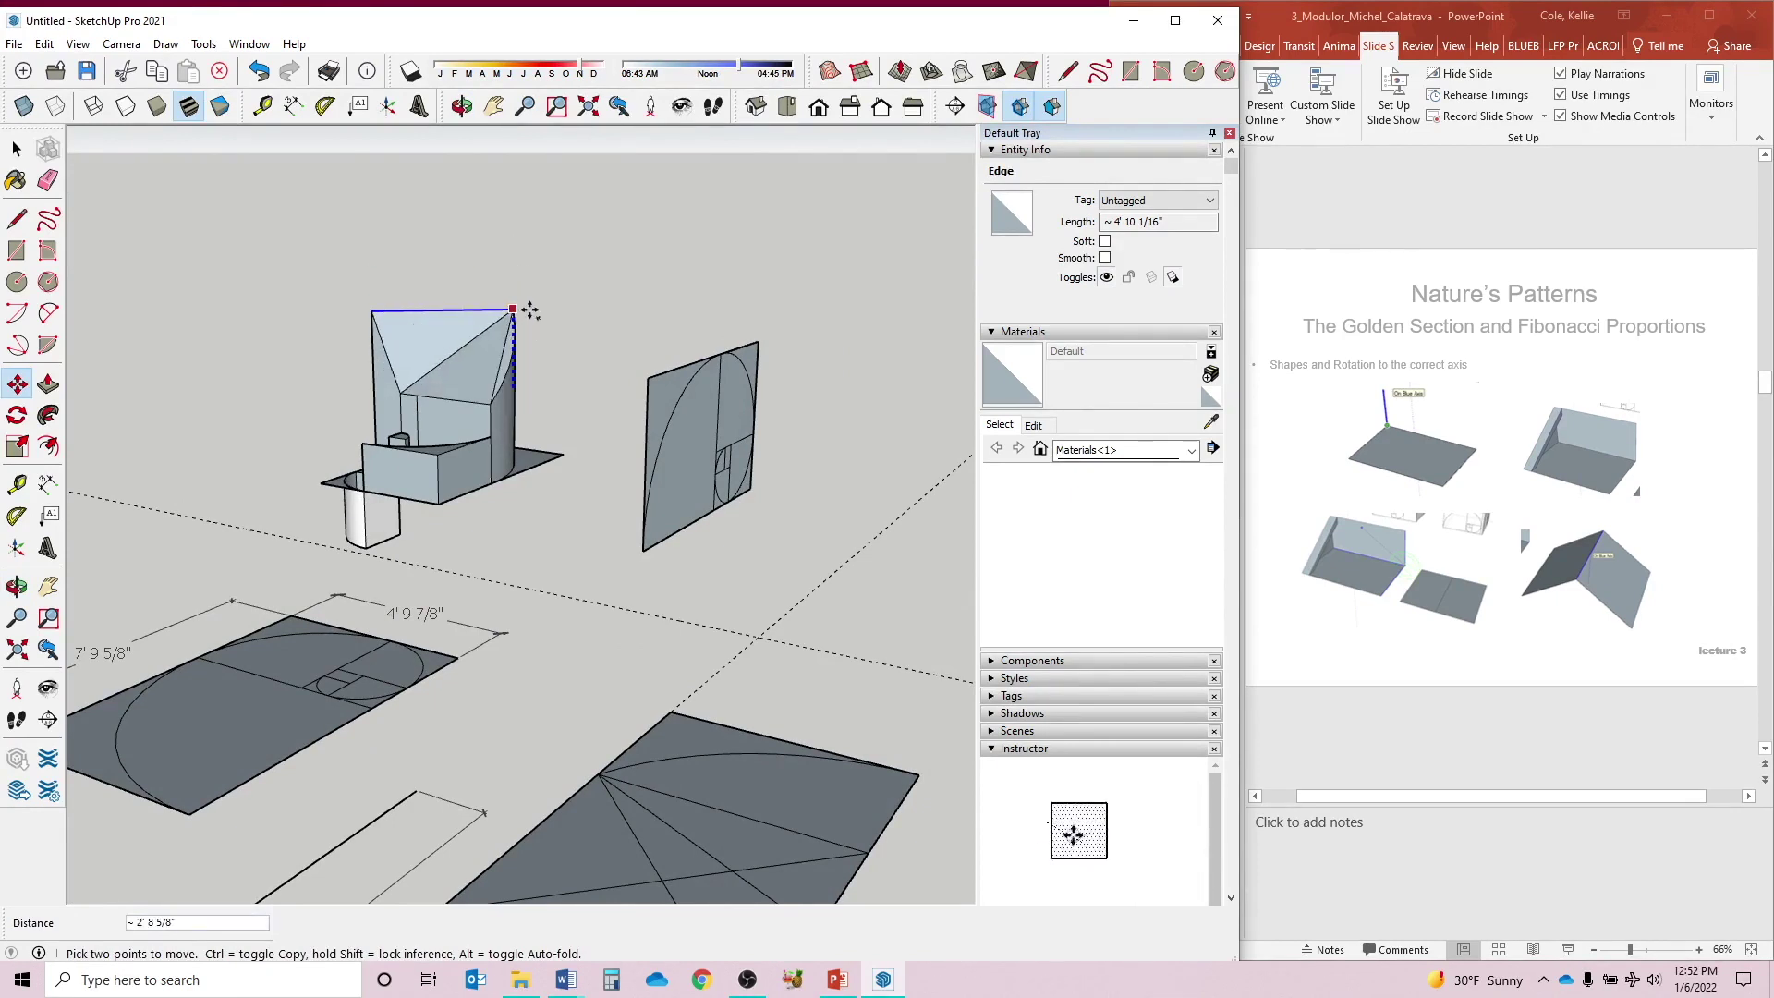
middle_click_drag(516, 495, 551, 498)
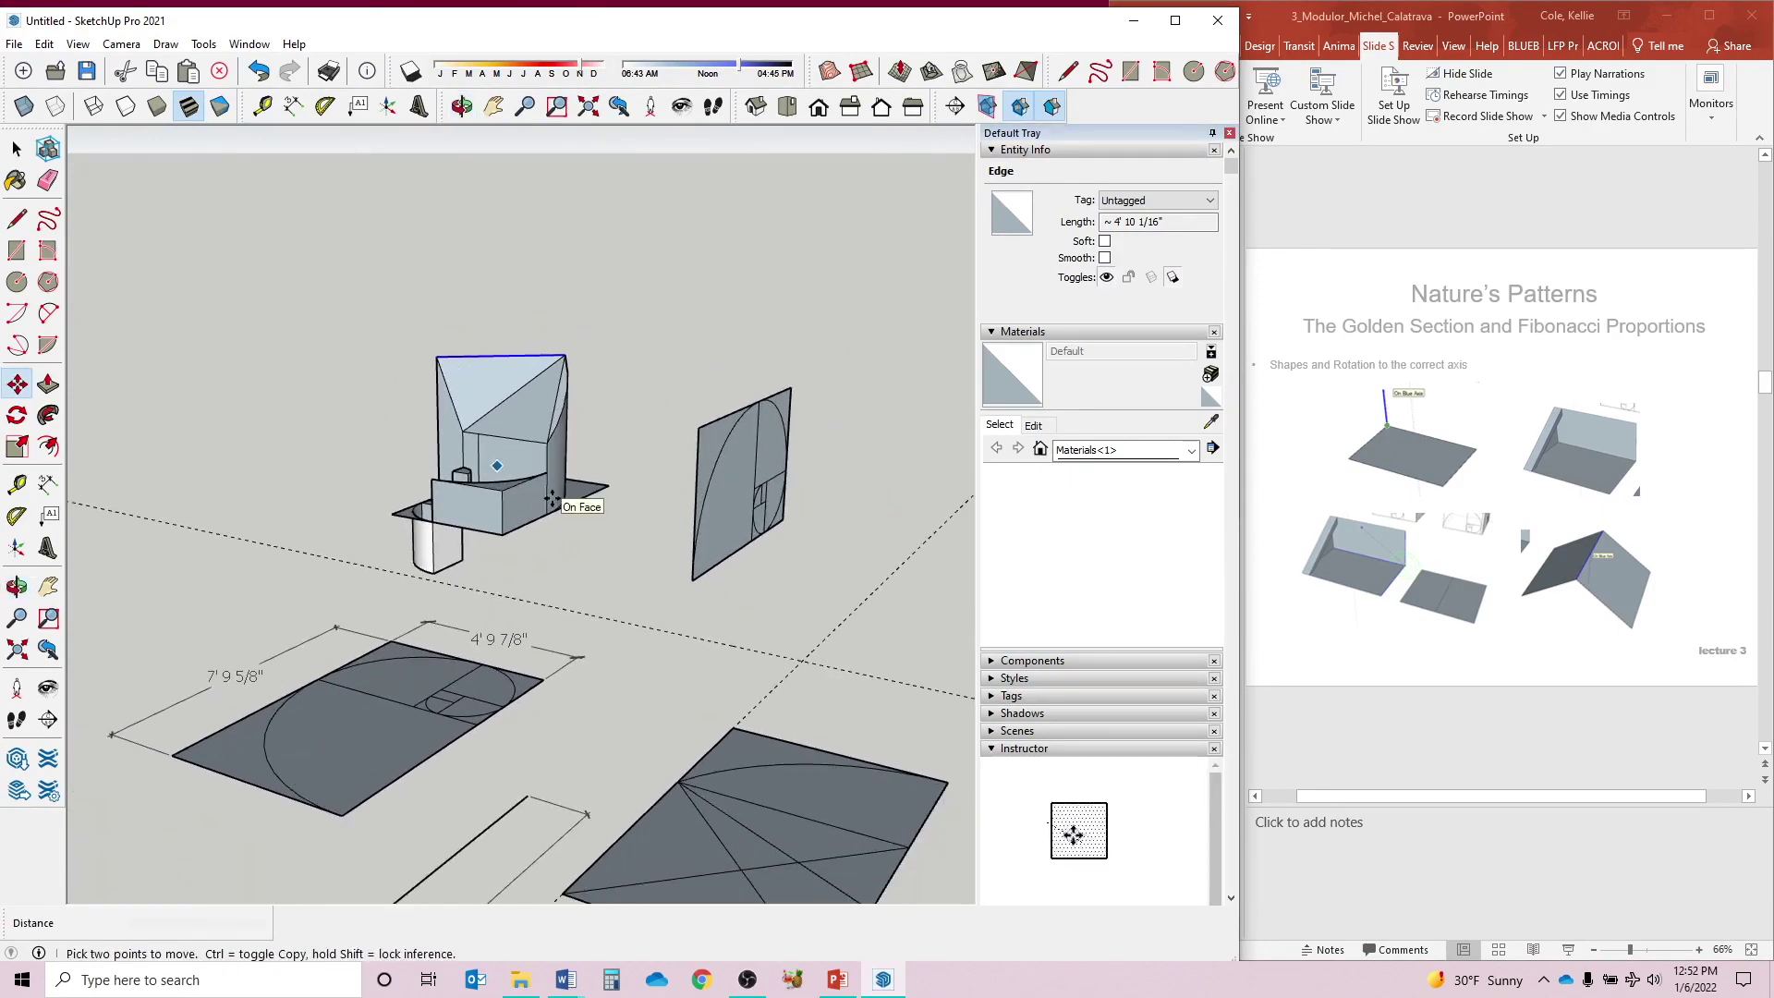
- Draw a flat rectangle about 10' 5 1/2" by 5' 5" in front of the upright spiral and split it lengthwise with a centre line
scroll(552, 499, "down", 5)
mouse_move(749, 582)
middle_mouse_down()
mouse_move(591, 610)
mouse_move(683, 555)
mouse_move(291, 809)
mouse_move(580, 770)
middle_mouse_up()
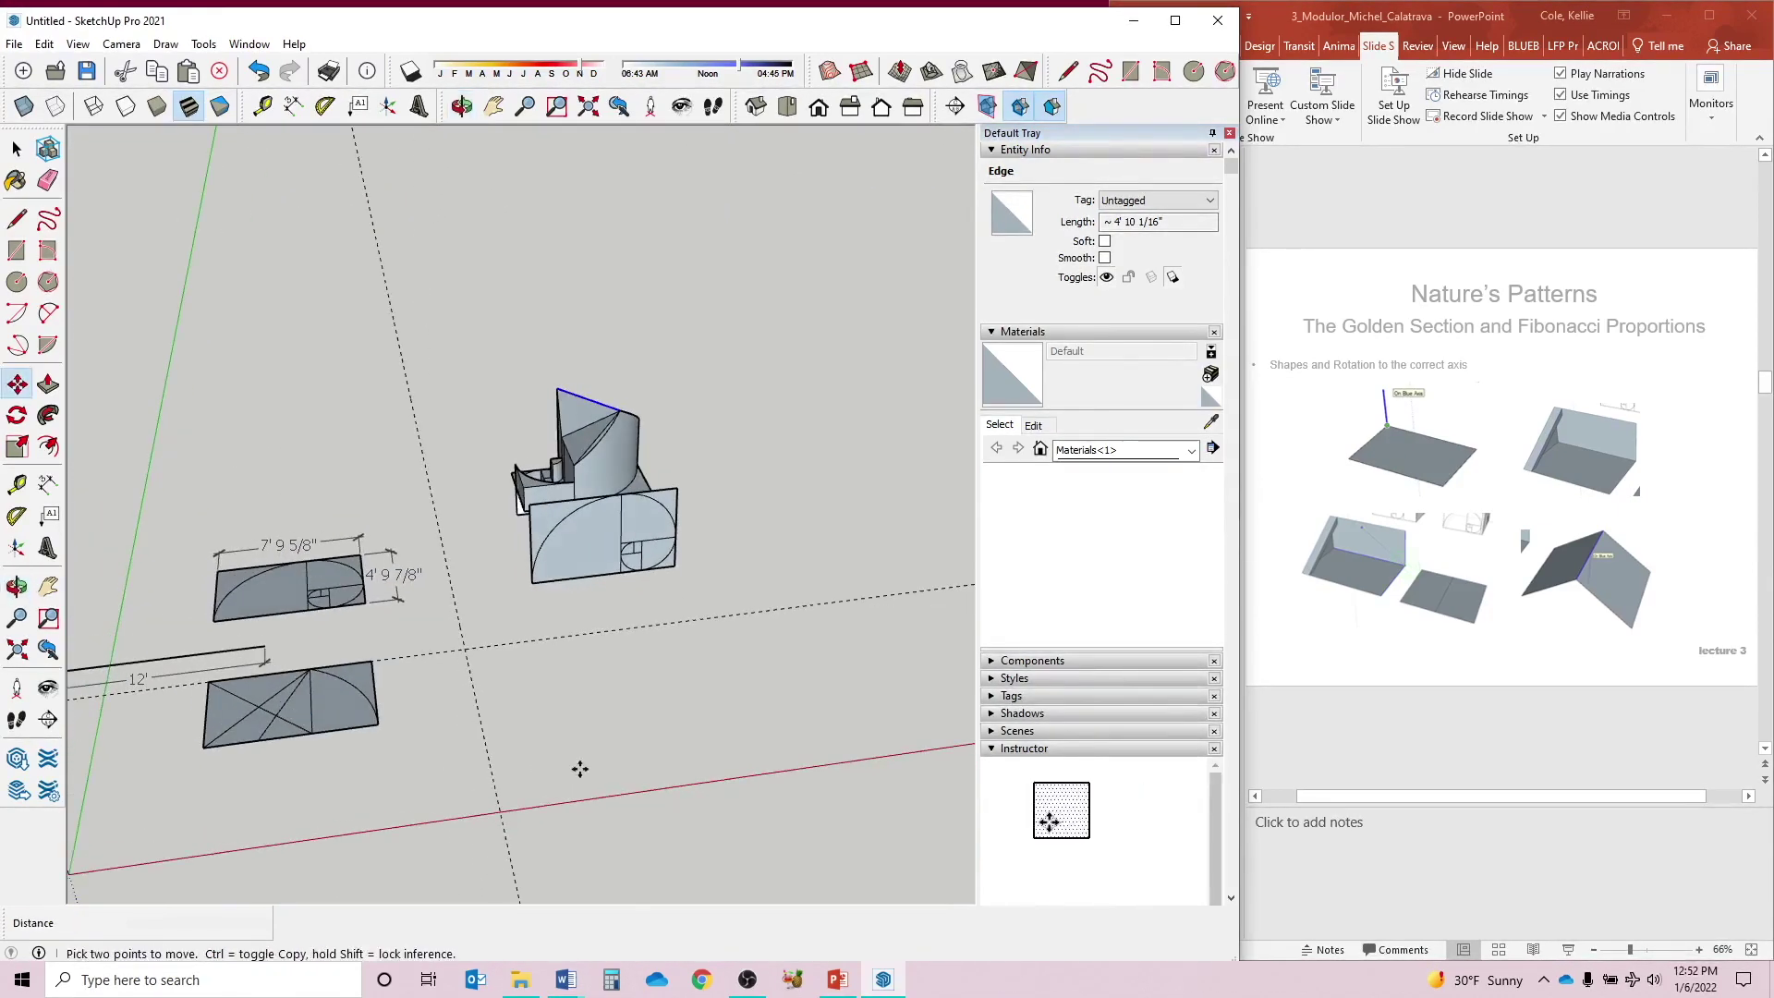
key("r")
left_click(546, 657)
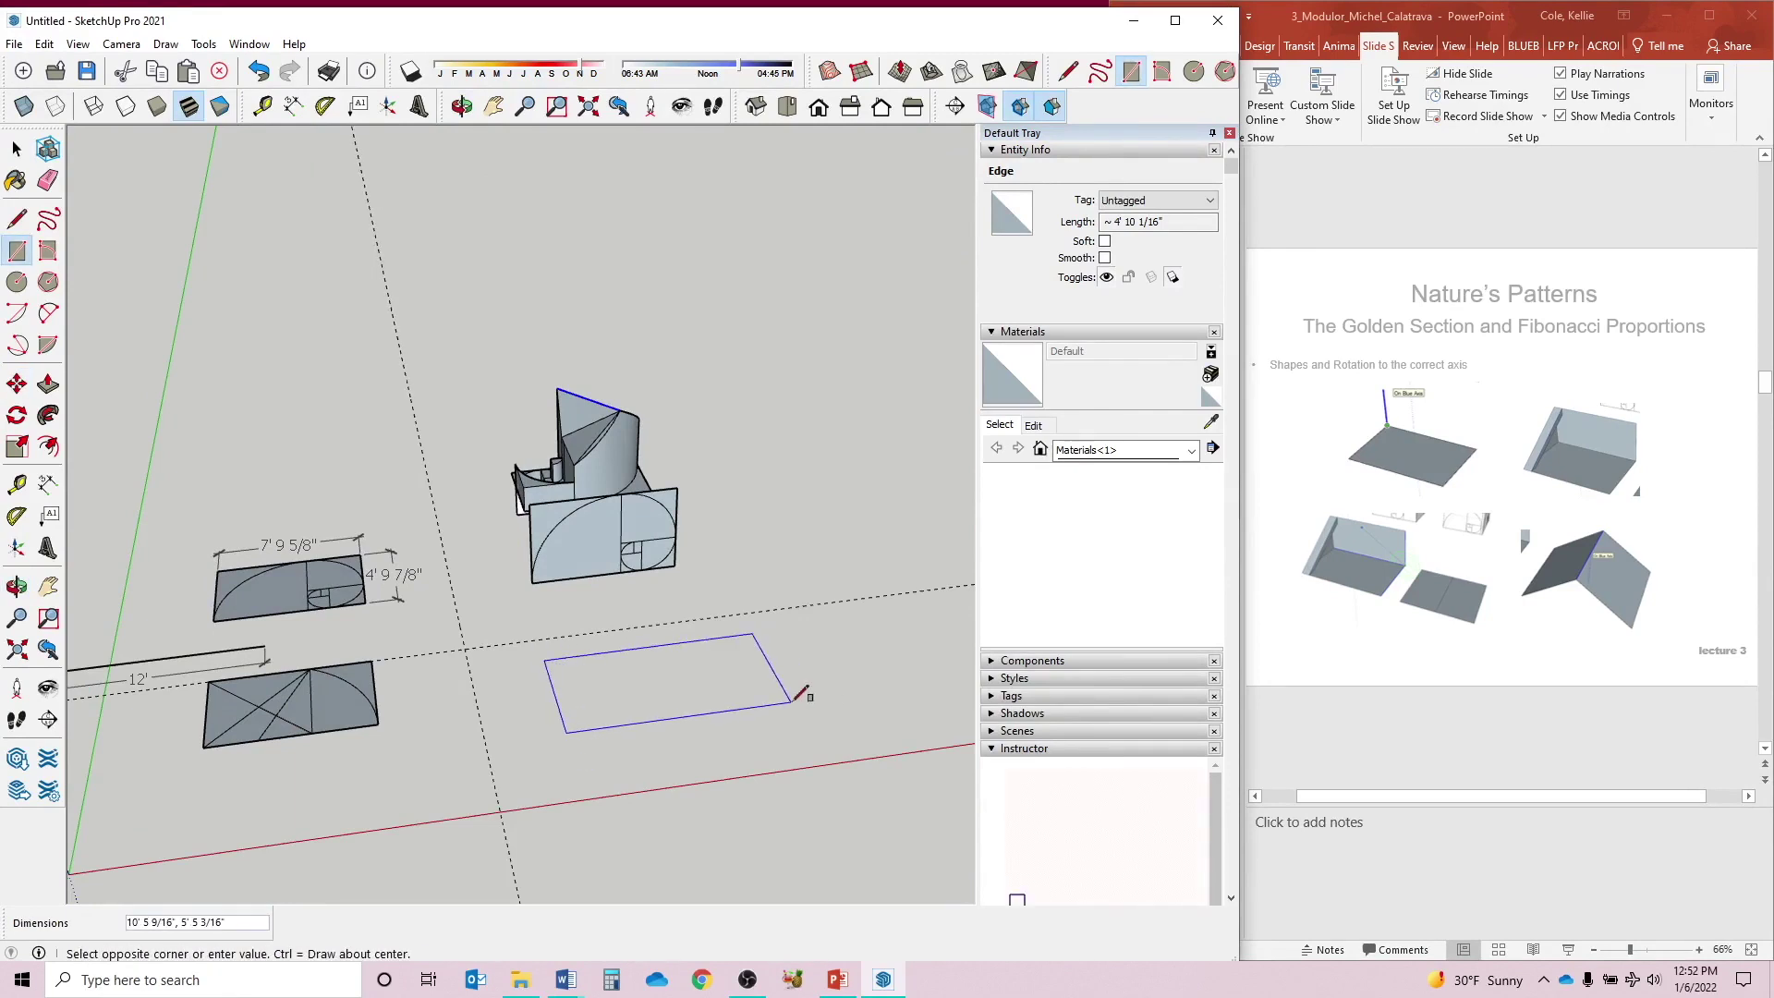
left_click(793, 700)
key("l")
left_click(771, 666)
left_click(556, 691)
- Raise the rectangle's centre line about 3' 1" along the blue axis to fold it into a gable roof
key("space")
left_click(576, 689)
key("m")
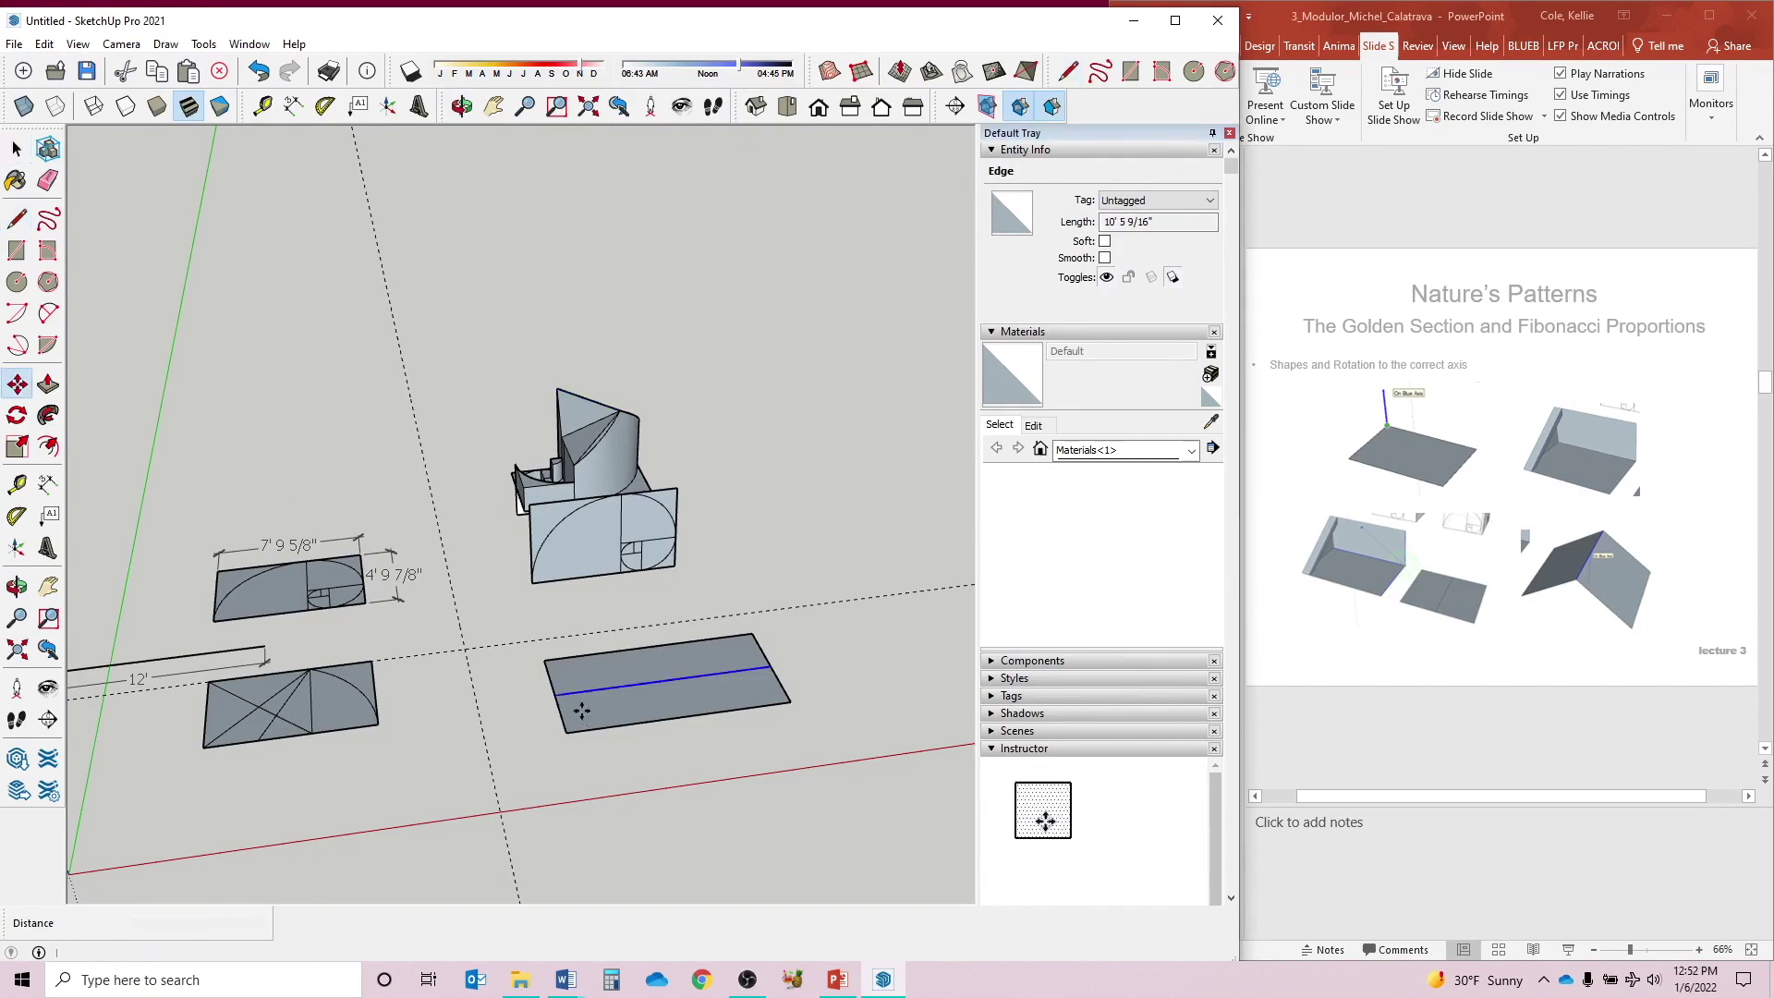
left_click(580, 711)
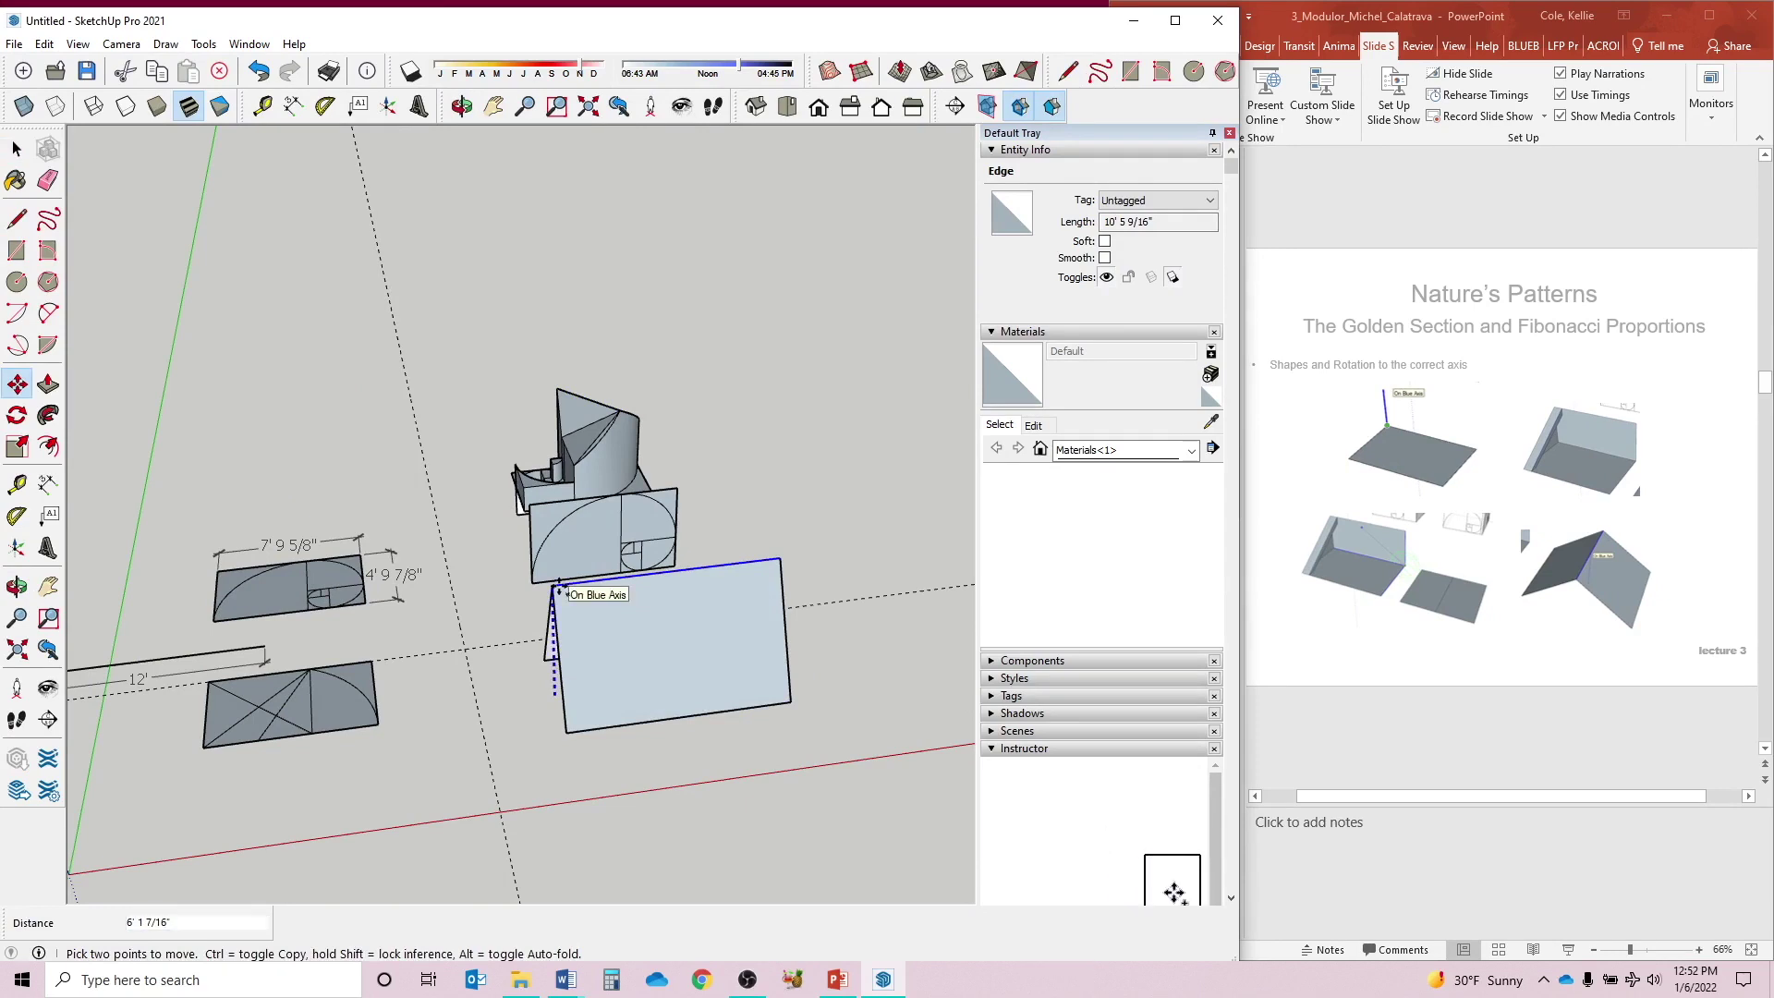
key("Escape")
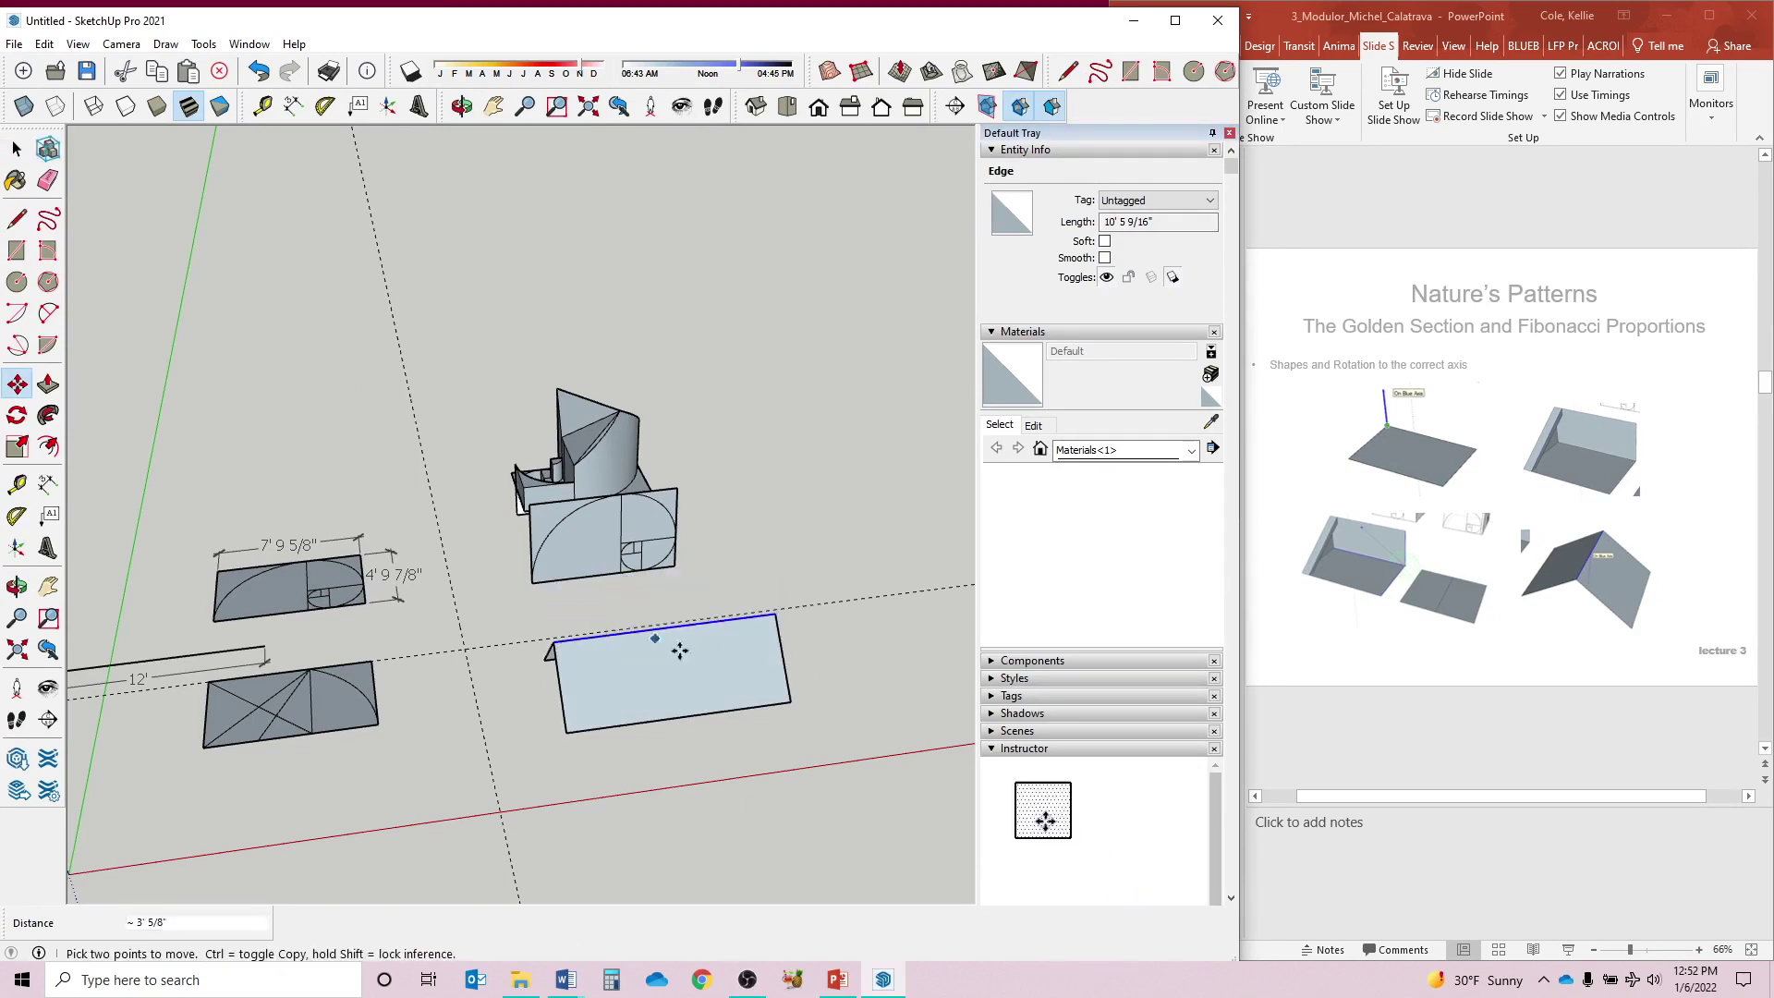
mouse_move(689, 681)
middle_mouse_down()
mouse_move(594, 689)
mouse_move(786, 659)
mouse_move(801, 631)
middle_mouse_up()
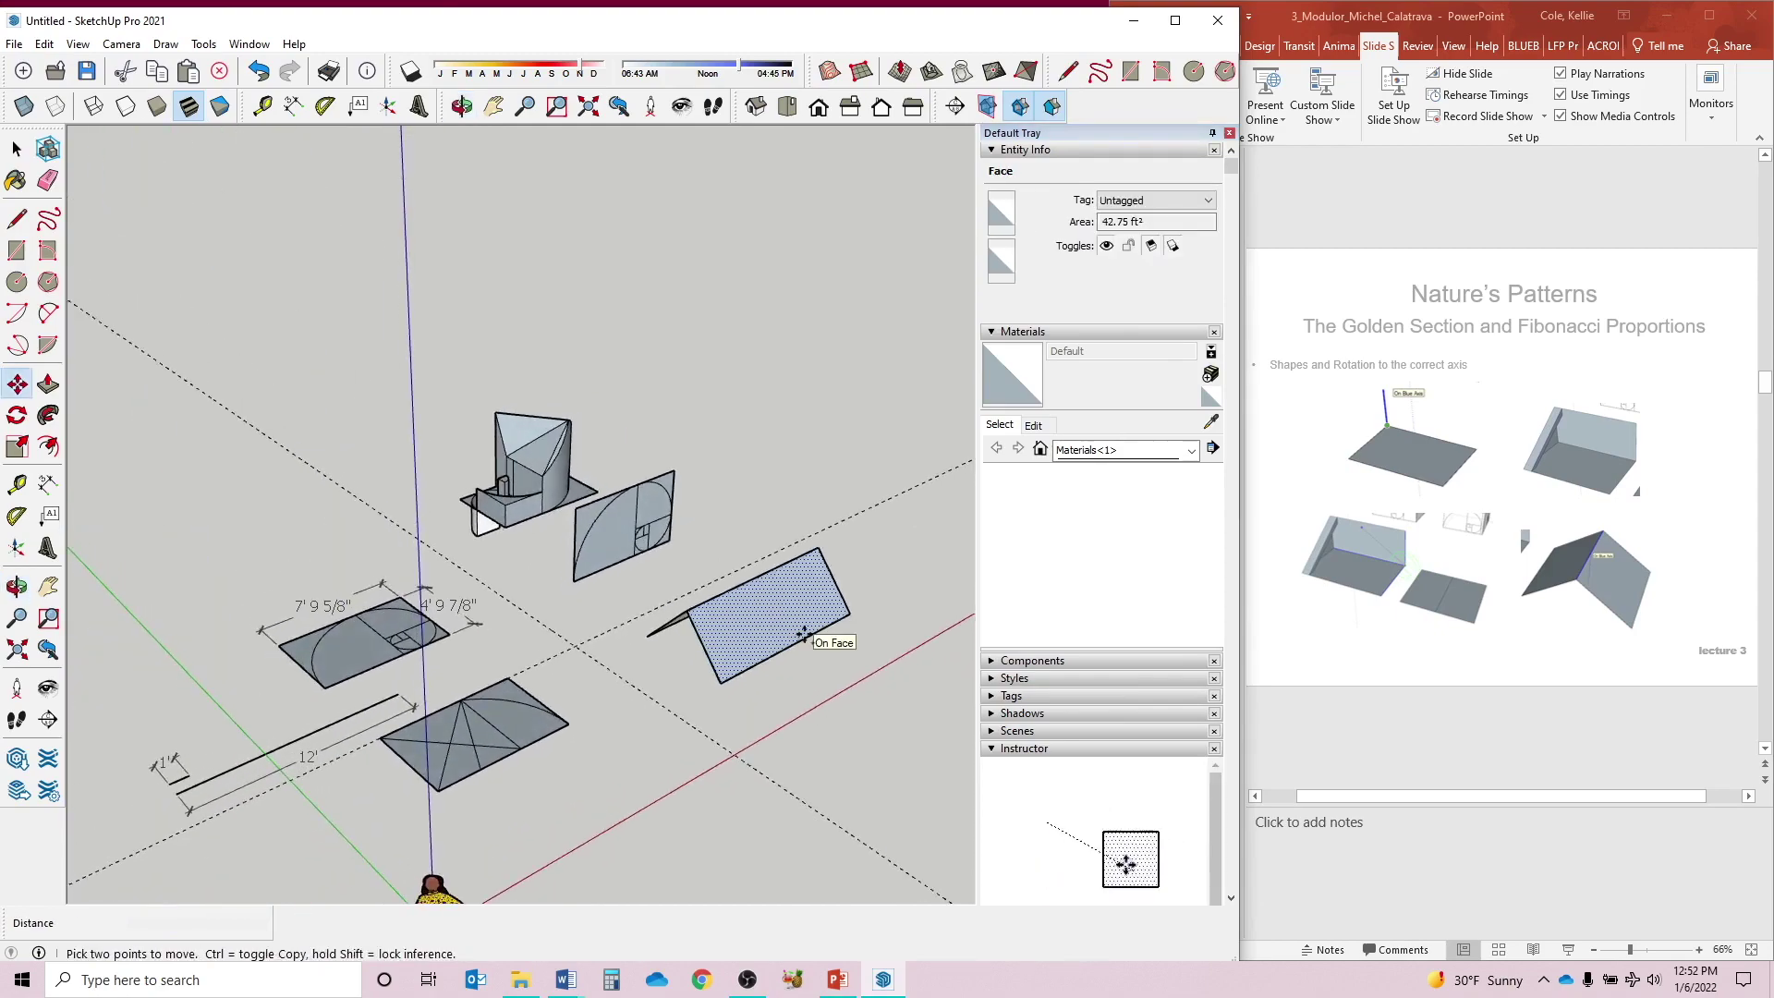
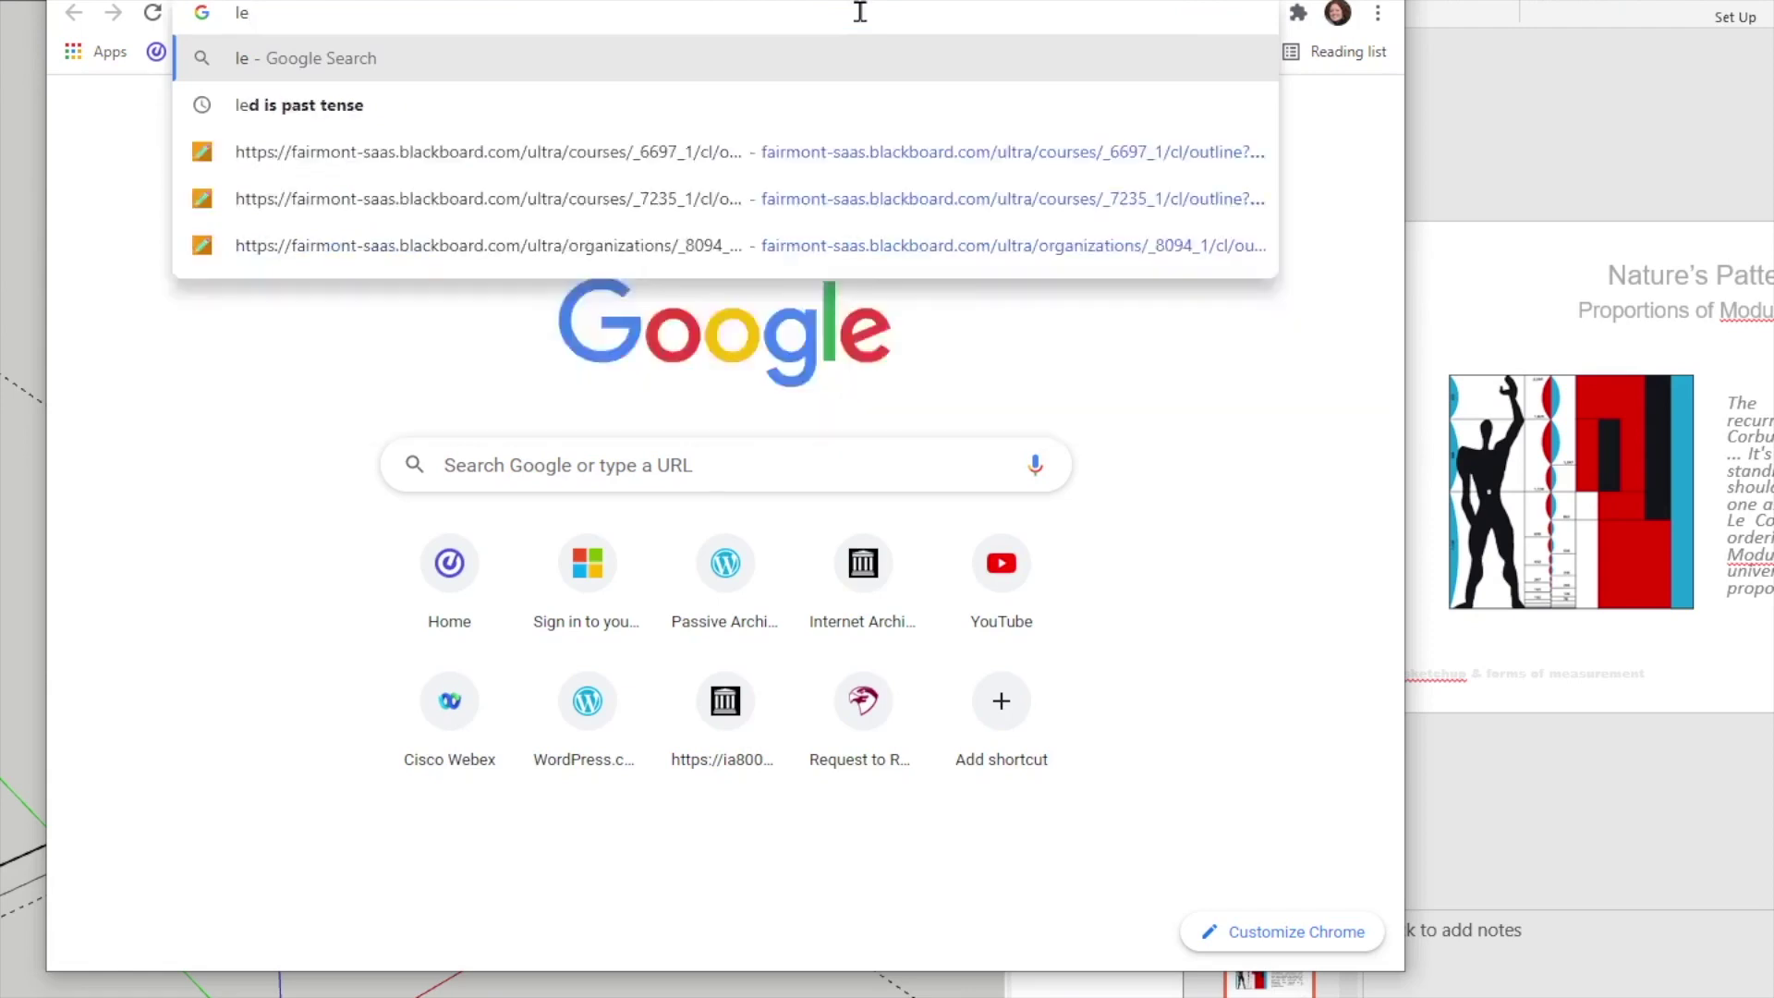
- Search Google Images for "lecorbusier modulor man" and open the ICON Magazine image of the row of figures
type("lor man")
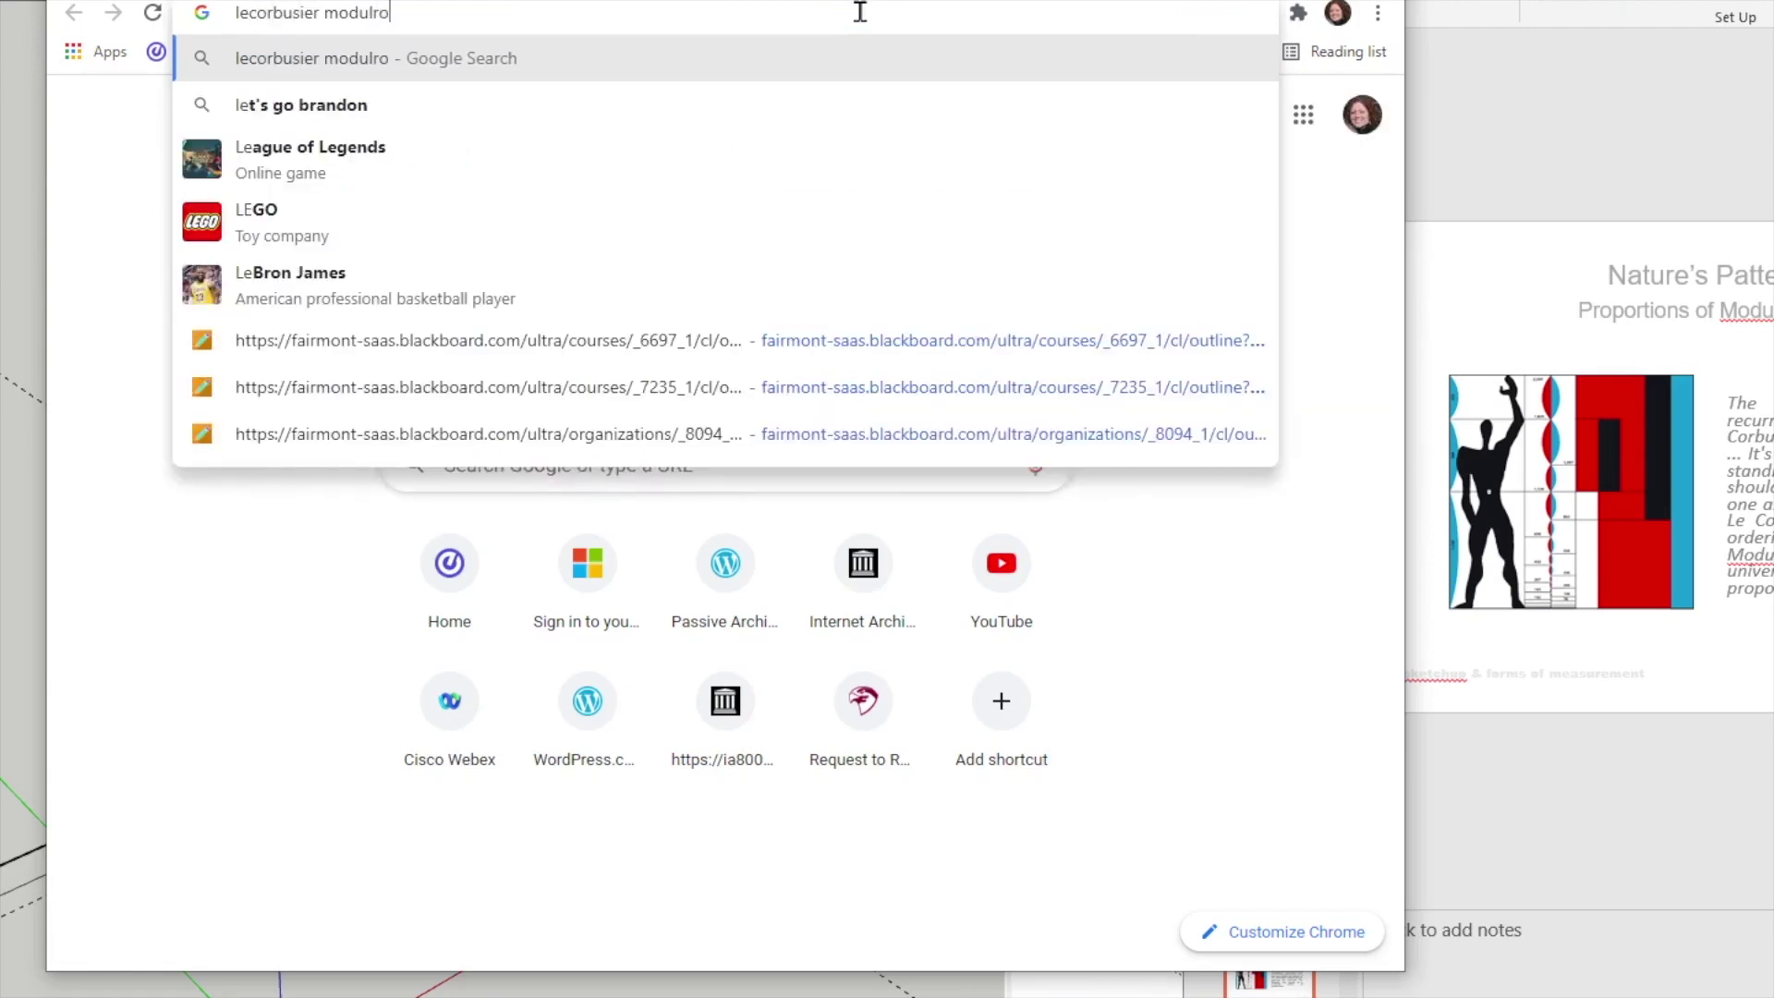
key("Return")
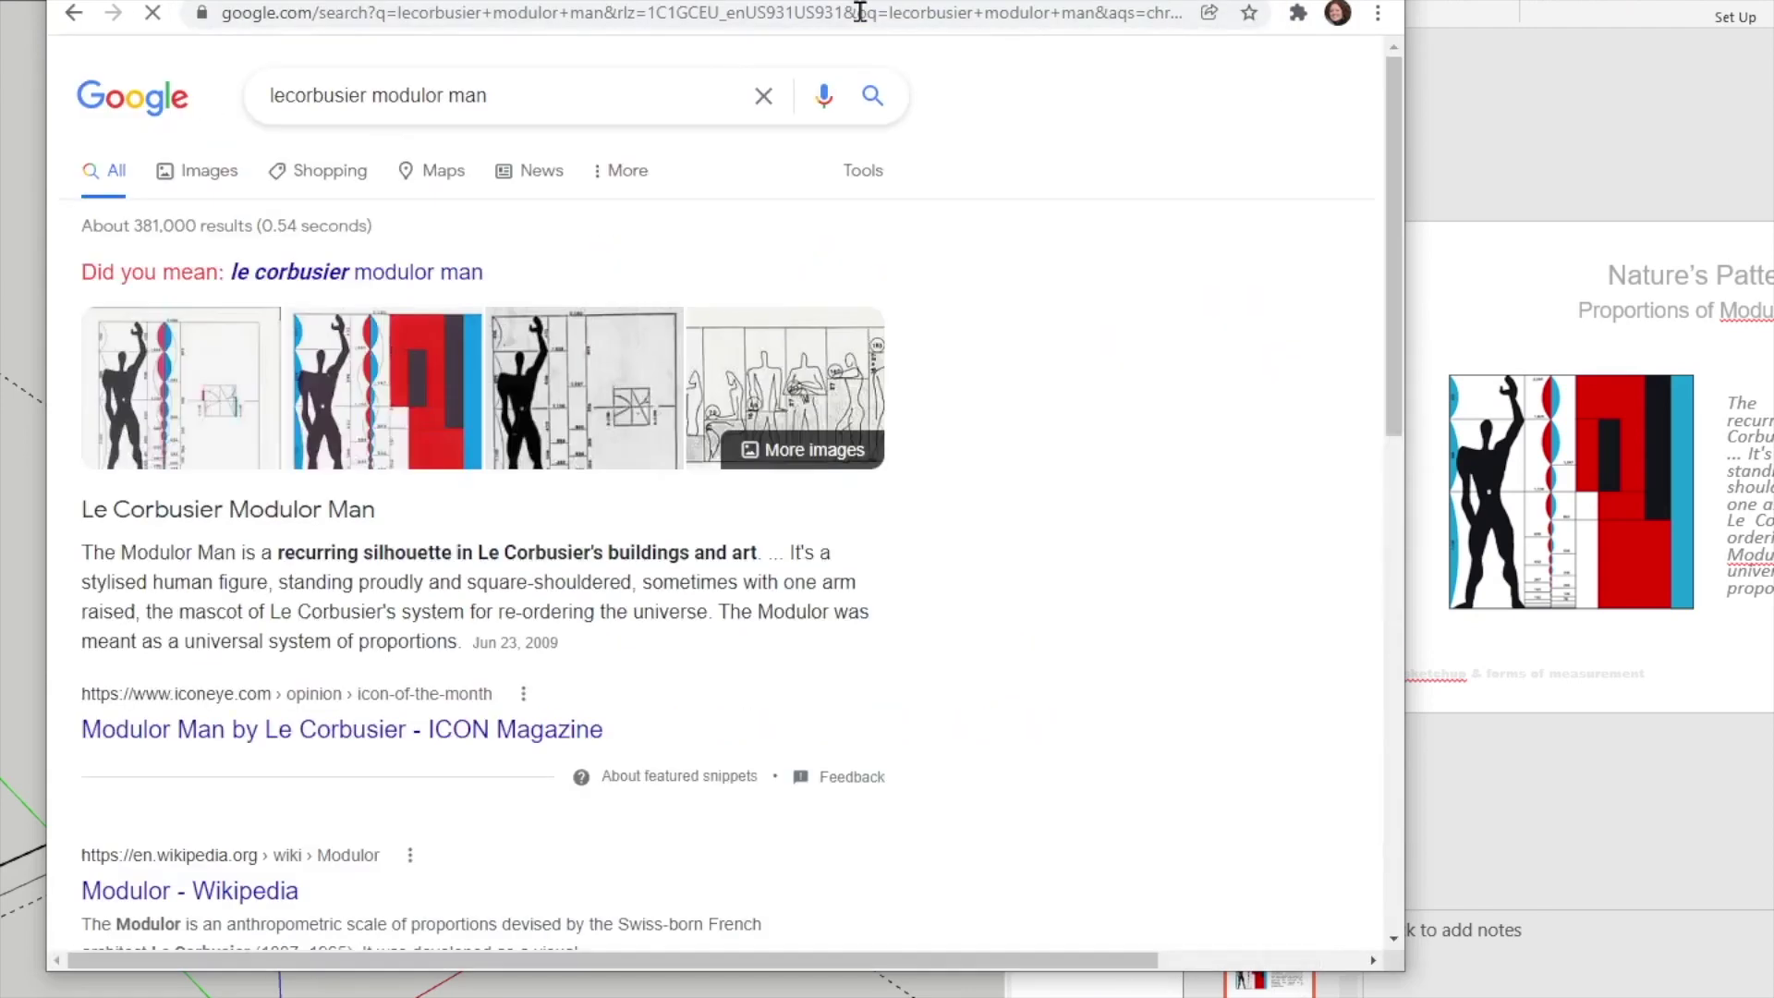
left_click(207, 180)
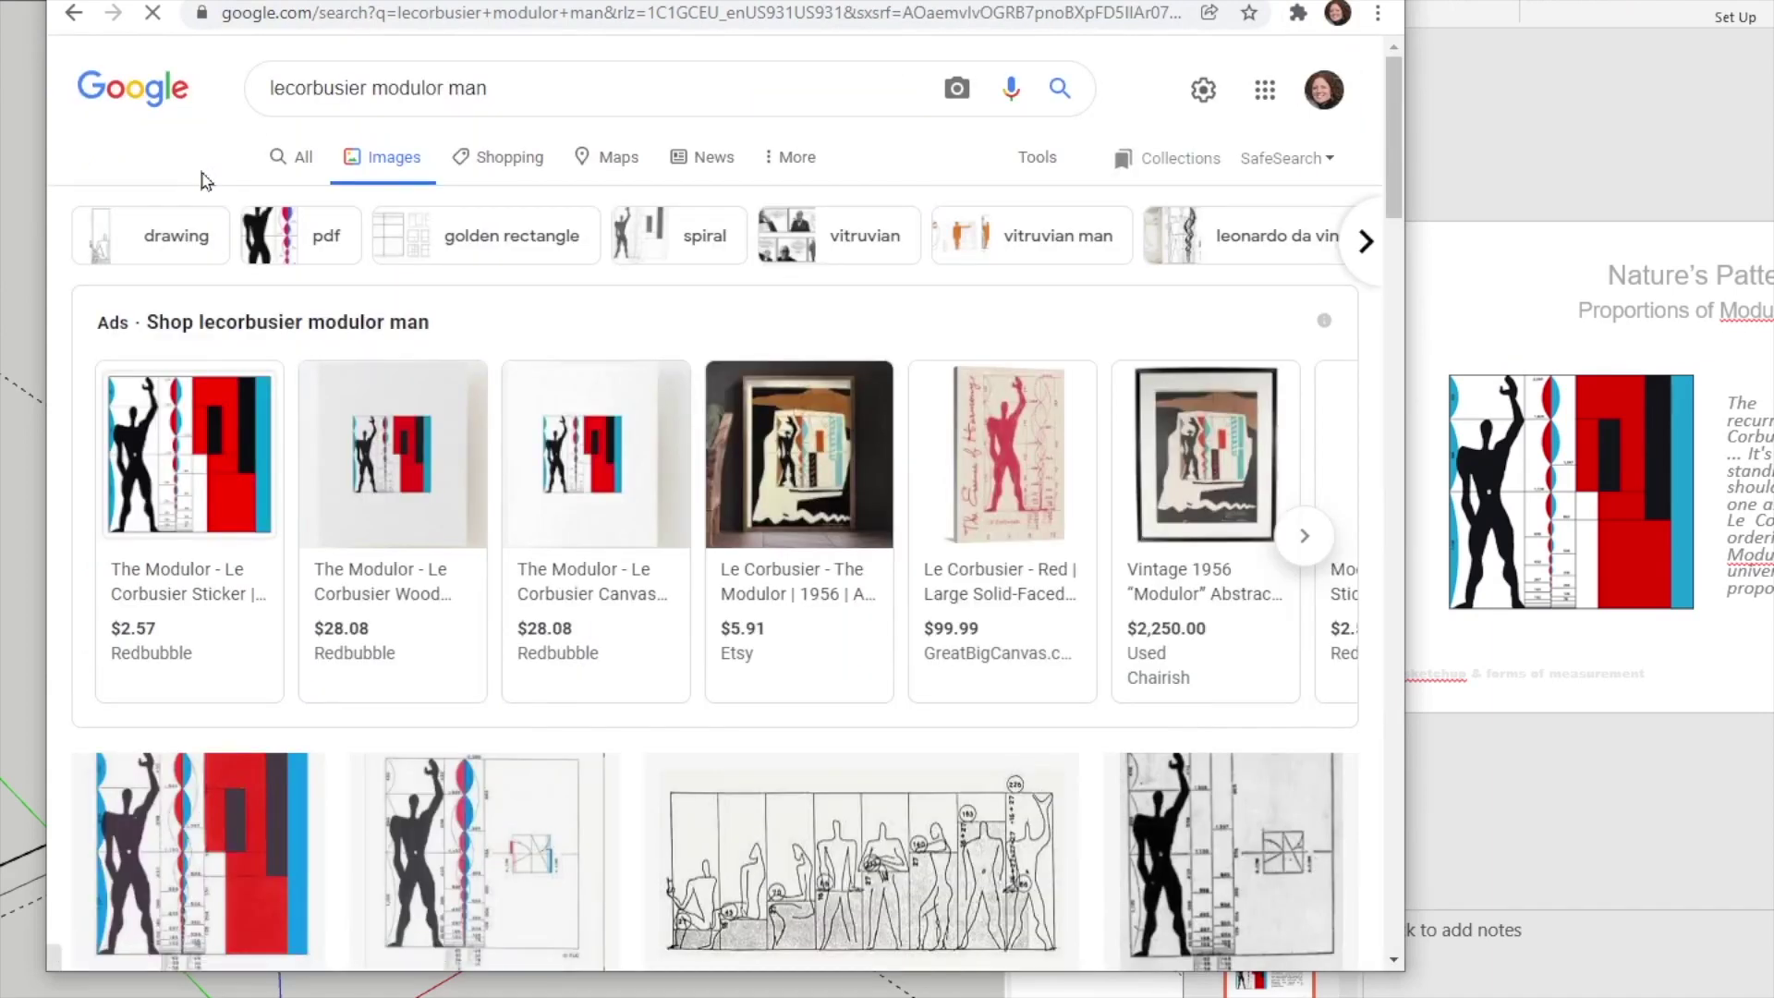
scroll(461, 554, "down", 1)
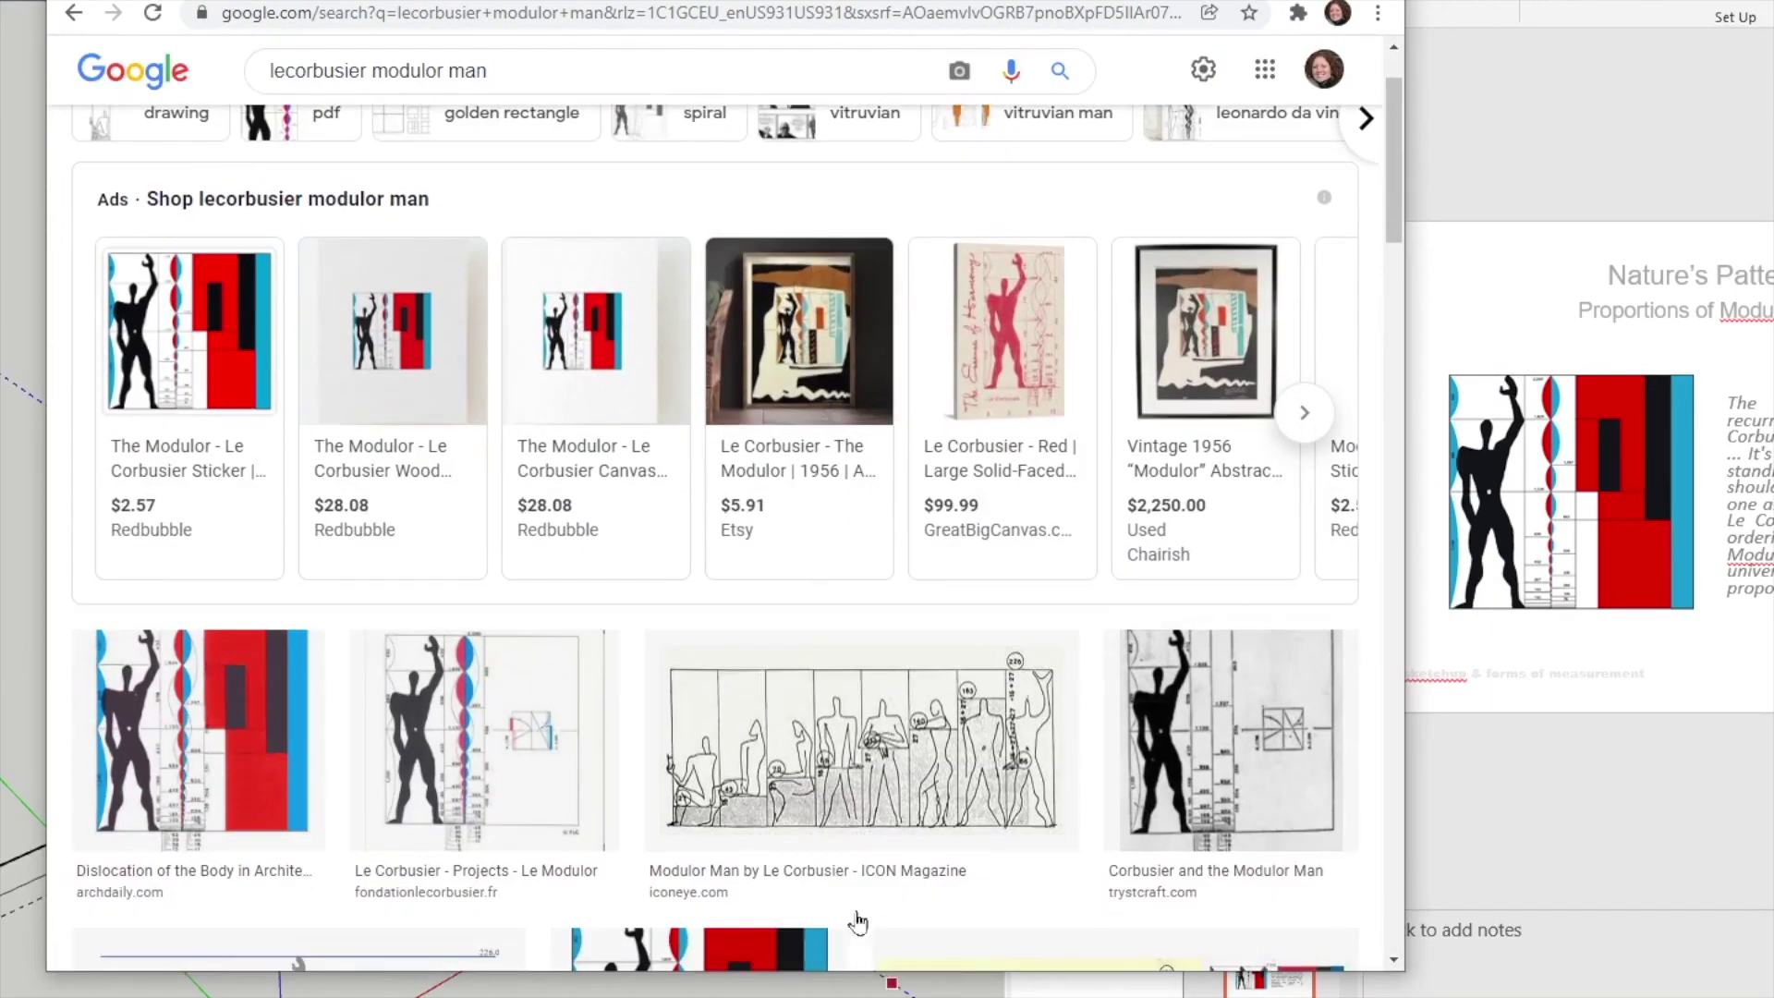
left_click(892, 803)
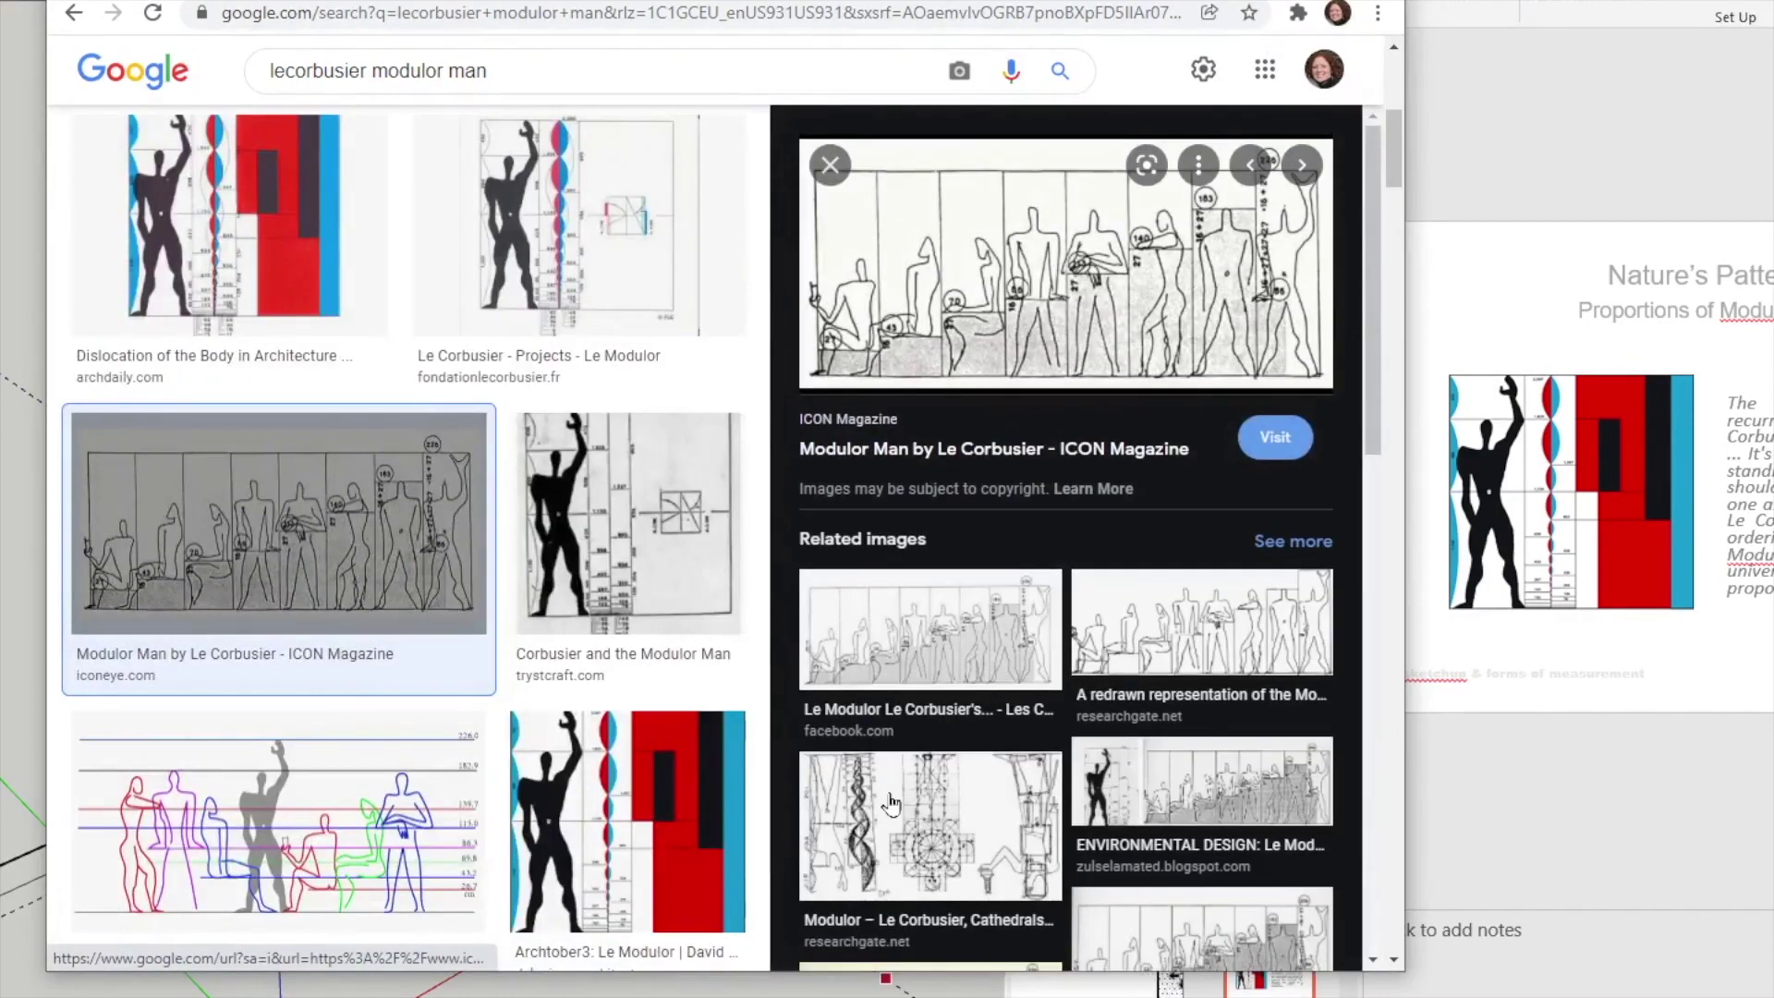
- Save the row-of-figures image to the Desktop as the JPEG modulor-man-le-corbusier
right_click(1036, 301)
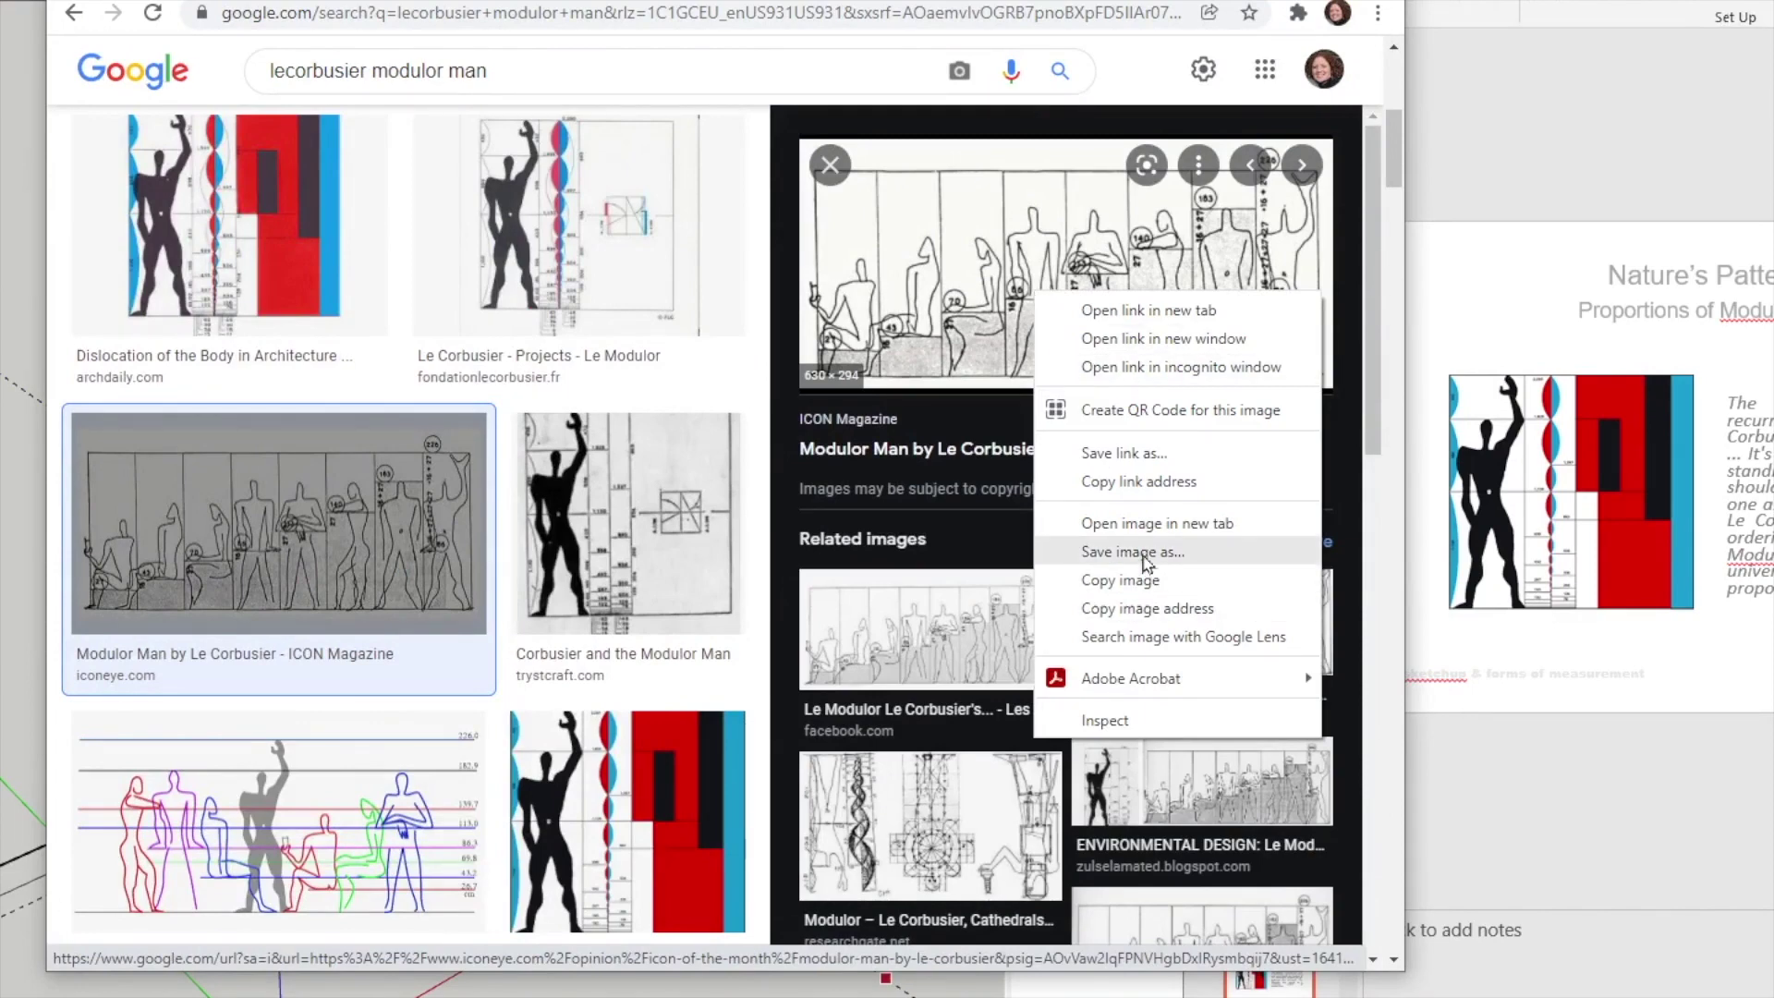
left_click(1145, 553)
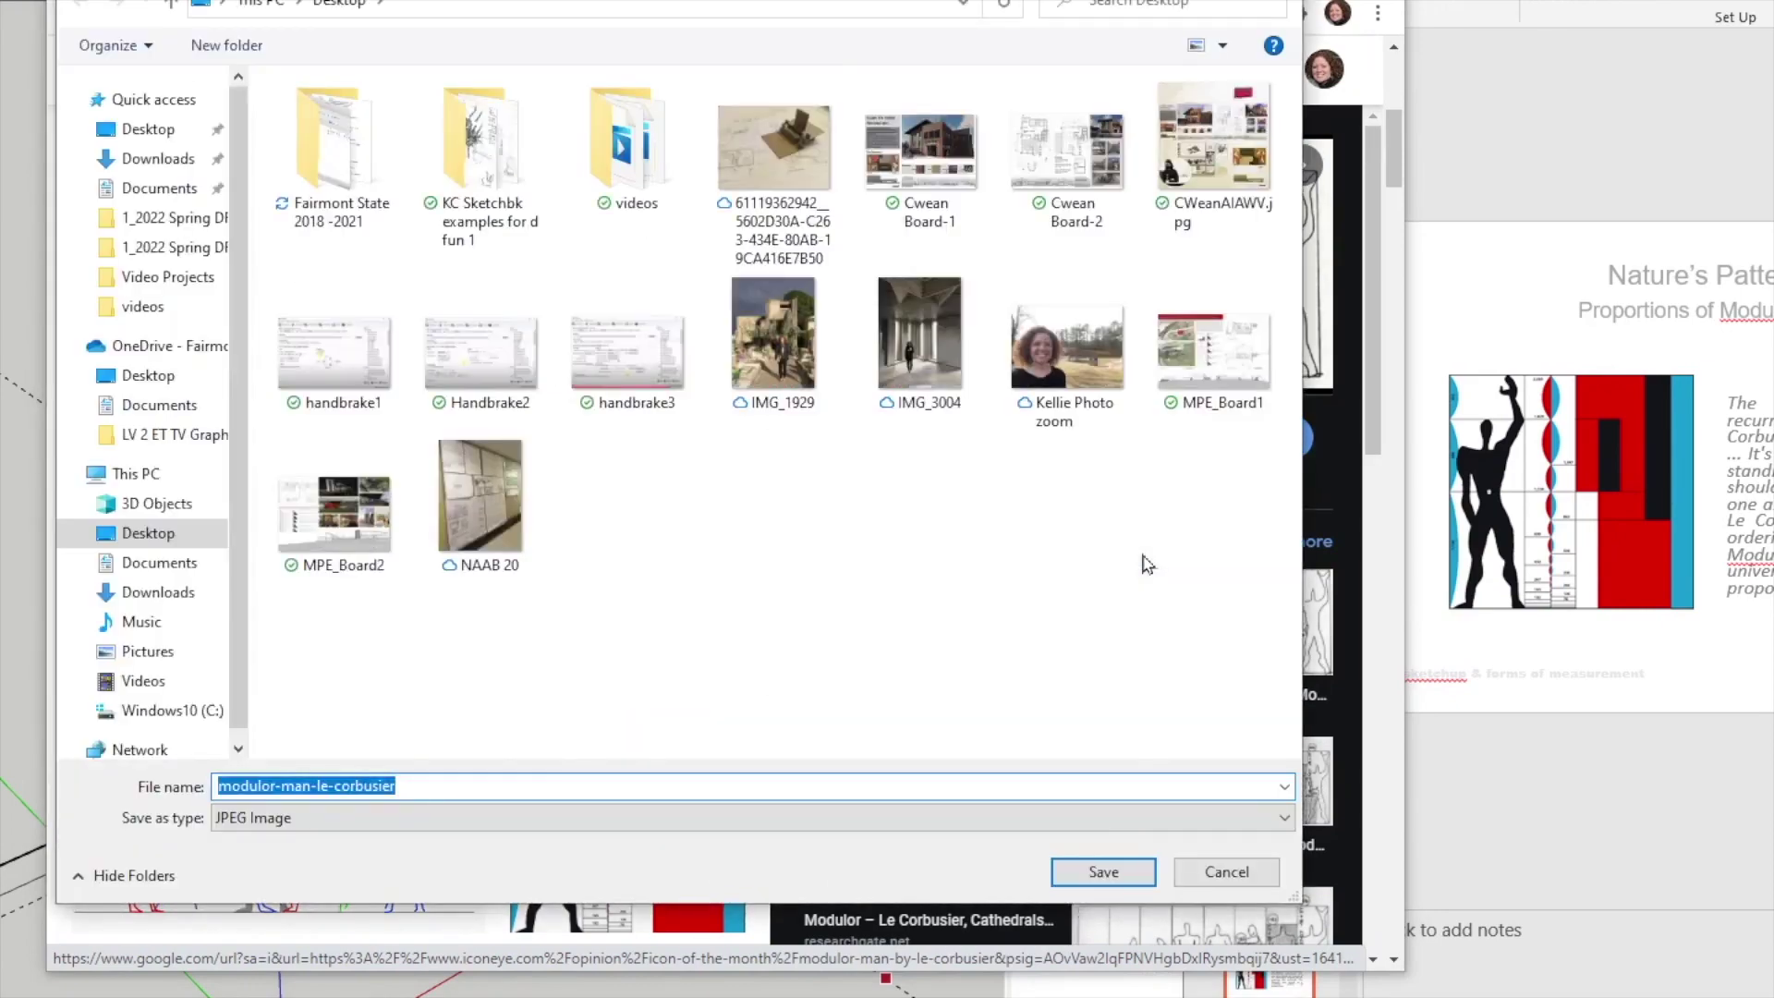
left_click(1138, 871)
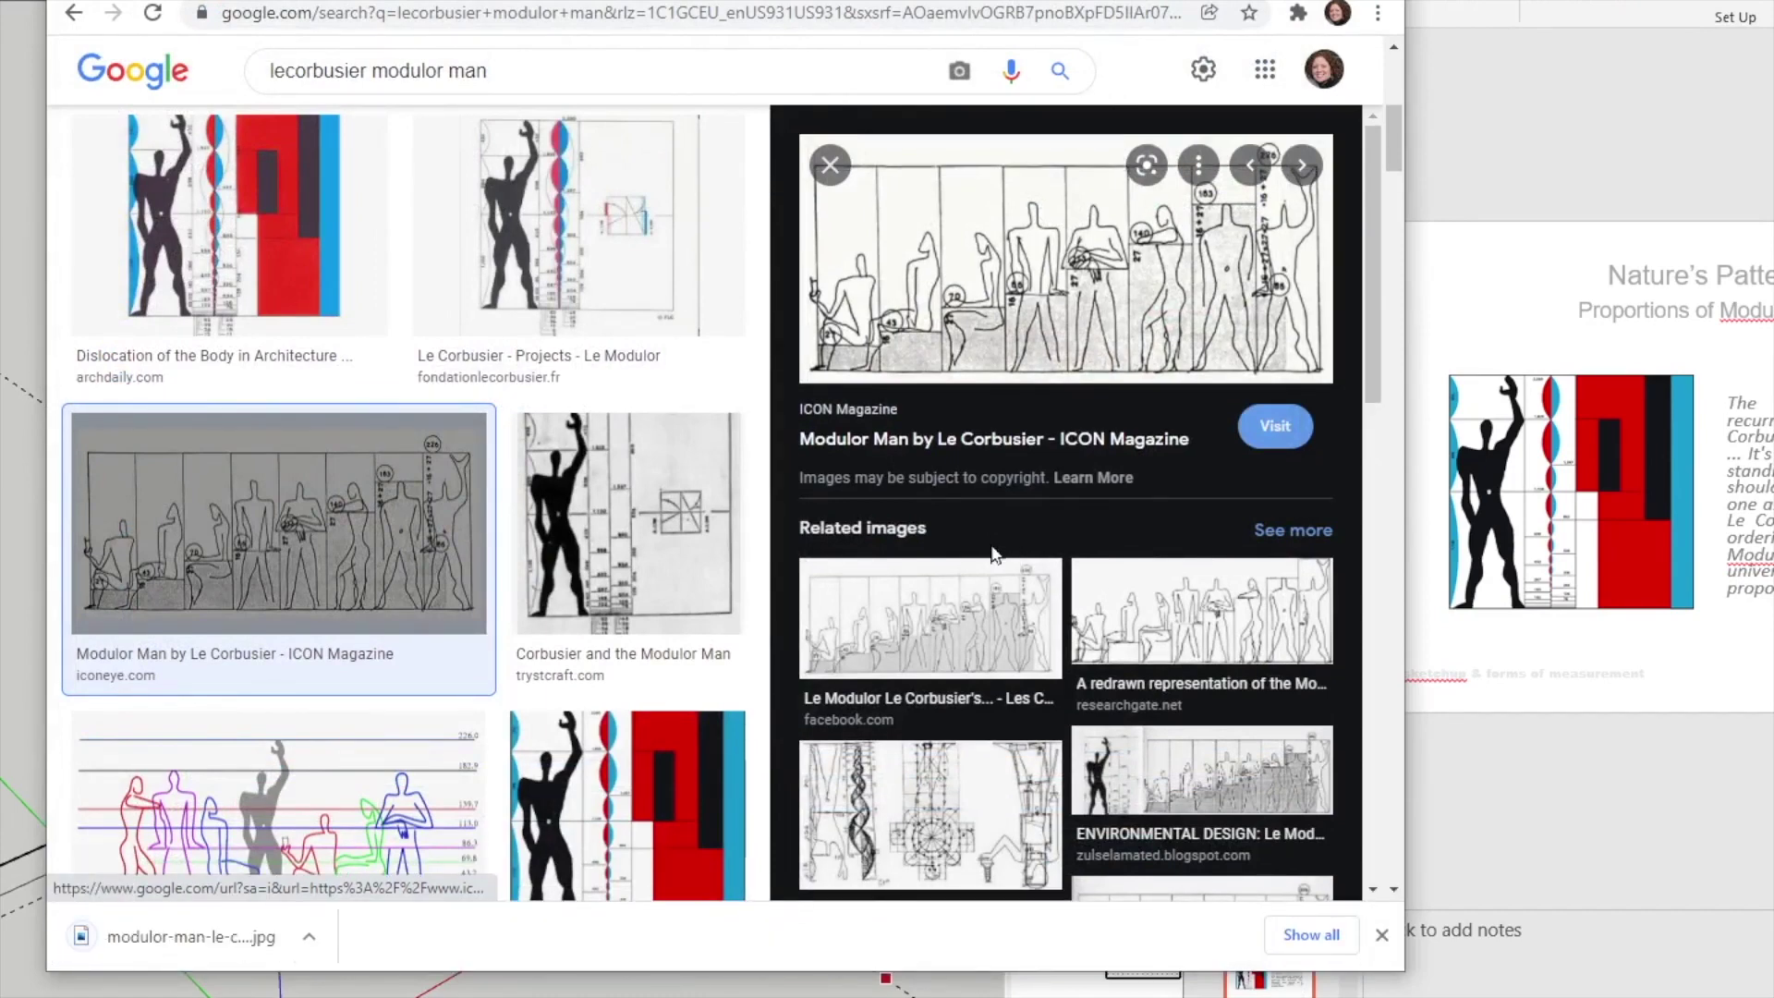
- Switch back to SketchUp and import the modulor-man-le-corbusier image from the Desktop
left_click(1259, 2)
left_click(873, 193)
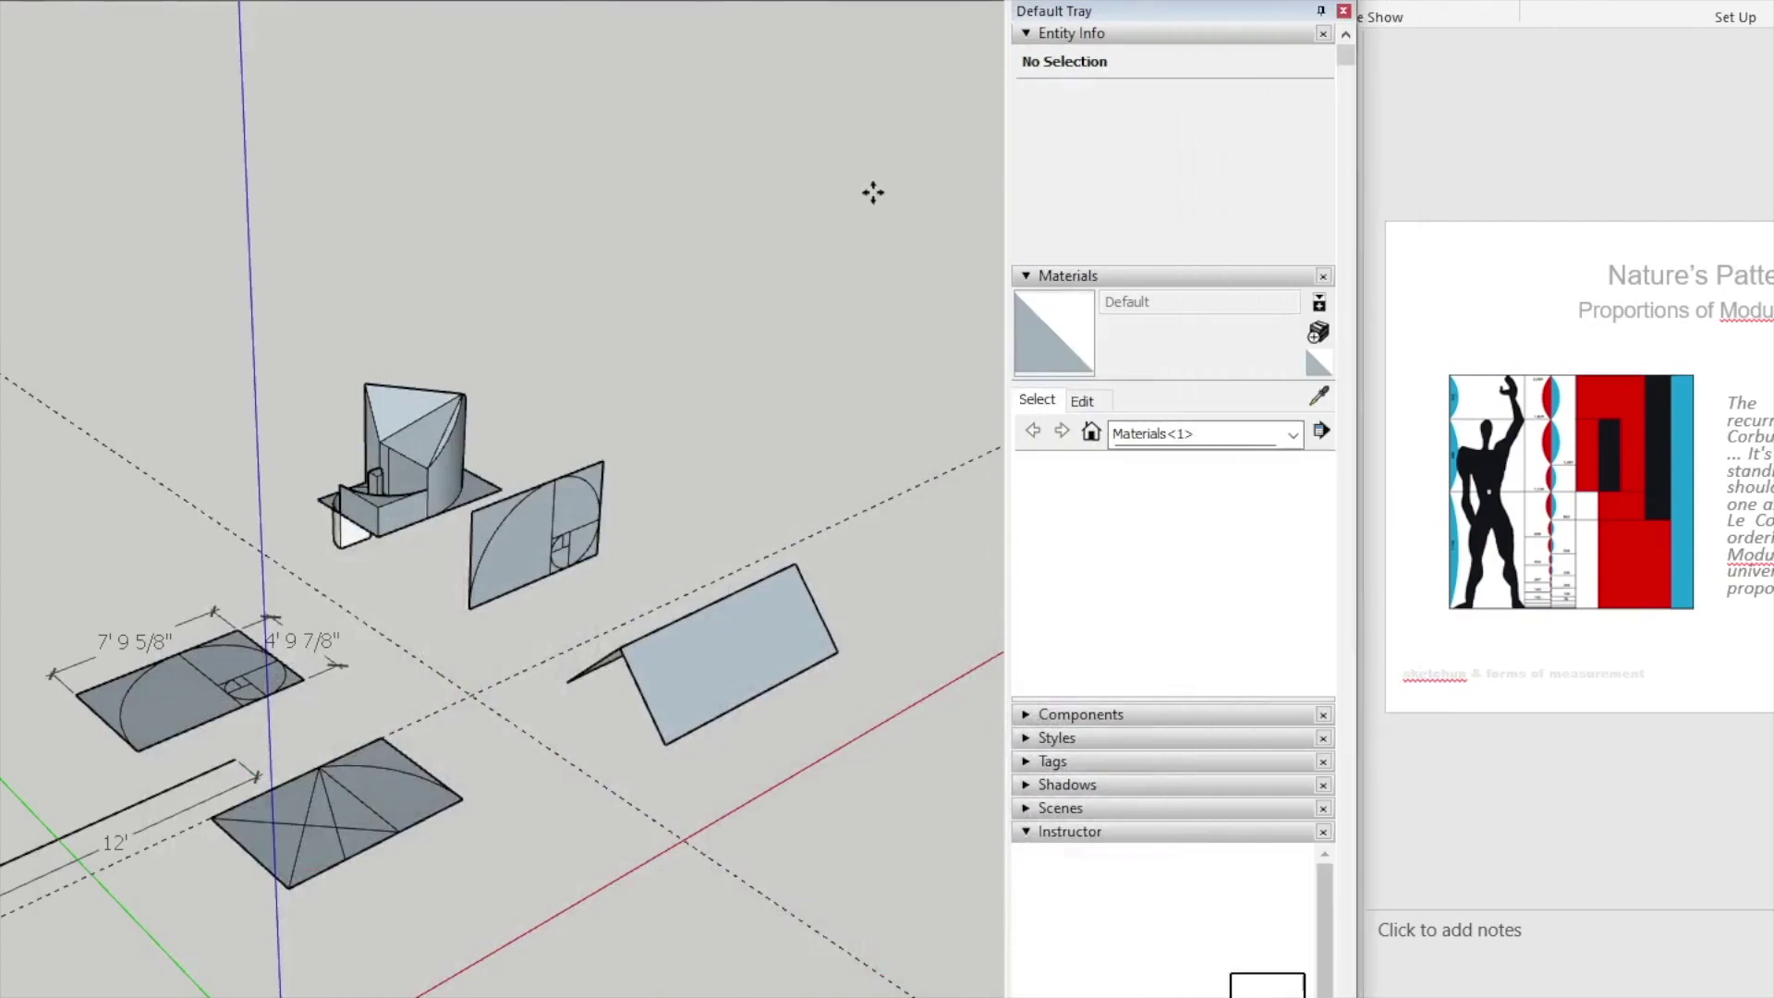
scroll(788, 364, "down", 2)
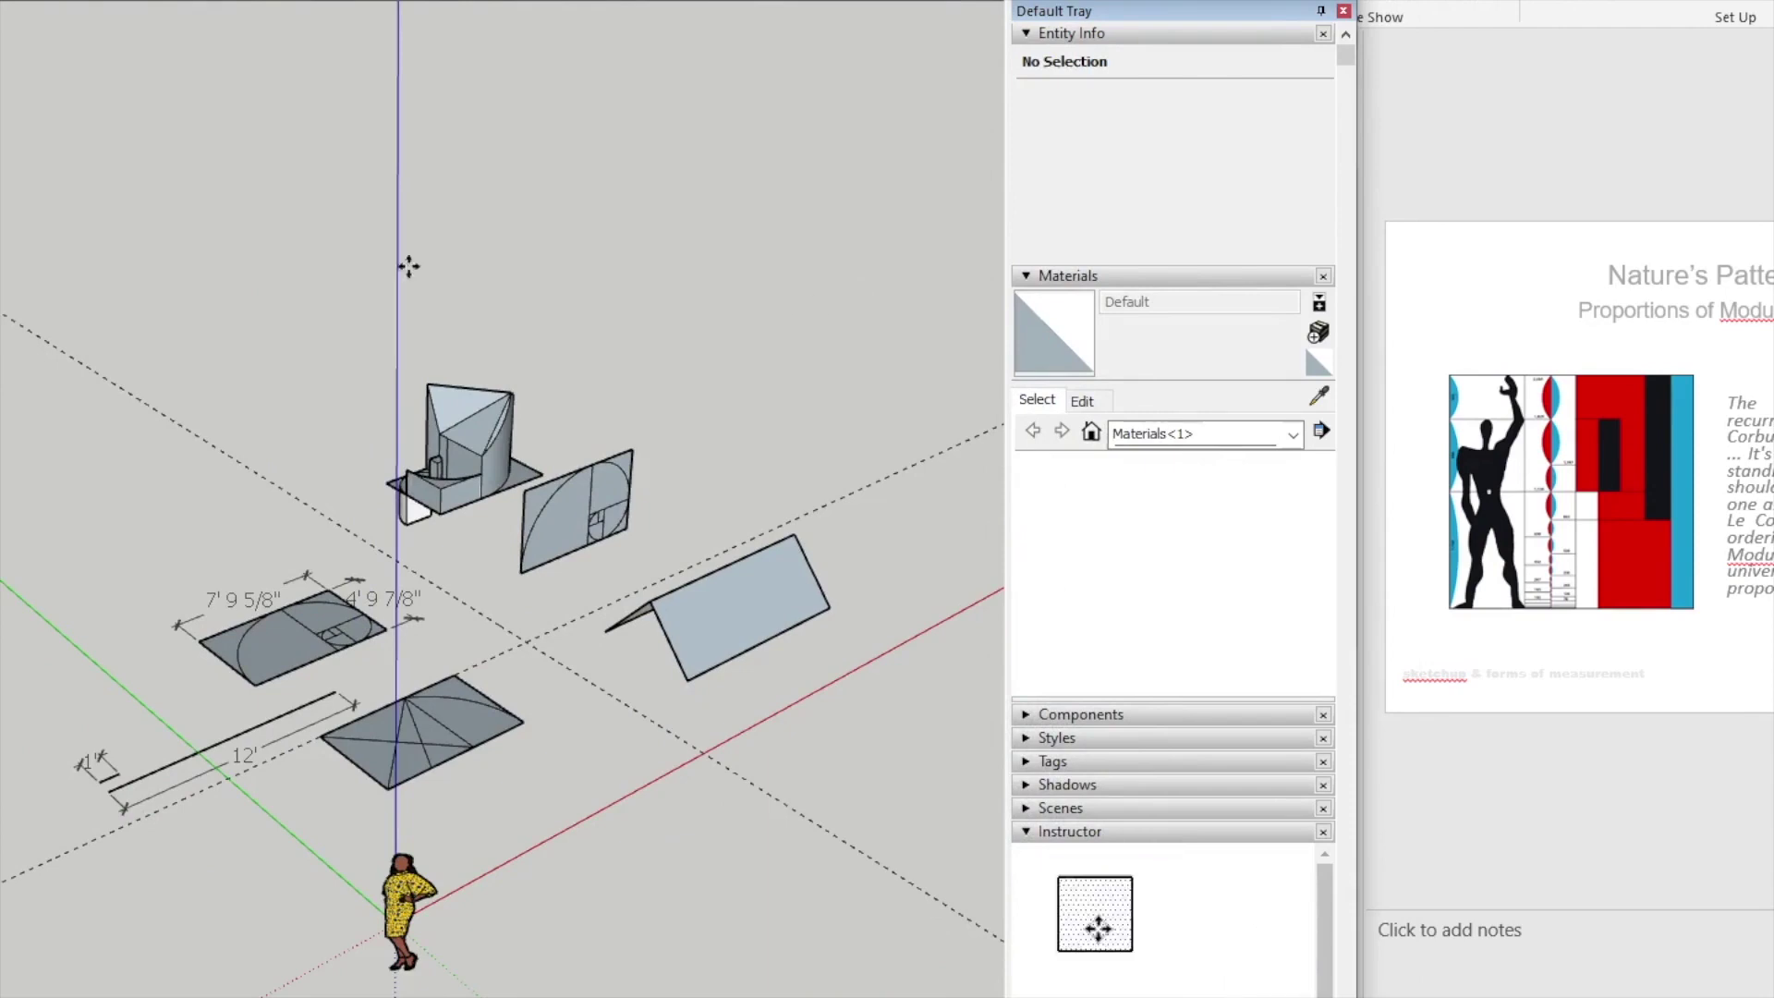
left_click(0, 0)
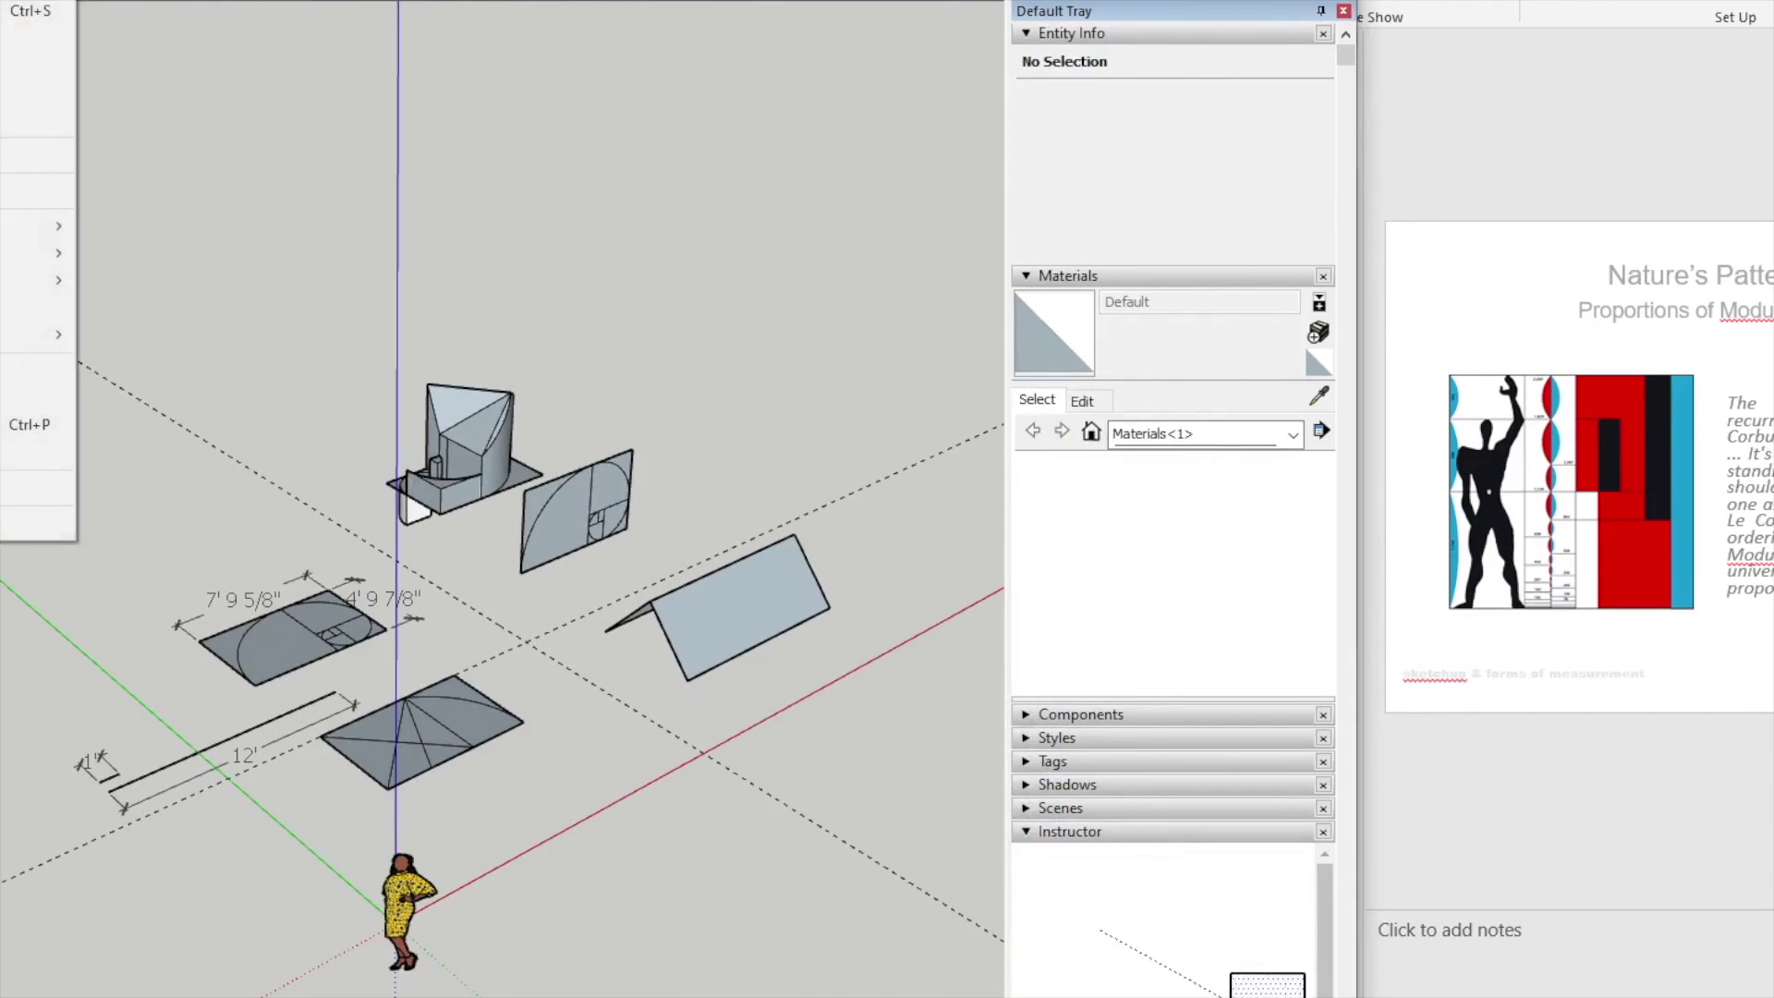
left_click(0, 306)
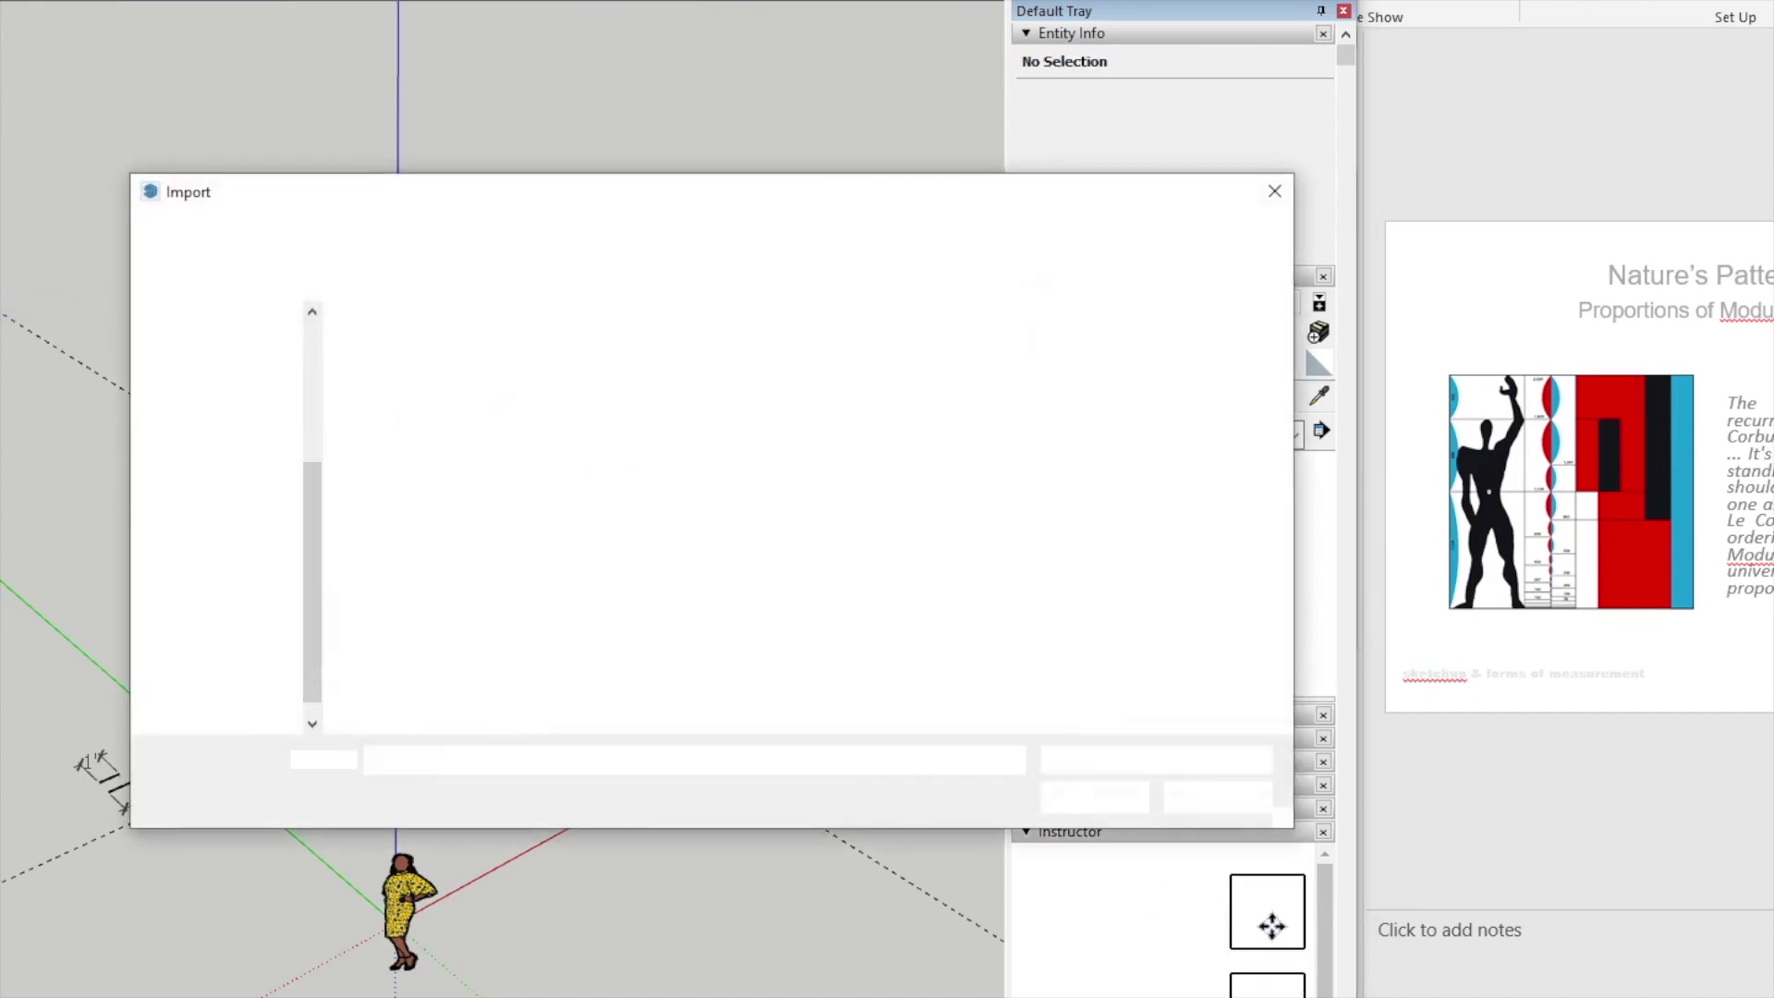
left_click(248, 513)
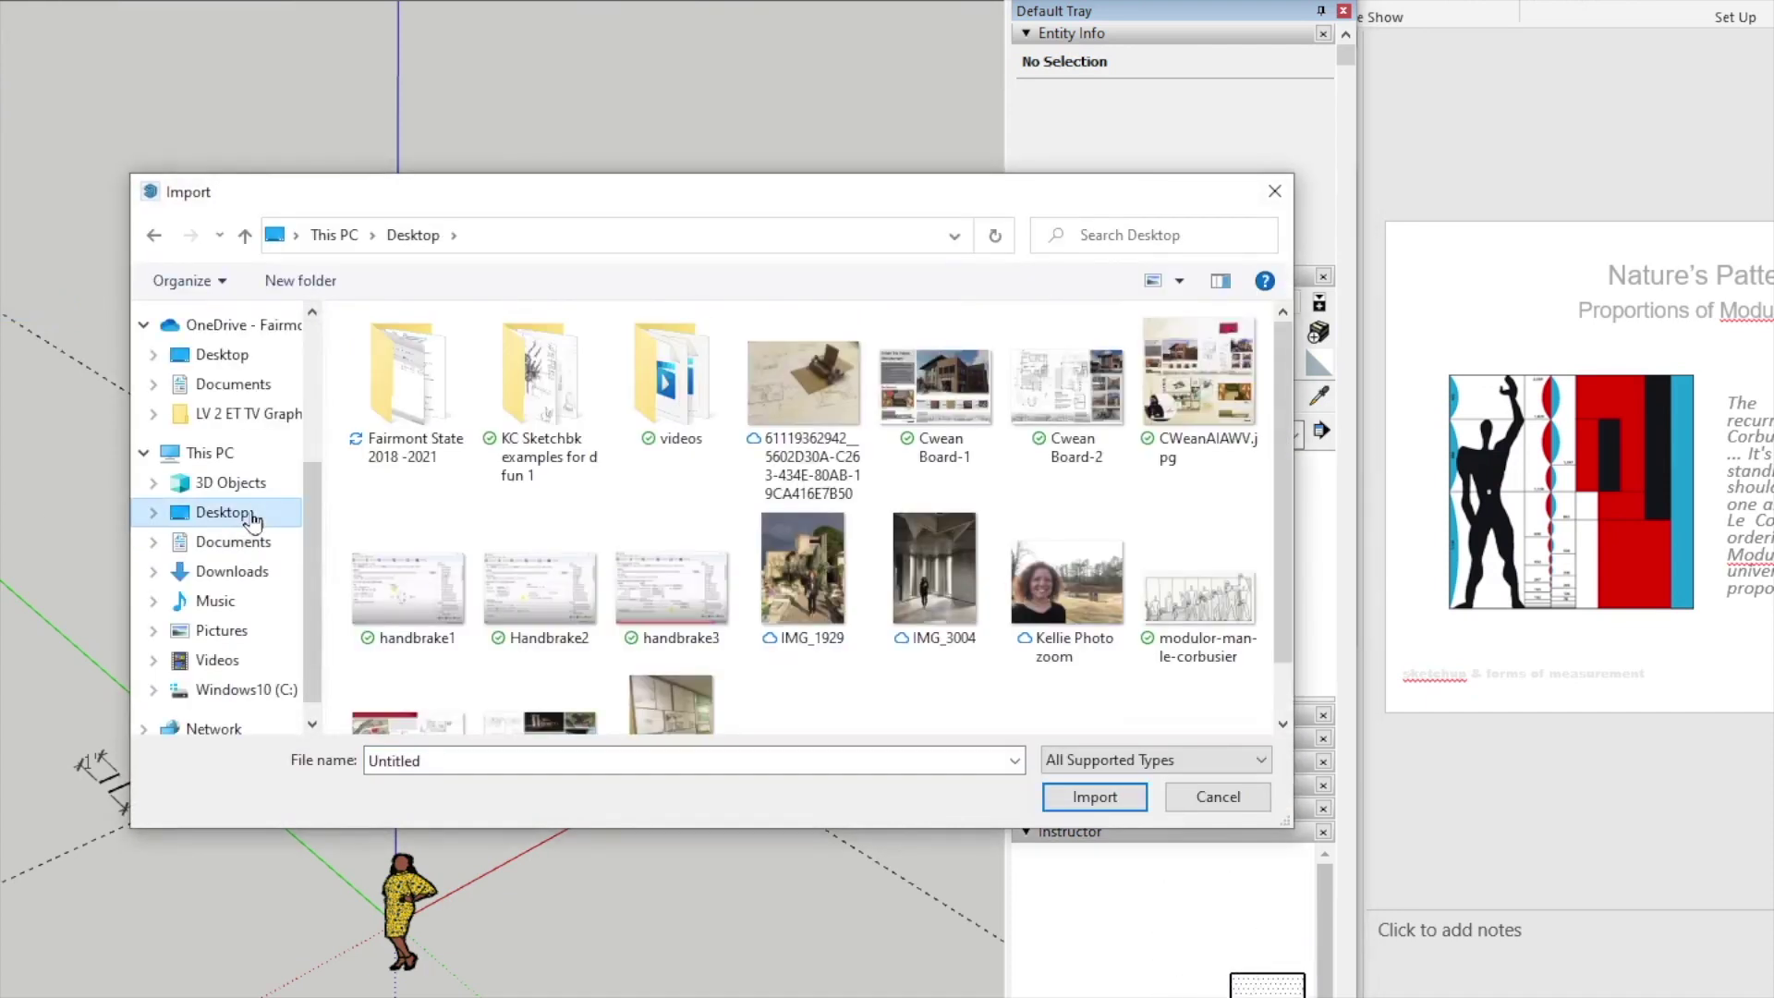
left_click(1229, 637)
left_click(1127, 879)
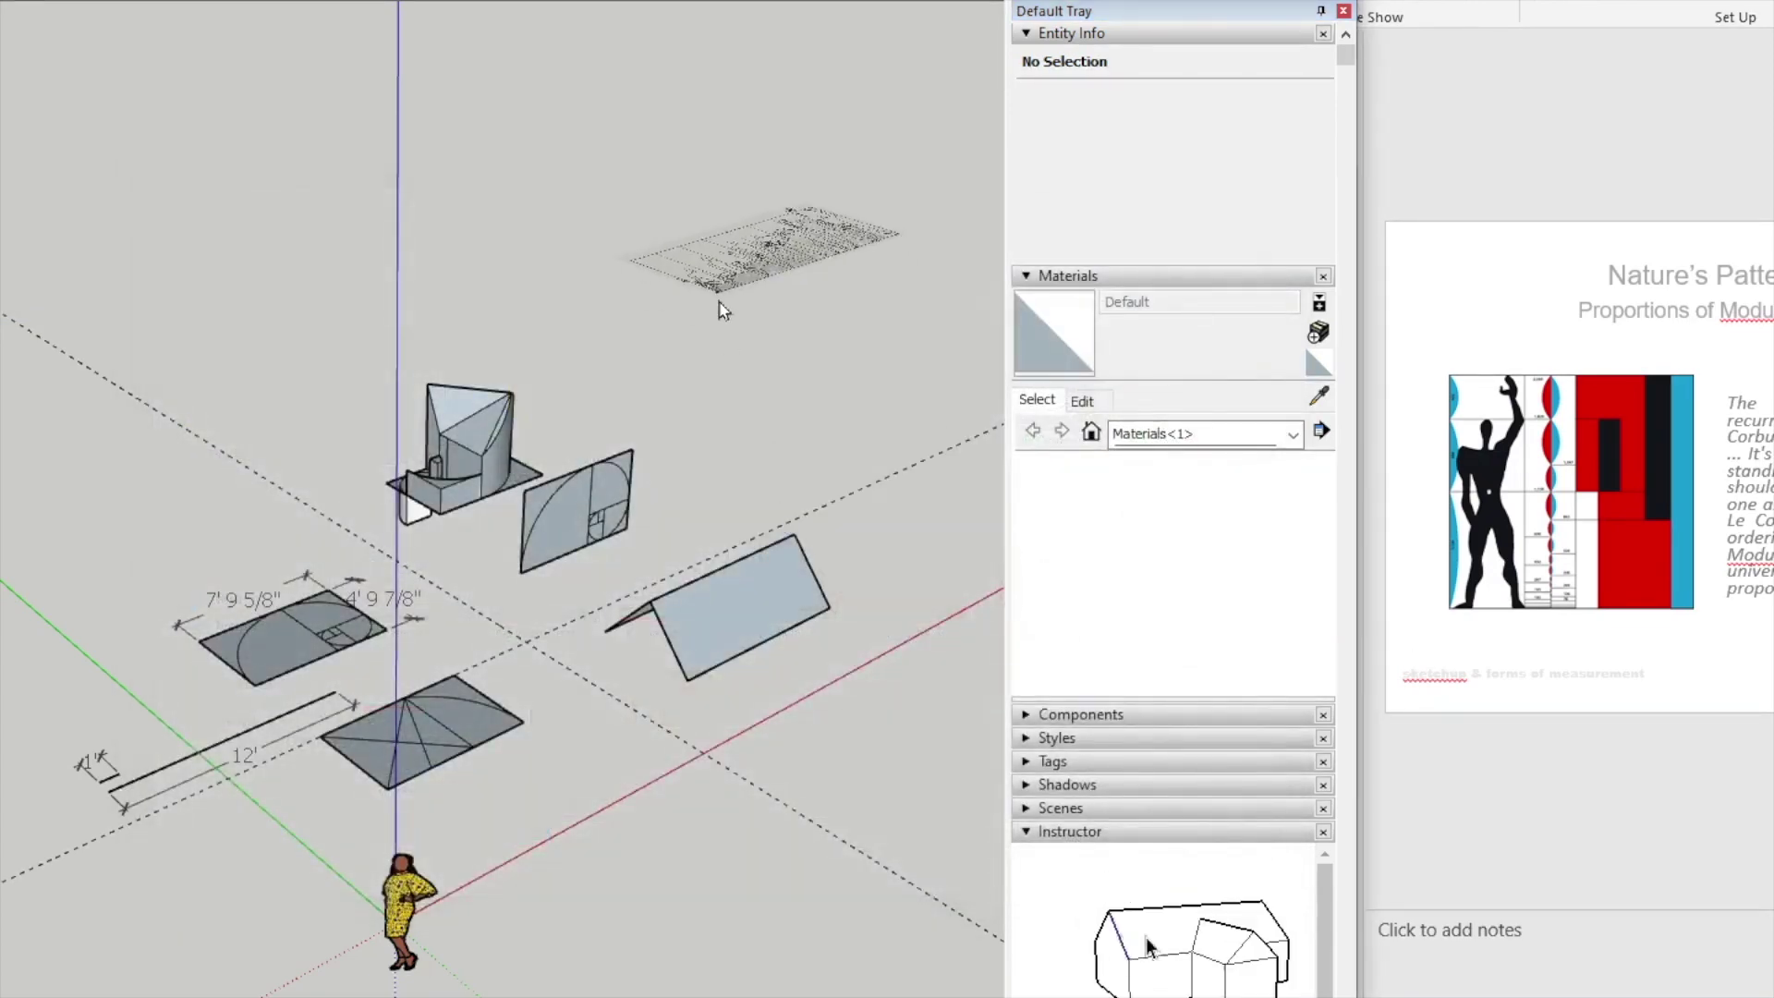
- Place the imported Modulor image flat on the ground behind the models, scaled up much larger than the spiral rectangles
left_click(723, 447)
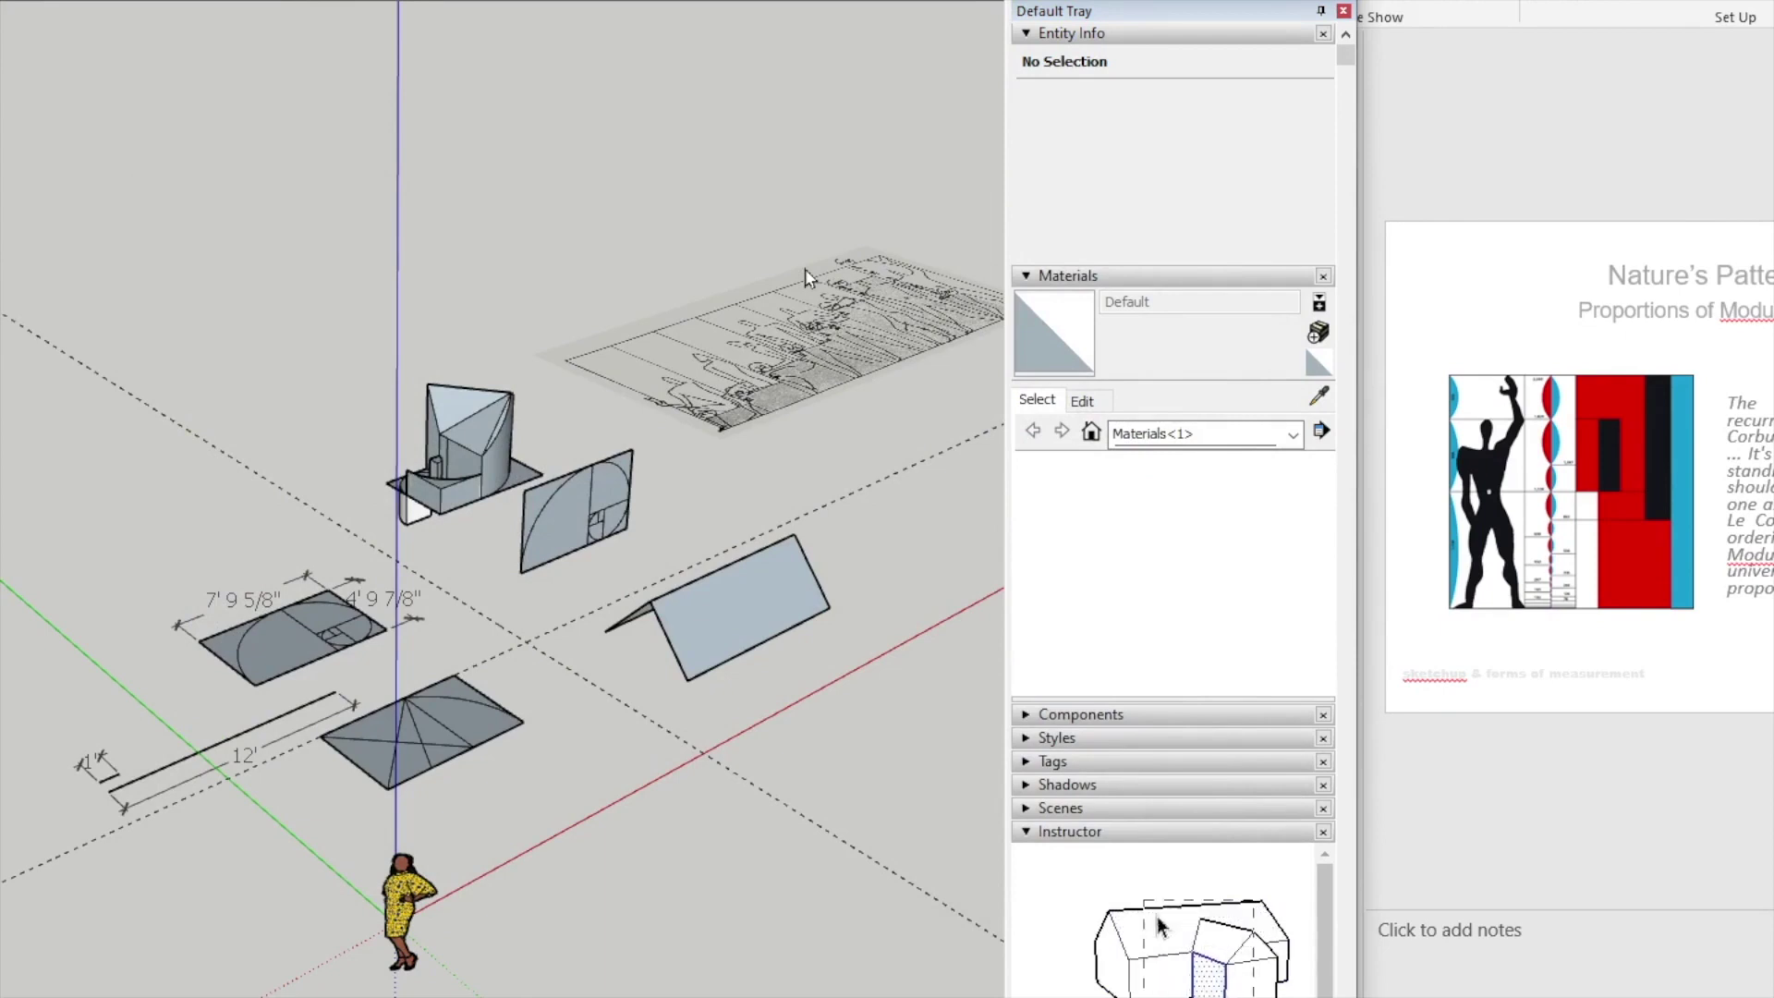
left_click(818, 220)
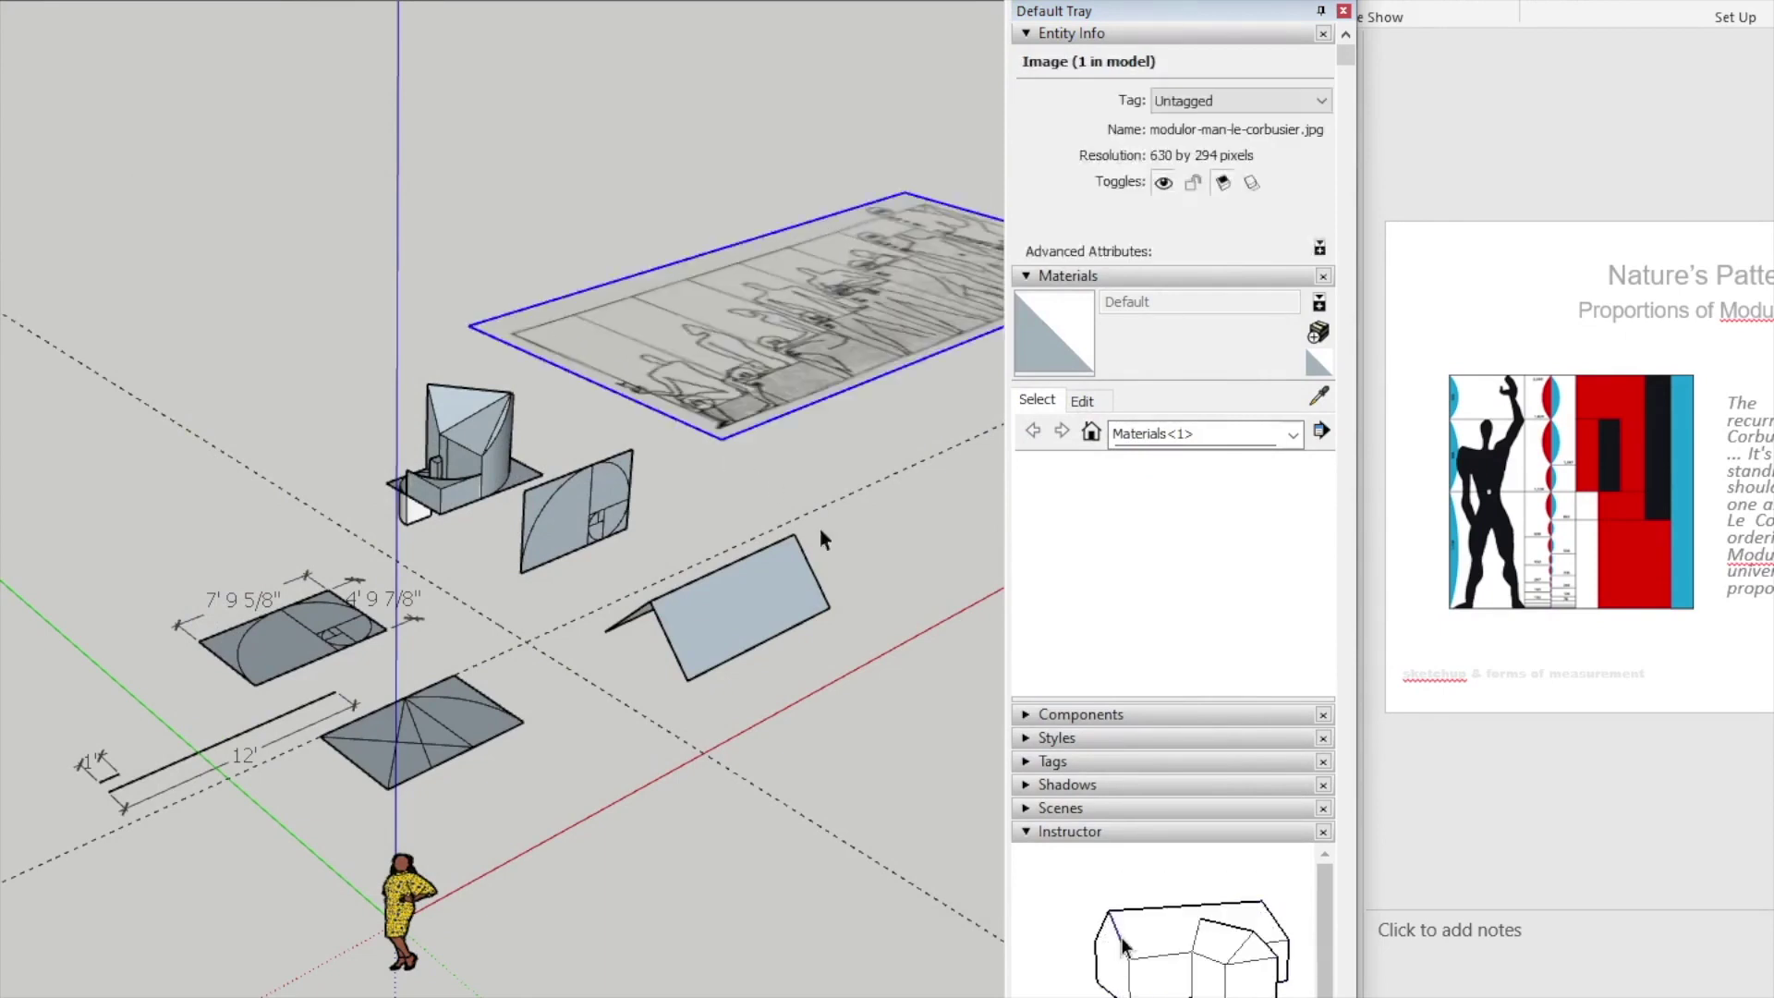
scroll(564, 861, "down", 4)
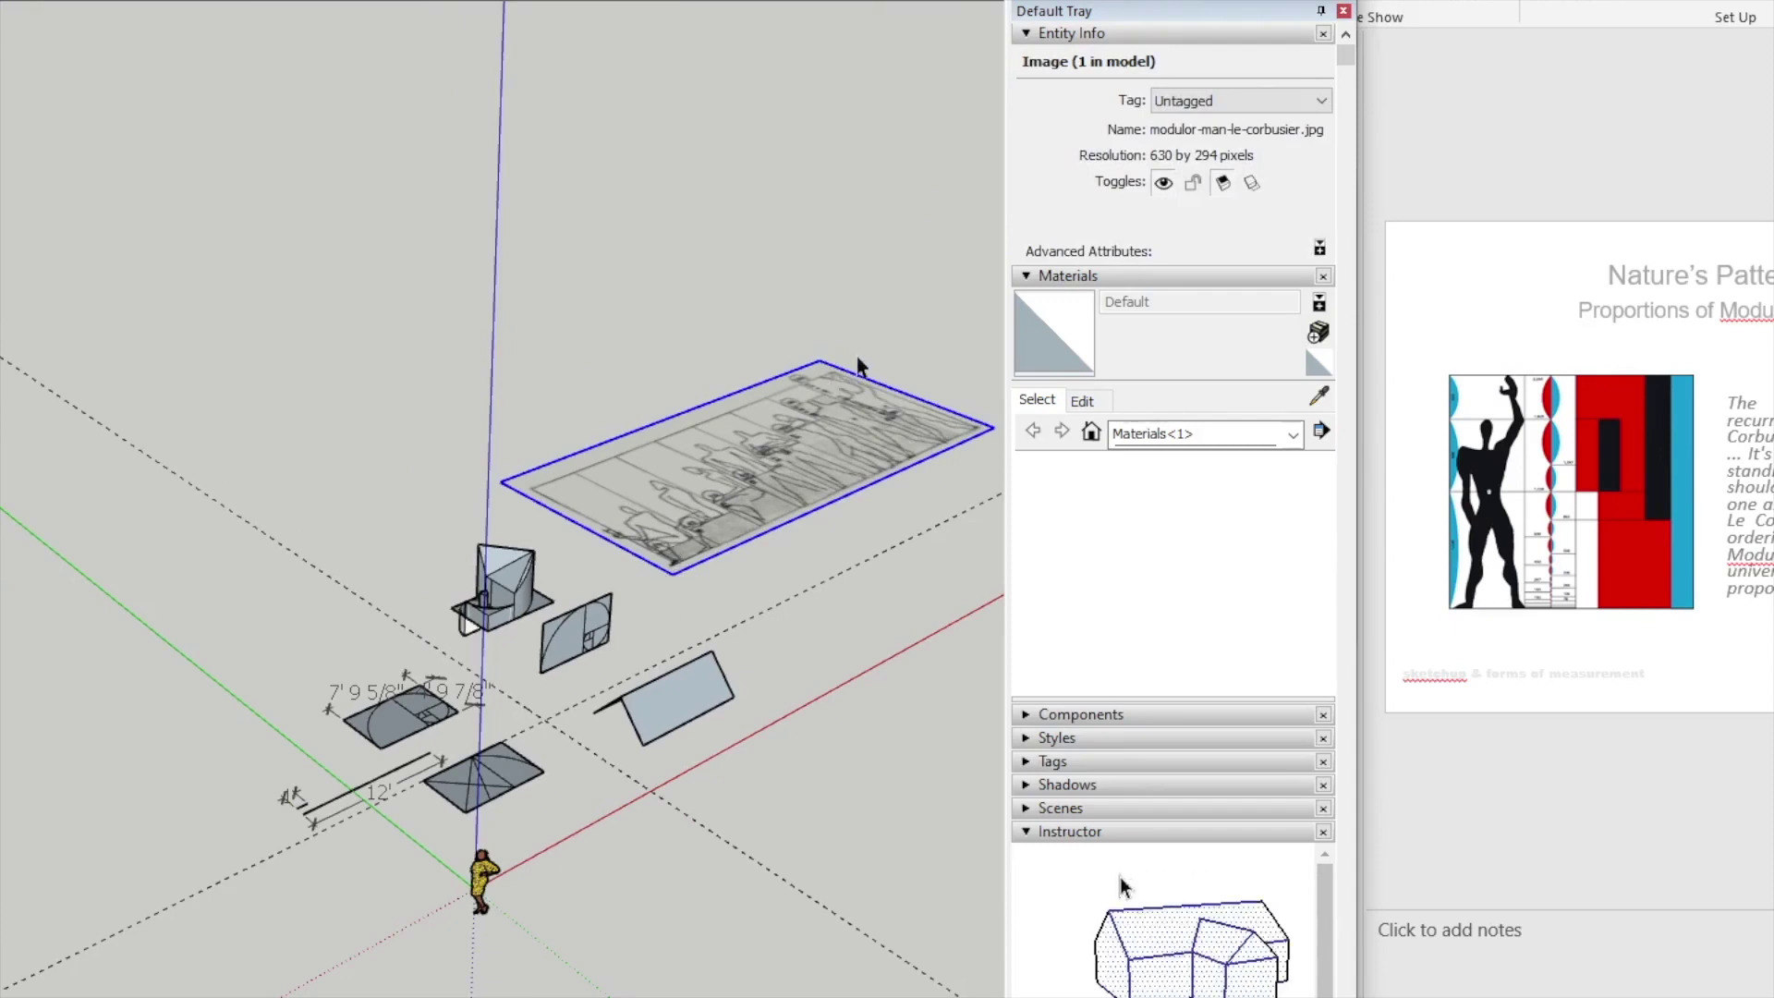
- View the Modulor image from the top and read the required furniture heights on slide 16 of the PowerPoint presentation
left_click(767, 3)
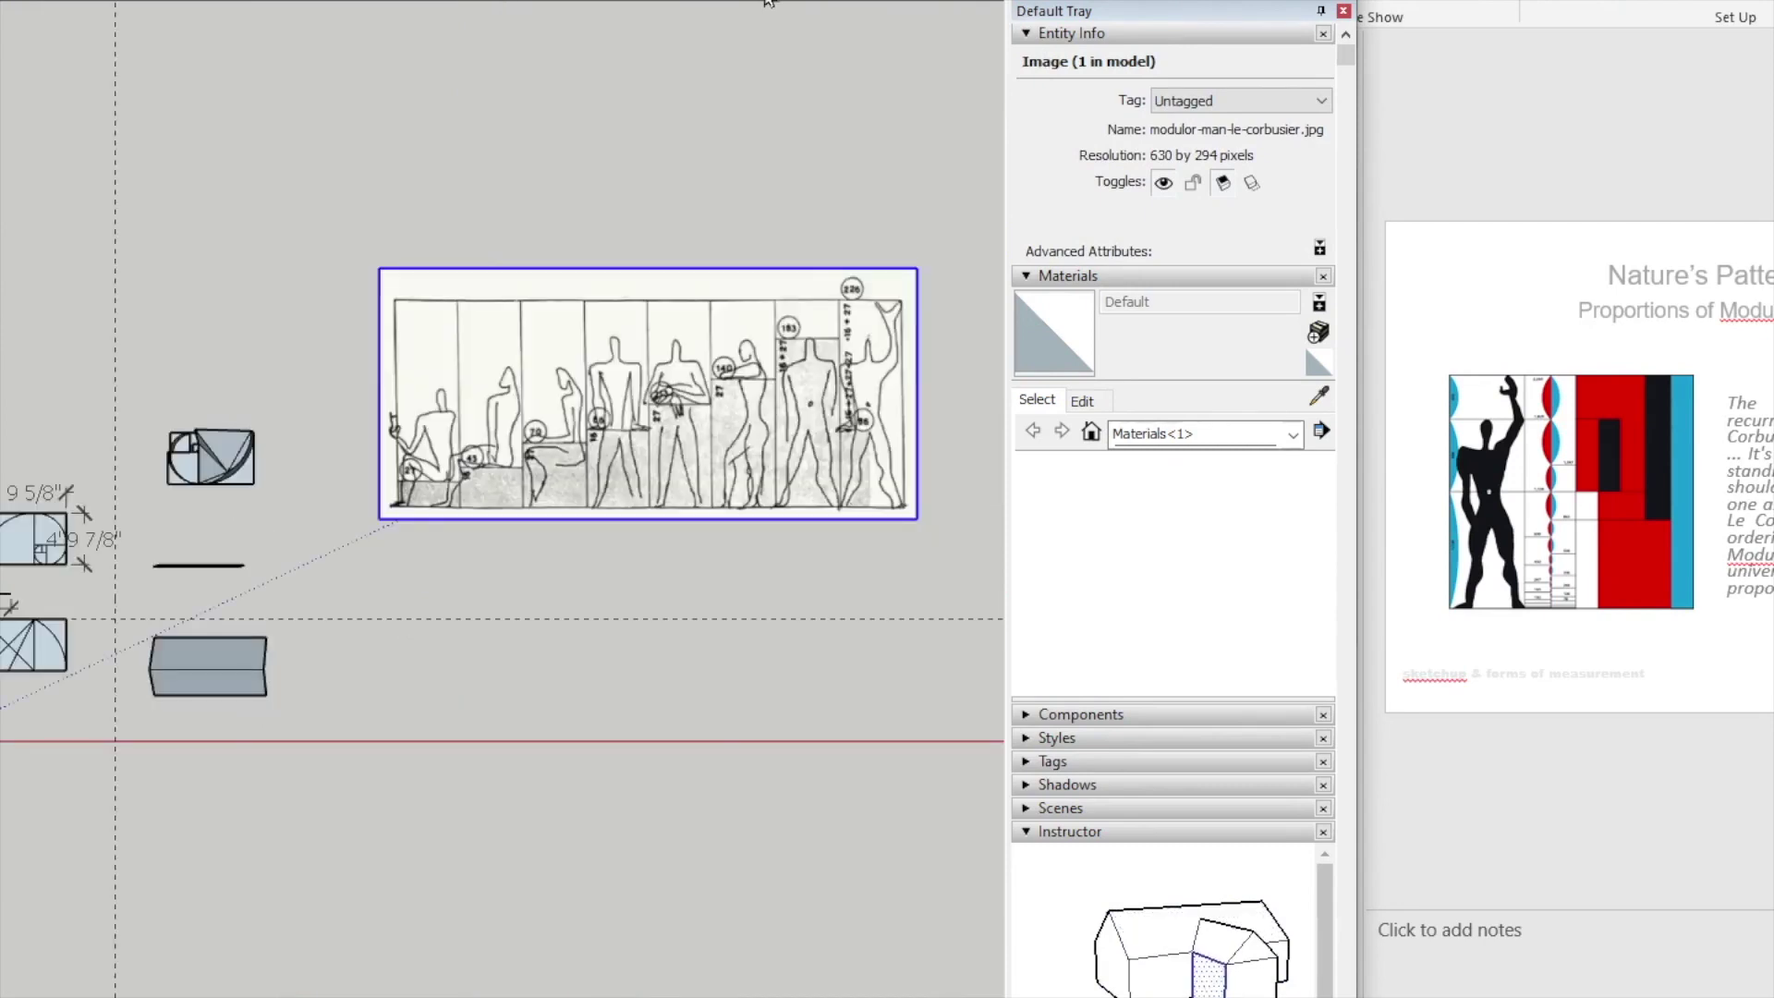
left_click(409, 602)
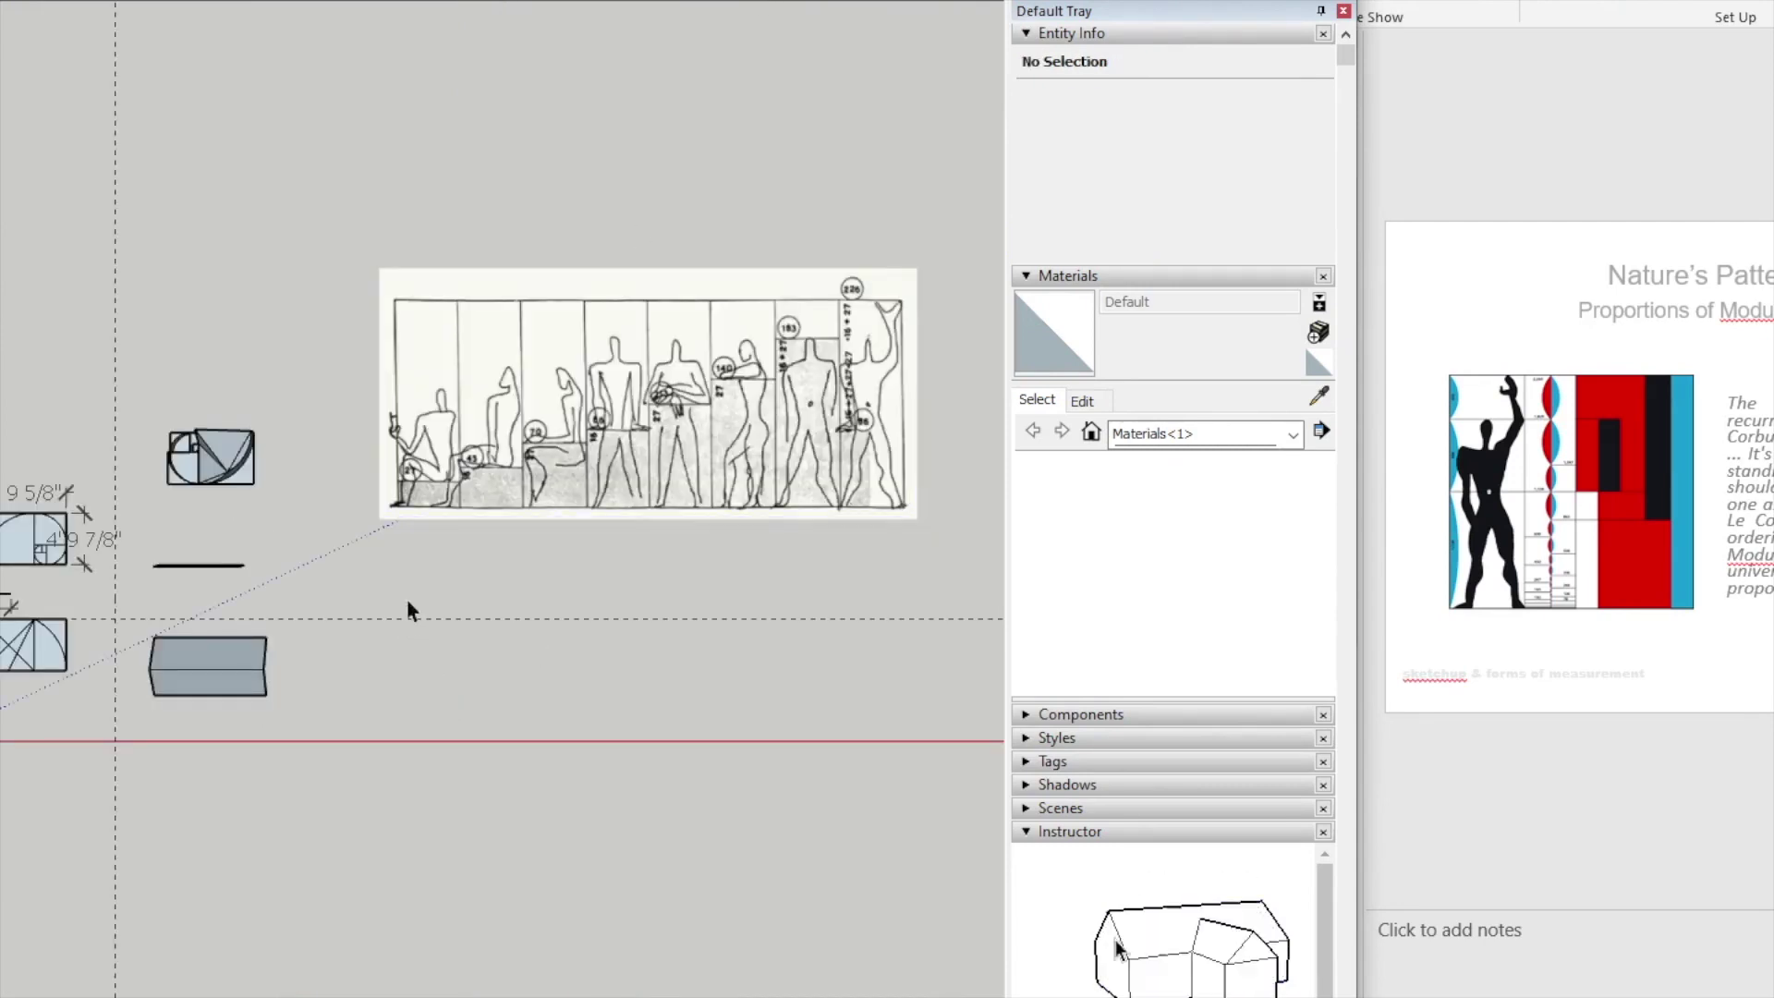
left_click(1757, 862)
scroll(1757, 862, "down", 1)
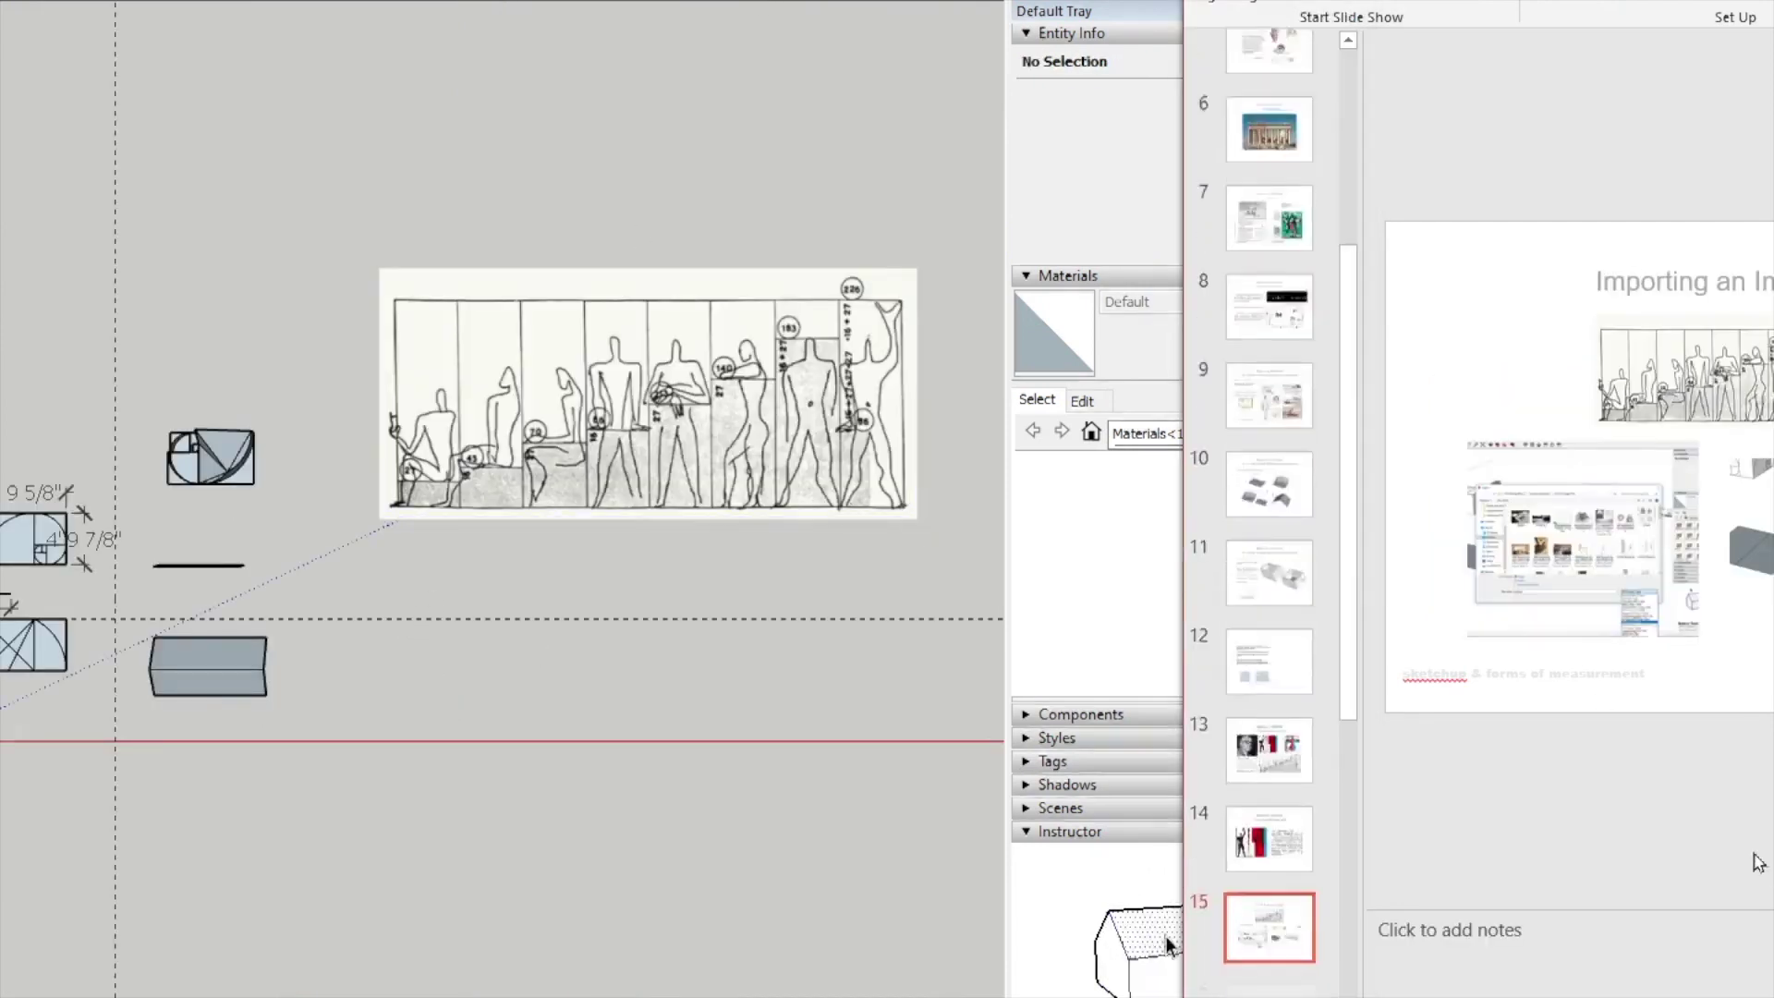
scroll(1757, 862, "down", 1)
scroll(1757, 862, "up", 1)
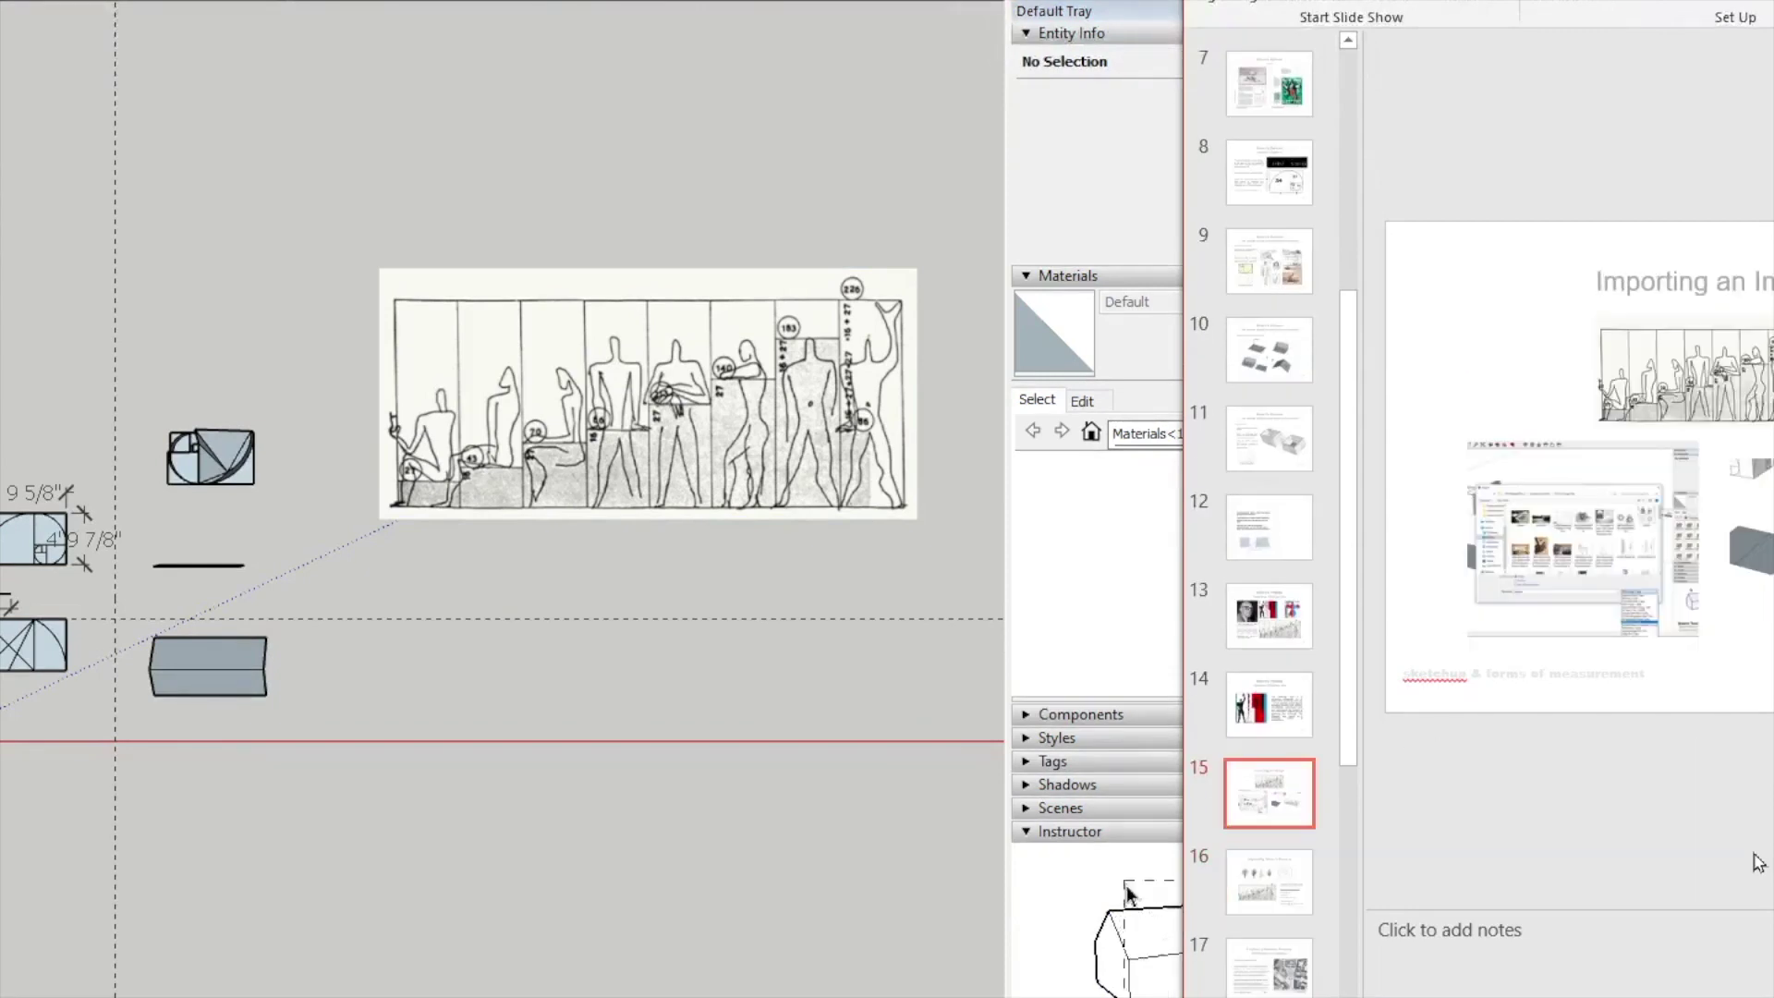
scroll(1757, 862, "down", 1)
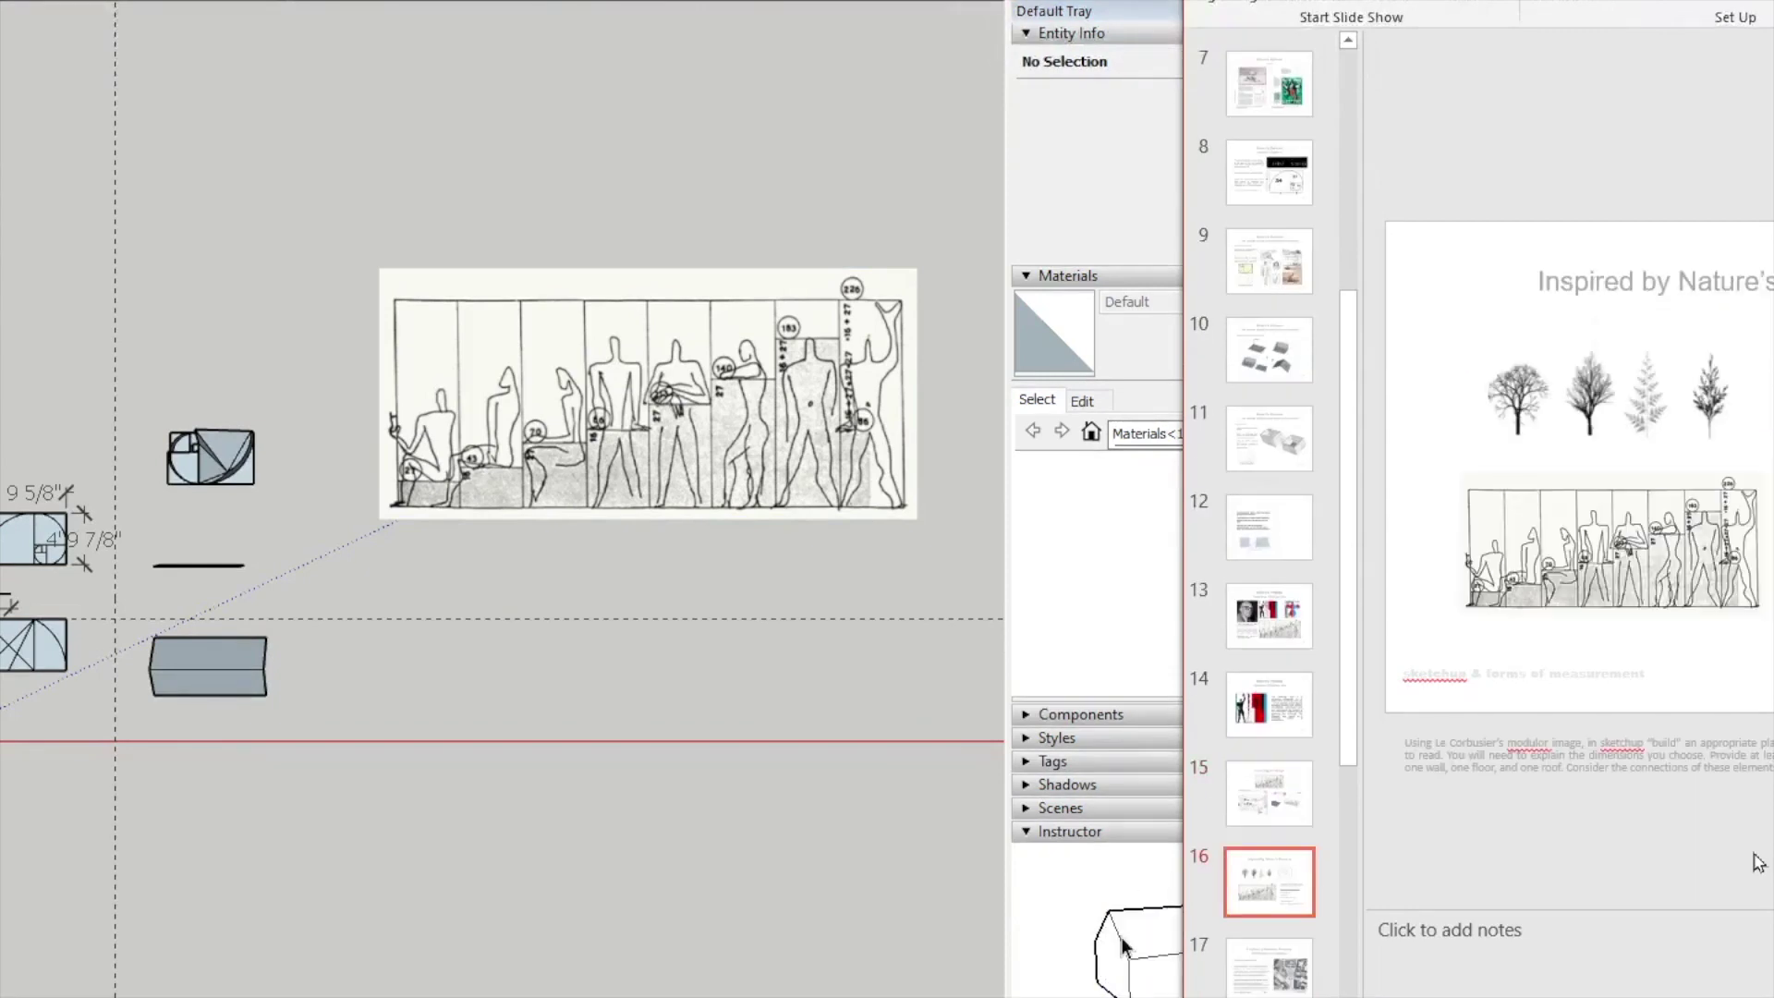
scroll(1570, 471, "up", 4, "ctrl")
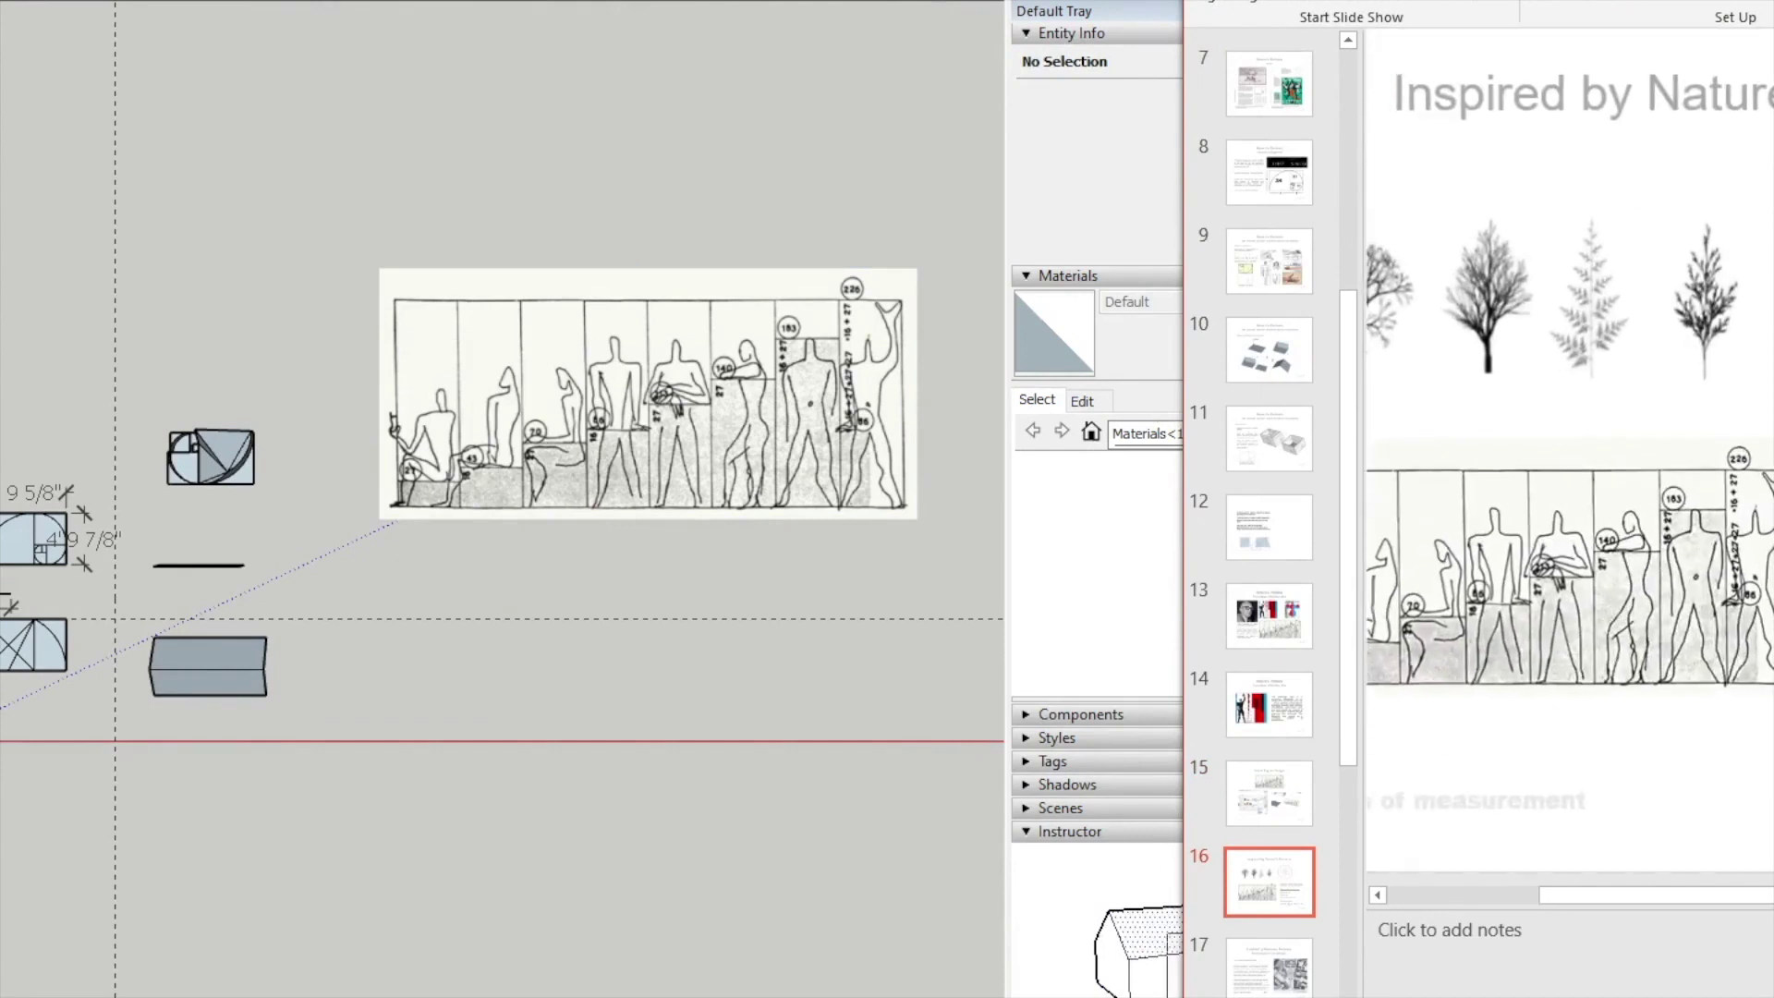
left_click_drag(1631, 894, 1758, 894)
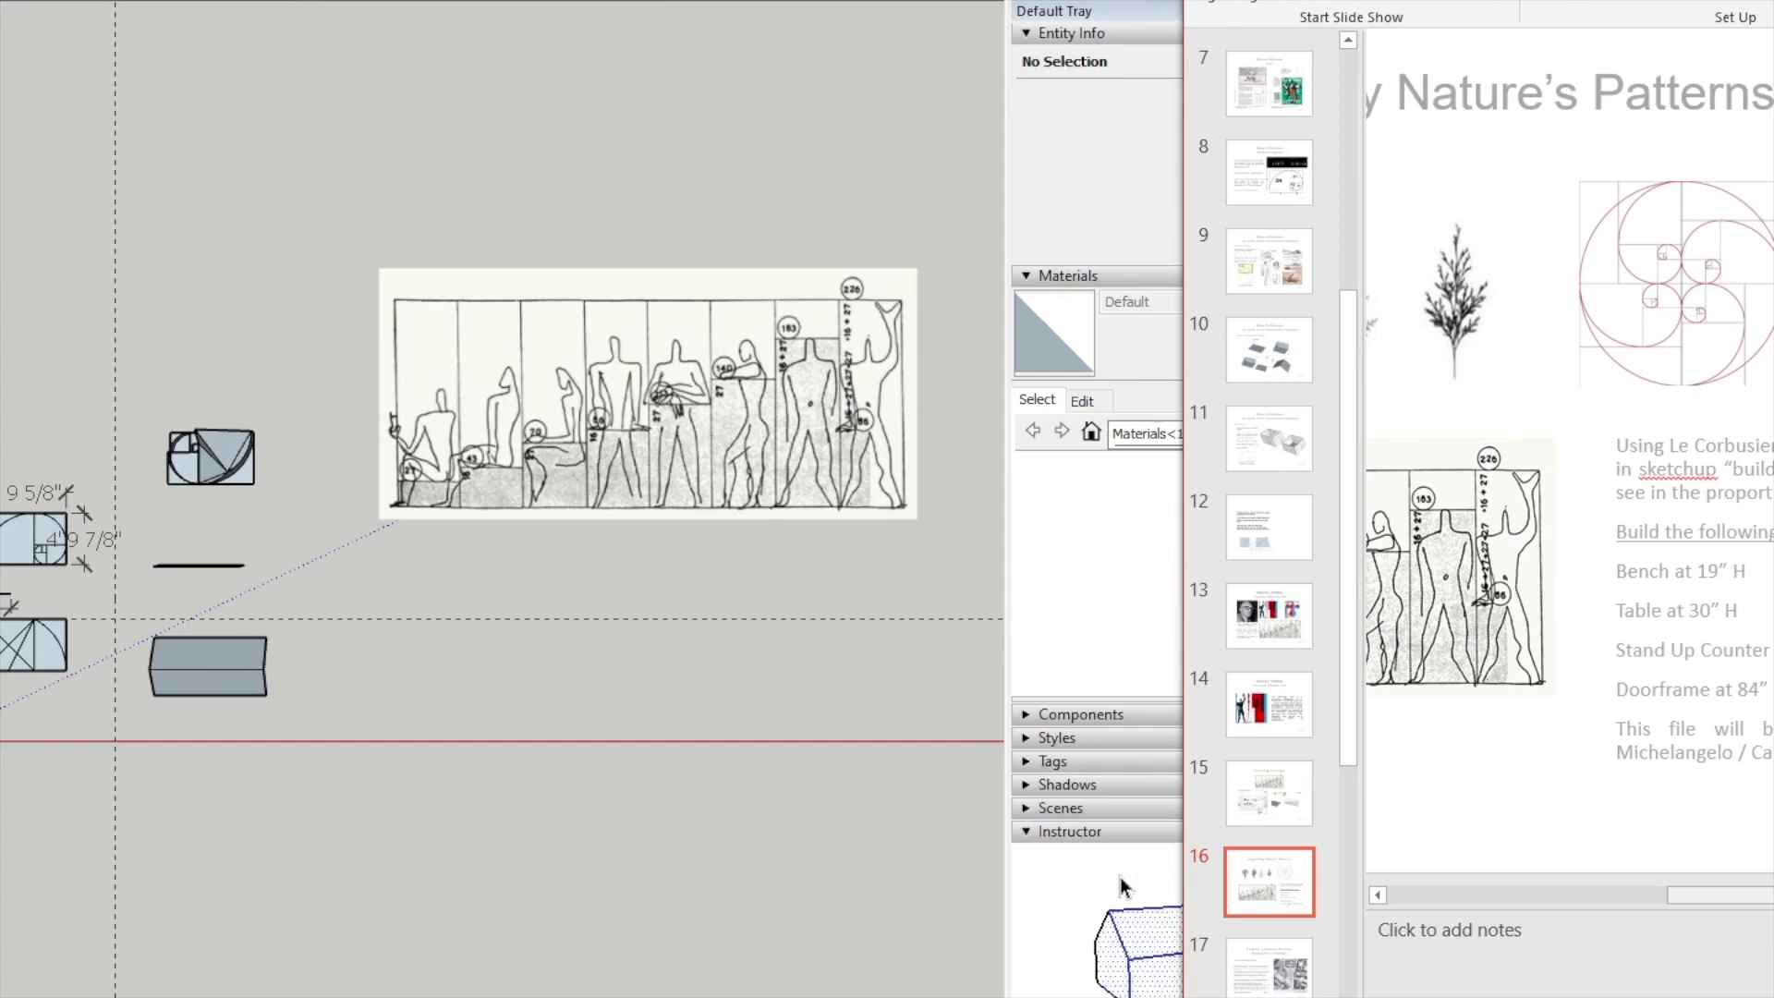
- In SketchUp, trace a vertical line from the baseline to the seat top along the shaded block marked 43 in the image
left_click(573, 452)
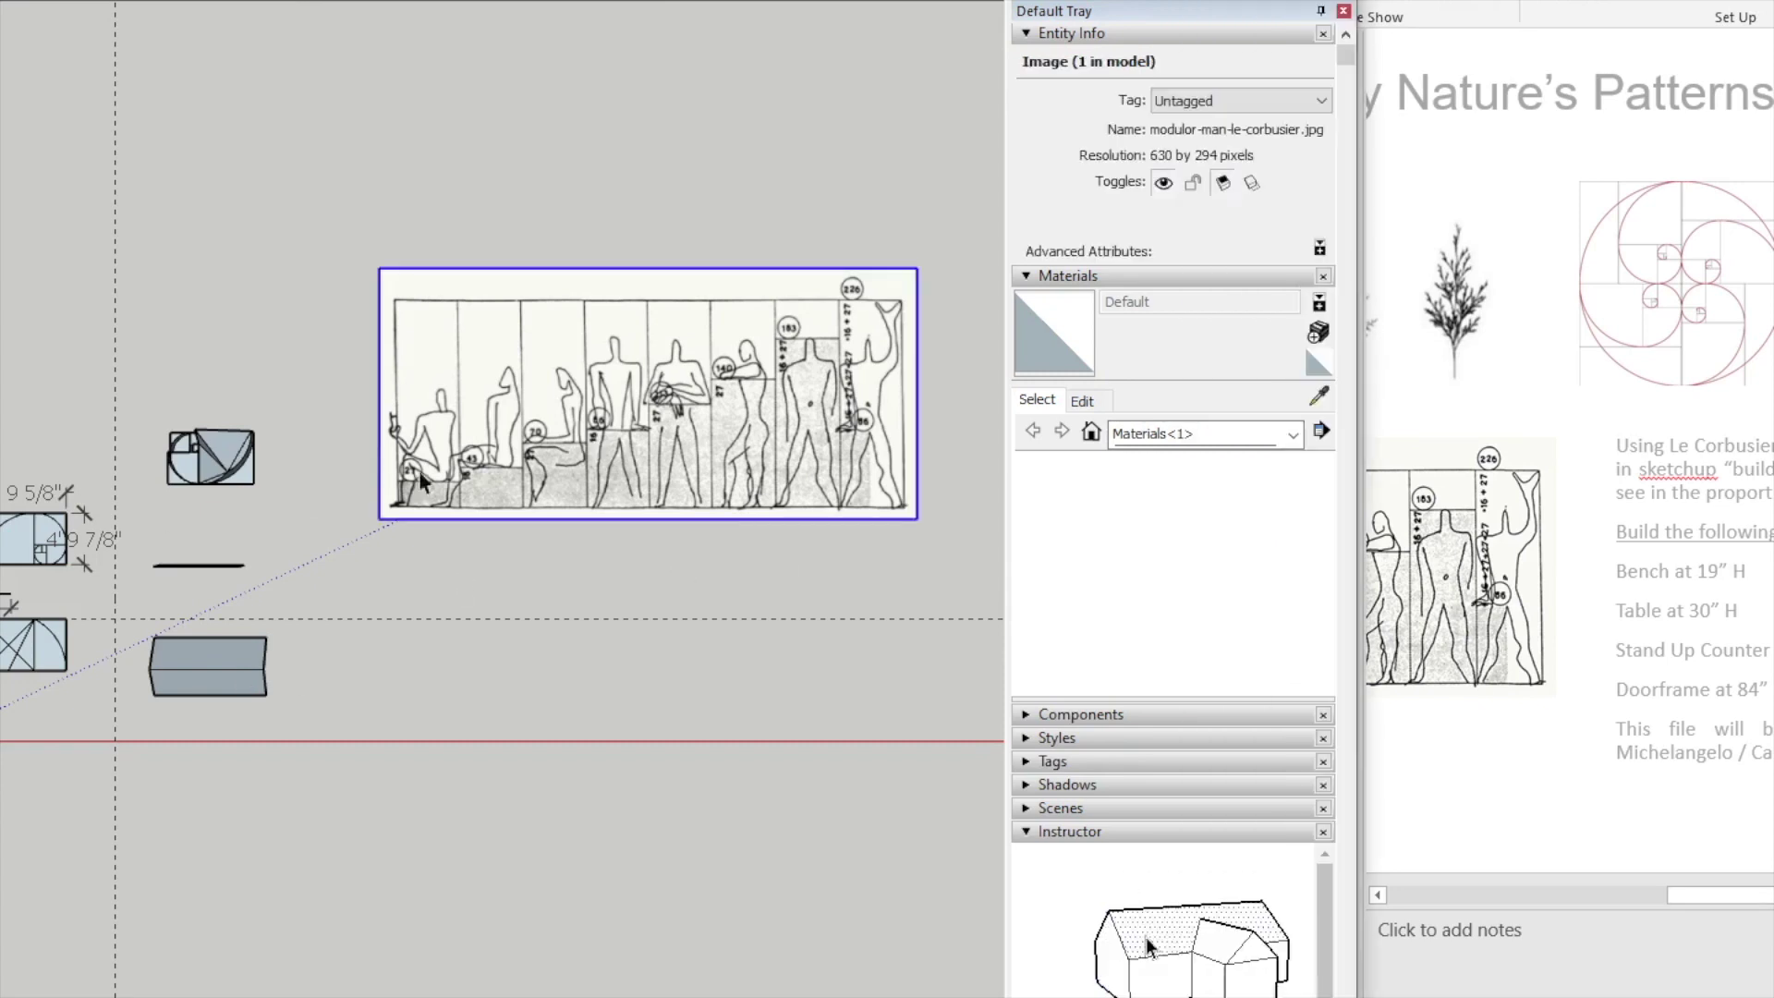
scroll(447, 462, "up", 6)
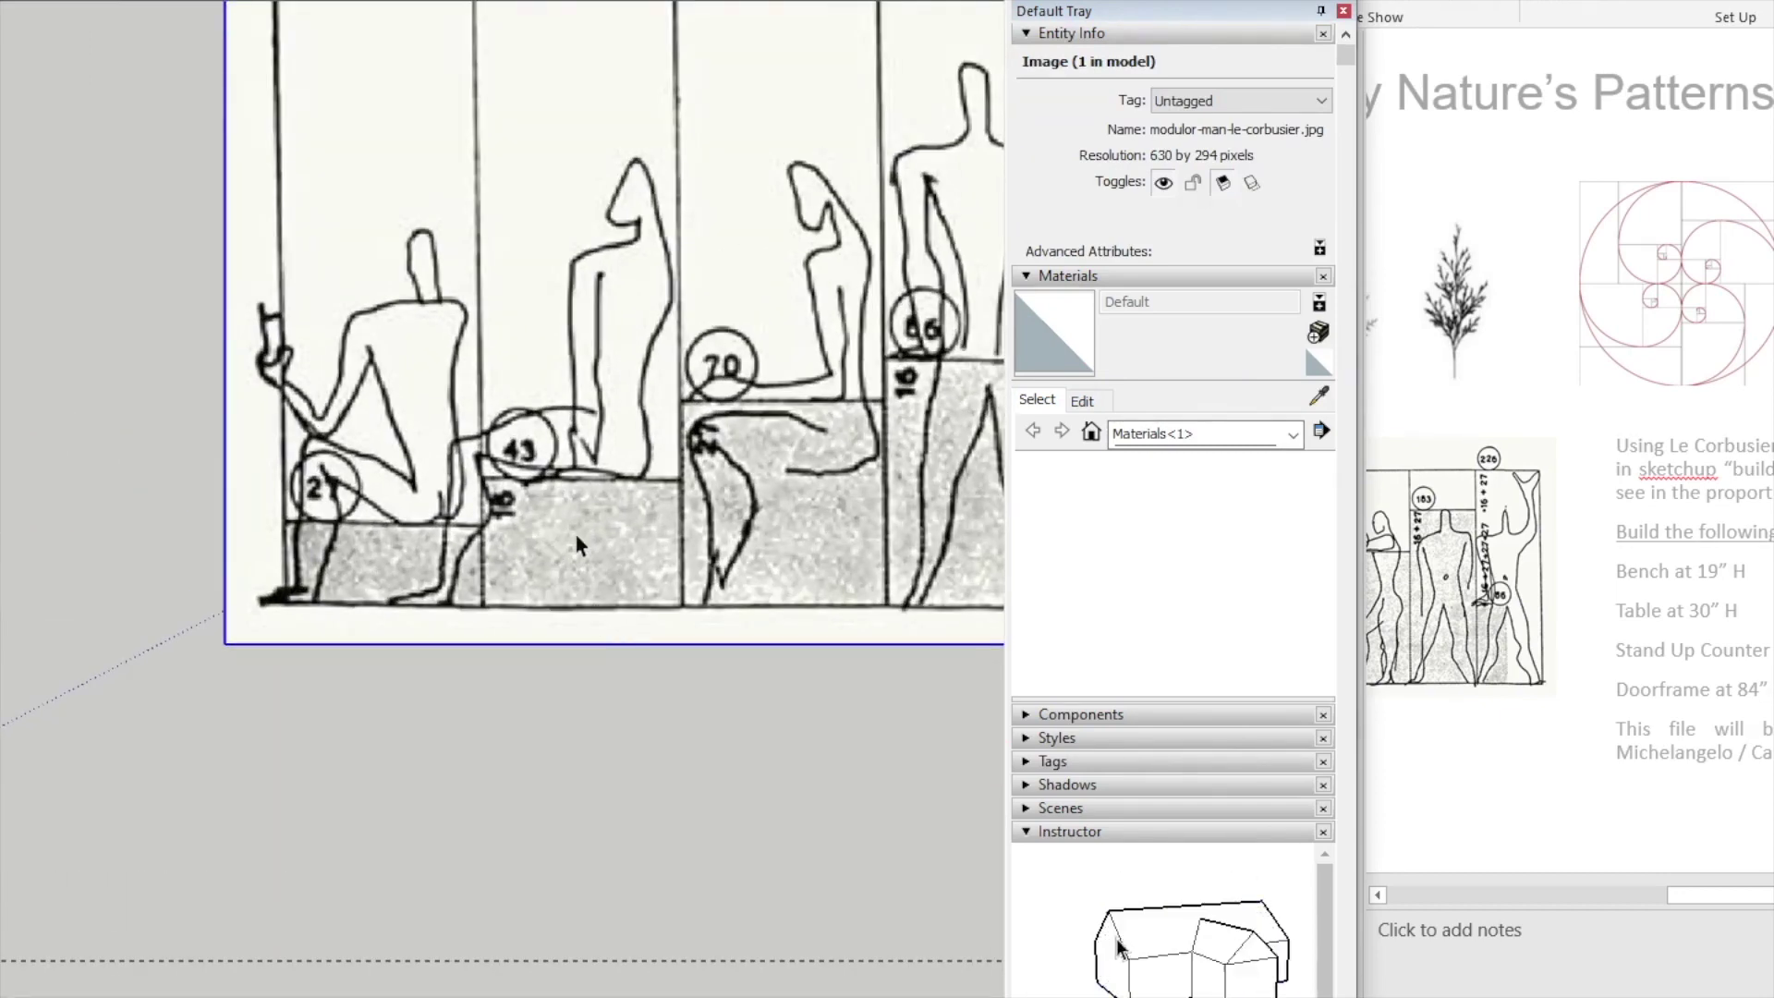
key("l")
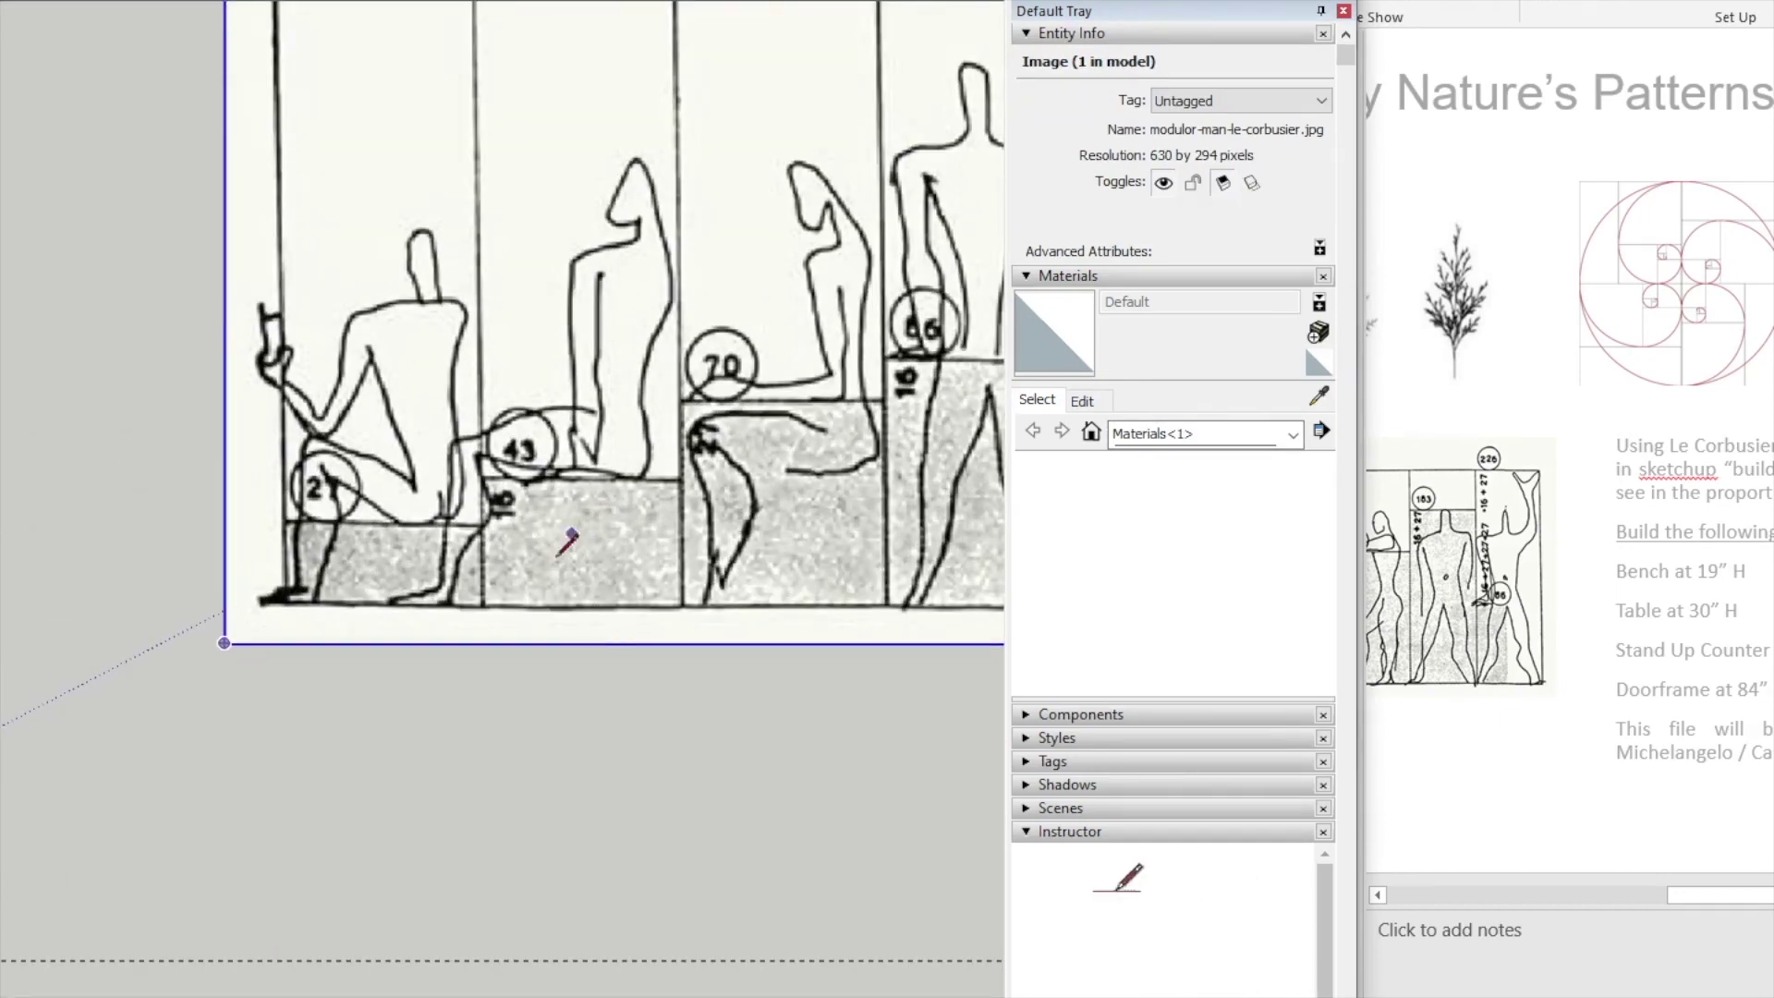
left_click(484, 610)
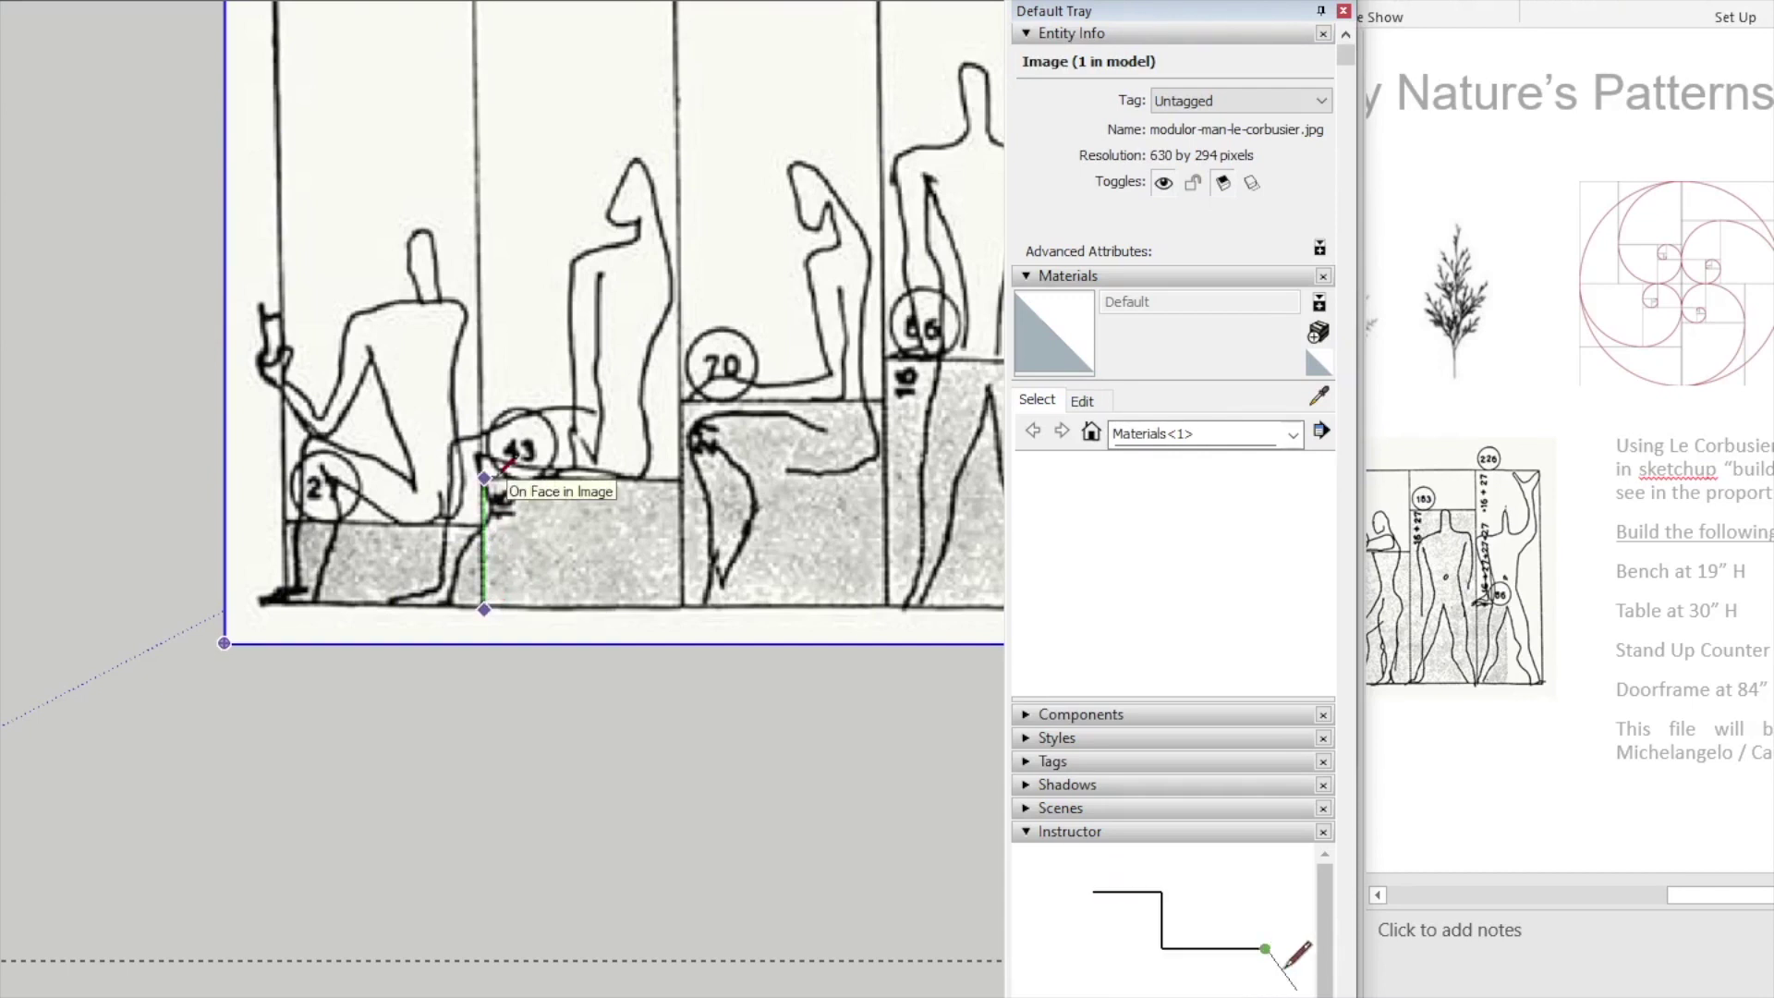
left_click(484, 477)
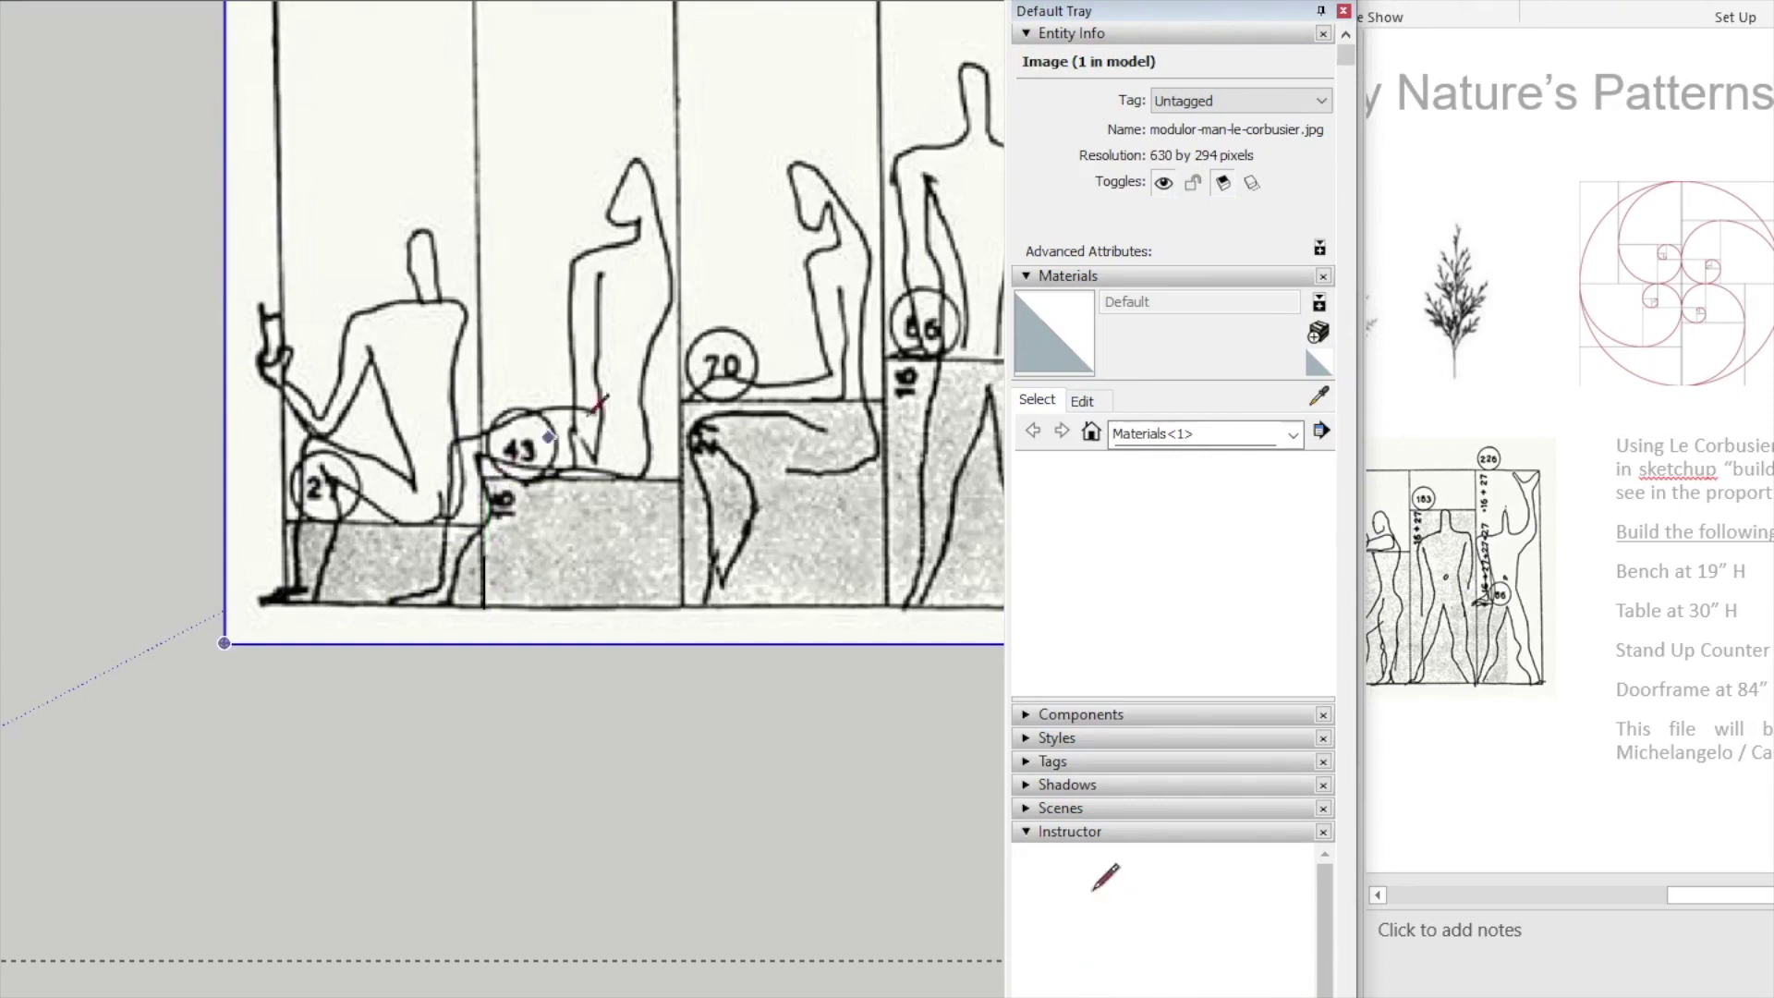
key("space")
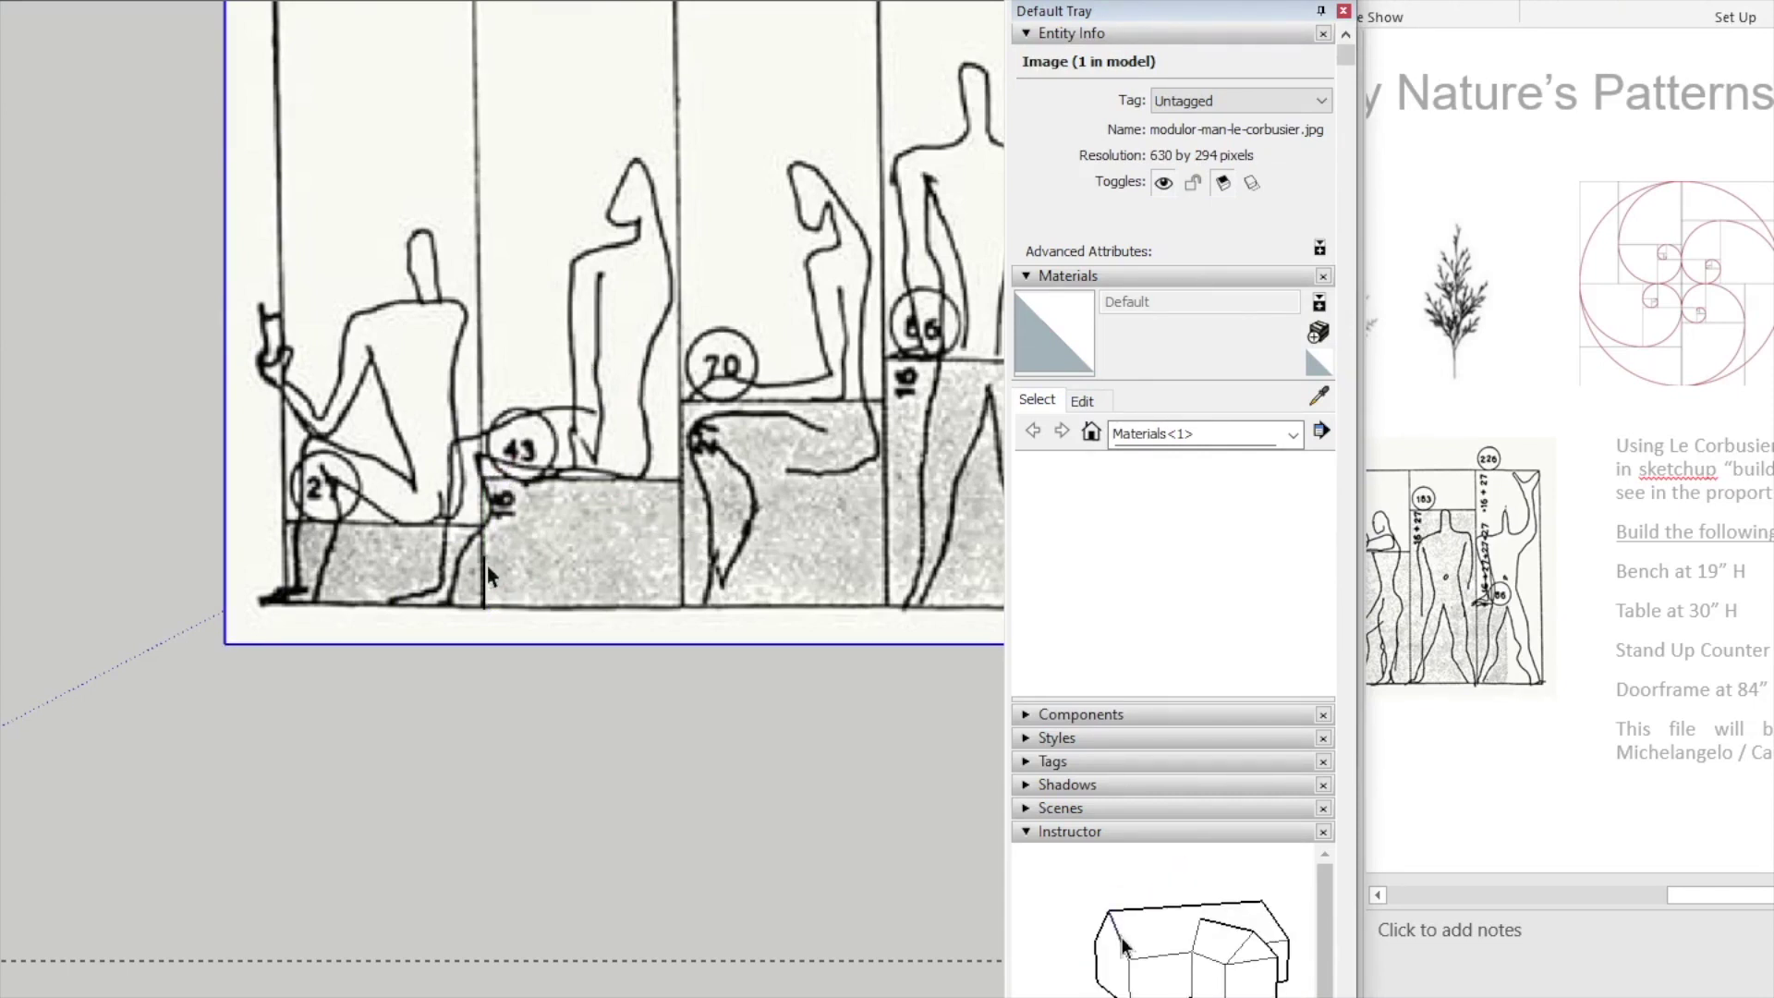
- Draw a short horizontal line from the middle of the traced vertical line into the shaded block marked 43
key("l")
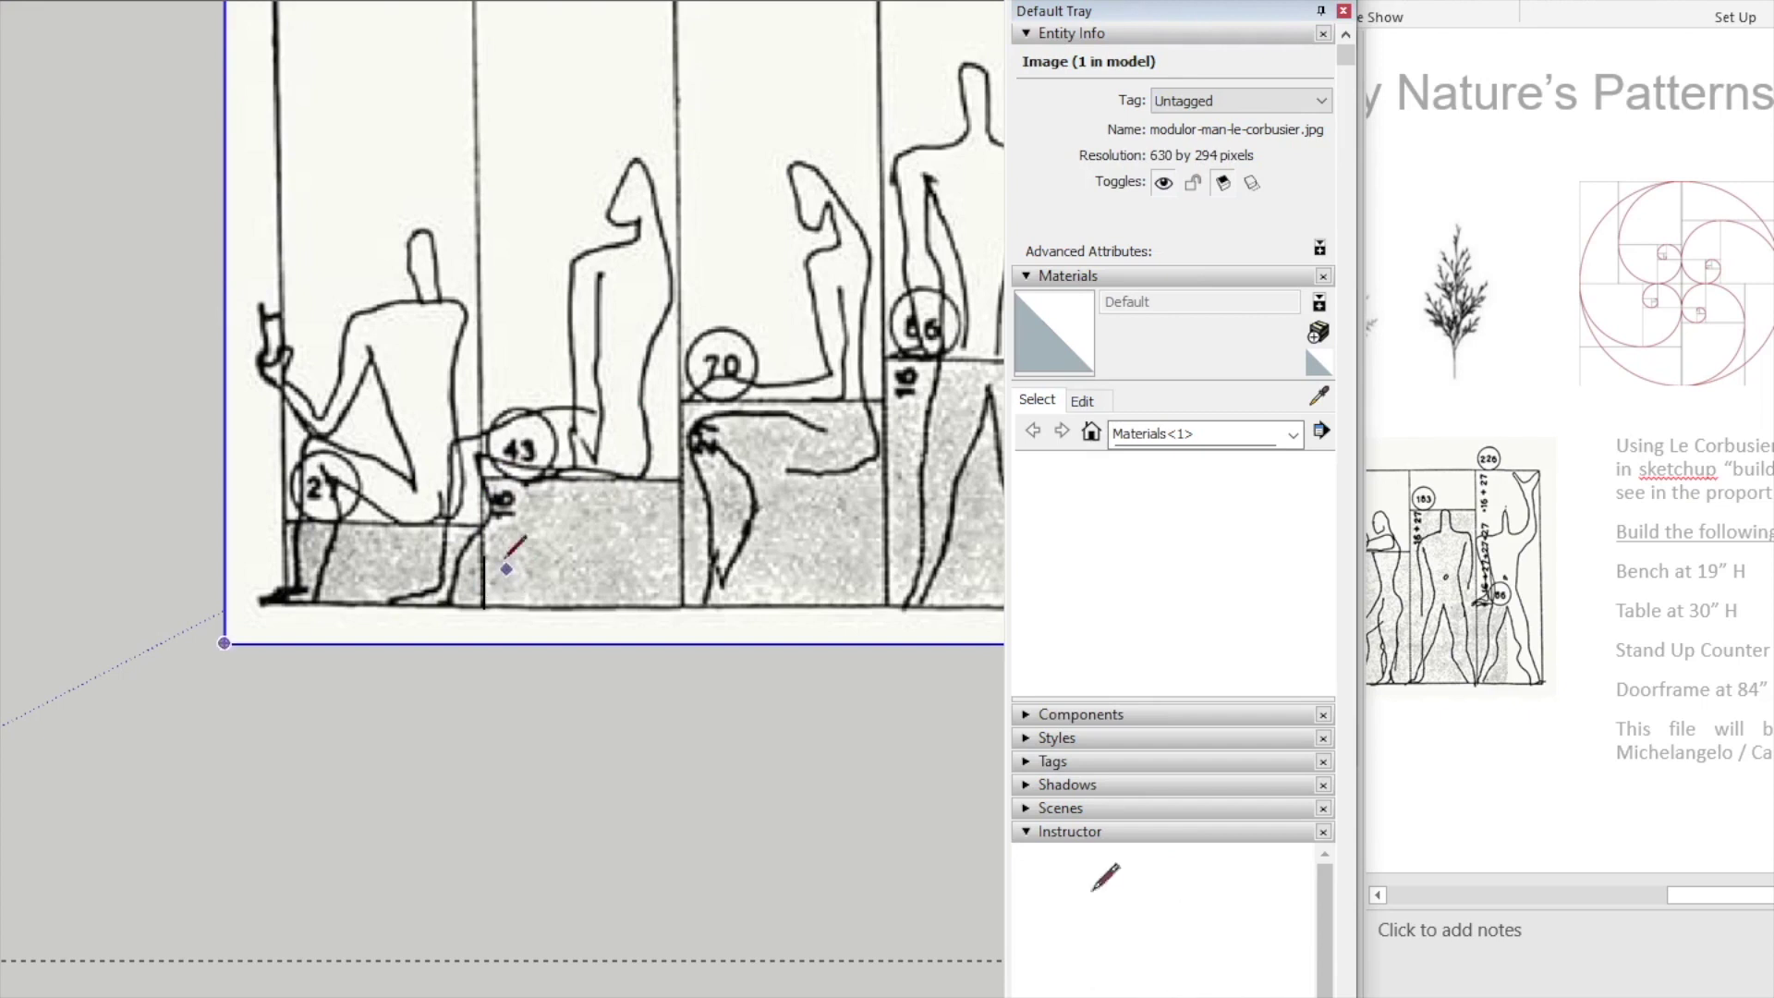
left_click(484, 555)
left_click(683, 555)
left_click(684, 607)
key("space")
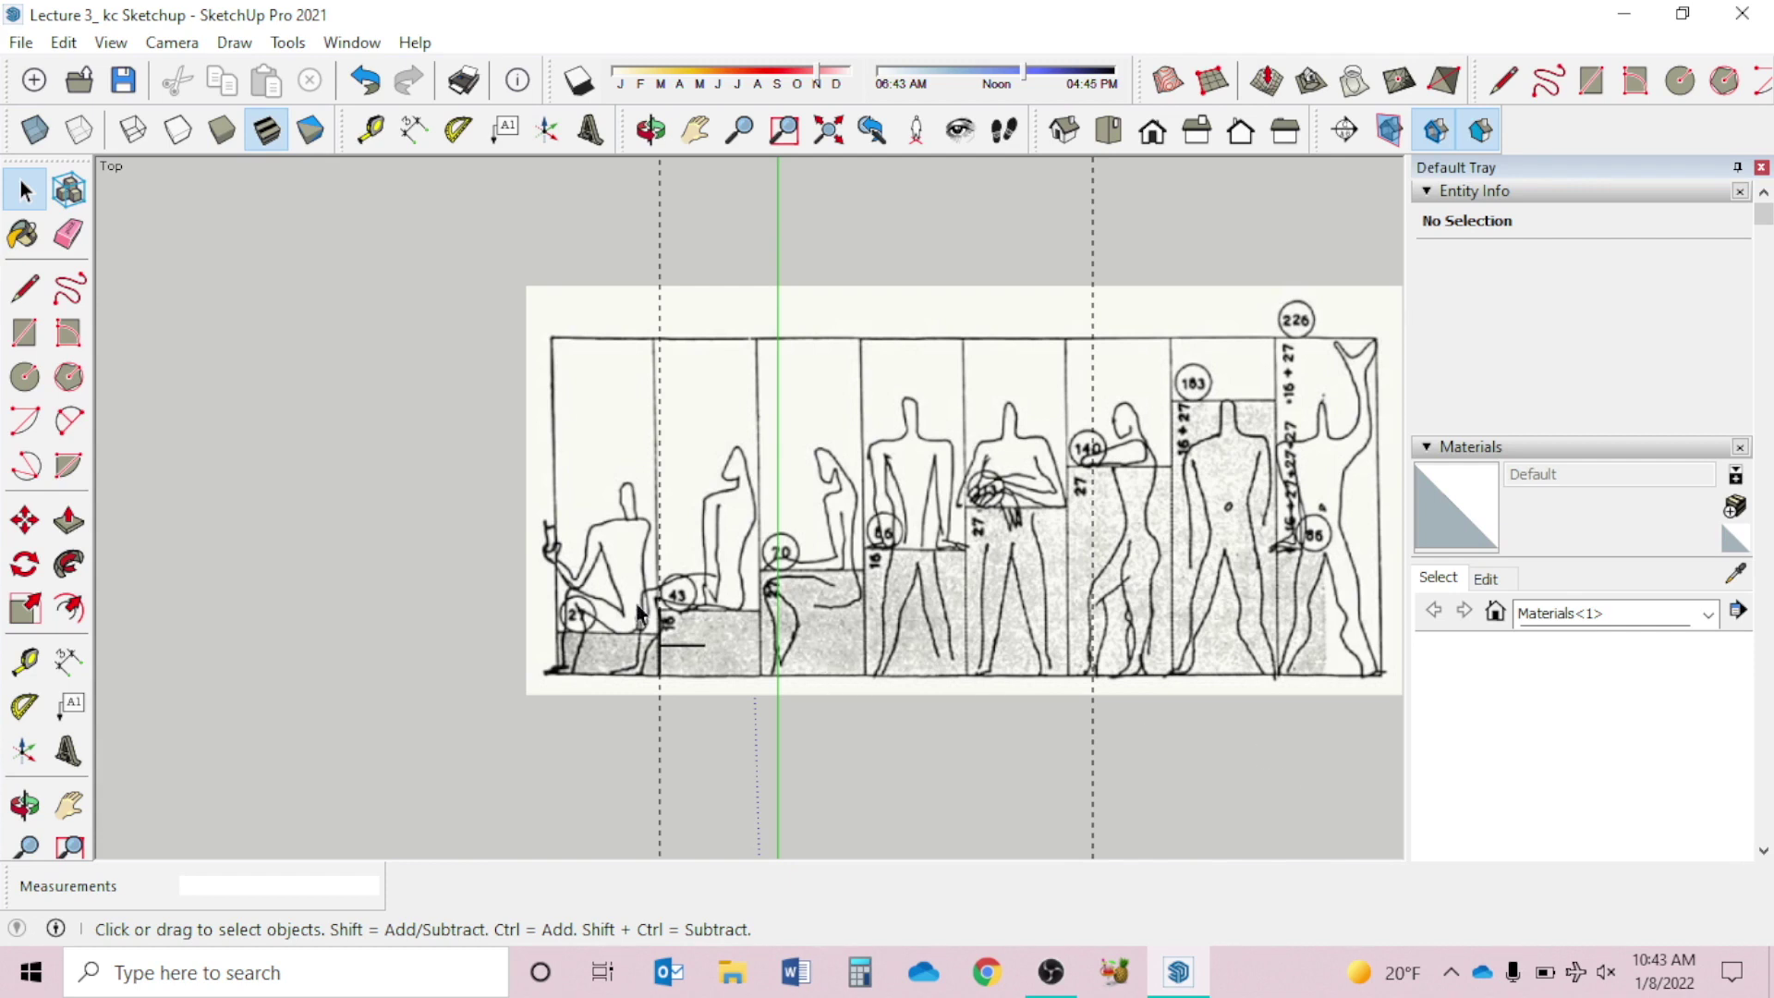
- Select the traced vertical seat-height edges together with the Modulor image
left_click_drag(618, 736, 691, 584)
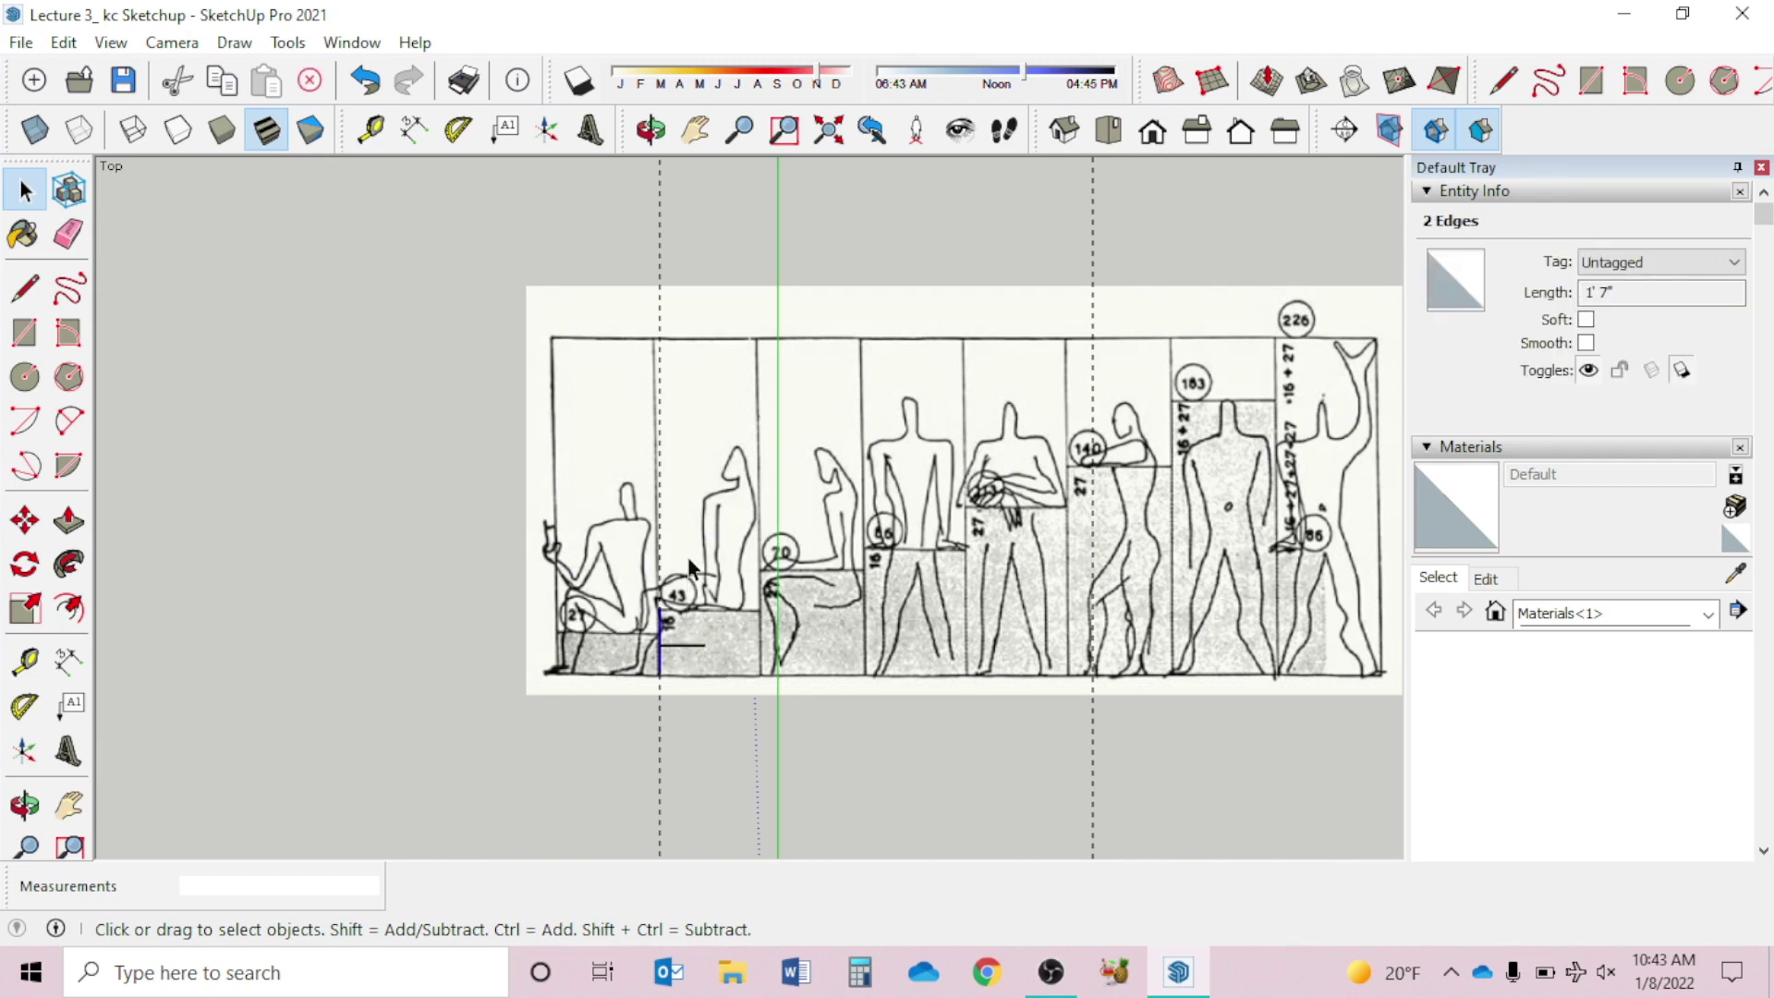
left_click(735, 492, "shift")
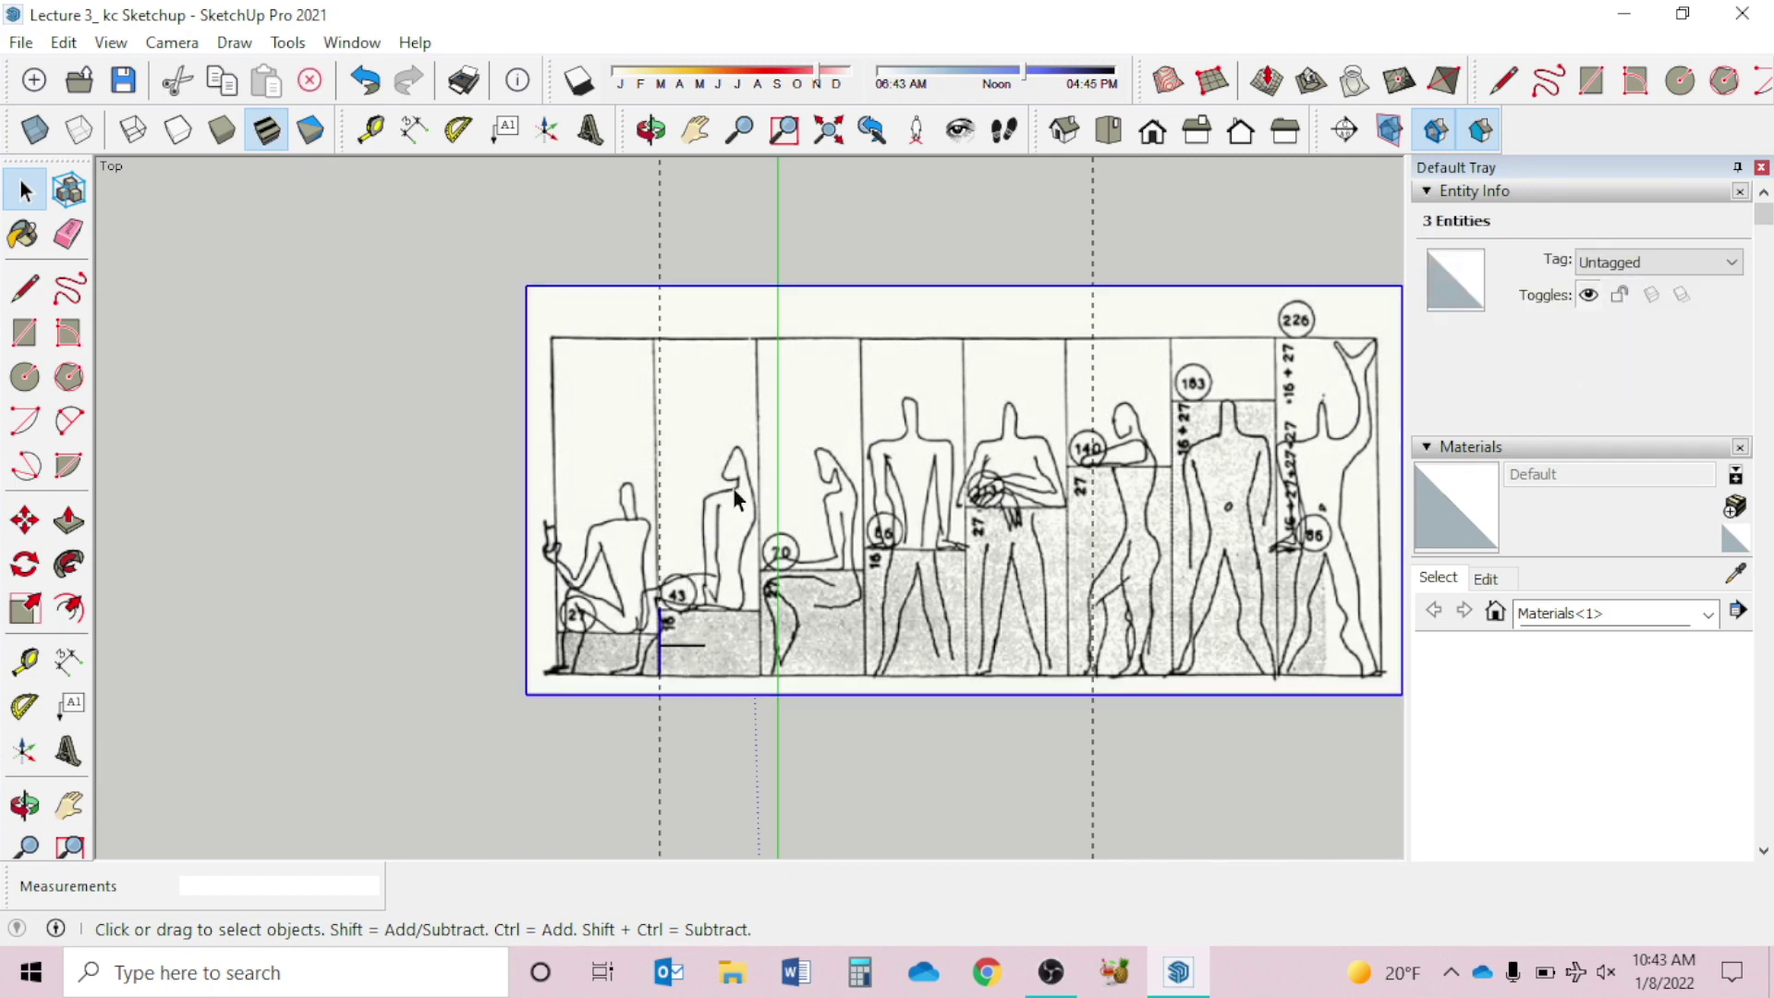
scroll(717, 736, "down", 1)
scroll(872, 763, "up", 2)
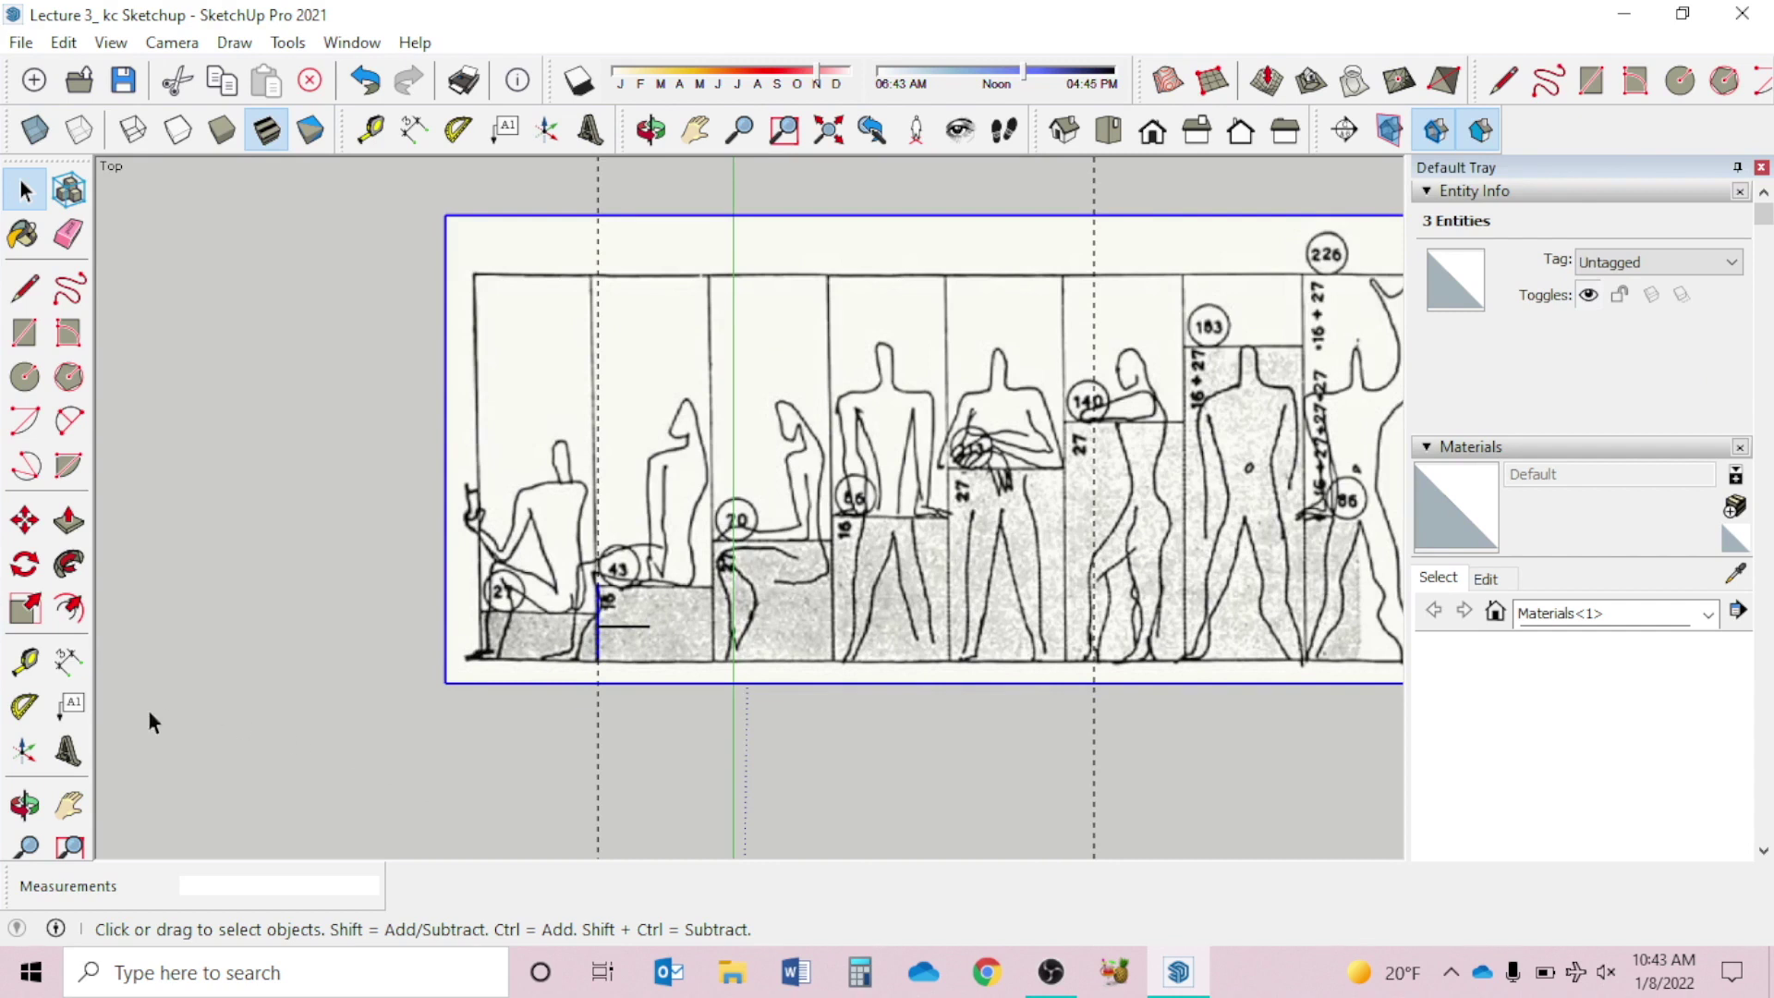
- Measure the traced seat-height line with the Tape Measure tool, enter 19 as its length and accept resizing the model
left_click(26, 663)
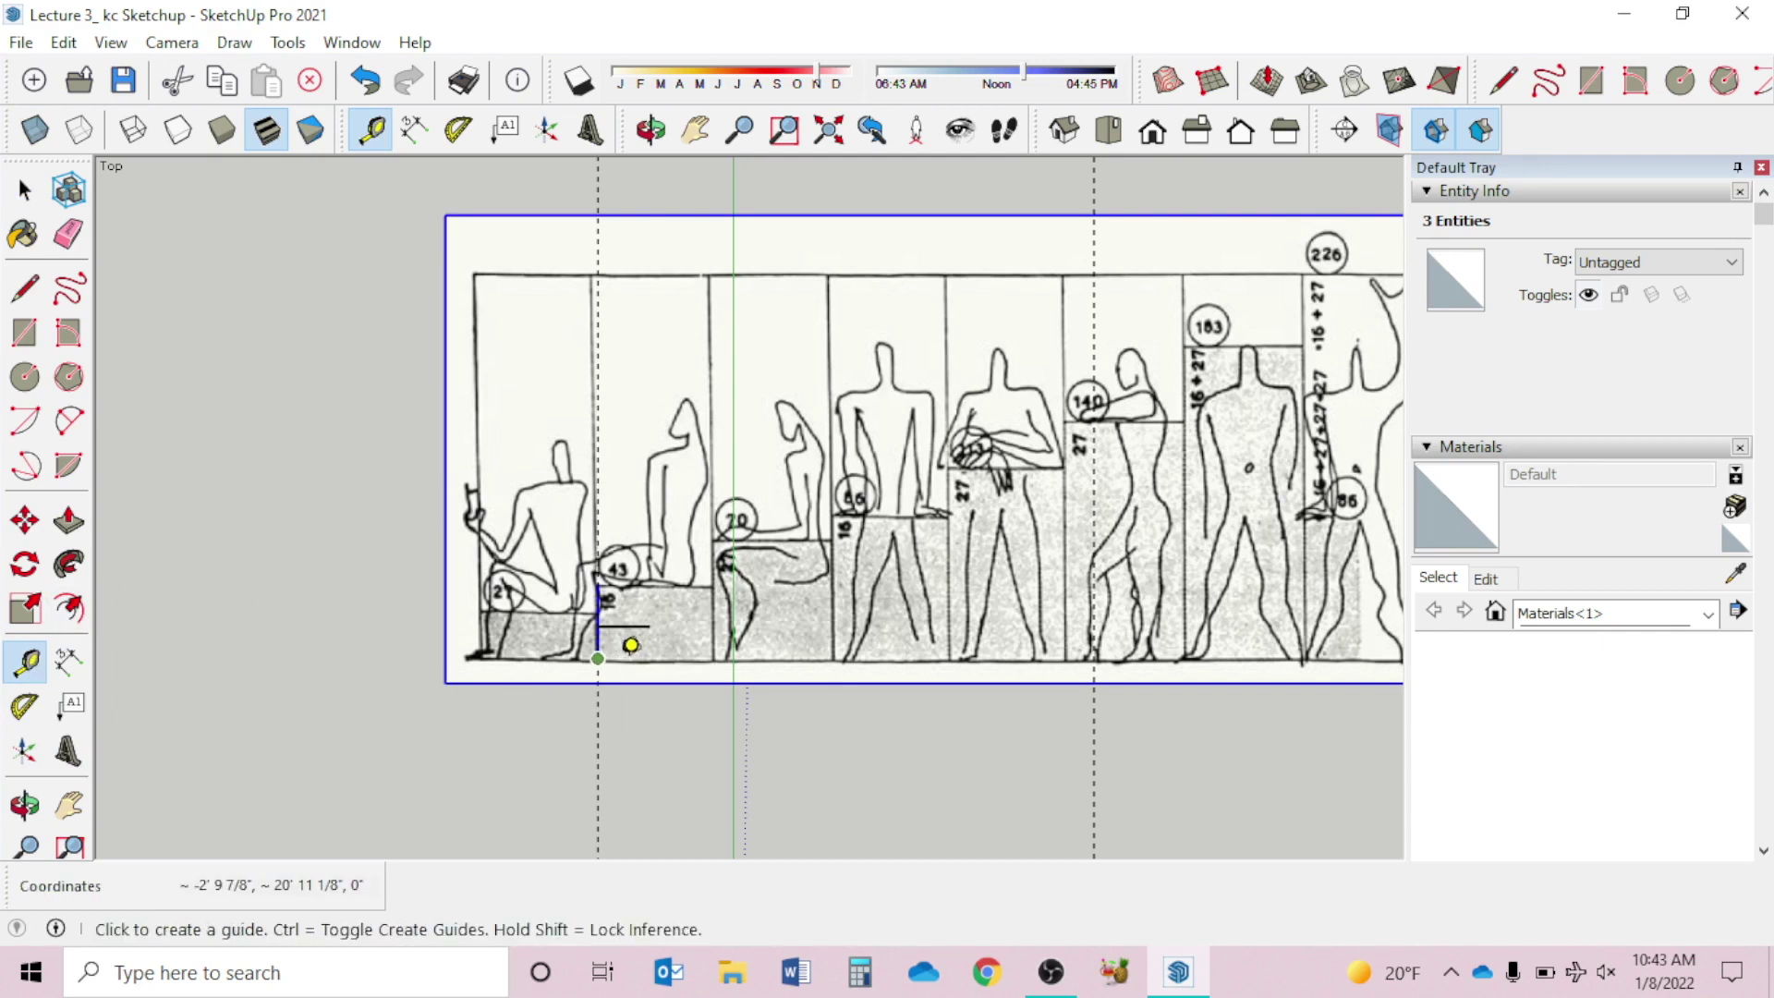
left_click(608, 646)
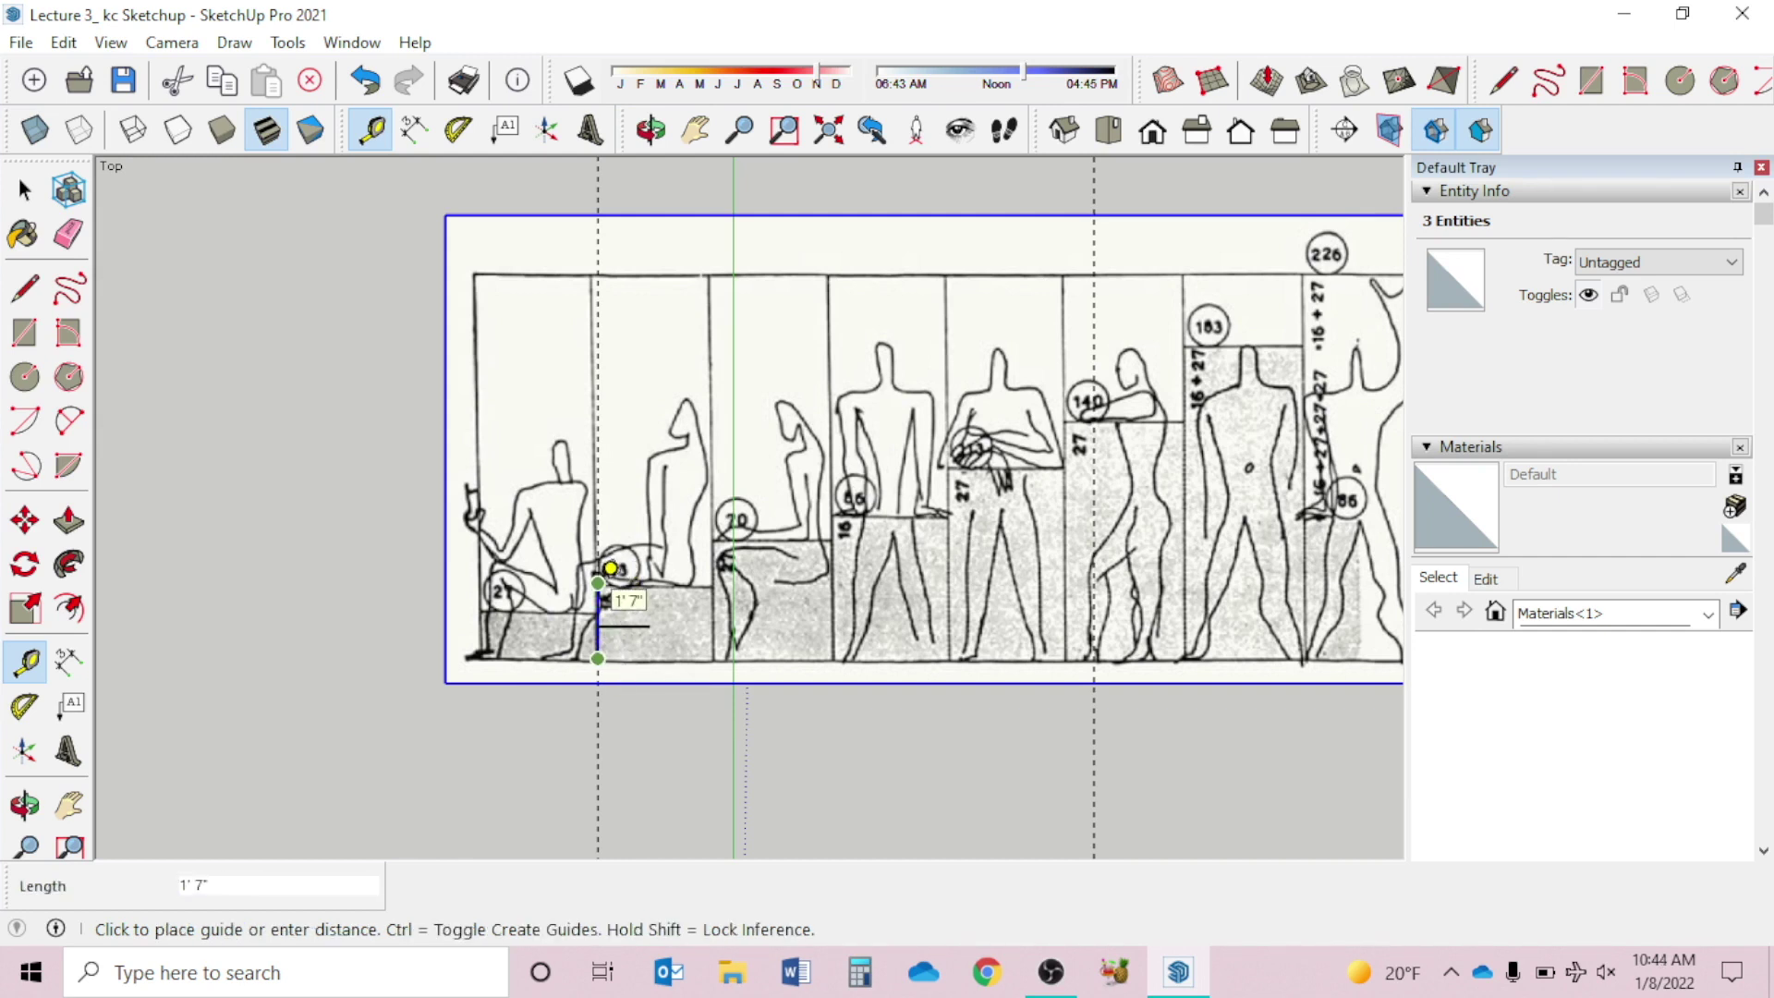
left_click(611, 568)
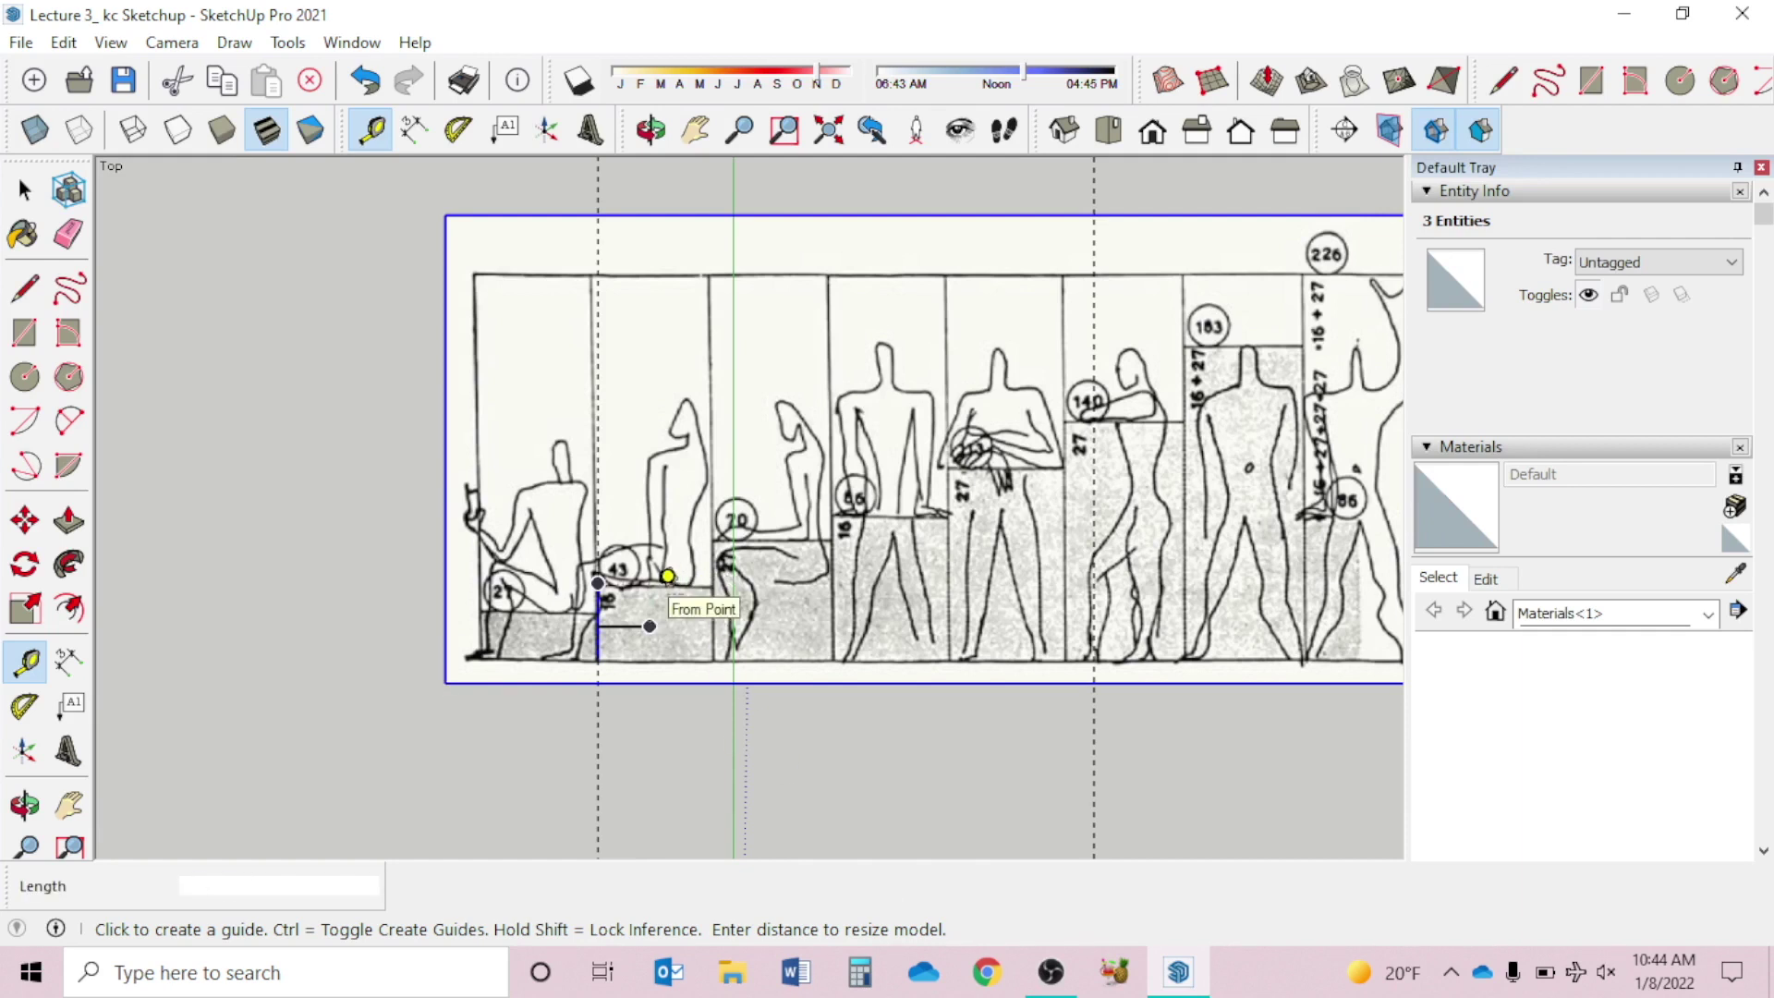
type("19")
key("Return")
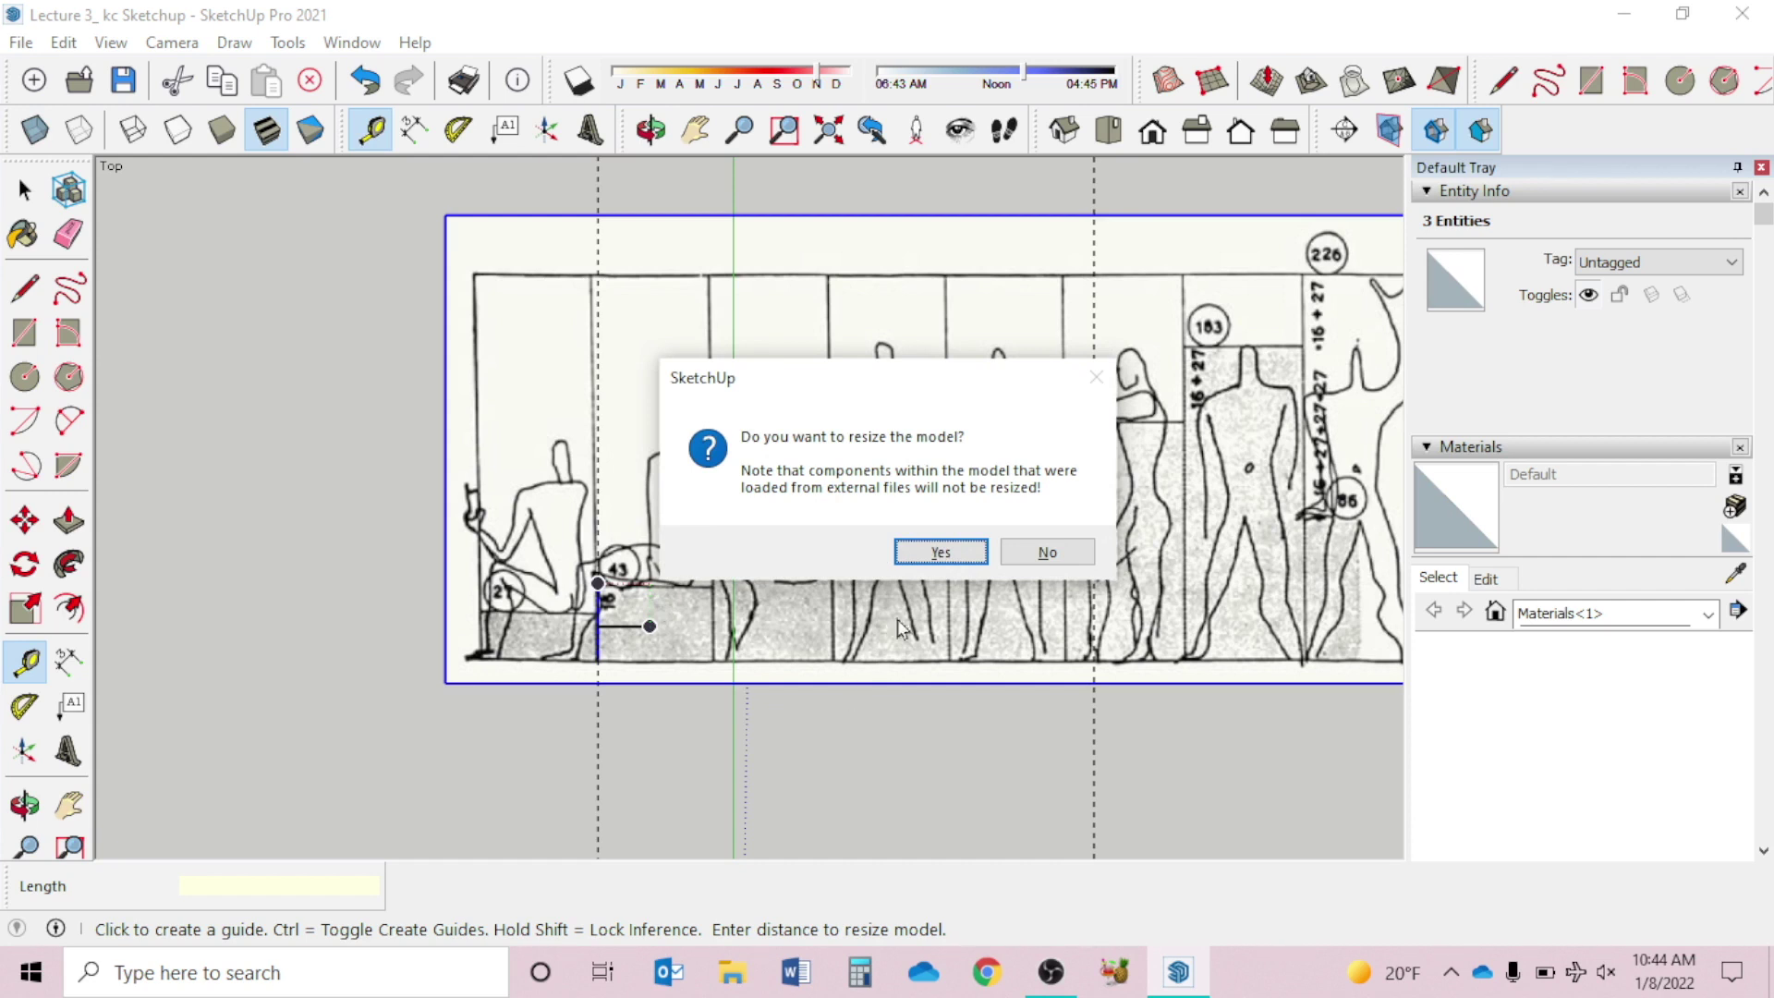
left_click(942, 550)
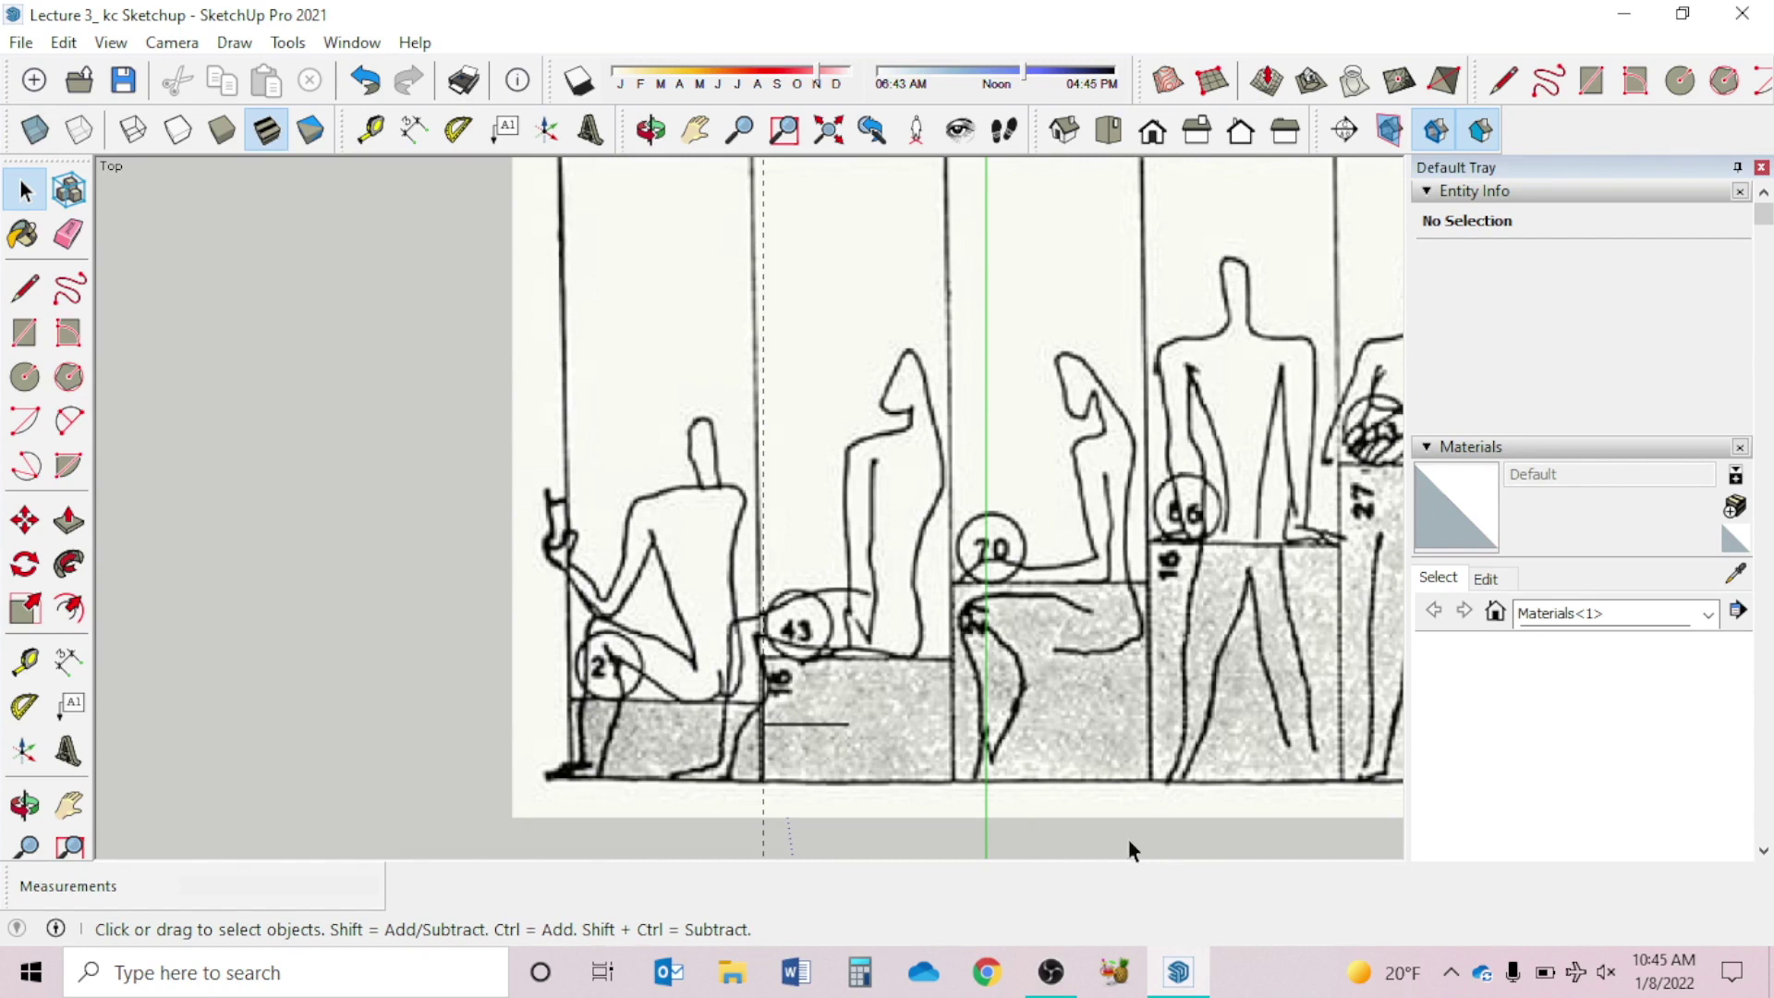
- Dimension the seat height from the baseline to the seat top, placing the dimension outside the image beside the first figure
left_click(68, 662)
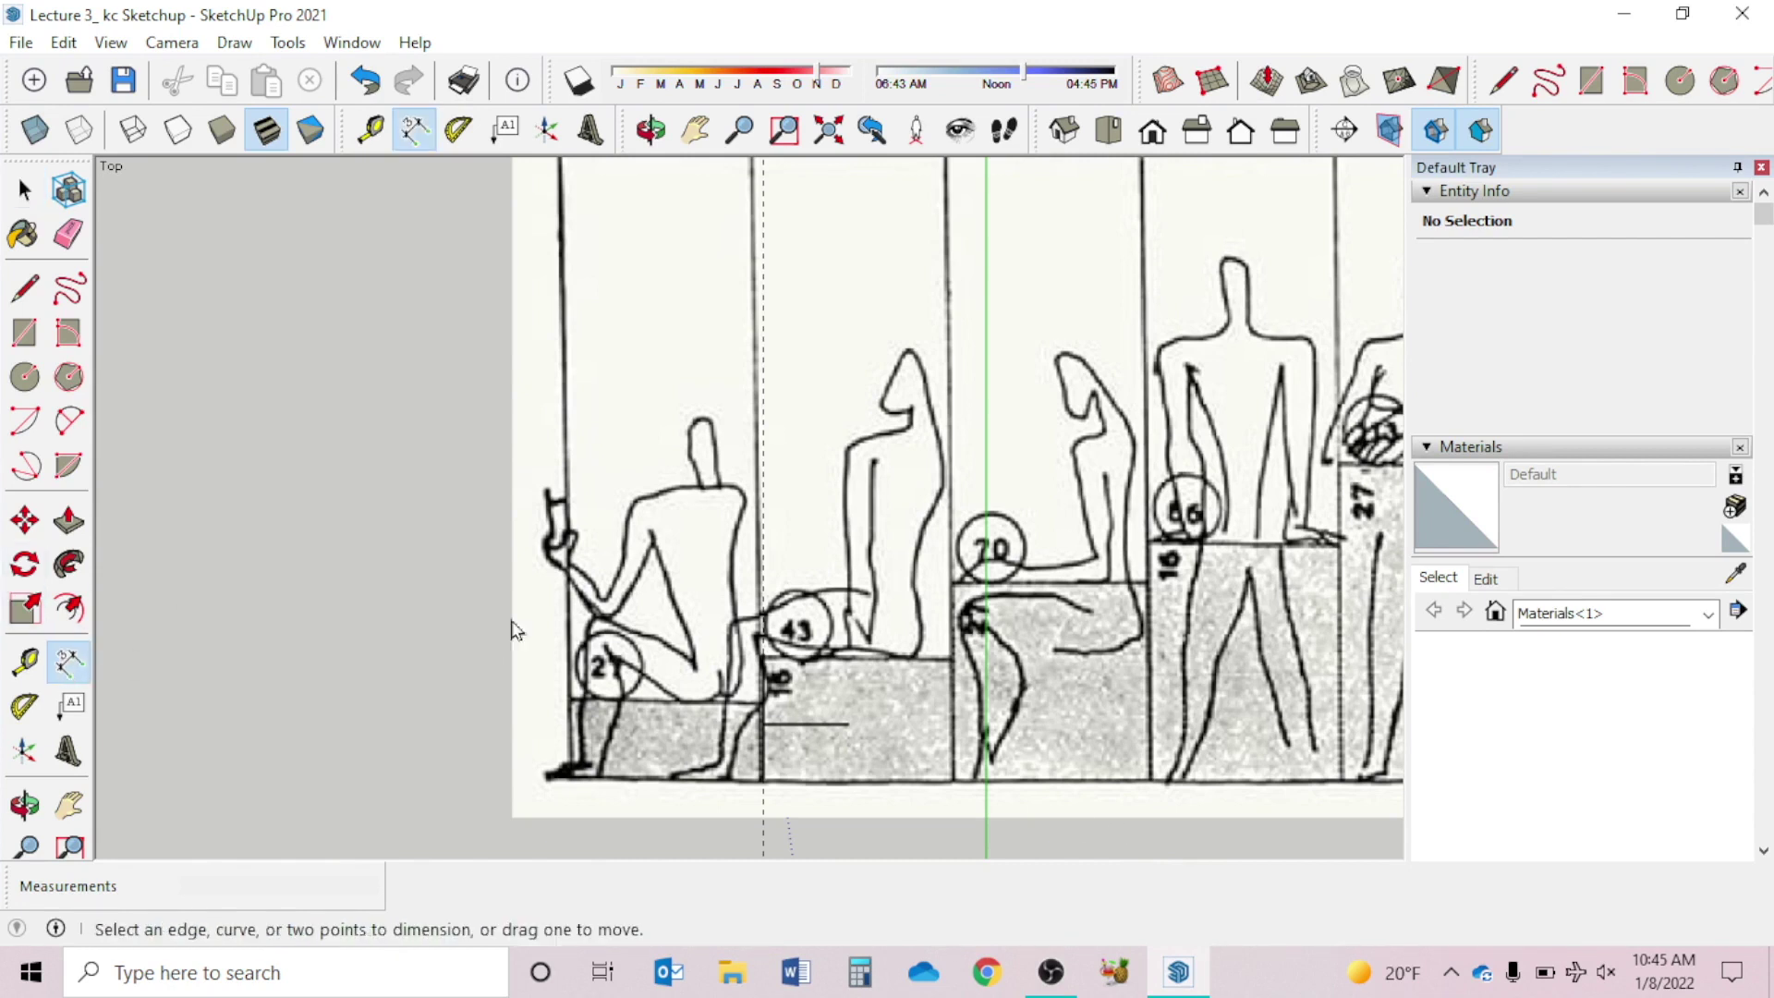
left_click(762, 778)
left_click(762, 652)
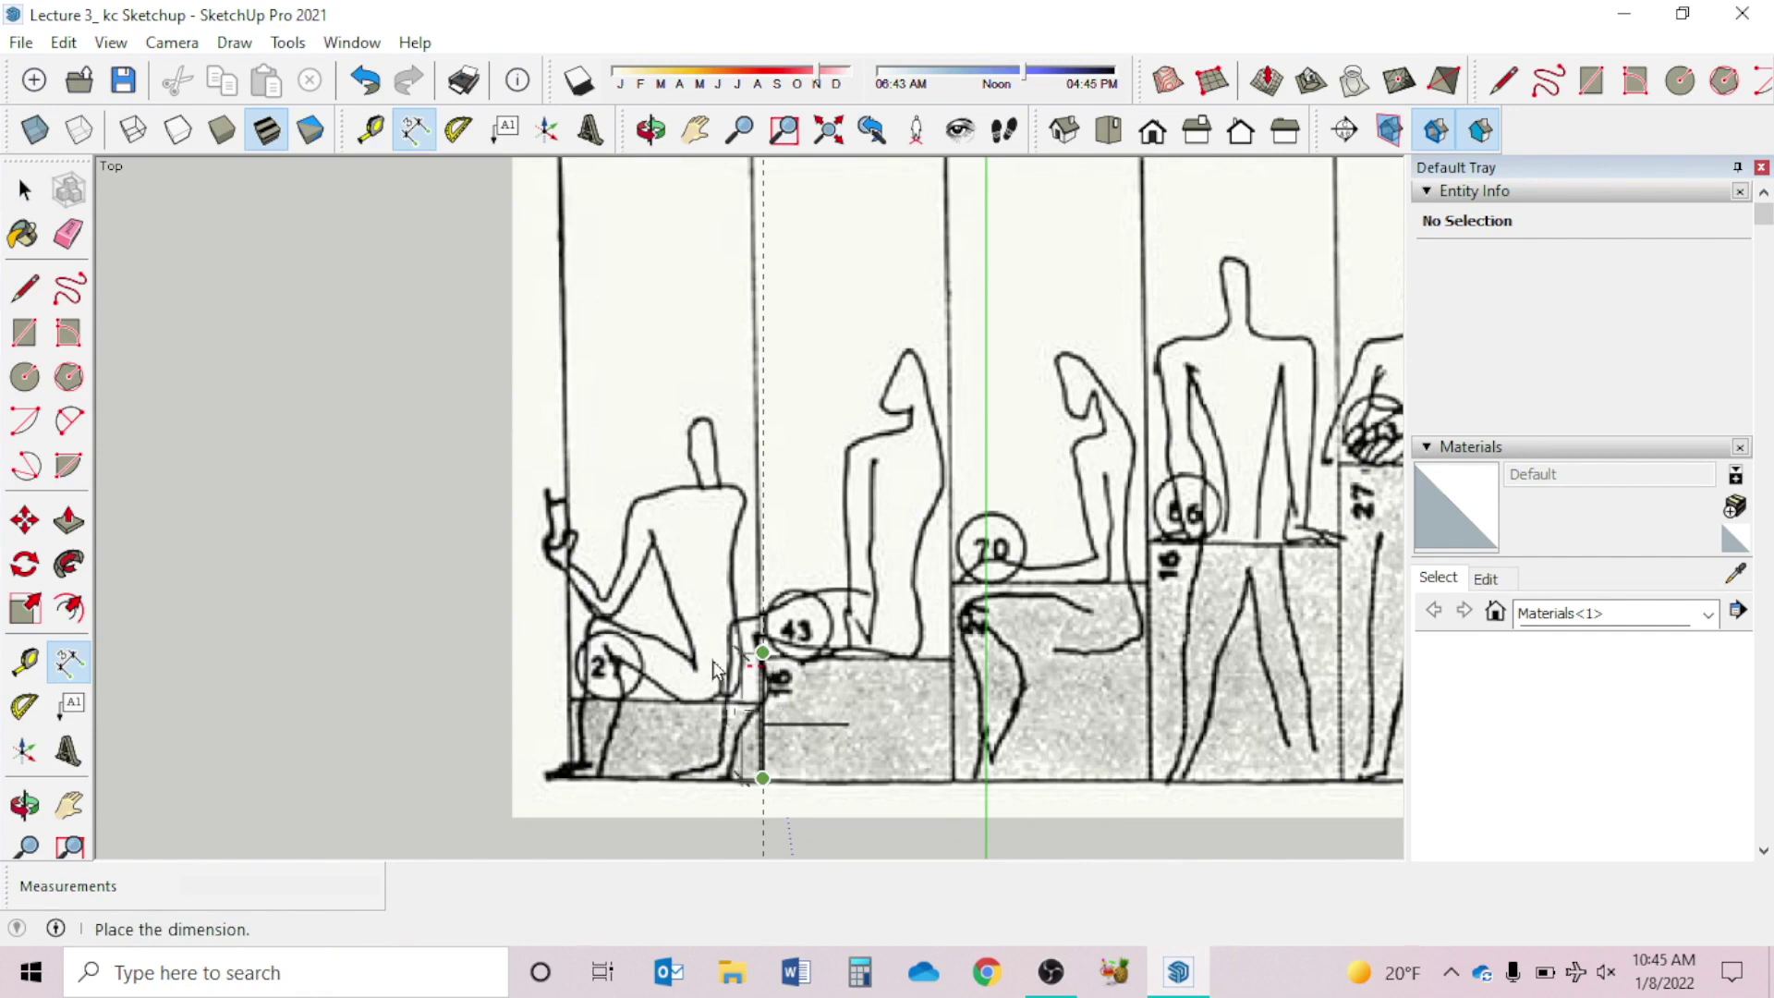
left_click(443, 644)
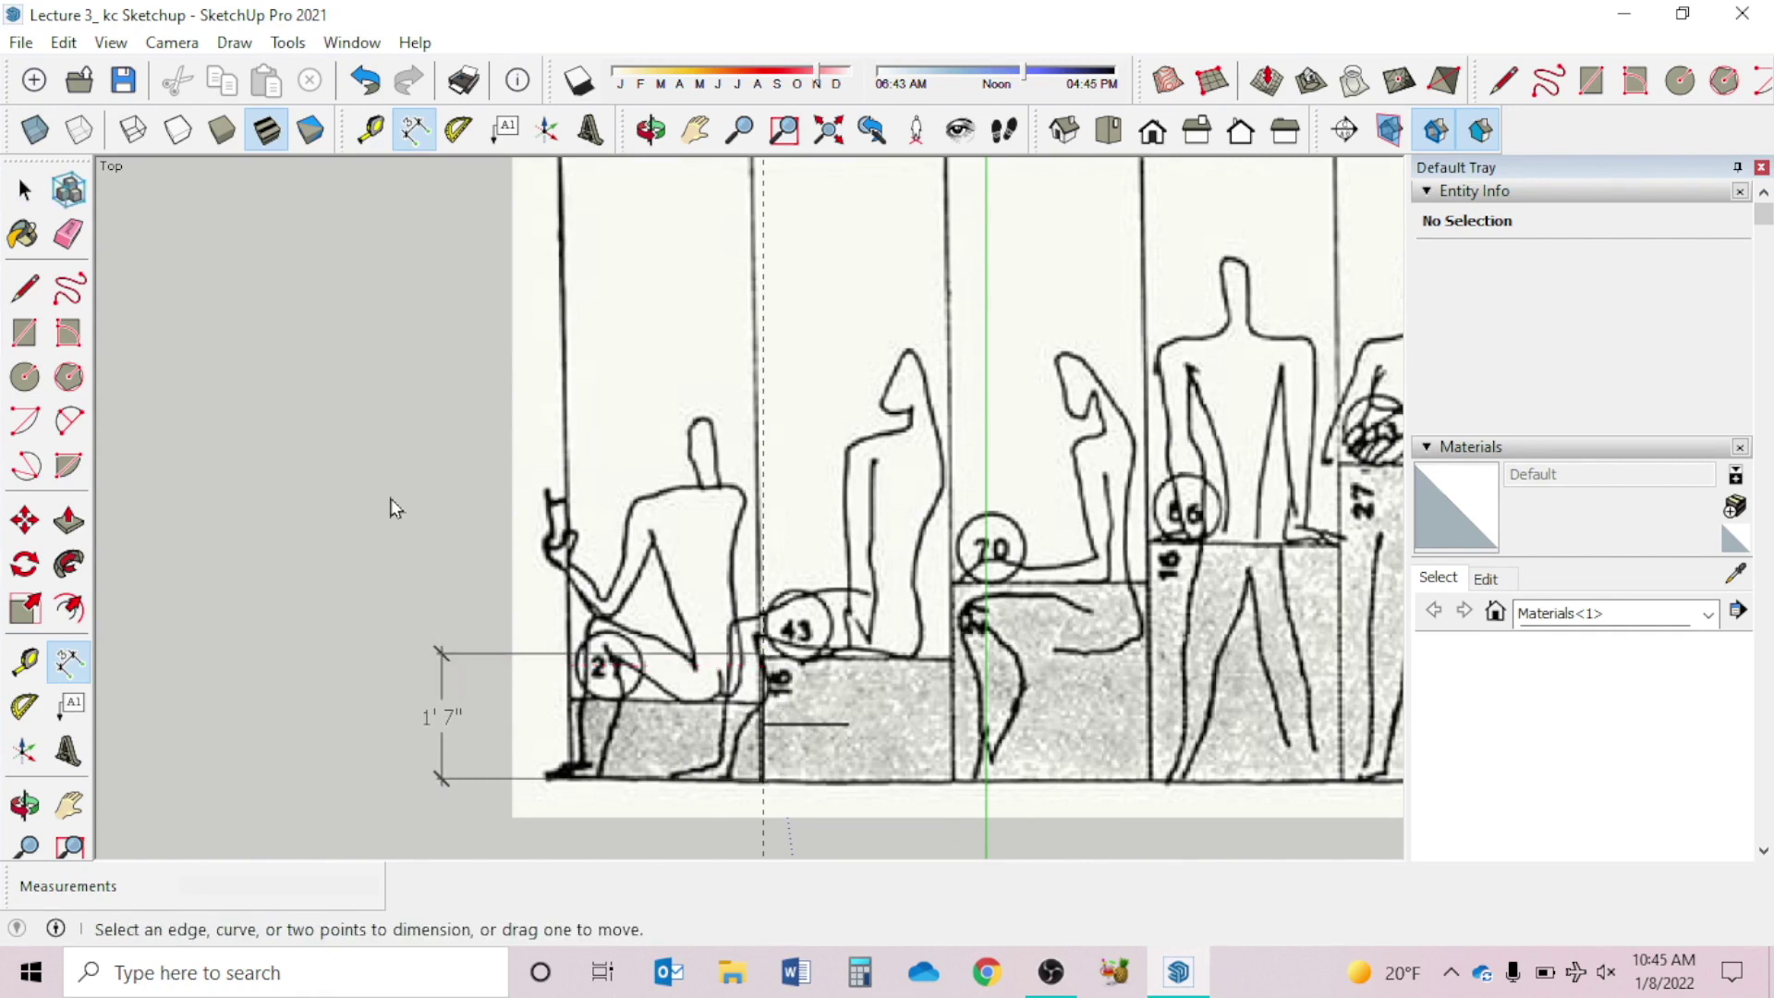
scroll(347, 486, "down", 4)
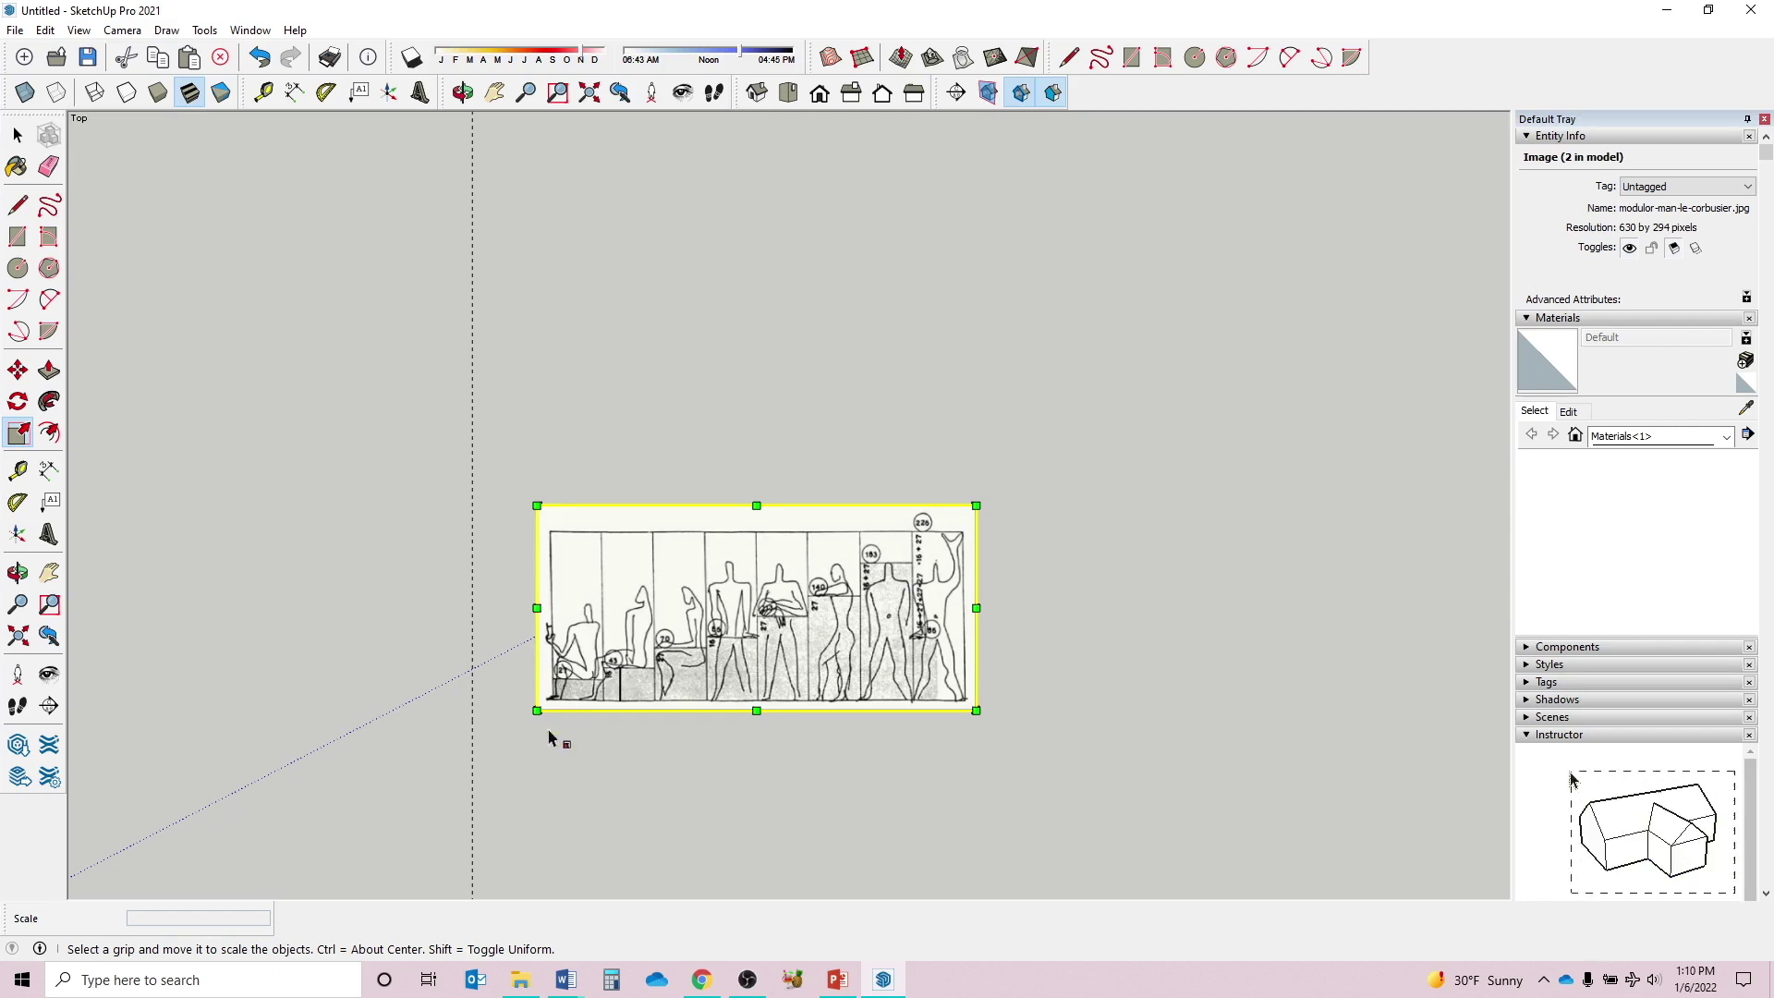
- Bring up the PowerPoint presentation and restore SketchUp to a smaller window so the furniture-height slide shows beside it
left_click(841, 983)
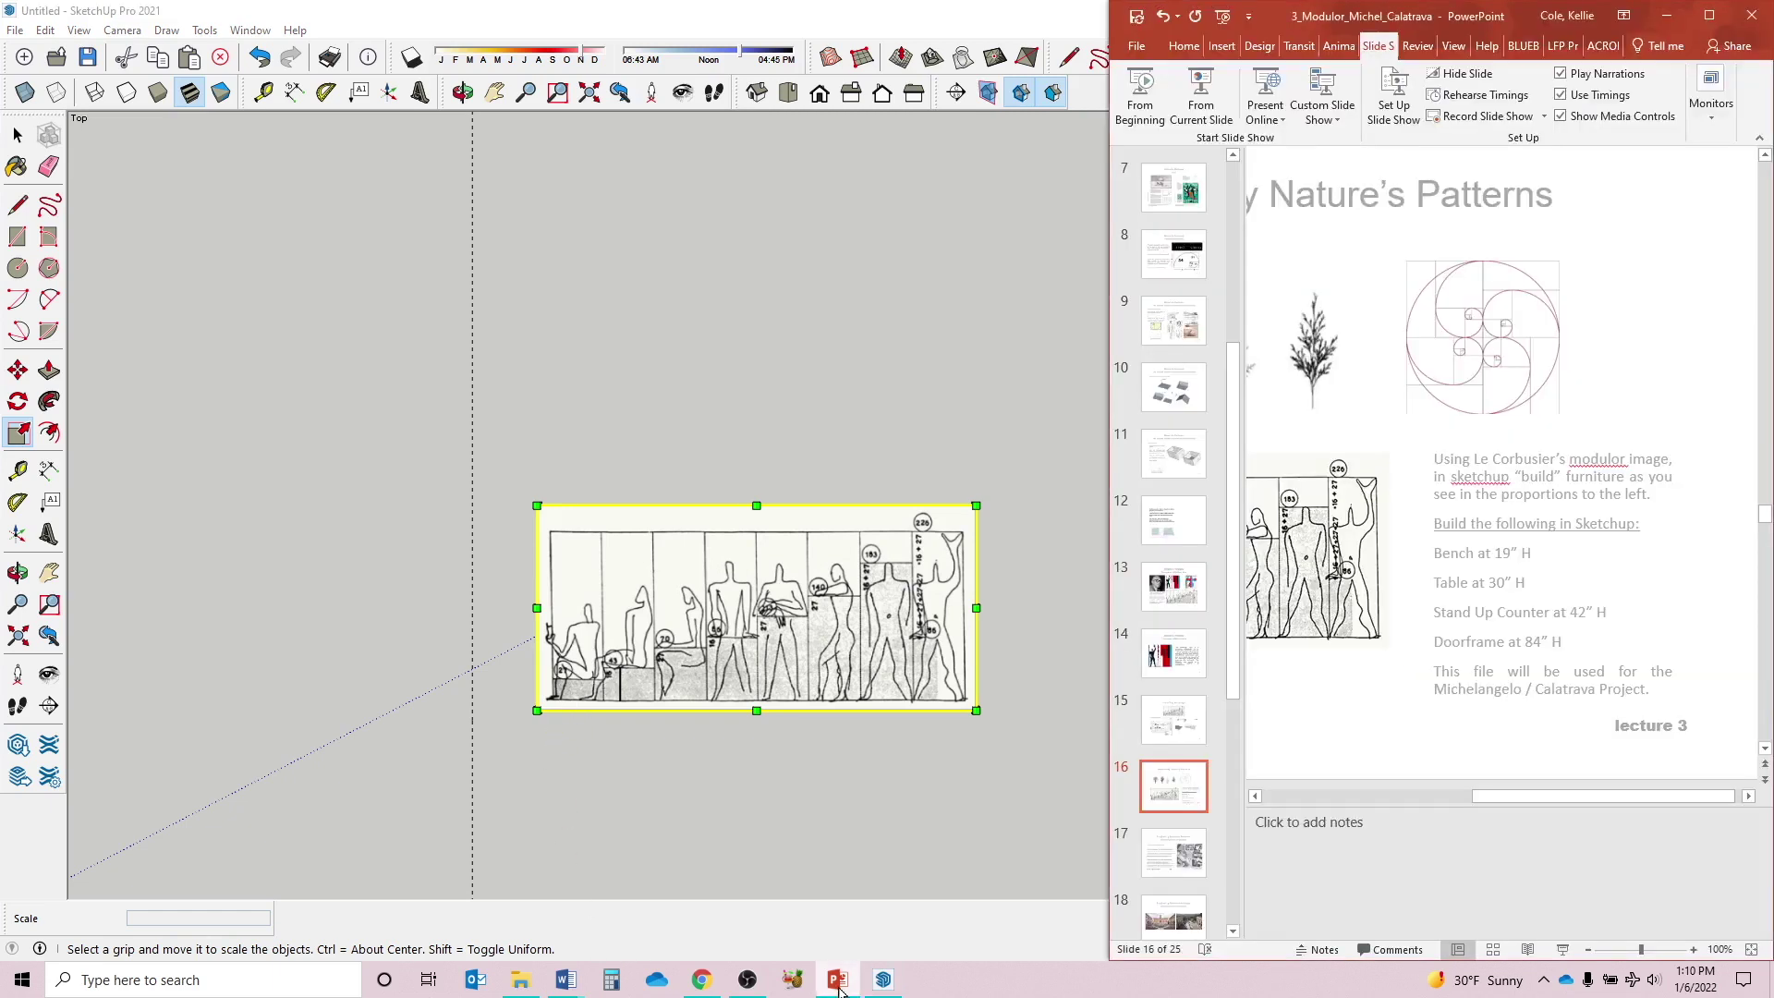
left_click(839, 985)
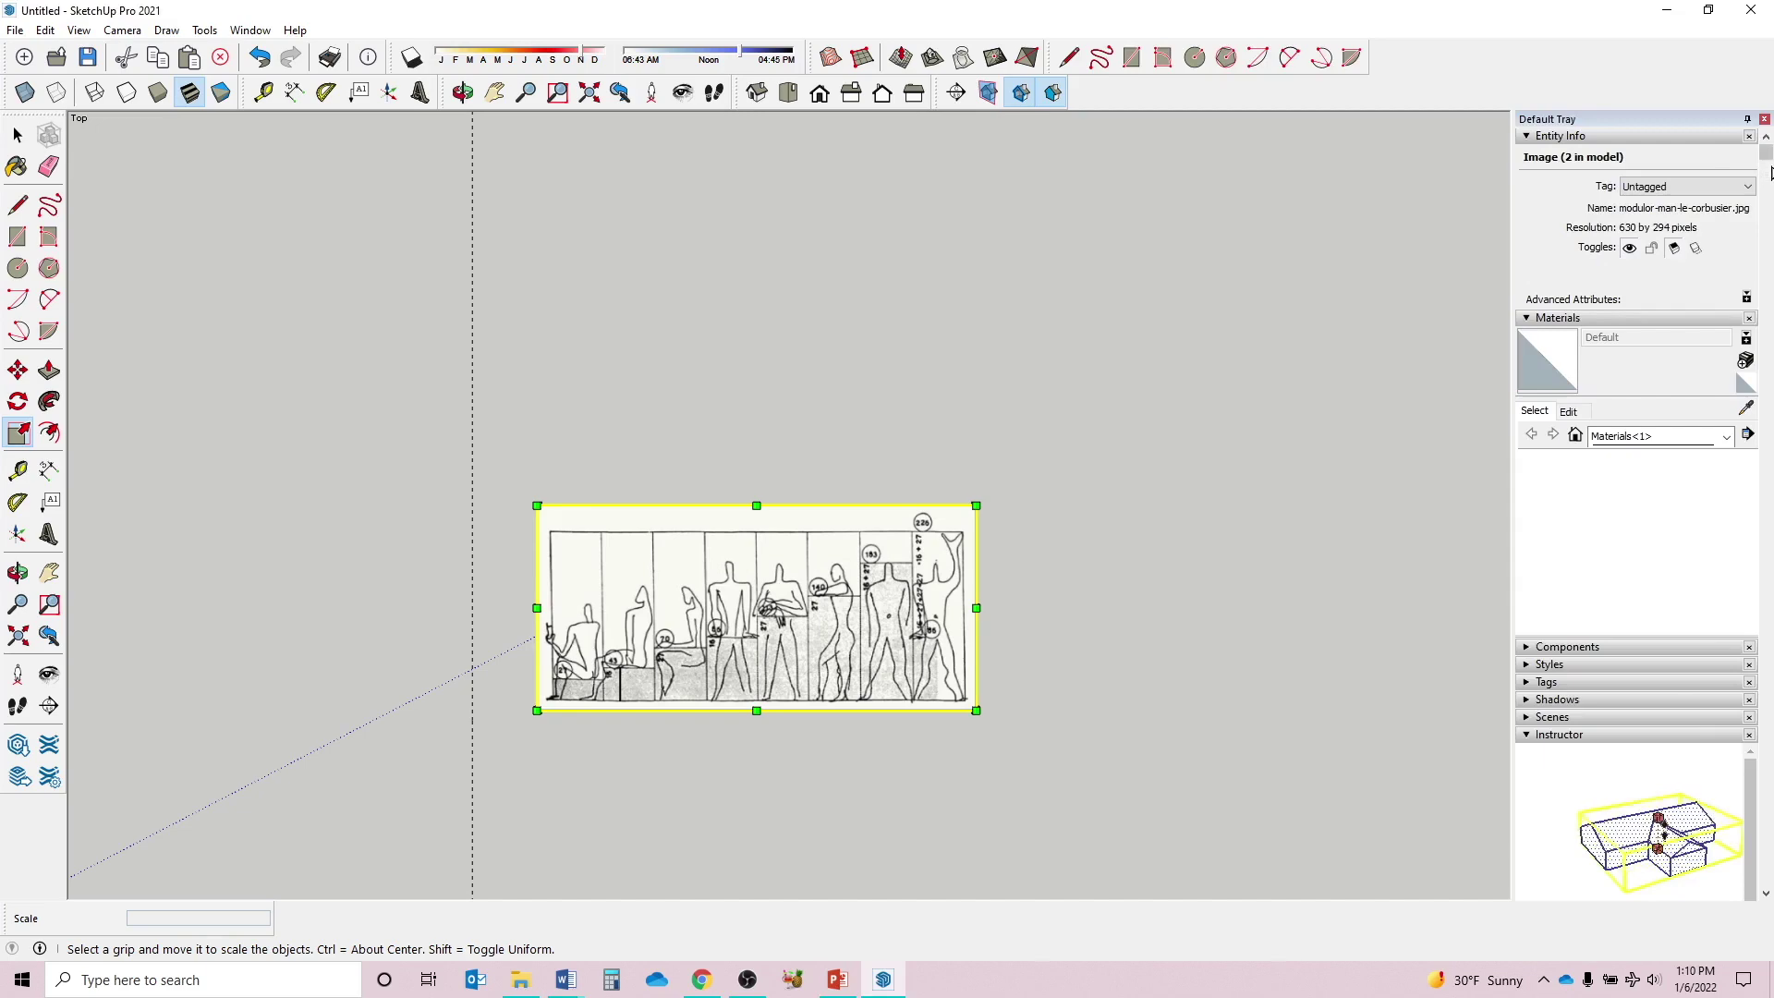
left_click(1708, 11)
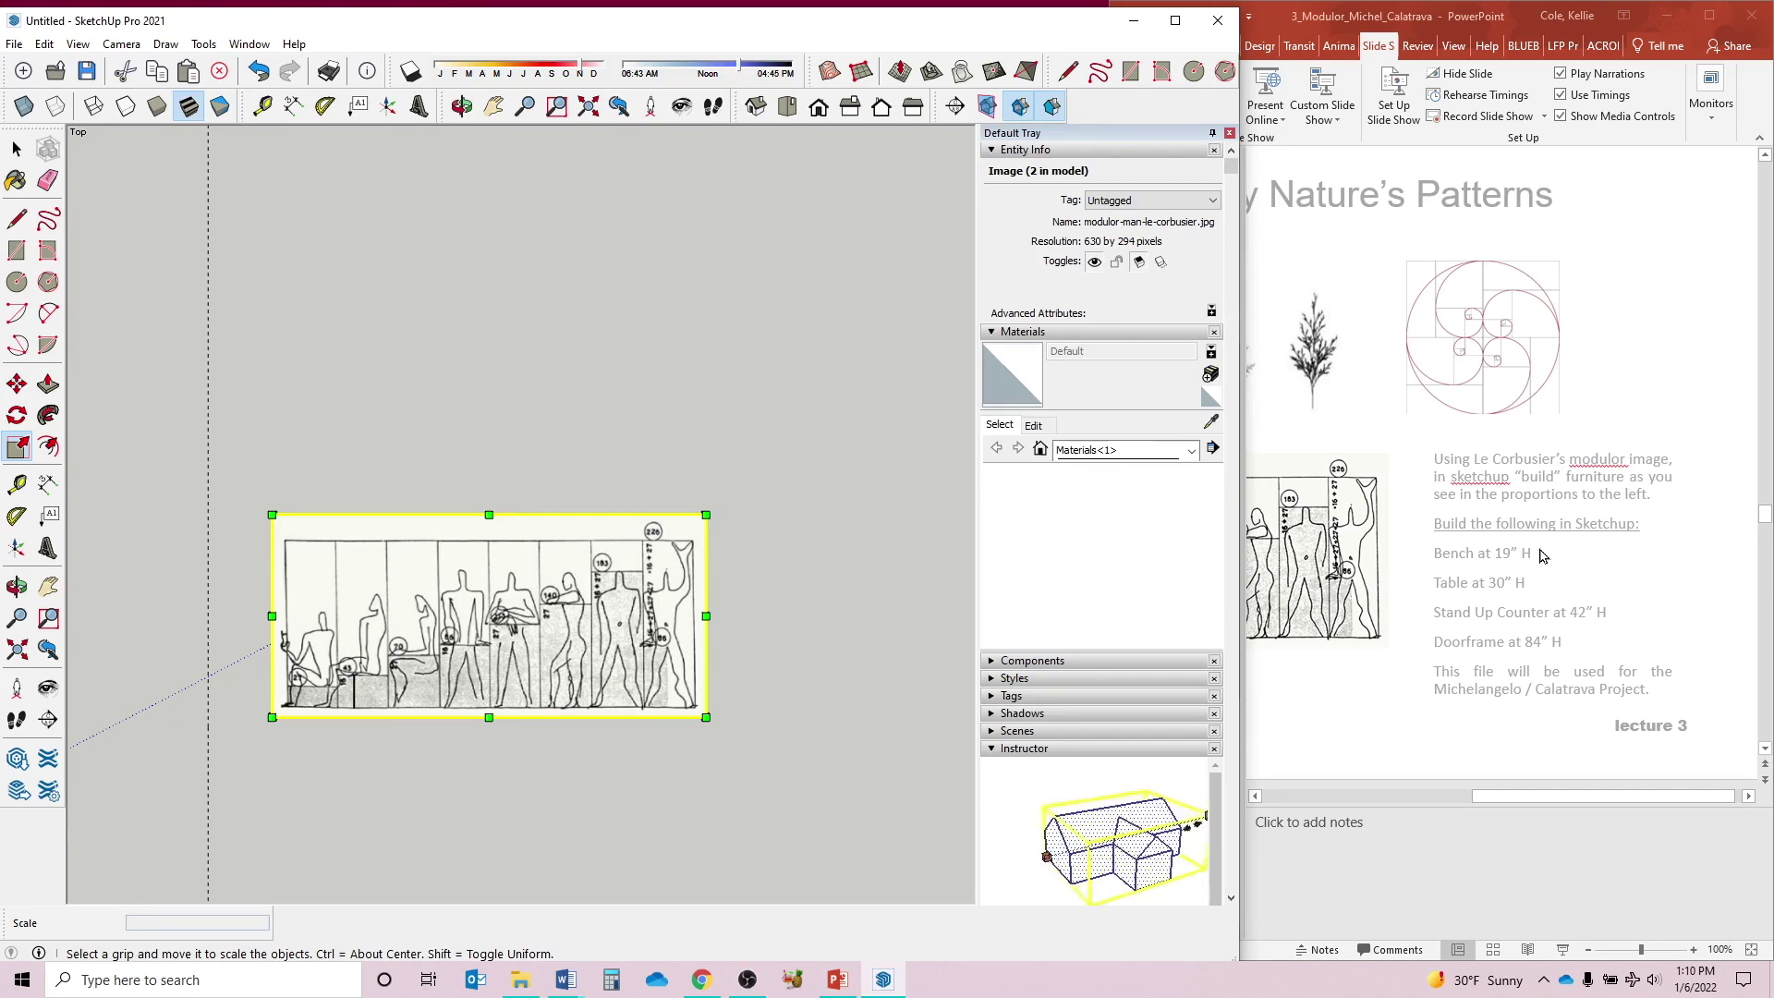
- Clear the scale selection and select the smaller Modulor image together with its traced seat-height line
left_click(714, 397)
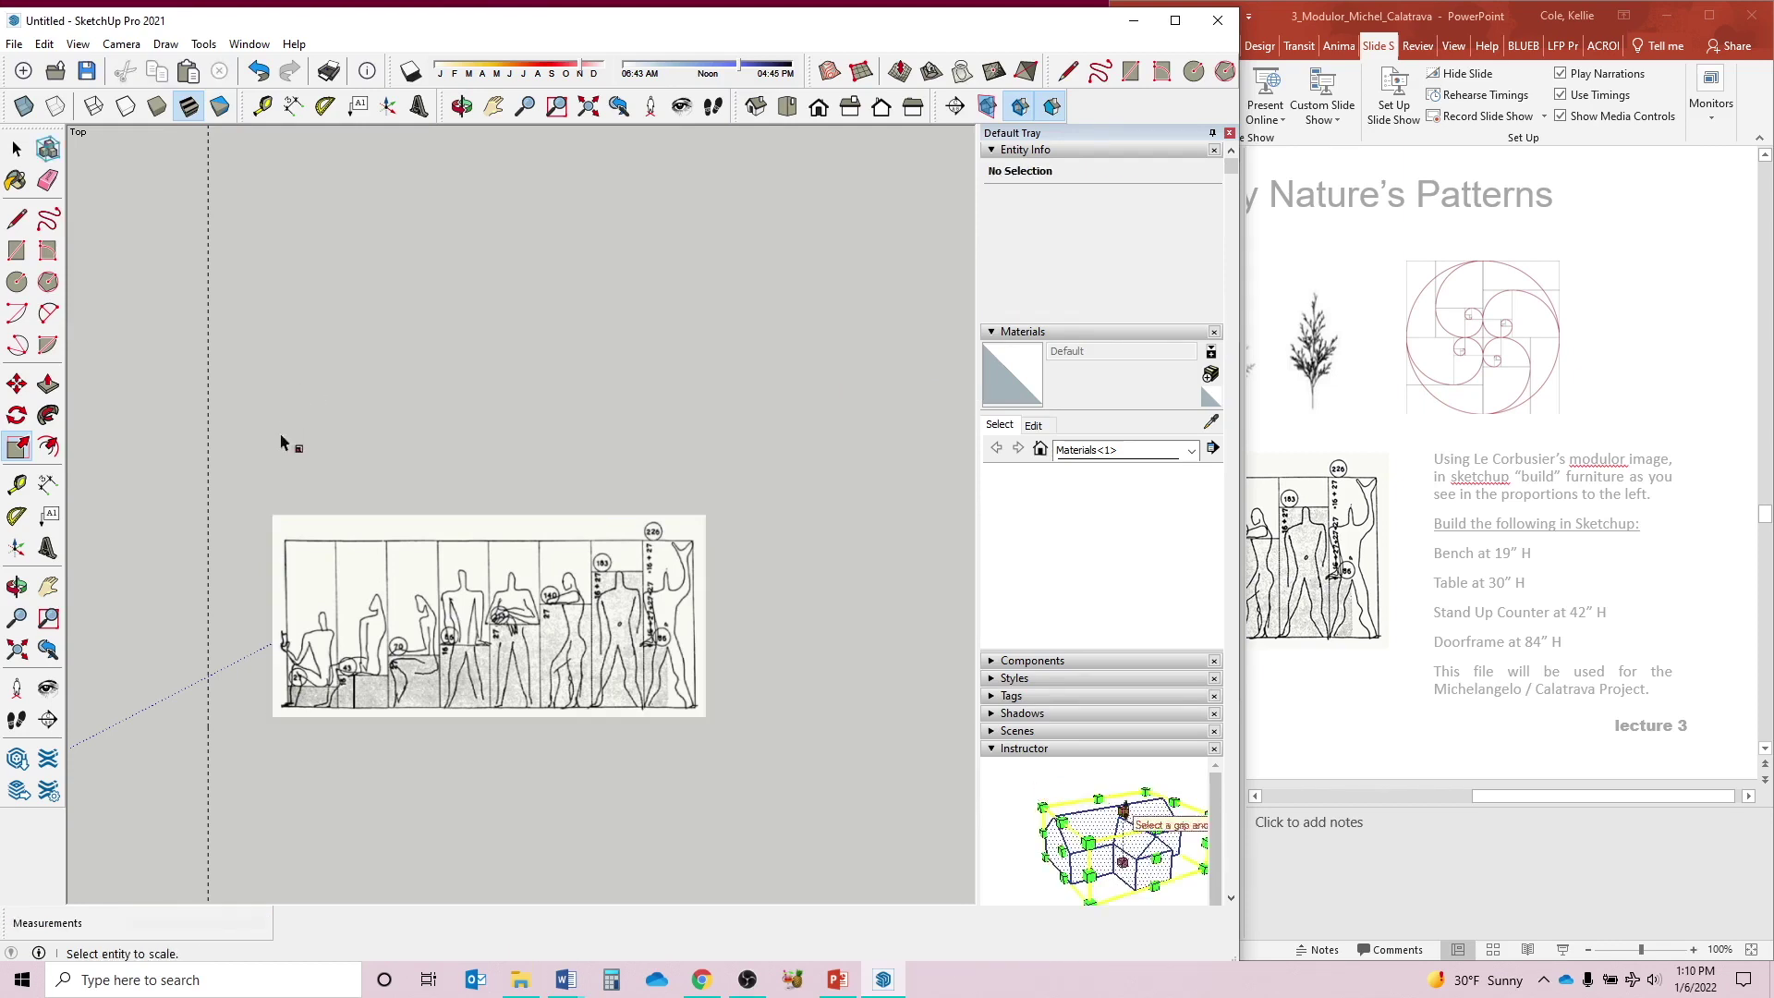
key("space")
left_click_drag(236, 453, 806, 788)
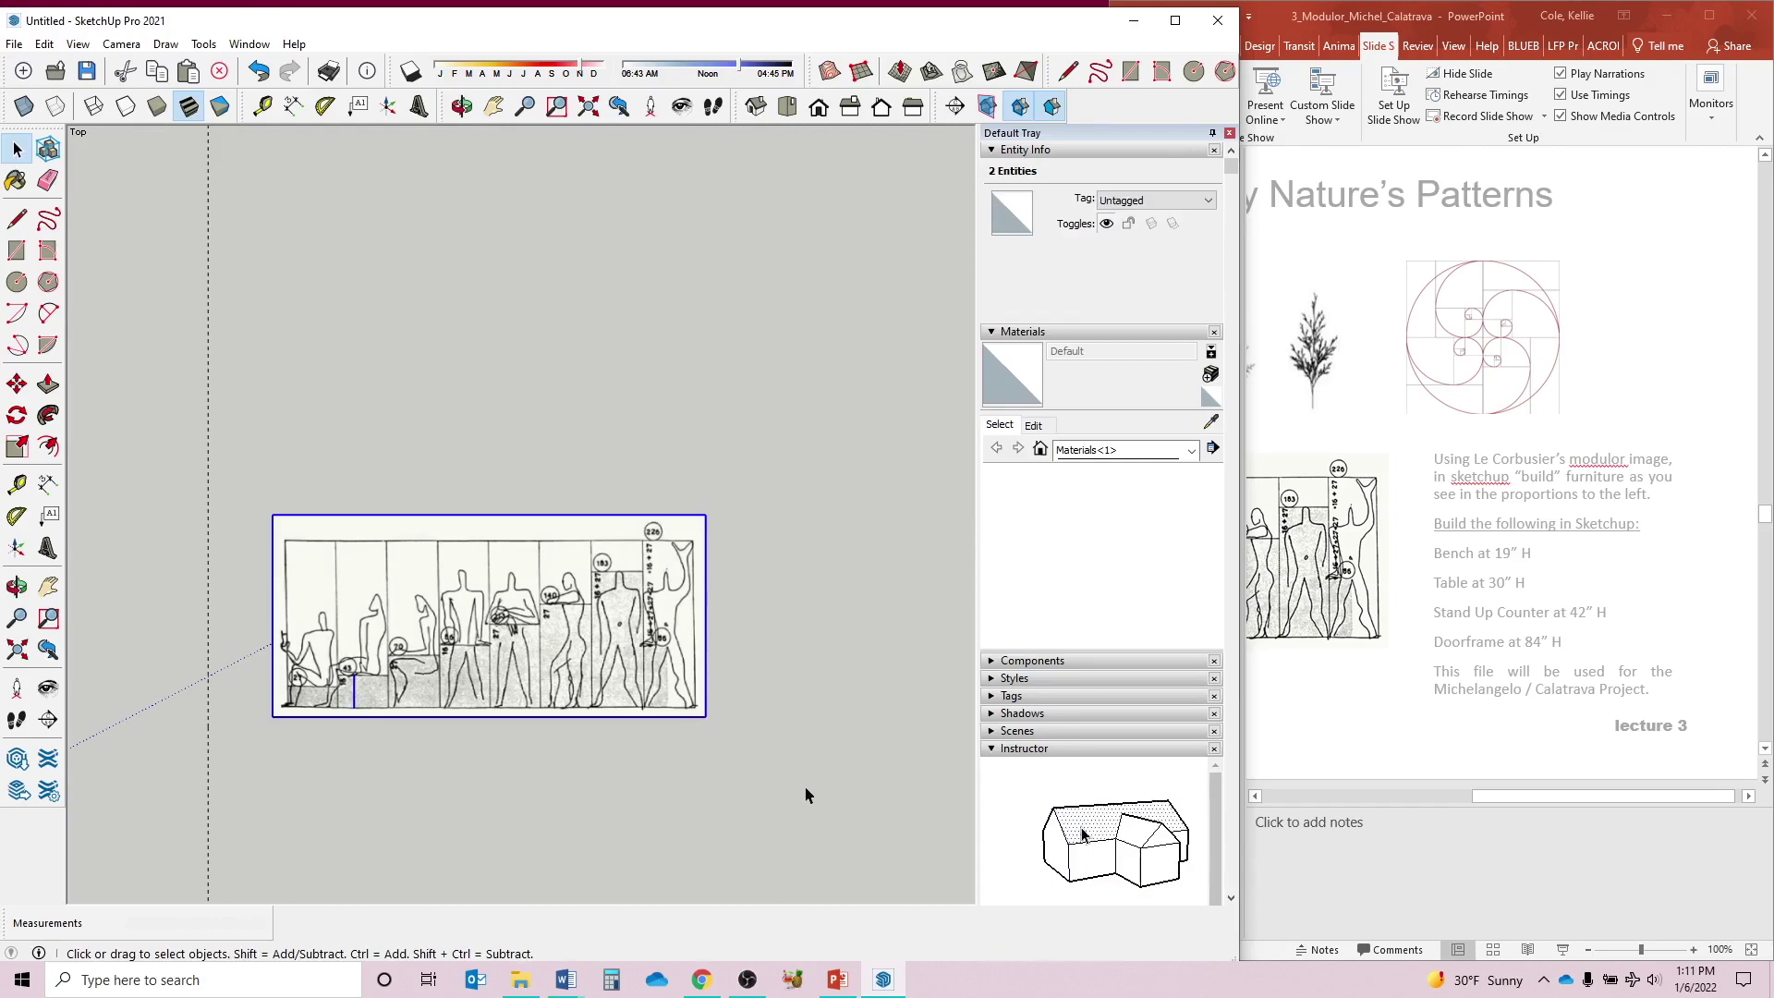
- Rotate the selected Modulor image and its seat-height line 90 degrees about the image's bottom edge to stand them upright
scroll(804, 792, "down", 5)
mouse_move(765, 757)
middle_mouse_down()
mouse_move(638, 744)
mouse_move(515, 396)
mouse_move(520, 326)
middle_mouse_up()
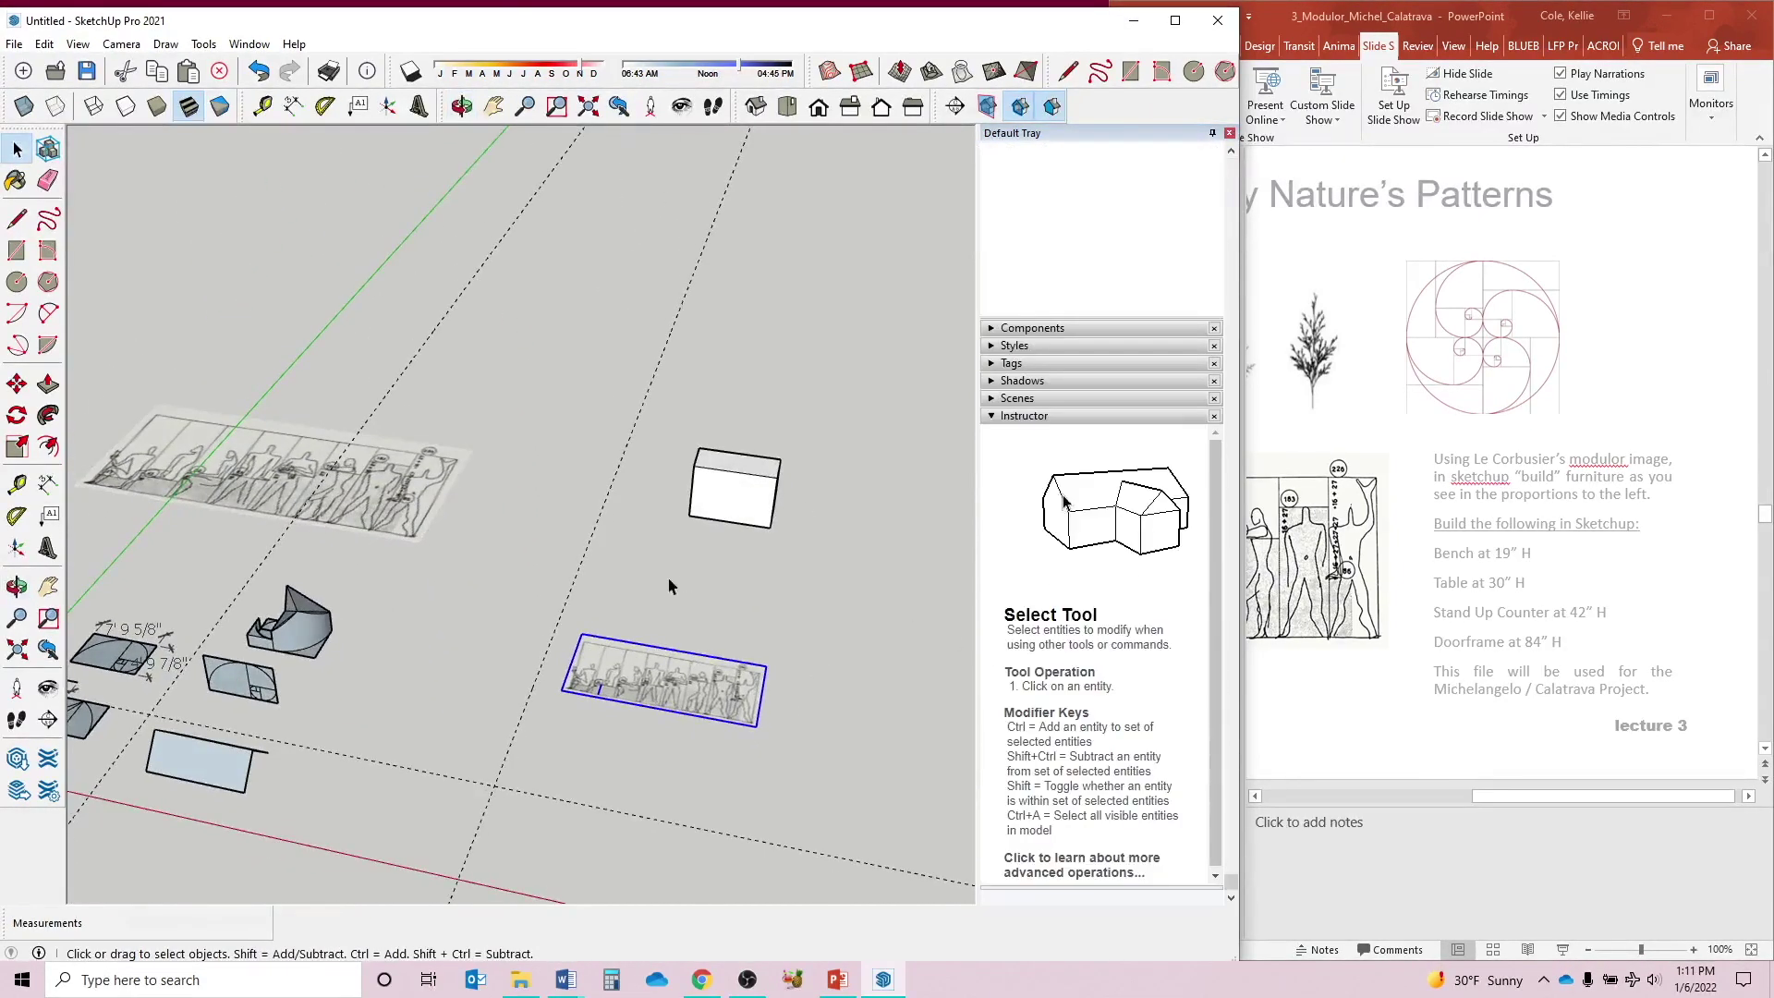
scroll(638, 566, "down", 2)
scroll(634, 563, "down", 2)
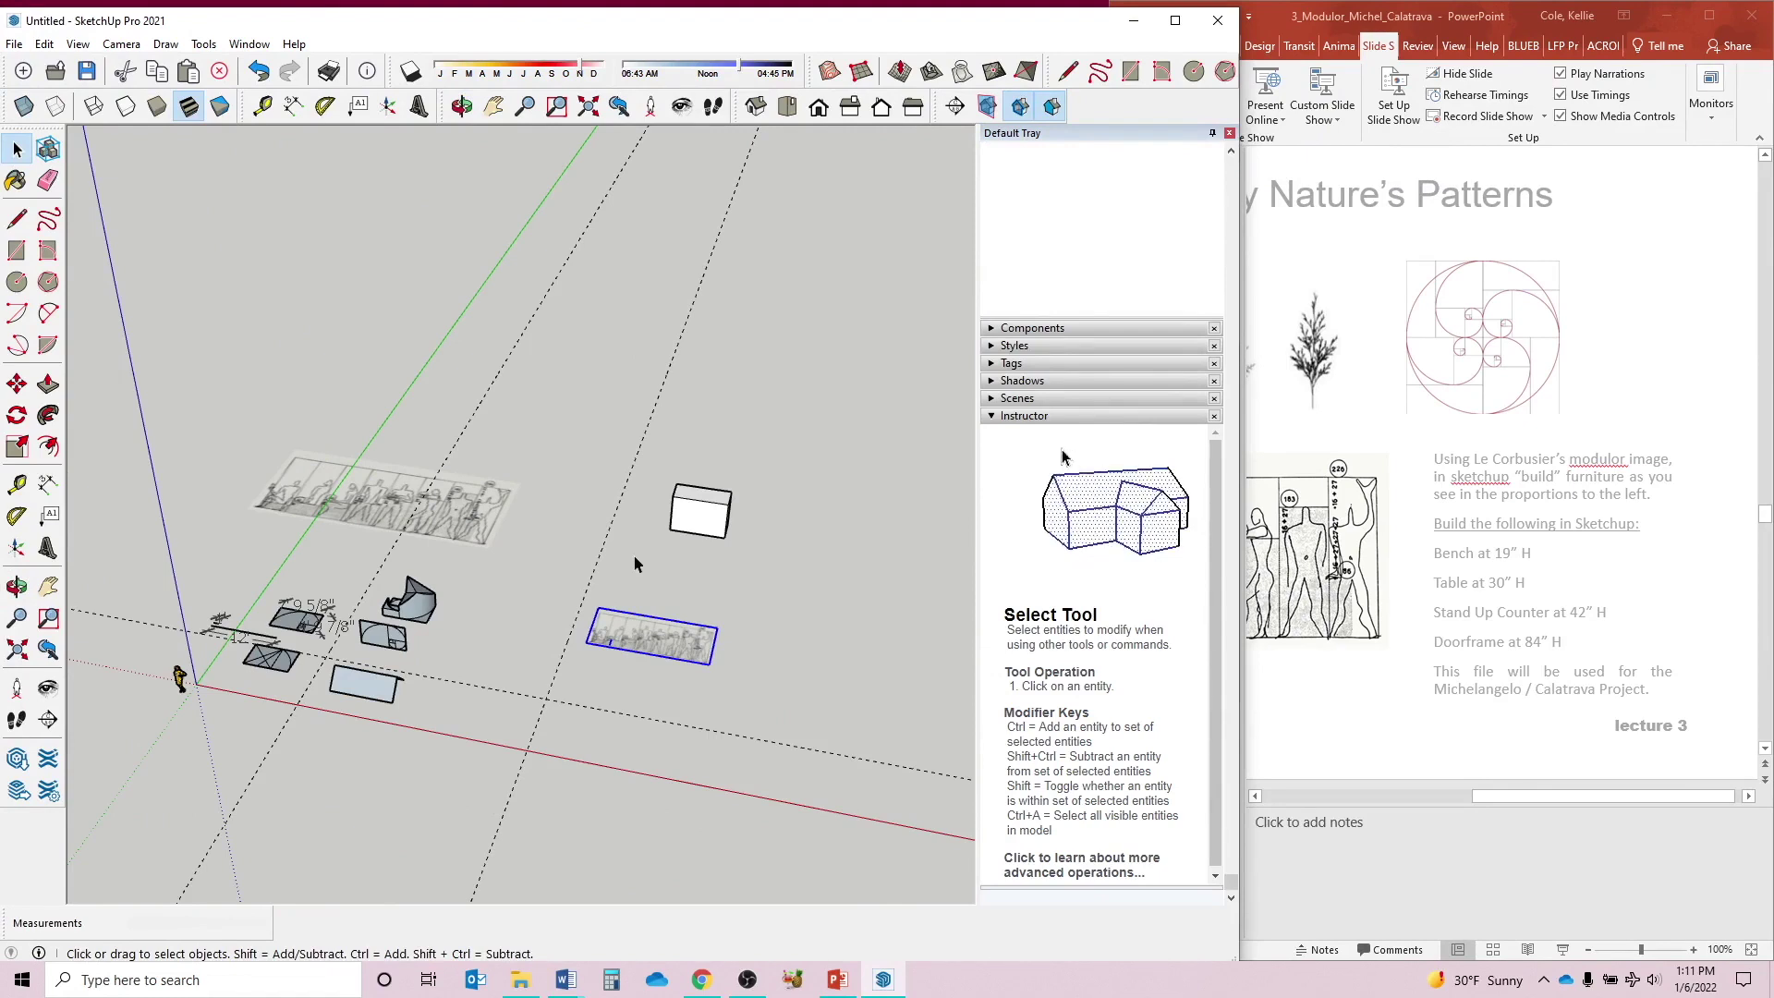
left_click(16, 414)
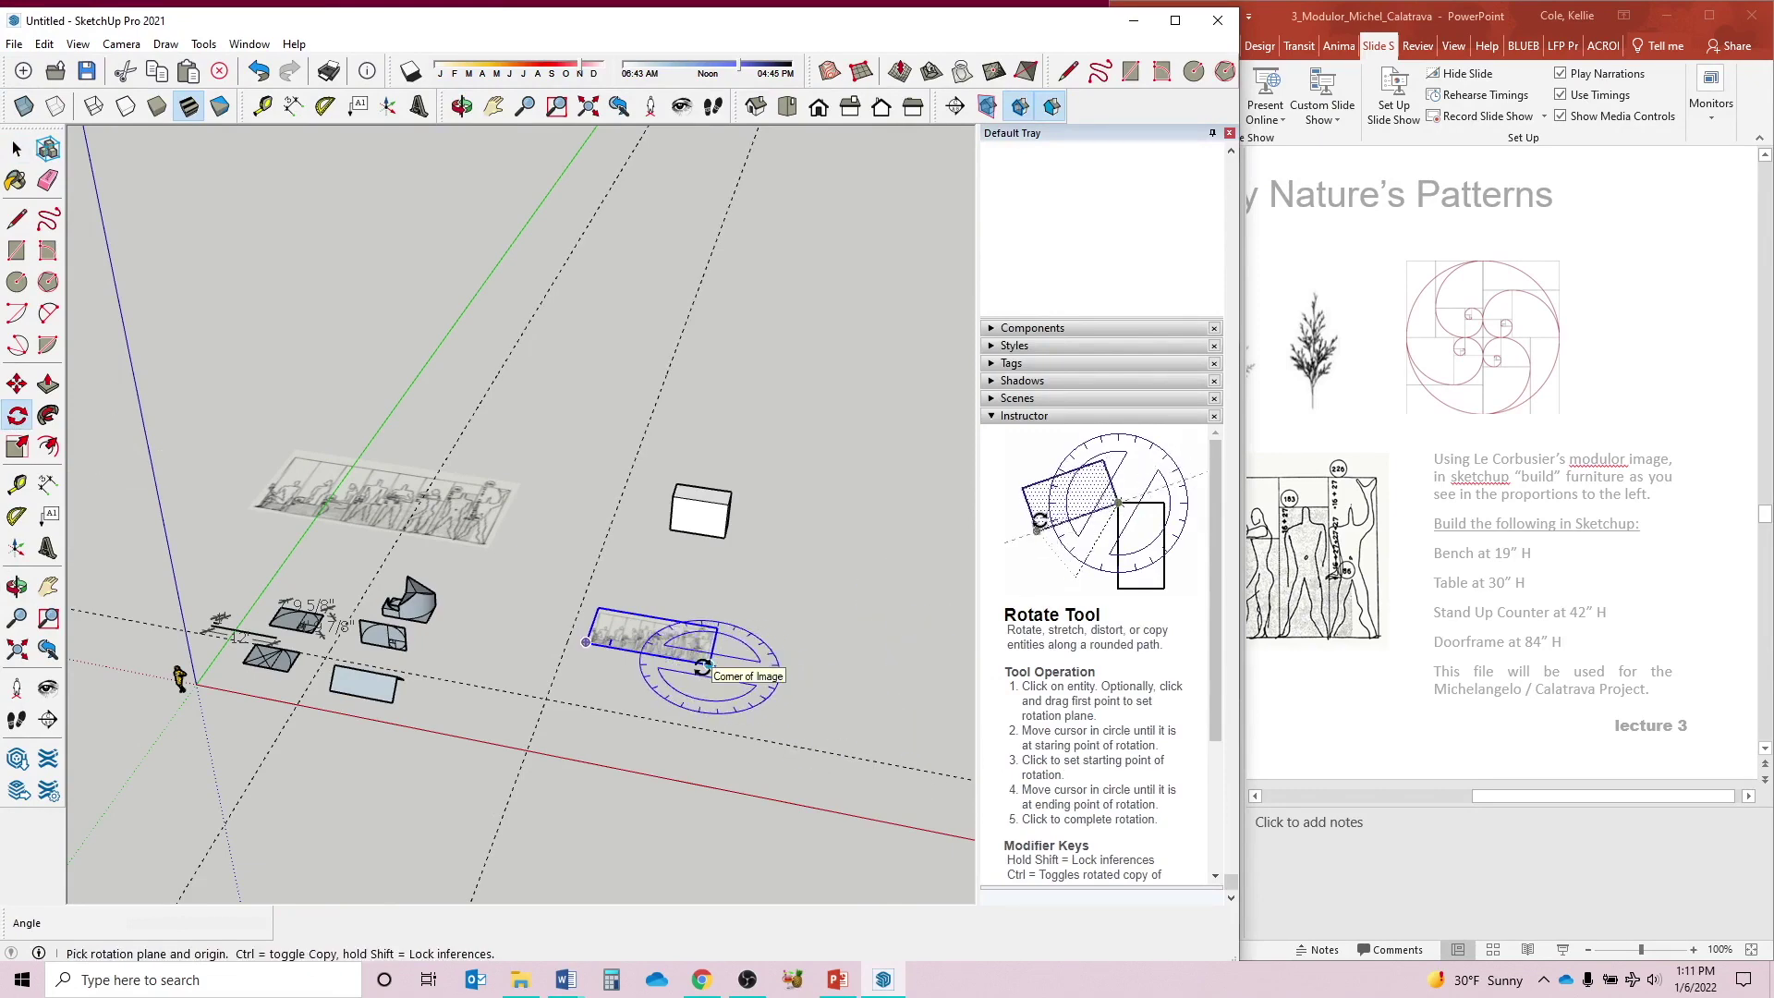
mouse_move(714, 674)
middle_mouse_down()
mouse_move(455, 585)
mouse_move(601, 712)
middle_mouse_up()
left_click(630, 697)
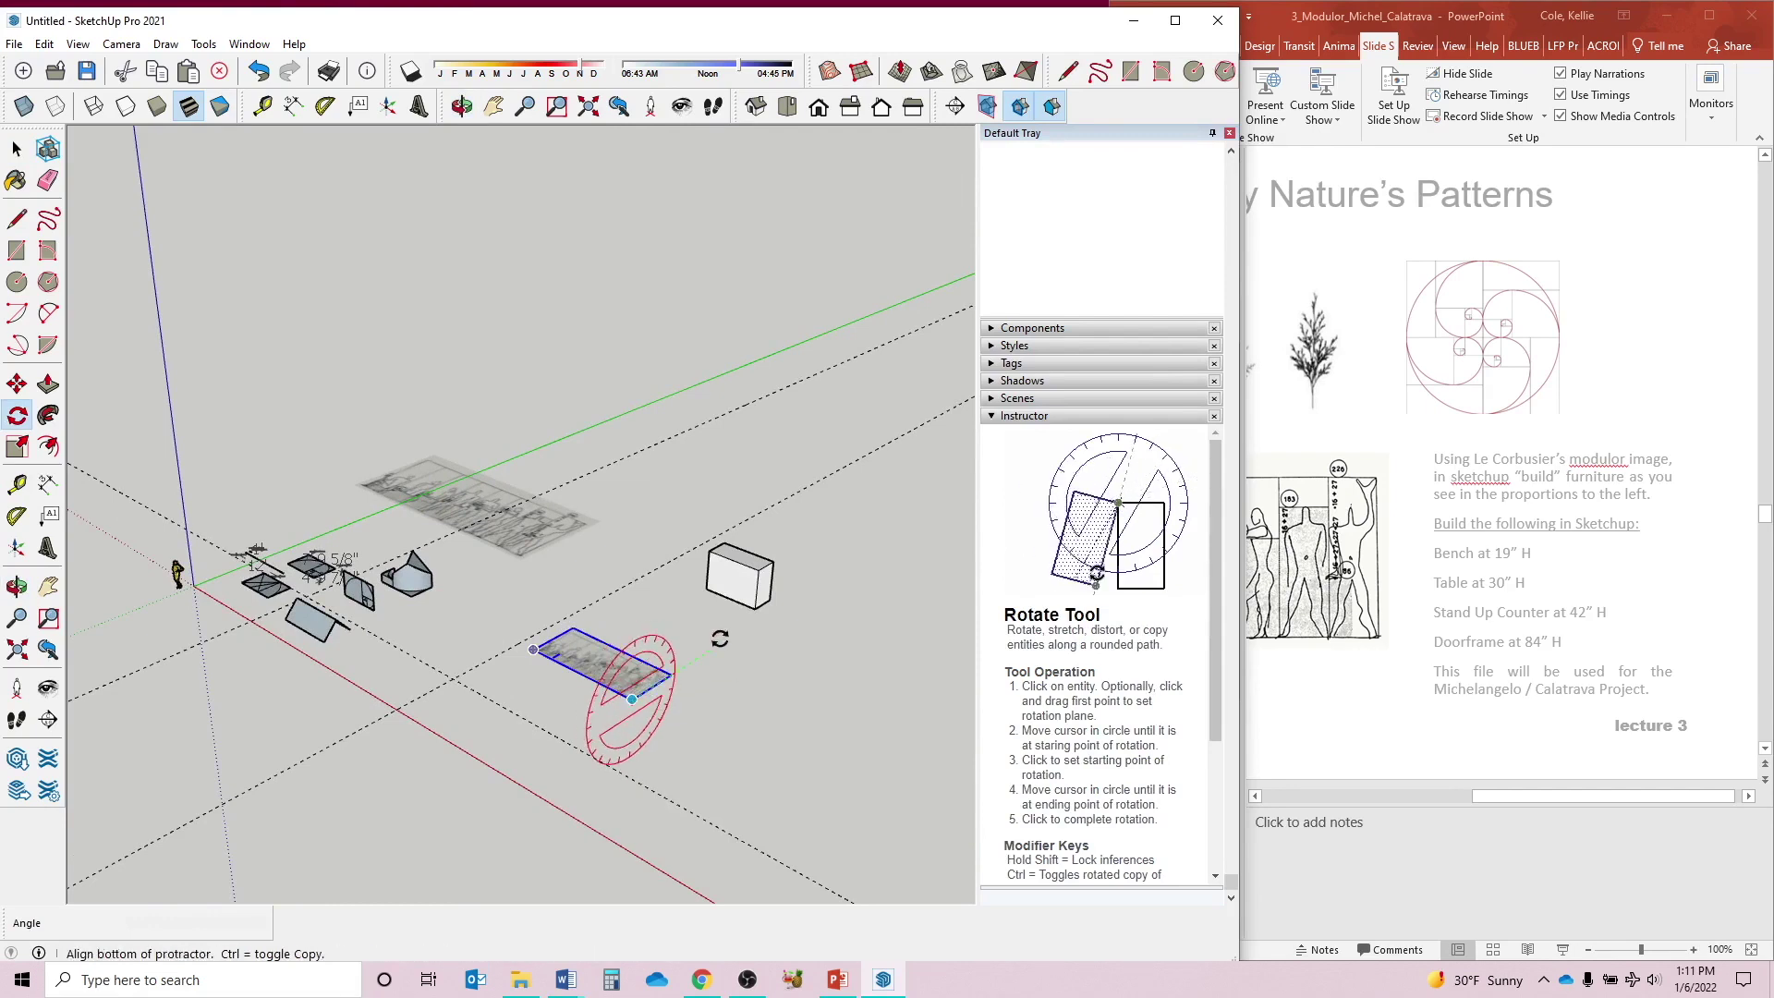
left_click(711, 582)
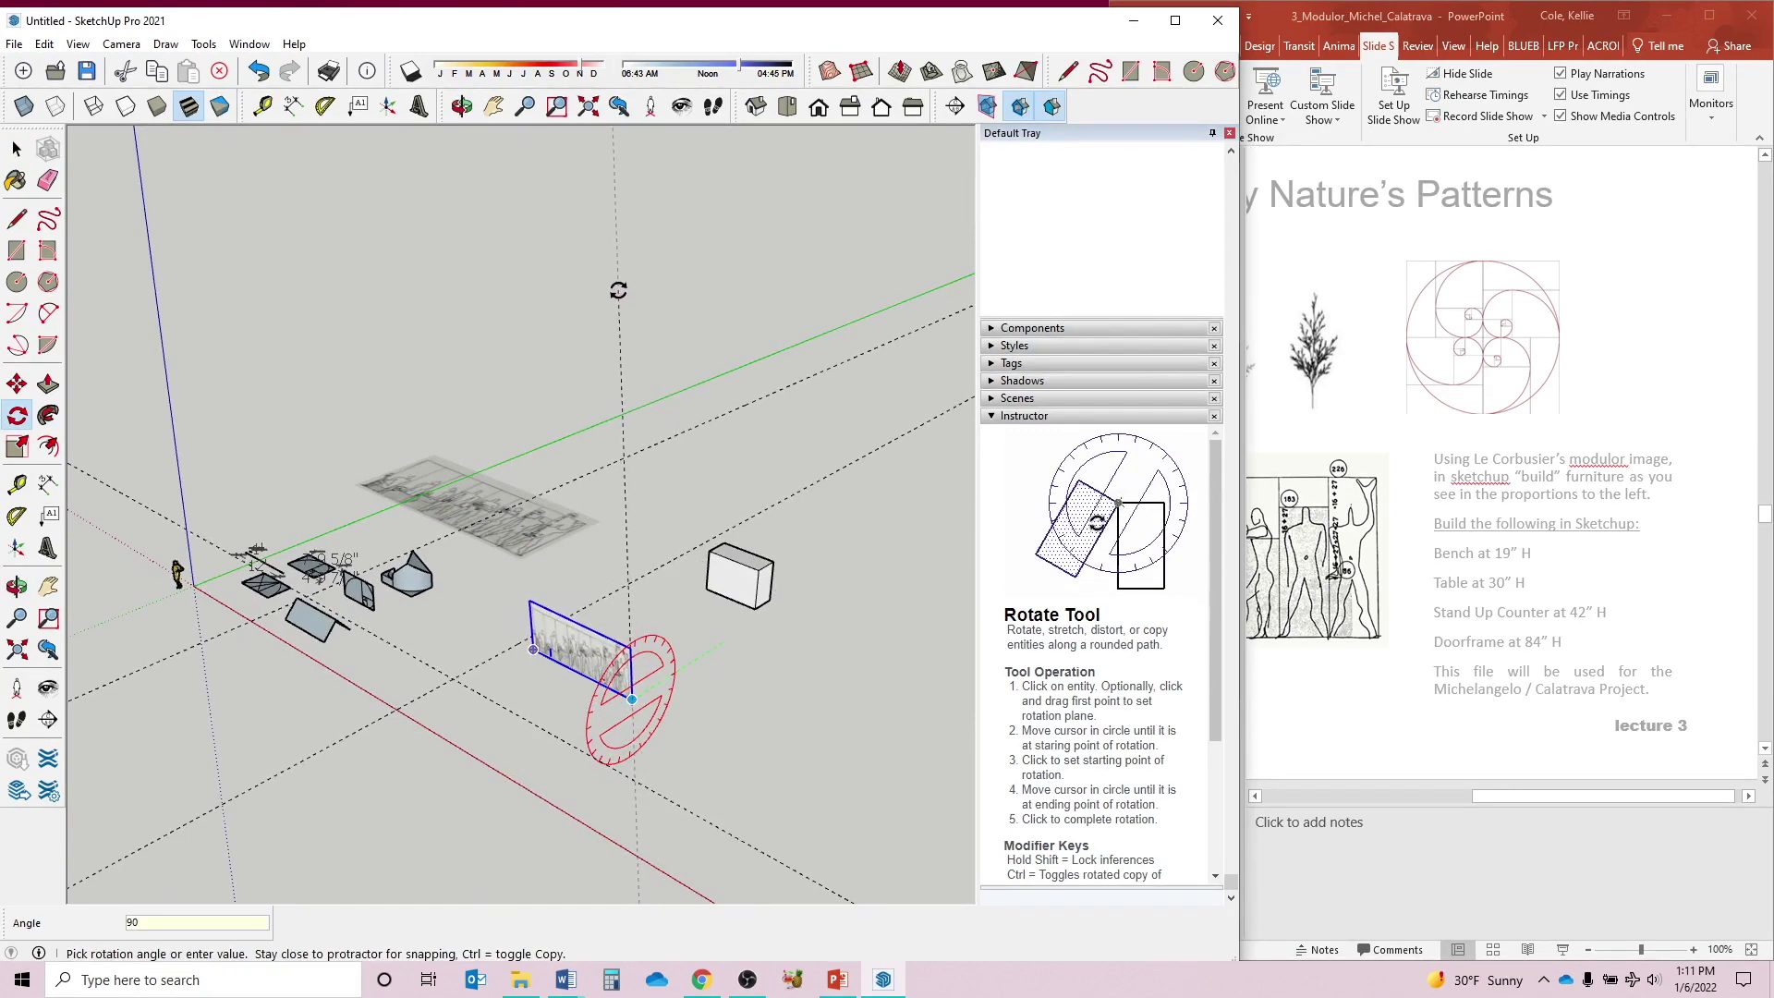
type("90")
key("Return")
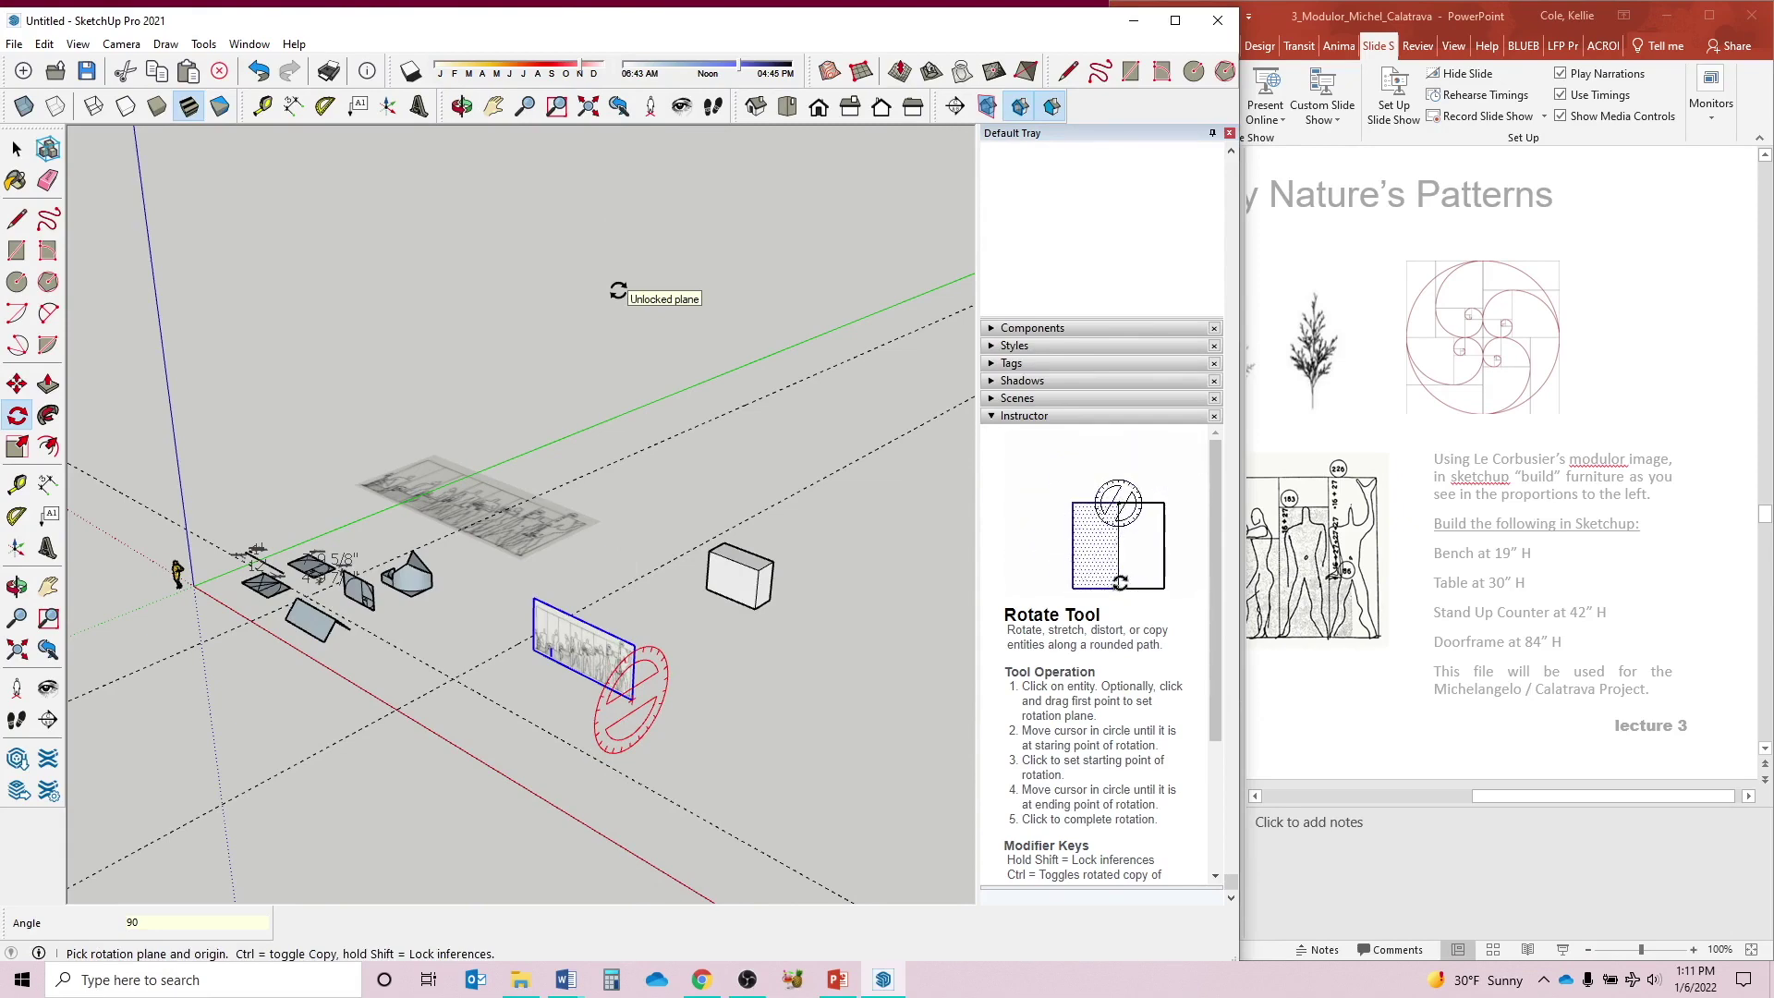
- Outline a rectangular bench face with the Line tool on the upright image, using the traced seat-height line beside the seated figure
scroll(518, 730, "up", 5)
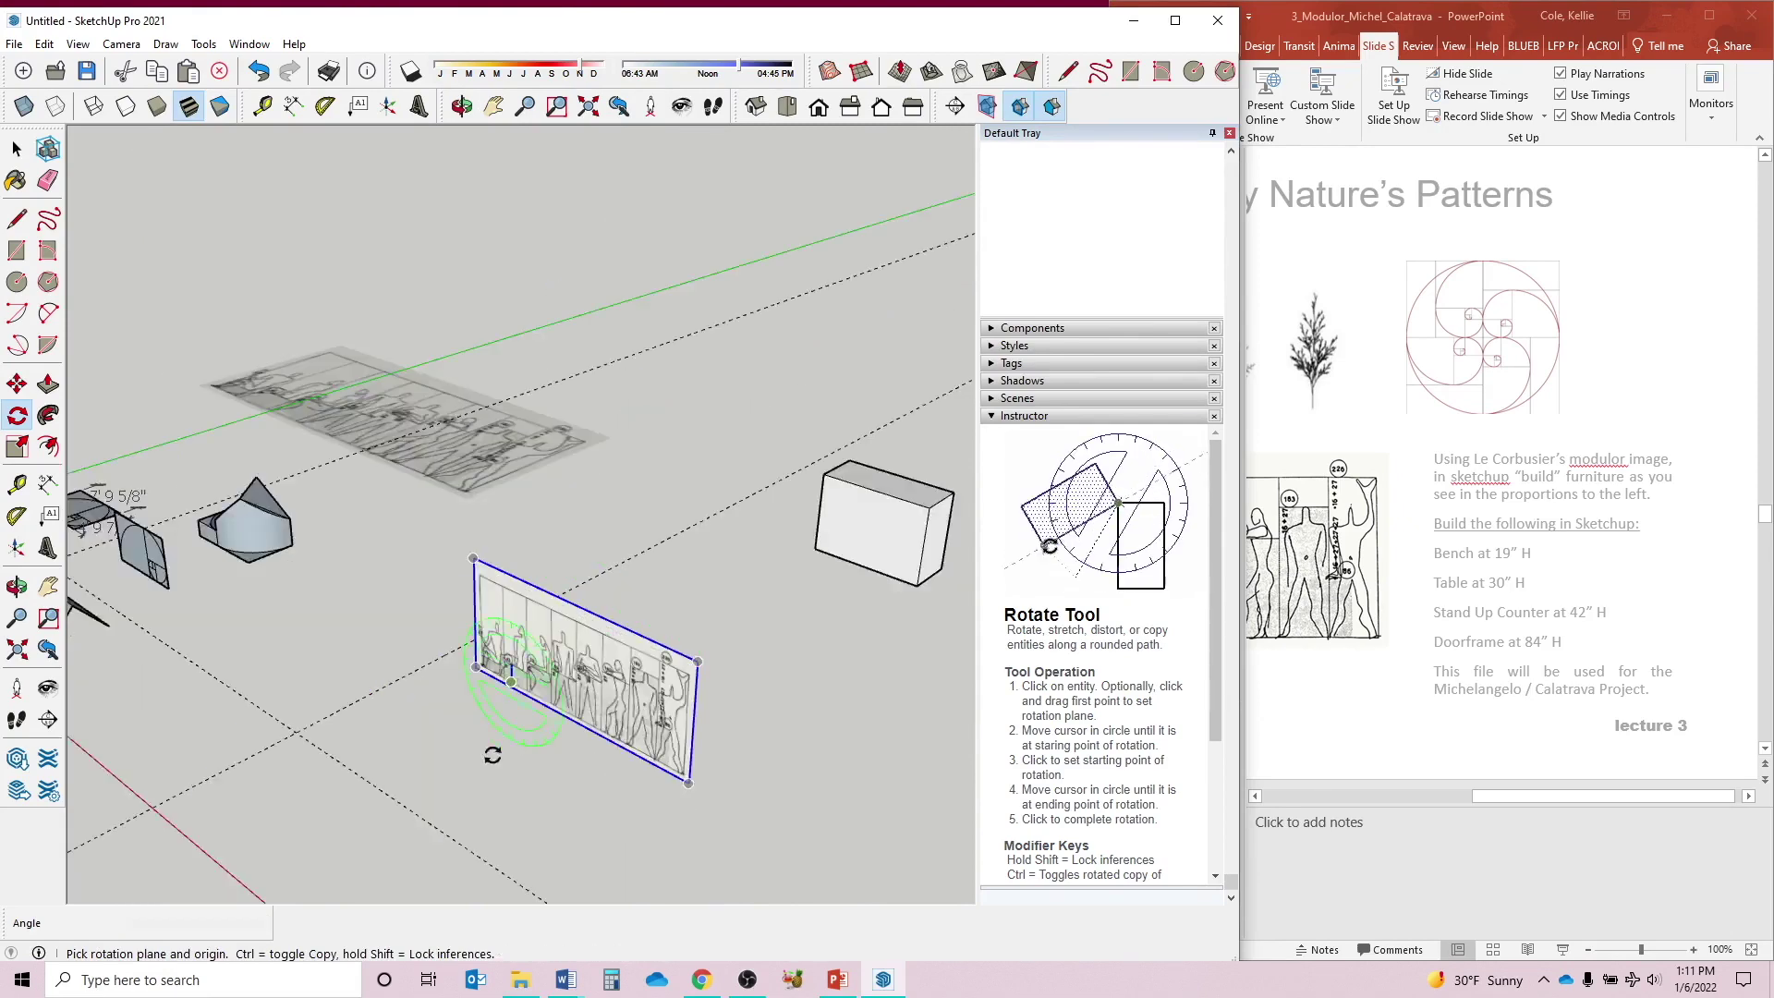
key("l")
left_click(522, 636)
left_click(551, 646)
left_click(548, 618)
left_click(523, 608)
- Extrude the bench face out from the image about 7' 9 3/8" with Push/Pull
key("p")
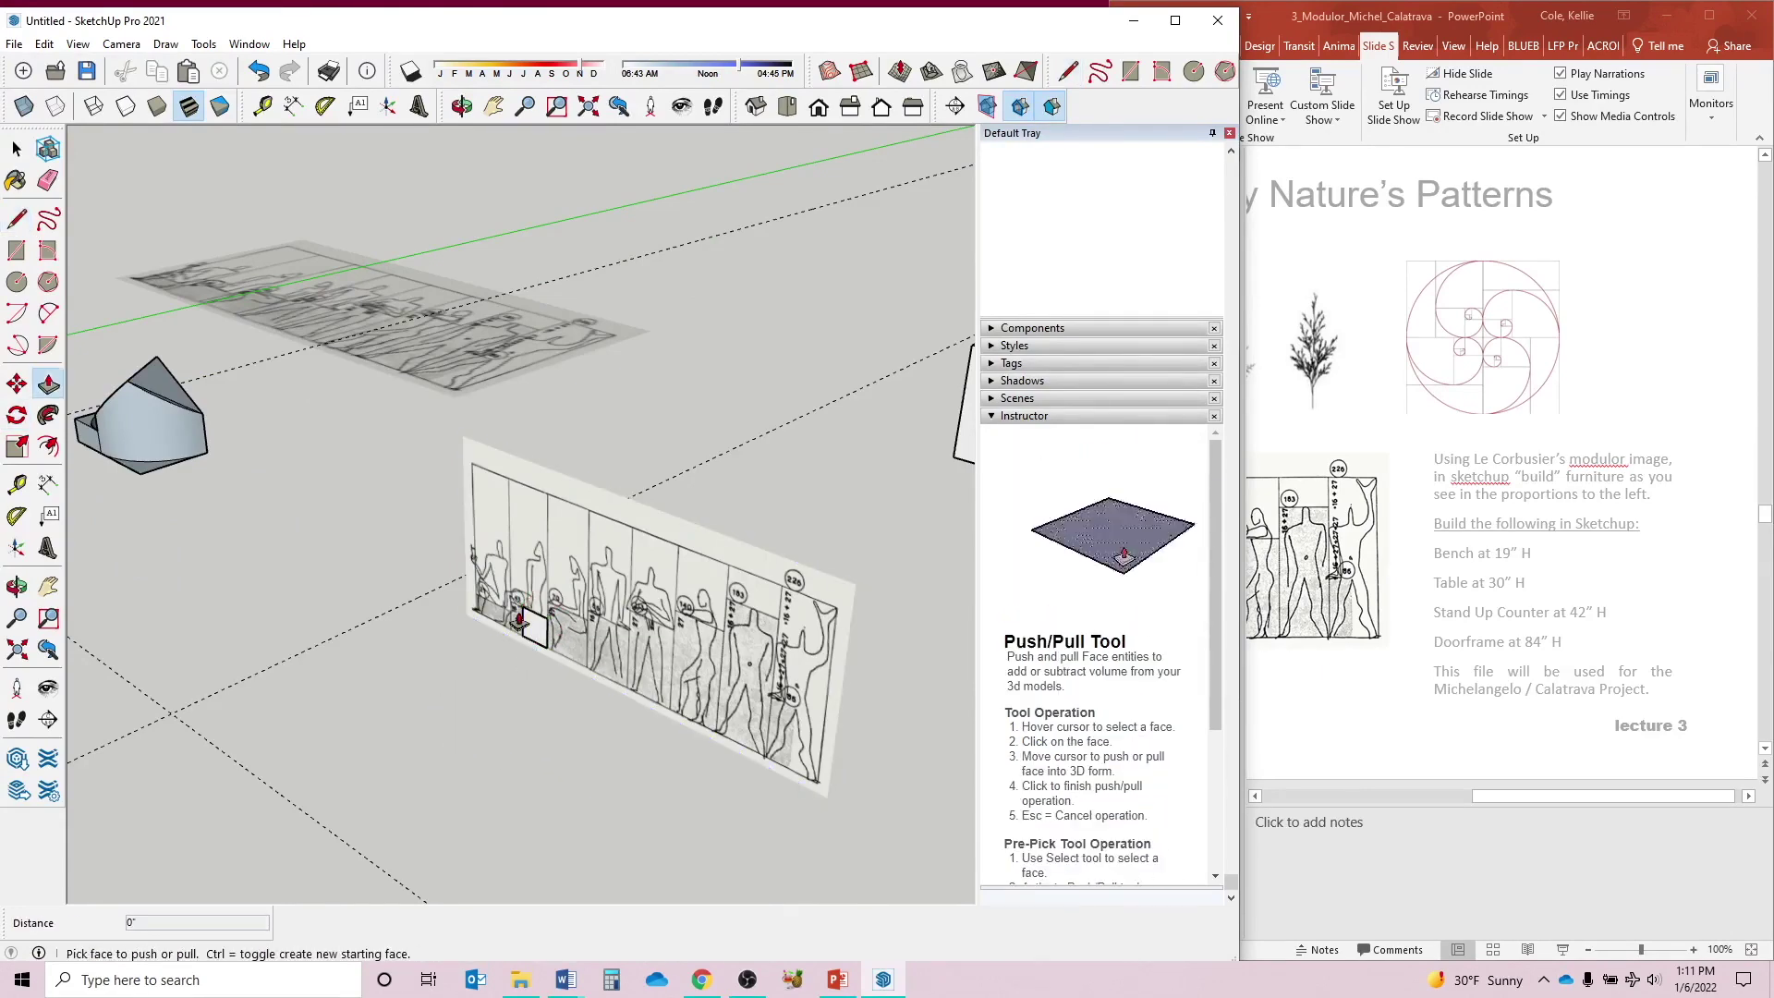
left_click(532, 632)
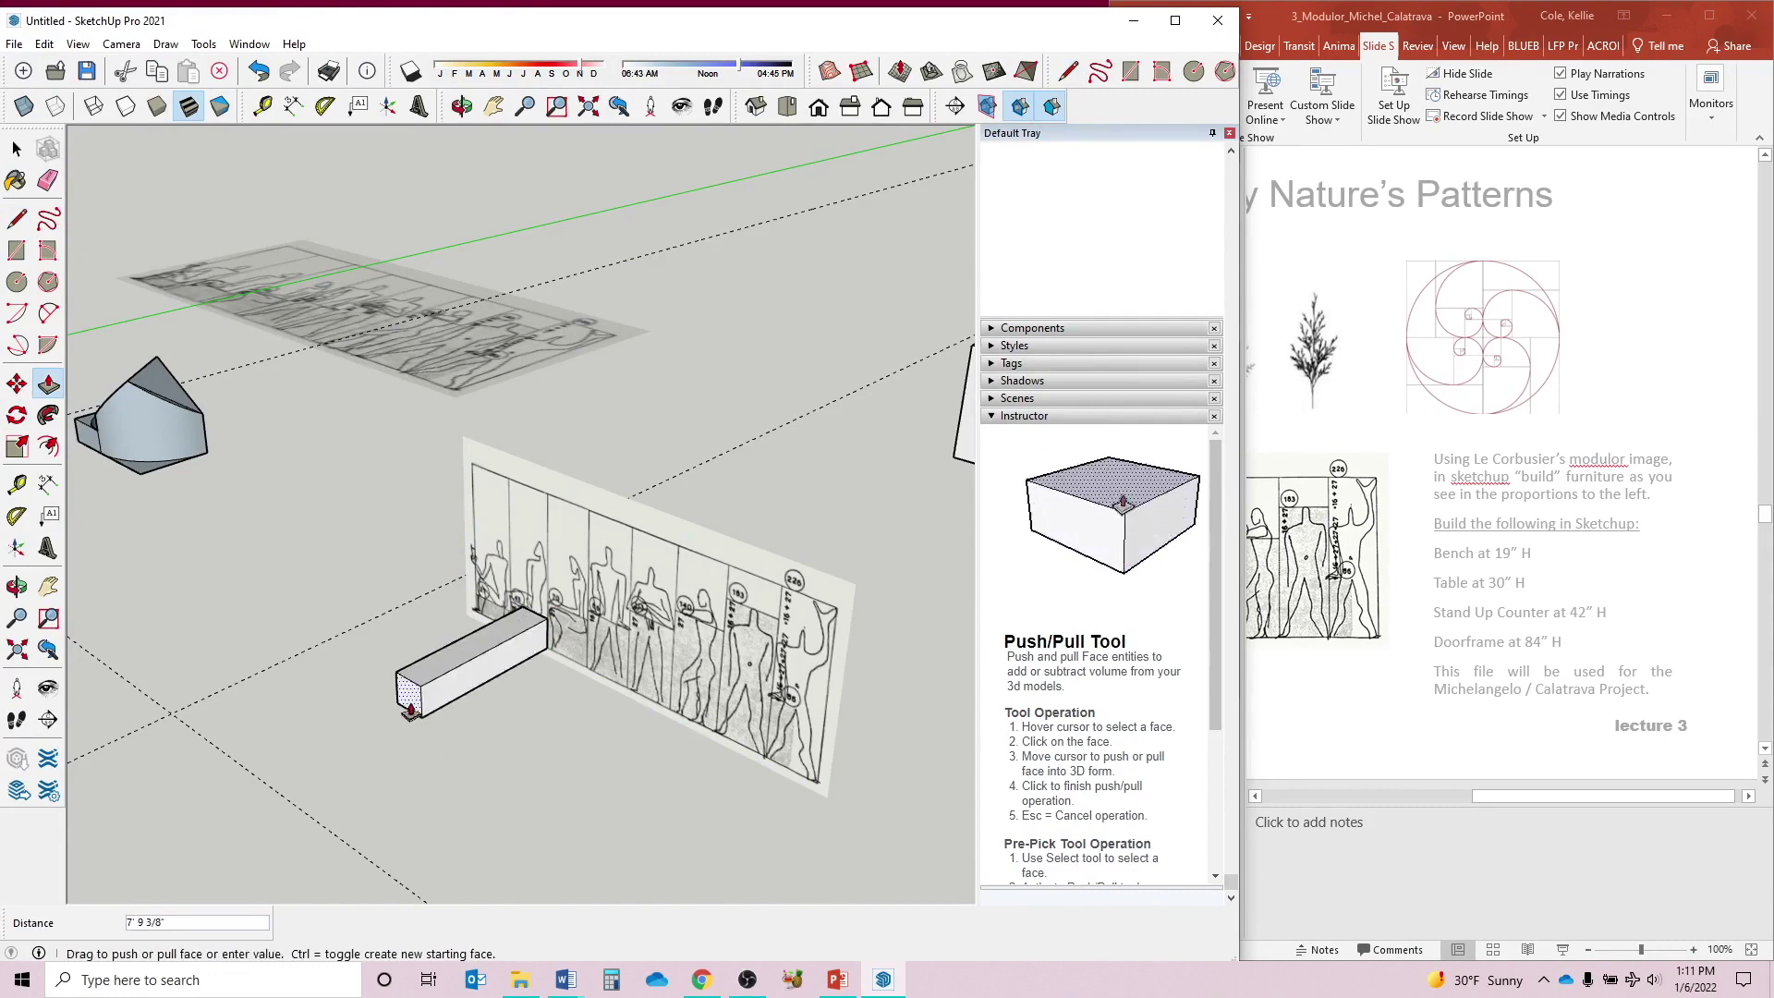
left_click(410, 711)
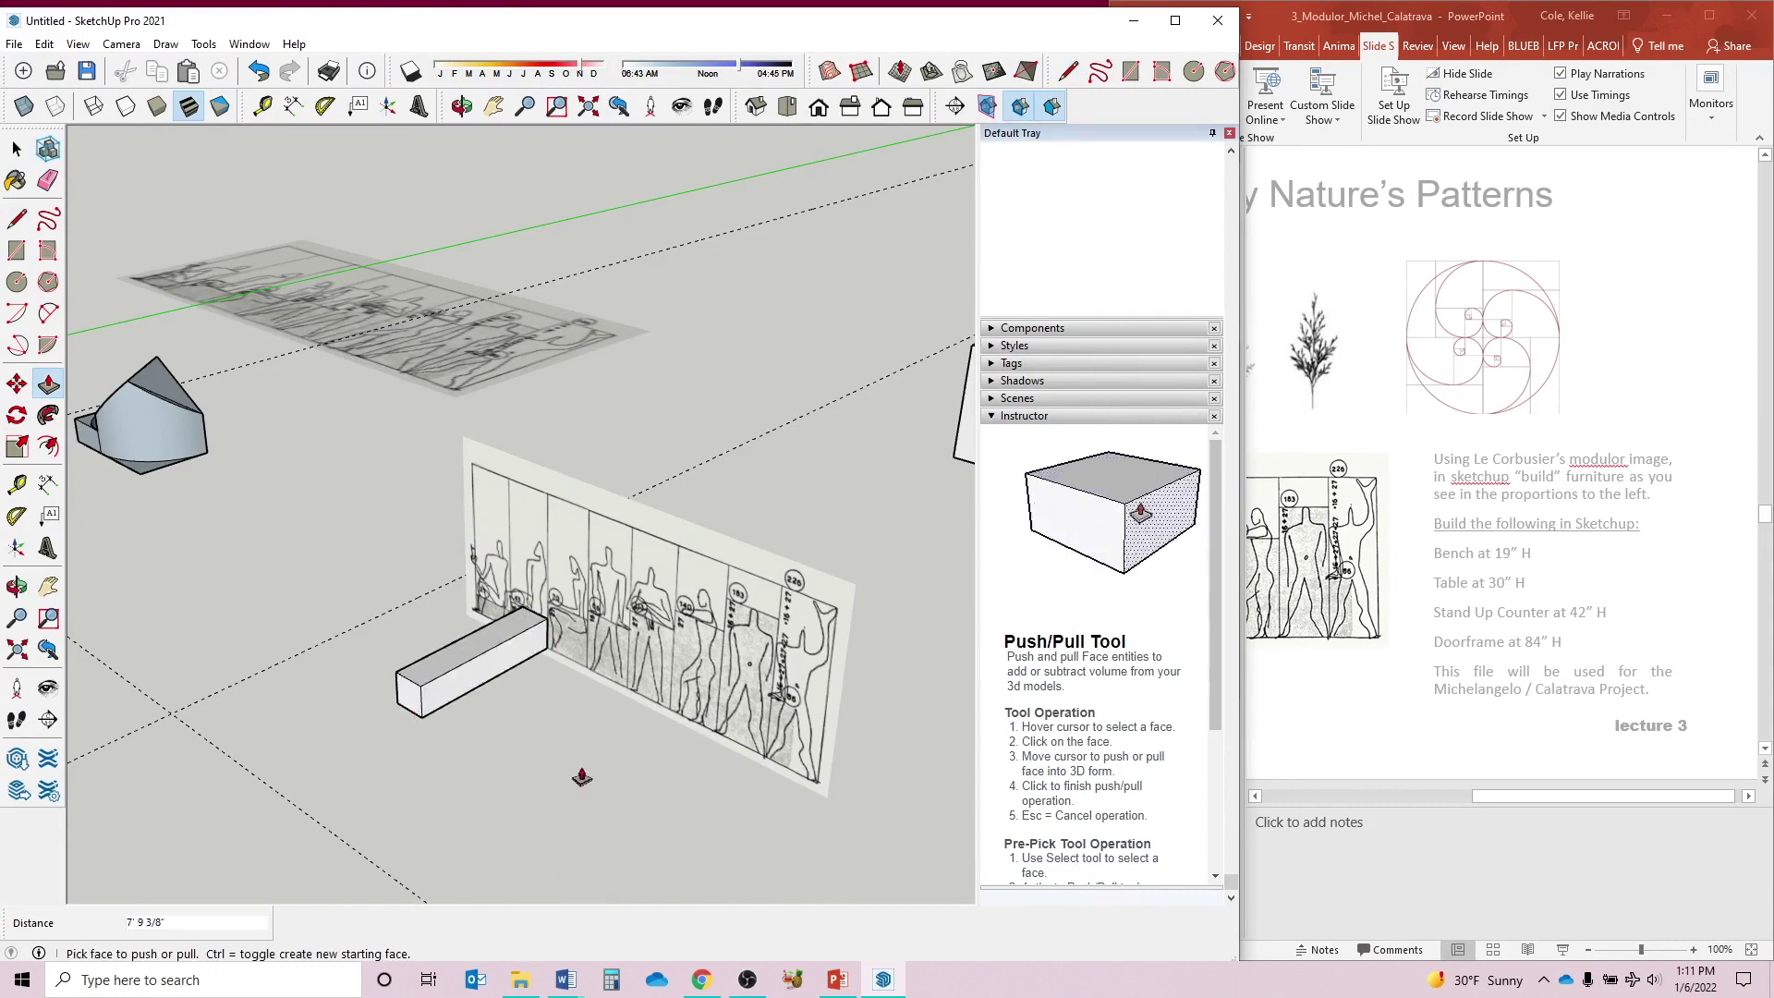
- Copy the whole bench block and paste it at the base of the image by the fifth figure, standing with folded arms
key("space")
left_click_drag(272, 534, 591, 776)
key("ctrl+c")
key("ctrl+v")
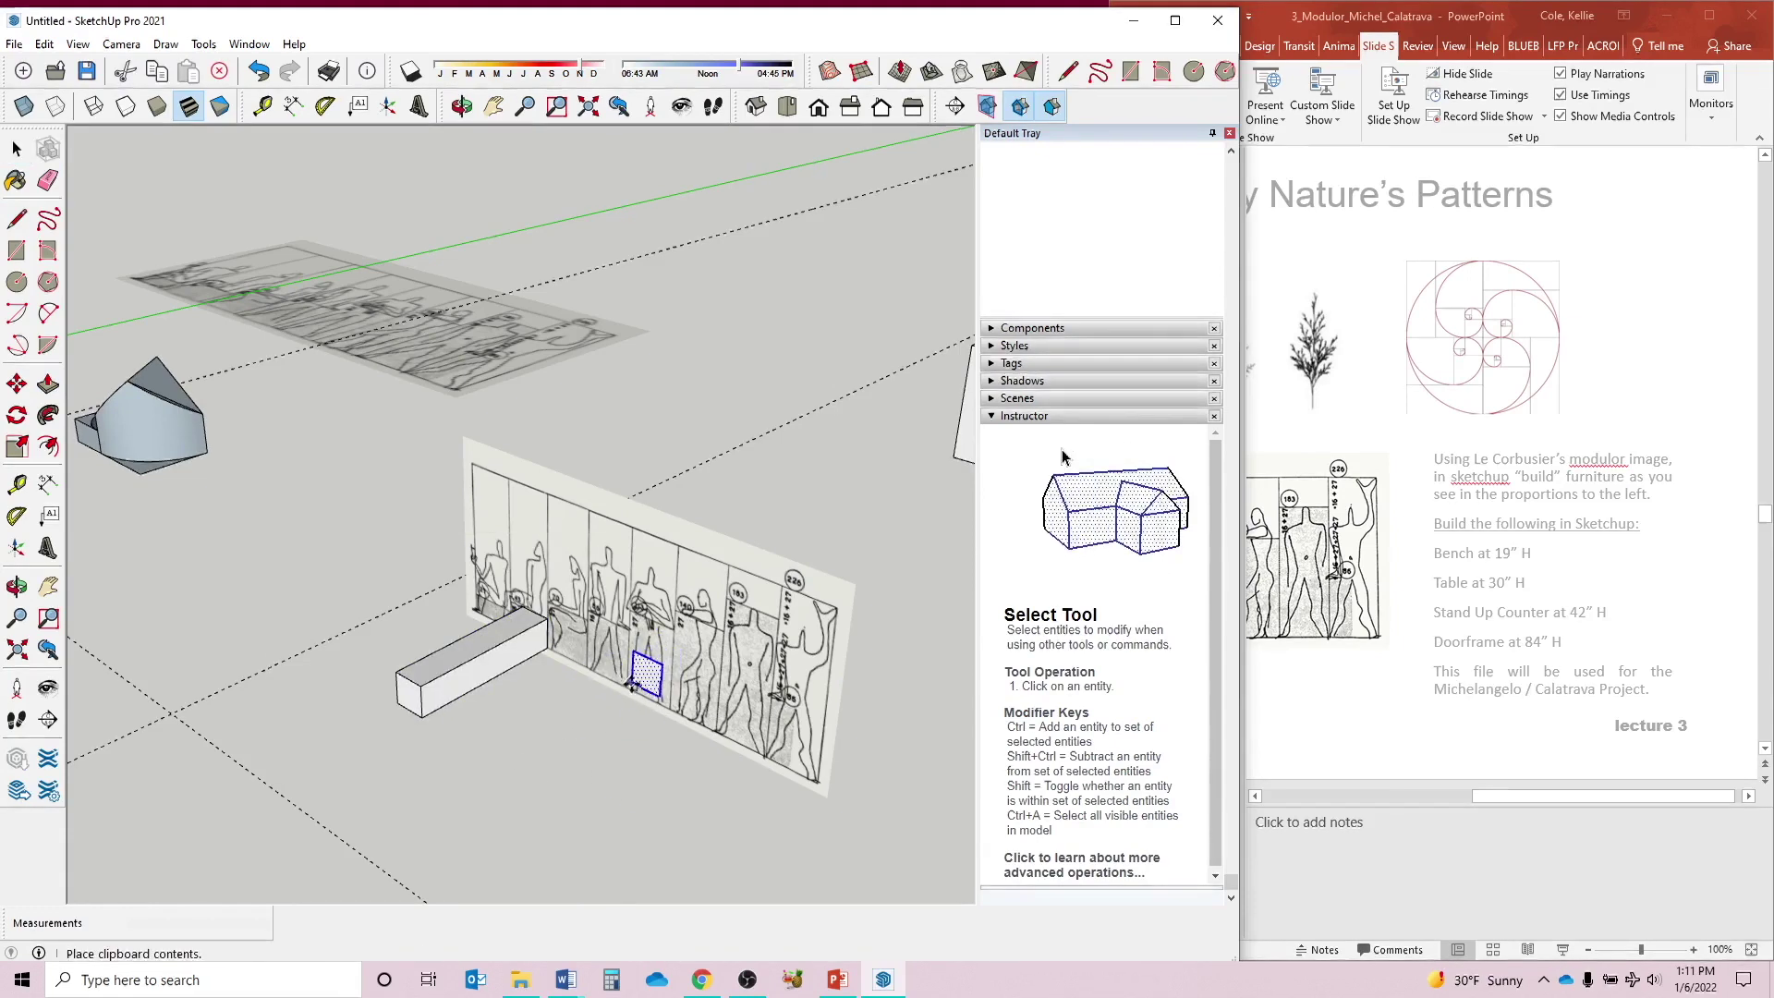
left_click(634, 688)
key("m")
- Raise the top face of the copied block behind the image with Push/Pull to make a taller piece of furniture
middle_click_drag(629, 688, 511, 729)
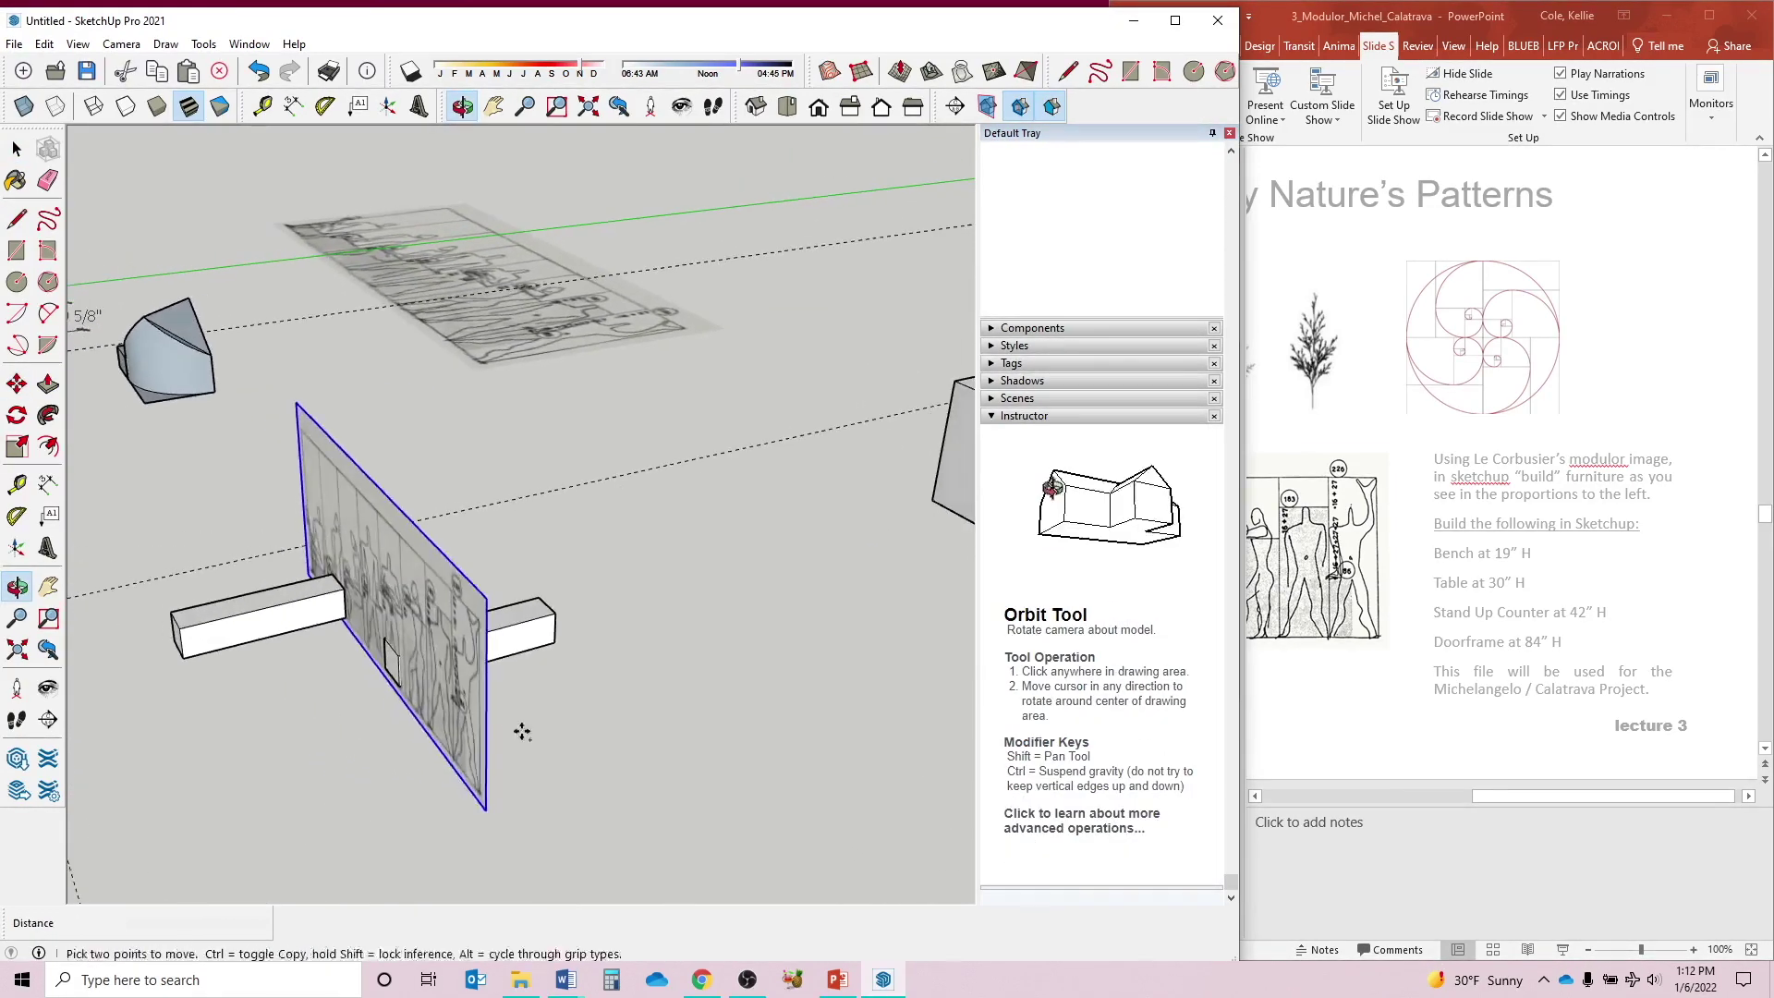
key("p")
left_click(527, 623)
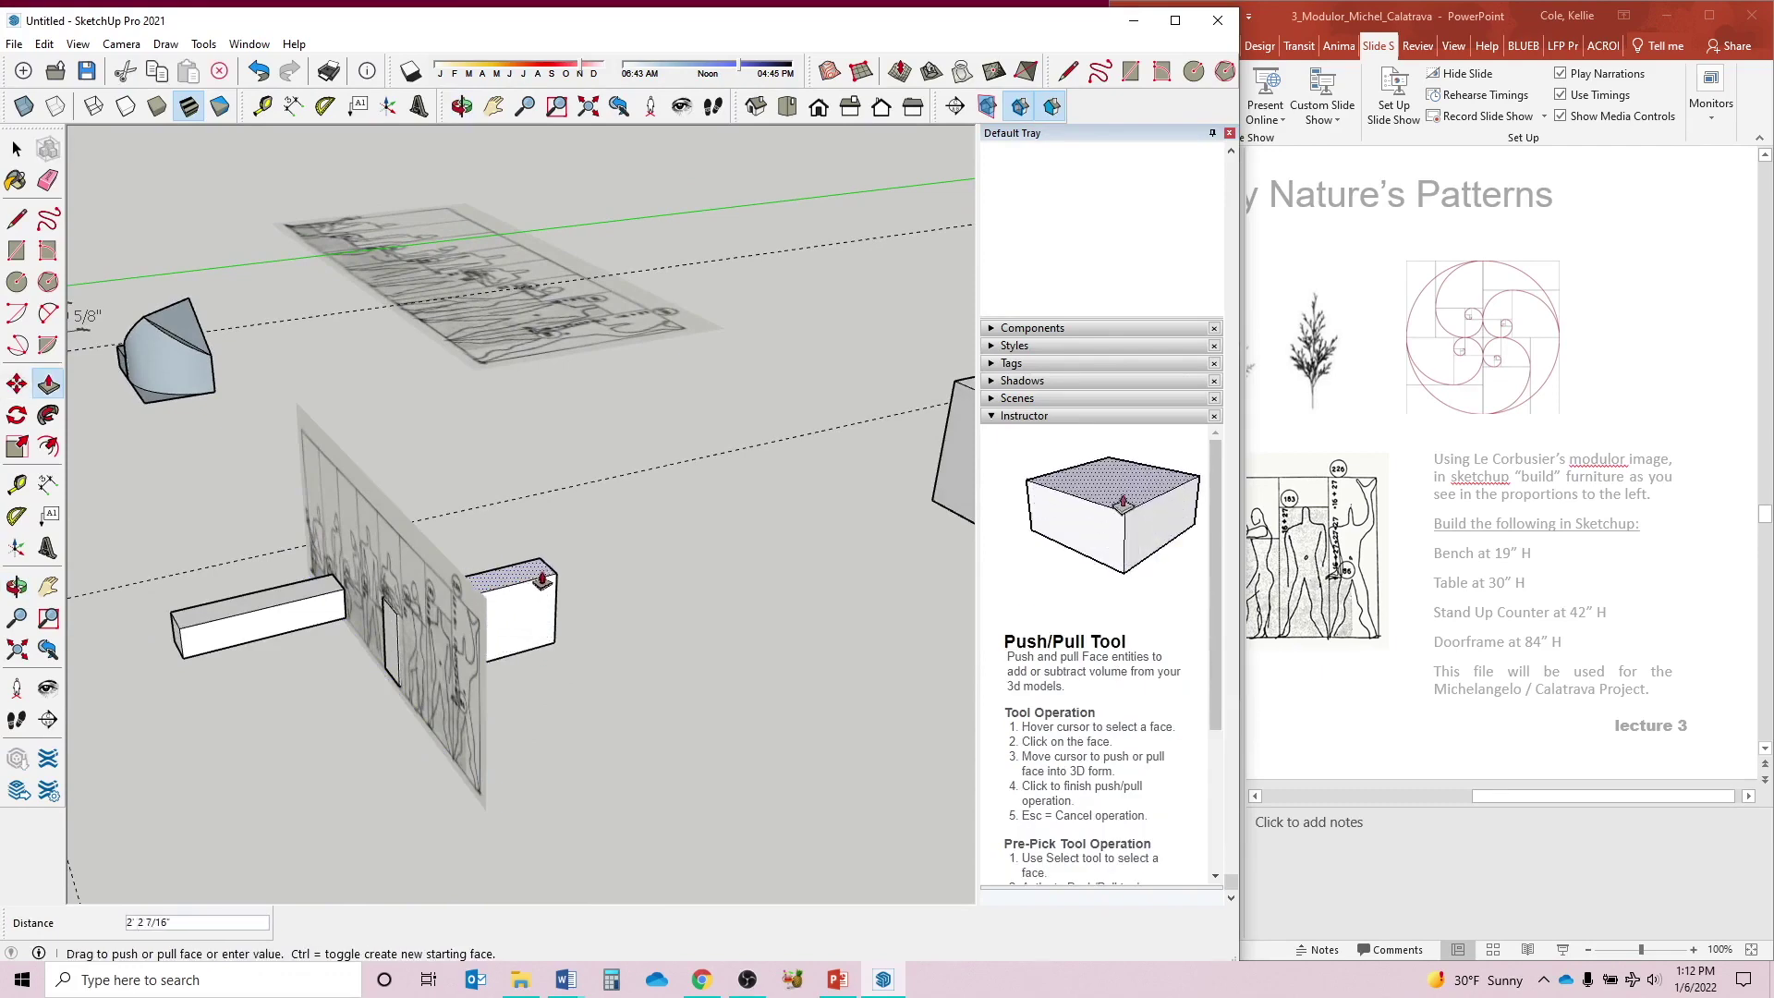
left_click(487, 650)
middle_click_drag(487, 650, 776, 657)
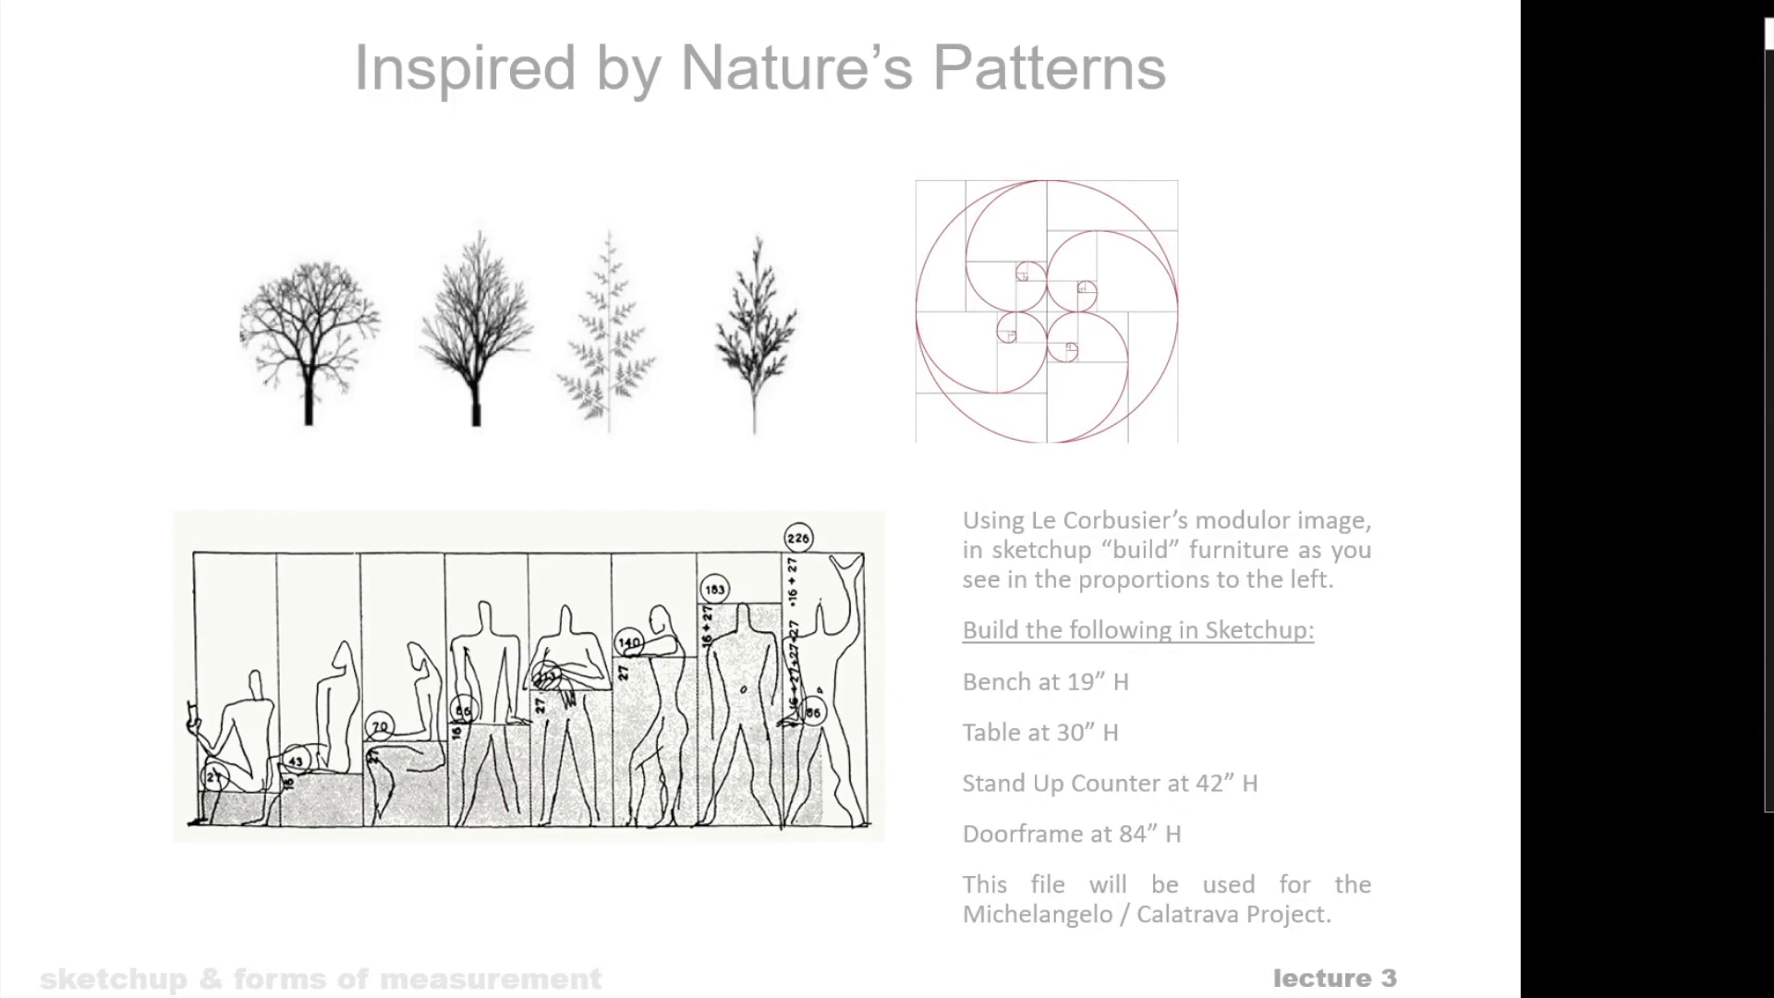
- Switch to the PowerPoint slide show and advance past the furniture-height slide
key("Right")
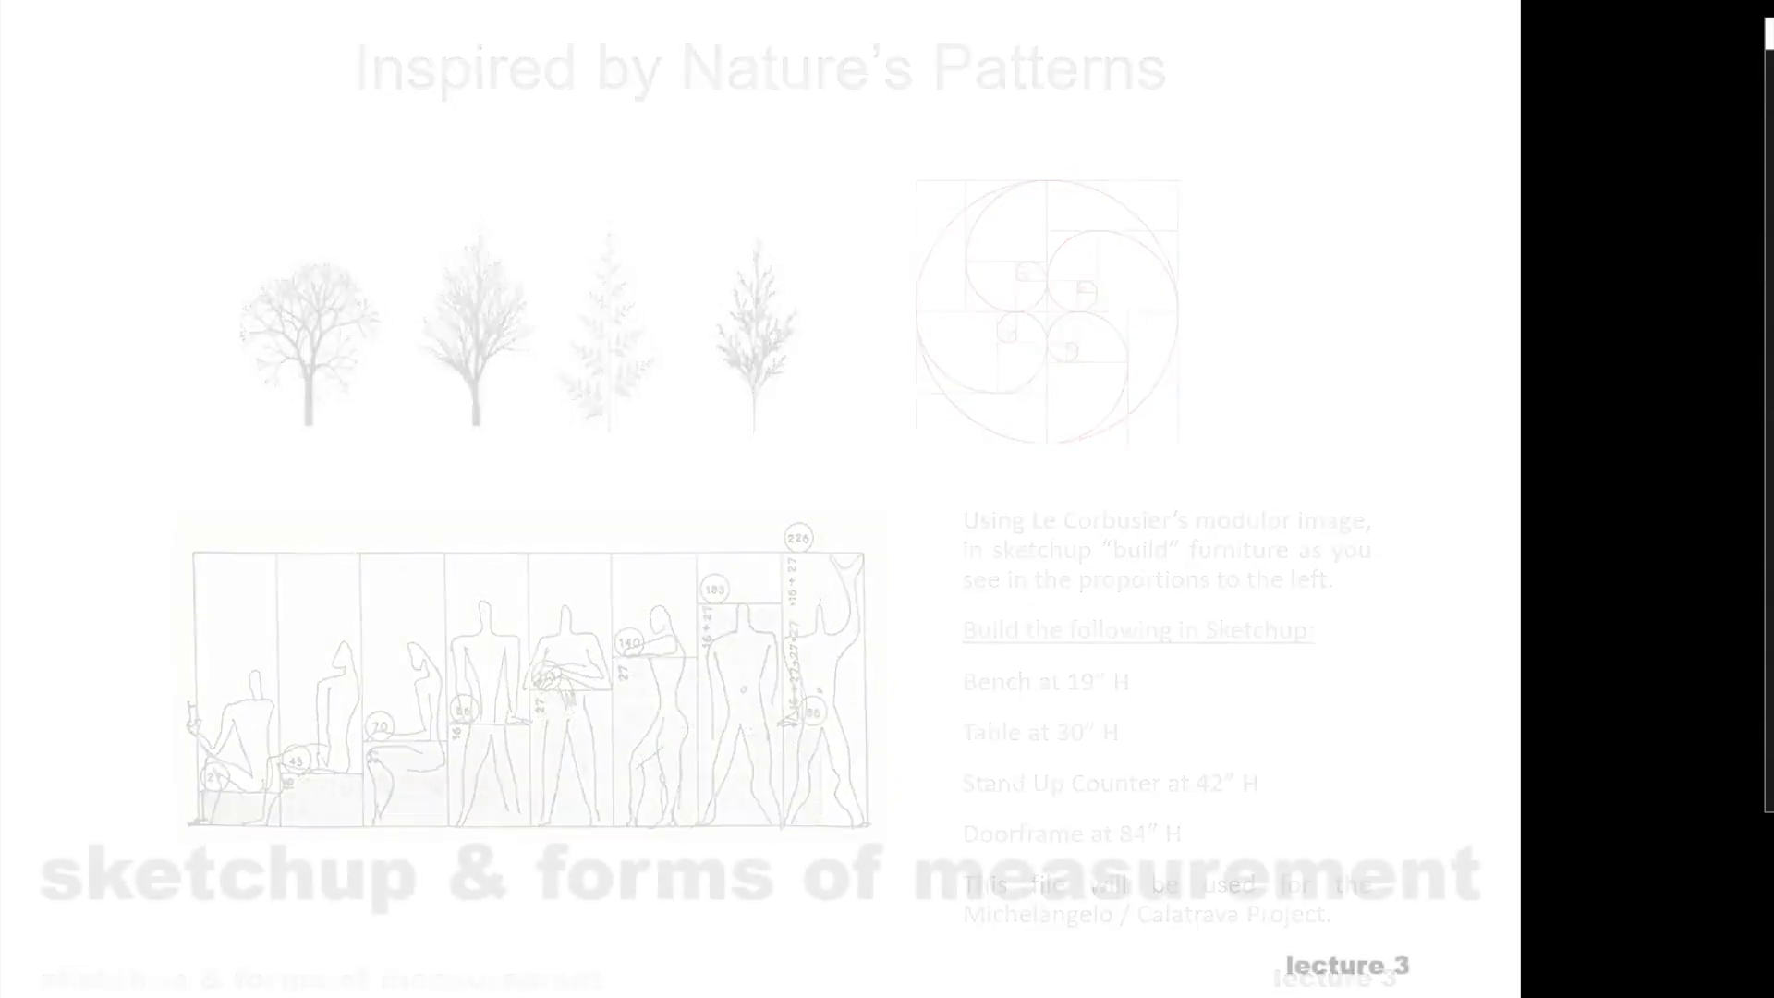